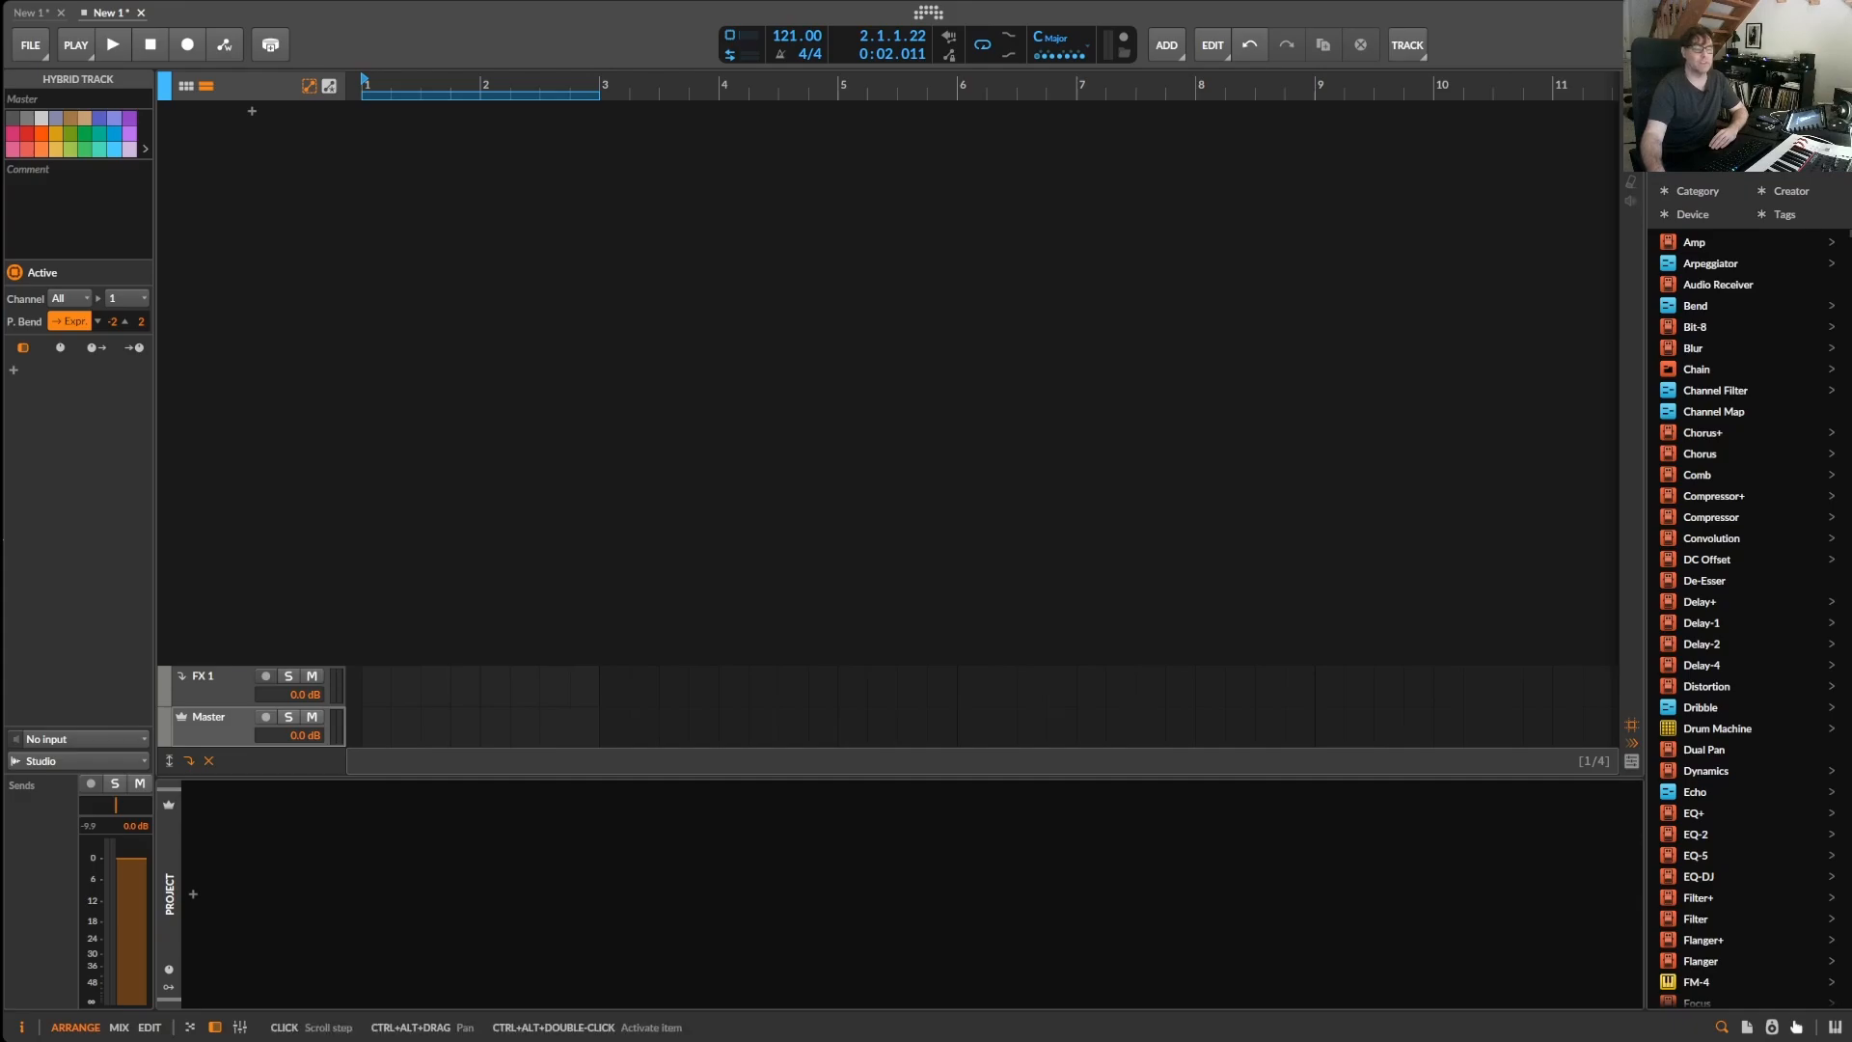
- Load the V9 Drum Module Pro.bwpreset file from the Desktop folder into the arranger as a new instrument track
{"action": "key", "text": "super+e"}
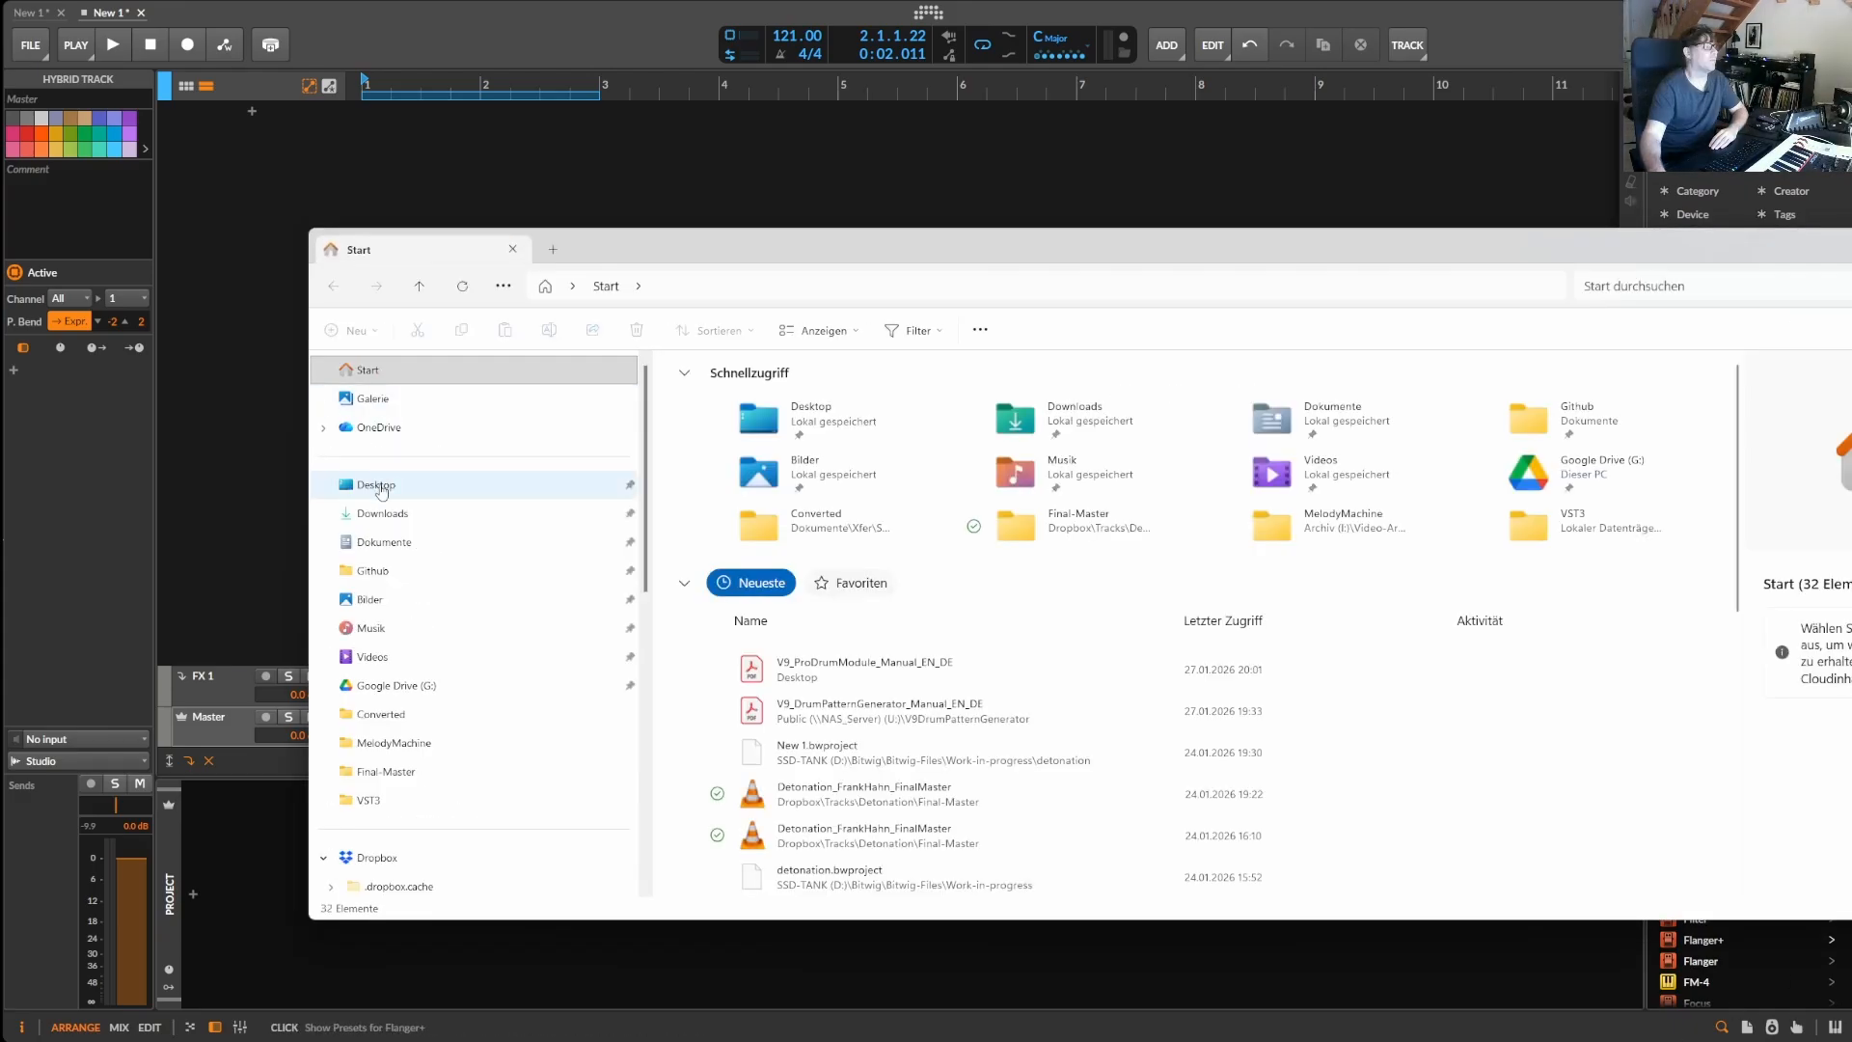
{"action": "left_click", "coordinate": [384, 482]}
{"action": "left_click_drag", "start_coordinate": [726, 251], "coordinate": [962, 168]}
{"action": "left_click", "coordinate": [969, 405]}
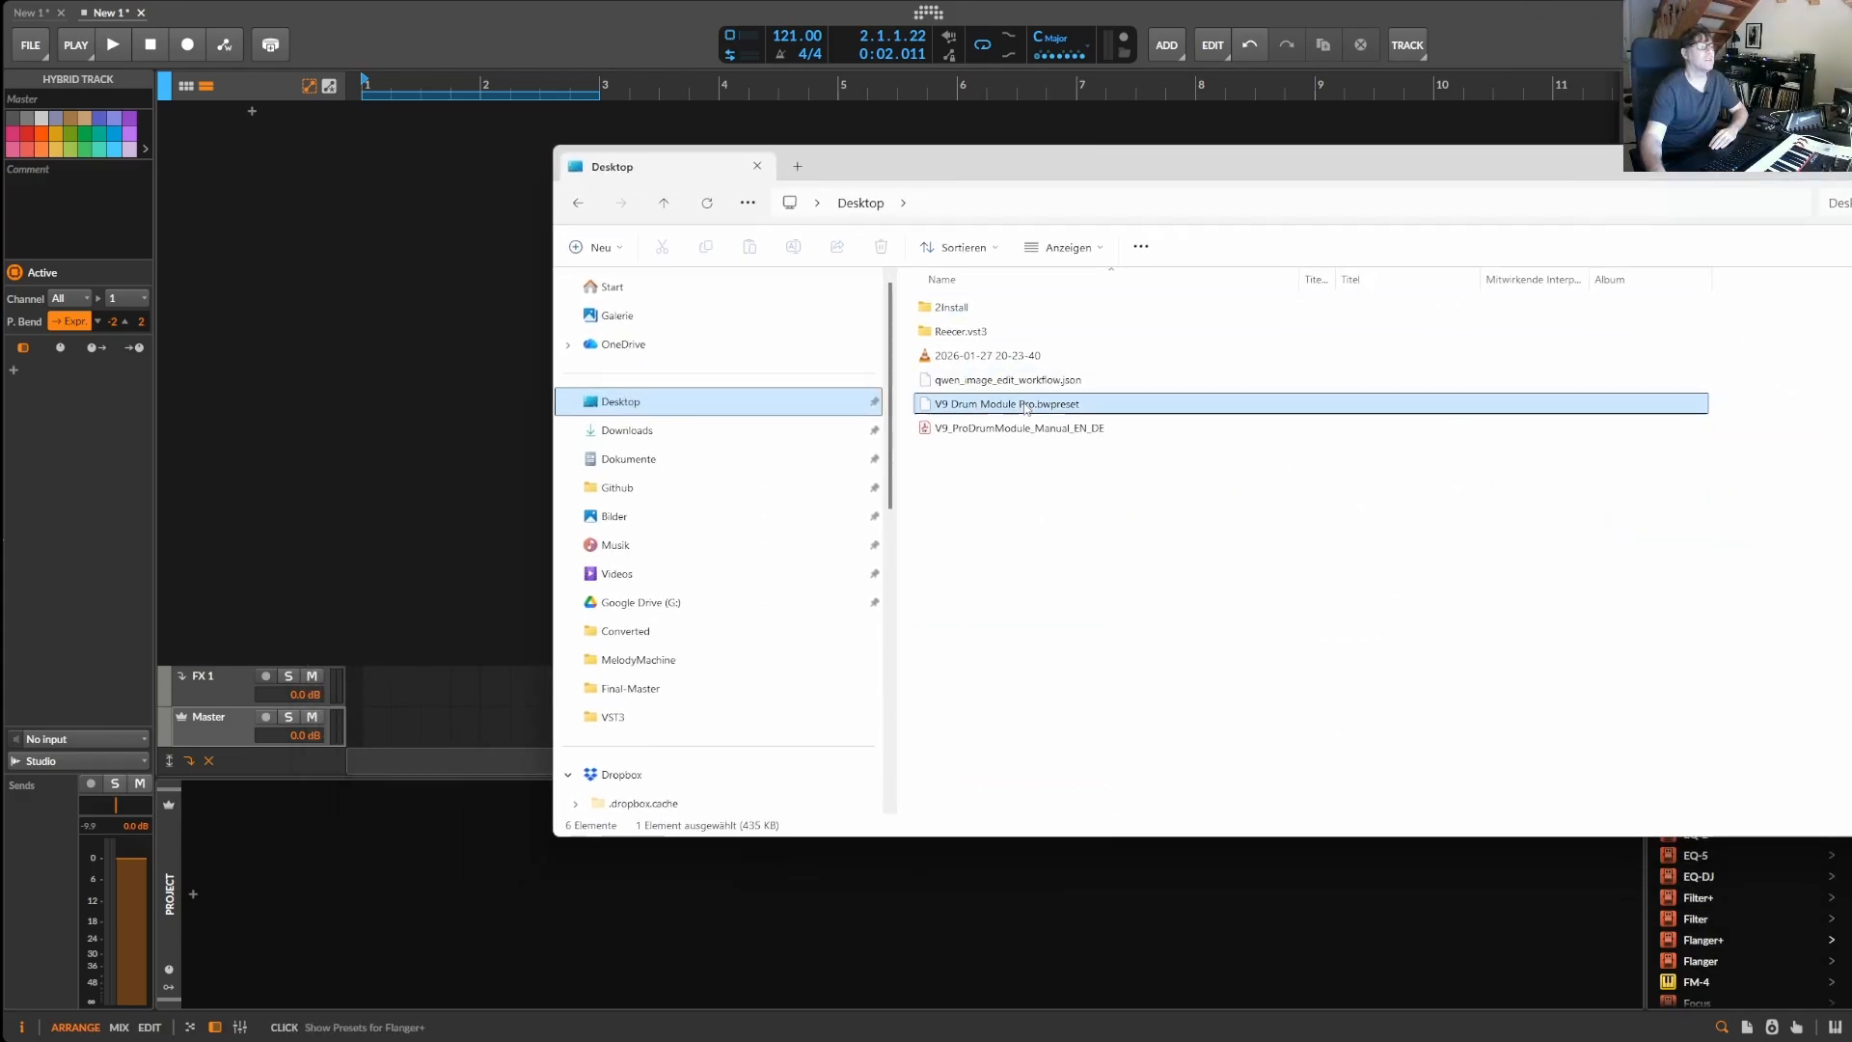
{"action": "left_click_drag", "start_coordinate": [970, 406], "coordinate": [241, 118]}
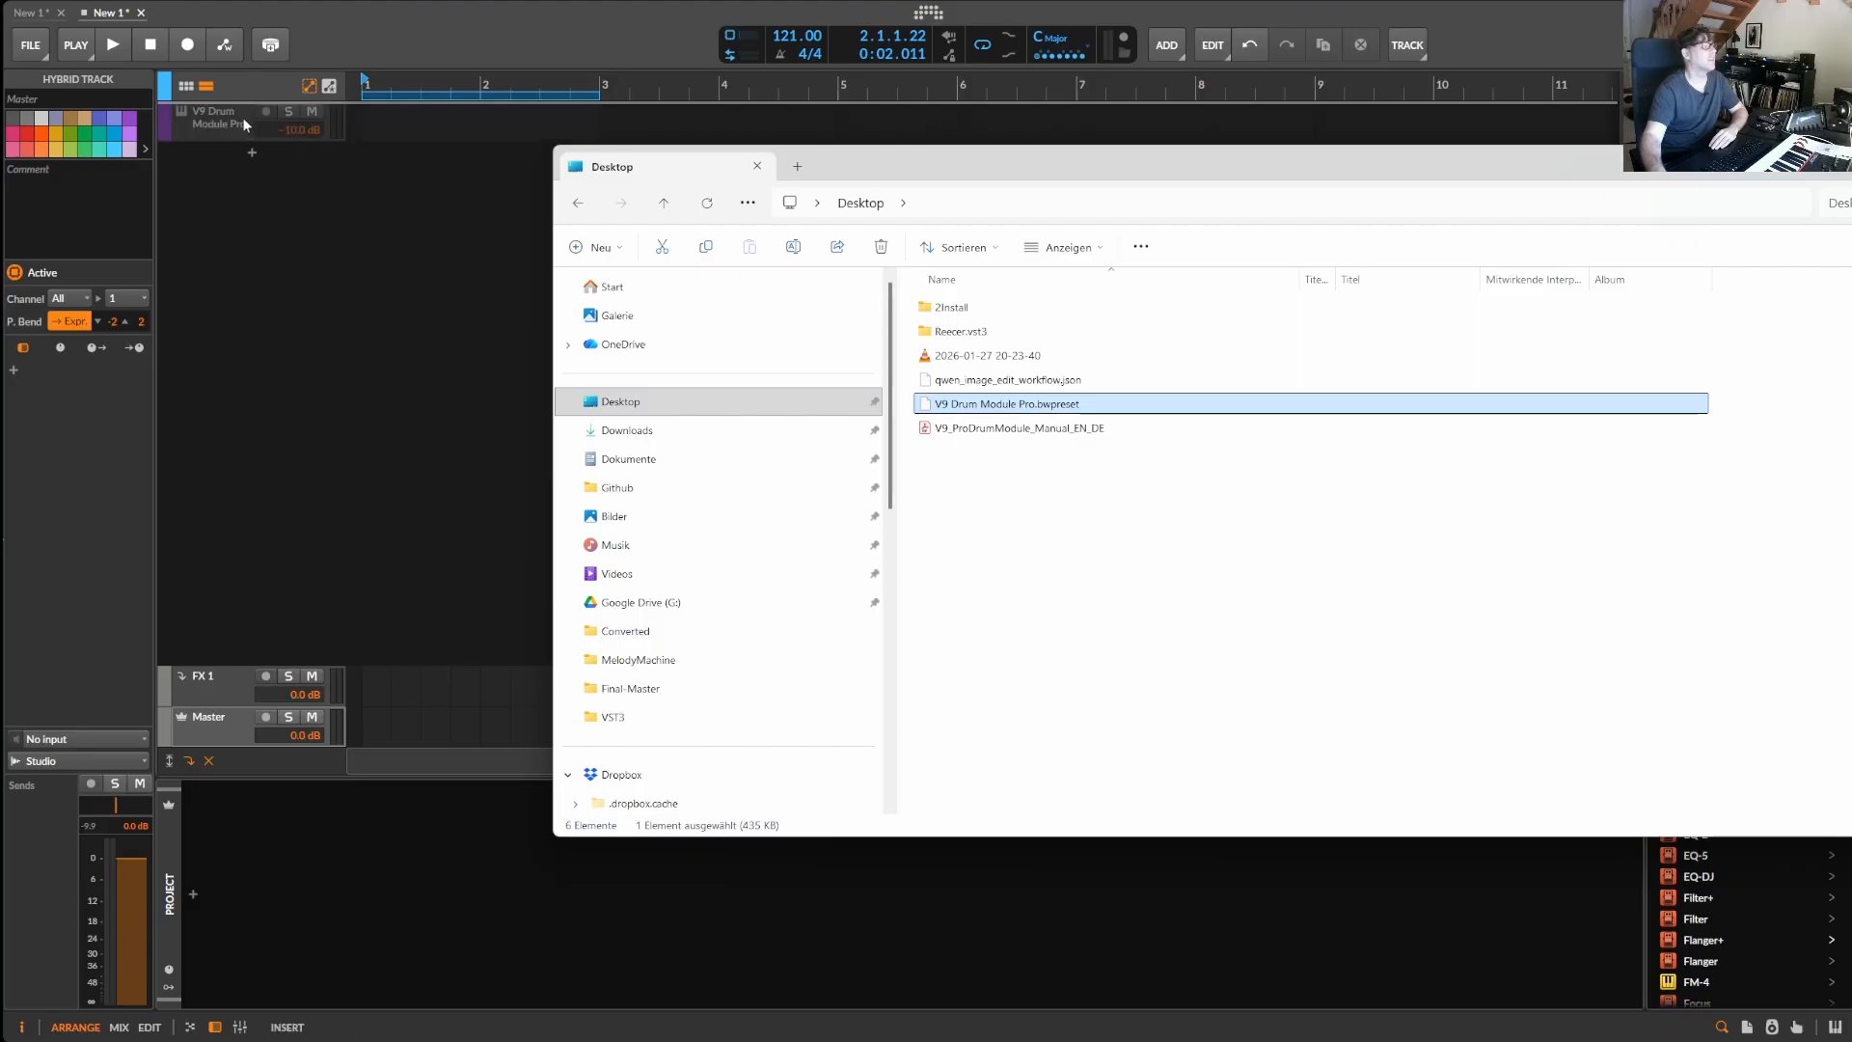
{"action": "key", "text": "alt+F4"}
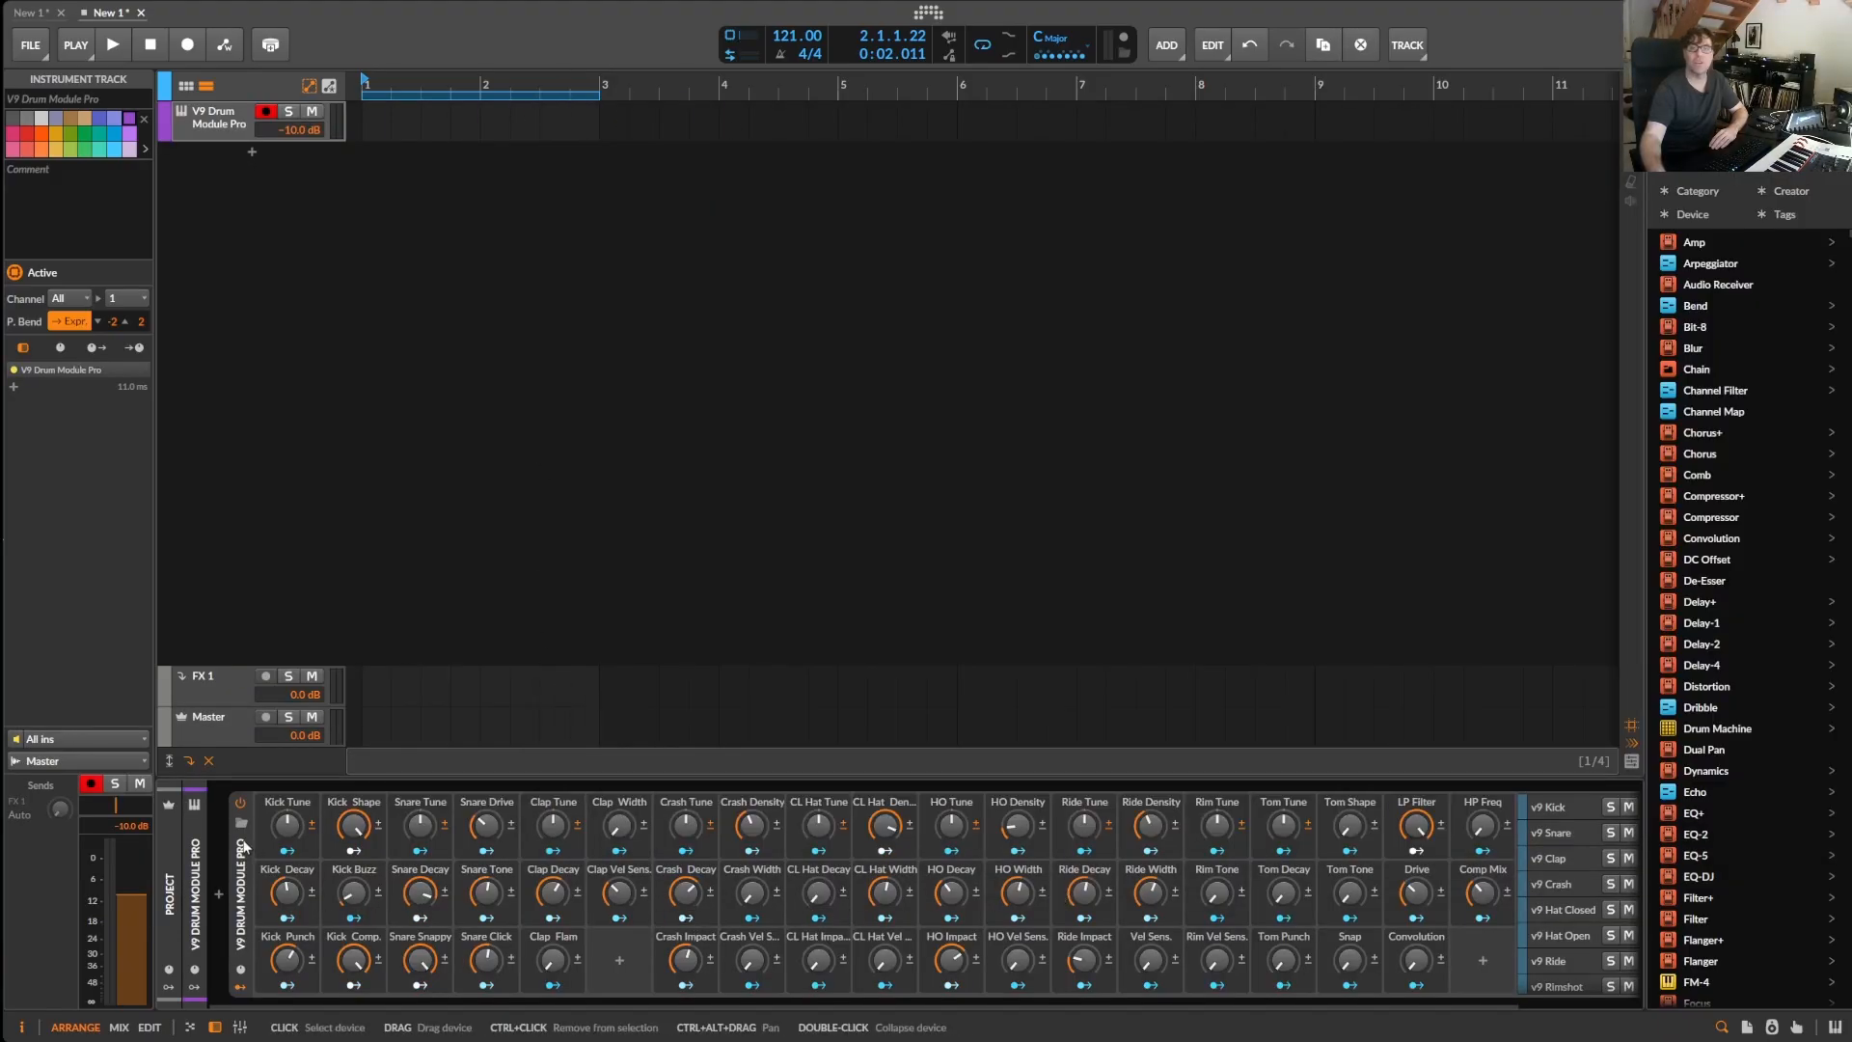
{"action": "mouse_move", "coordinate": [280, 1004]}
{"action": "left_mouse_down"}
{"action": "mouse_move", "coordinate": [455, 1013]}
{"action": "mouse_move", "coordinate": [292, 1015]}
{"action": "left_mouse_up"}
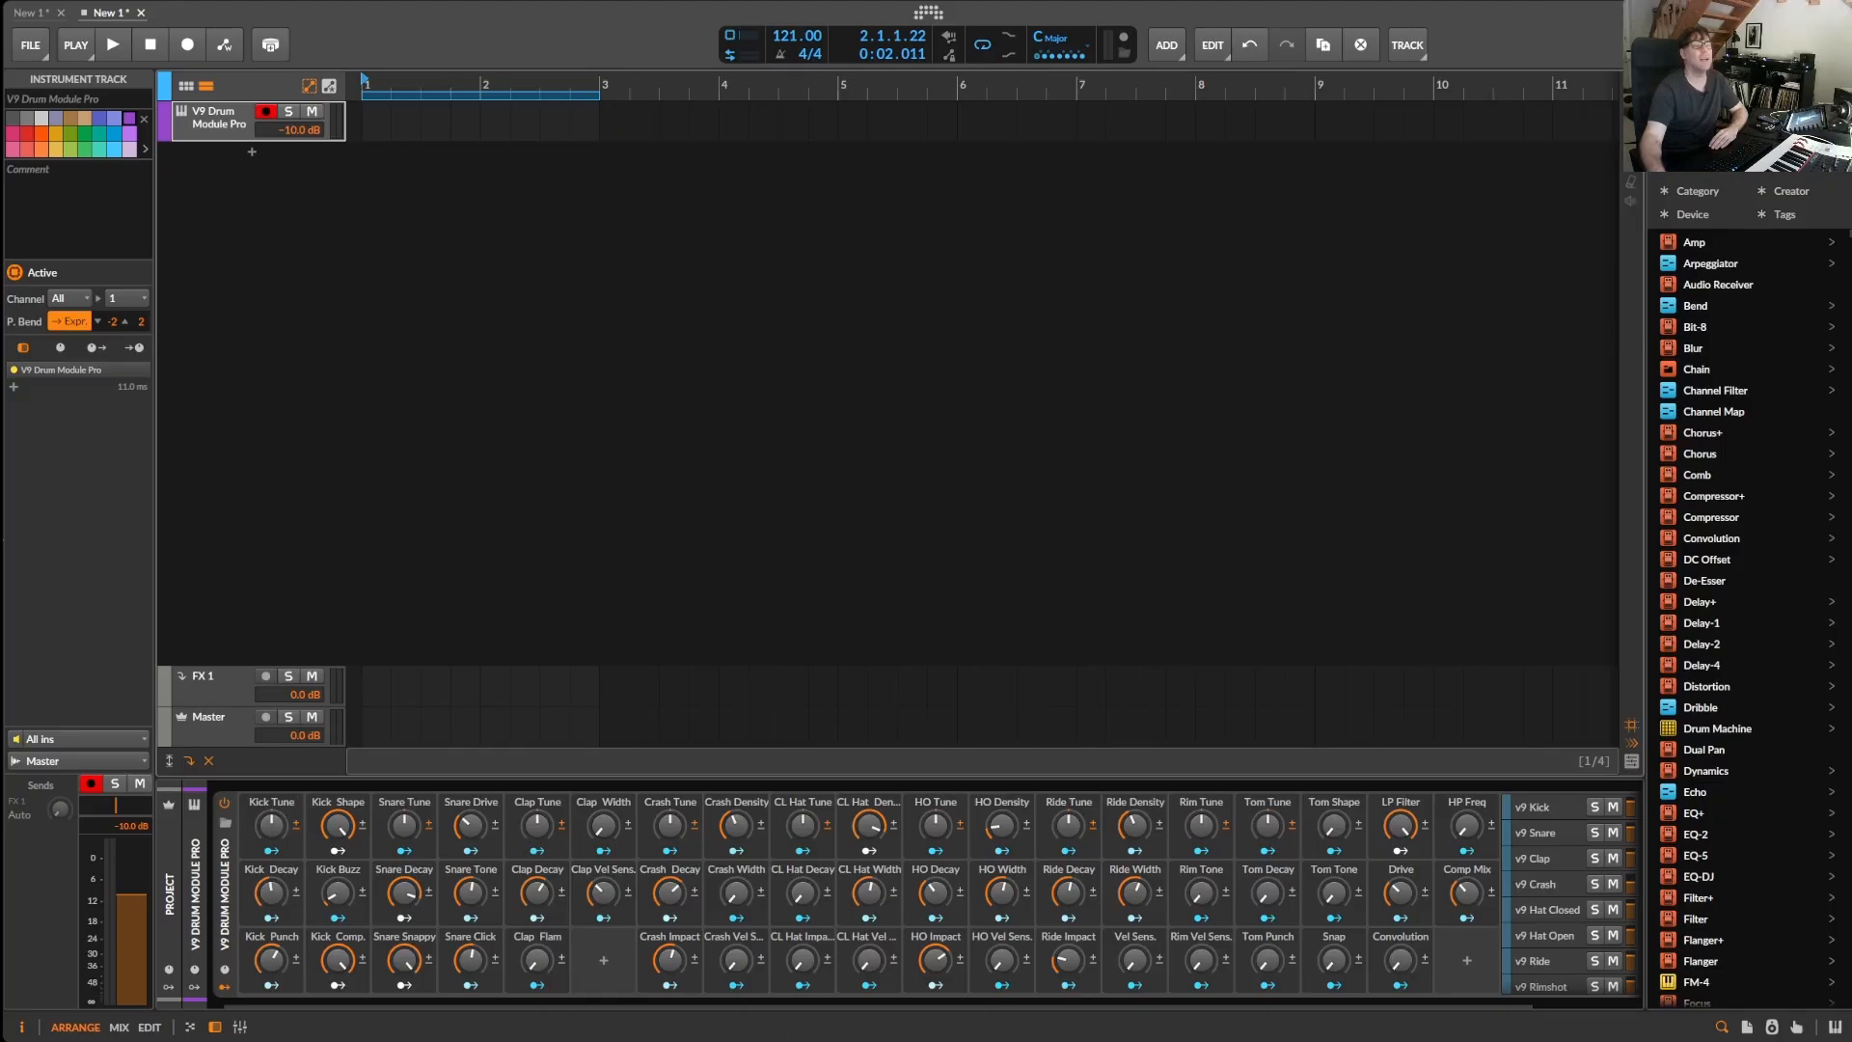
- Deactivate and remove the V9 Pro Drum Modul v2.1 controller in the controller settings
{"action": "left_click", "coordinate": [928, 12]}
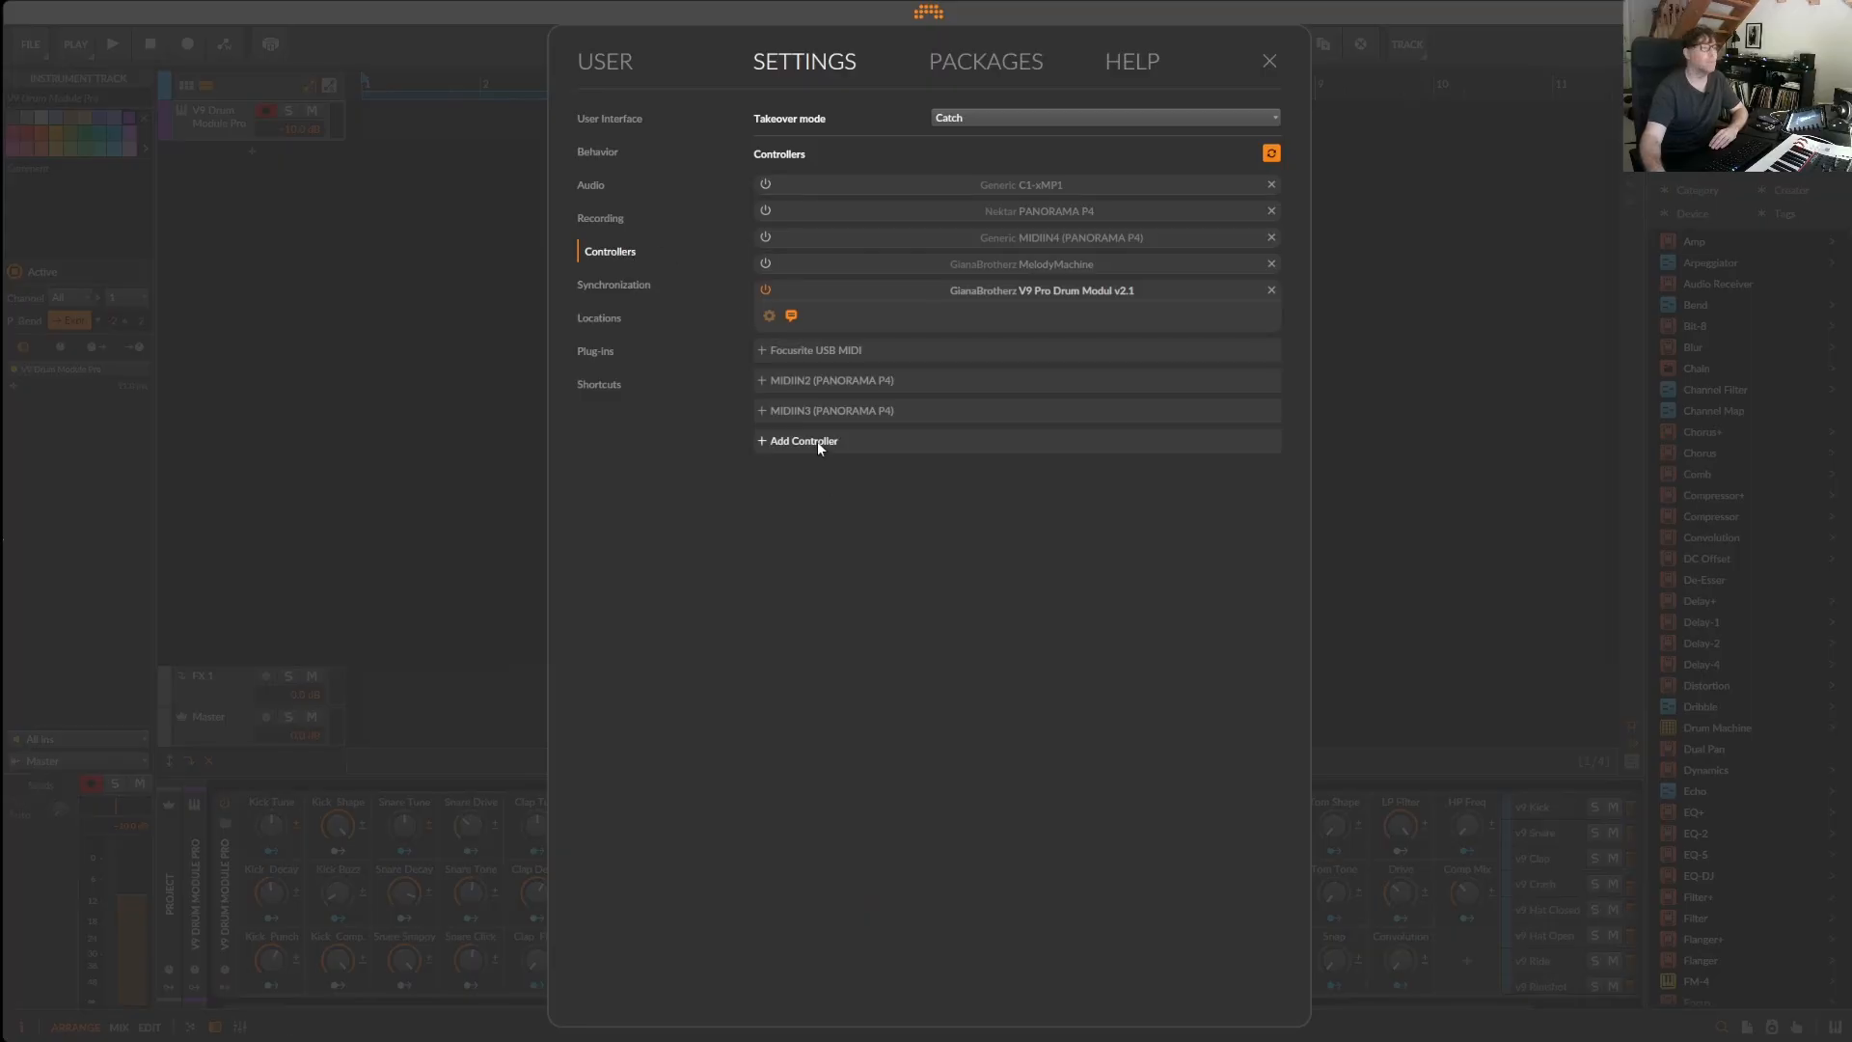
{"action": "left_click", "coordinate": [766, 289]}
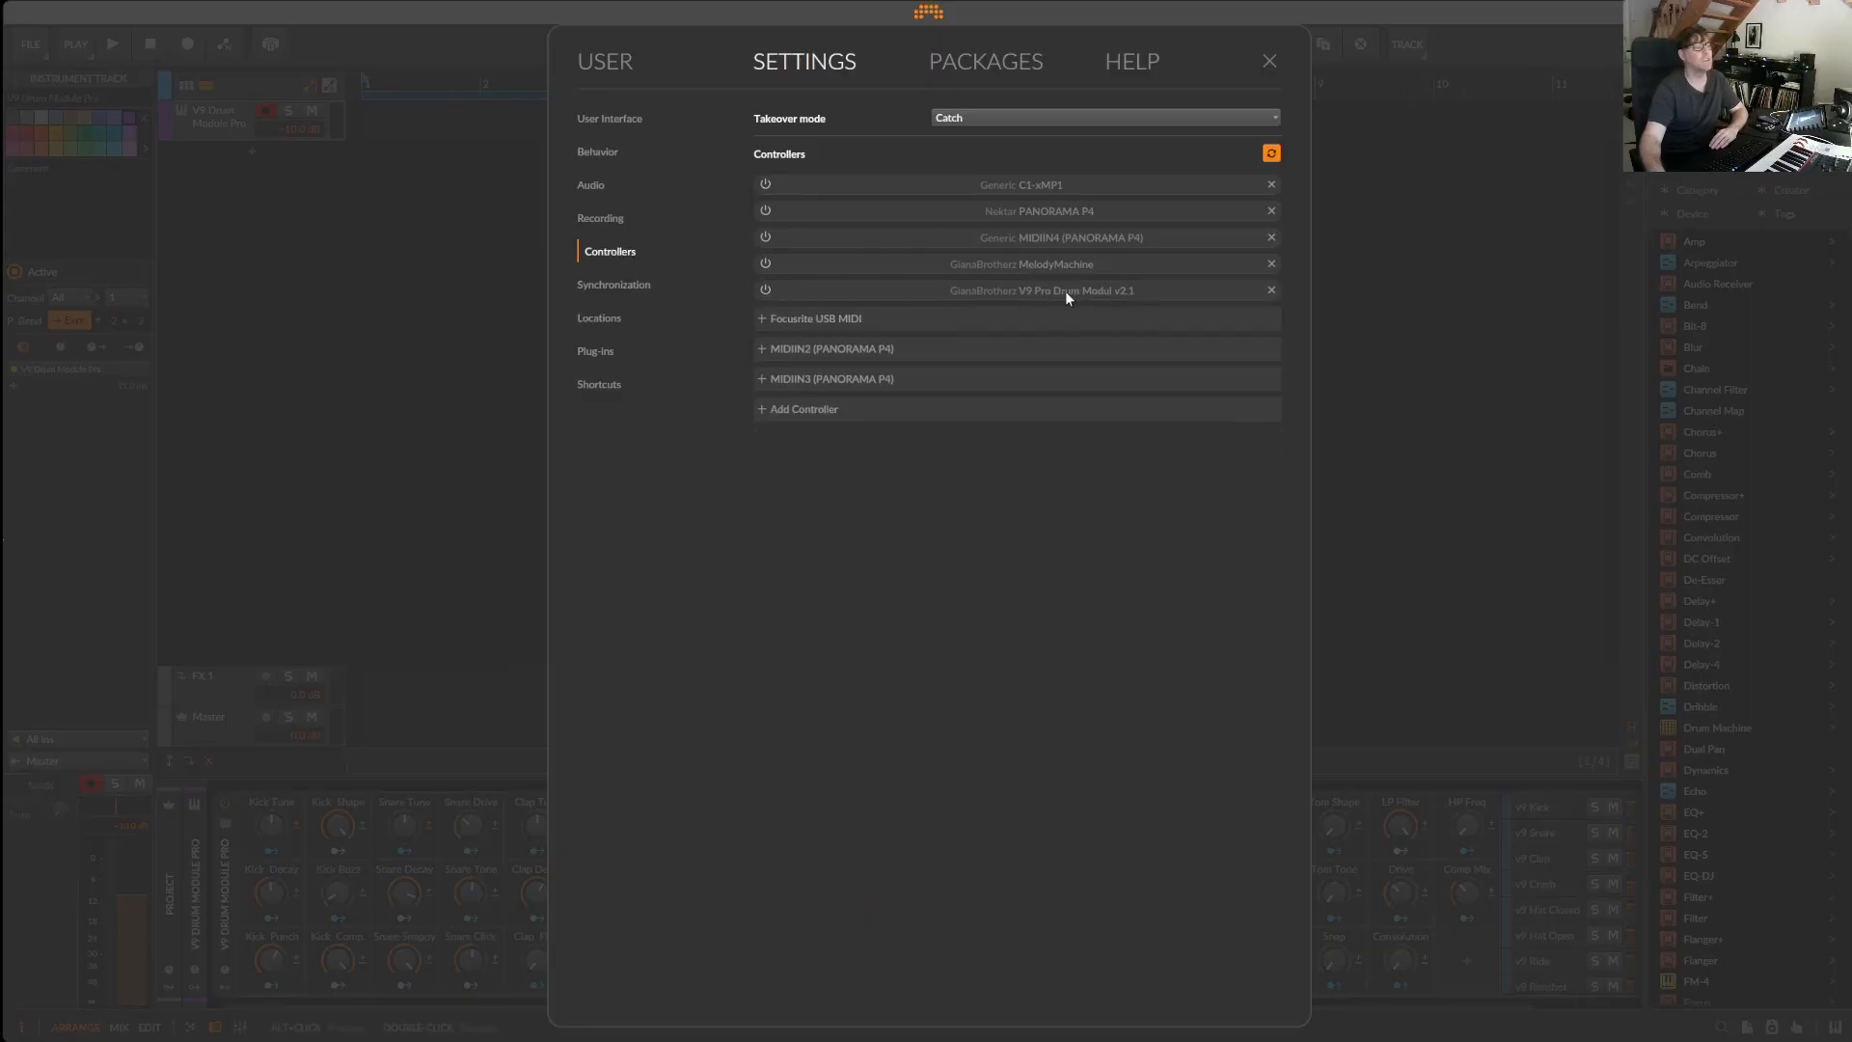
{"action": "left_click", "coordinate": [1272, 289]}
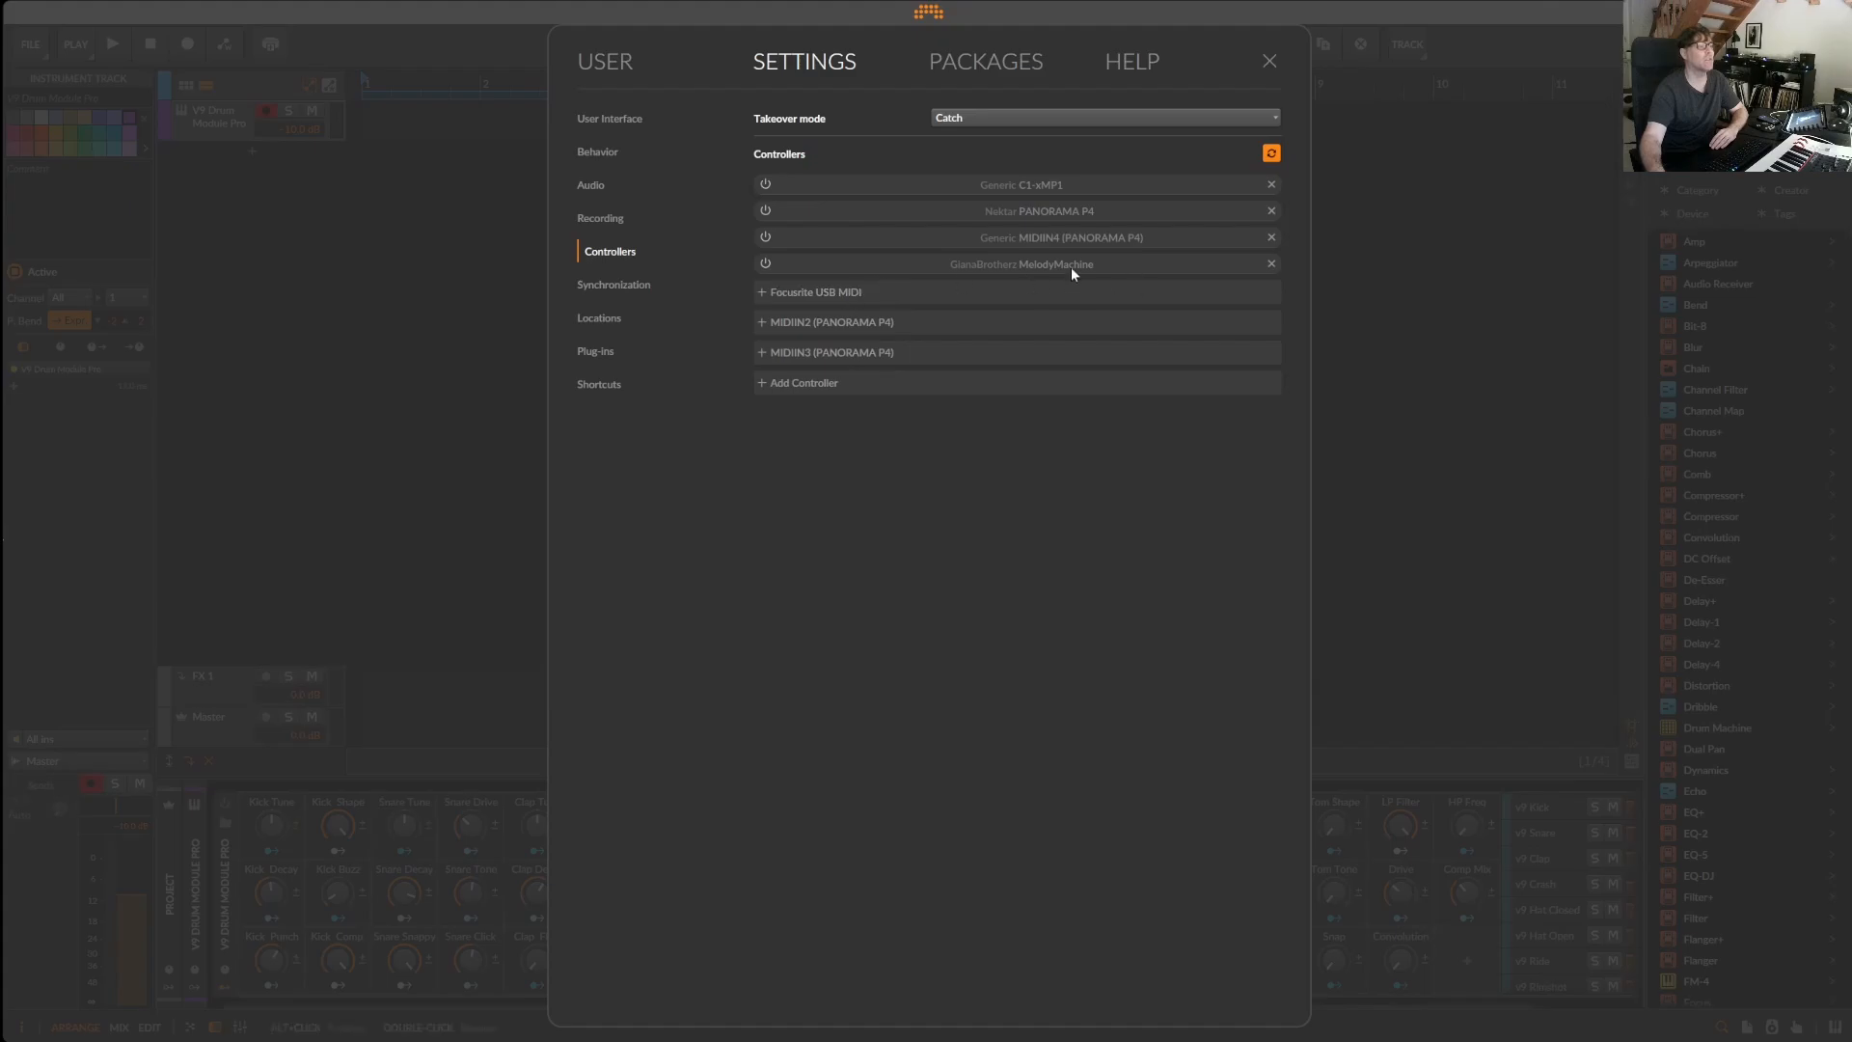
- Add the GianaBrotherz V9 Pro Drum Modul v2.1 controller and close the settings
{"action": "left_click", "coordinate": [810, 382]}
{"action": "left_click", "coordinate": [815, 421]}
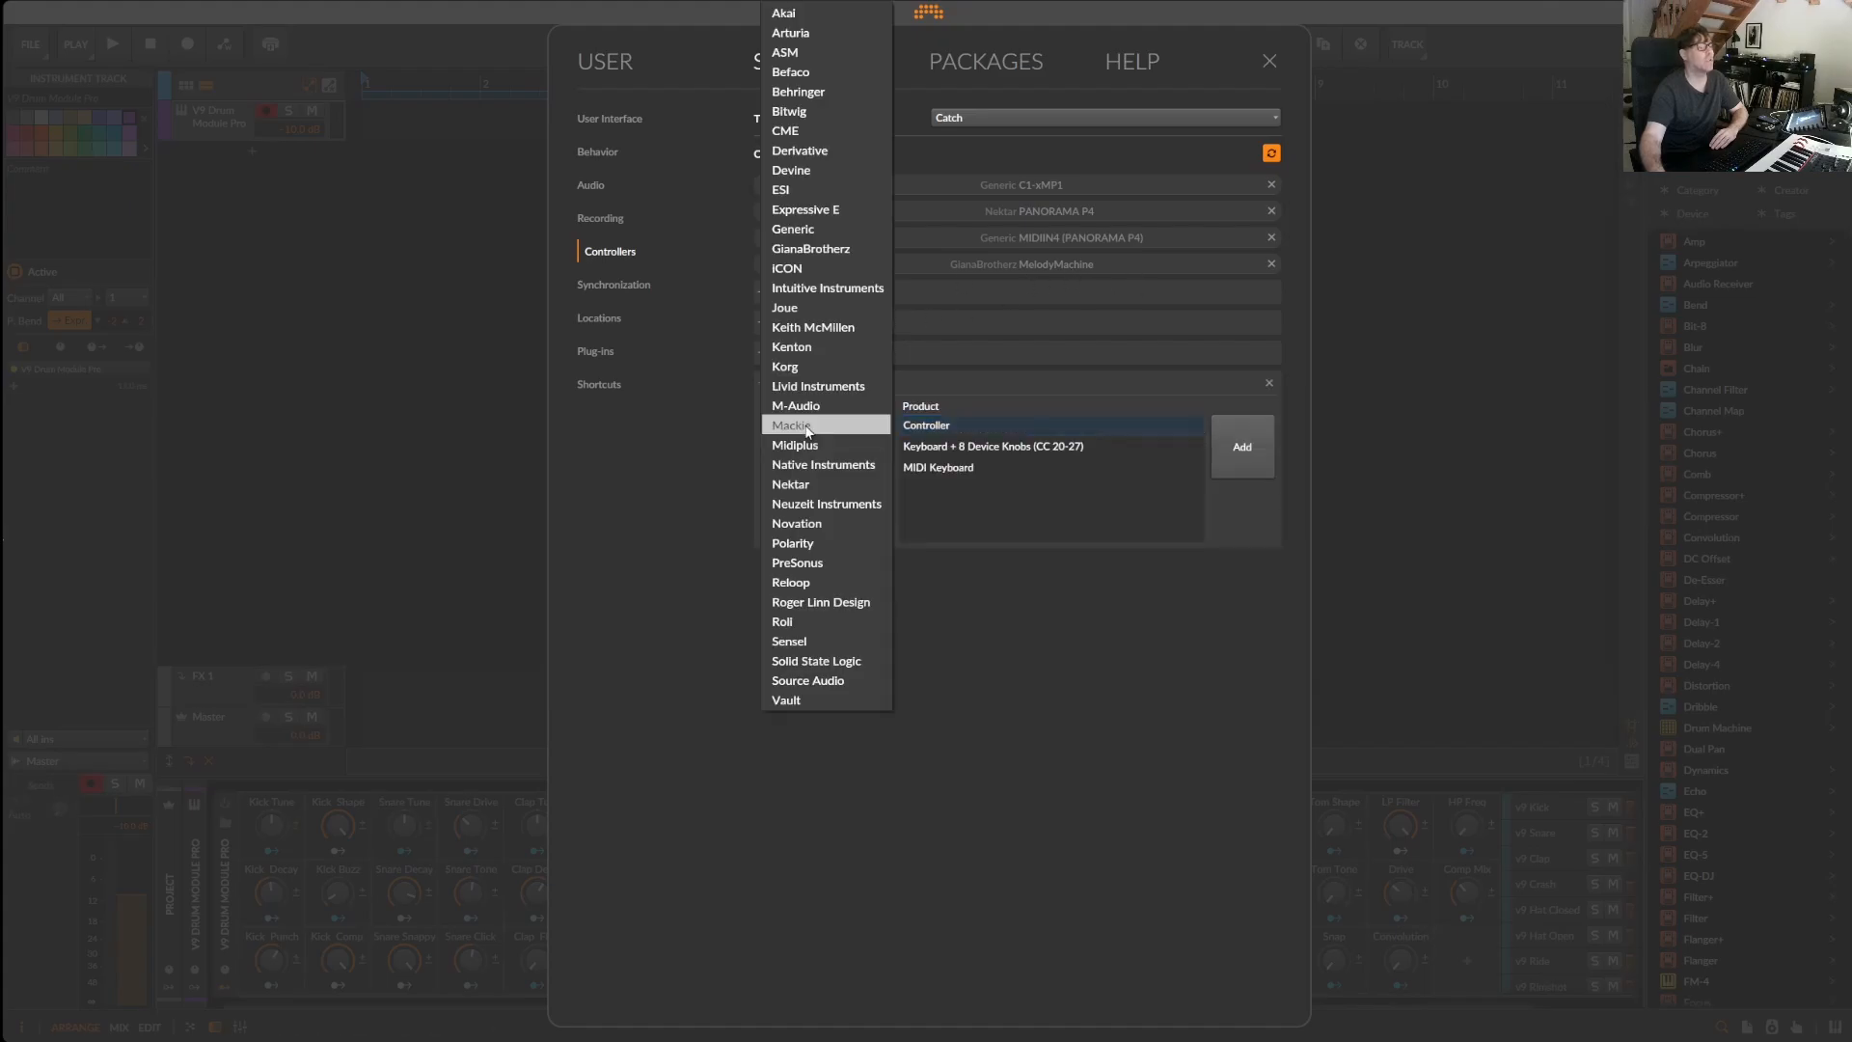
{"action": "left_click", "coordinate": [821, 250]}
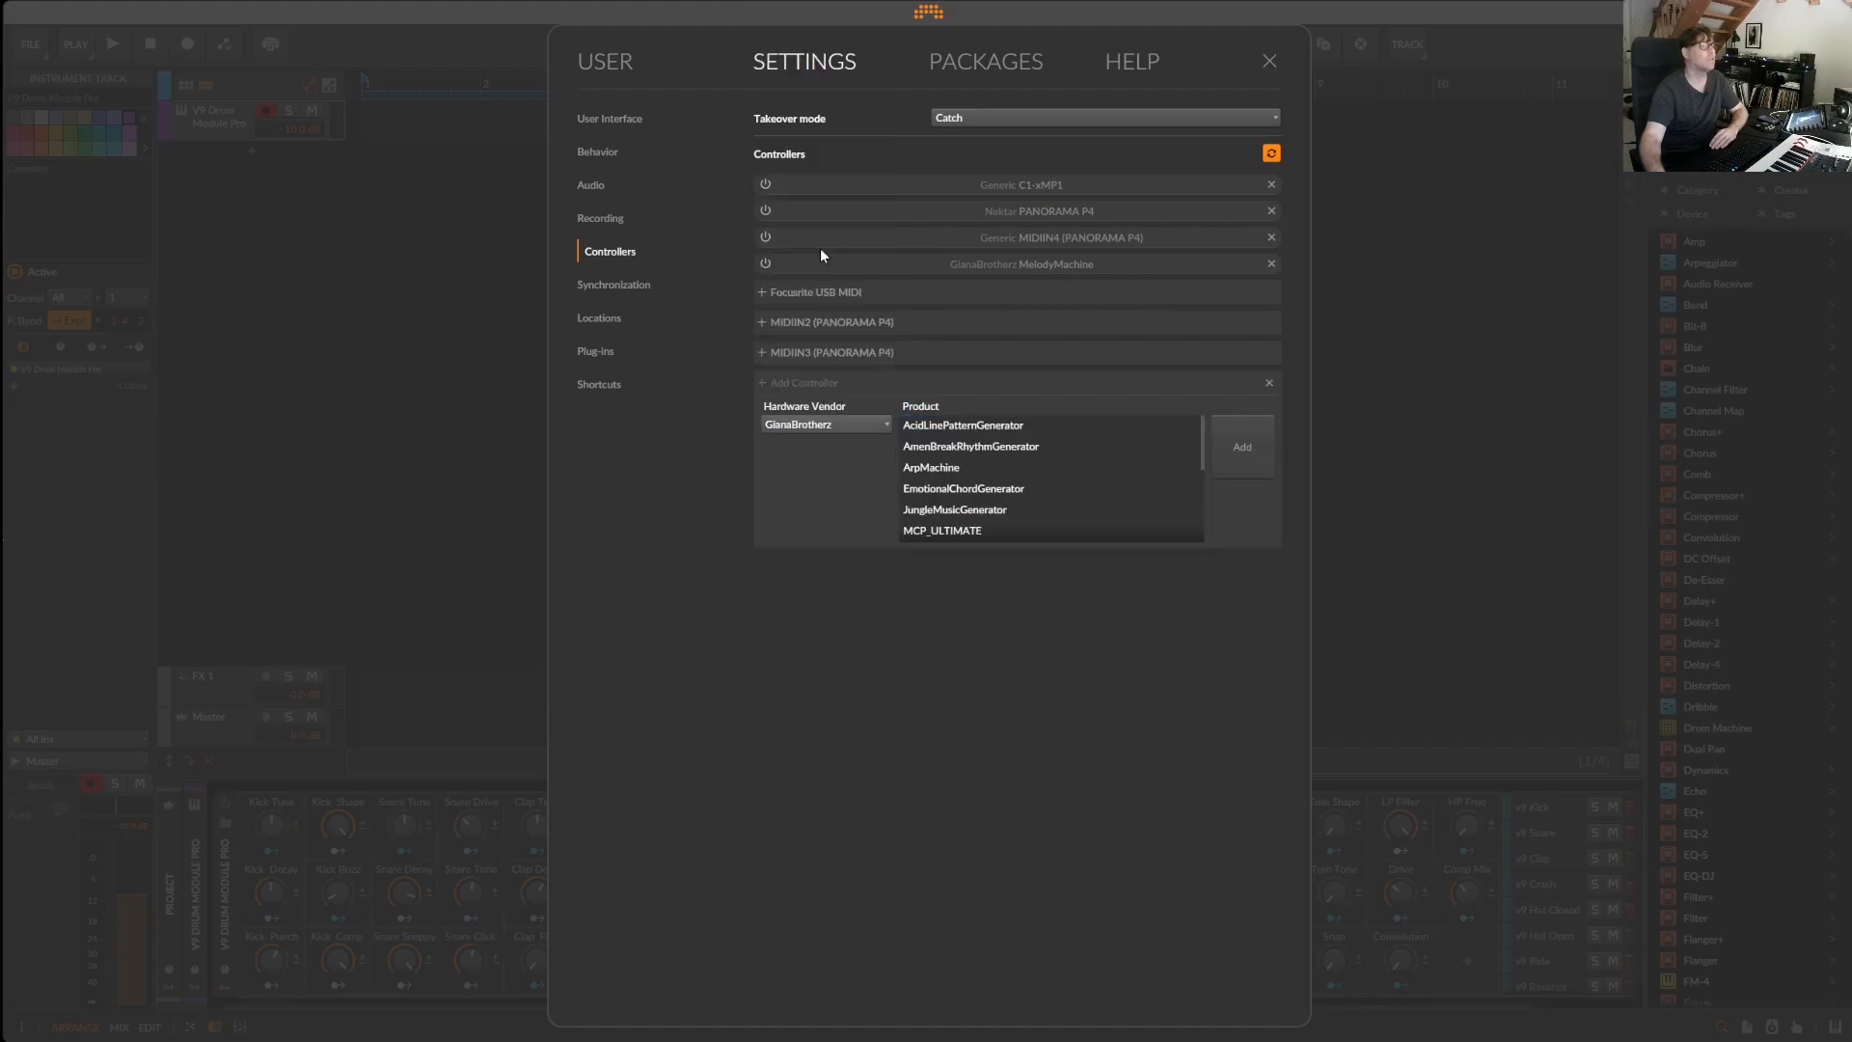
{"action": "scroll", "coordinate": [974, 506], "scroll_direction": "down", "scroll_amount": 5}
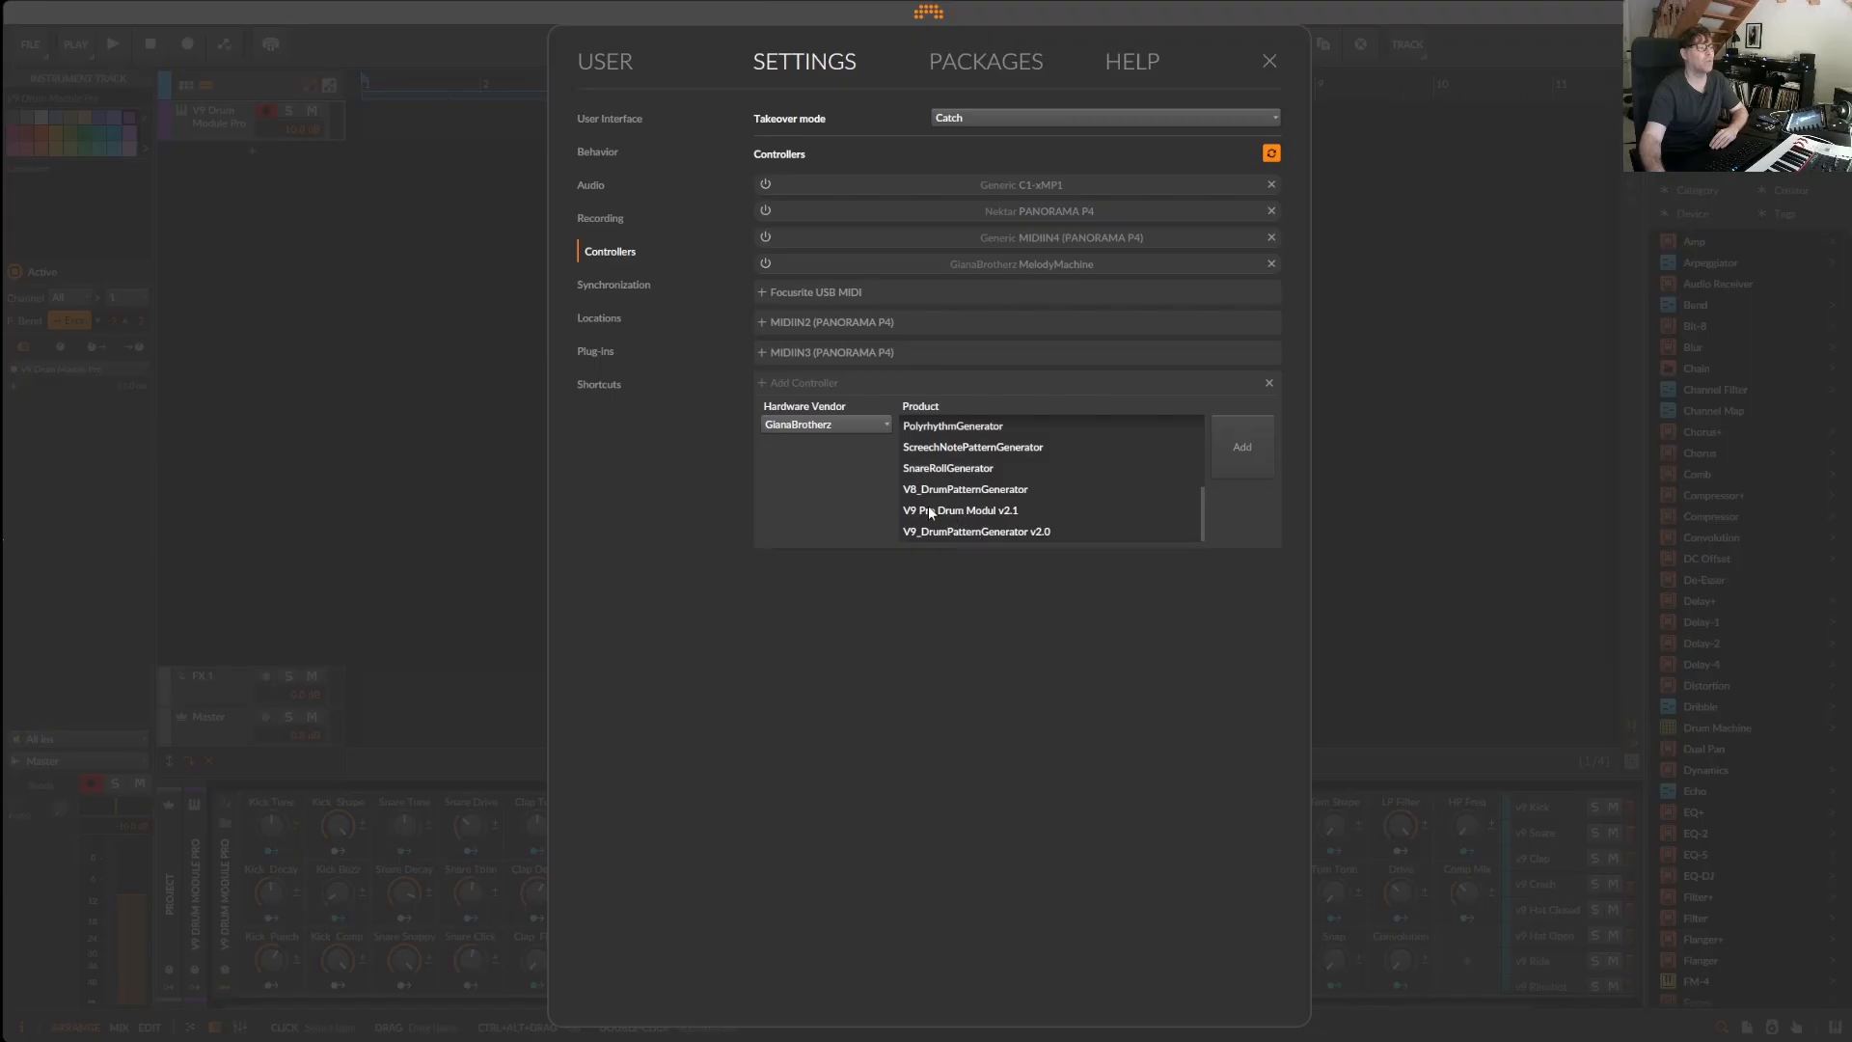
{"action": "left_click", "coordinate": [928, 509]}
{"action": "left_click", "coordinate": [1241, 448]}
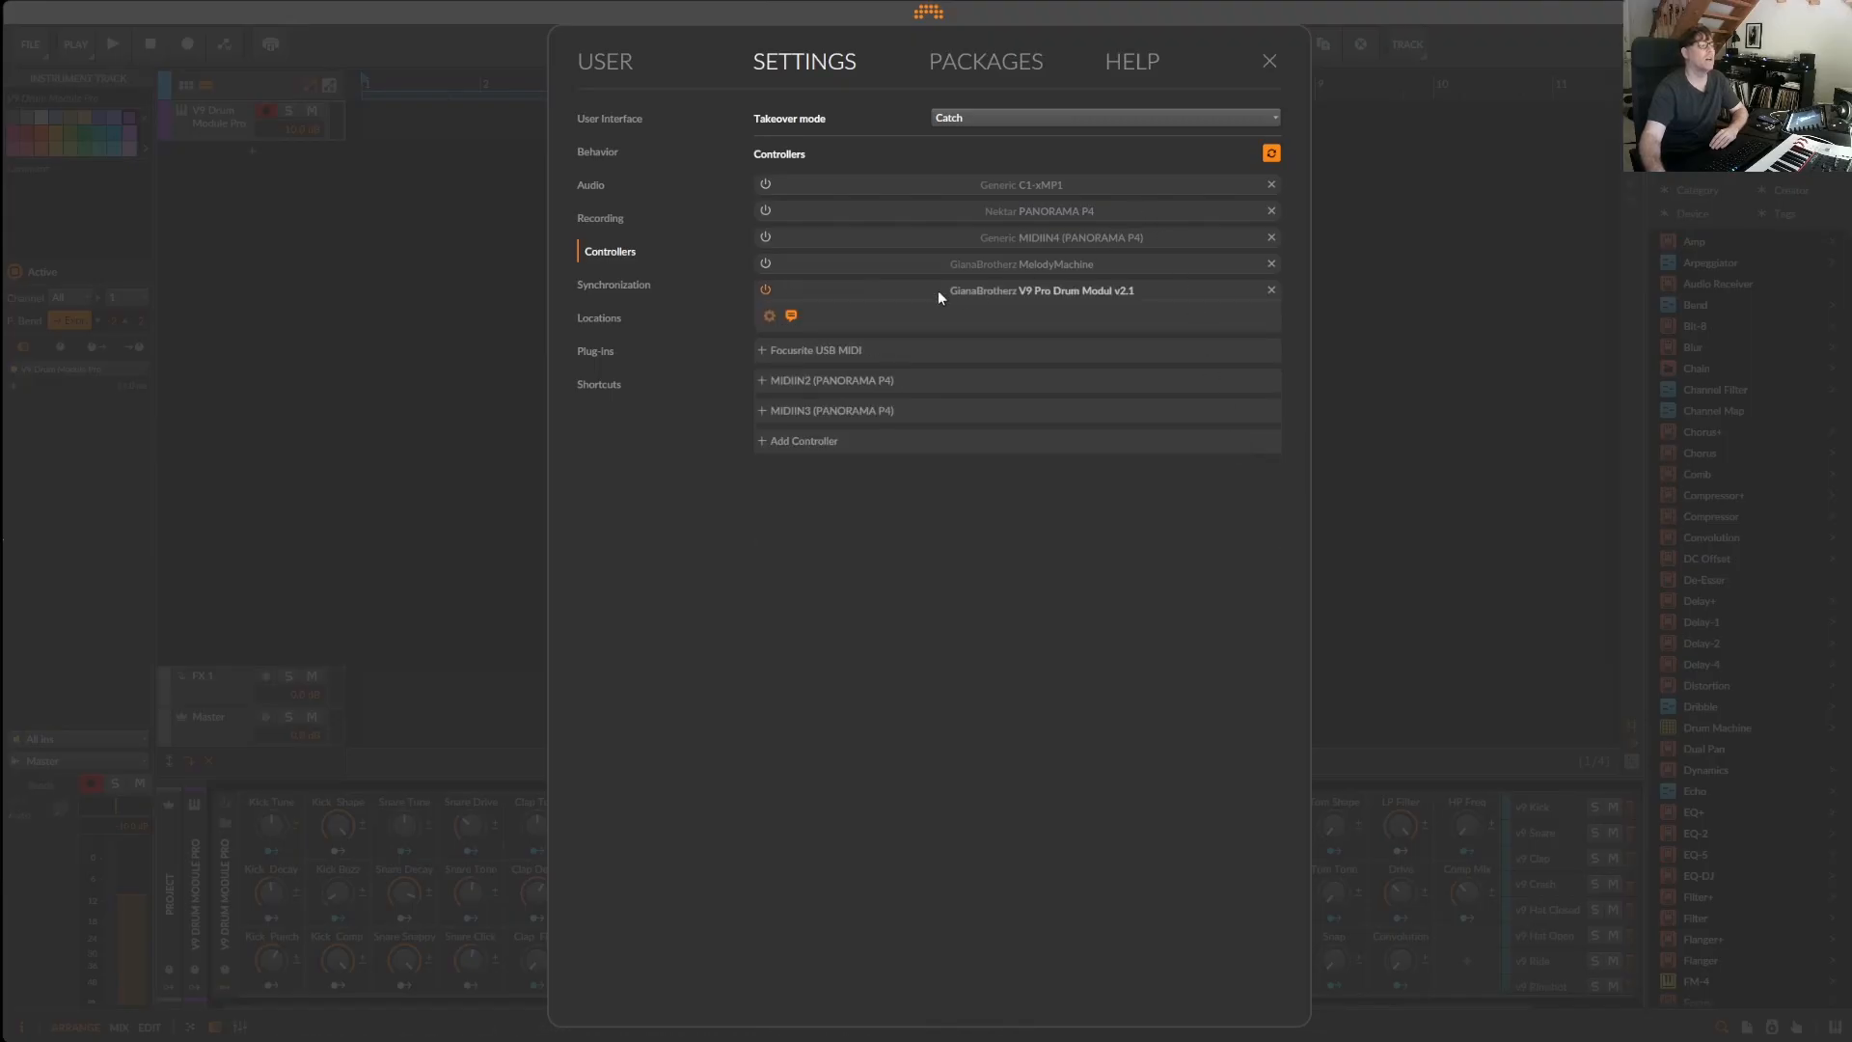
{"action": "left_click", "coordinate": [1271, 63]}
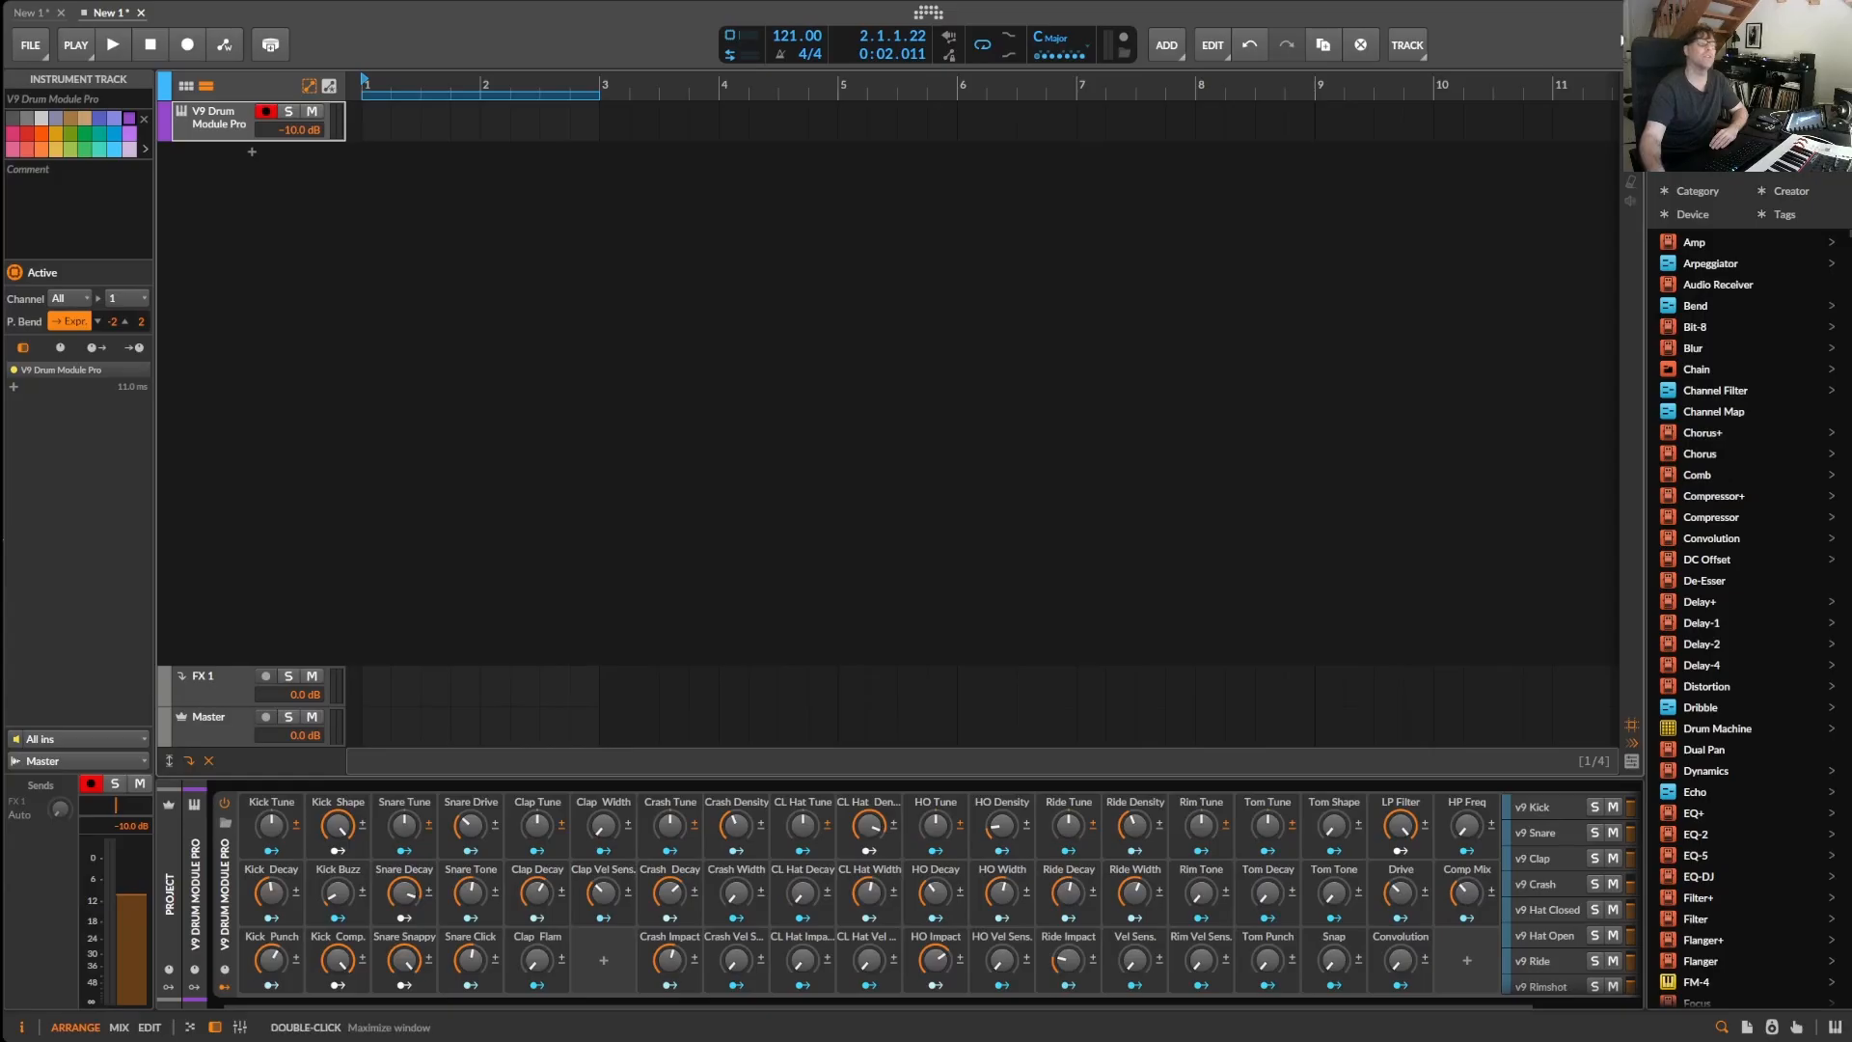
- Draw a two-bar clip from bar 1 on the V9 Drum Module Pro track and increase the track's height
{"action": "left_click", "coordinate": [1666, 13]}
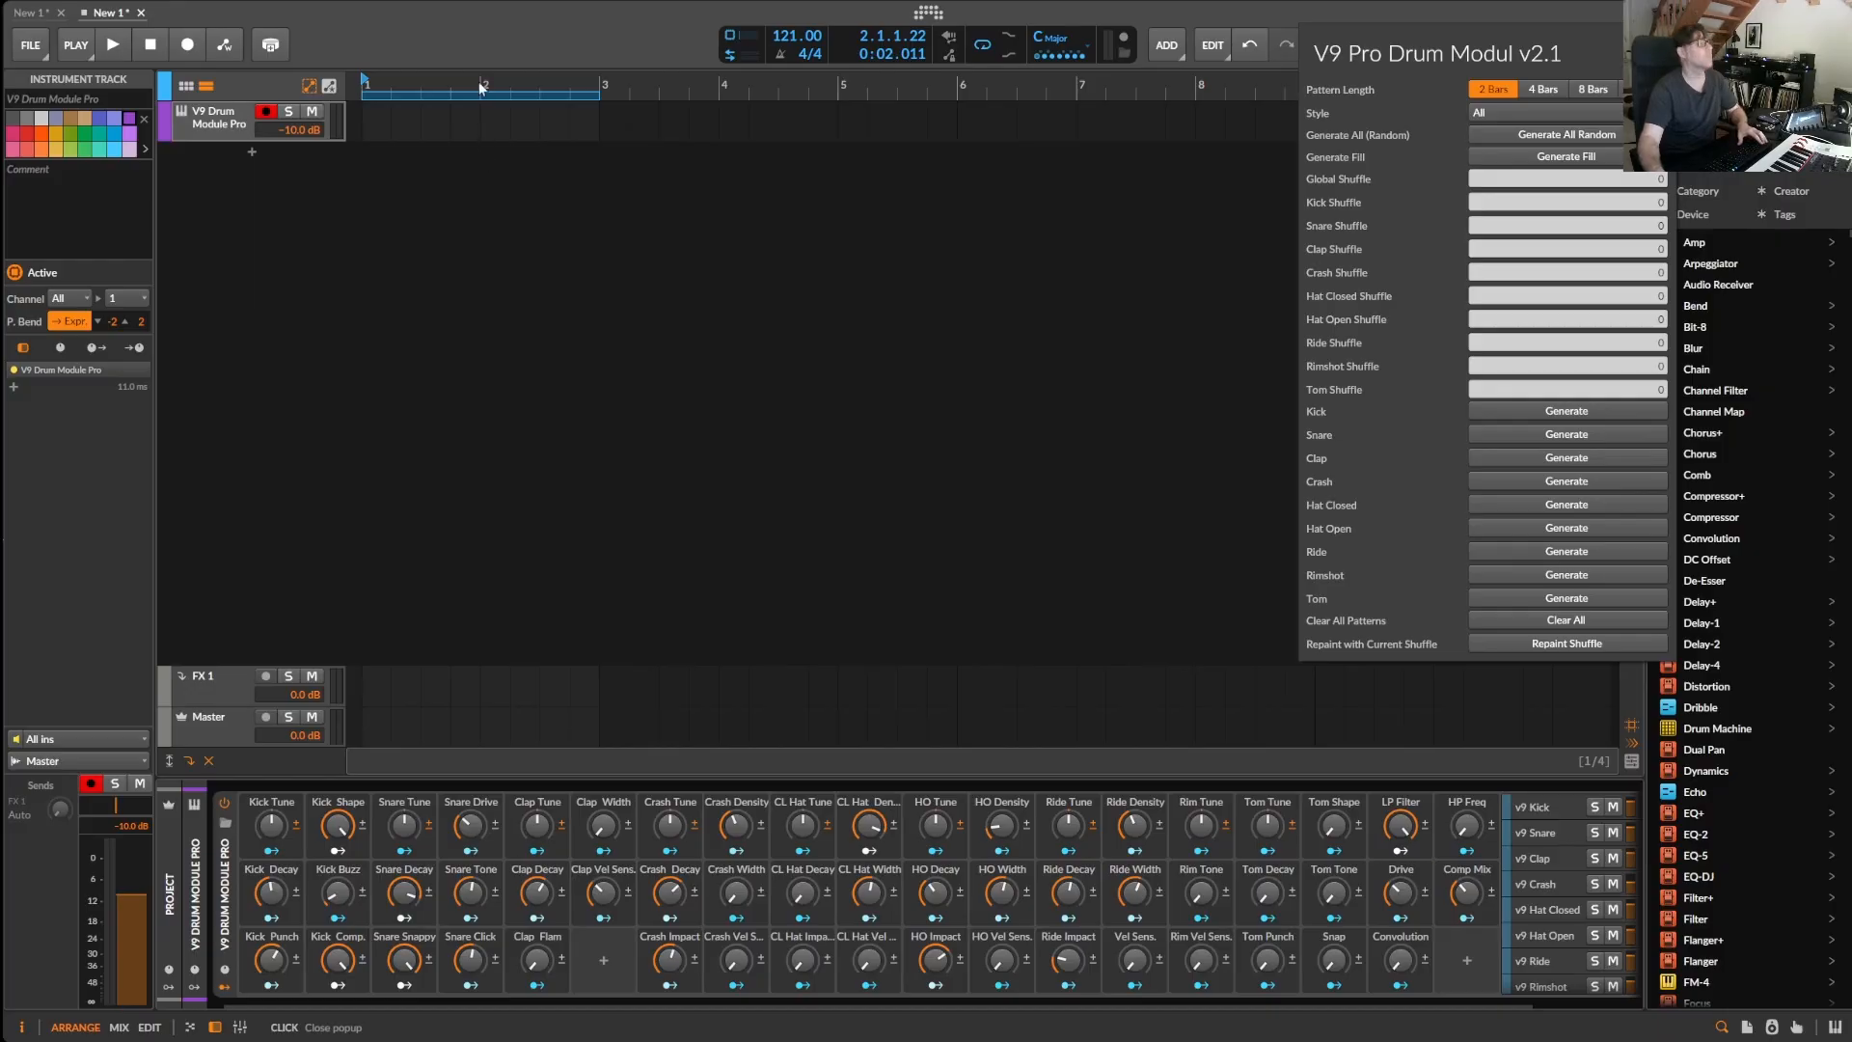
{"action": "left_click", "coordinate": [405, 122]}
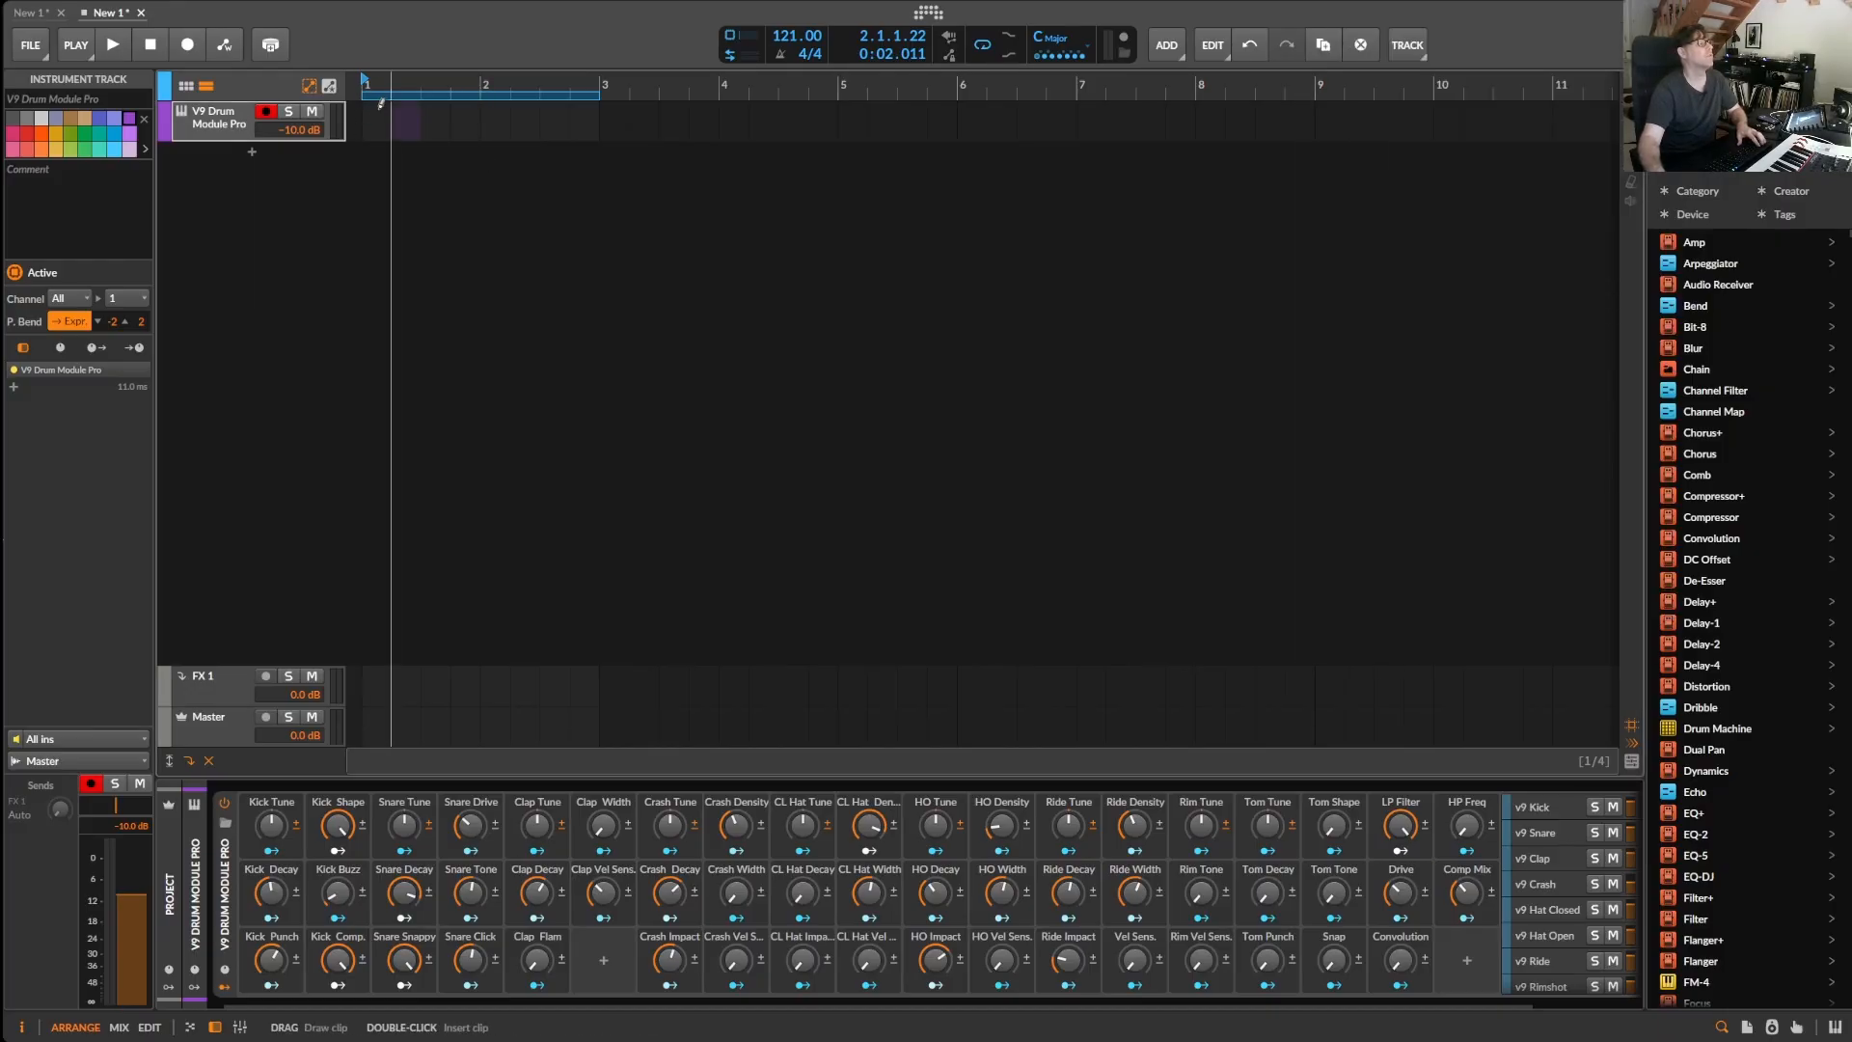
{"action": "mouse_move", "coordinate": [371, 108]}
{"action": "left_mouse_down"}
{"action": "mouse_move", "coordinate": [625, 124]}
{"action": "mouse_move", "coordinate": [583, 129]}
{"action": "left_mouse_up"}
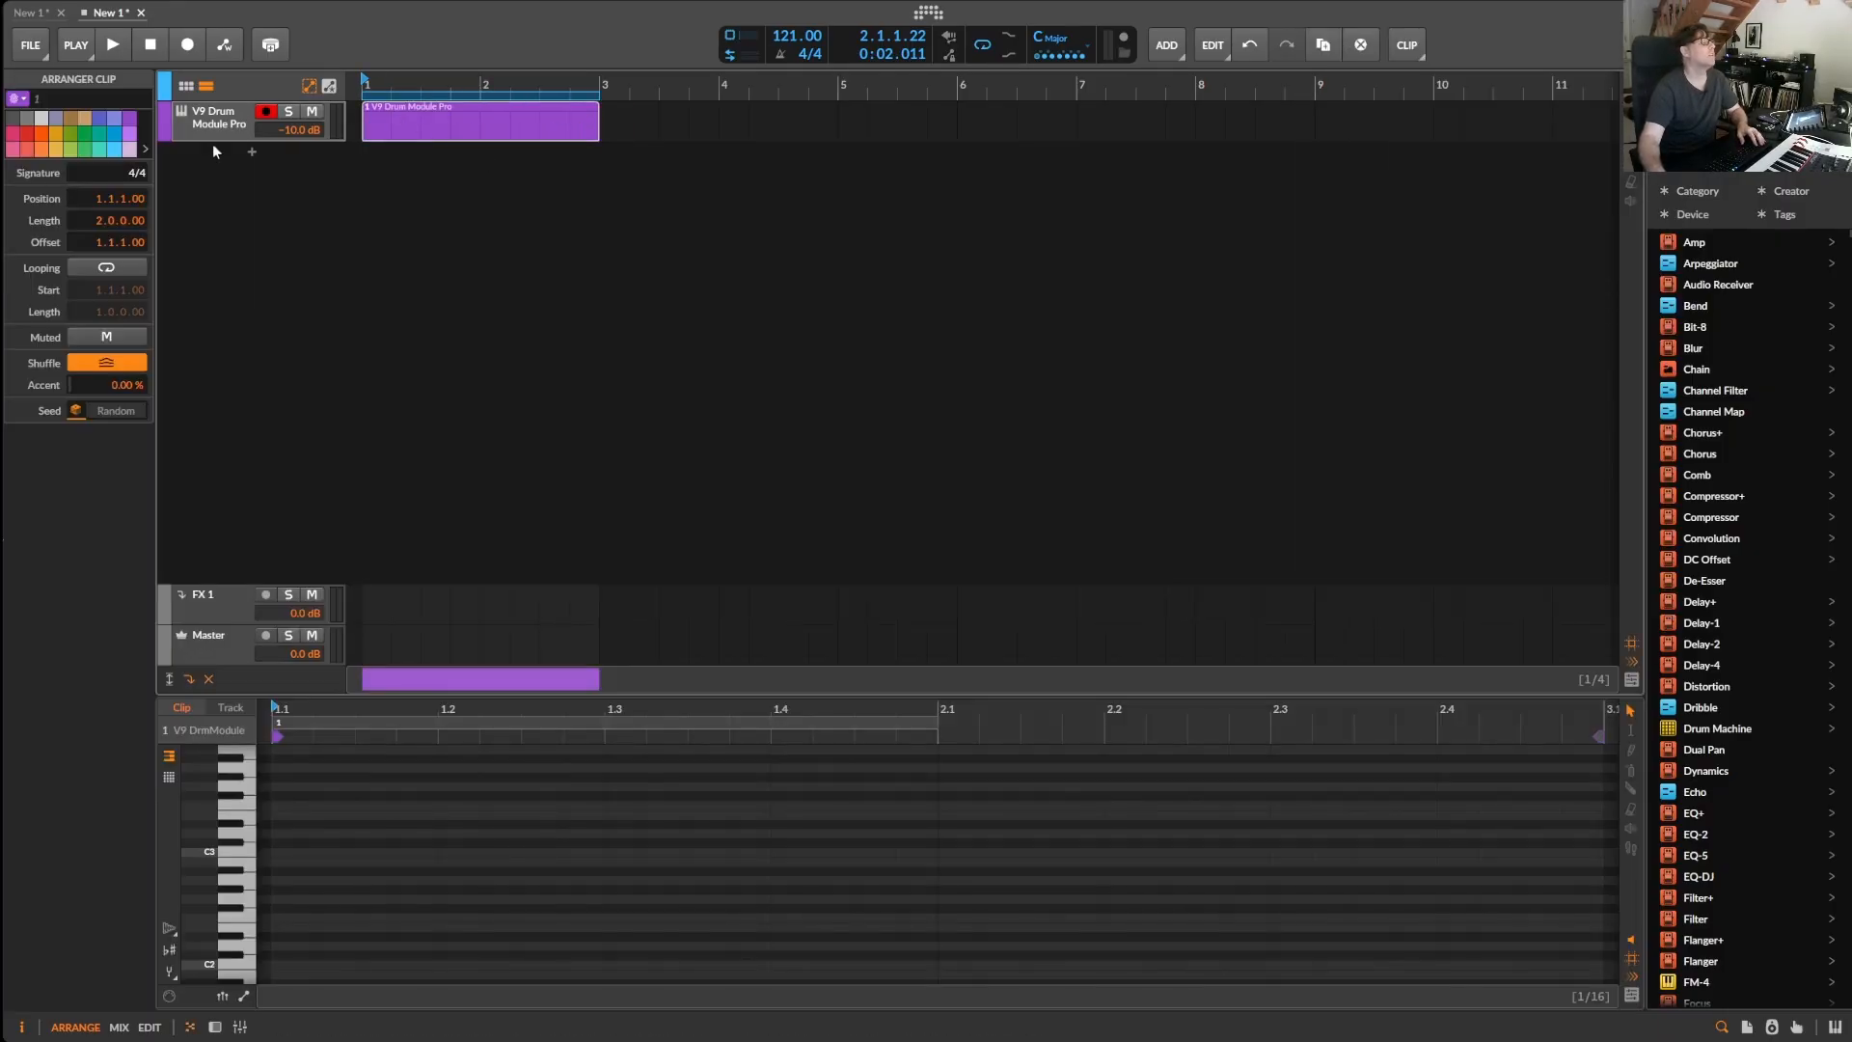
{"action": "left_click_drag", "start_coordinate": [206, 141], "coordinate": [208, 299]}
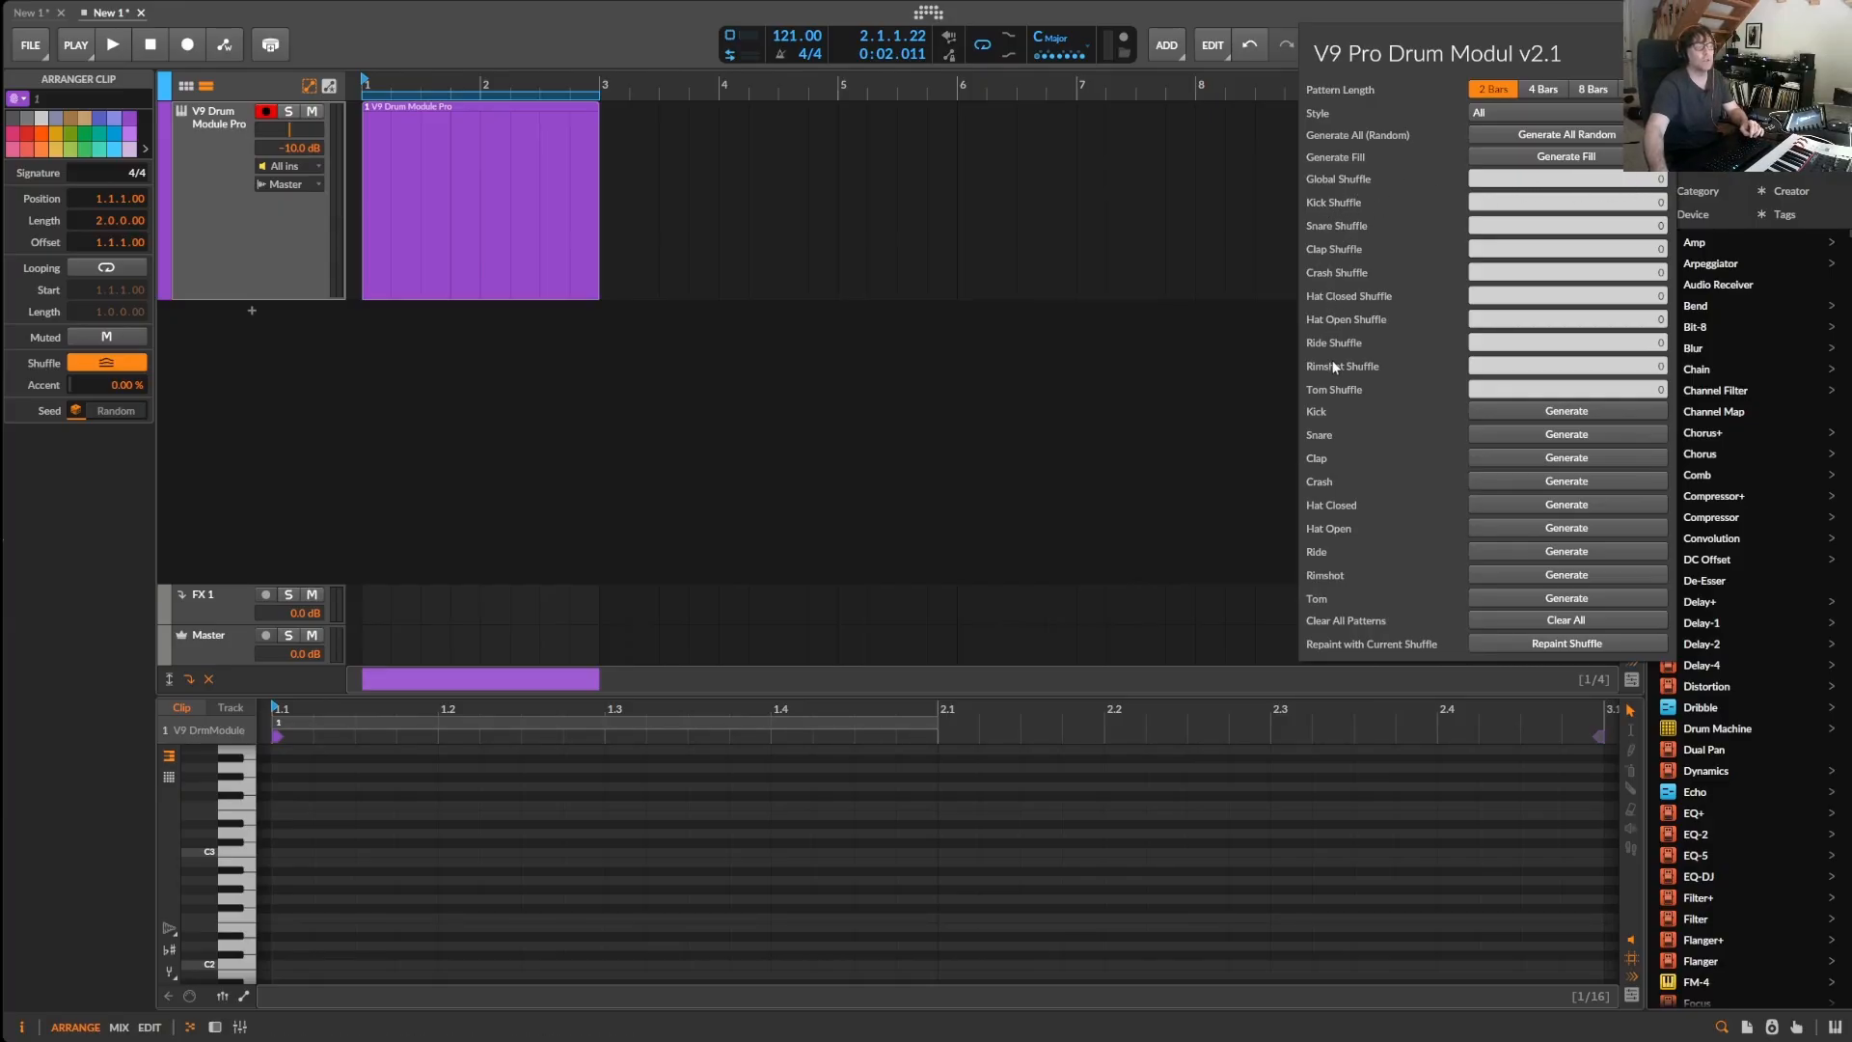
- Generate a kick pattern in the two-bar clip with the style set to All, and regenerate it once
{"action": "left_click", "coordinate": [1567, 411]}
{"action": "left_click", "coordinate": [939, 552]}
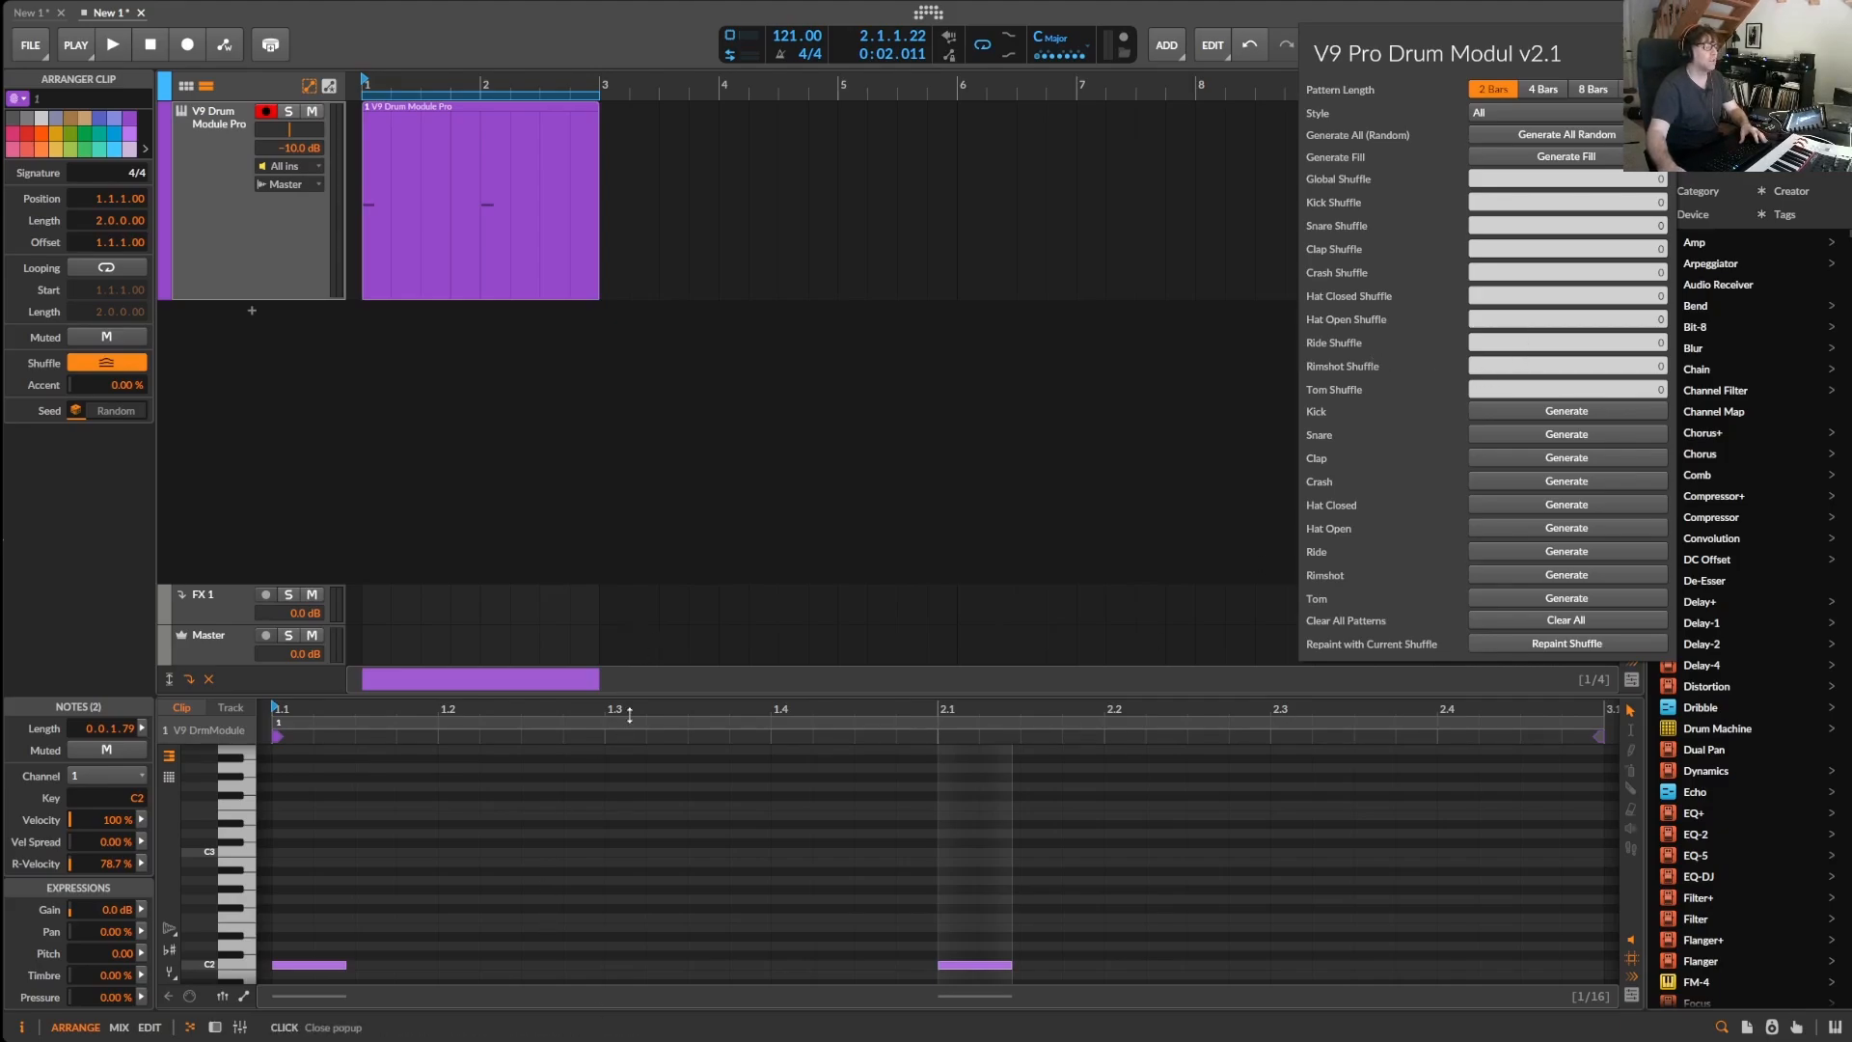
{"action": "left_click", "coordinate": [672, 588]}
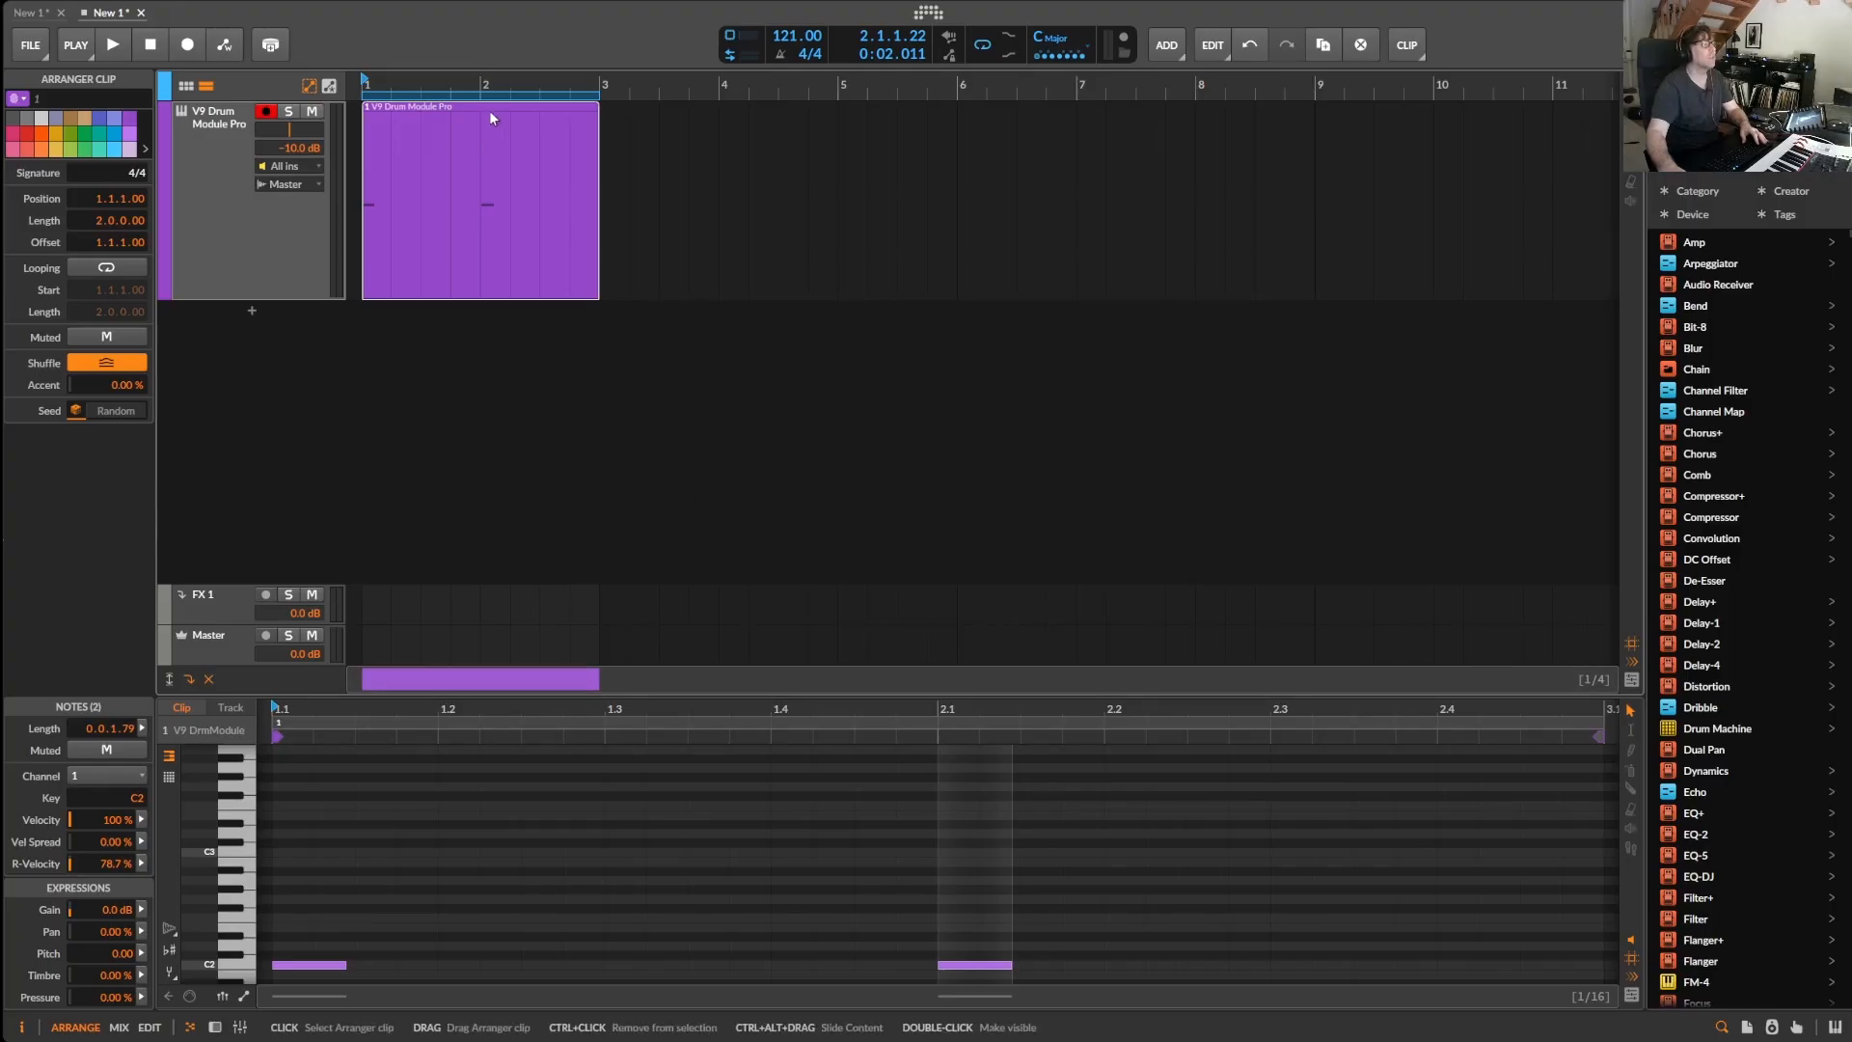
{"action": "left_click", "coordinate": [1548, 415]}
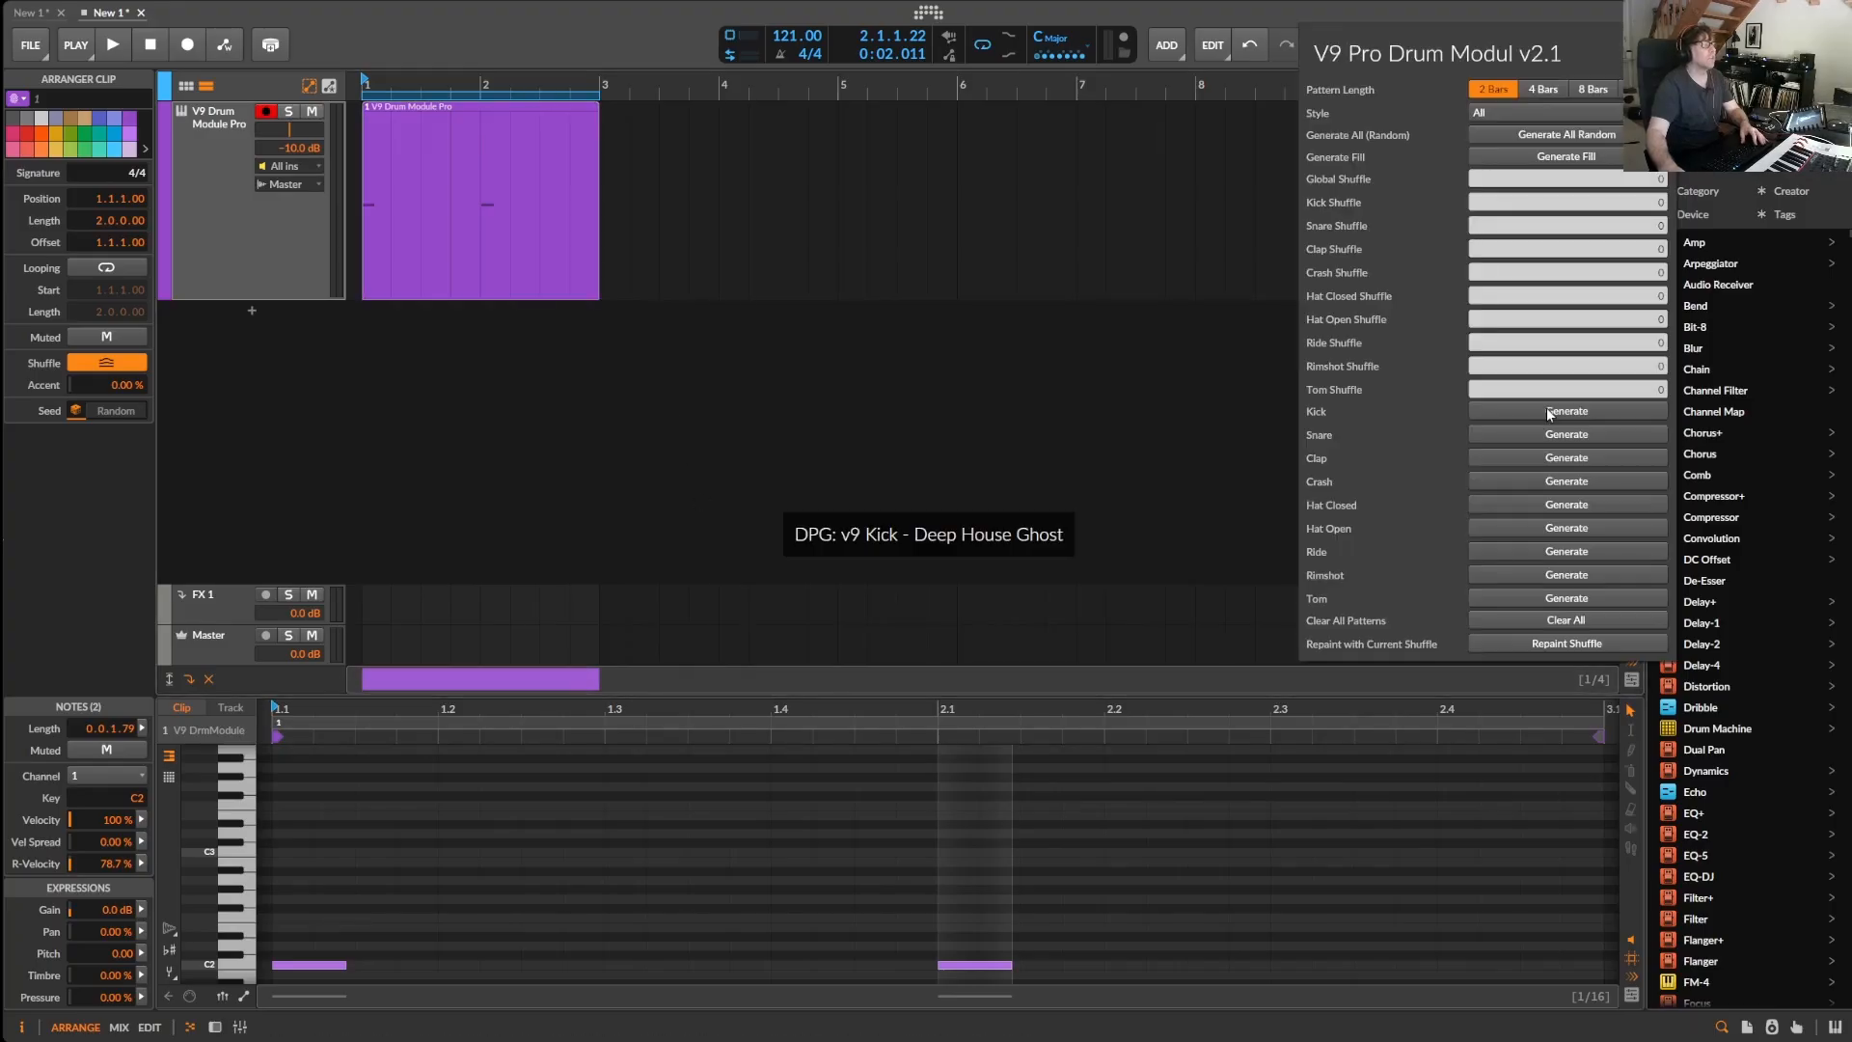
- Generate a kick pattern in the House style and start playback
{"action": "left_click", "coordinate": [1494, 112]}
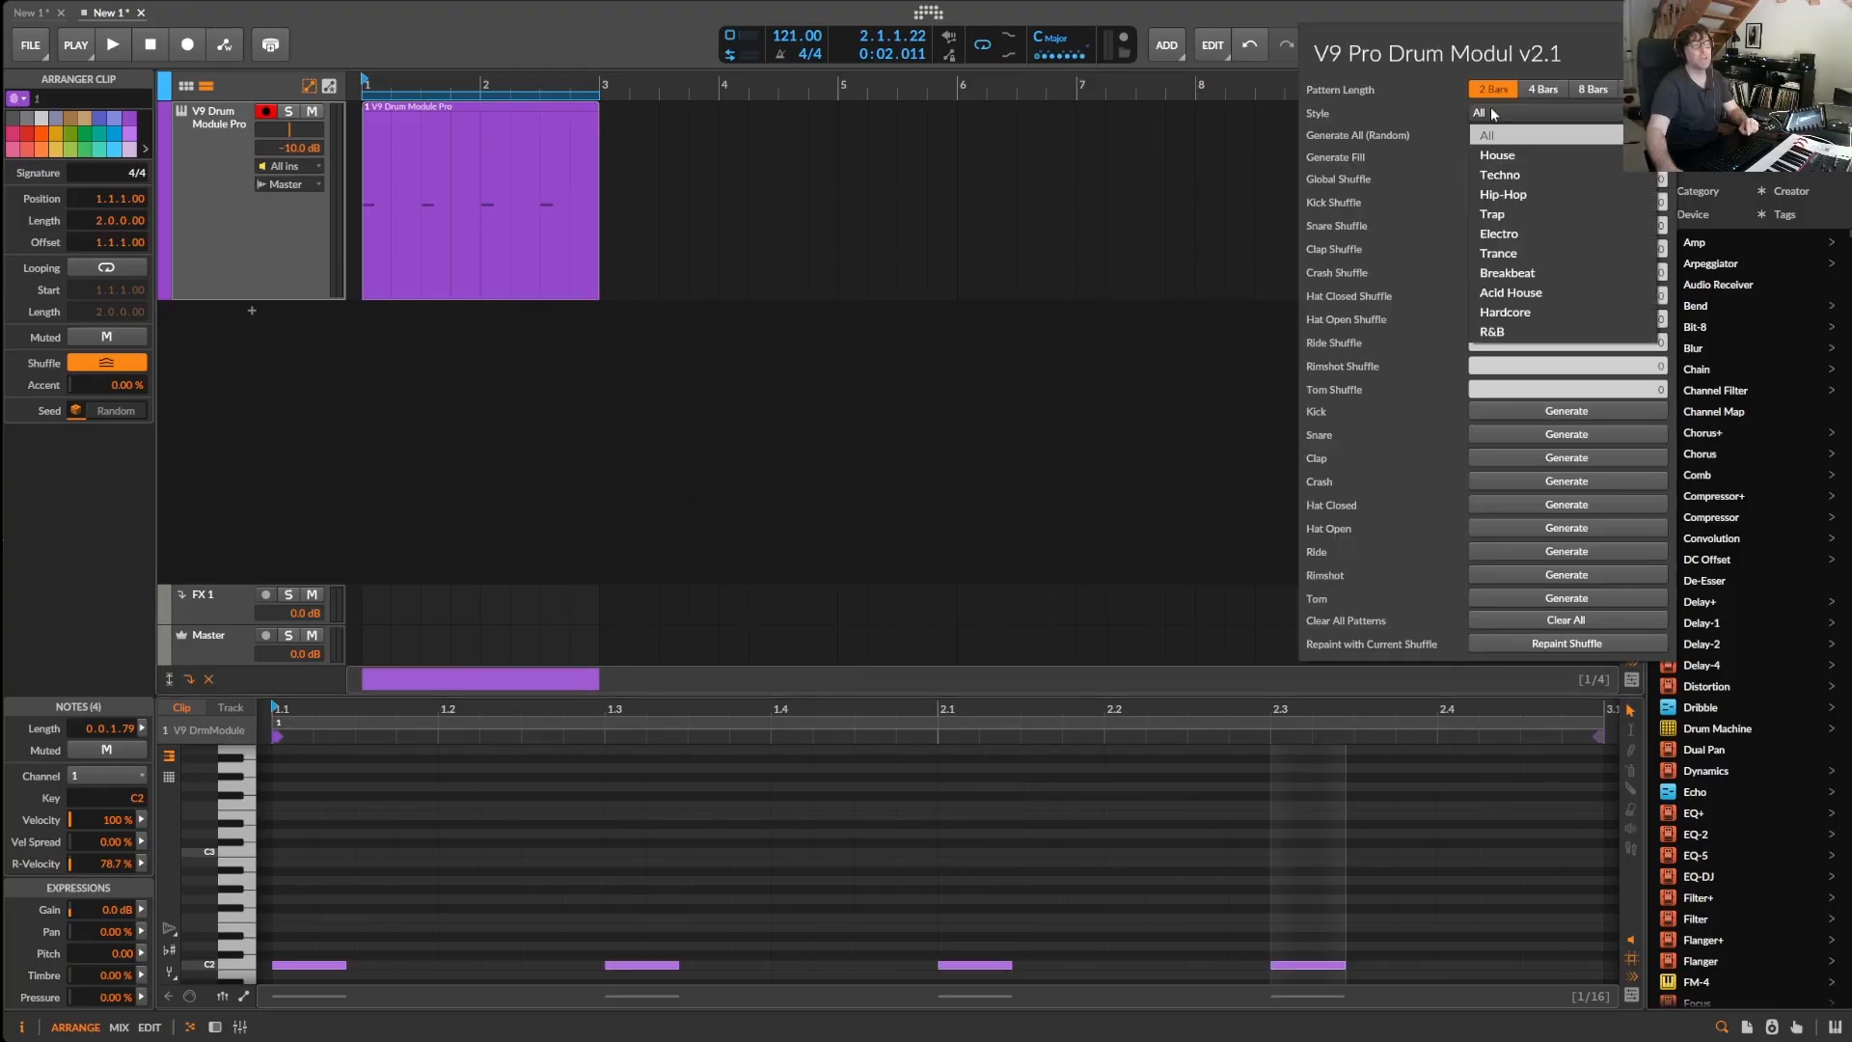
{"action": "left_click", "coordinate": [1539, 156]}
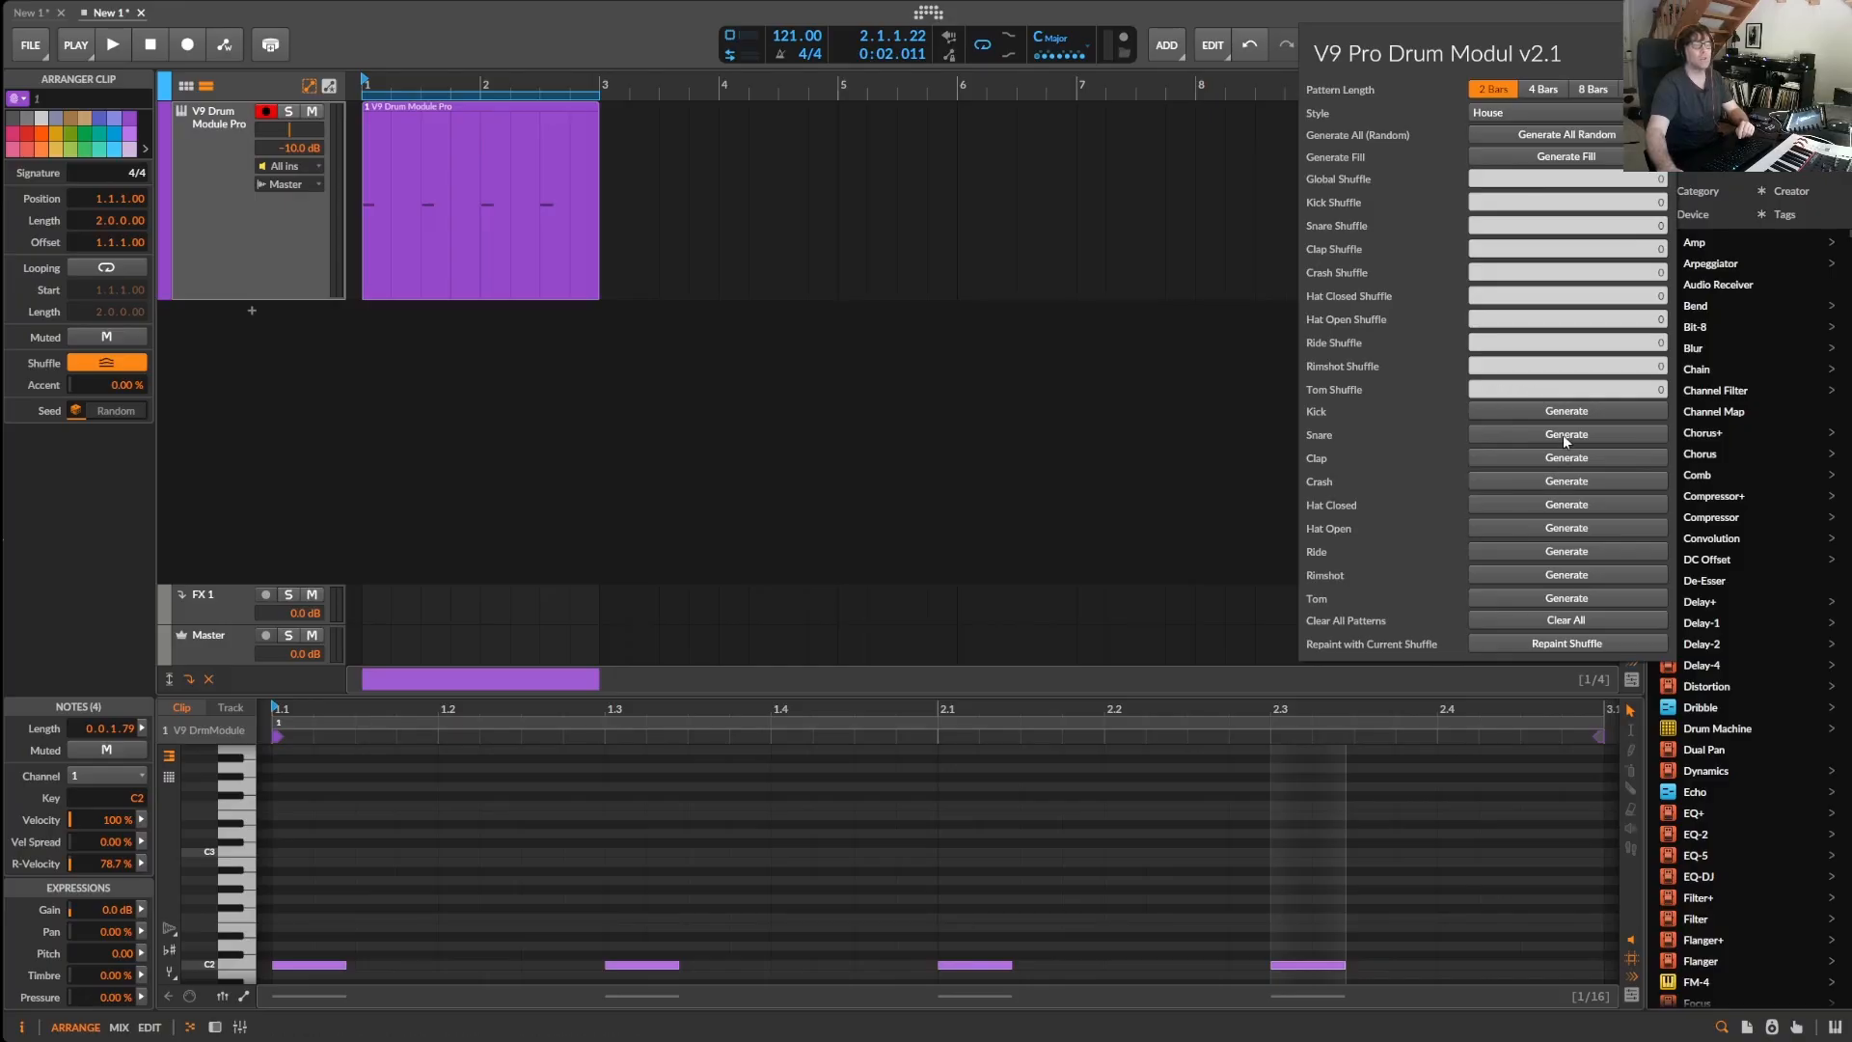
{"action": "left_click", "coordinate": [1557, 409]}
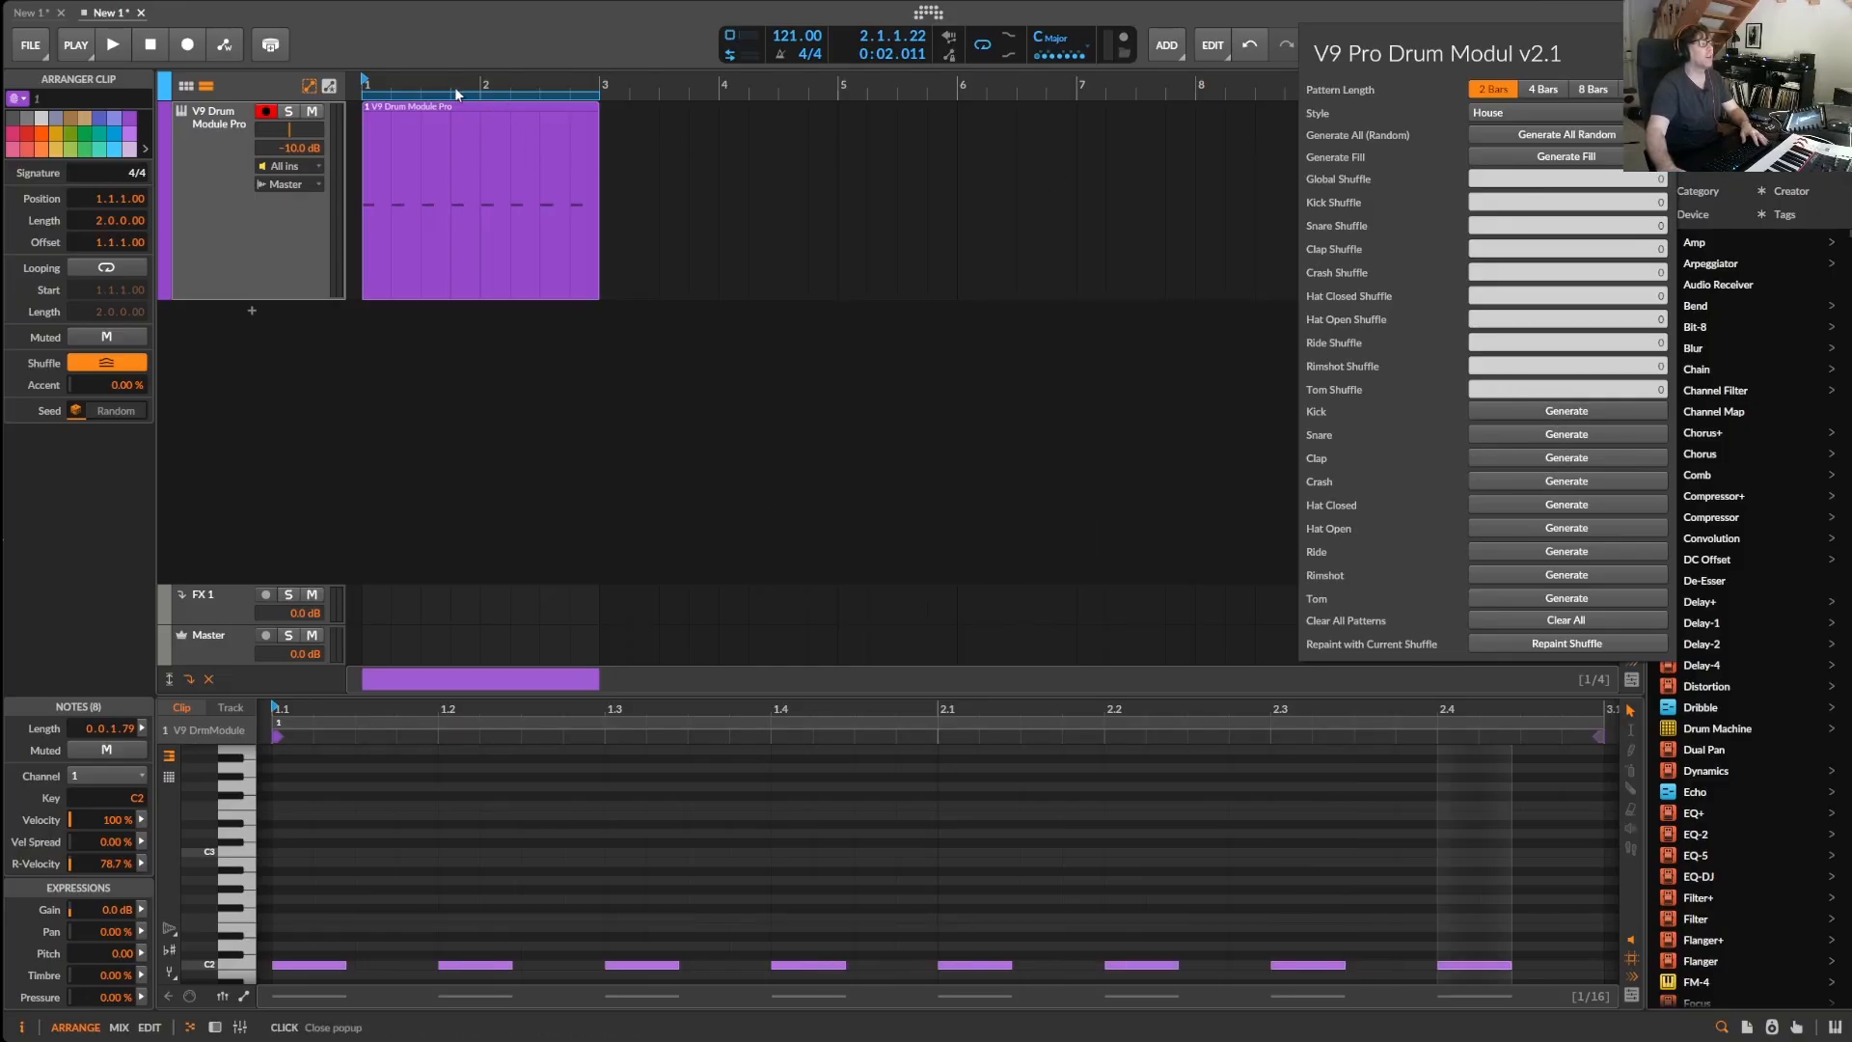
{"action": "left_click", "coordinate": [114, 45]}
{"action": "left_click", "coordinate": [114, 45]}
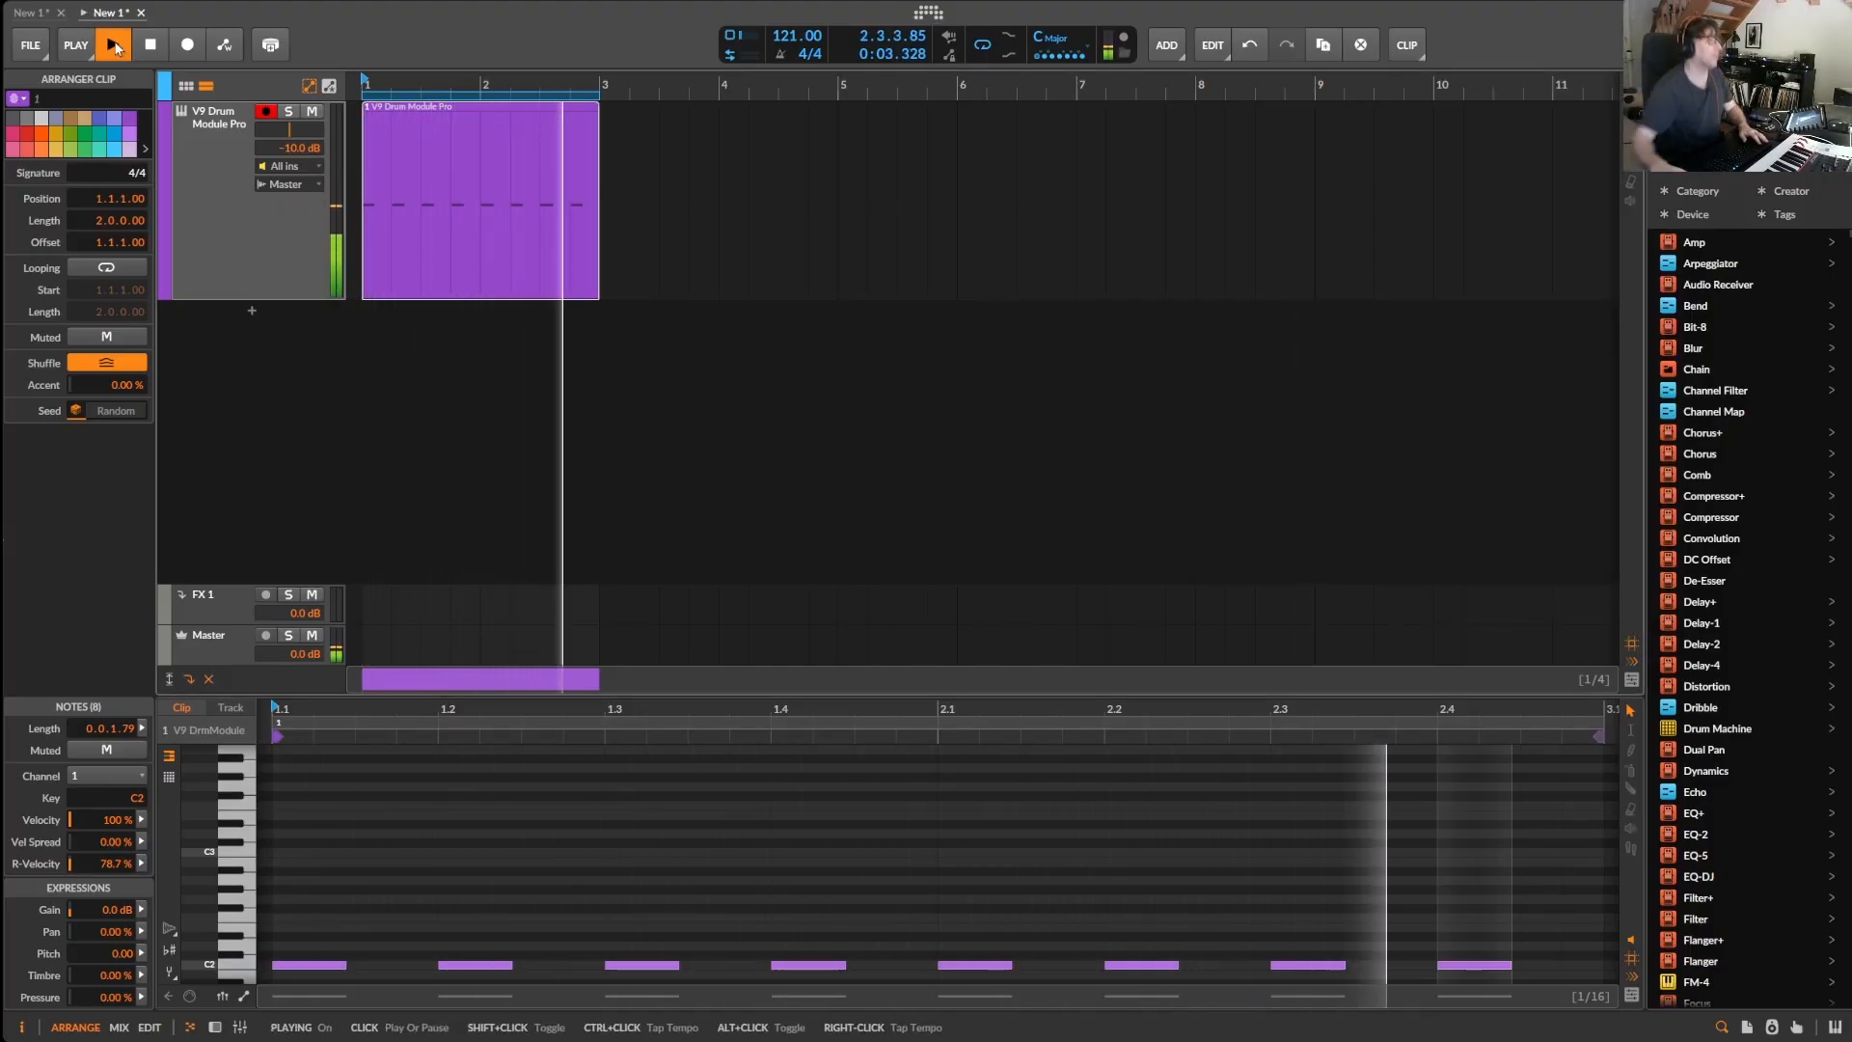
- Show the V9 Drum Module Pro device and look over its macro knobs and drum layers
{"action": "double_click", "coordinate": [246, 220]}
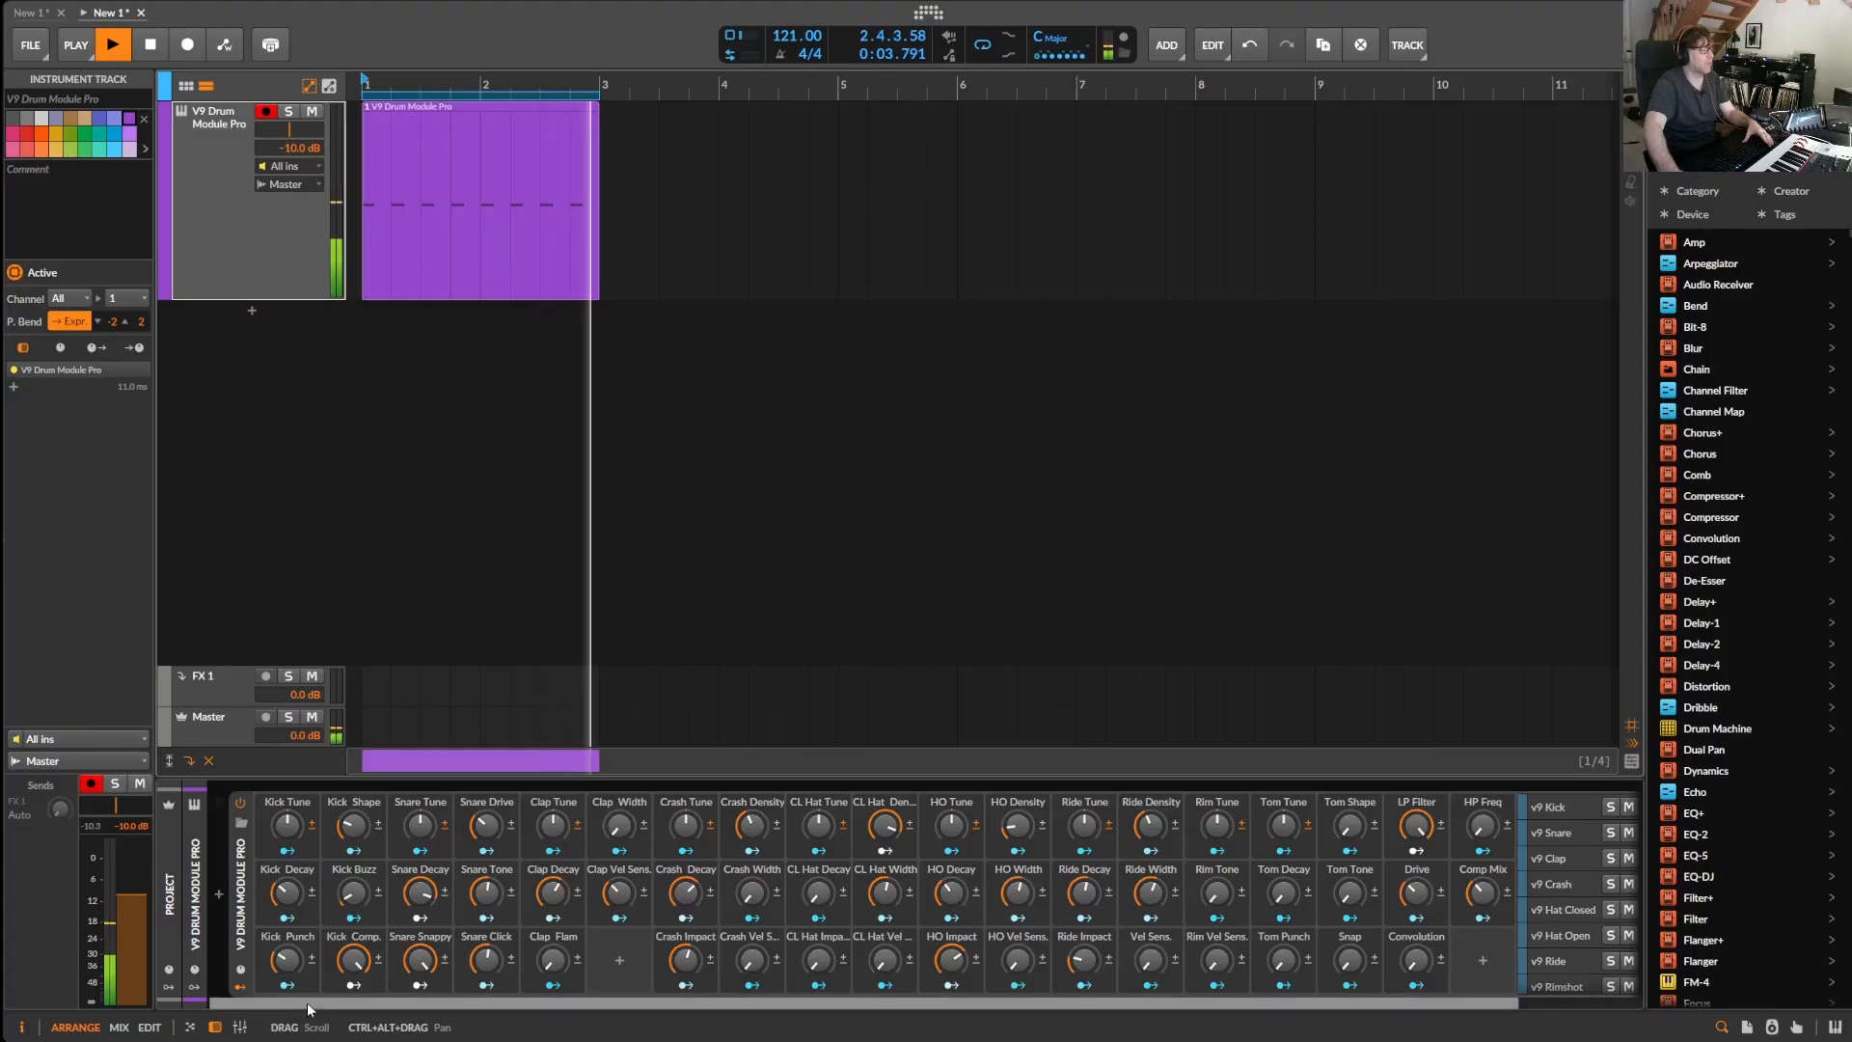
{"action": "left_click_drag", "start_coordinate": [306, 1003], "coordinate": [453, 1003]}
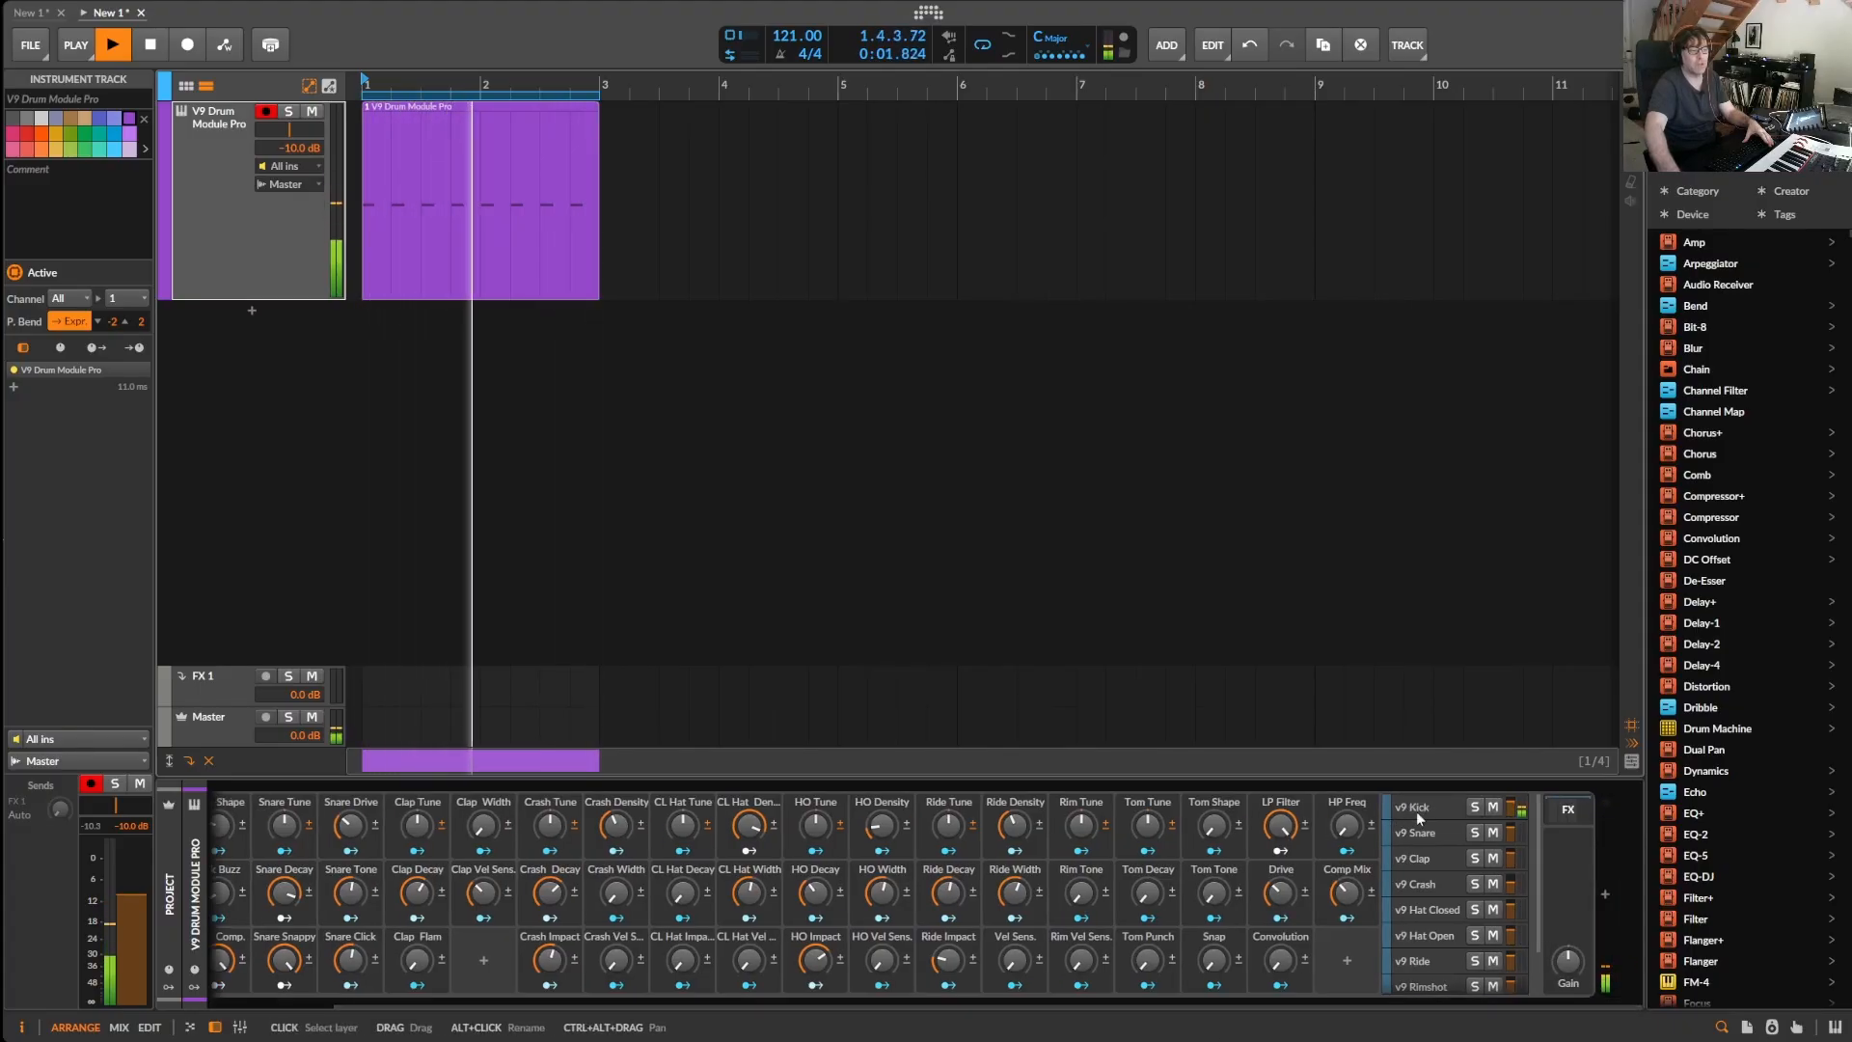
{"action": "left_click_drag", "start_coordinate": [526, 1005], "coordinate": [397, 1005]}
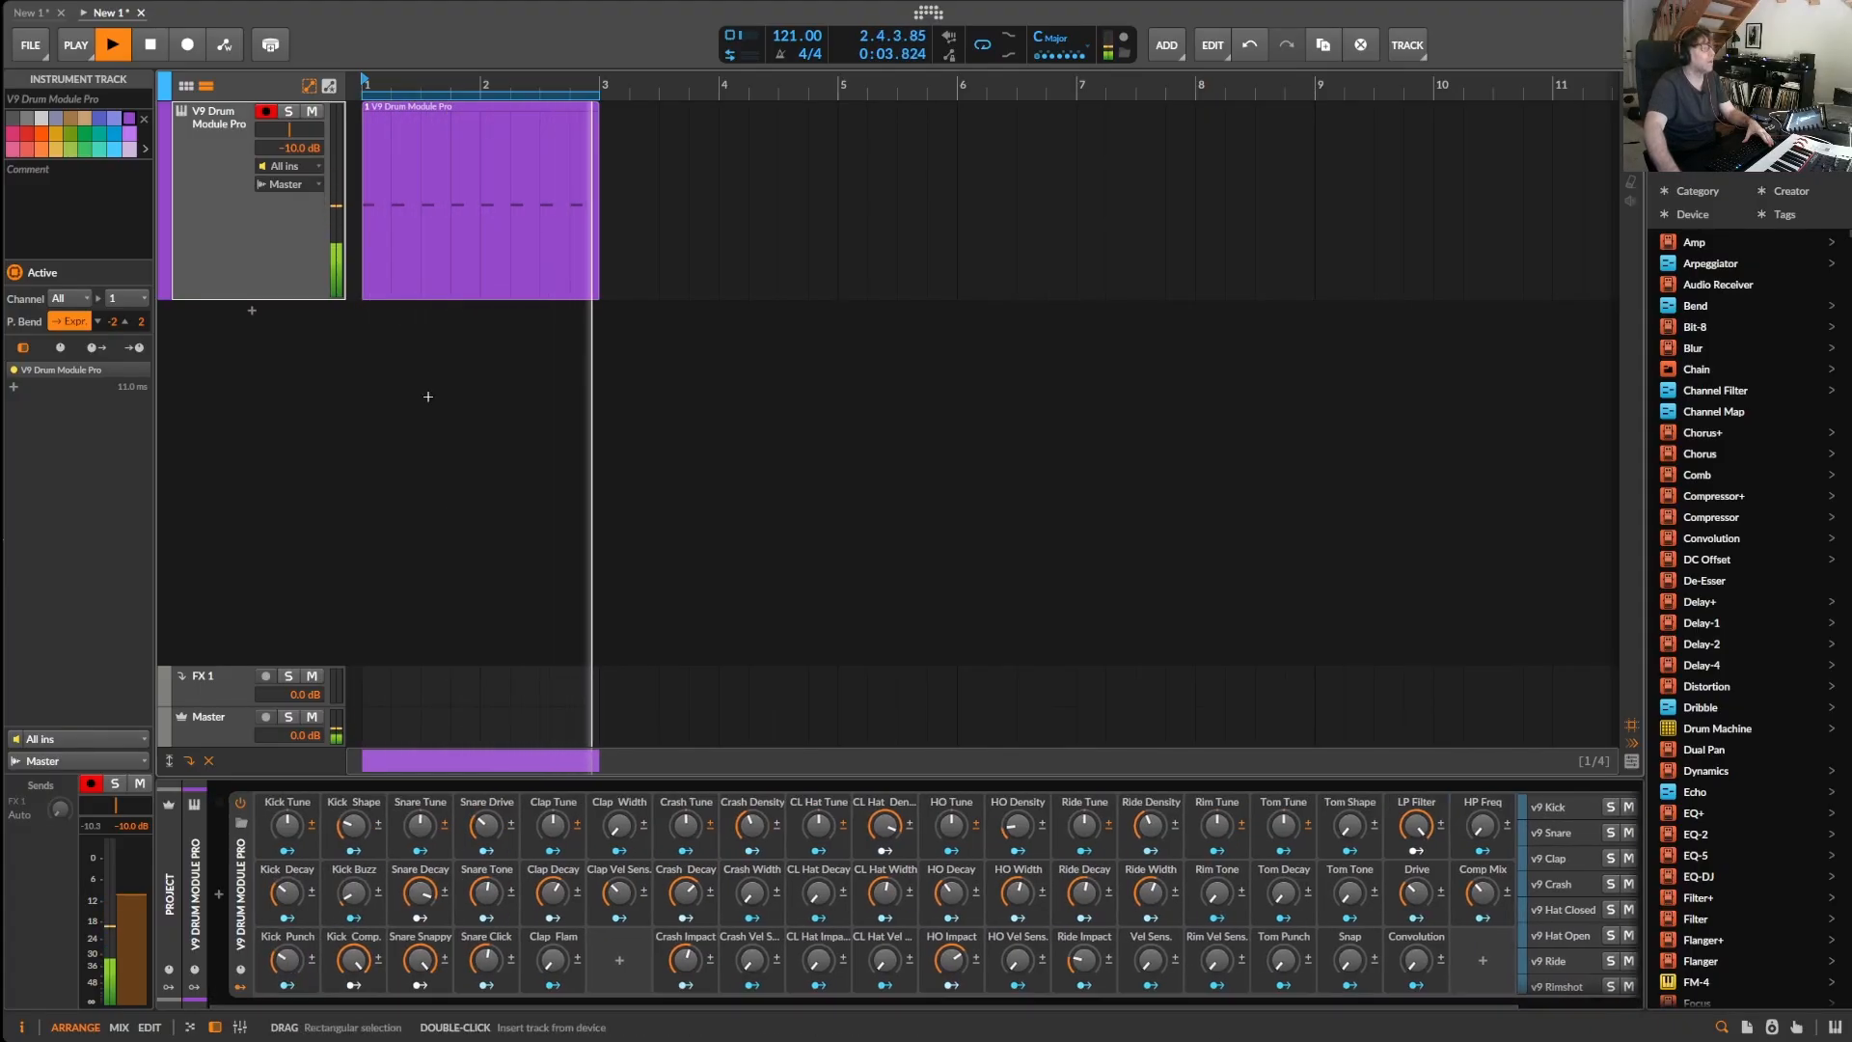
- Open the drum clip in the note editor and enlarge the editor to show the whole two-bar pattern
{"action": "left_click", "coordinate": [418, 118]}
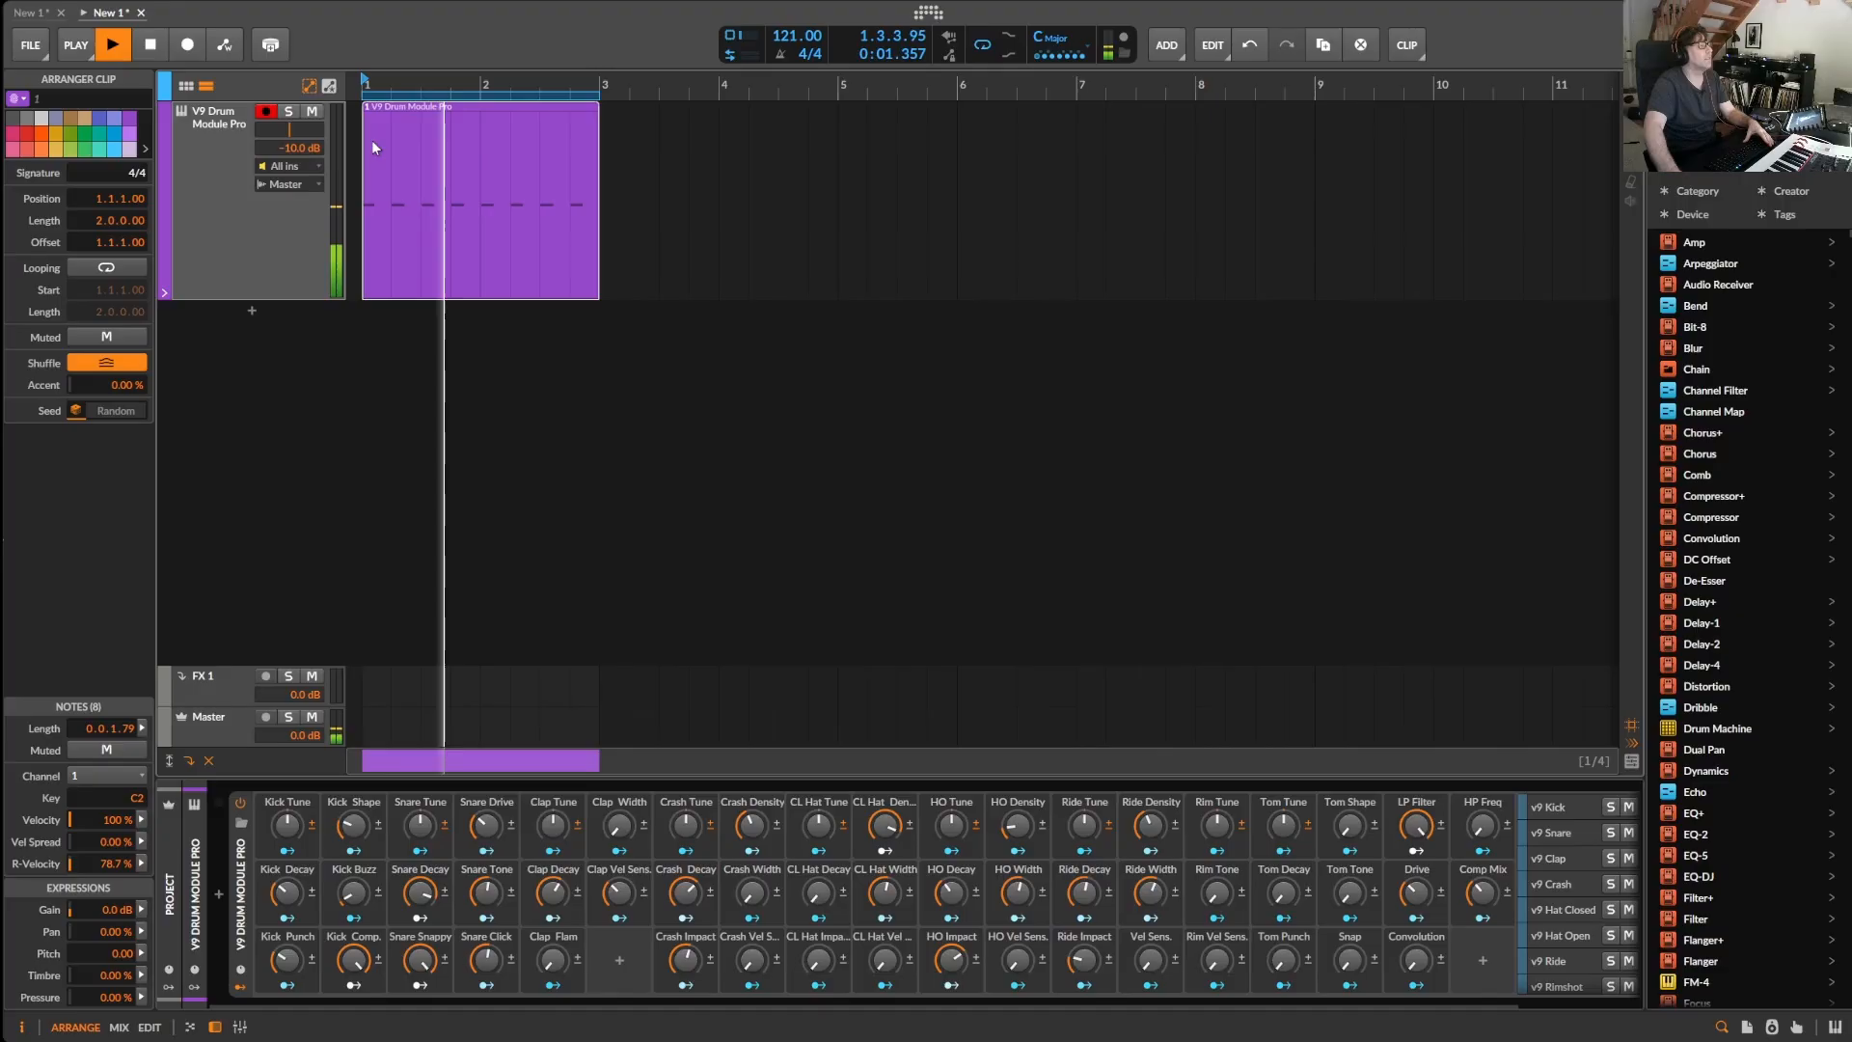
{"action": "double_click", "coordinate": [428, 108]}
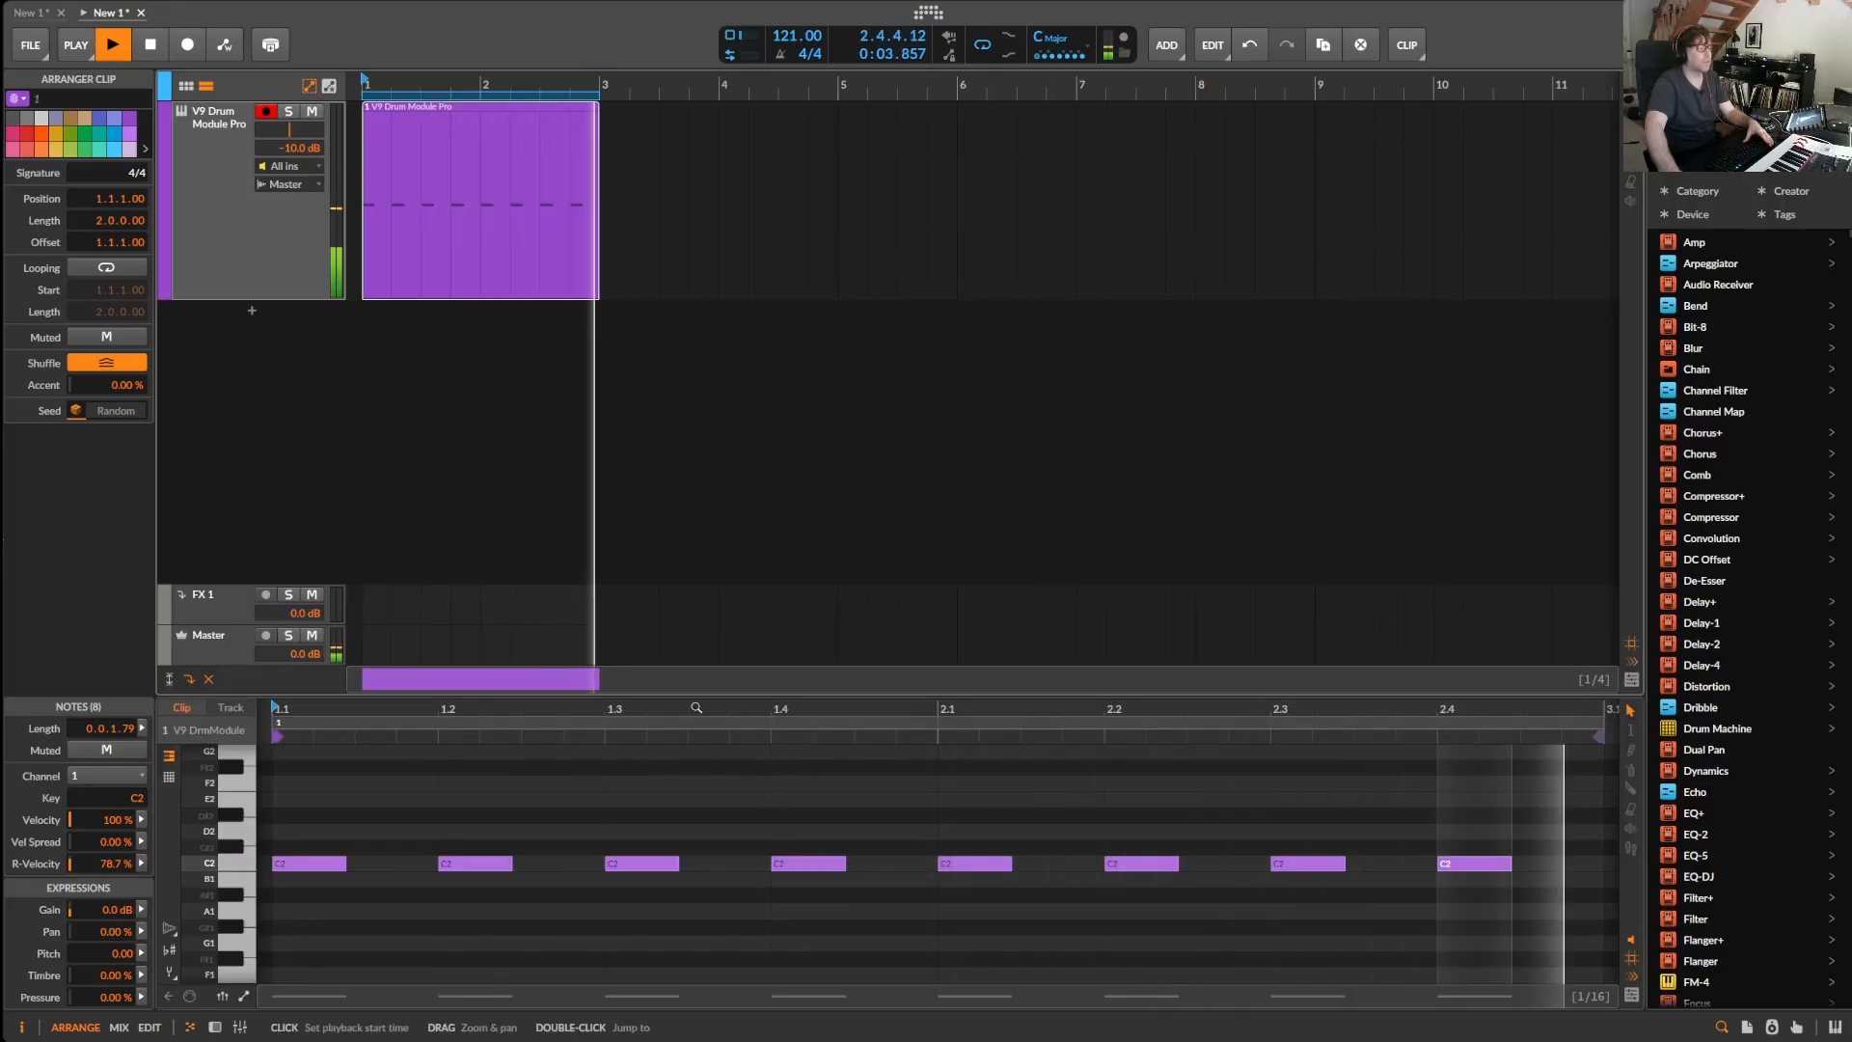
{"action": "left_click_drag", "start_coordinate": [697, 704], "coordinate": [645, 490]}
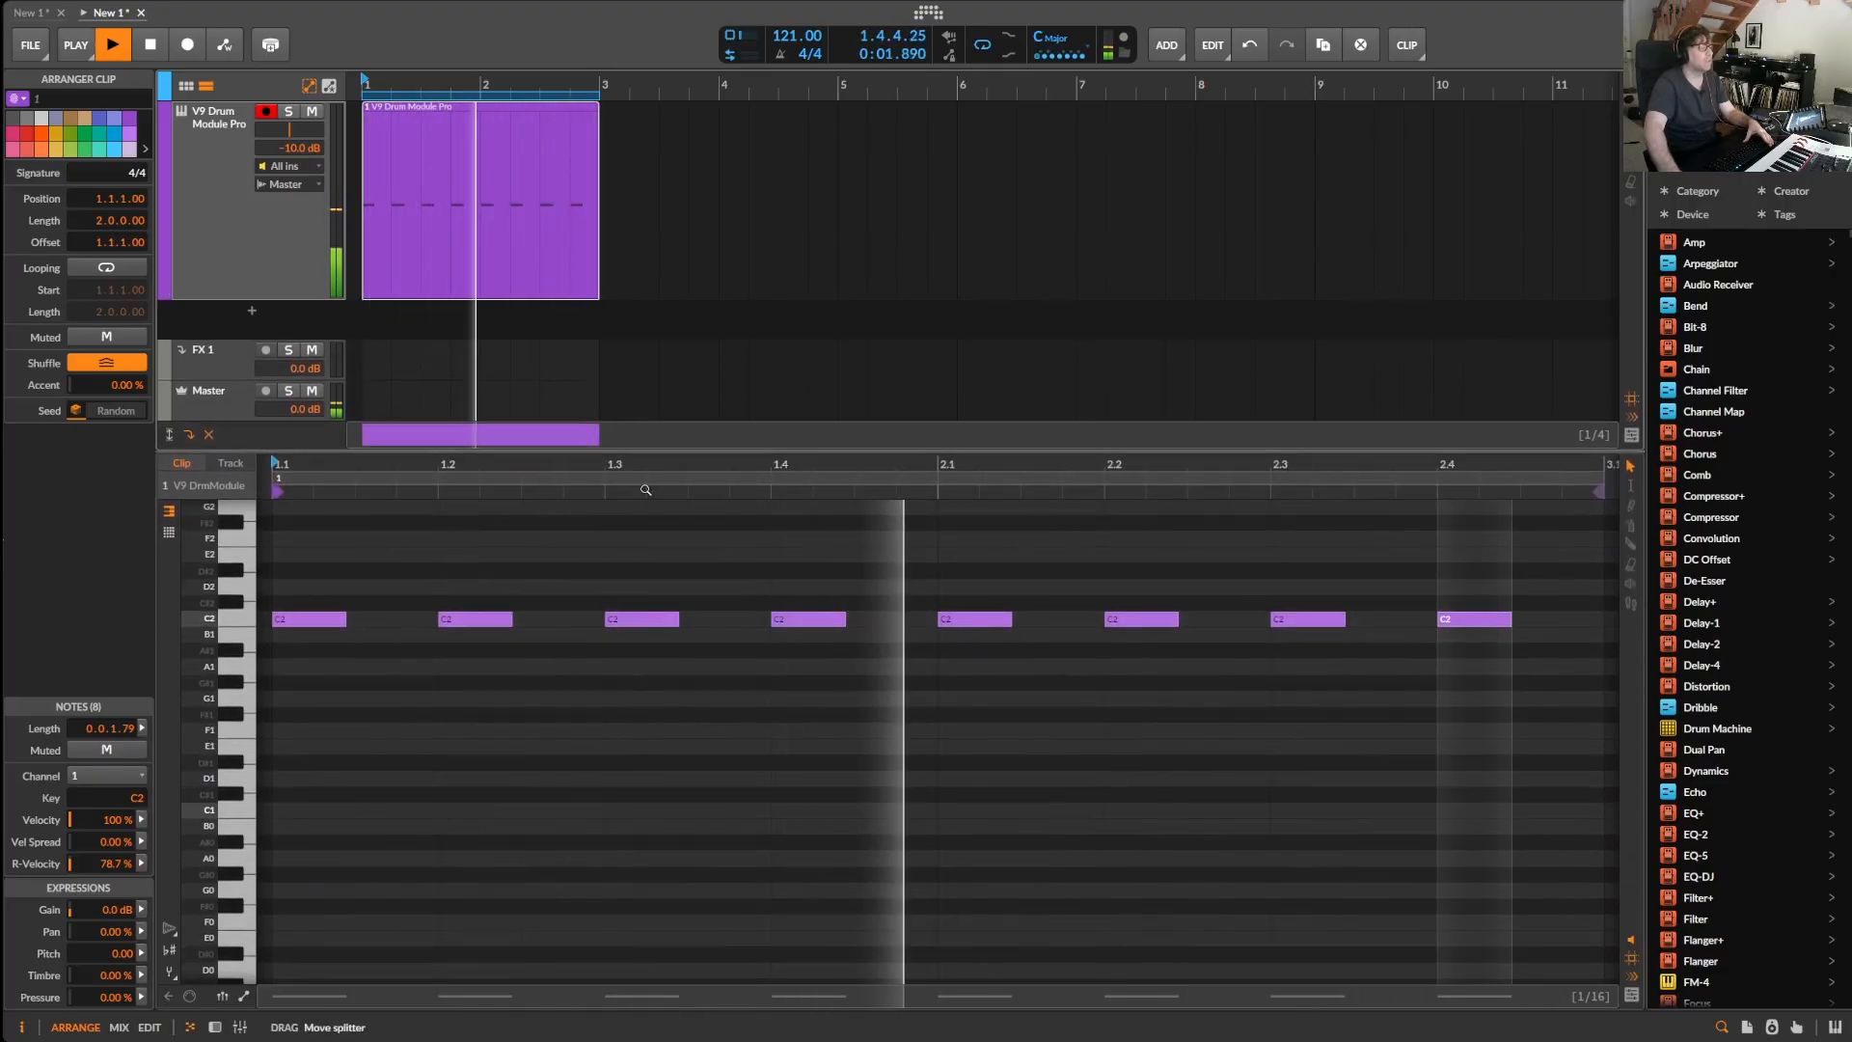
{"action": "scroll", "coordinate": [645, 490], "scroll_direction": "down", "scroll_amount": 3}
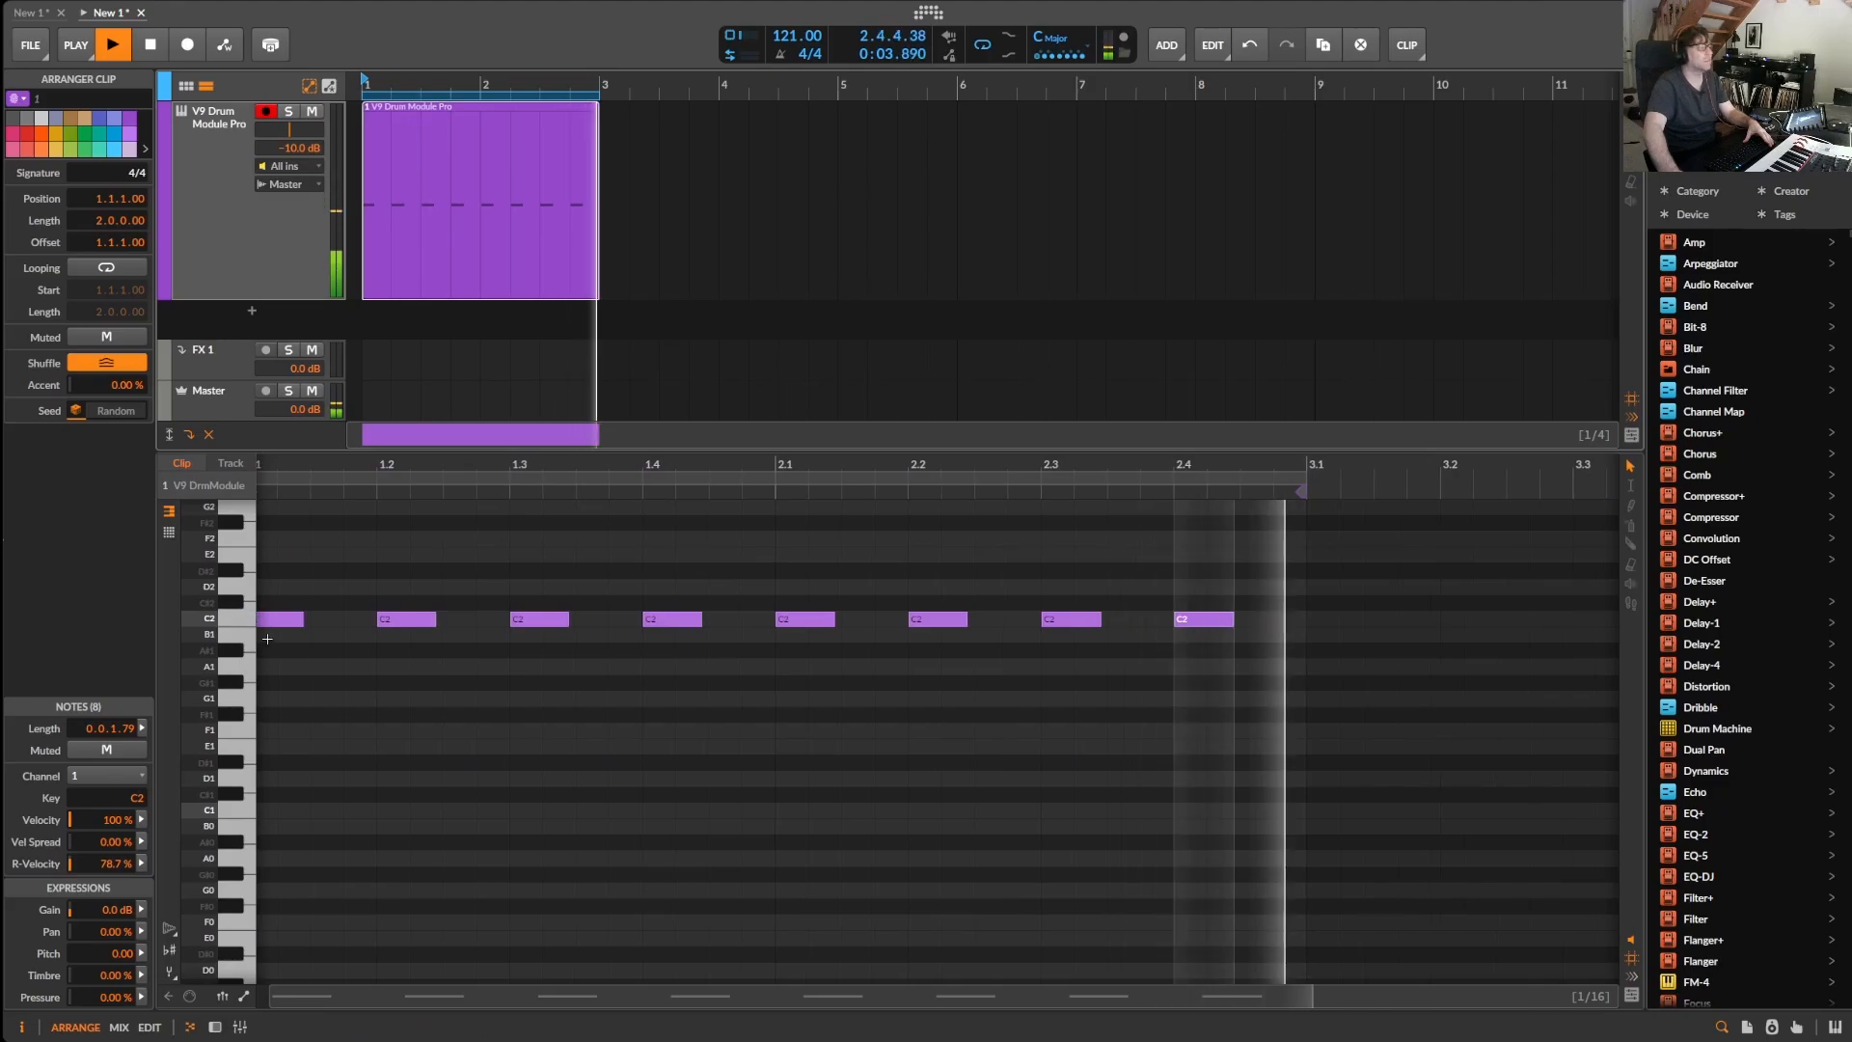
{"action": "left_click_drag", "start_coordinate": [279, 473], "coordinate": [350, 469]}
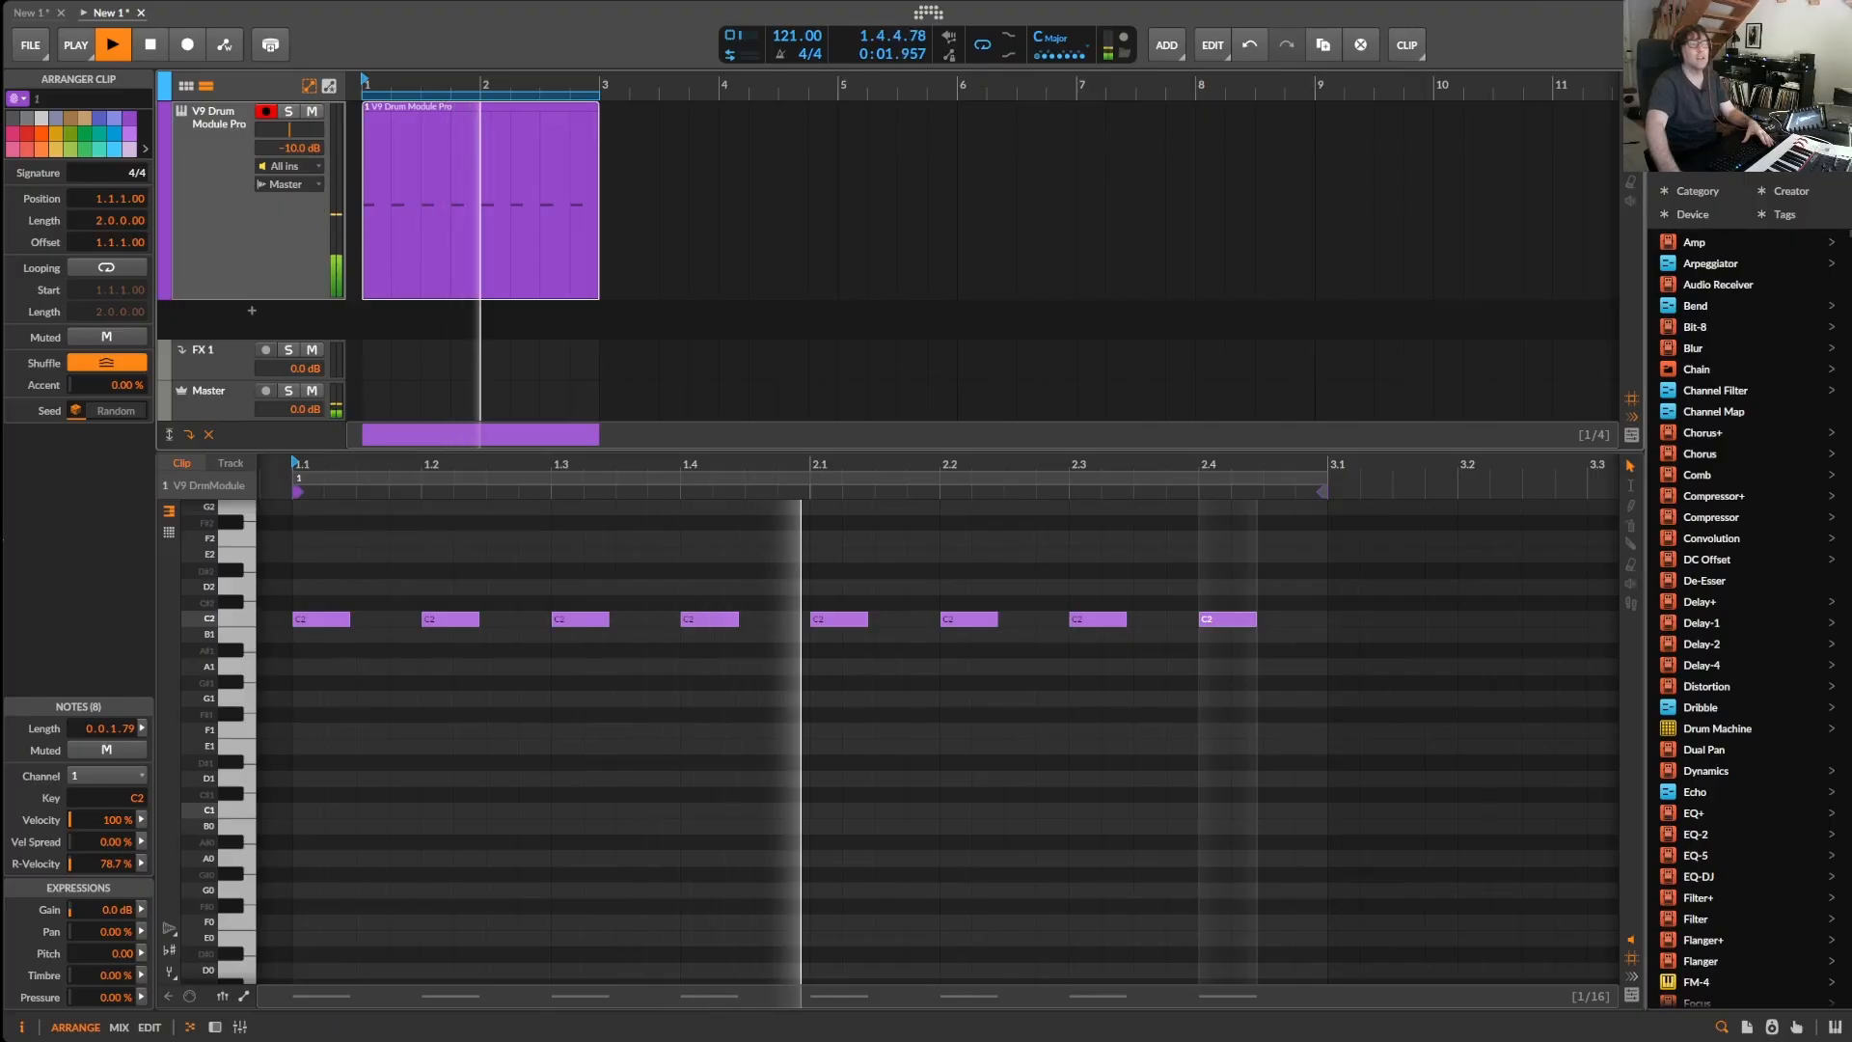
- Generate a House clap pattern in the clip and show the note velocities below the notes
{"action": "left_click", "coordinate": [1665, 13]}
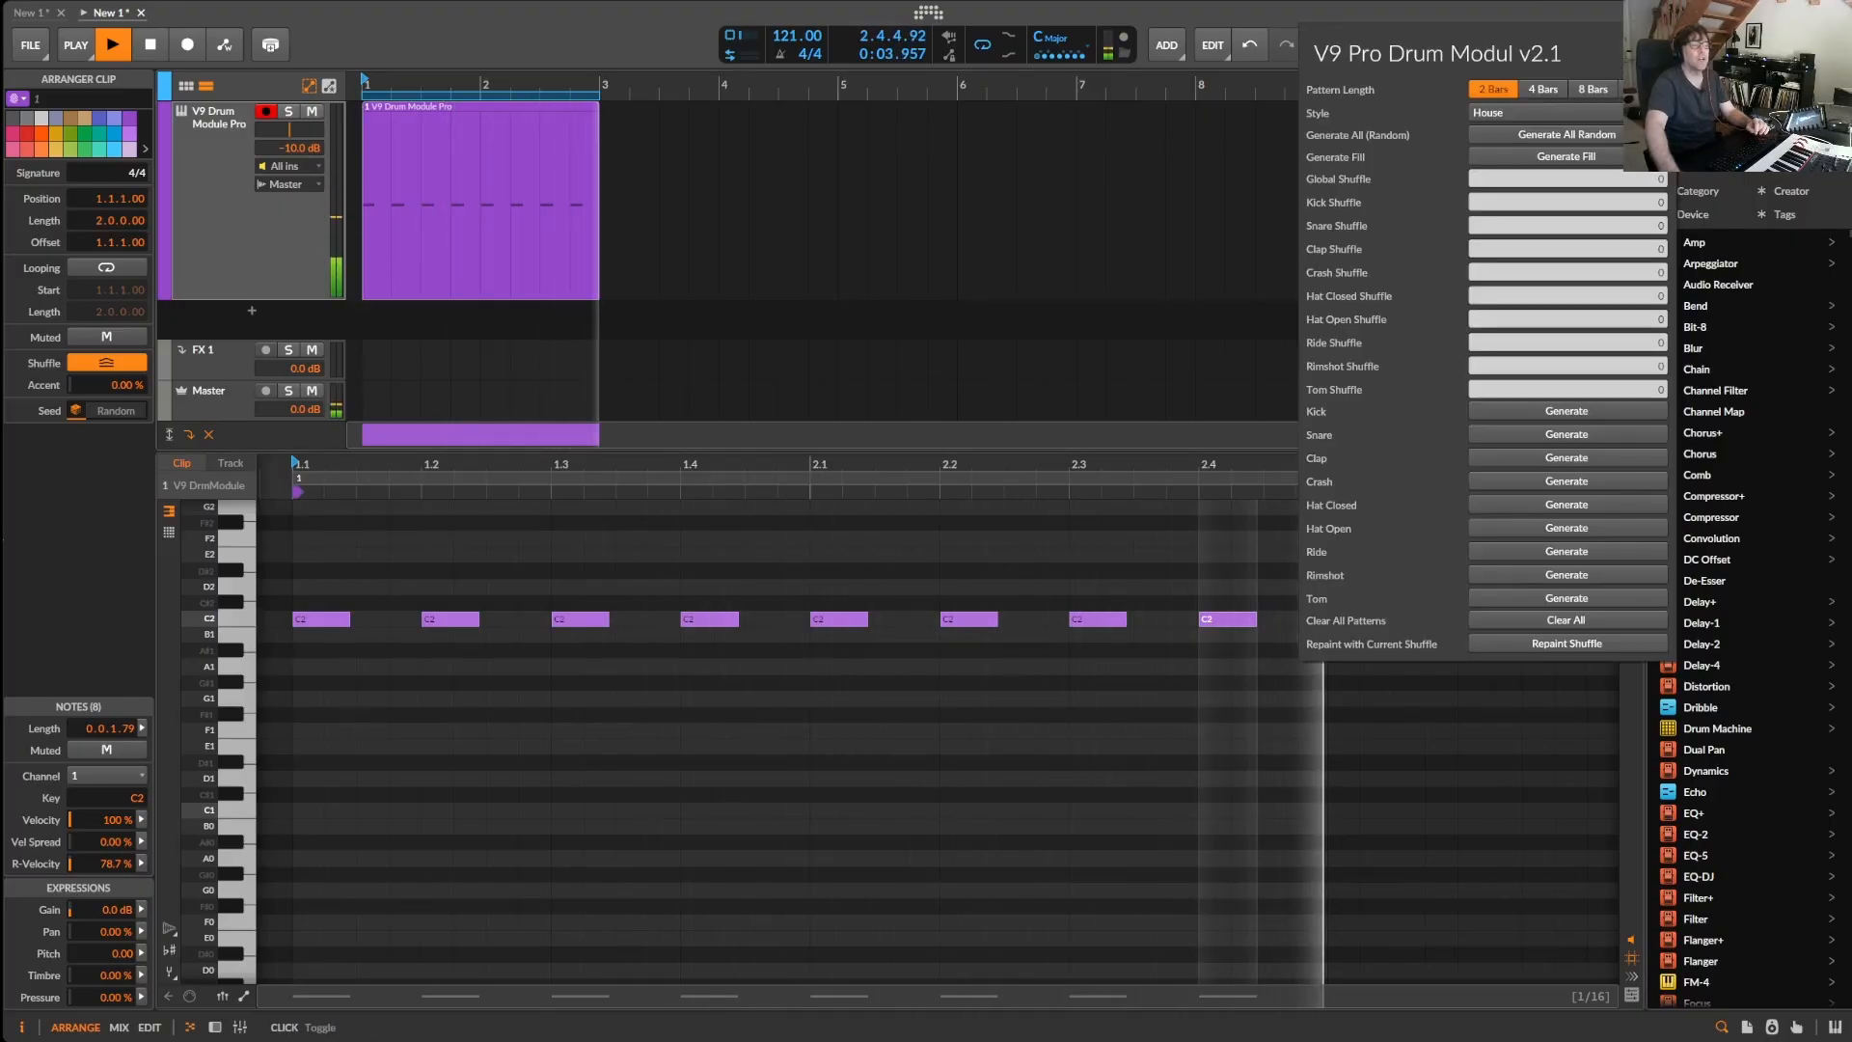
{"action": "left_click", "coordinate": [1545, 458]}
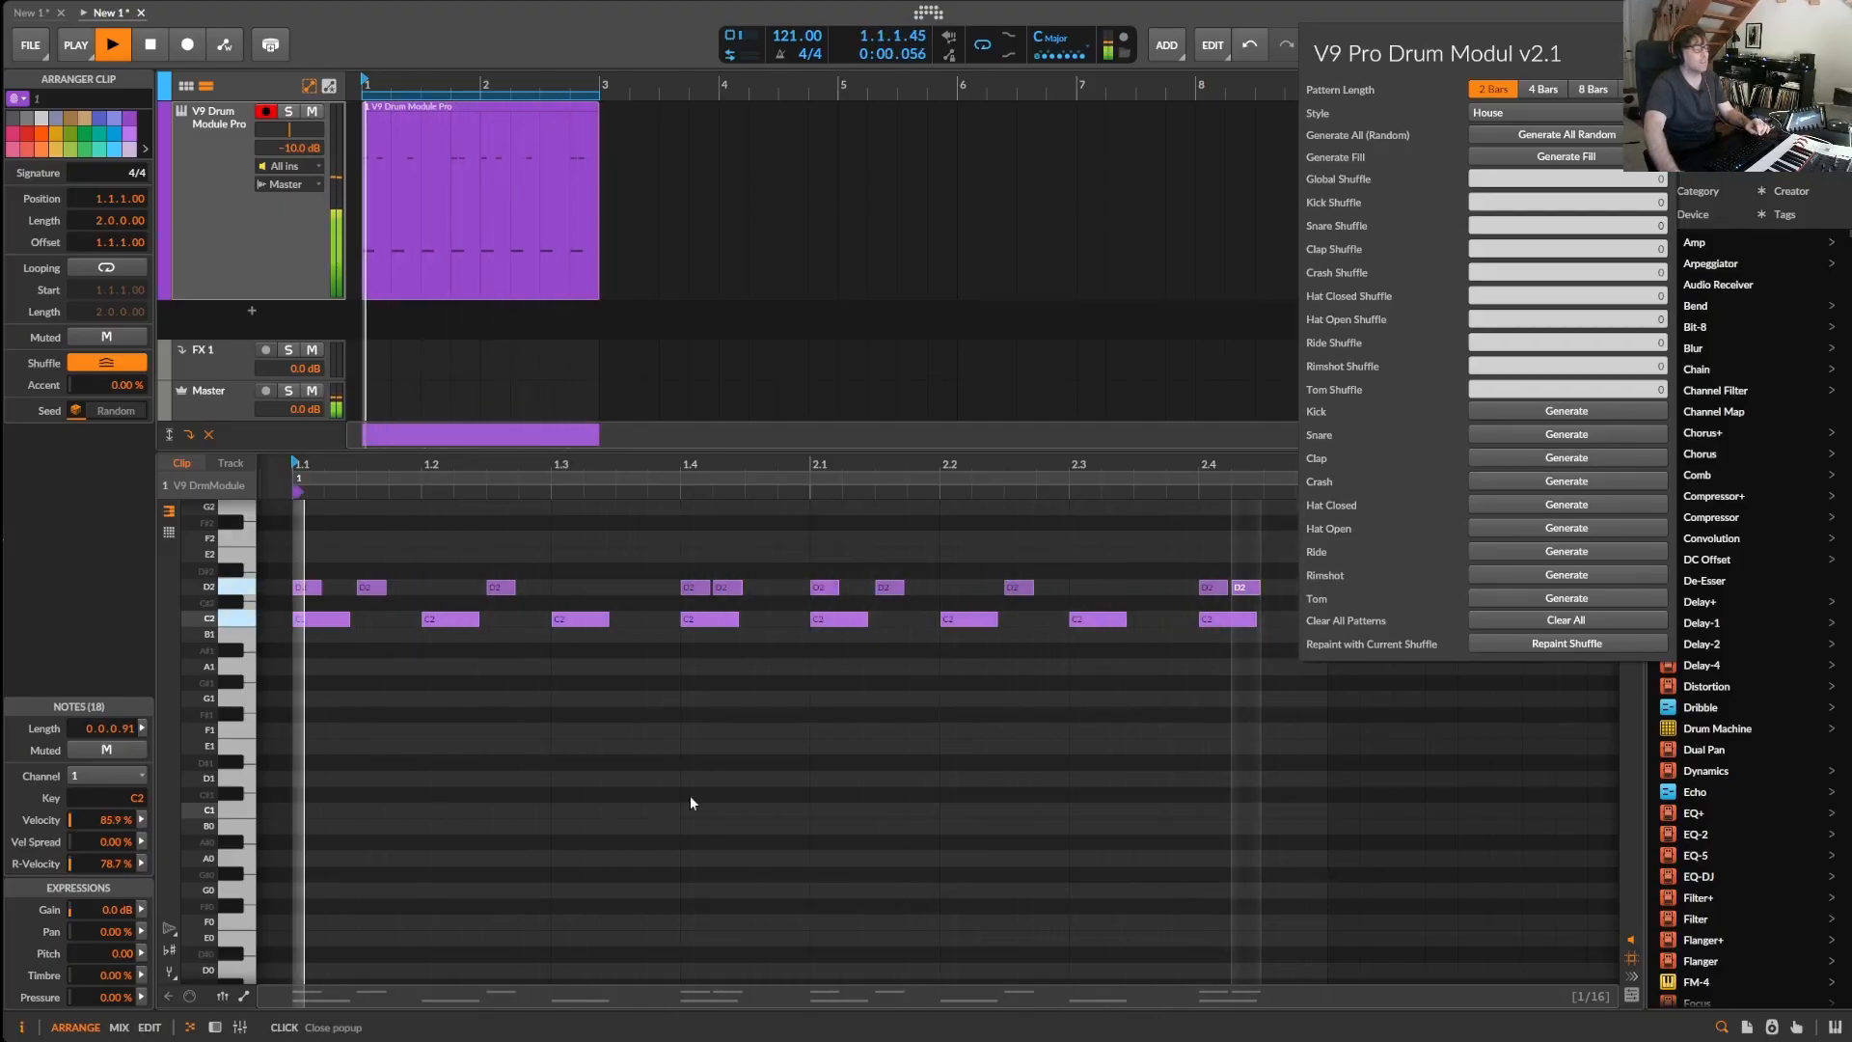
{"action": "left_click", "coordinate": [224, 995]}
{"action": "left_click", "coordinate": [224, 994]}
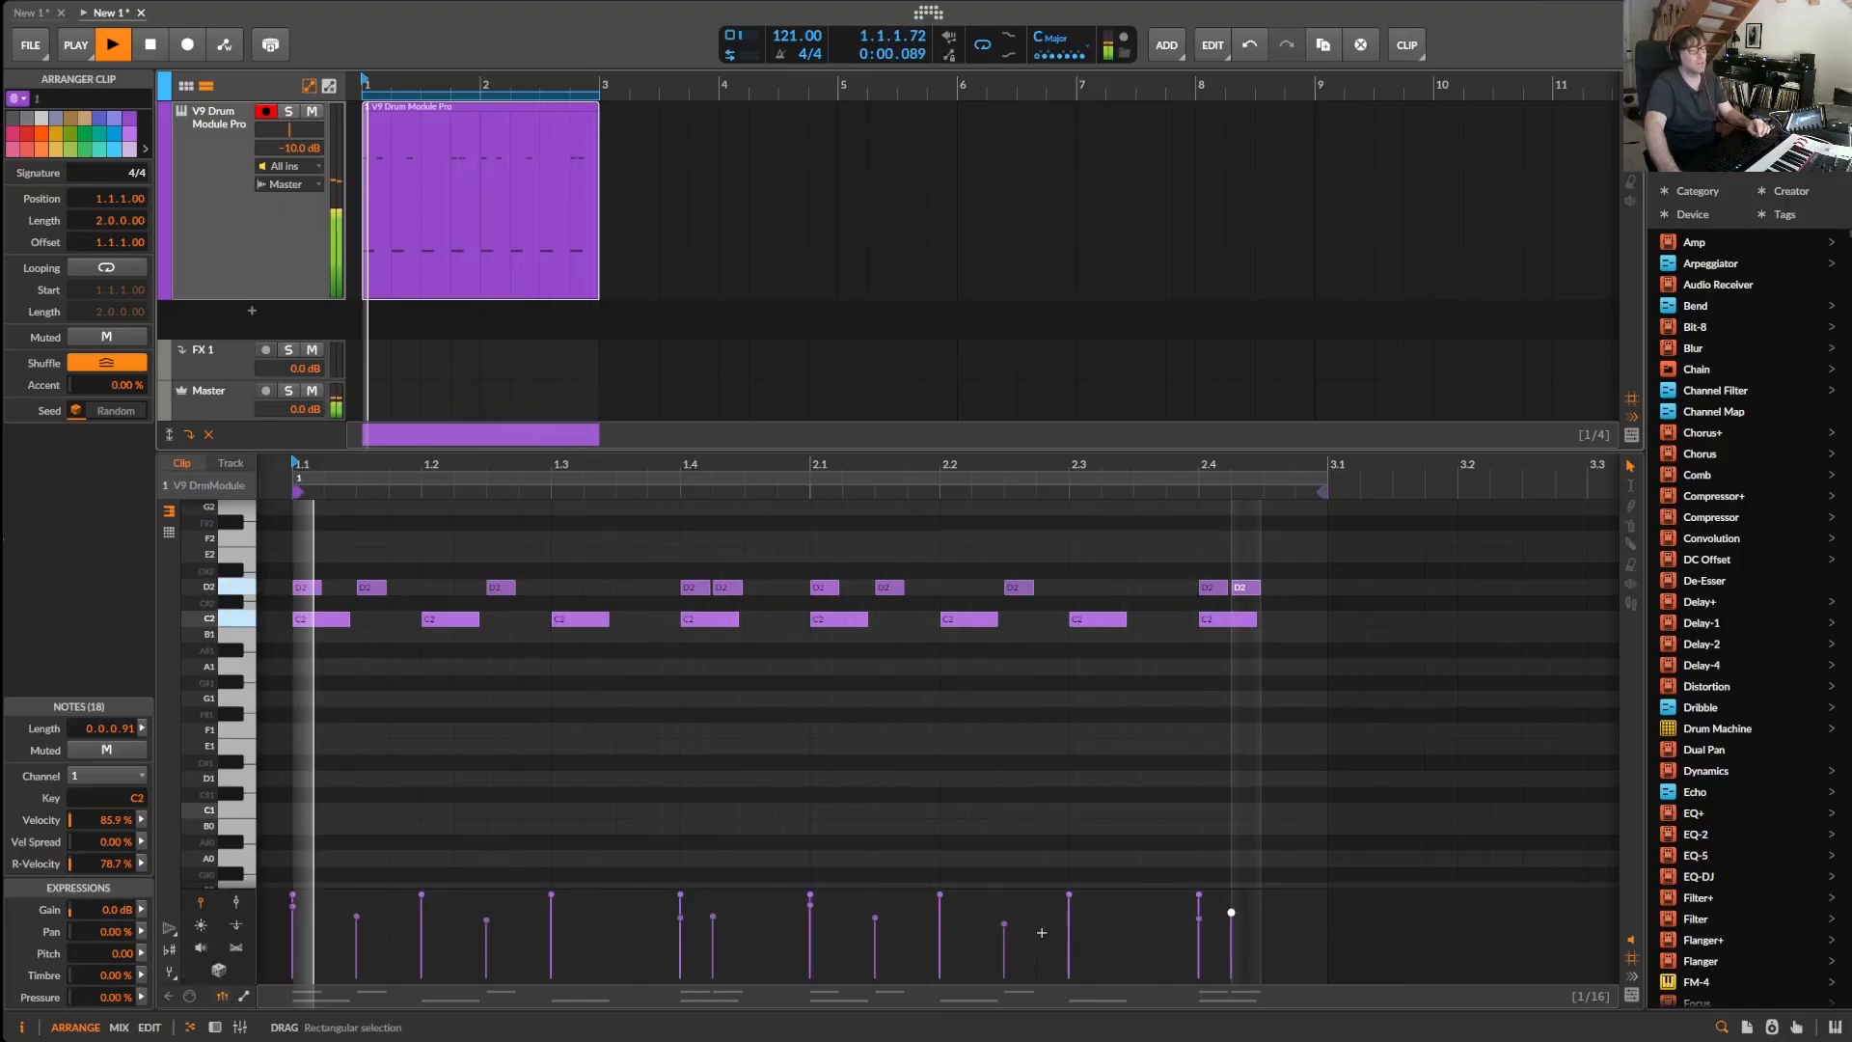
- Regenerate the House clap pattern five times in the two-bar clip to try out different variations
{"action": "left_click", "coordinate": [1666, 13]}
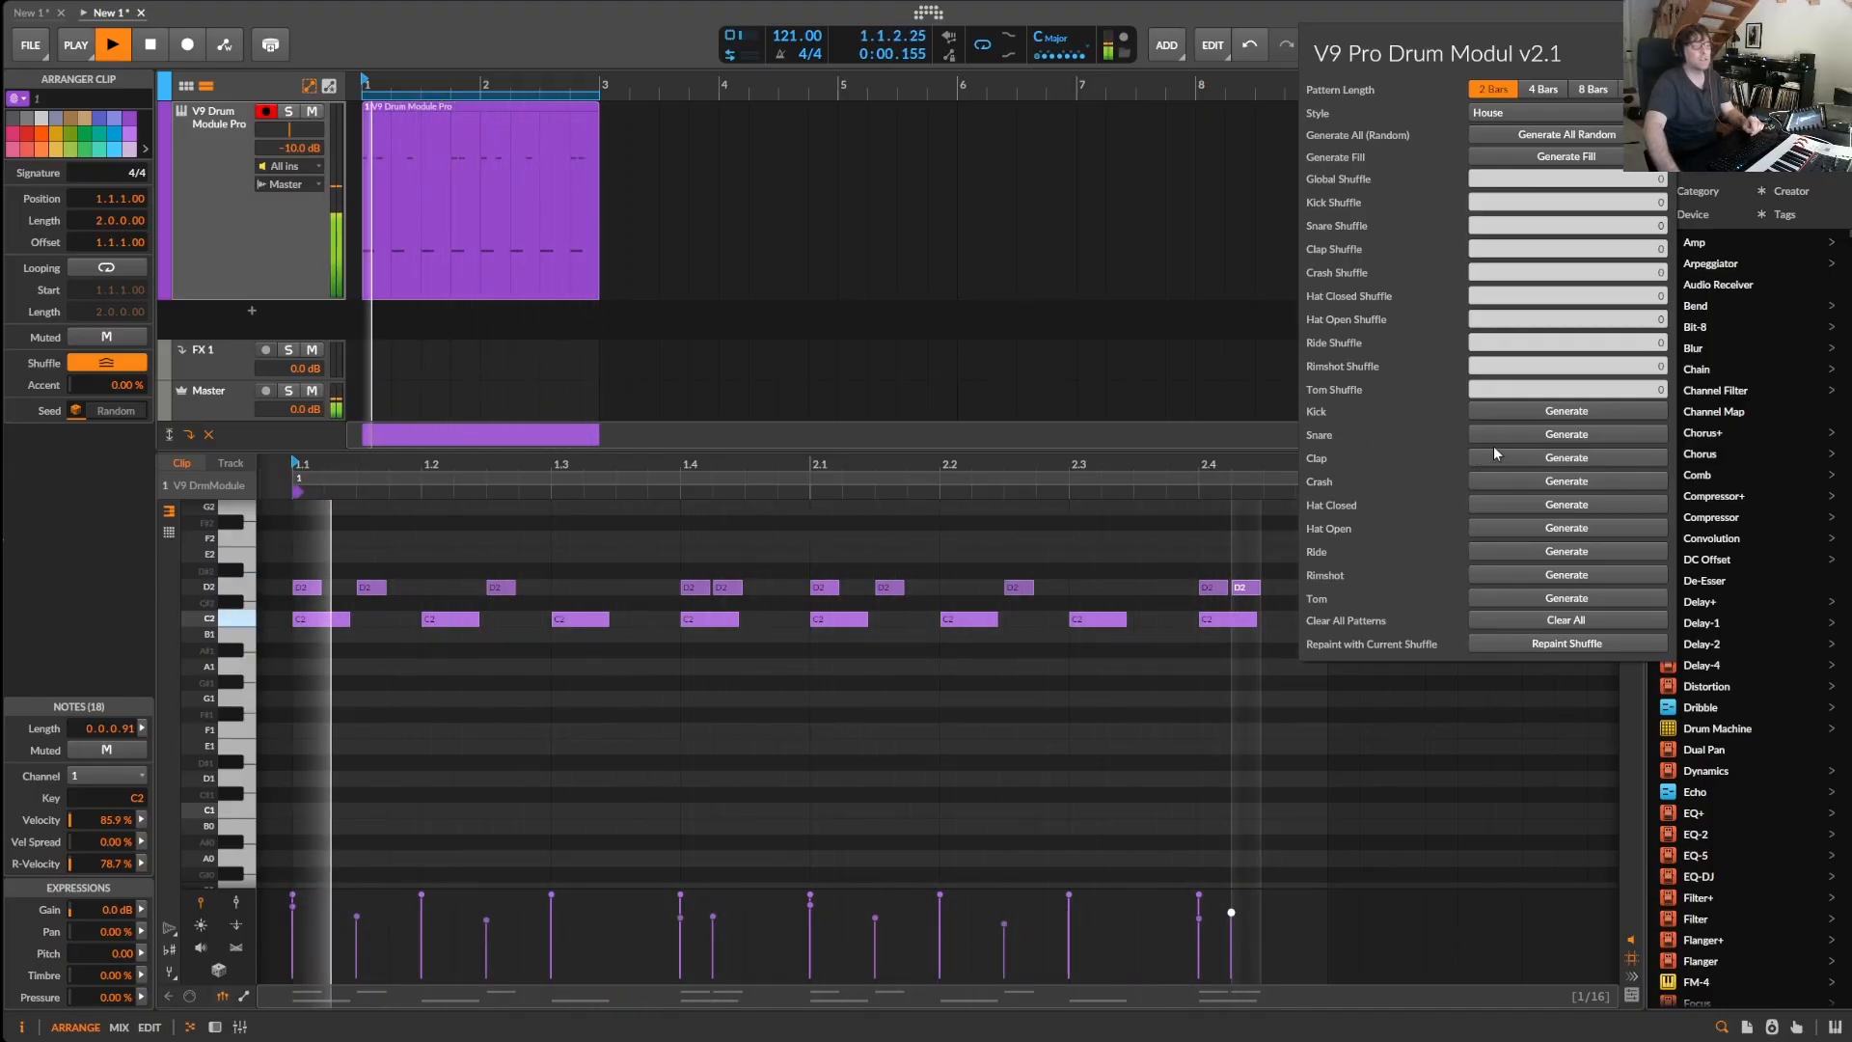
{"action": "left_click", "coordinate": [1557, 459]}
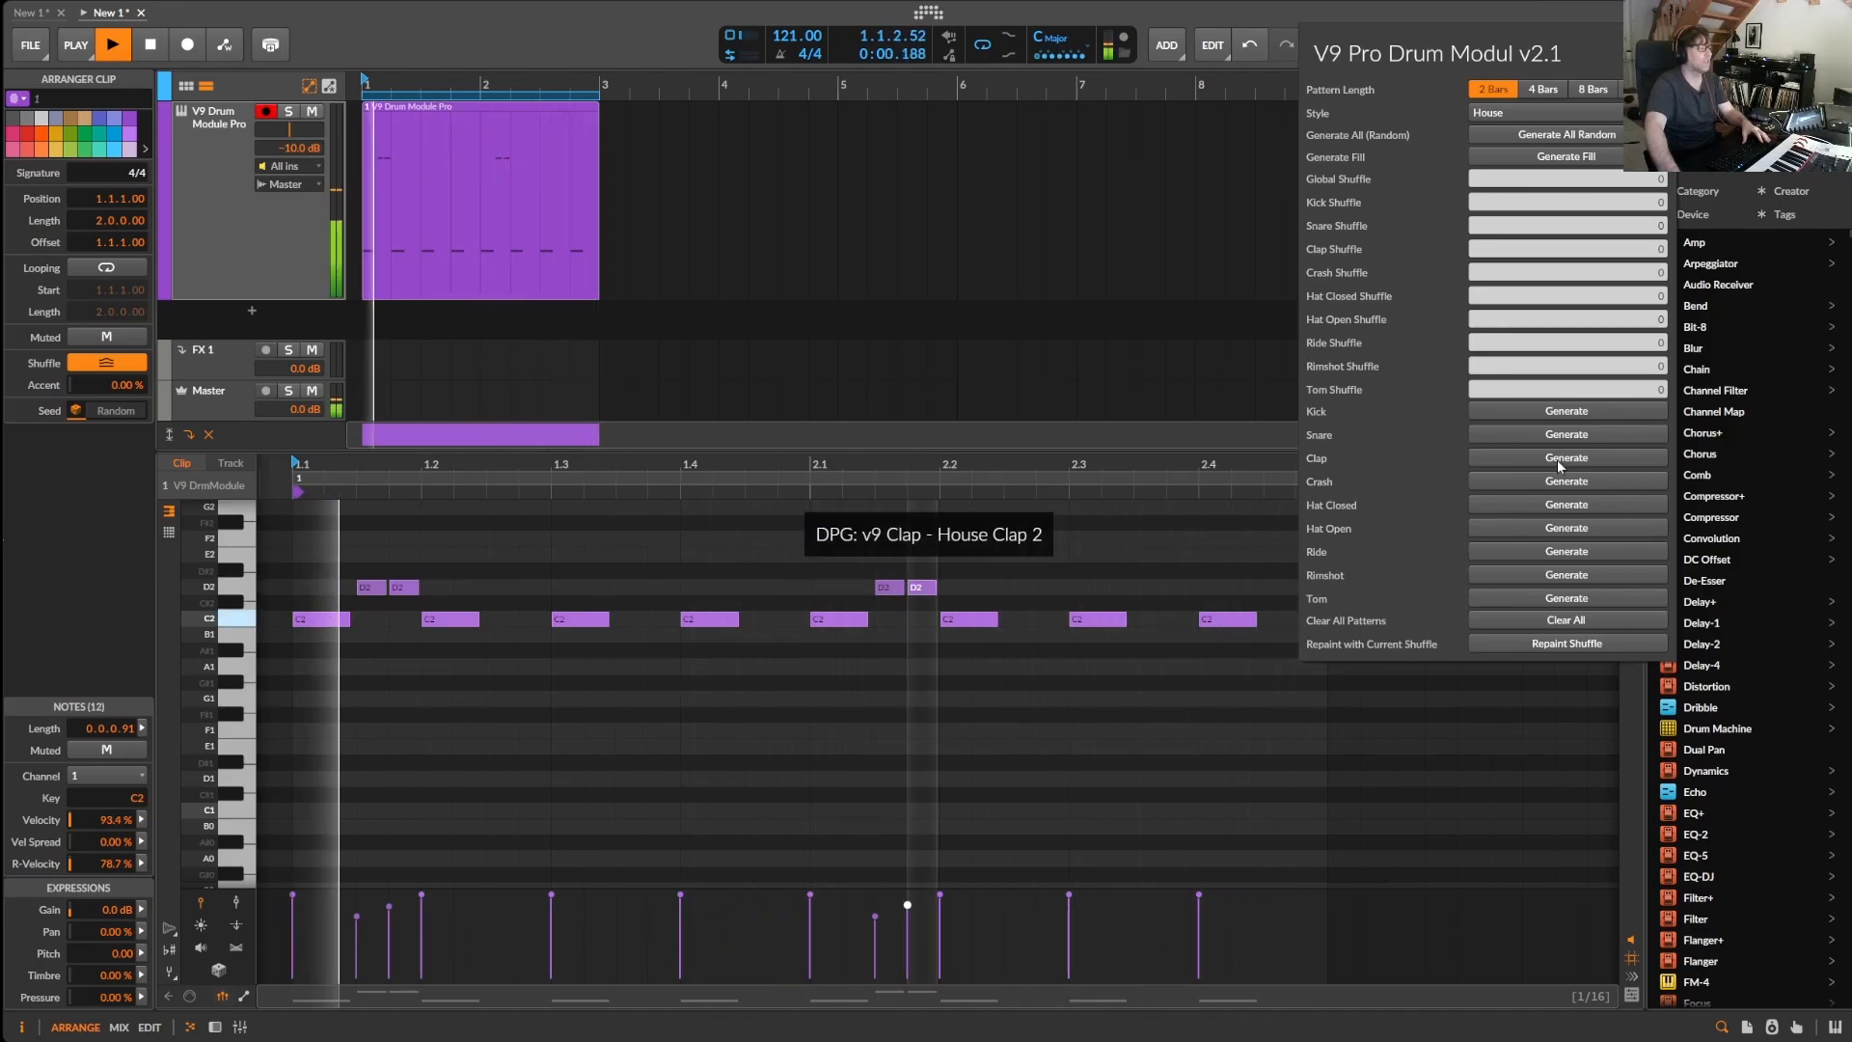
{"action": "left_click", "coordinate": [1556, 459]}
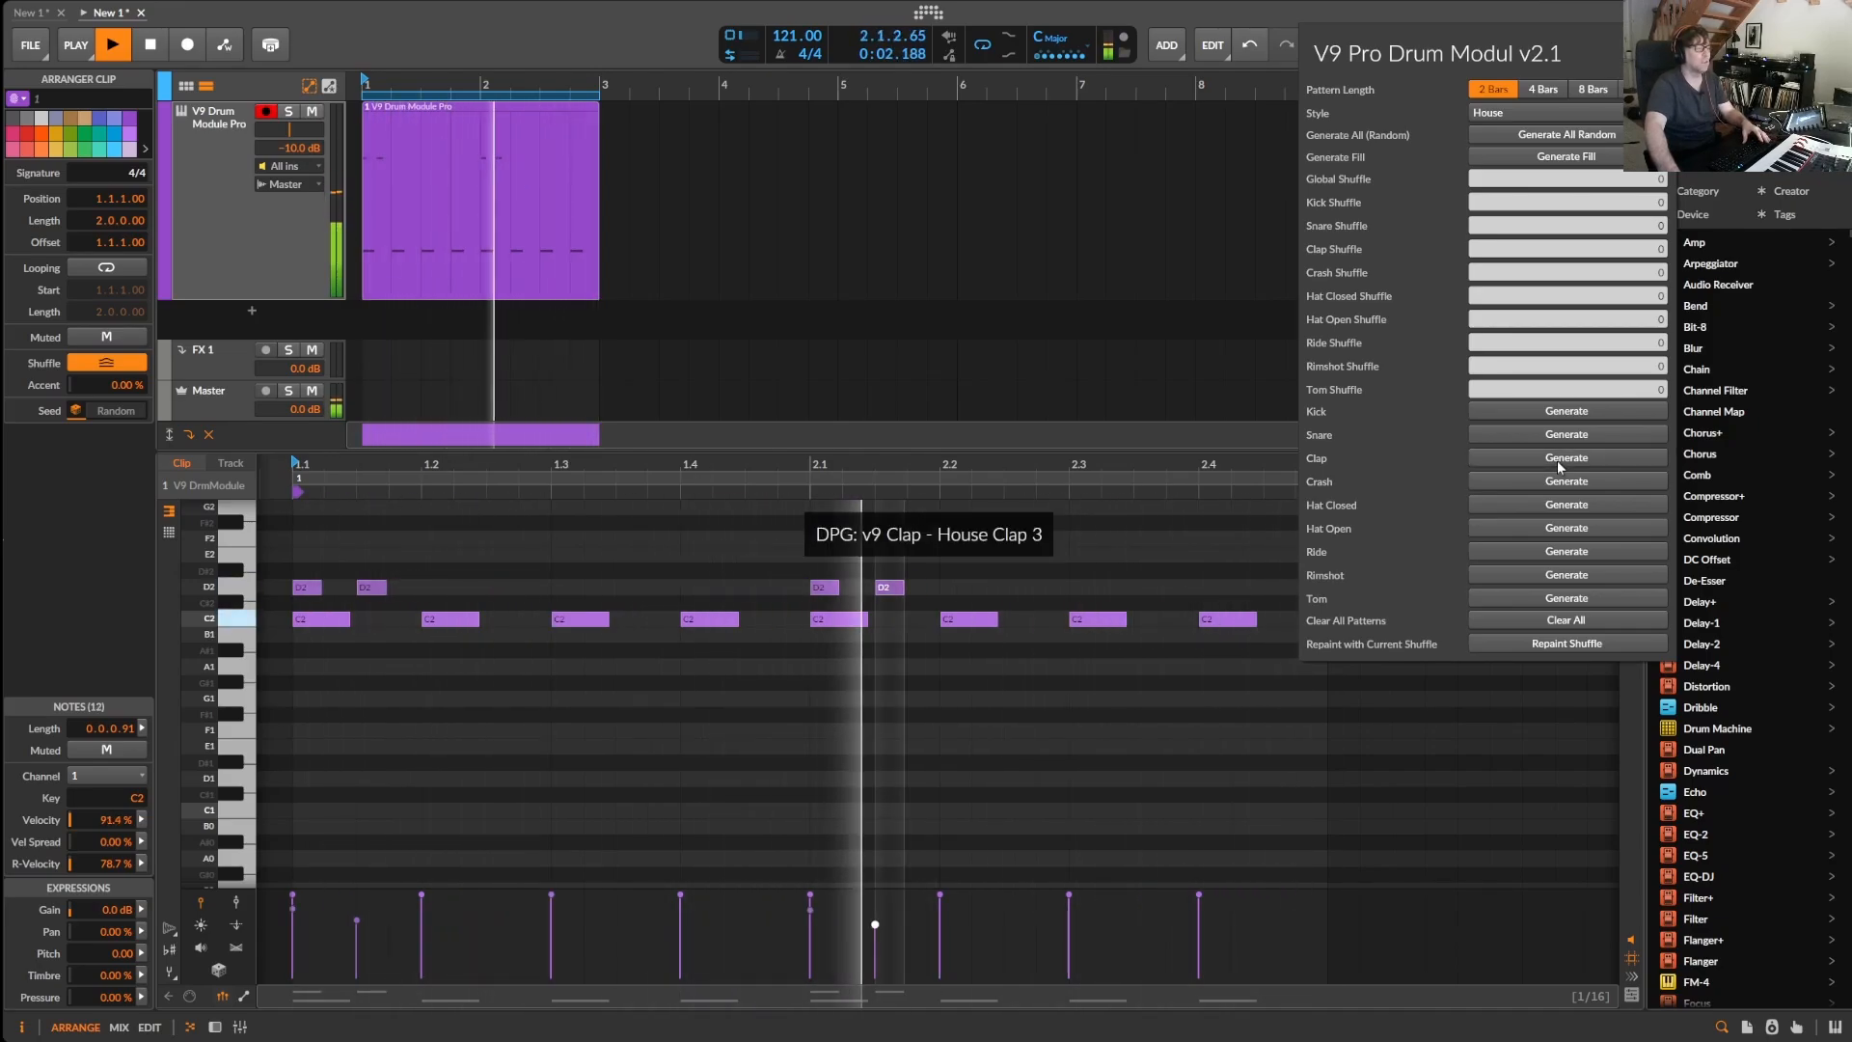
{"action": "left_click", "coordinate": [1557, 459]}
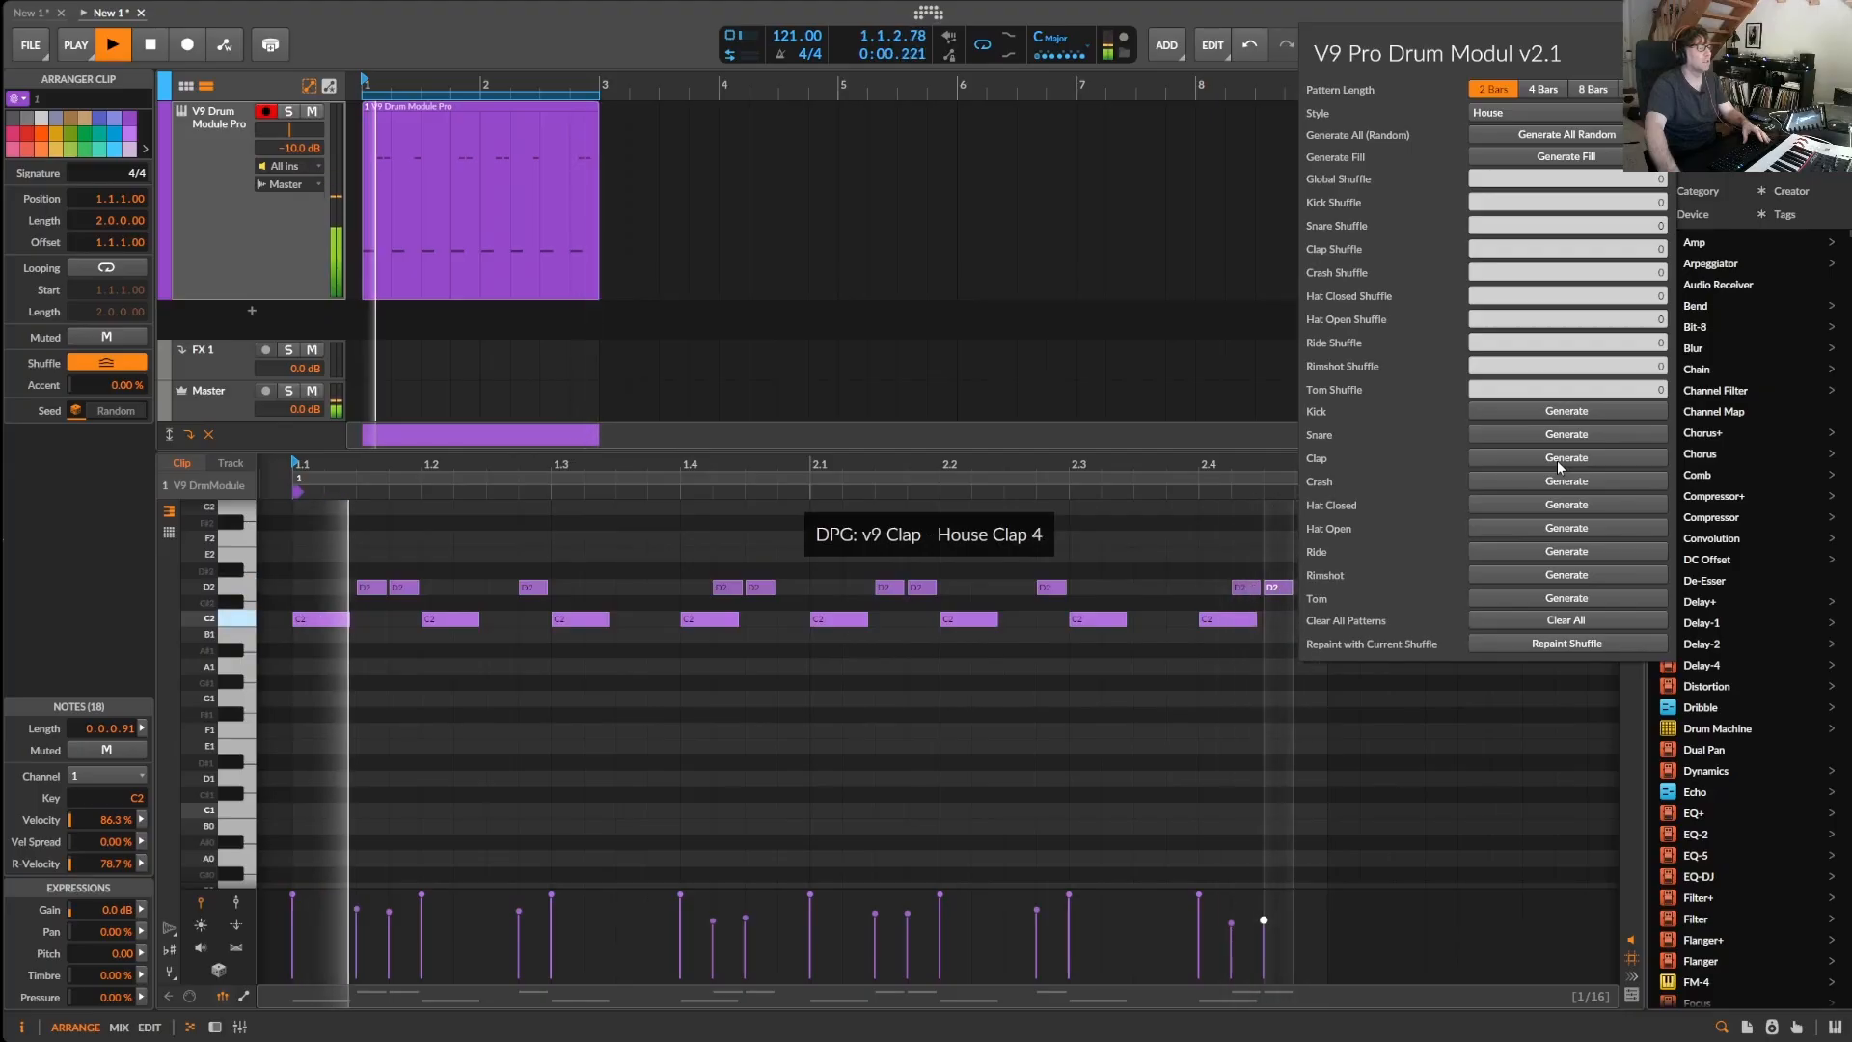
{"action": "left_click", "coordinate": [1557, 459]}
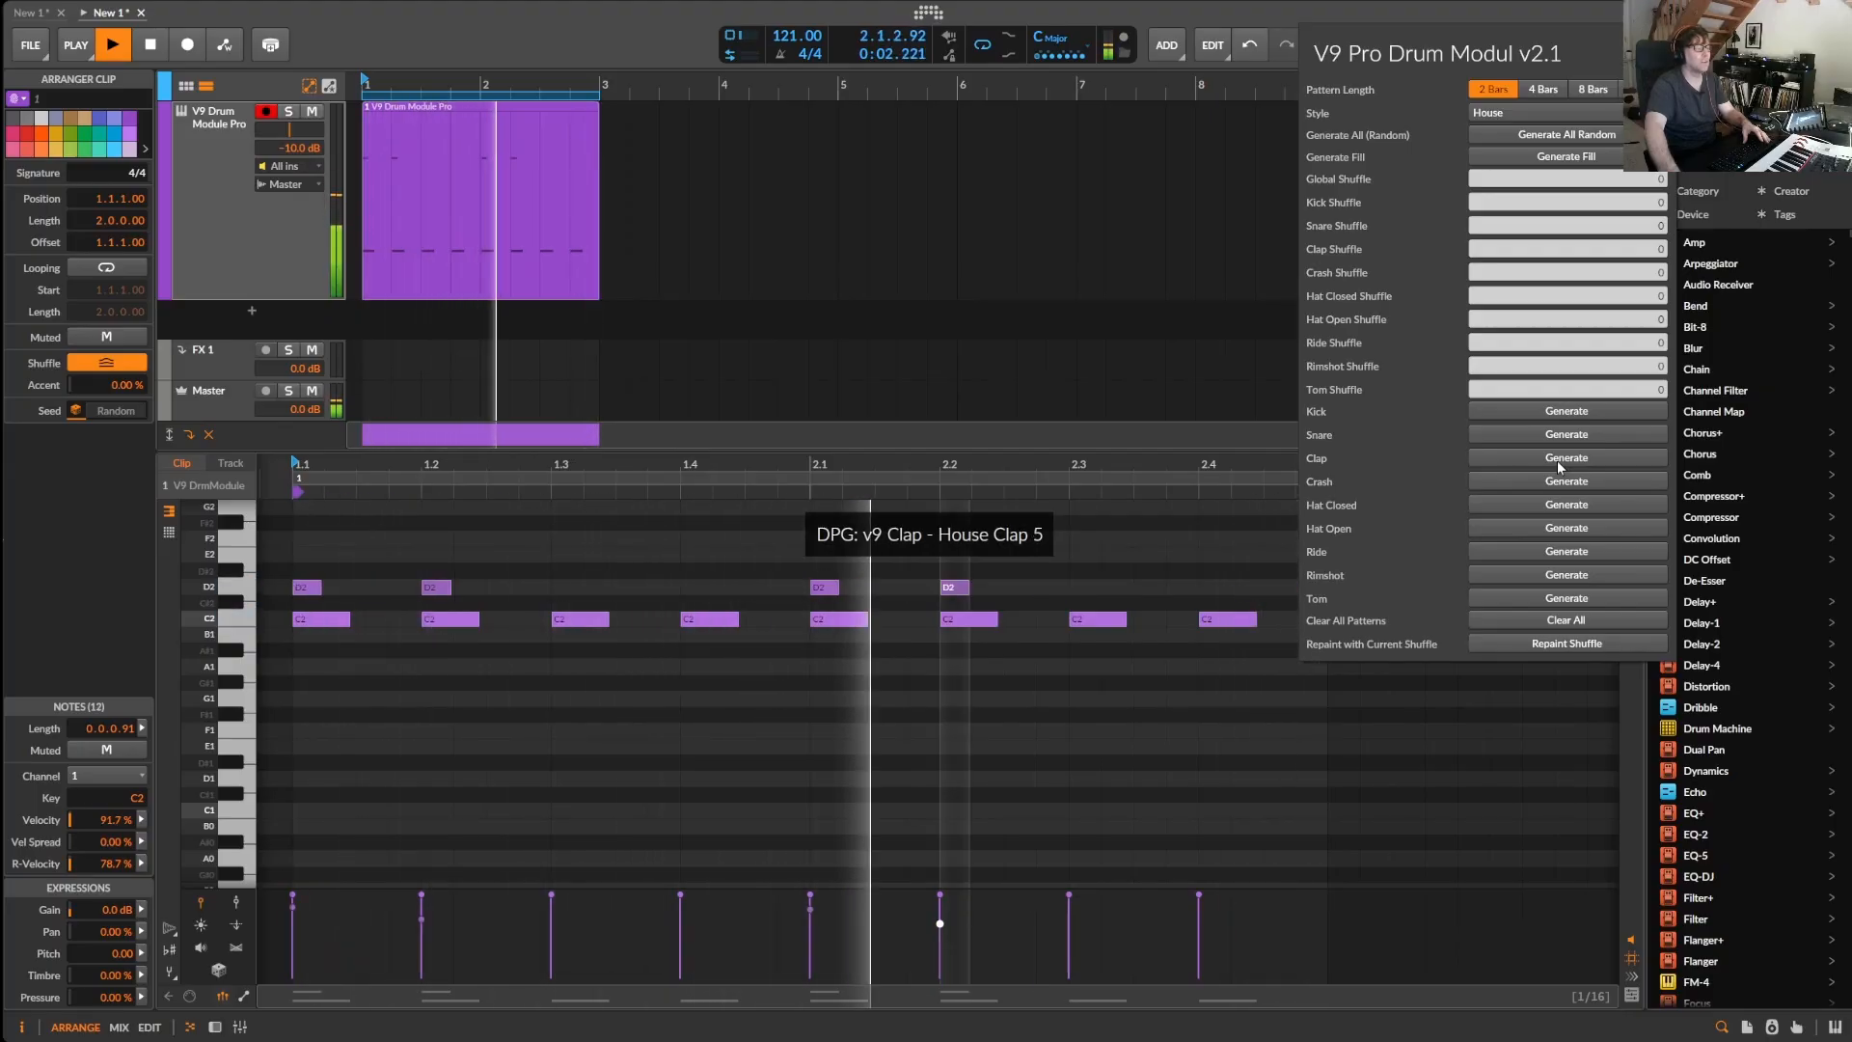
{"action": "left_click", "coordinate": [1557, 459]}
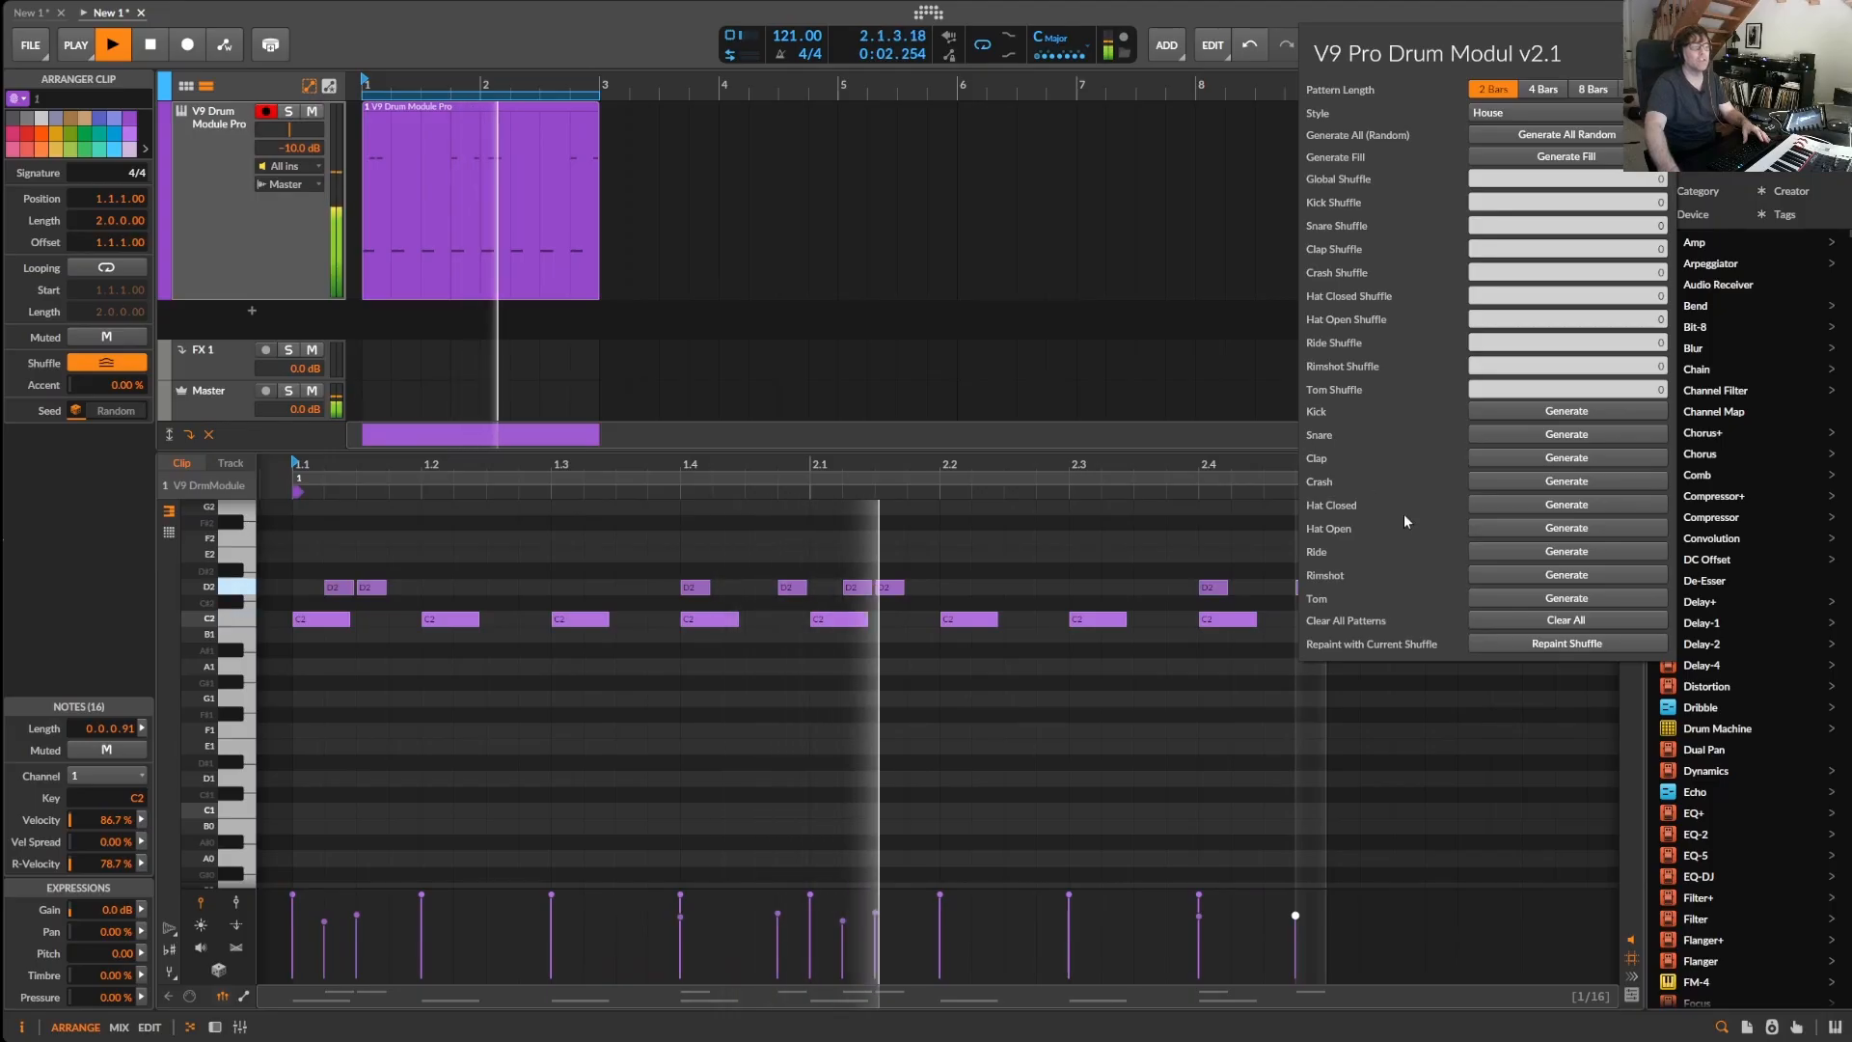
- Generate House closed-hat and open-hat patterns, and regenerate the clap pattern for a sparser variation
{"action": "left_click", "coordinate": [1553, 506]}
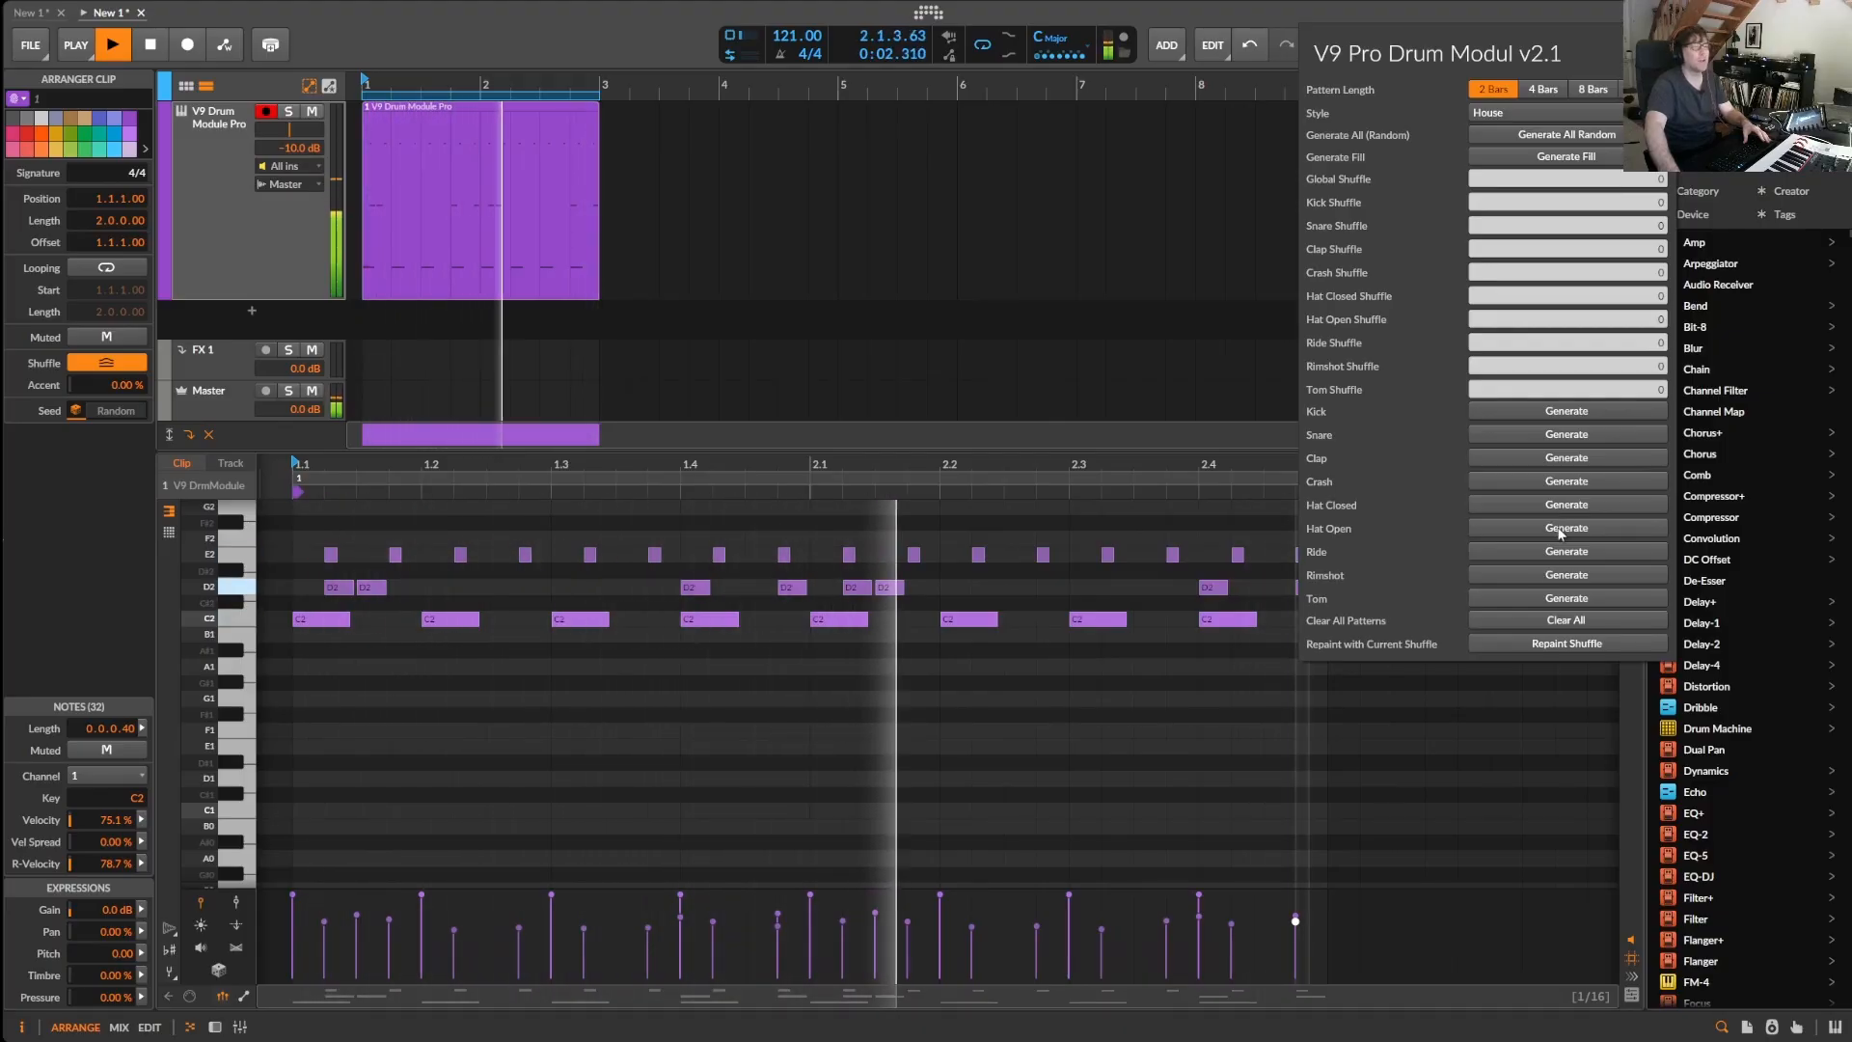
{"action": "left_click", "coordinate": [1560, 528]}
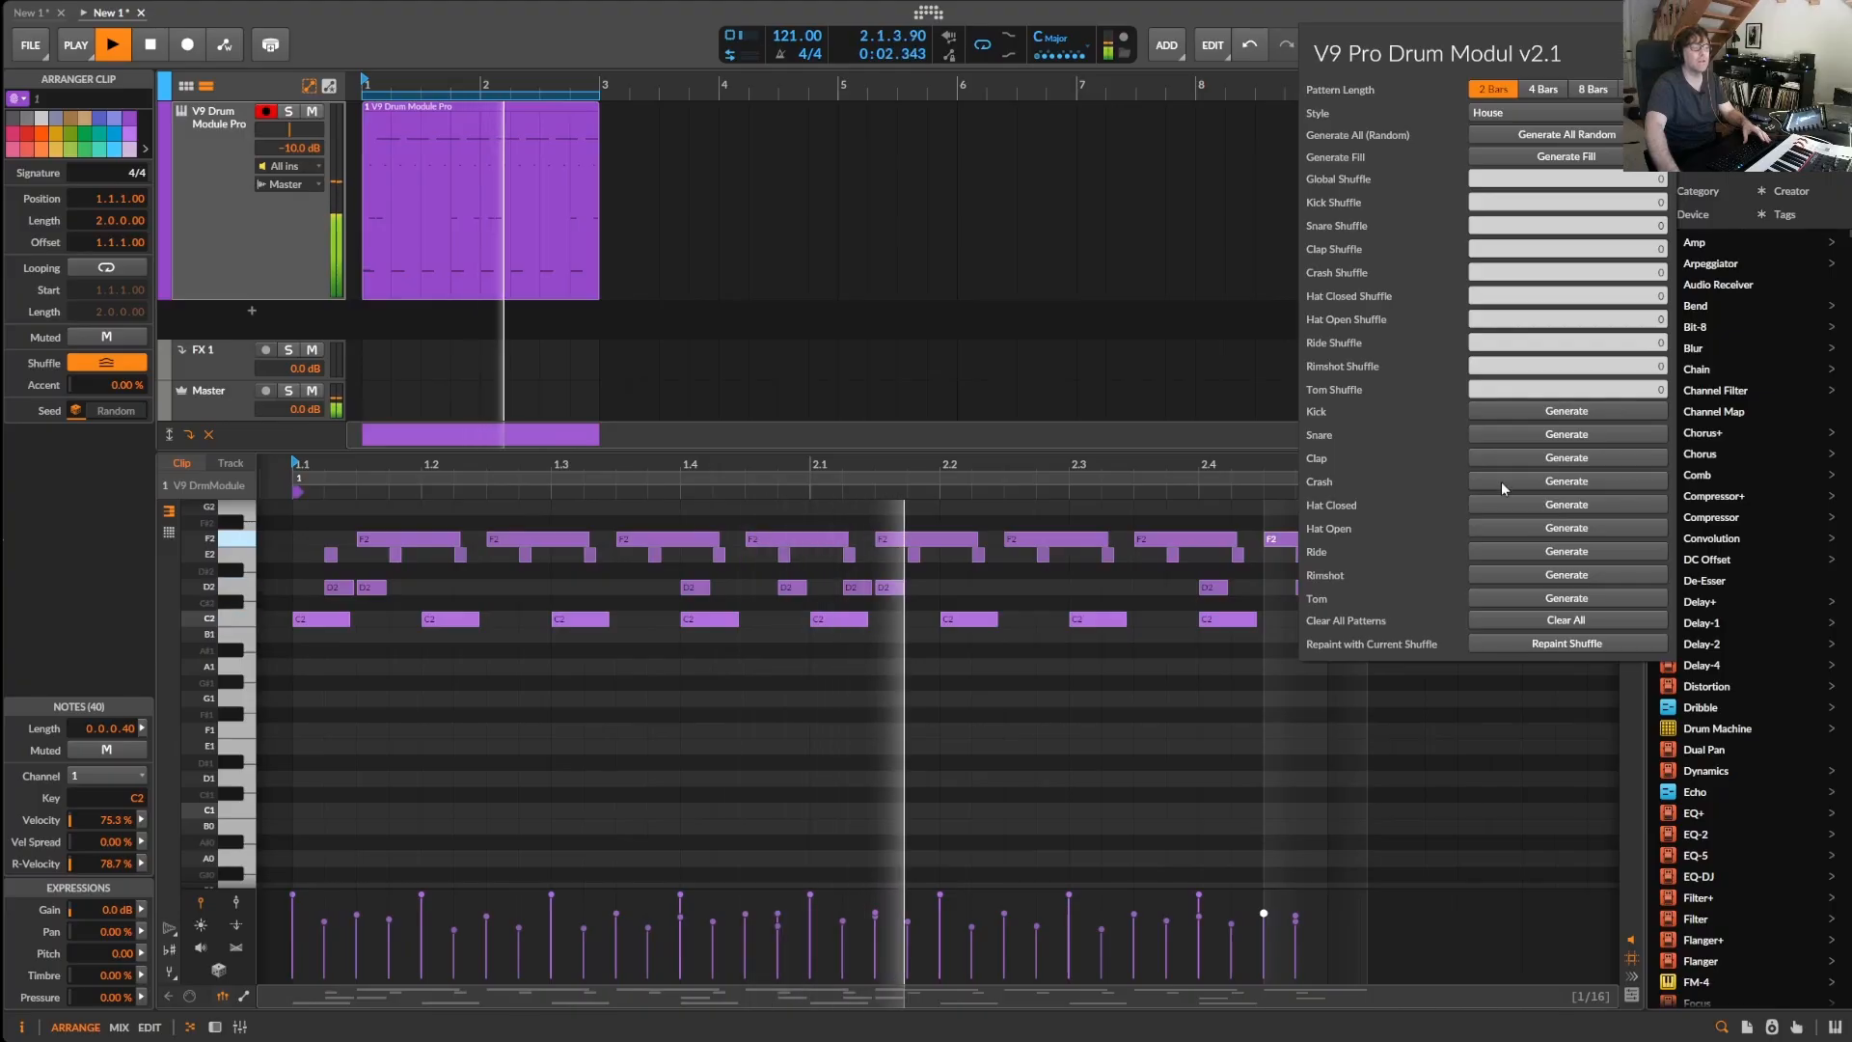
{"action": "left_click", "coordinate": [1526, 456]}
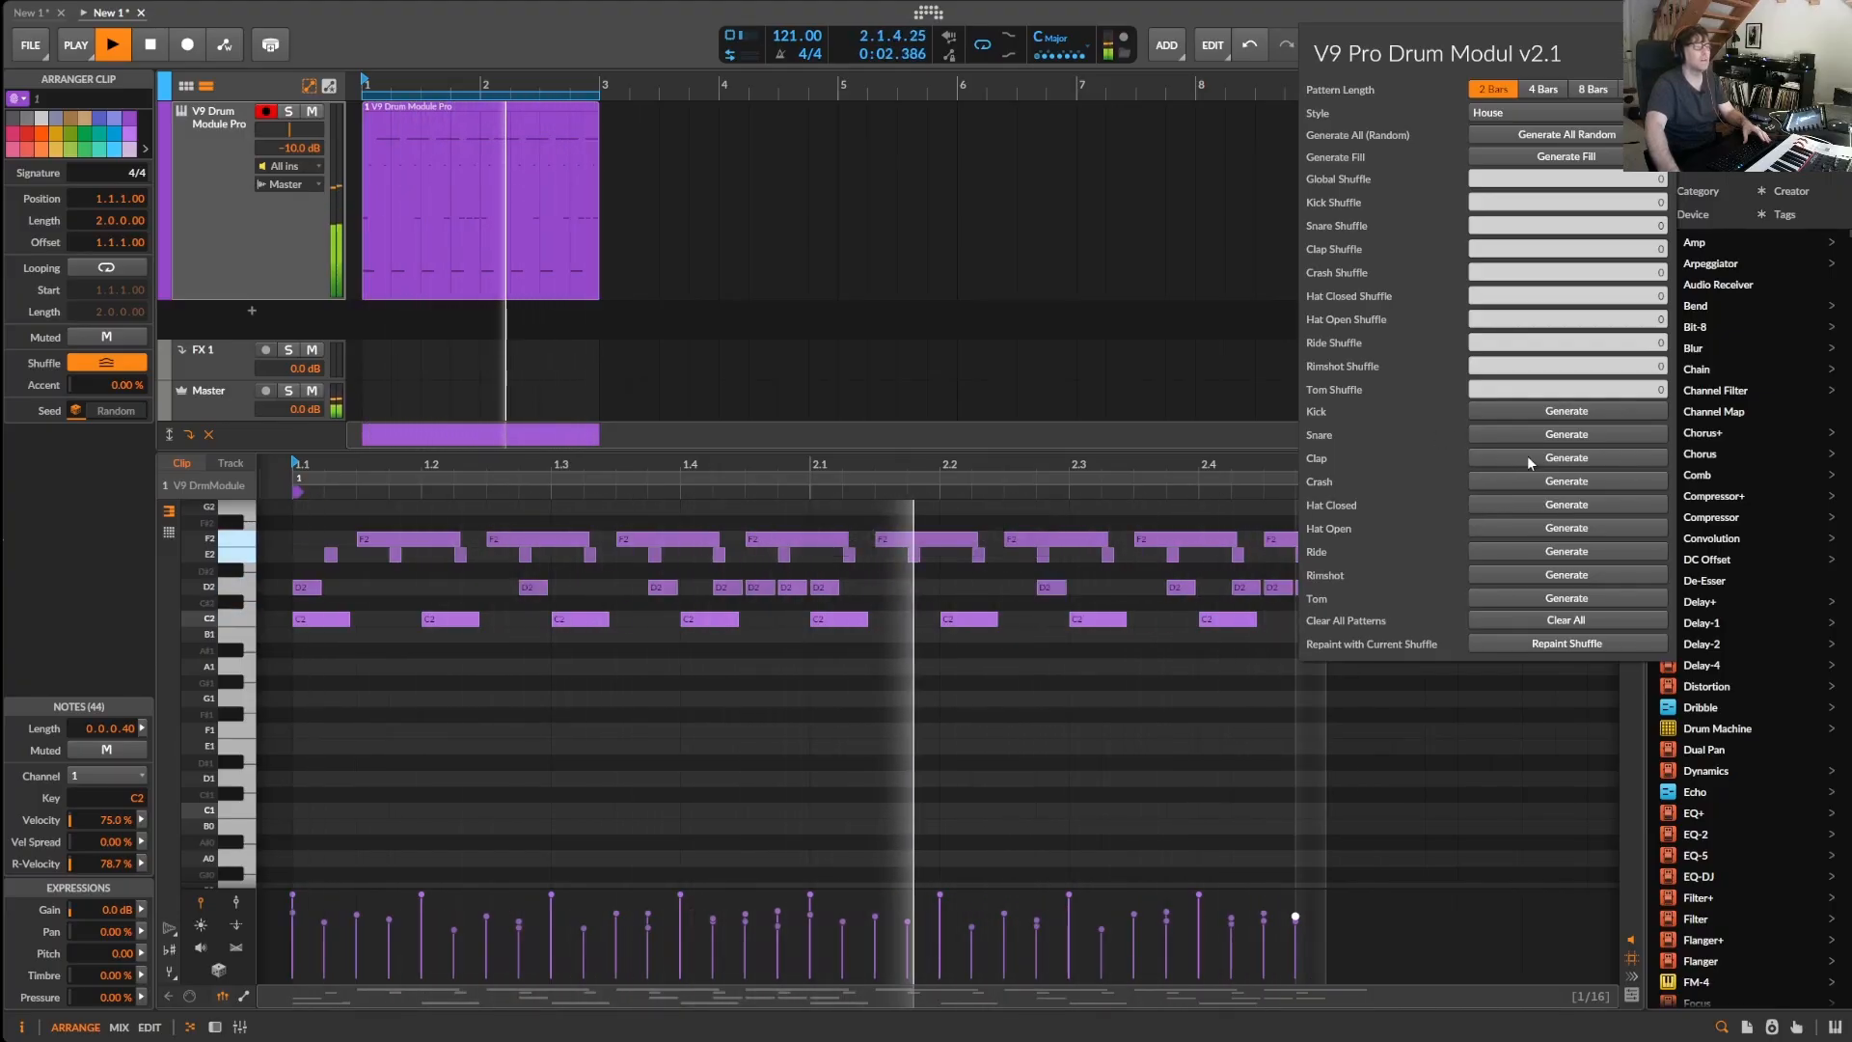
{"action": "left_click", "coordinate": [1526, 455]}
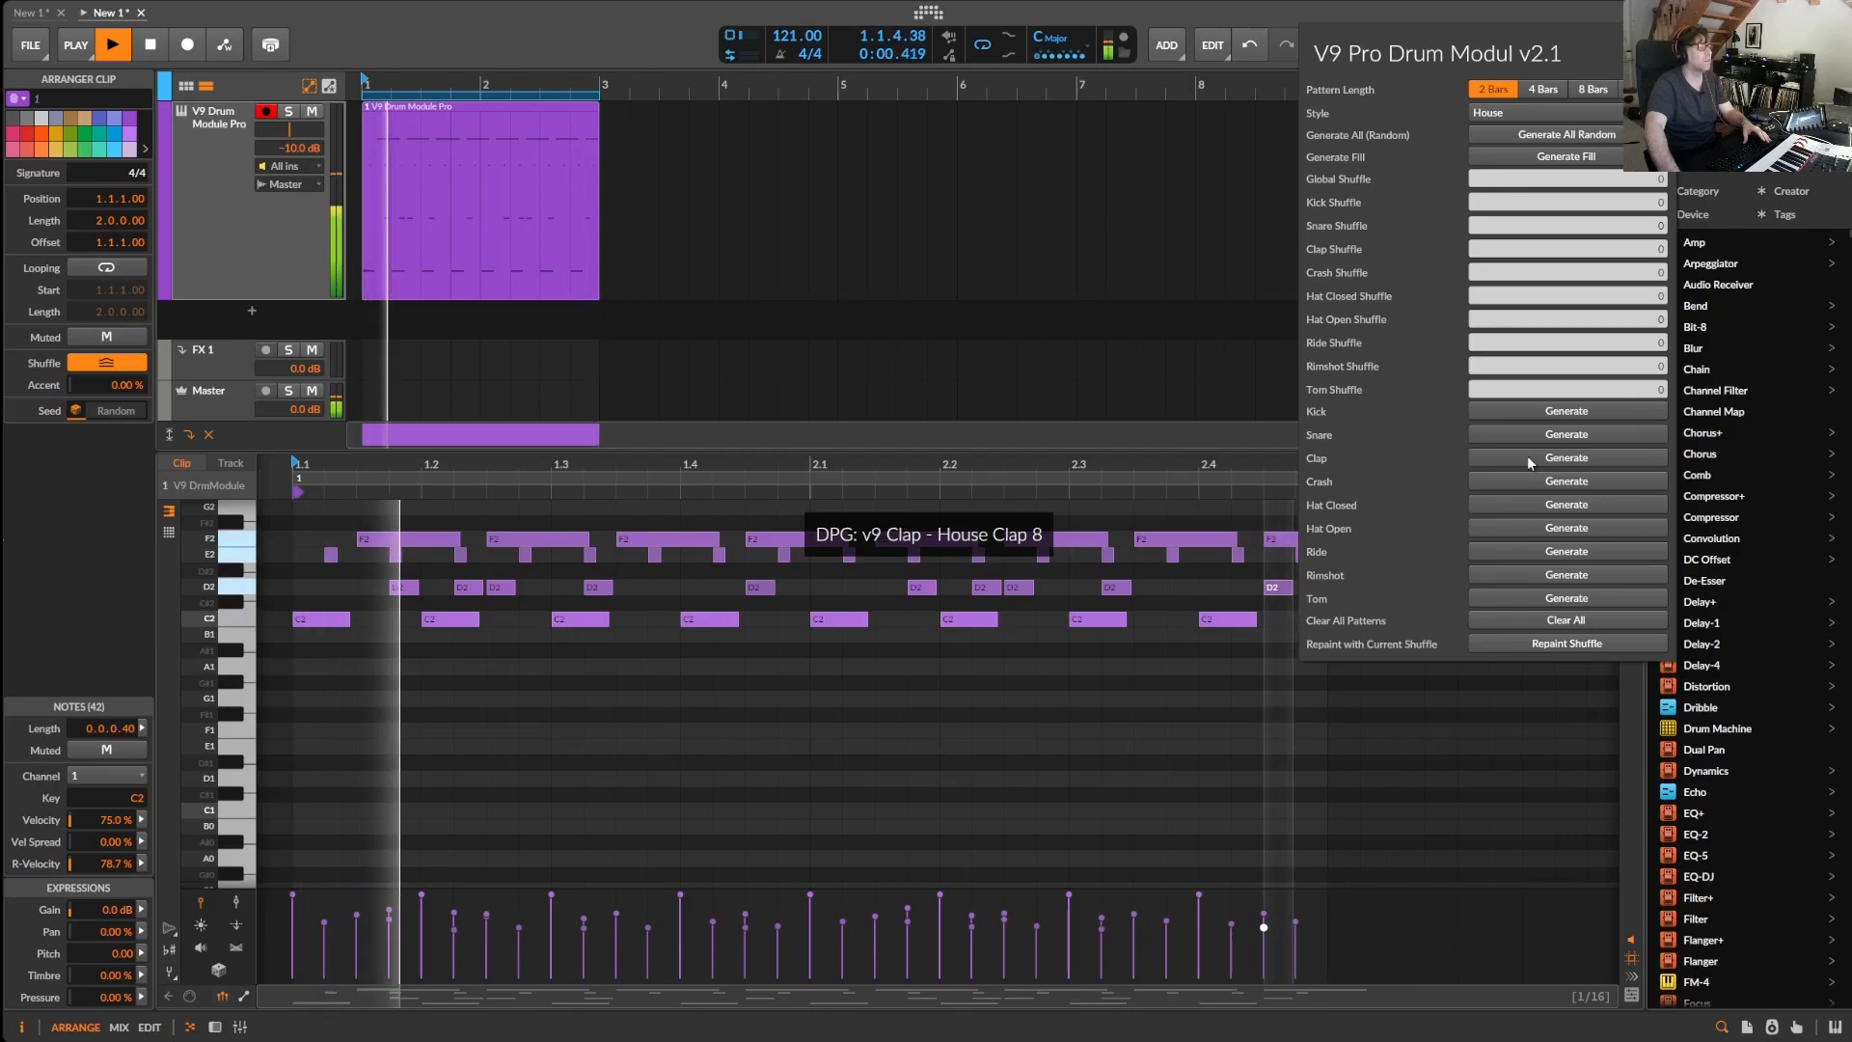
{"action": "left_click", "coordinate": [1526, 455]}
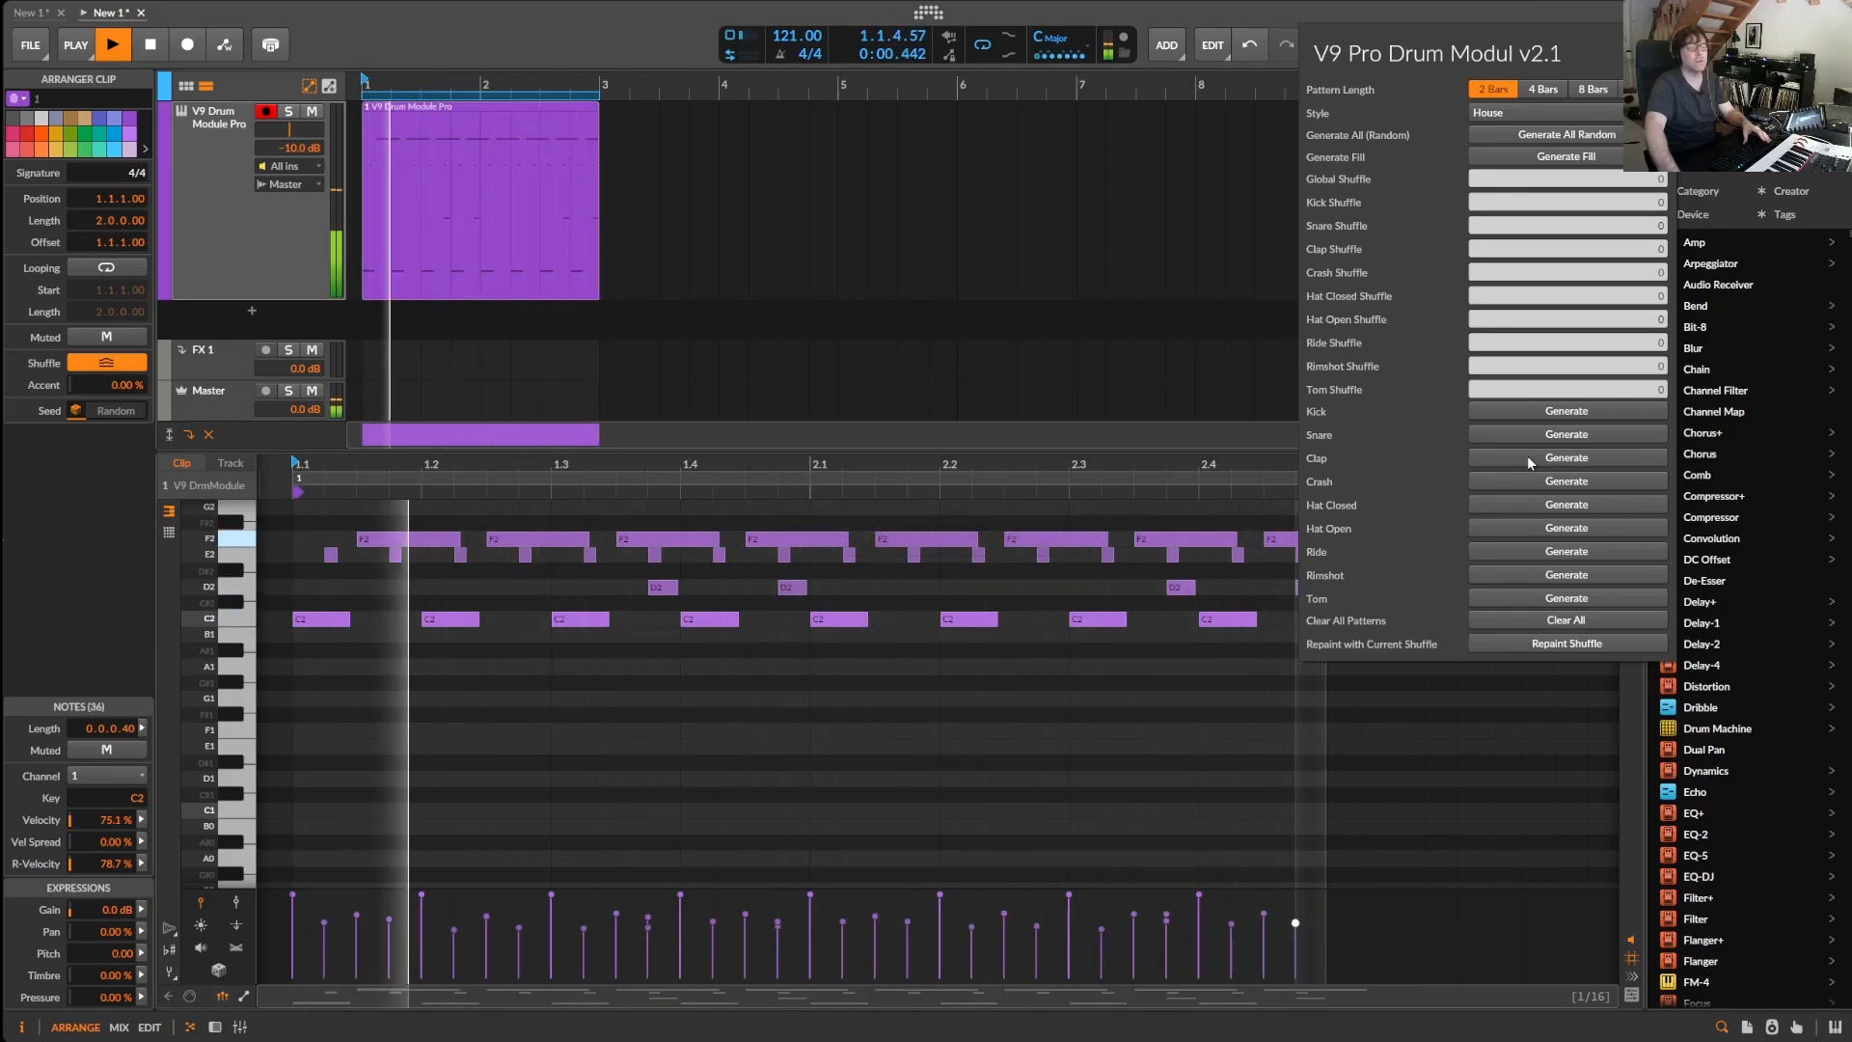
- Generate a House ride pattern and regenerate it until the House Ride 5 variation is in the clip
{"action": "left_click", "coordinate": [1560, 552]}
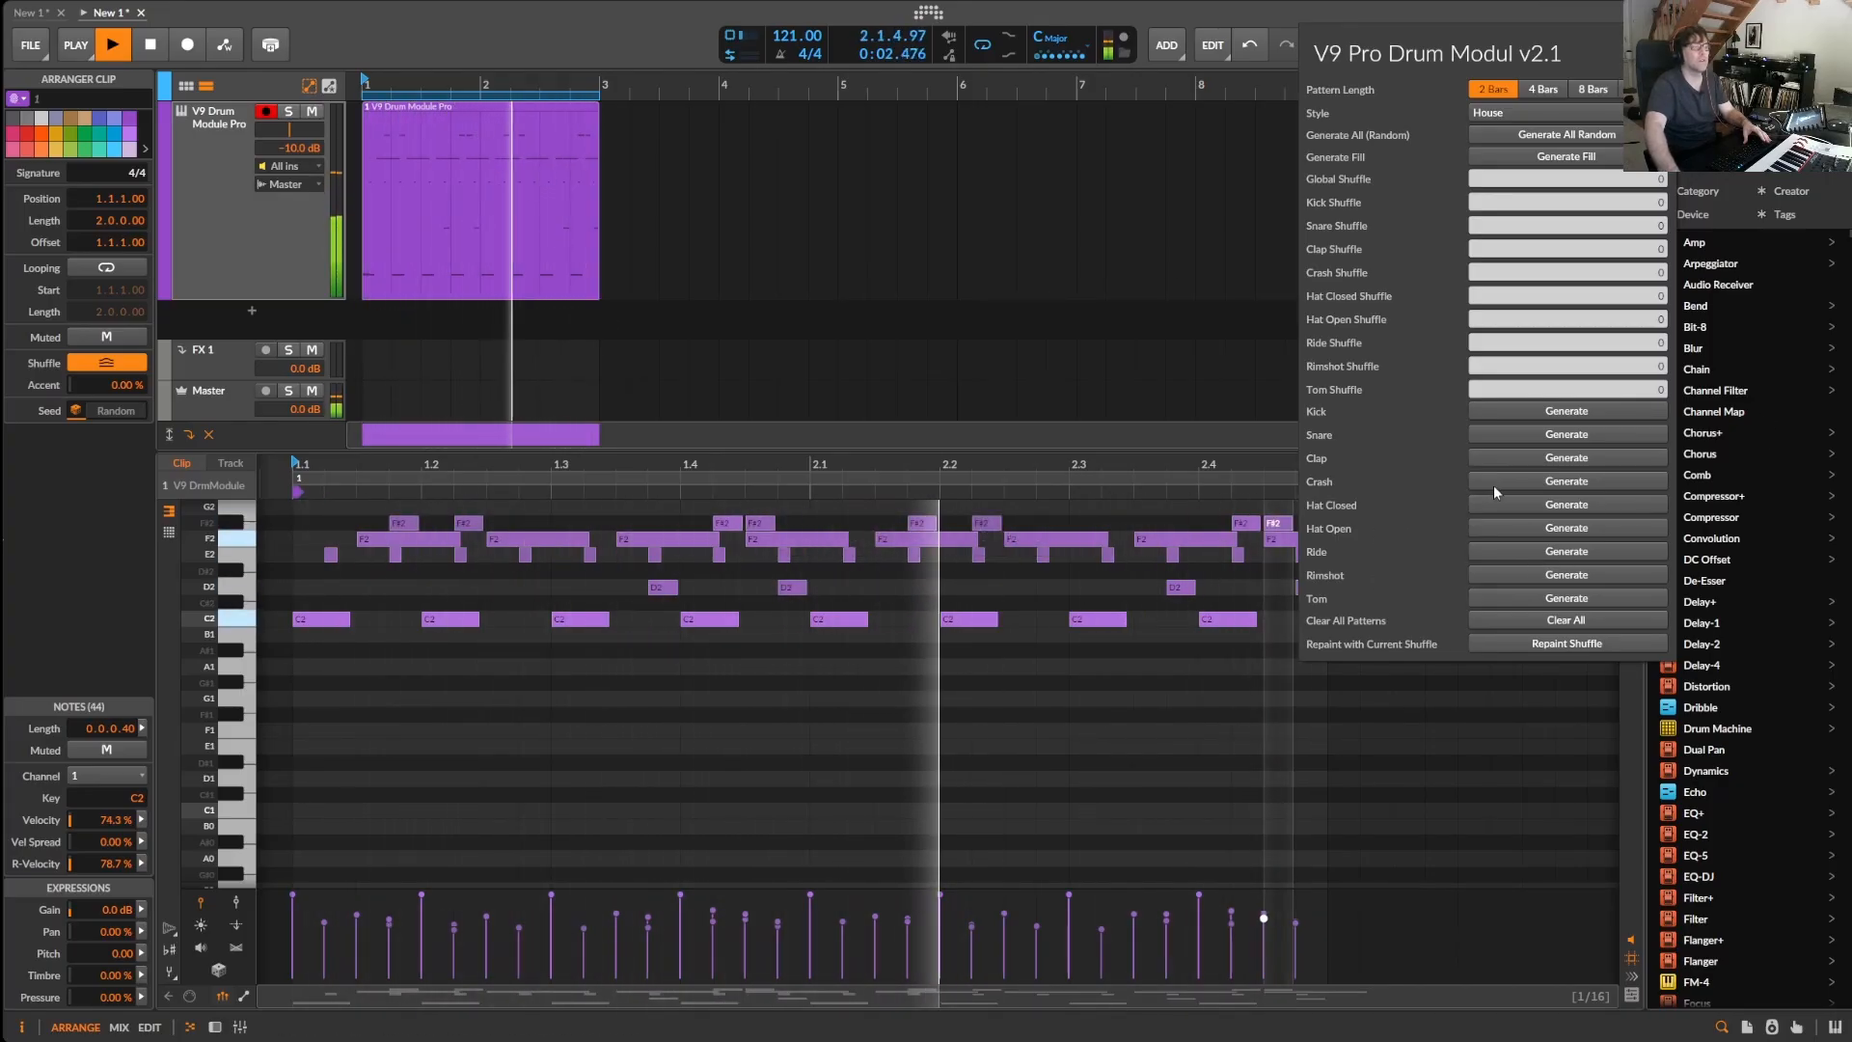
{"action": "left_click", "coordinate": [1519, 551]}
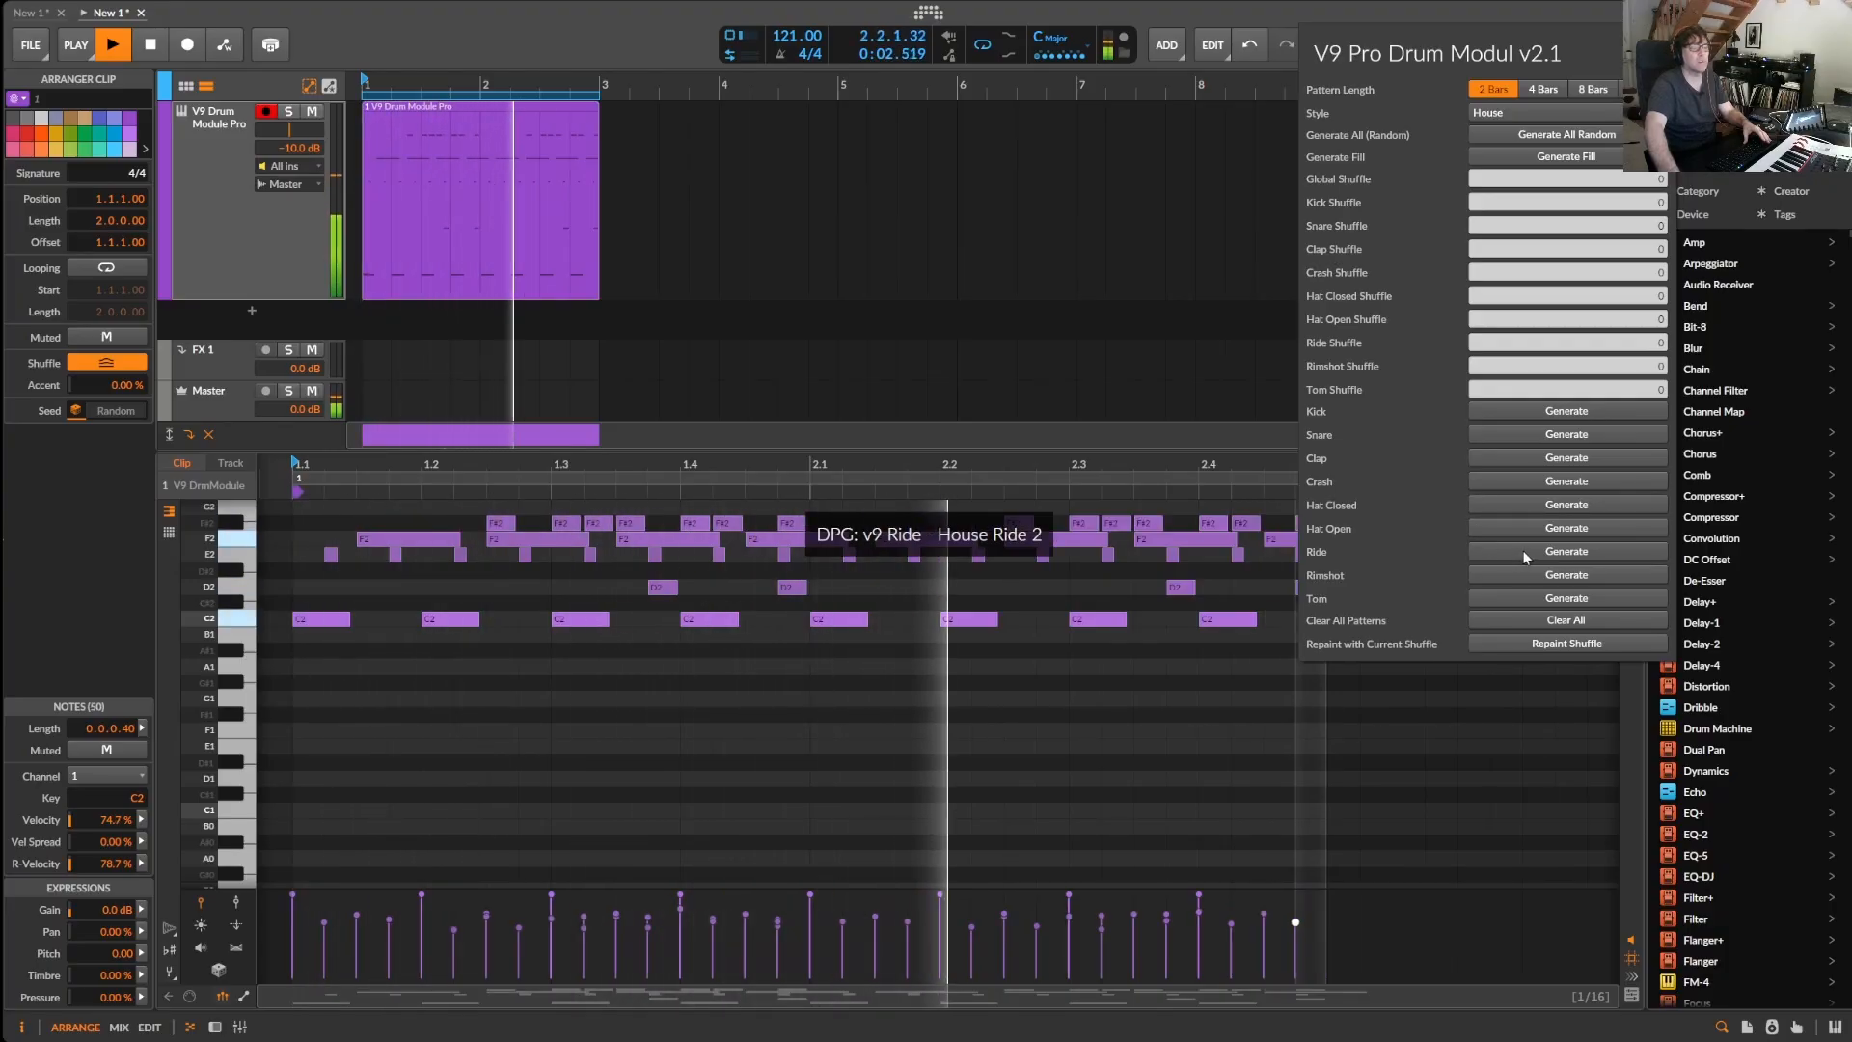
{"action": "left_click", "coordinate": [1522, 549]}
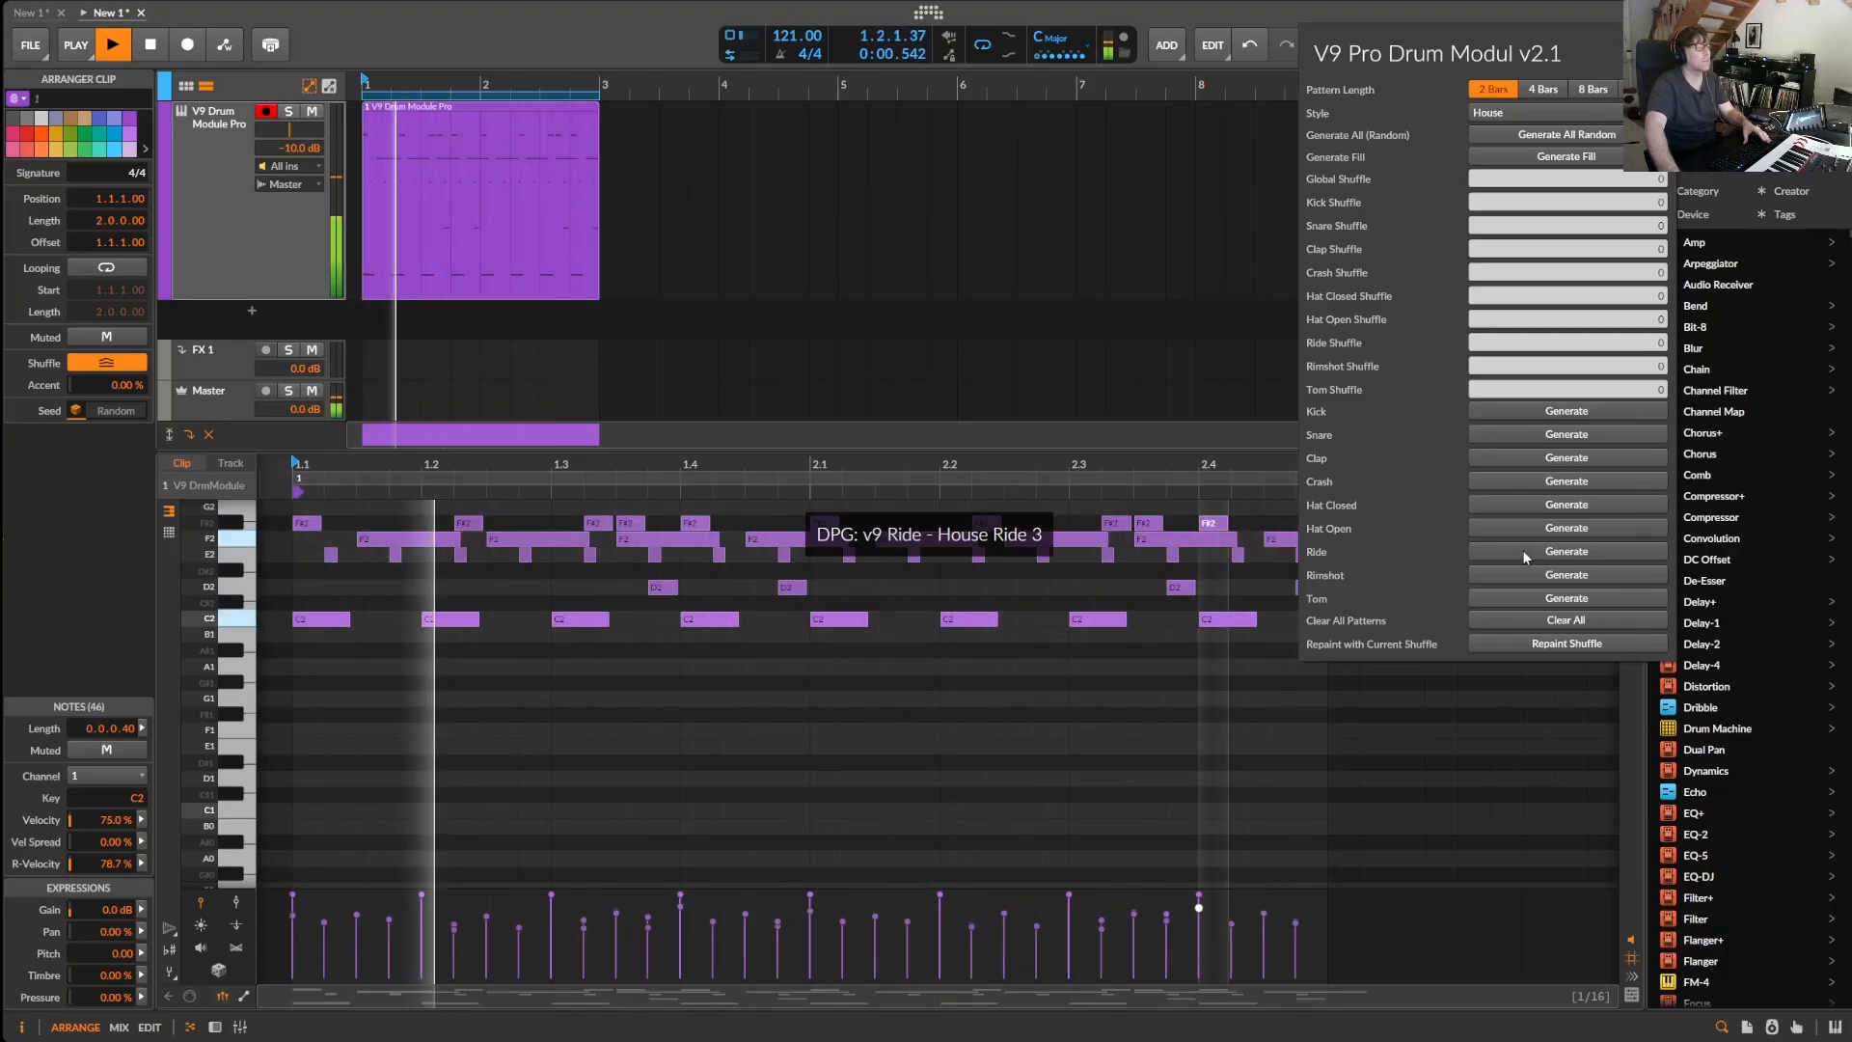
{"action": "left_click", "coordinate": [1522, 550]}
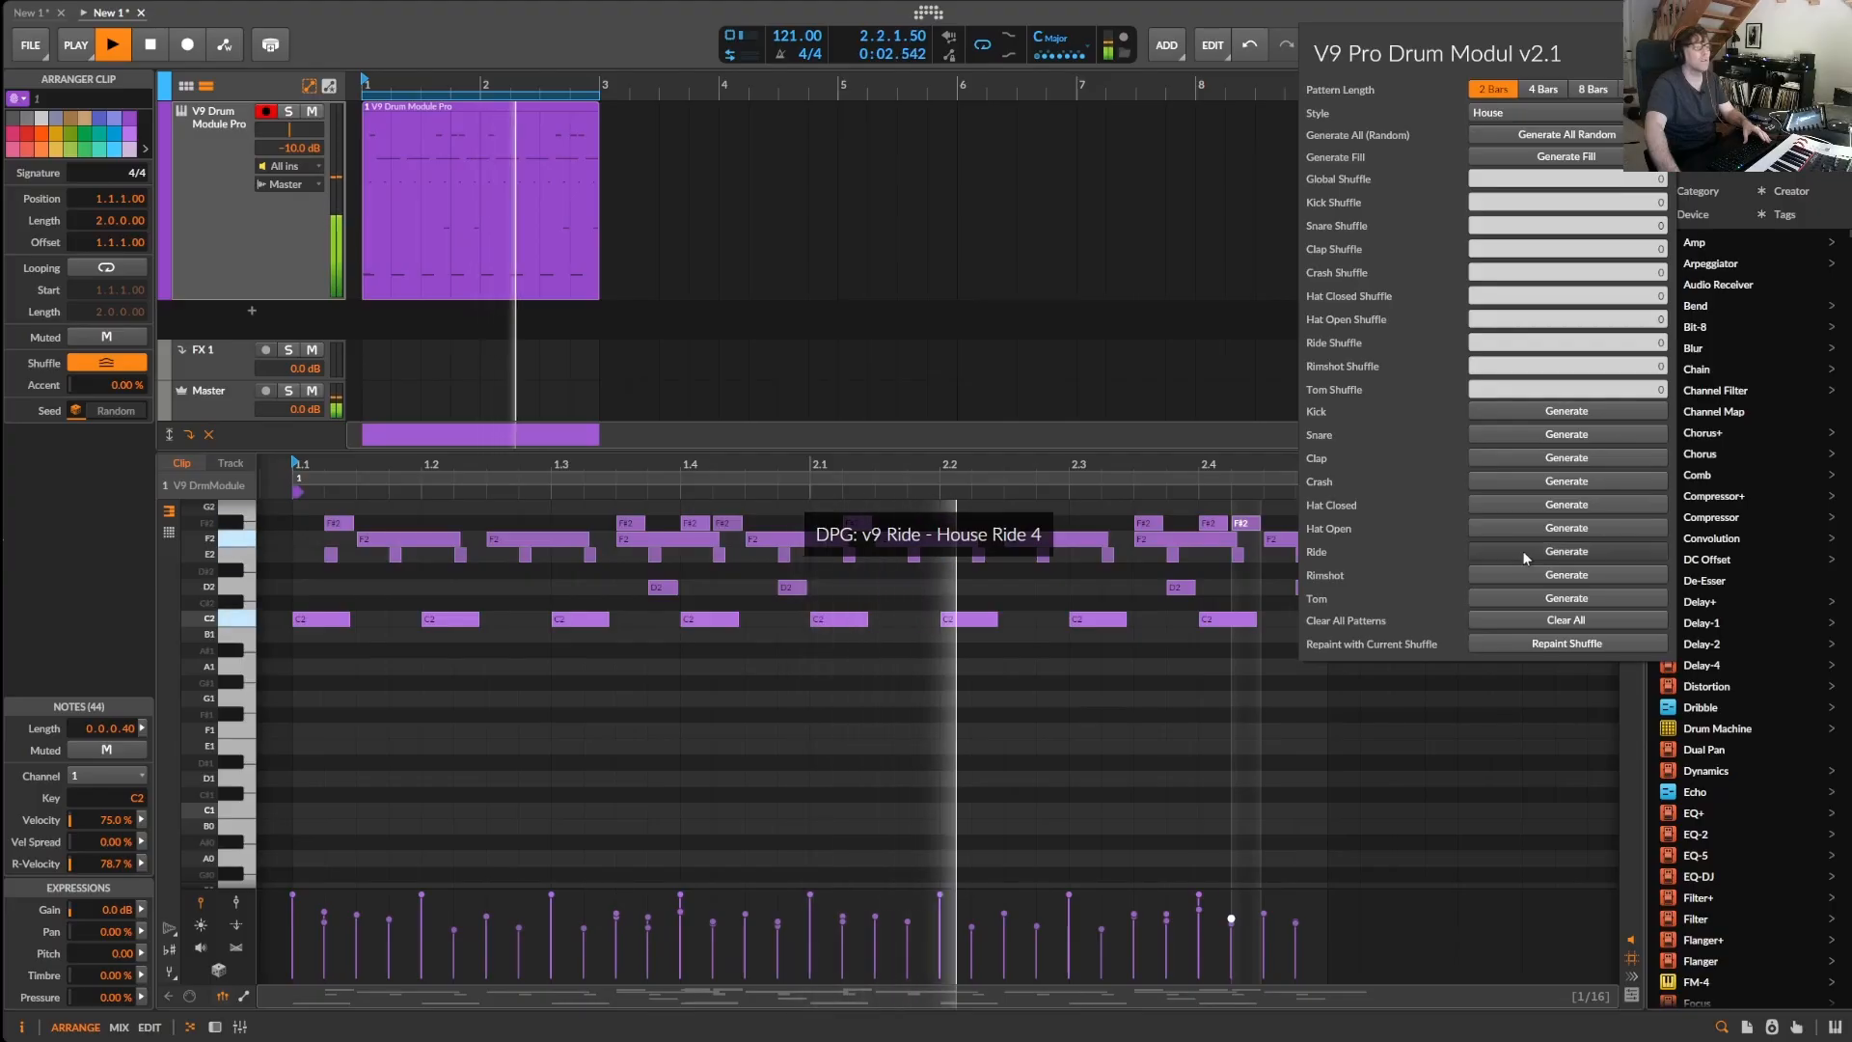
{"action": "left_click", "coordinate": [1522, 550]}
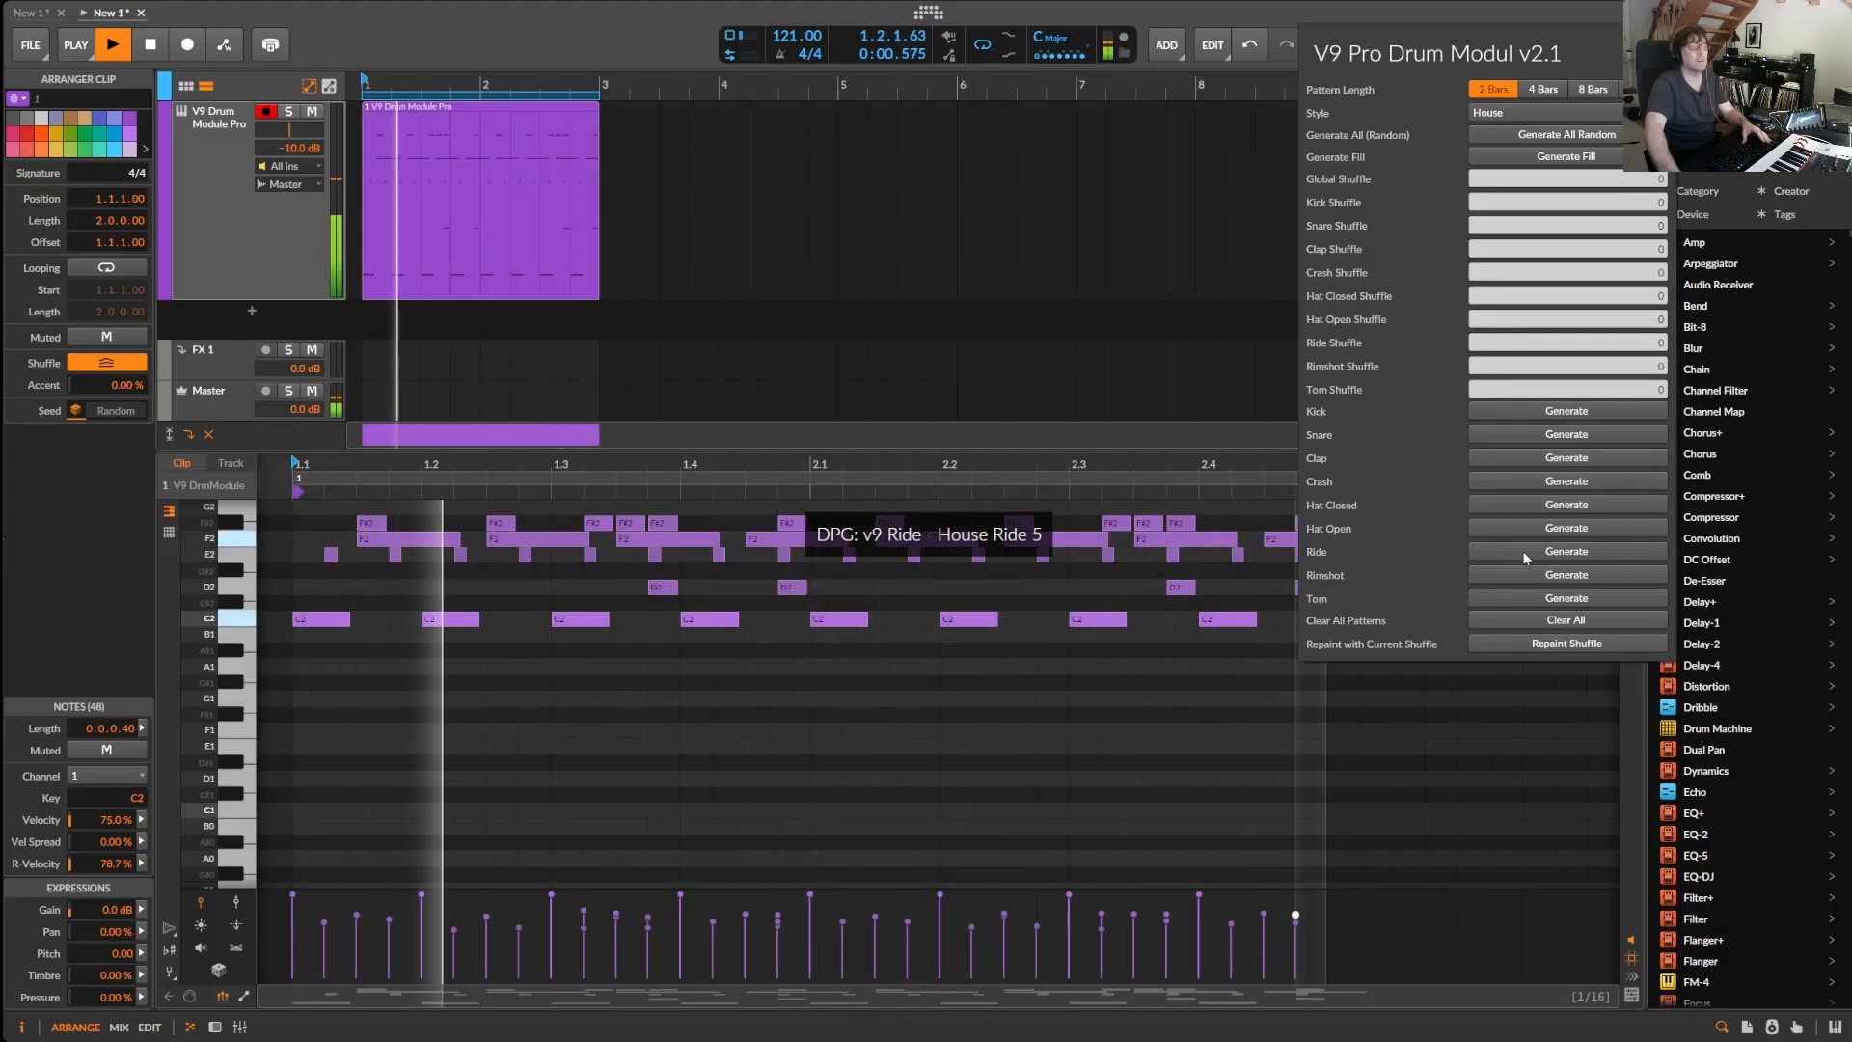
- Generate House rimshot and tom patterns in the clip and try further variations of them
{"action": "left_click", "coordinate": [1532, 575]}
{"action": "left_click", "coordinate": [1535, 600]}
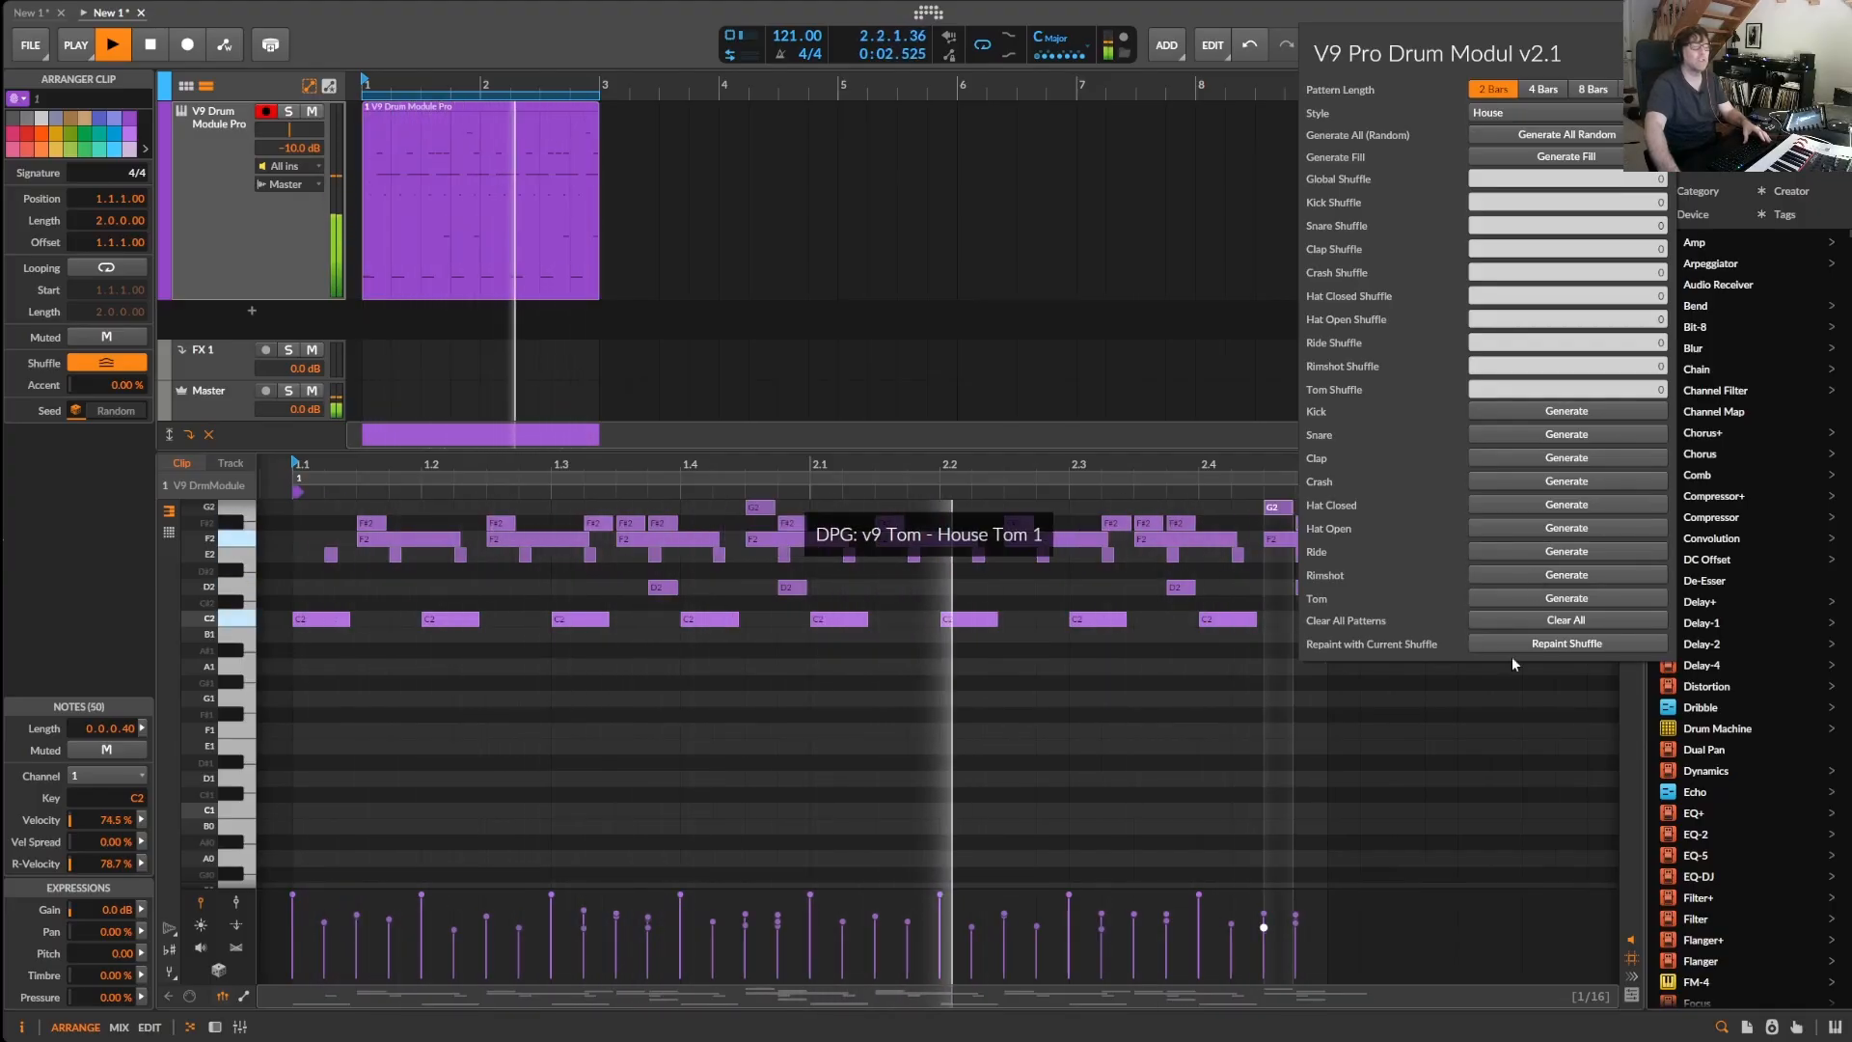
{"action": "left_click", "coordinate": [1480, 645]}
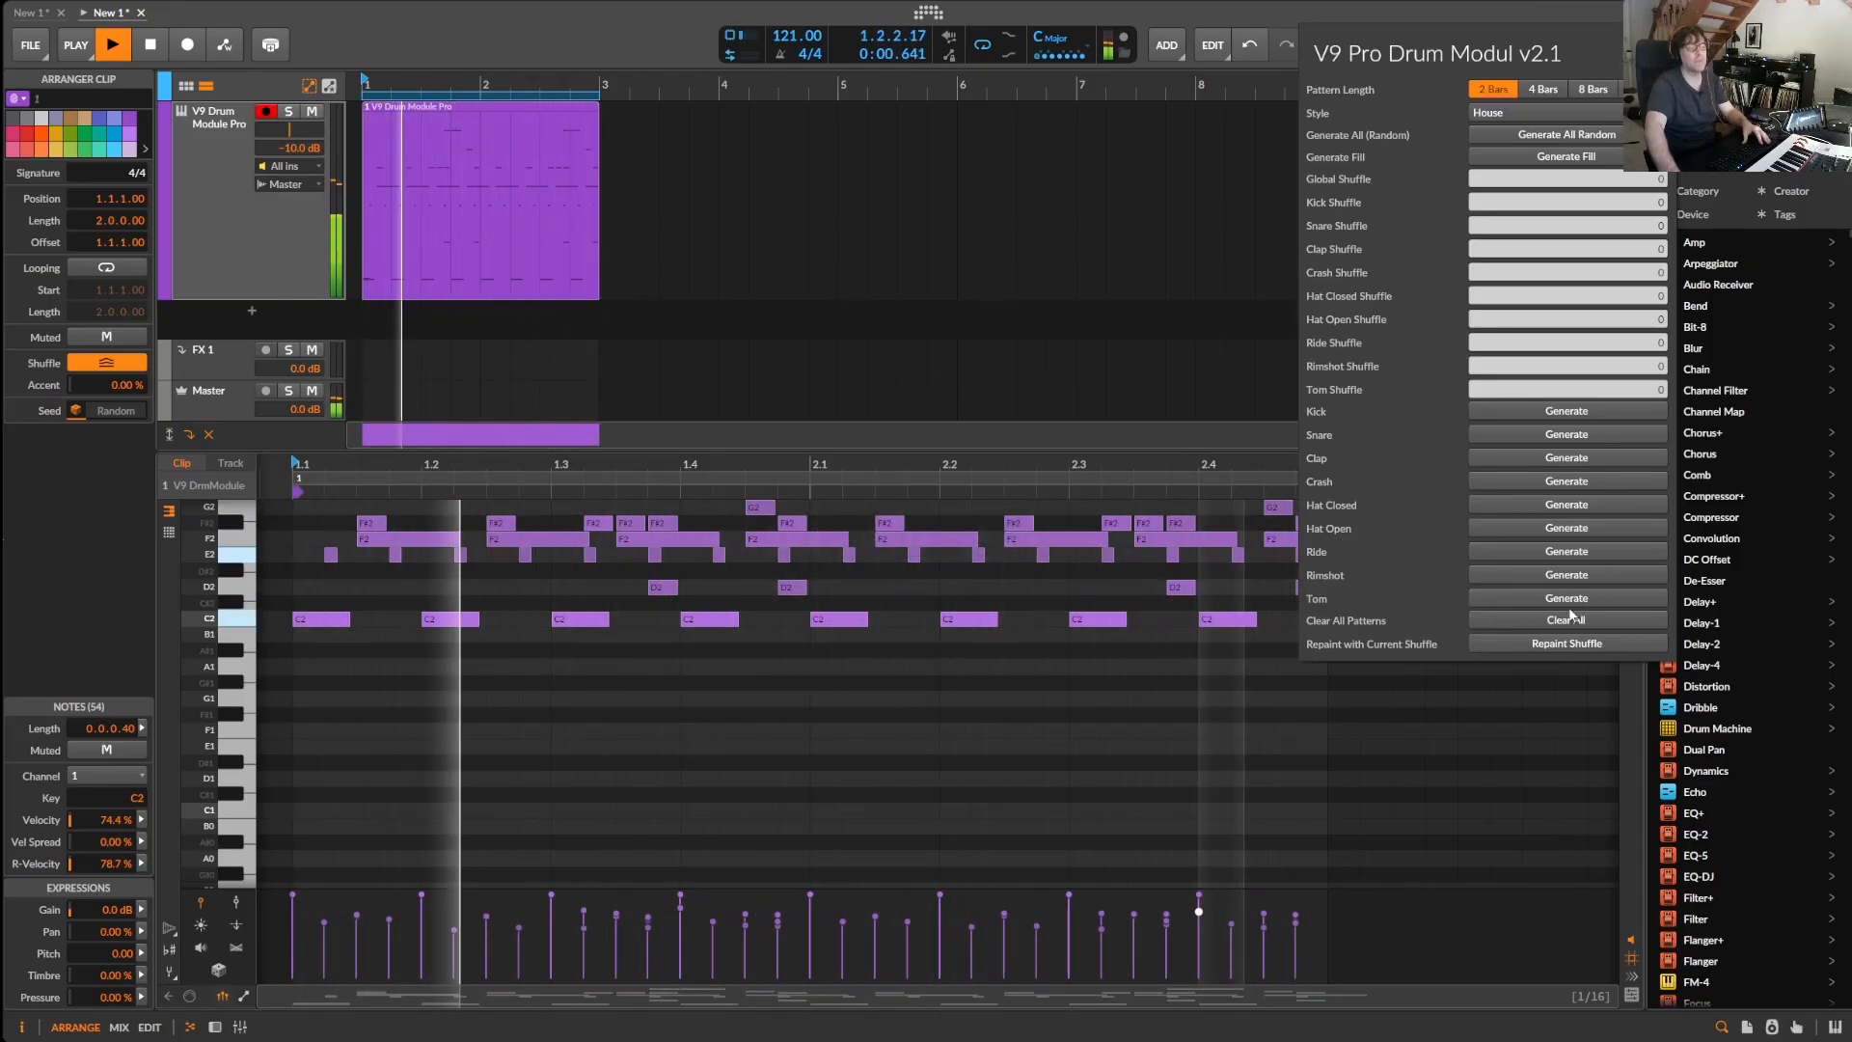
{"action": "left_click", "coordinate": [1555, 576]}
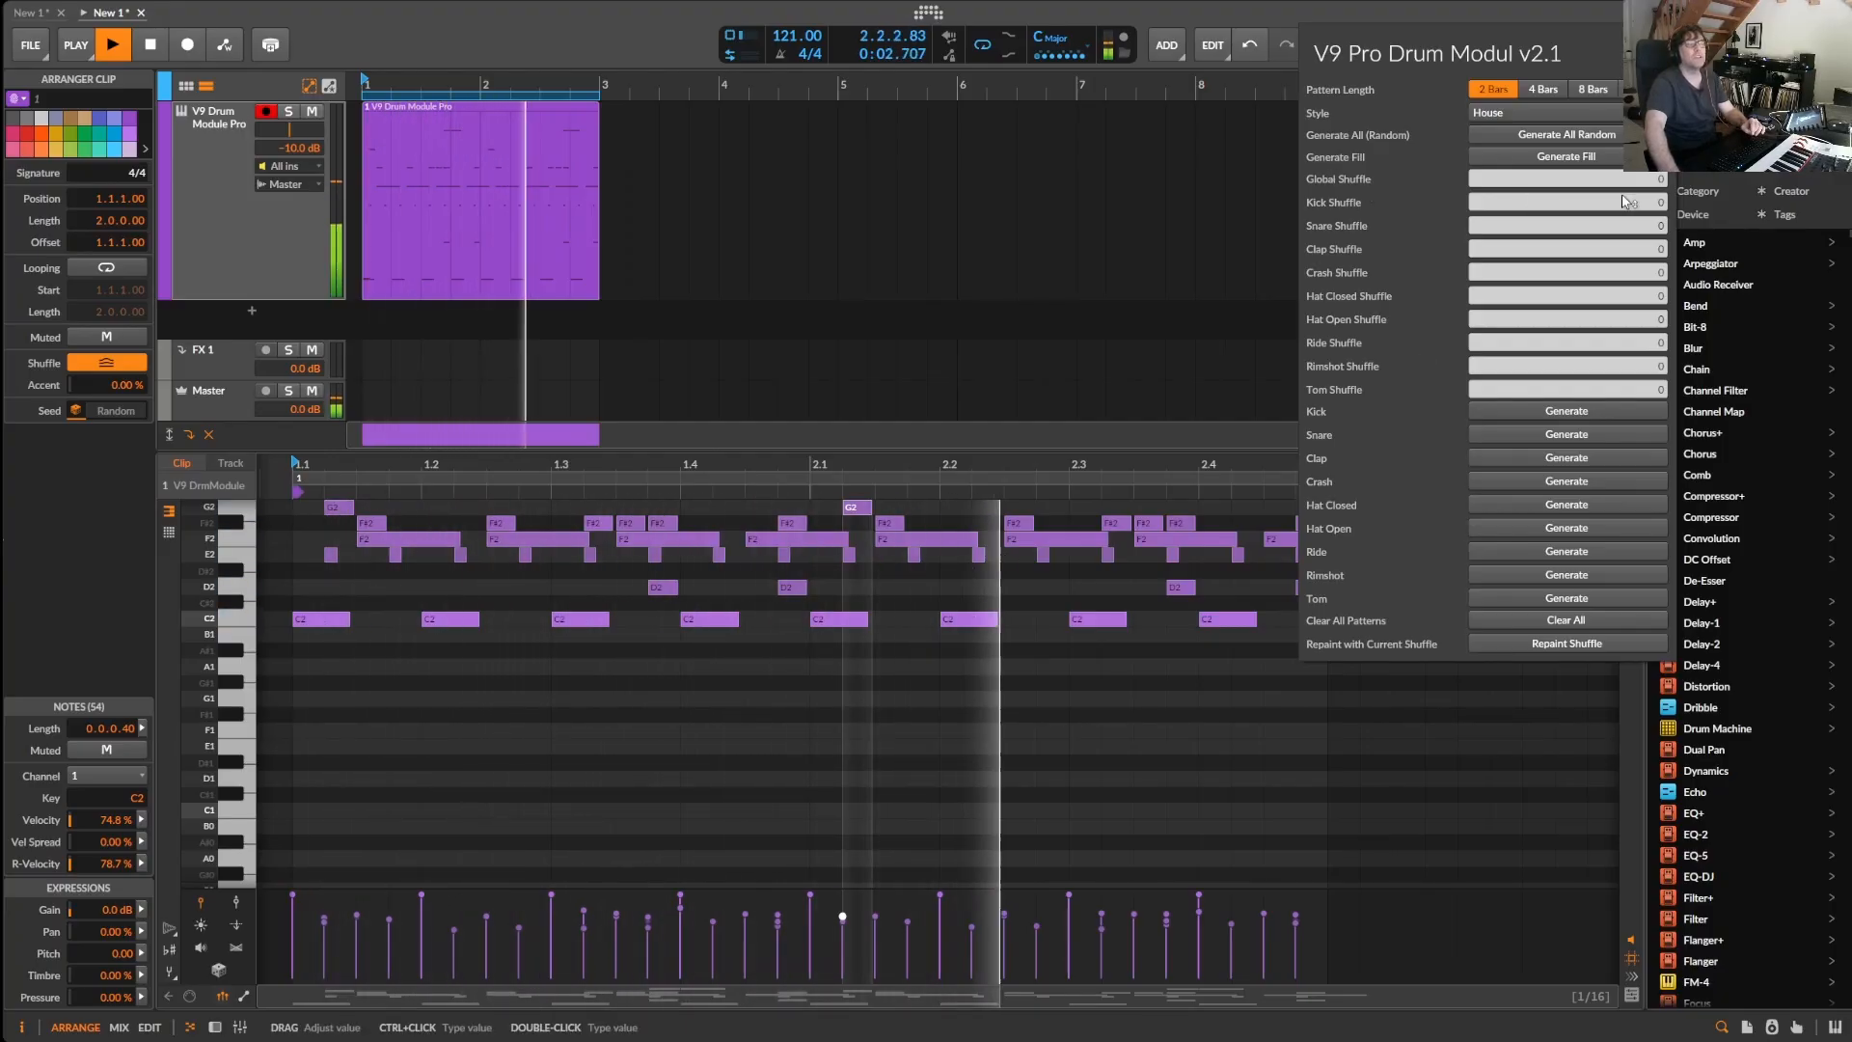
- Set the Global Shuffle to 30 and then to 50, repainting the patterns with the current shuffle each time
{"action": "left_click_drag", "start_coordinate": [1661, 178], "coordinate": [1661, 138]}
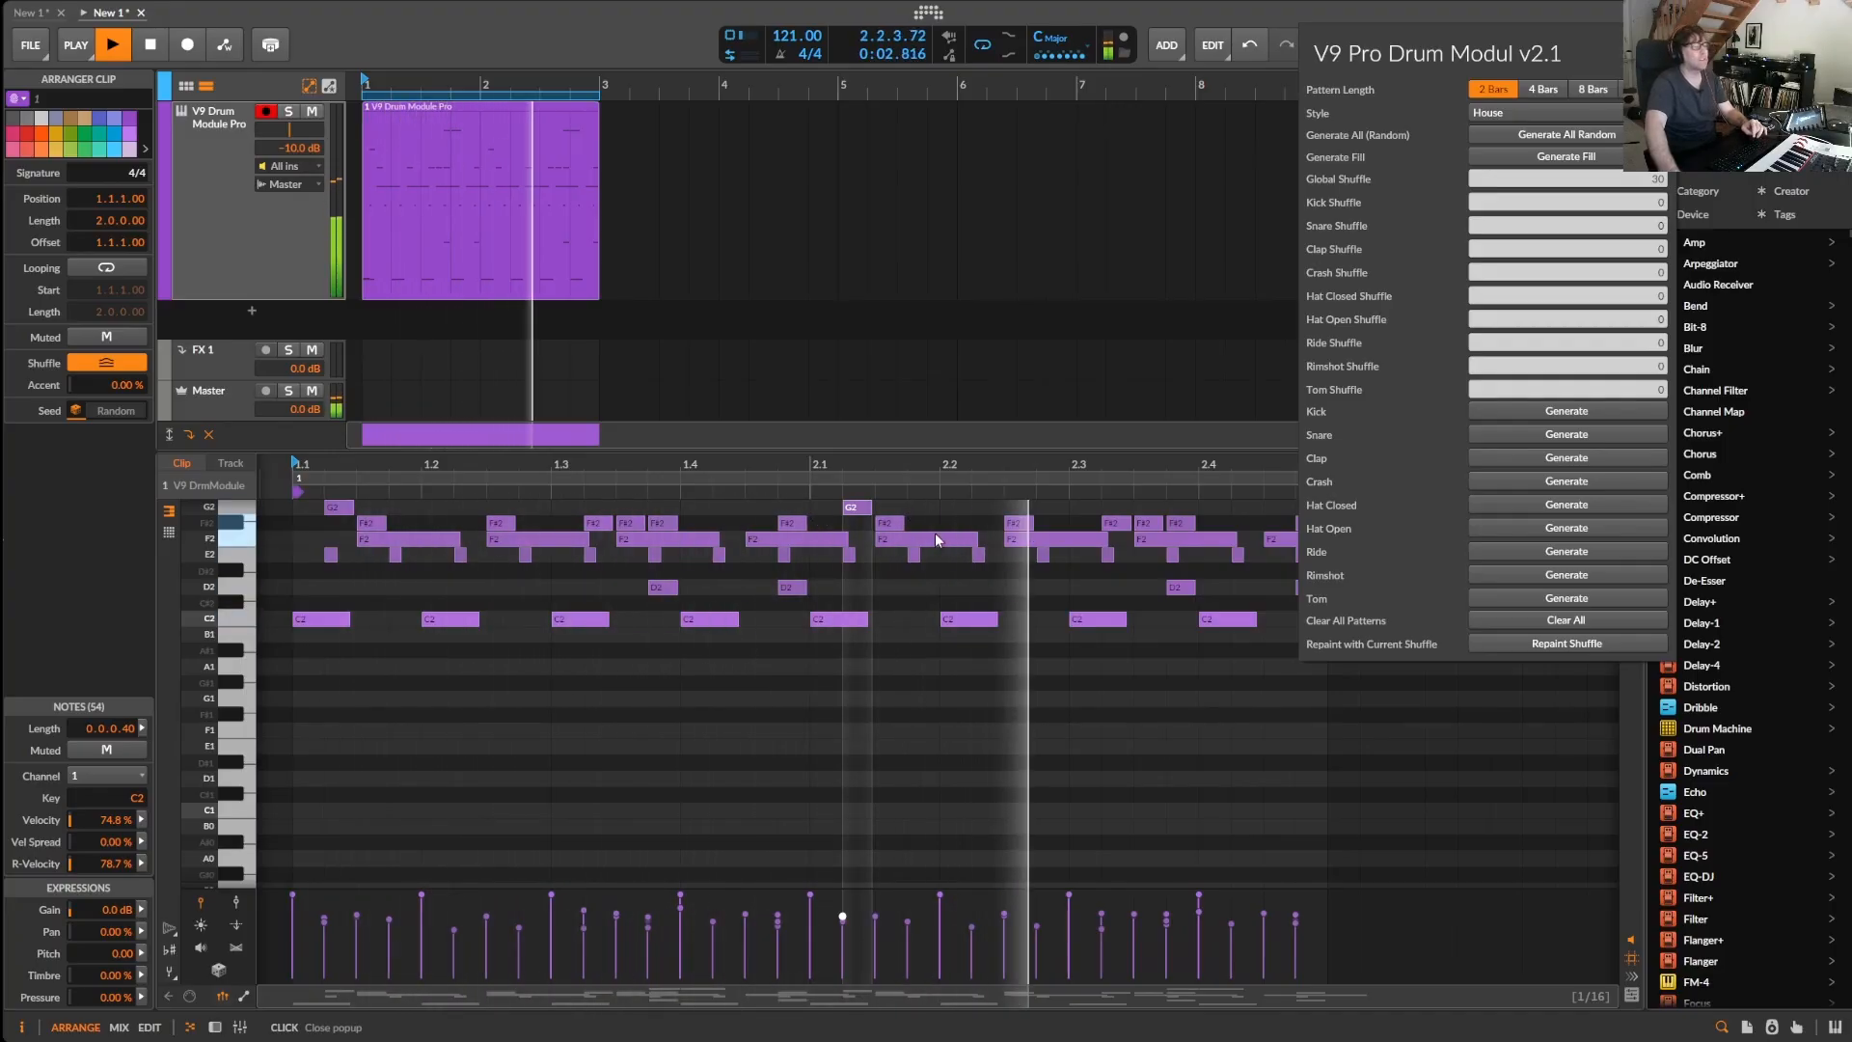
{"action": "left_click", "coordinate": [1578, 644]}
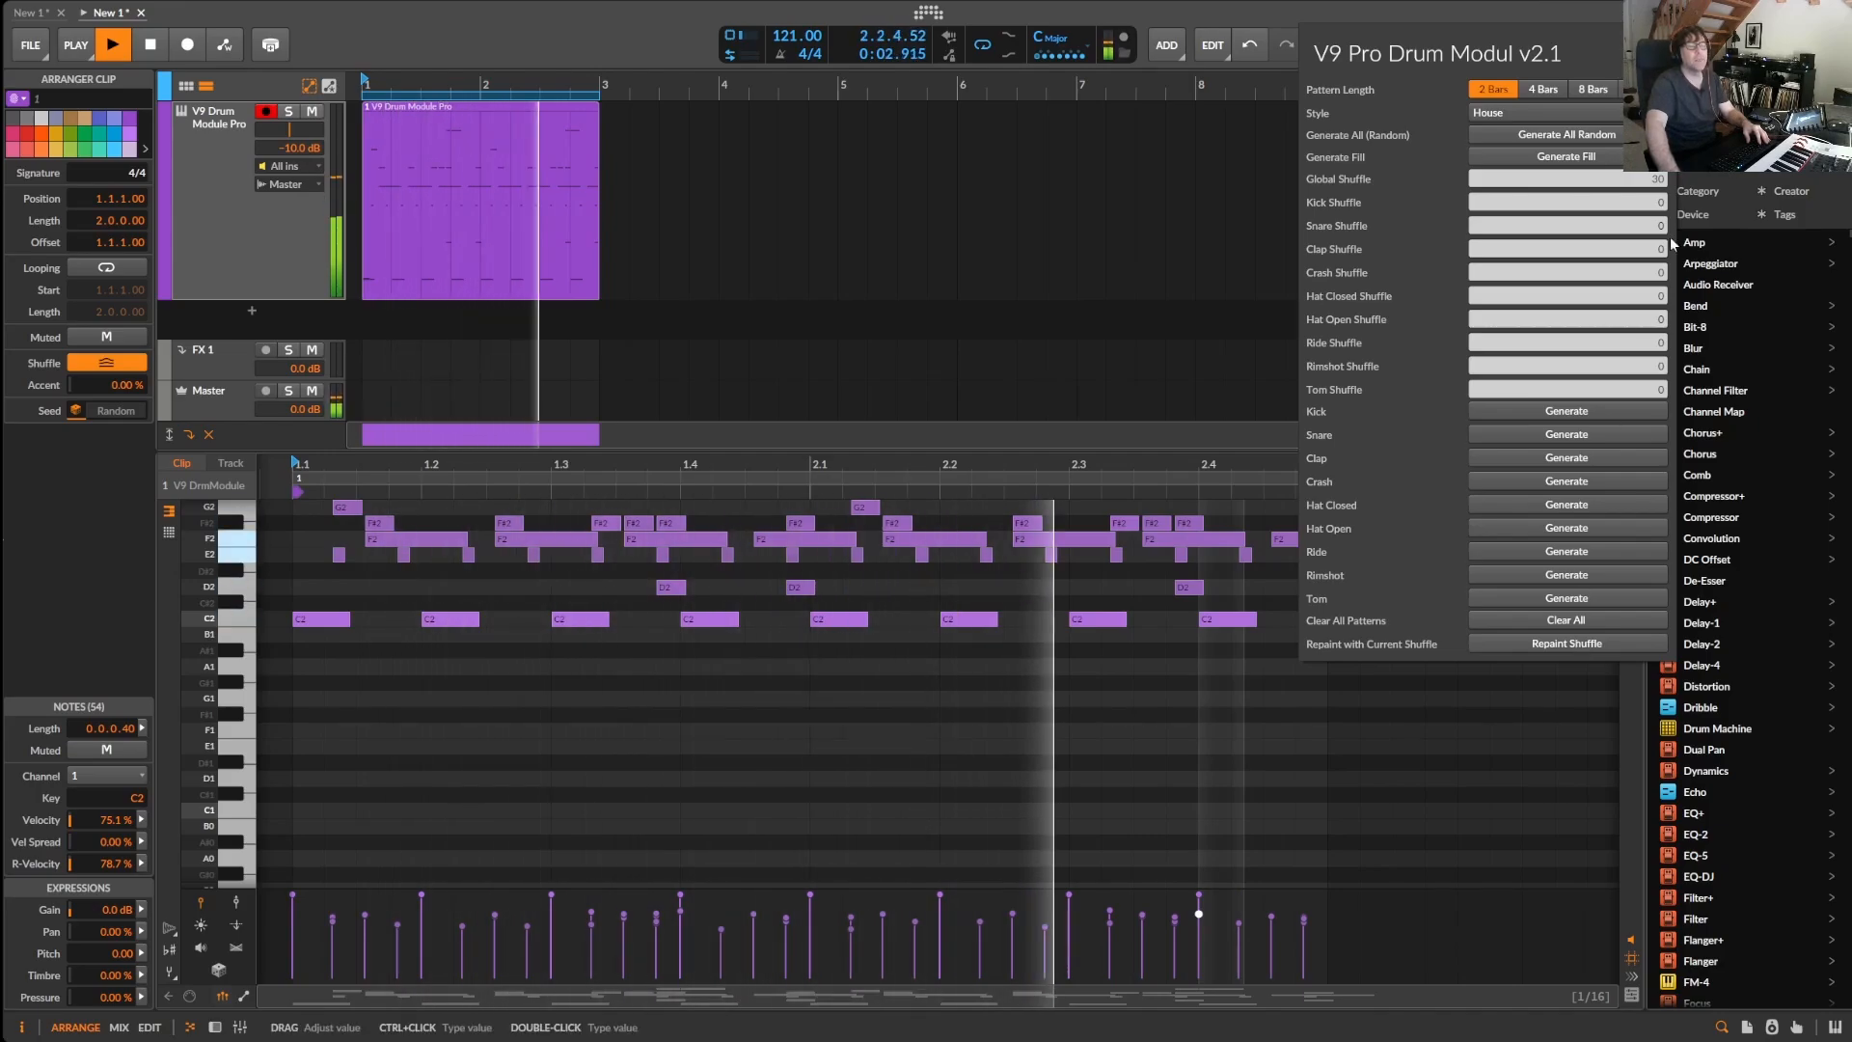
{"action": "left_click_drag", "start_coordinate": [1666, 181], "coordinate": [1666, 161]}
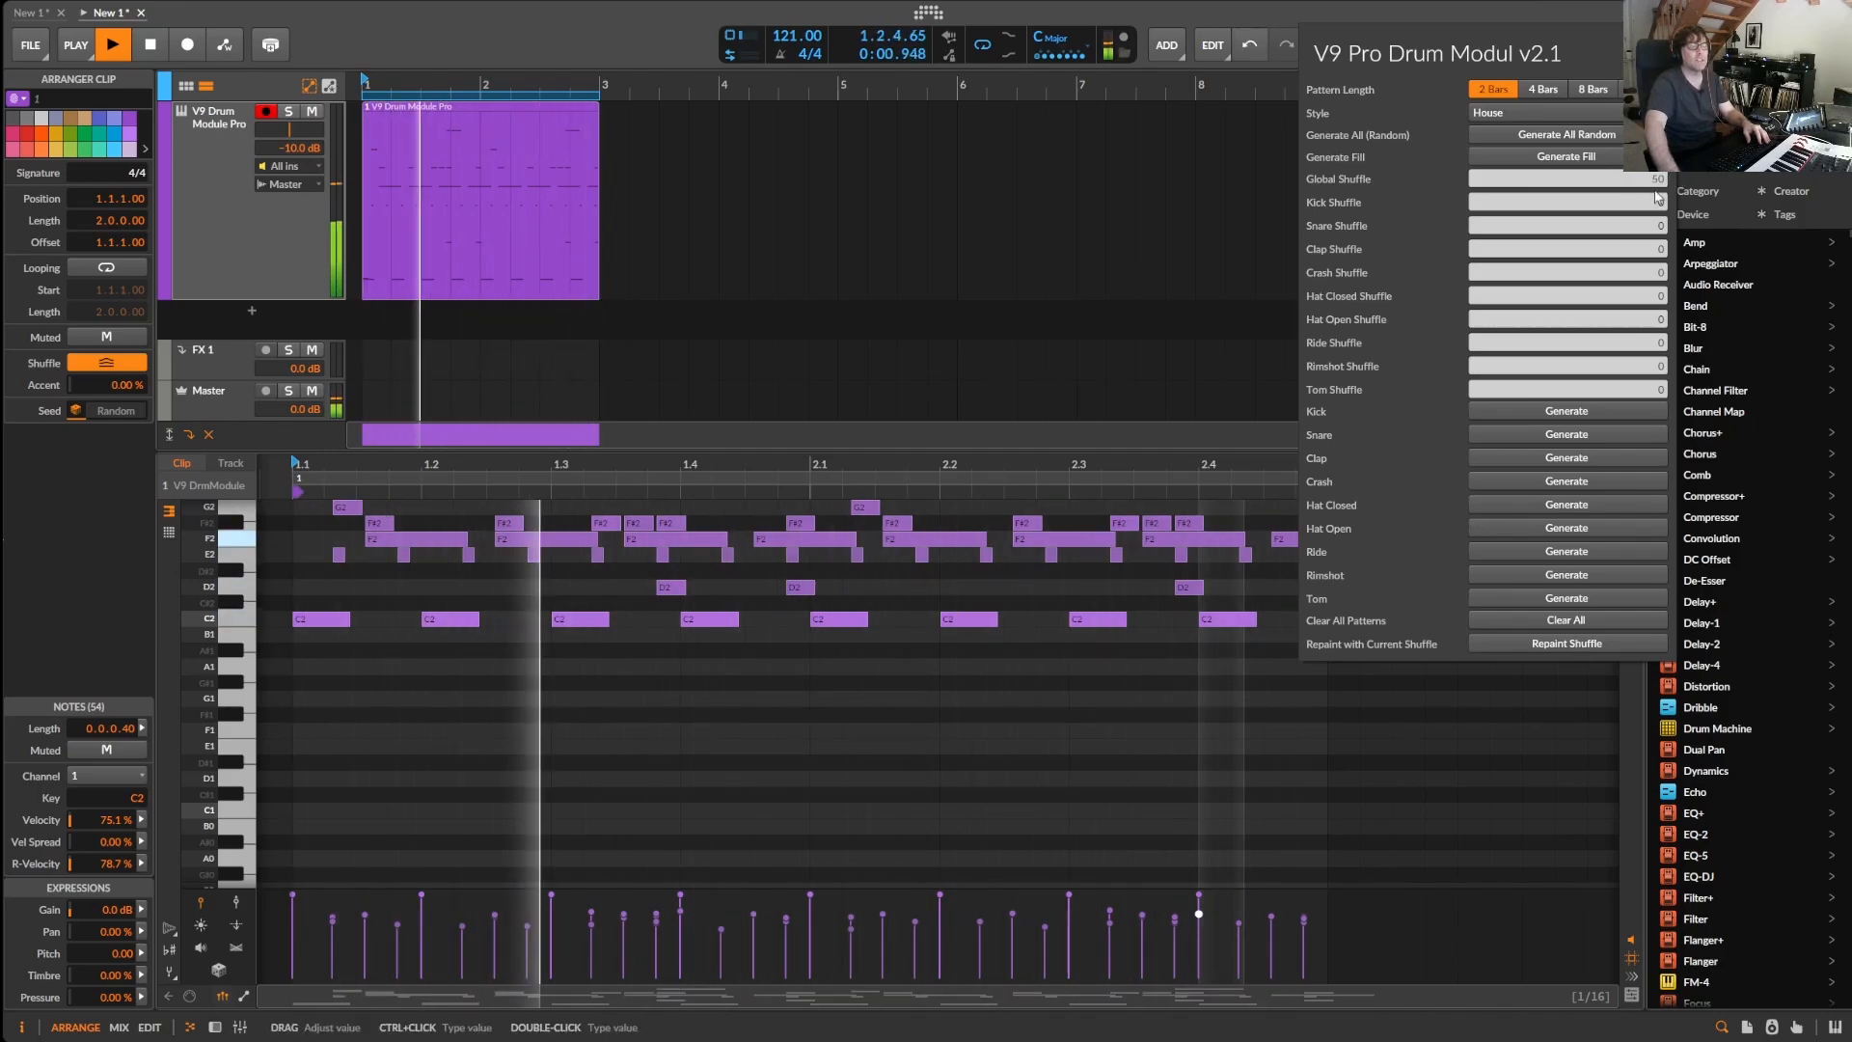
{"action": "left_click", "coordinate": [1578, 644]}
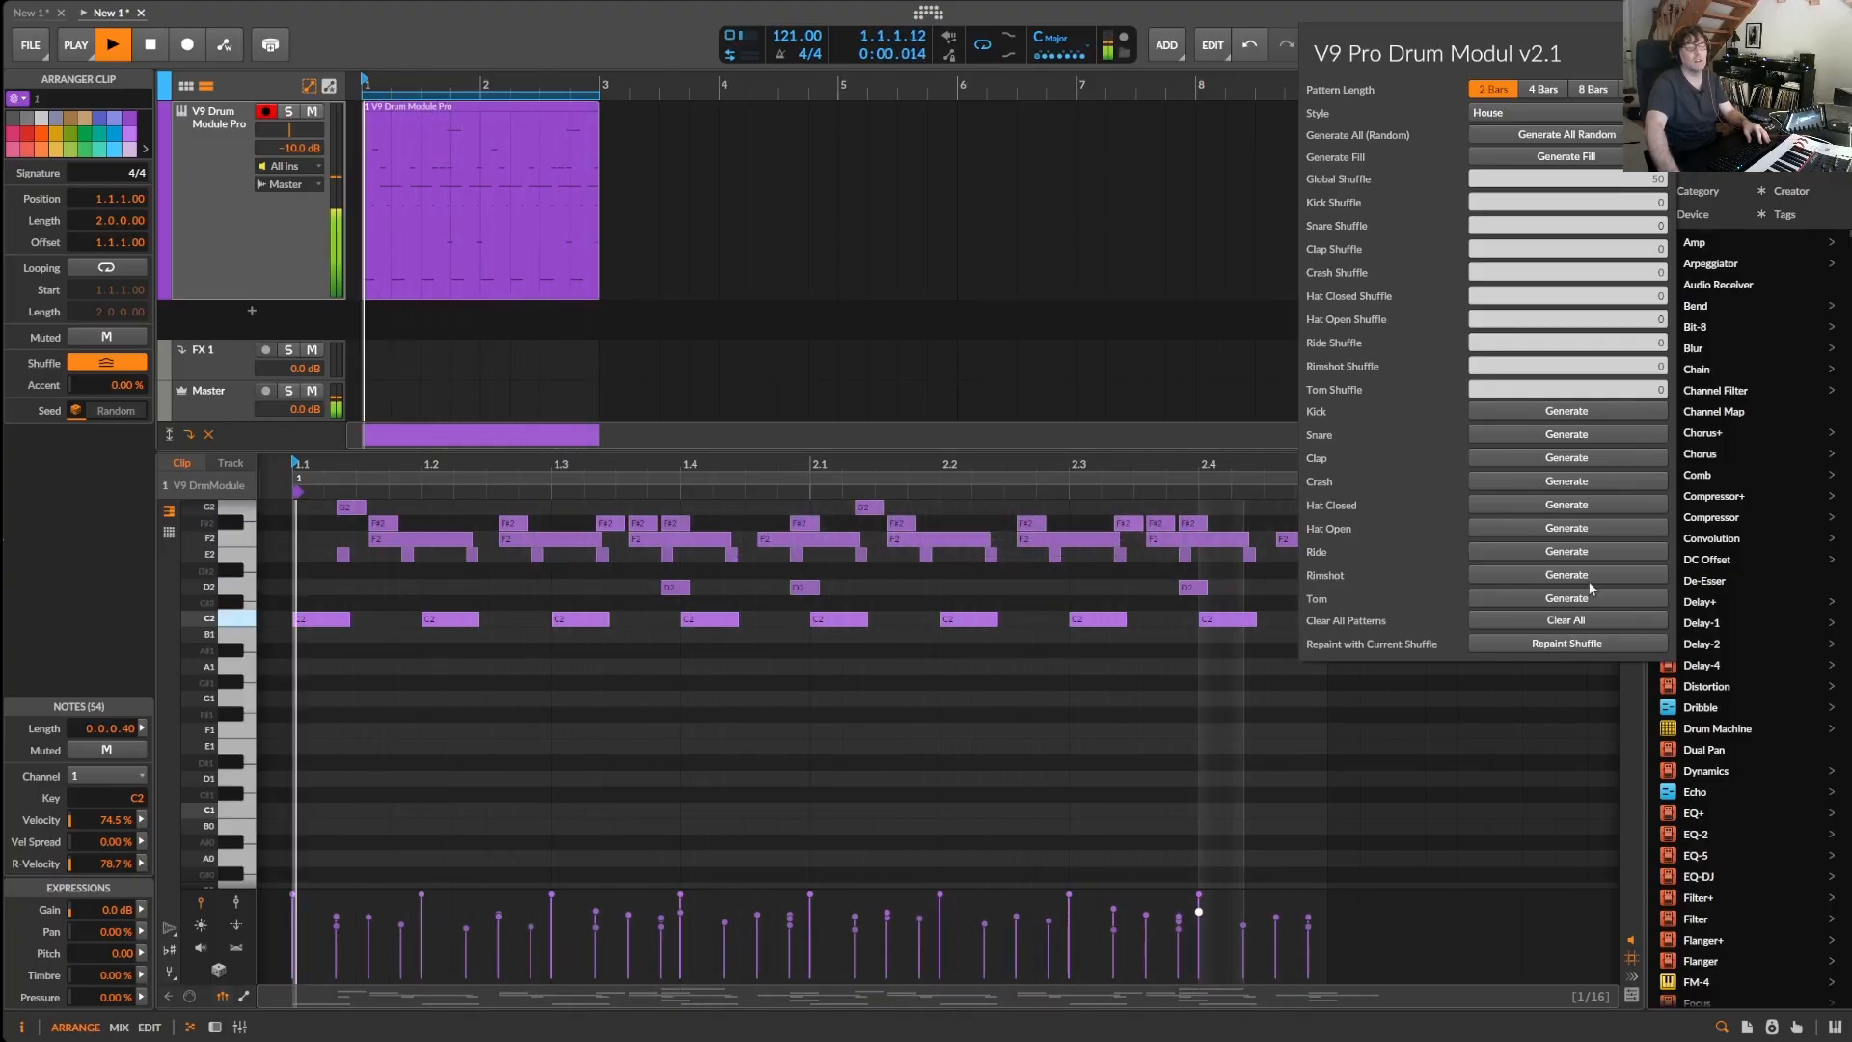
{"action": "left_click", "coordinate": [1574, 643]}
- Try resetting the Global Shuffle to 0, and check the shuffled notes across the whole clip
{"action": "left_click", "coordinate": [1653, 180], "text": "ctrl"}
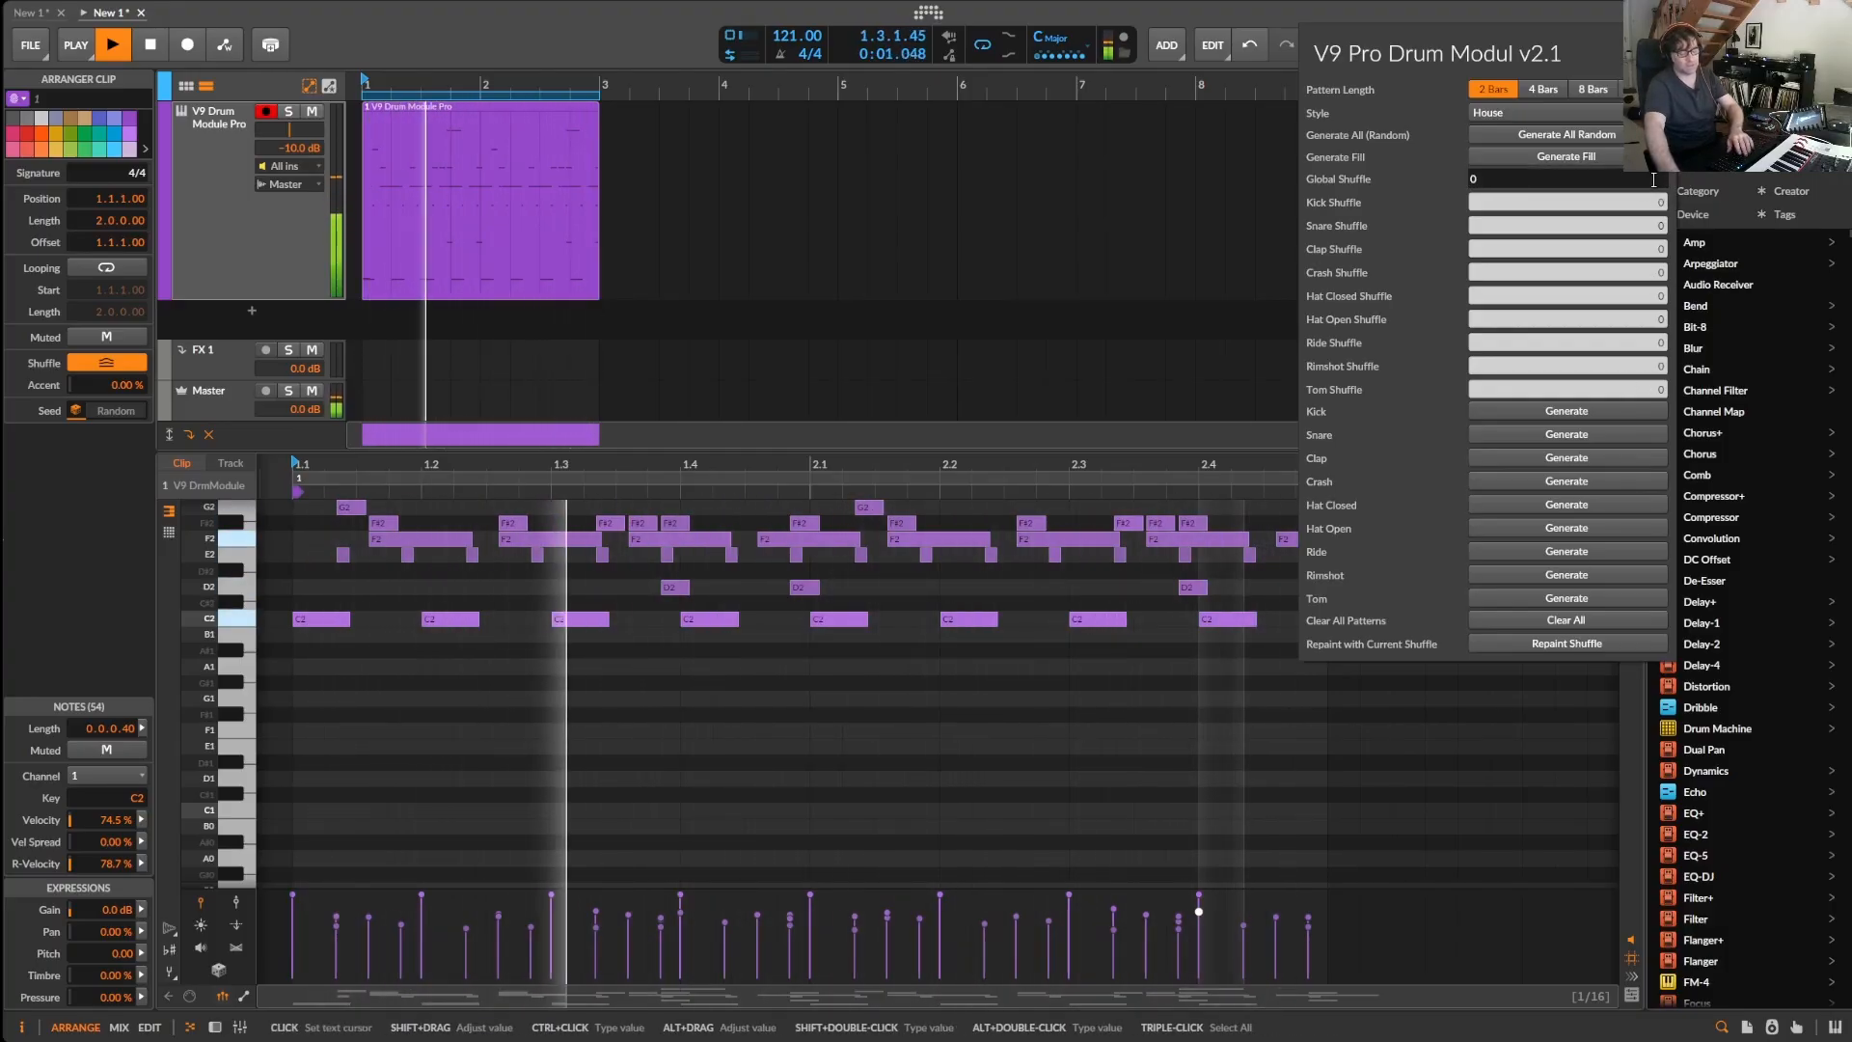
{"action": "key", "text": "Escape"}
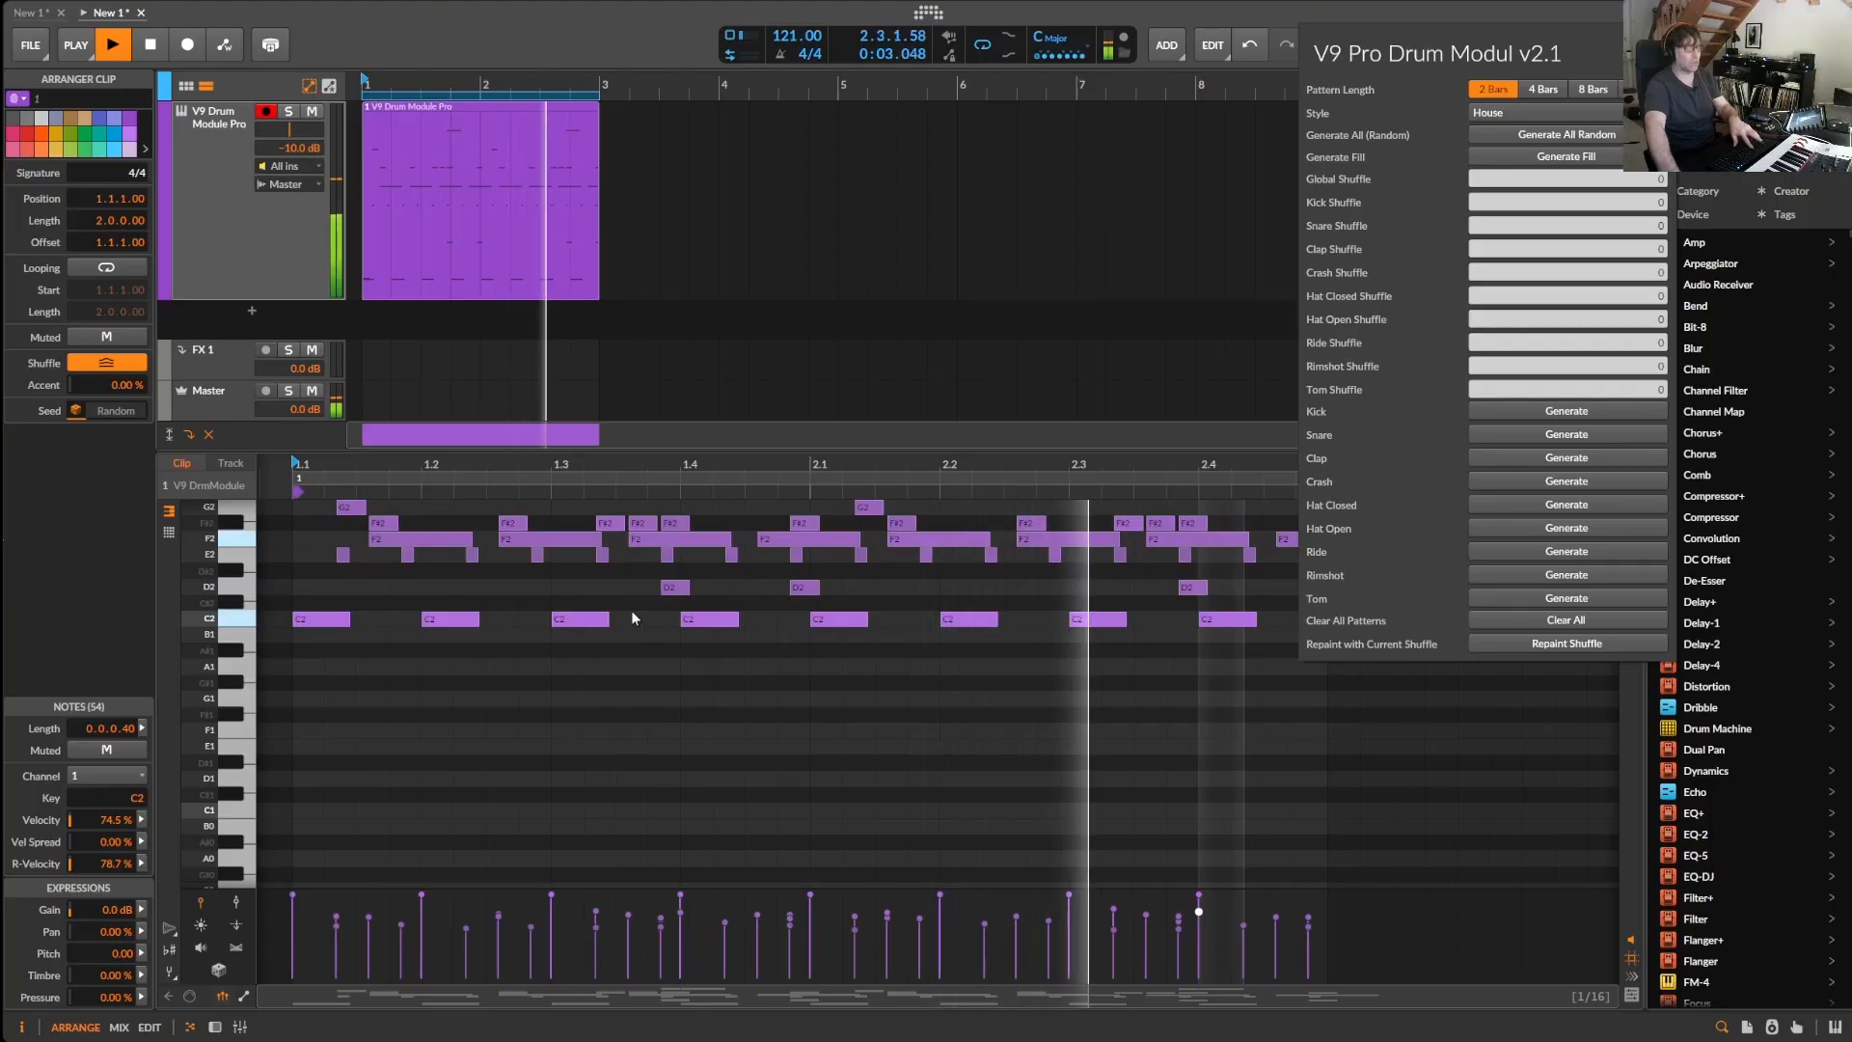
{"action": "left_click", "coordinate": [725, 663]}
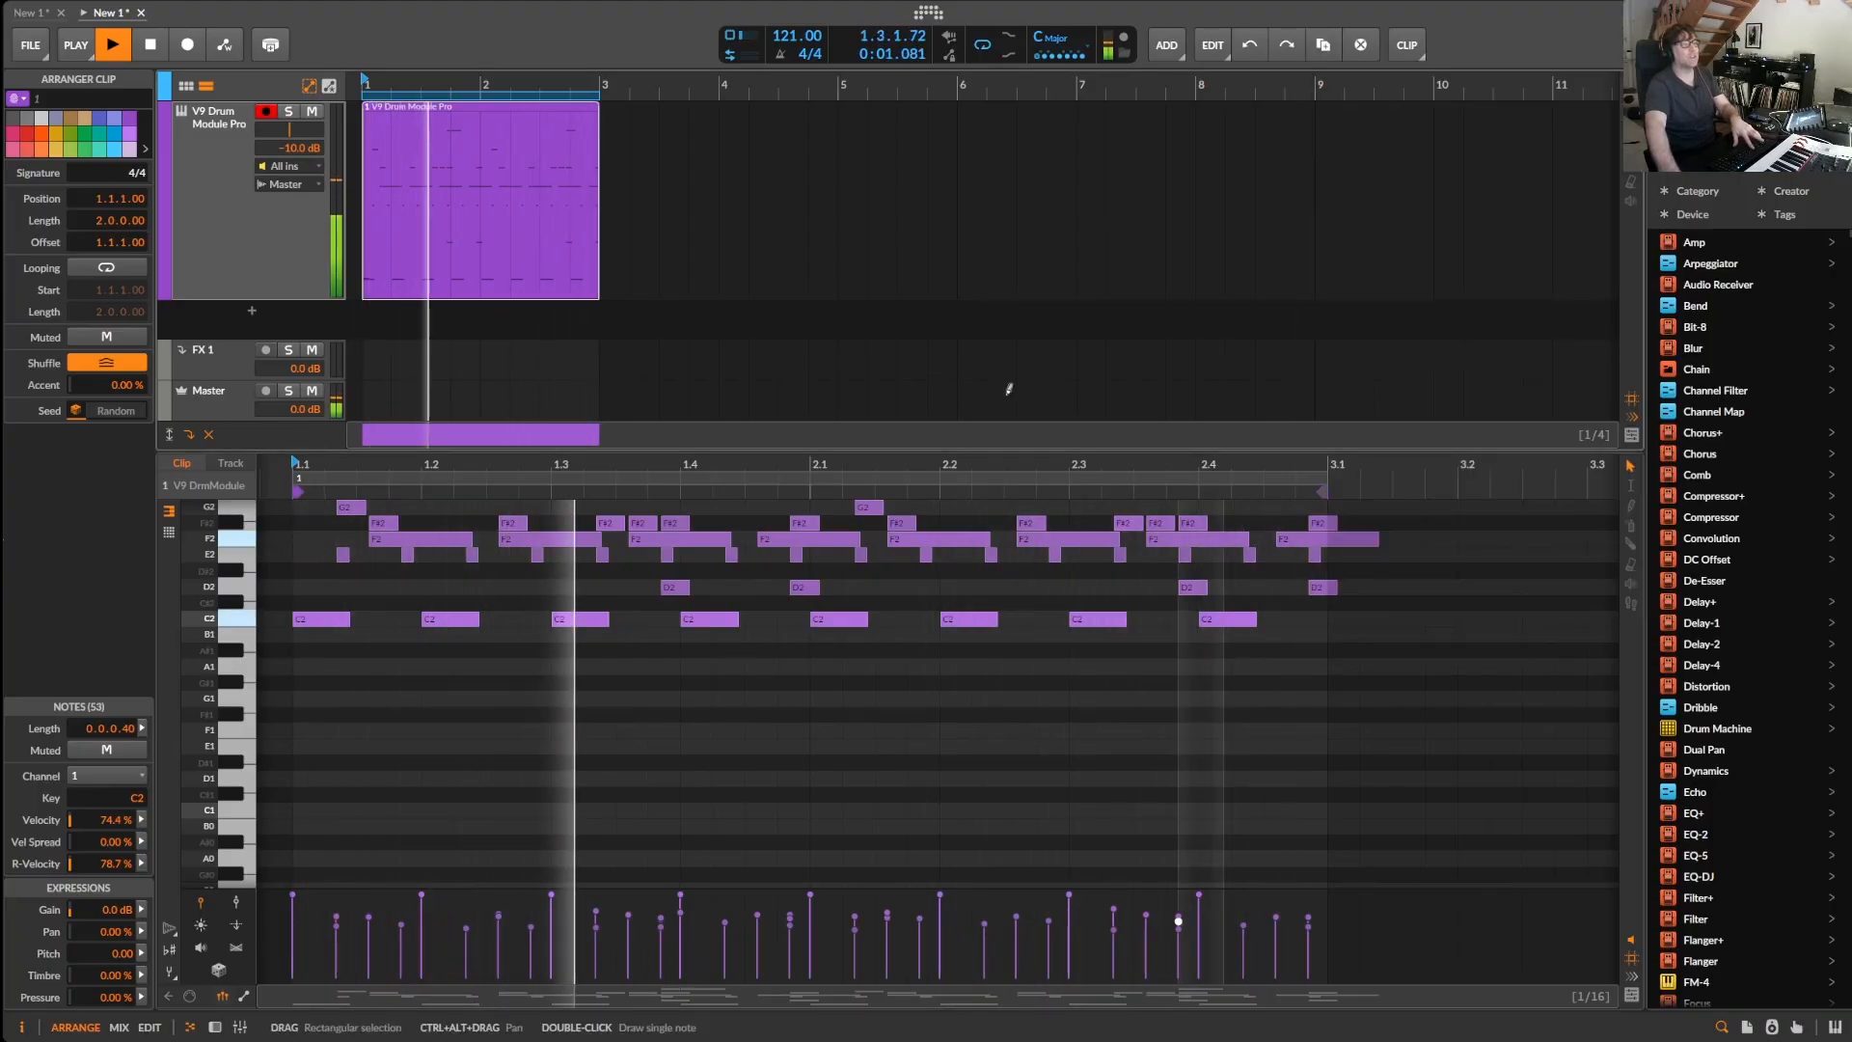
{"action": "left_click", "coordinate": [1578, 4]}
{"action": "left_click", "coordinate": [1578, 4]}
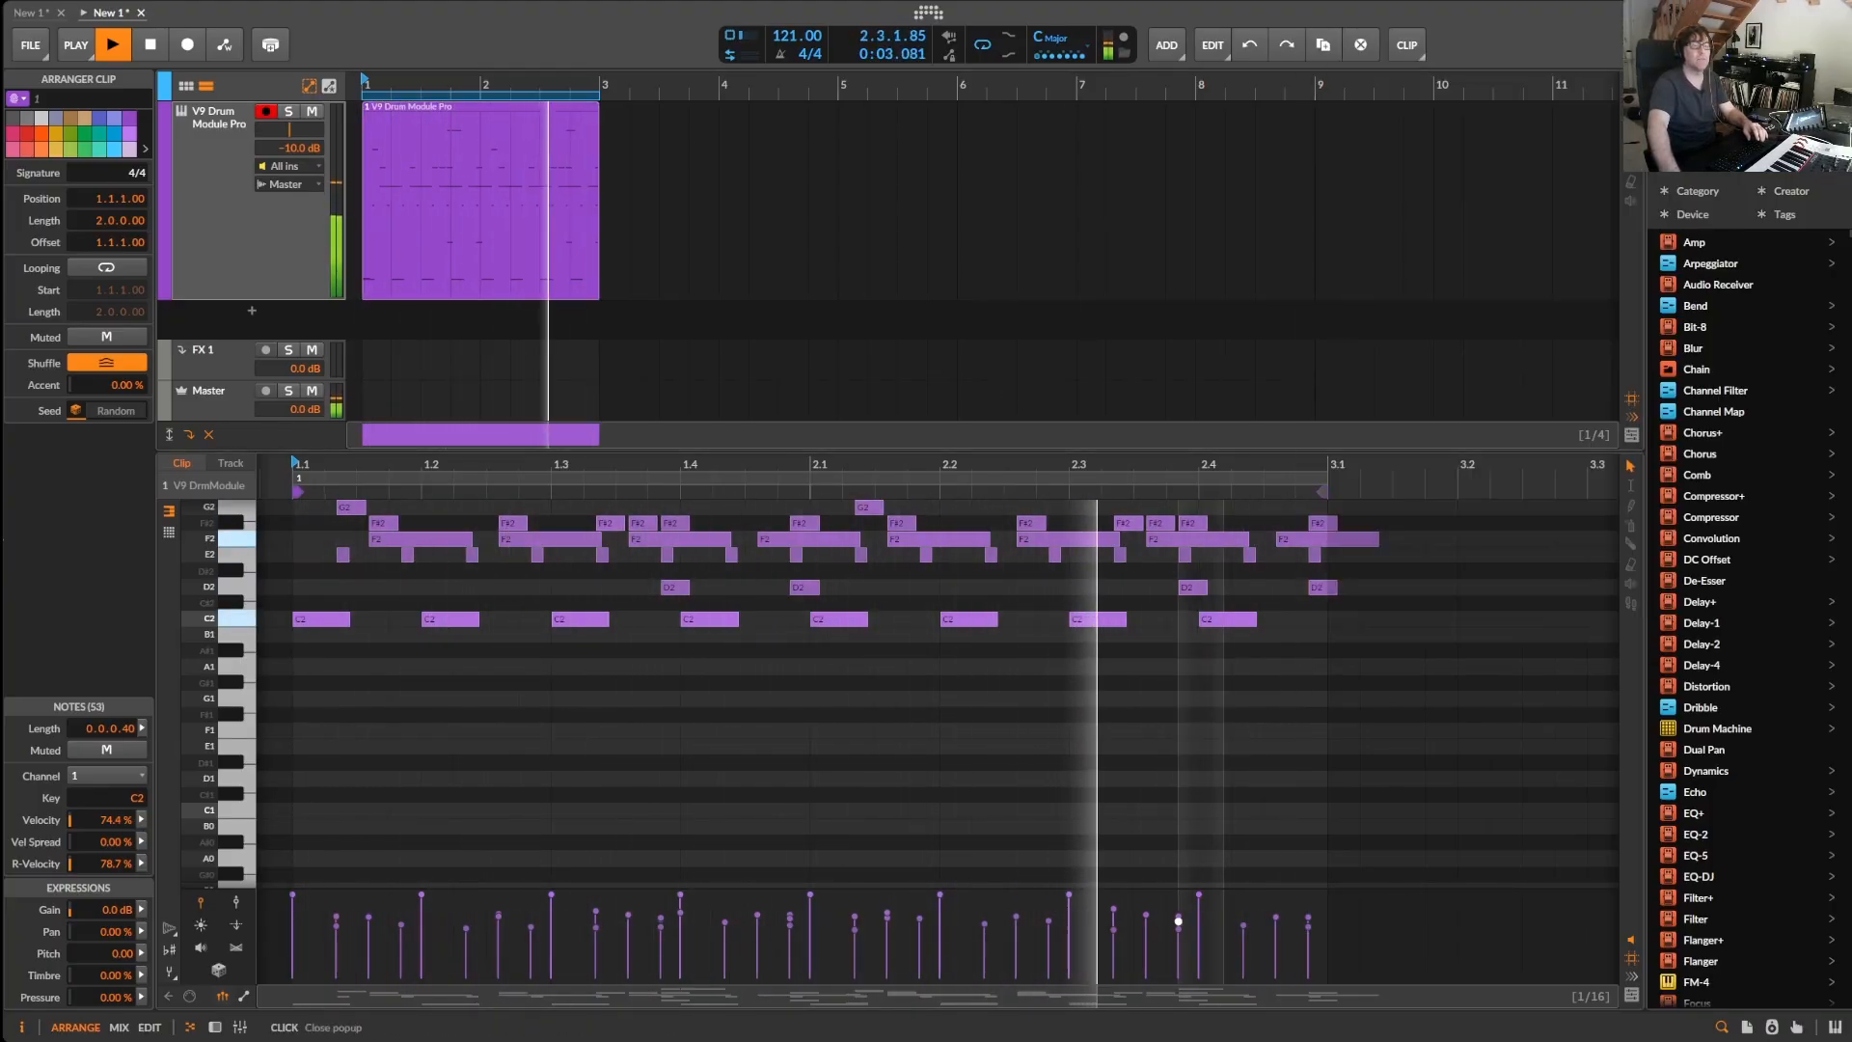
{"action": "left_click", "coordinate": [1578, 4]}
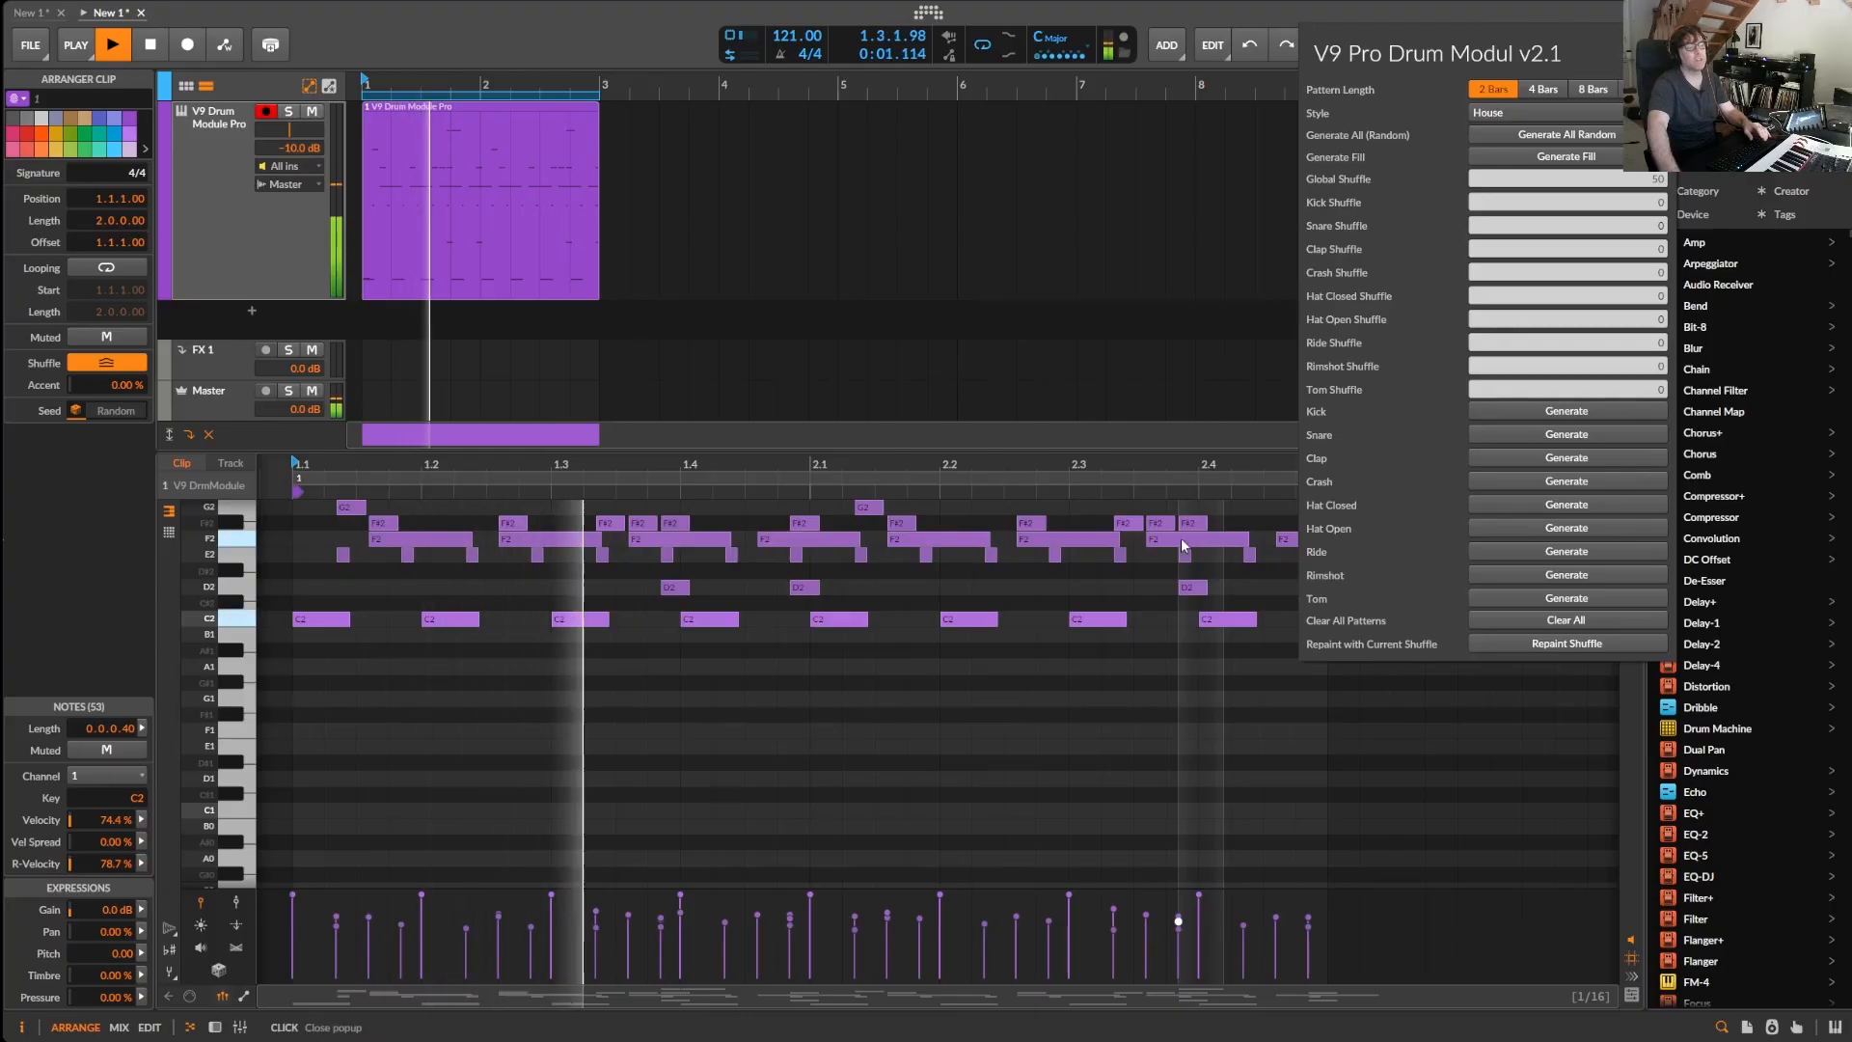
{"action": "left_click", "coordinate": [1160, 616]}
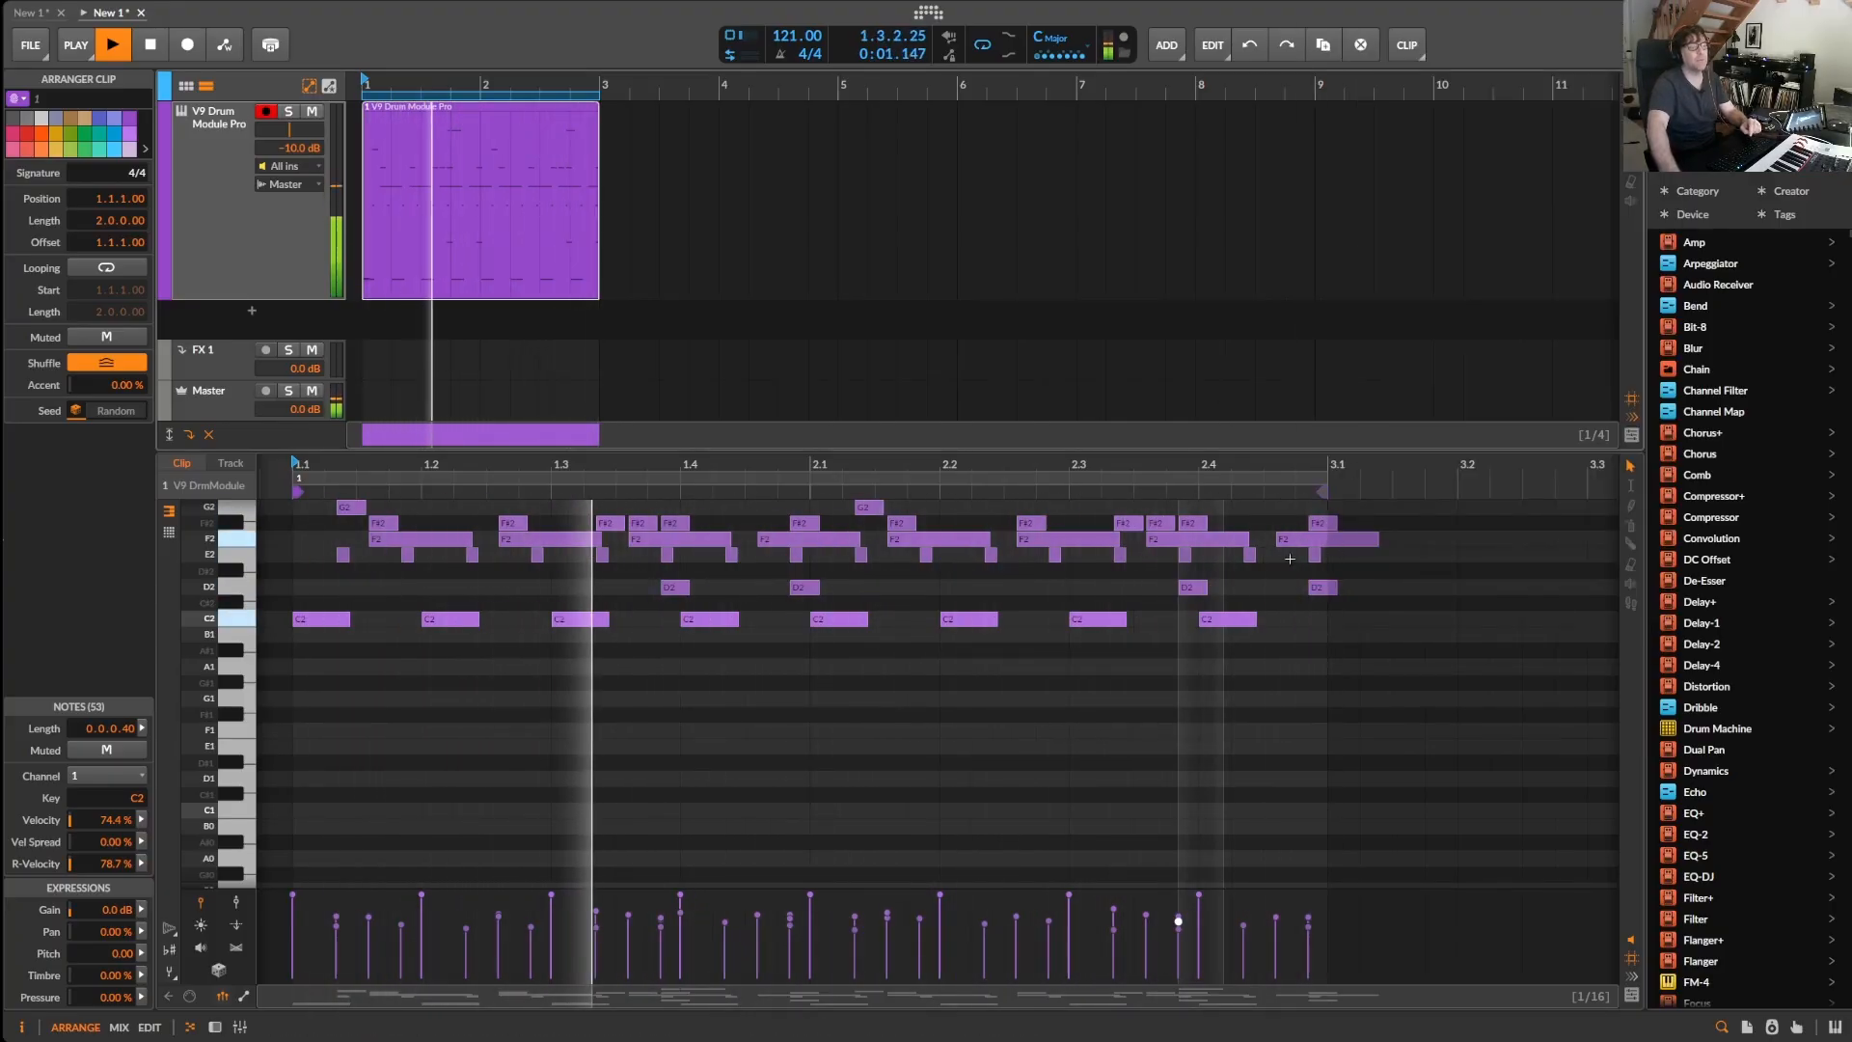
- Reset the Global Shuffle to 0, clear all patterns from the clip and stop playback
{"action": "left_click", "coordinate": [1663, 12]}
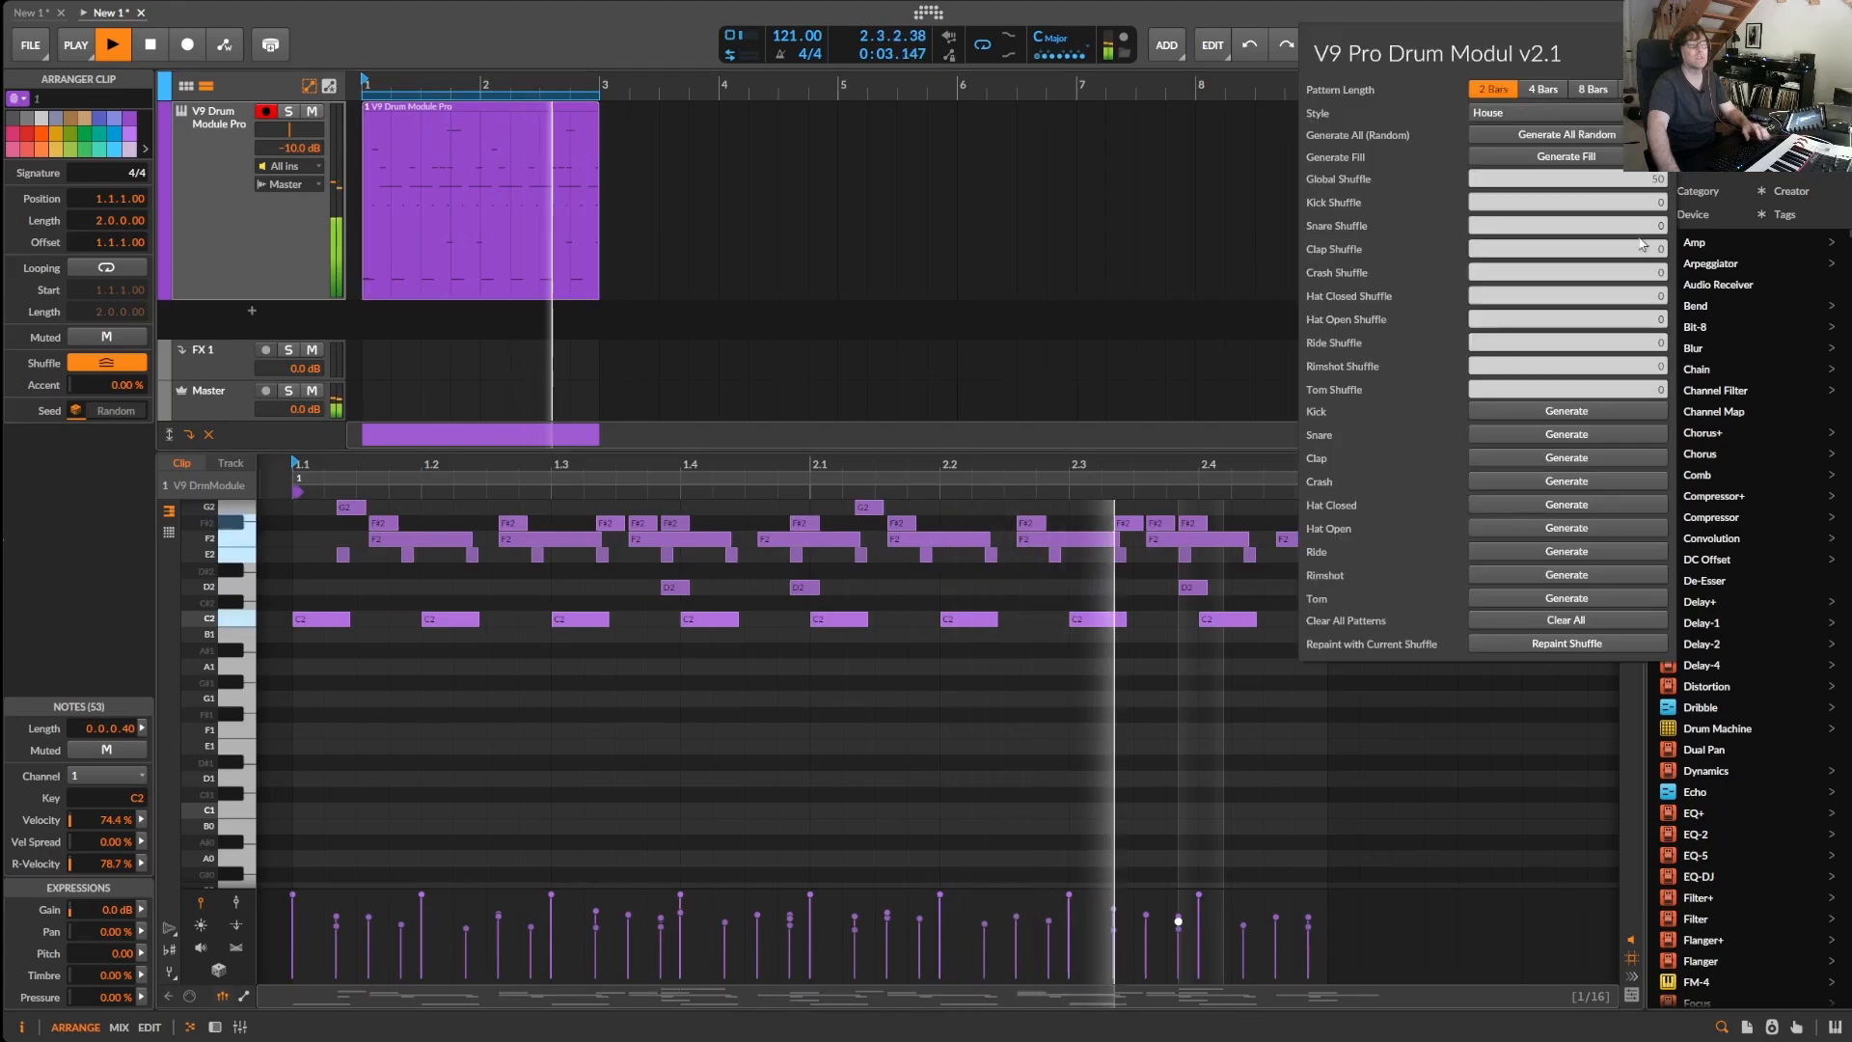
{"action": "left_click", "coordinate": [1570, 619]}
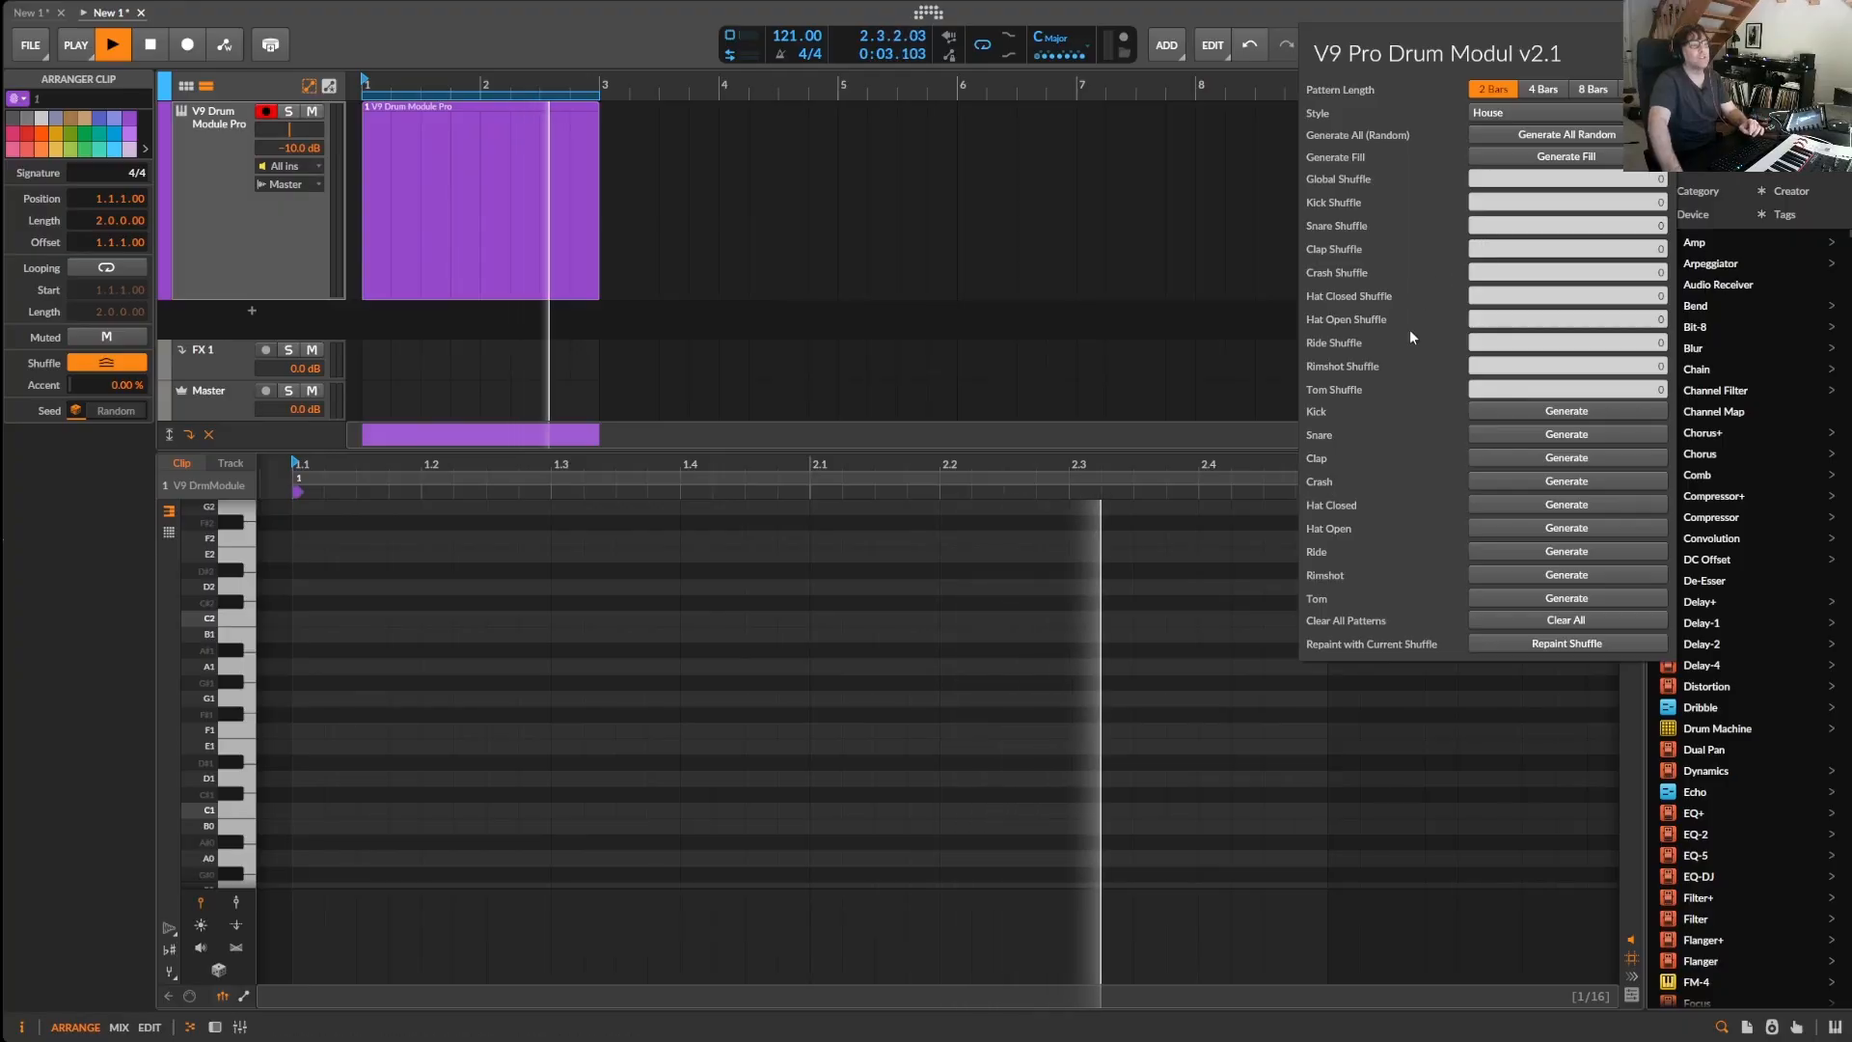
{"action": "key", "text": "space"}
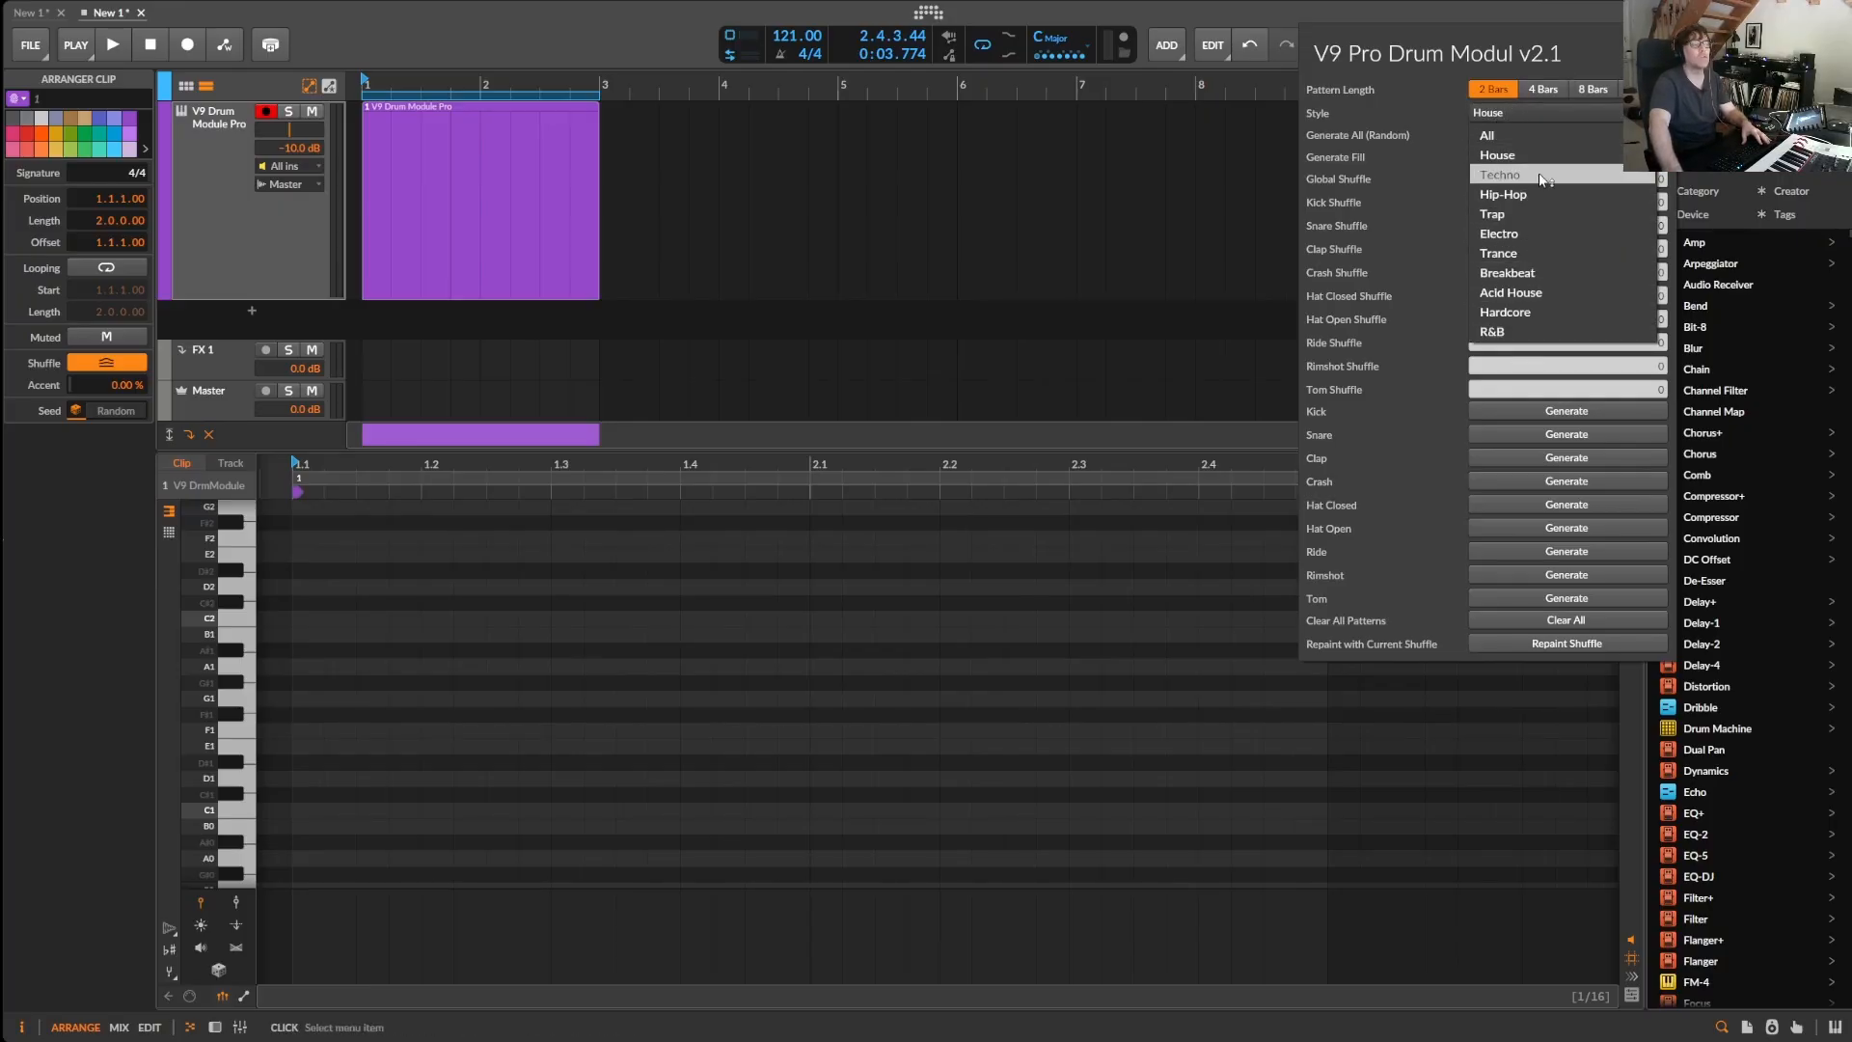
- Switch the style to Techno and generate kick, clap and snare patterns during playback, regenerating the snare for another variation
{"action": "left_click", "coordinate": [1572, 408]}
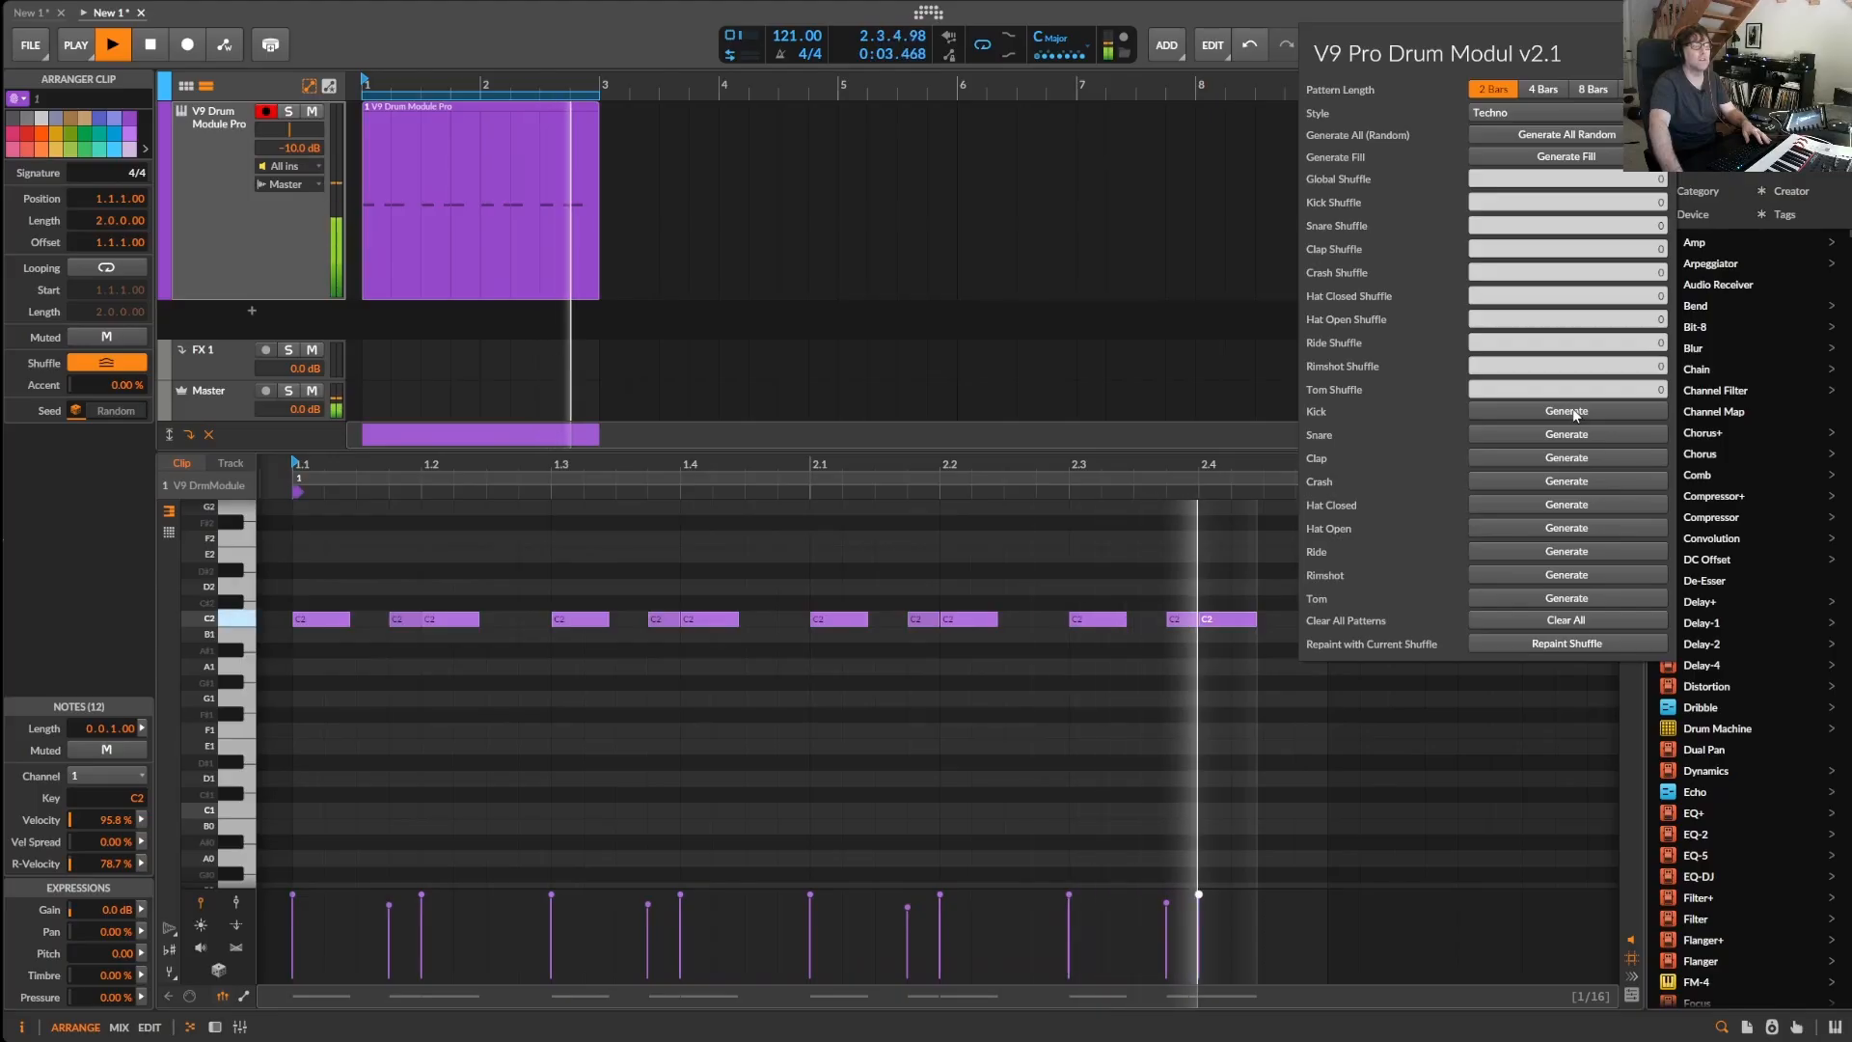
{"action": "left_click", "coordinate": [1569, 459]}
{"action": "left_click", "coordinate": [1576, 436]}
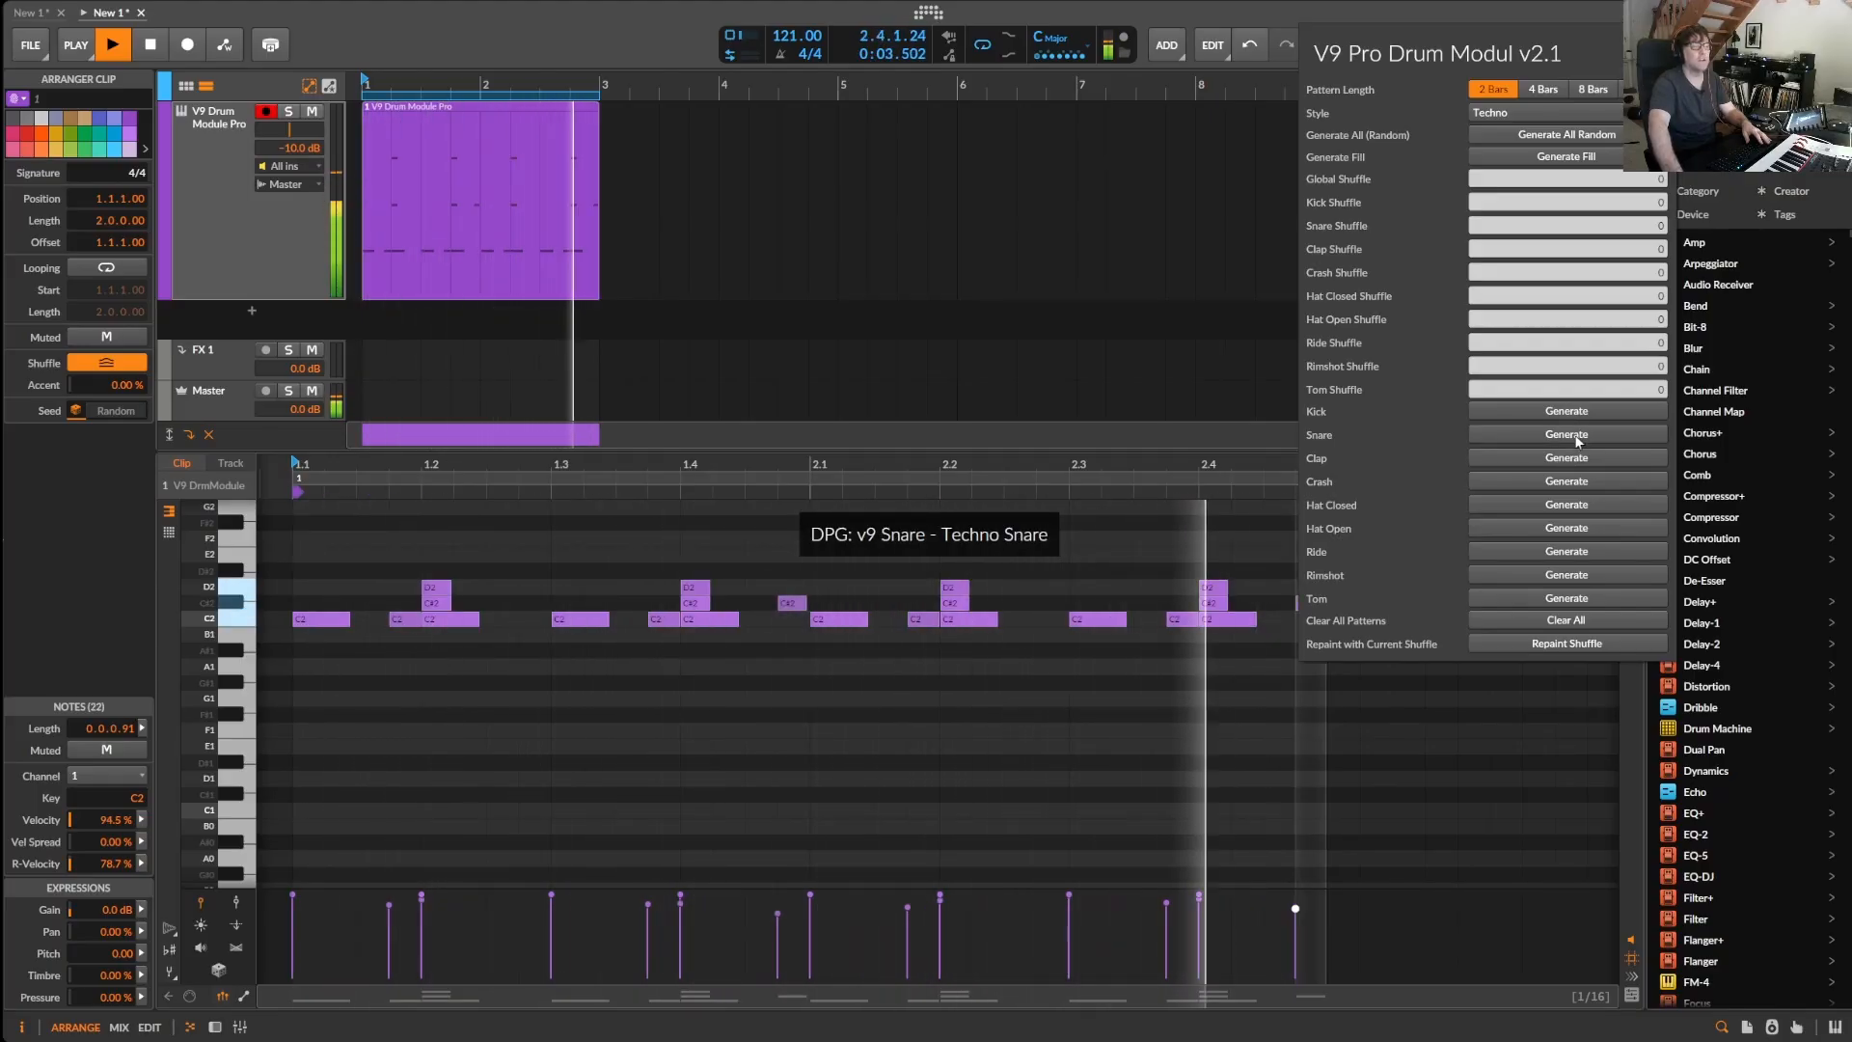
{"action": "left_click", "coordinate": [1576, 435]}
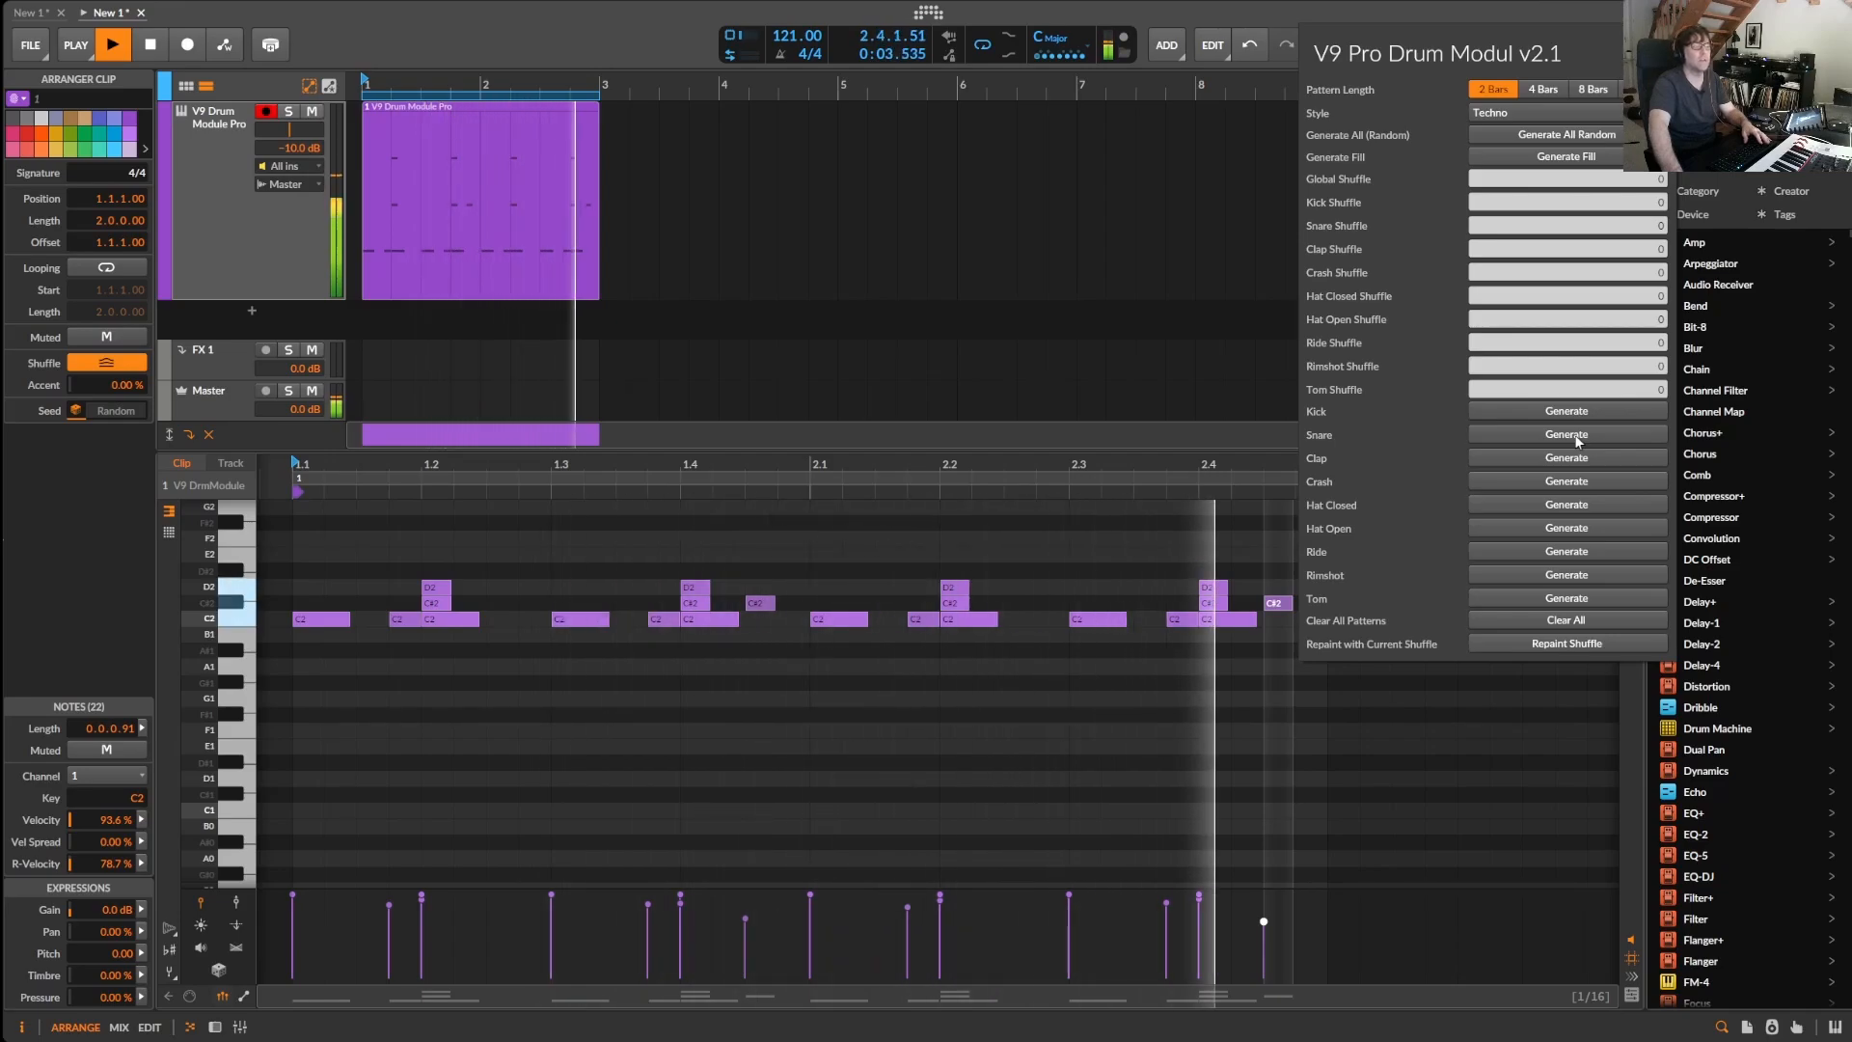
- Generate Techno tom and closed hat patterns twice each for different variations, and add an open hat pattern
{"action": "left_click", "coordinate": [1555, 597]}
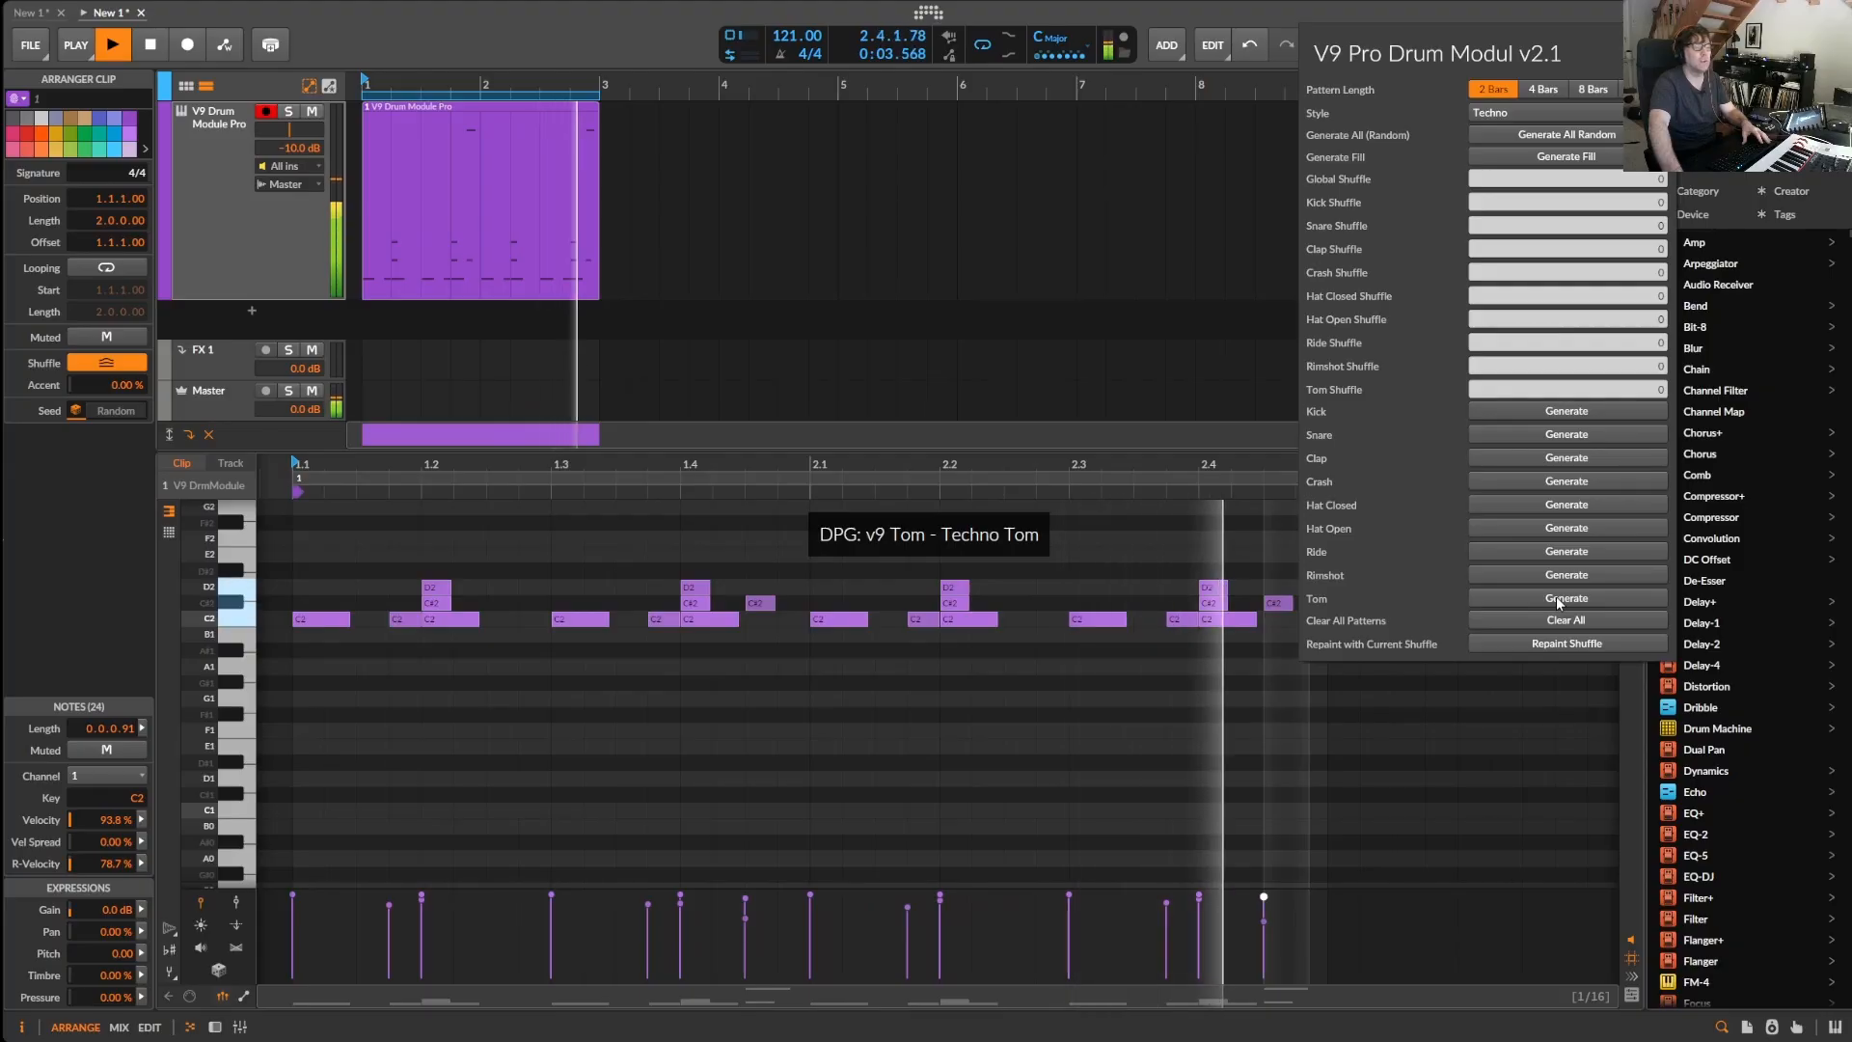
{"action": "left_click", "coordinate": [1554, 596]}
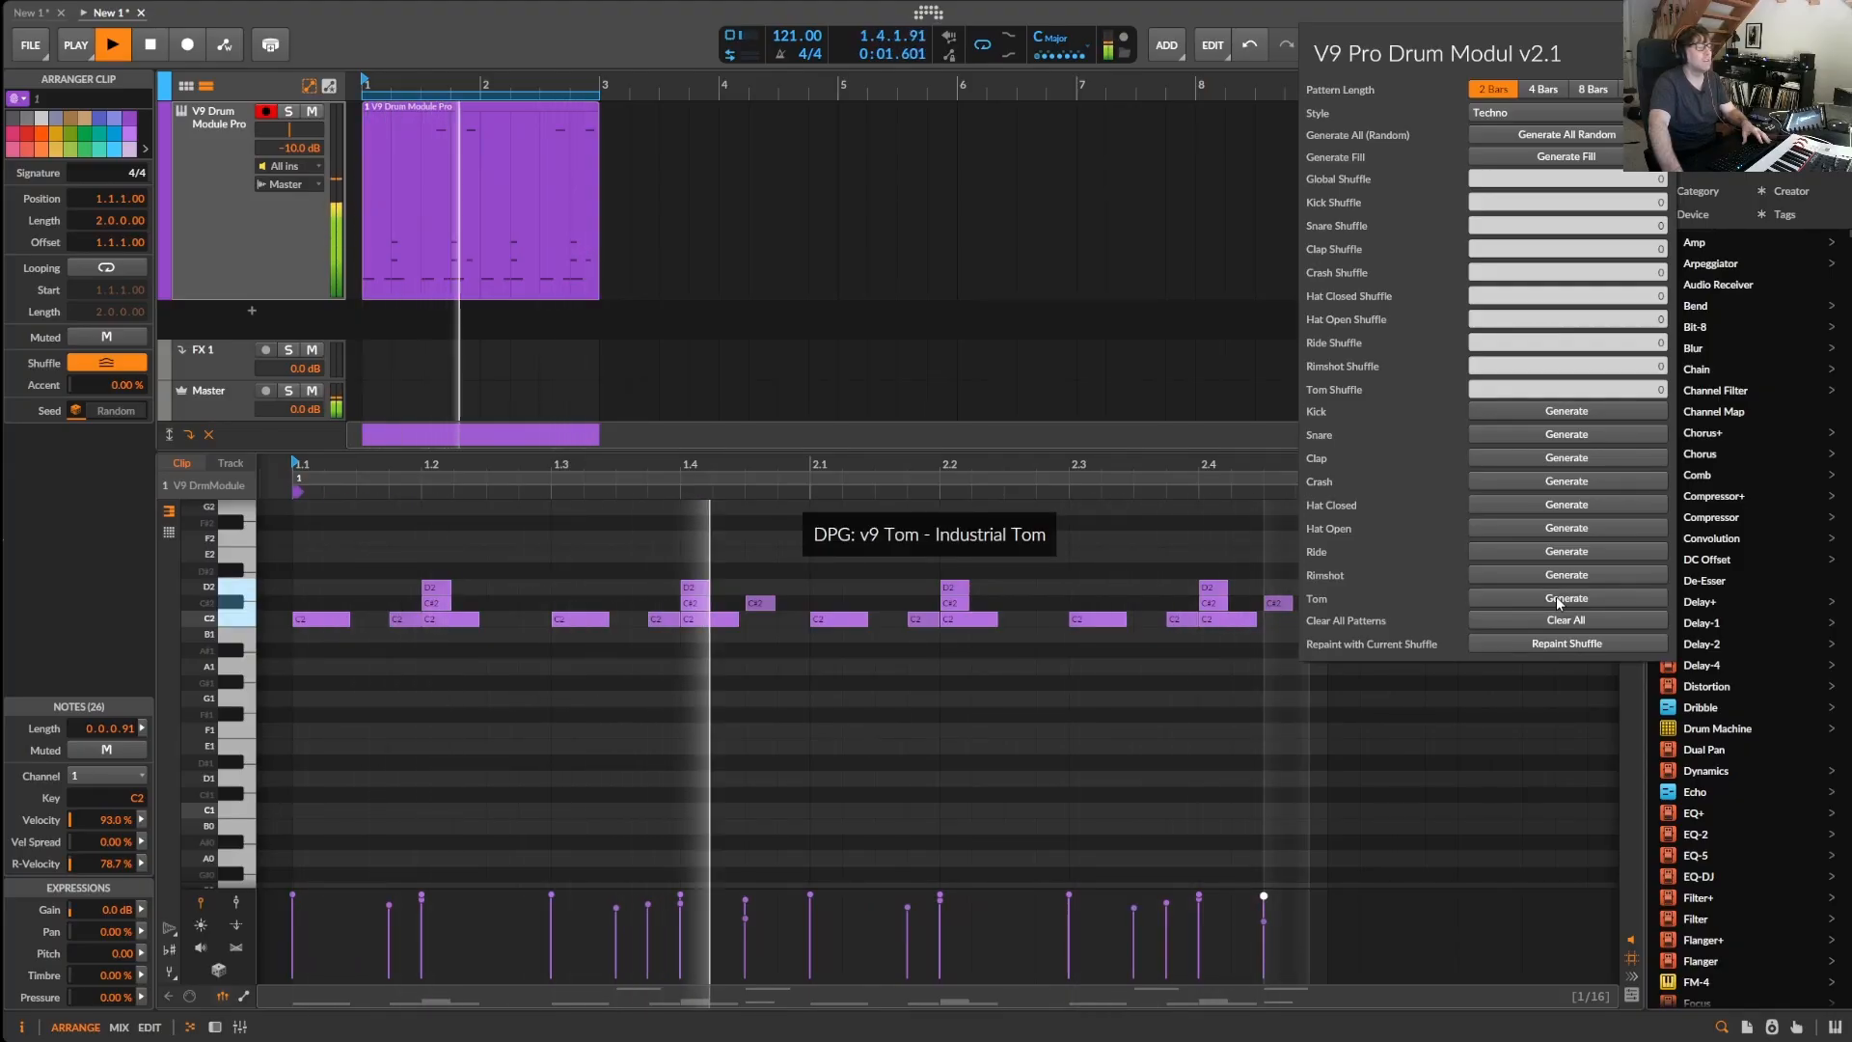
{"action": "left_click", "coordinate": [1041, 525]}
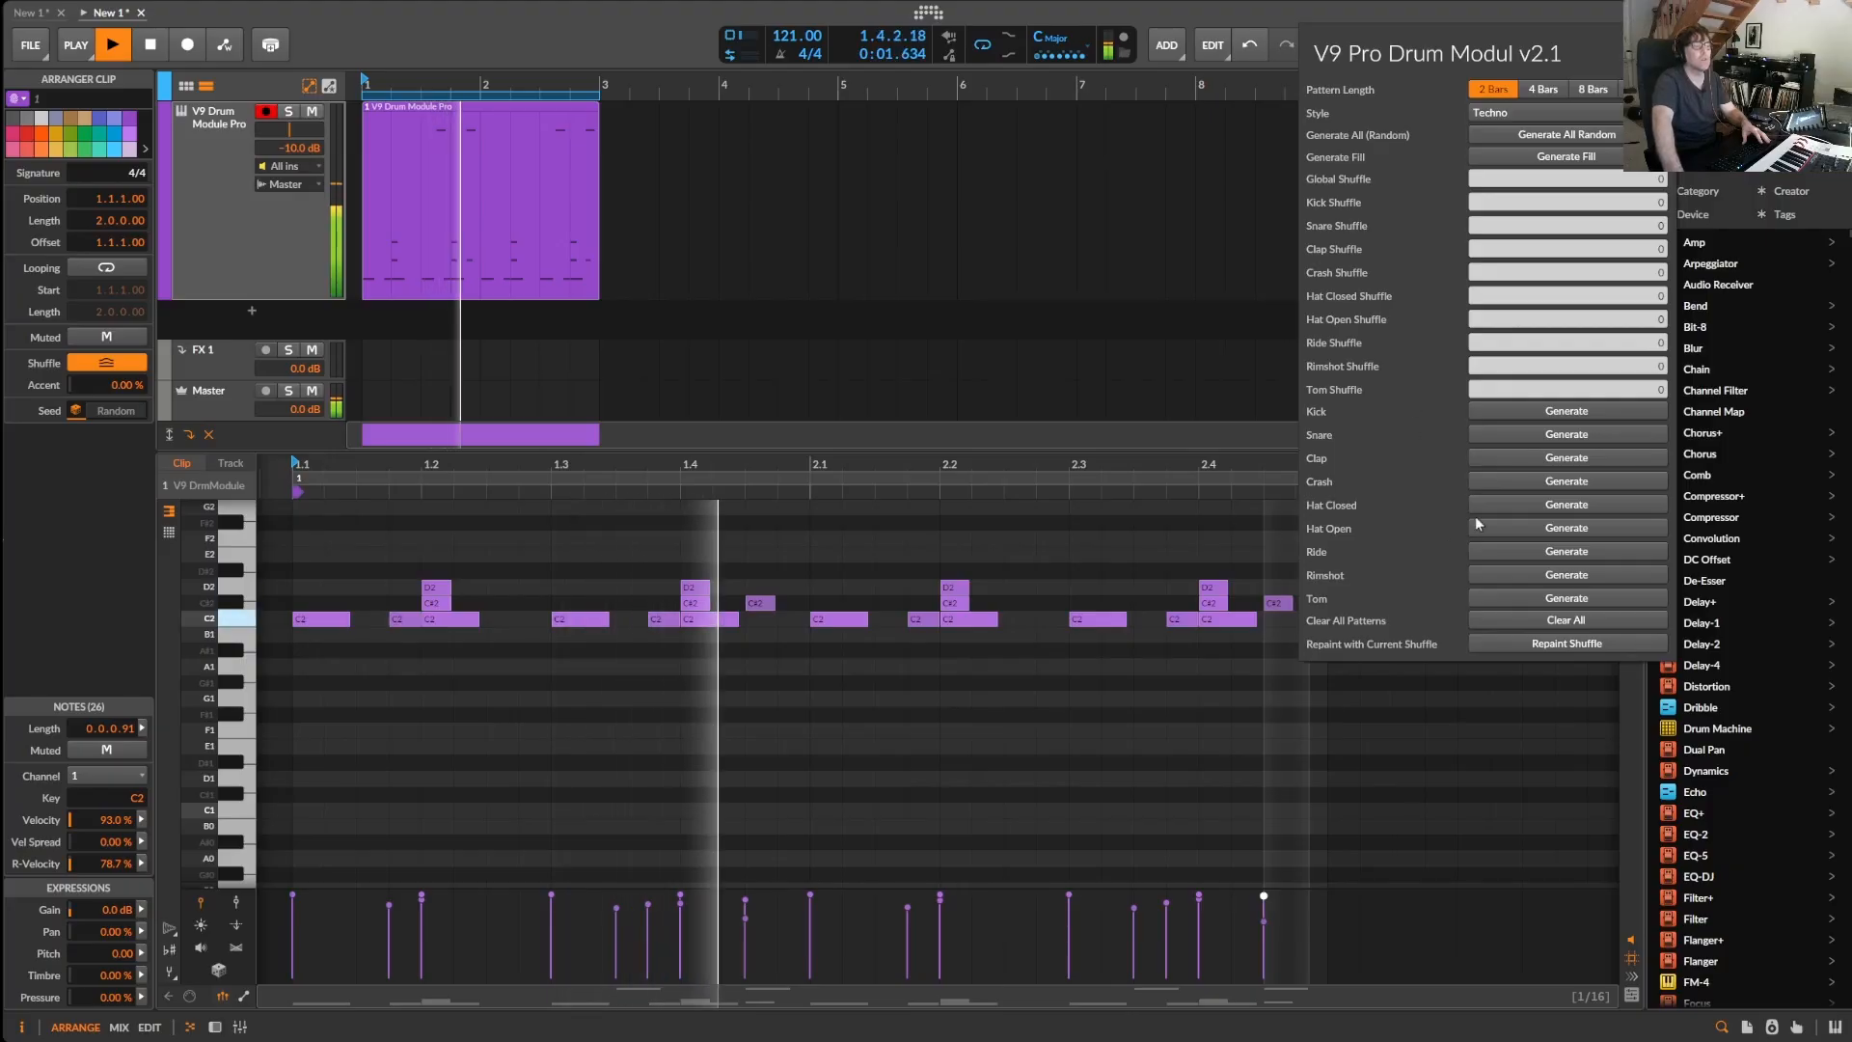
{"action": "left_click", "coordinate": [1546, 507]}
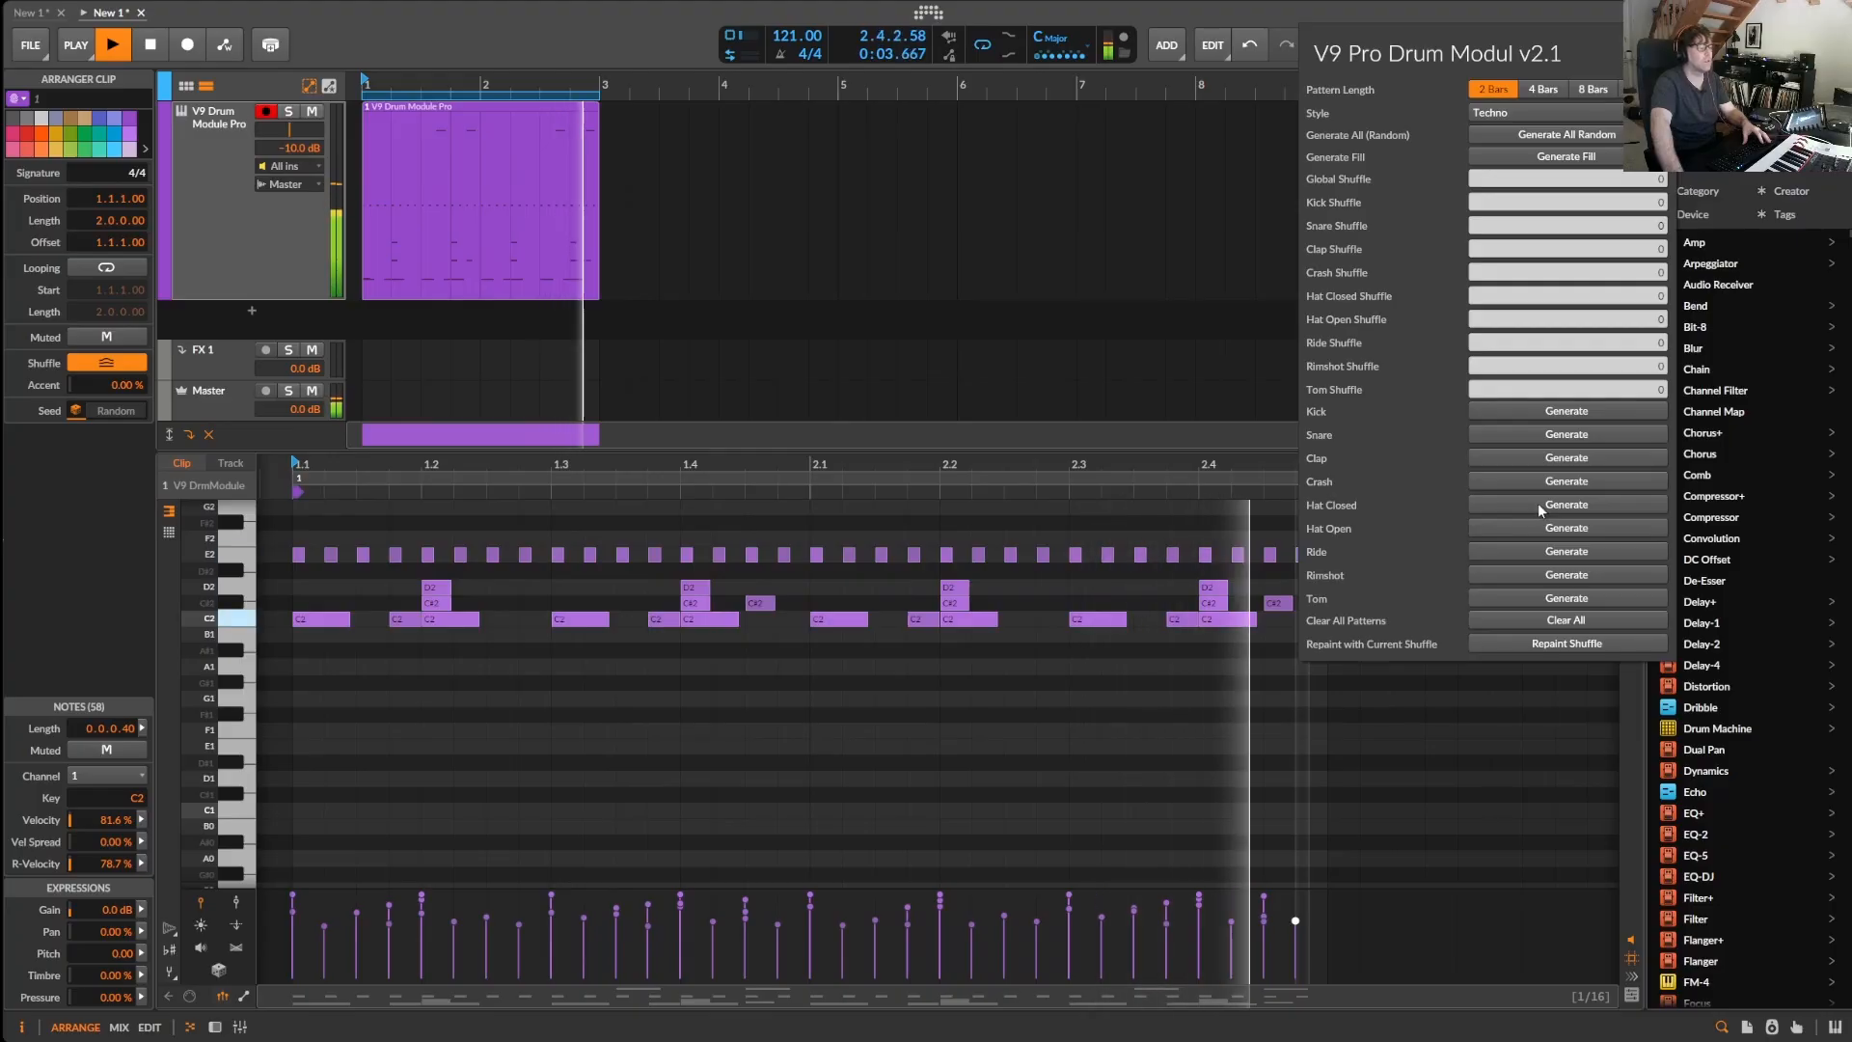
{"action": "left_click", "coordinate": [1541, 507]}
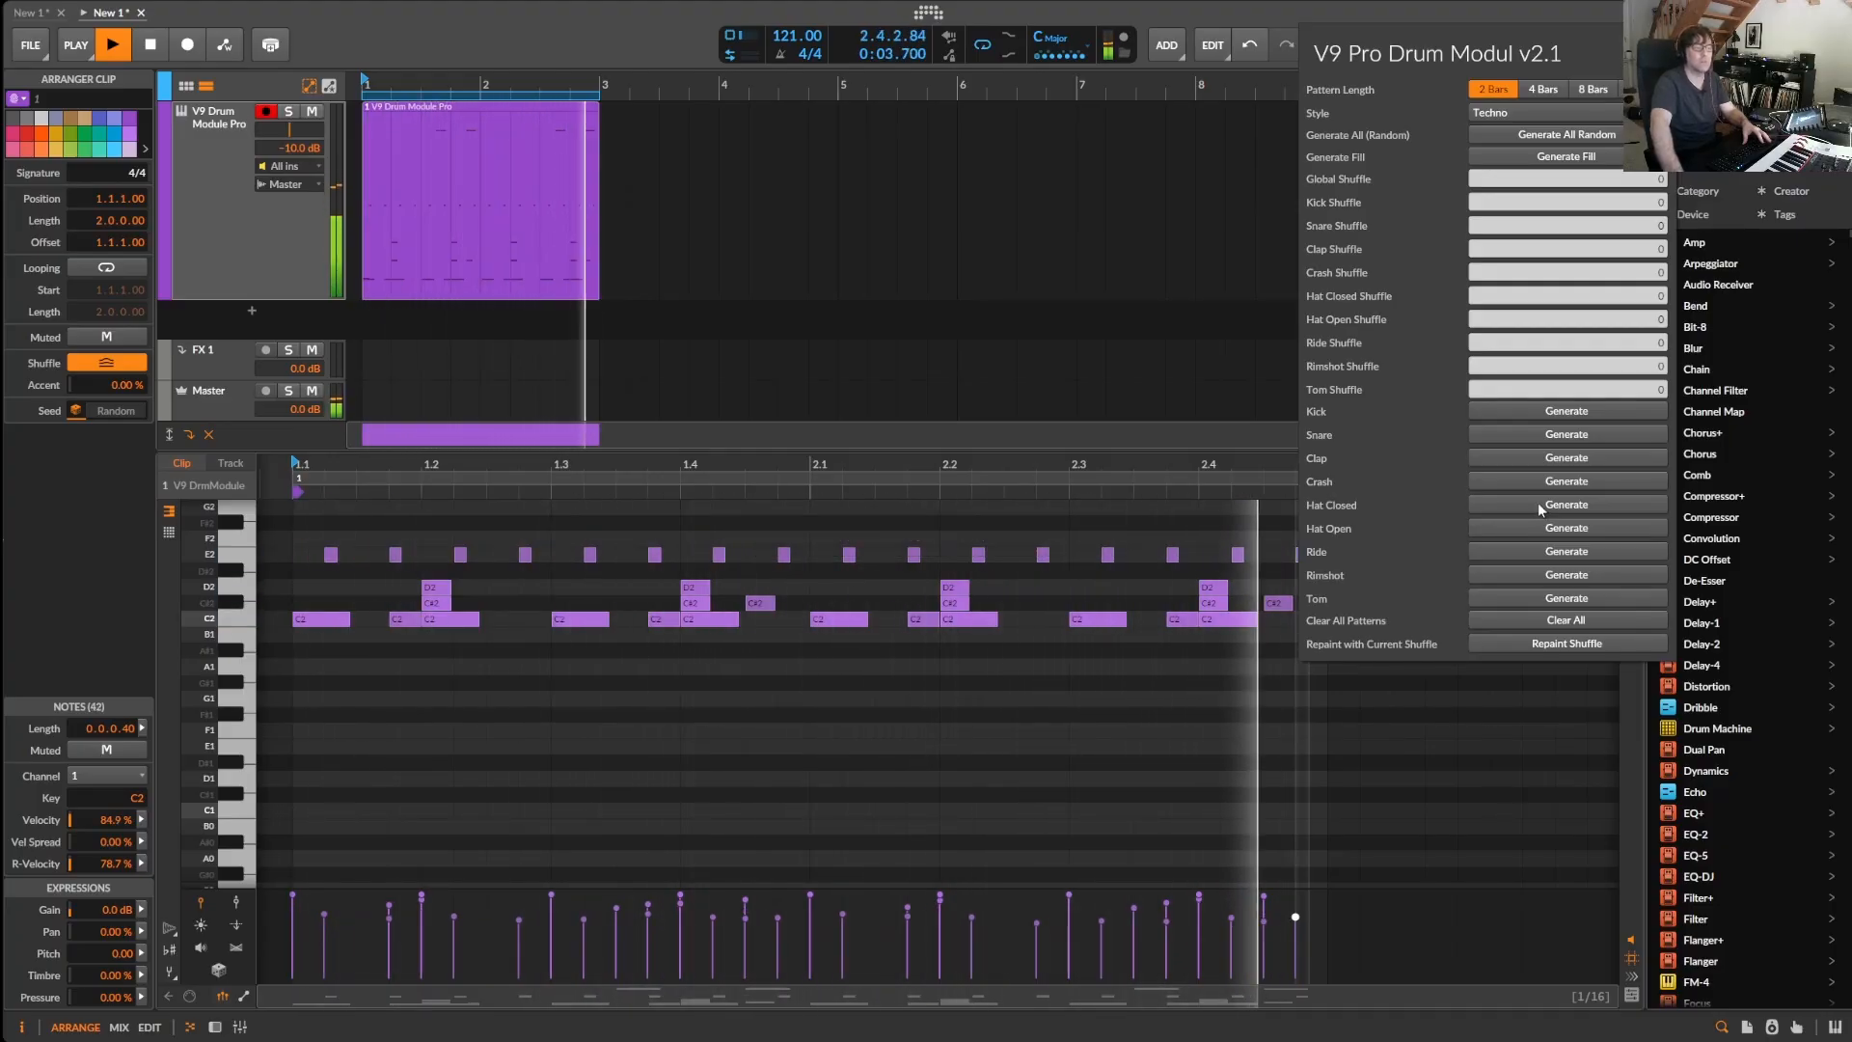
{"action": "left_click", "coordinate": [1546, 530]}
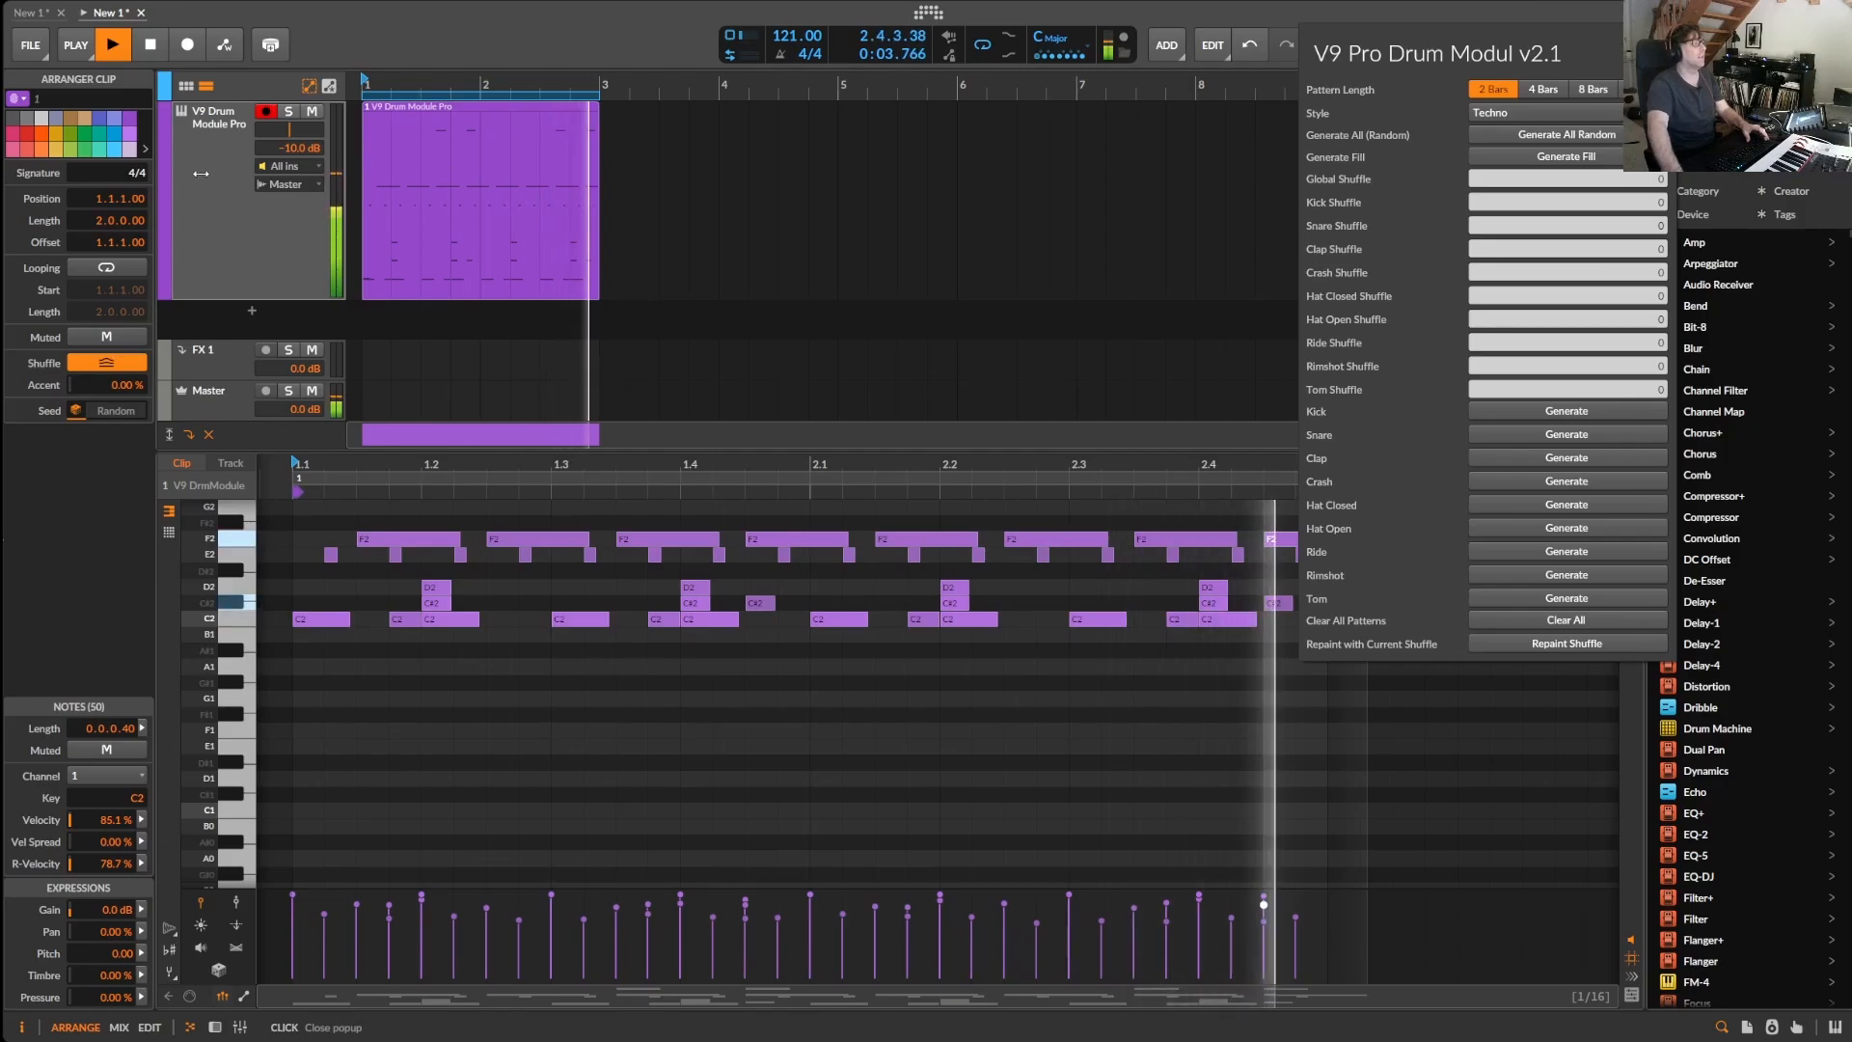
- View the drum module track in the mixer, return to the arrangement and reopen the drum pattern generator's controls
{"action": "key", "text": "alt+2"}
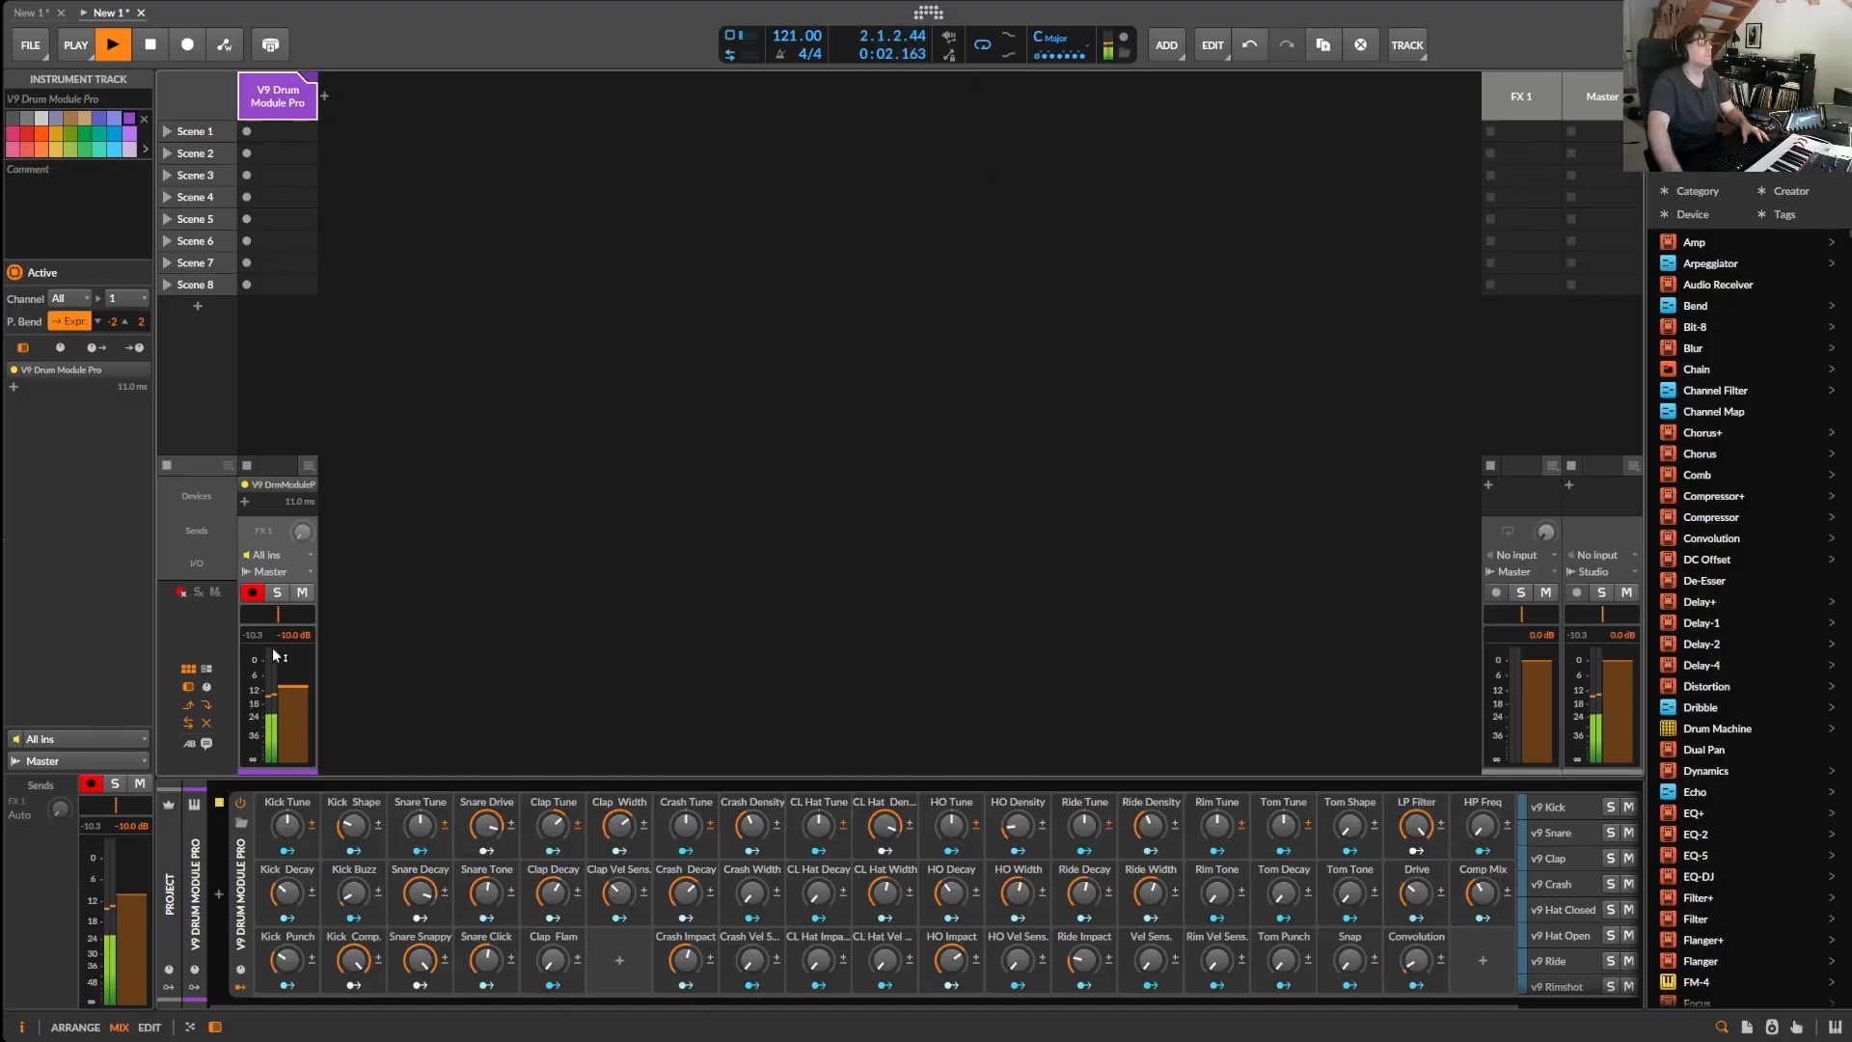
{"action": "left_click", "coordinate": [87, 1029]}
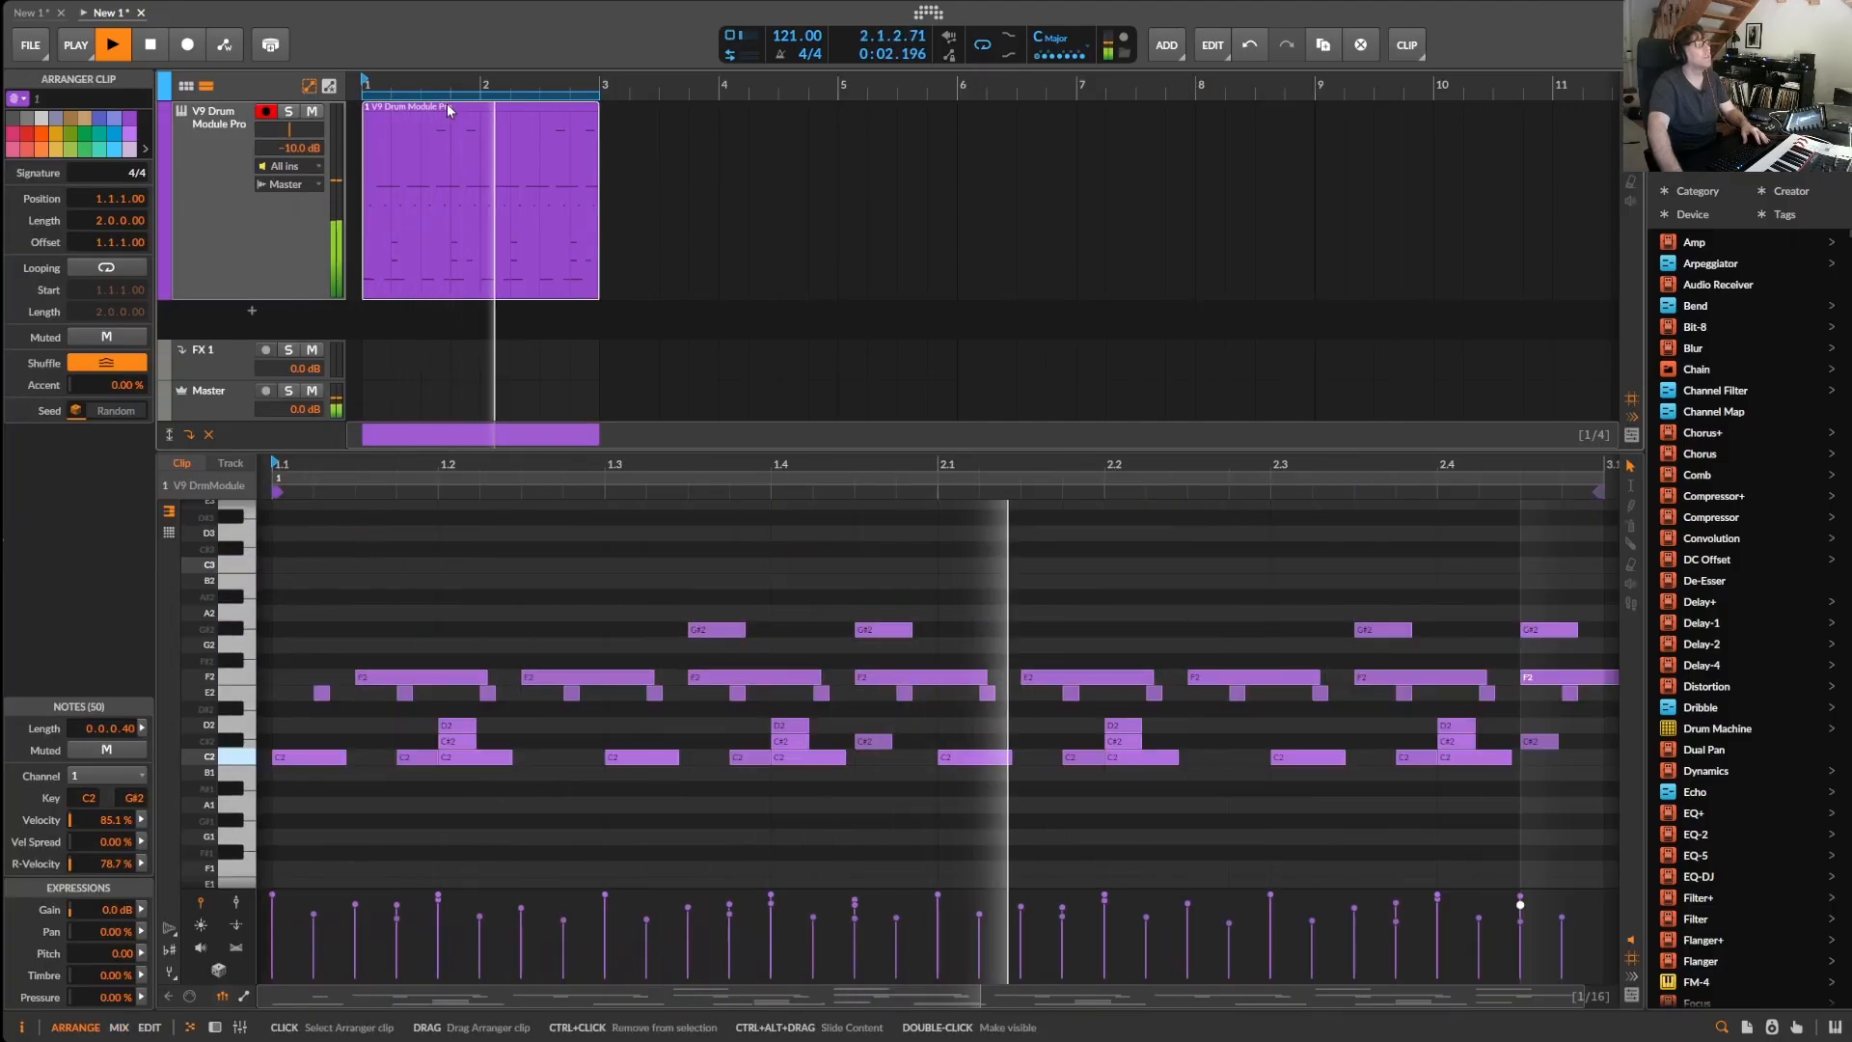
{"action": "left_click", "coordinate": [1669, 13]}
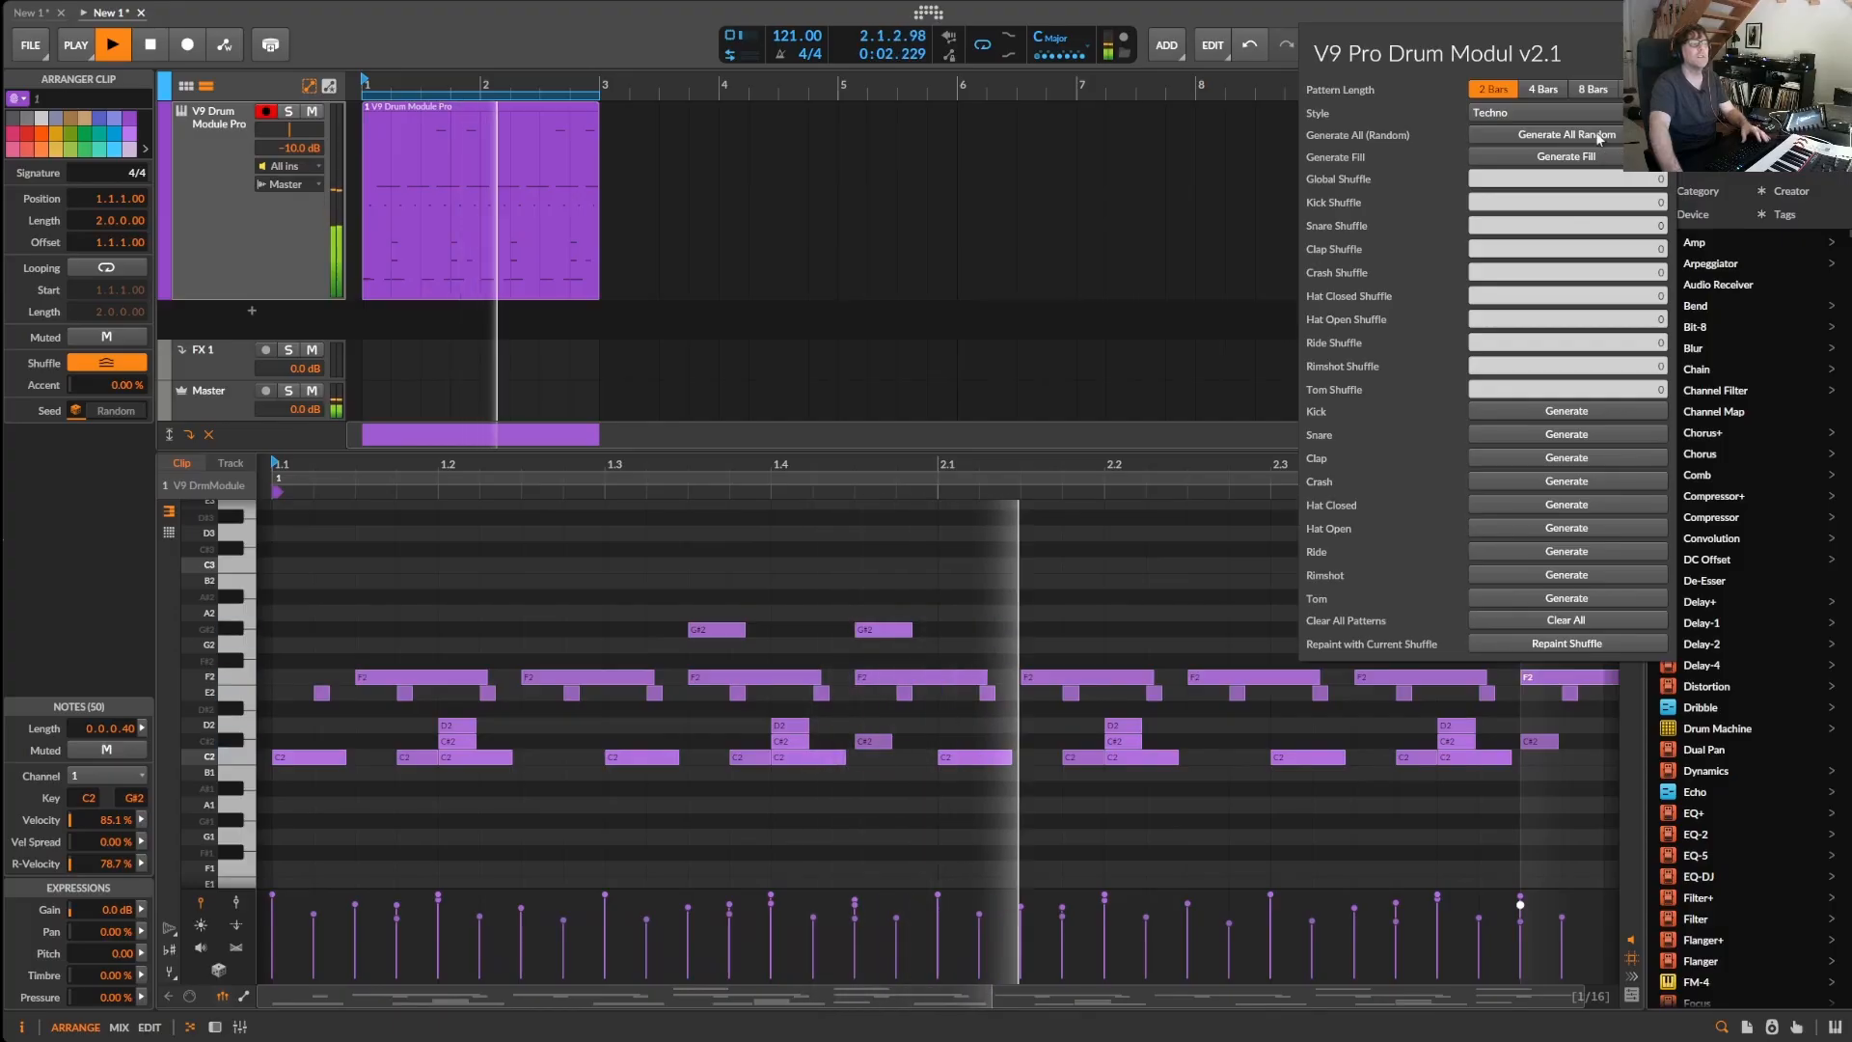
- Regenerate the Techno kick pattern until it uses the Jeff Mills Techno variation, and add a Techno Ride pattern
{"action": "left_click", "coordinate": [1557, 412]}
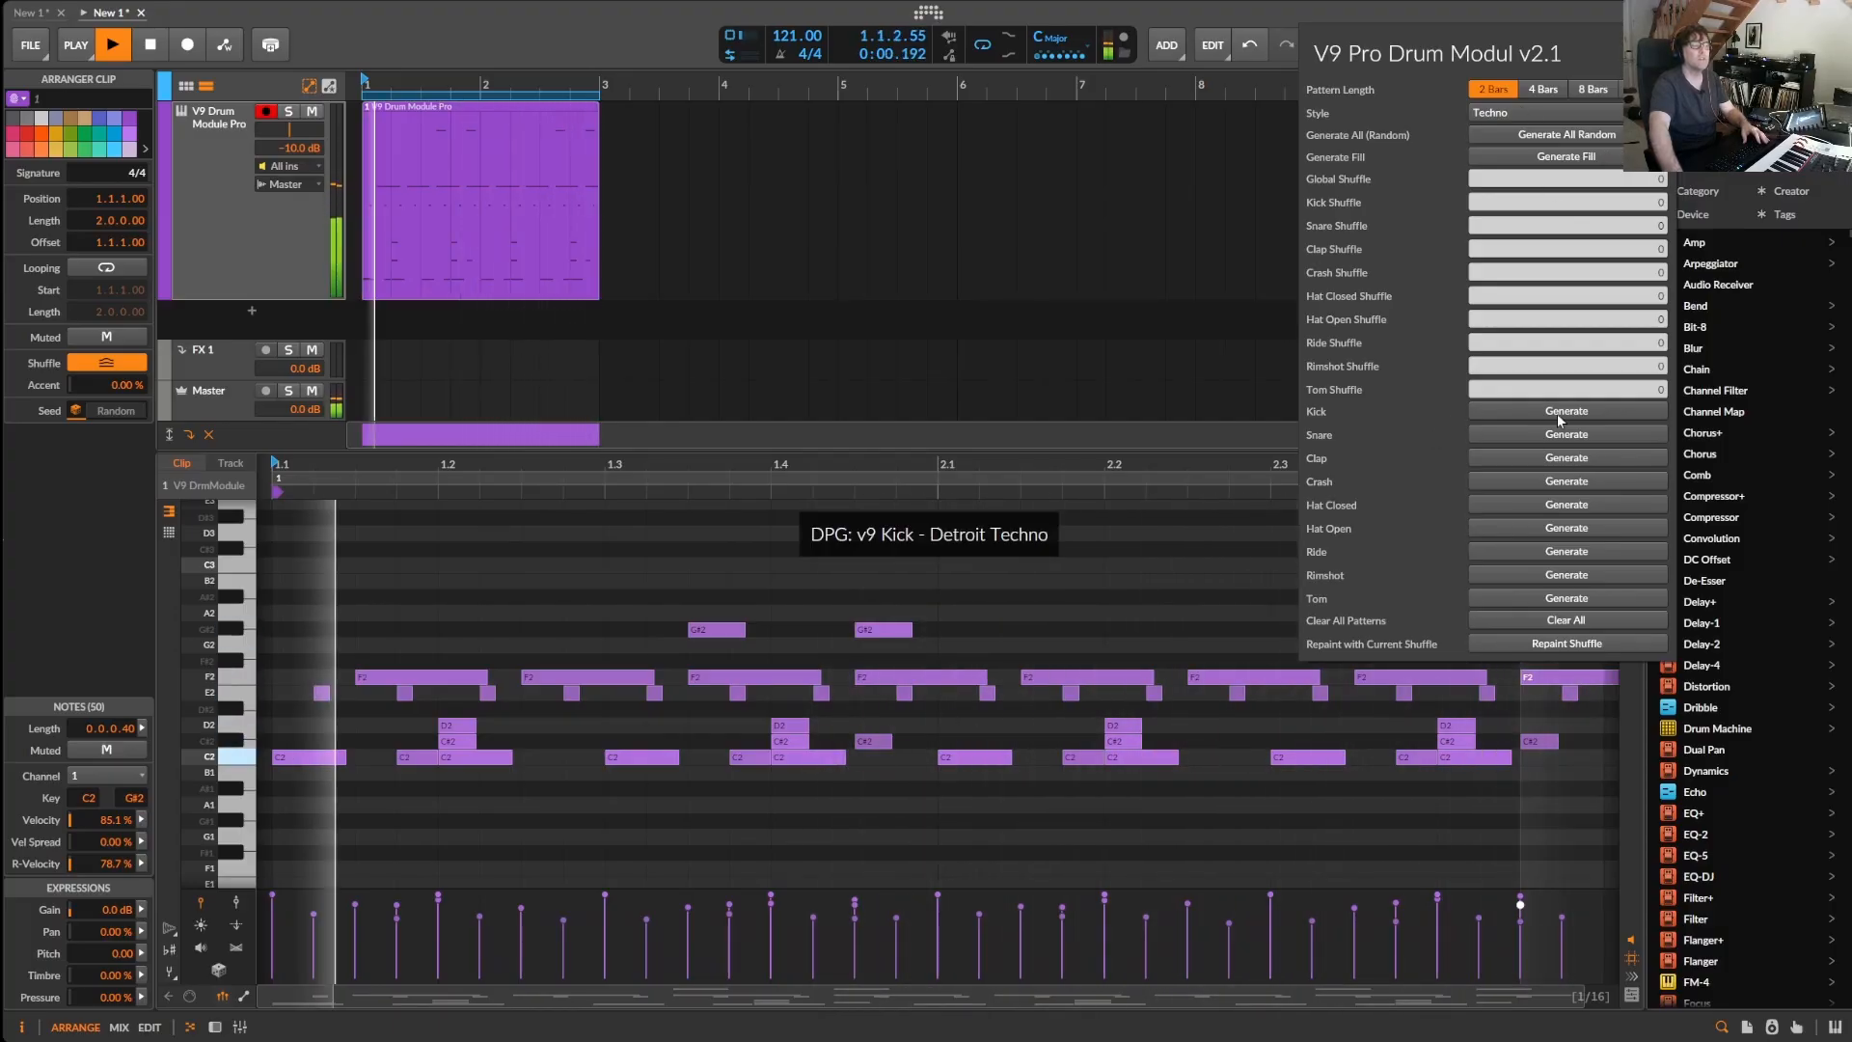
{"action": "left_click", "coordinate": [1558, 411]}
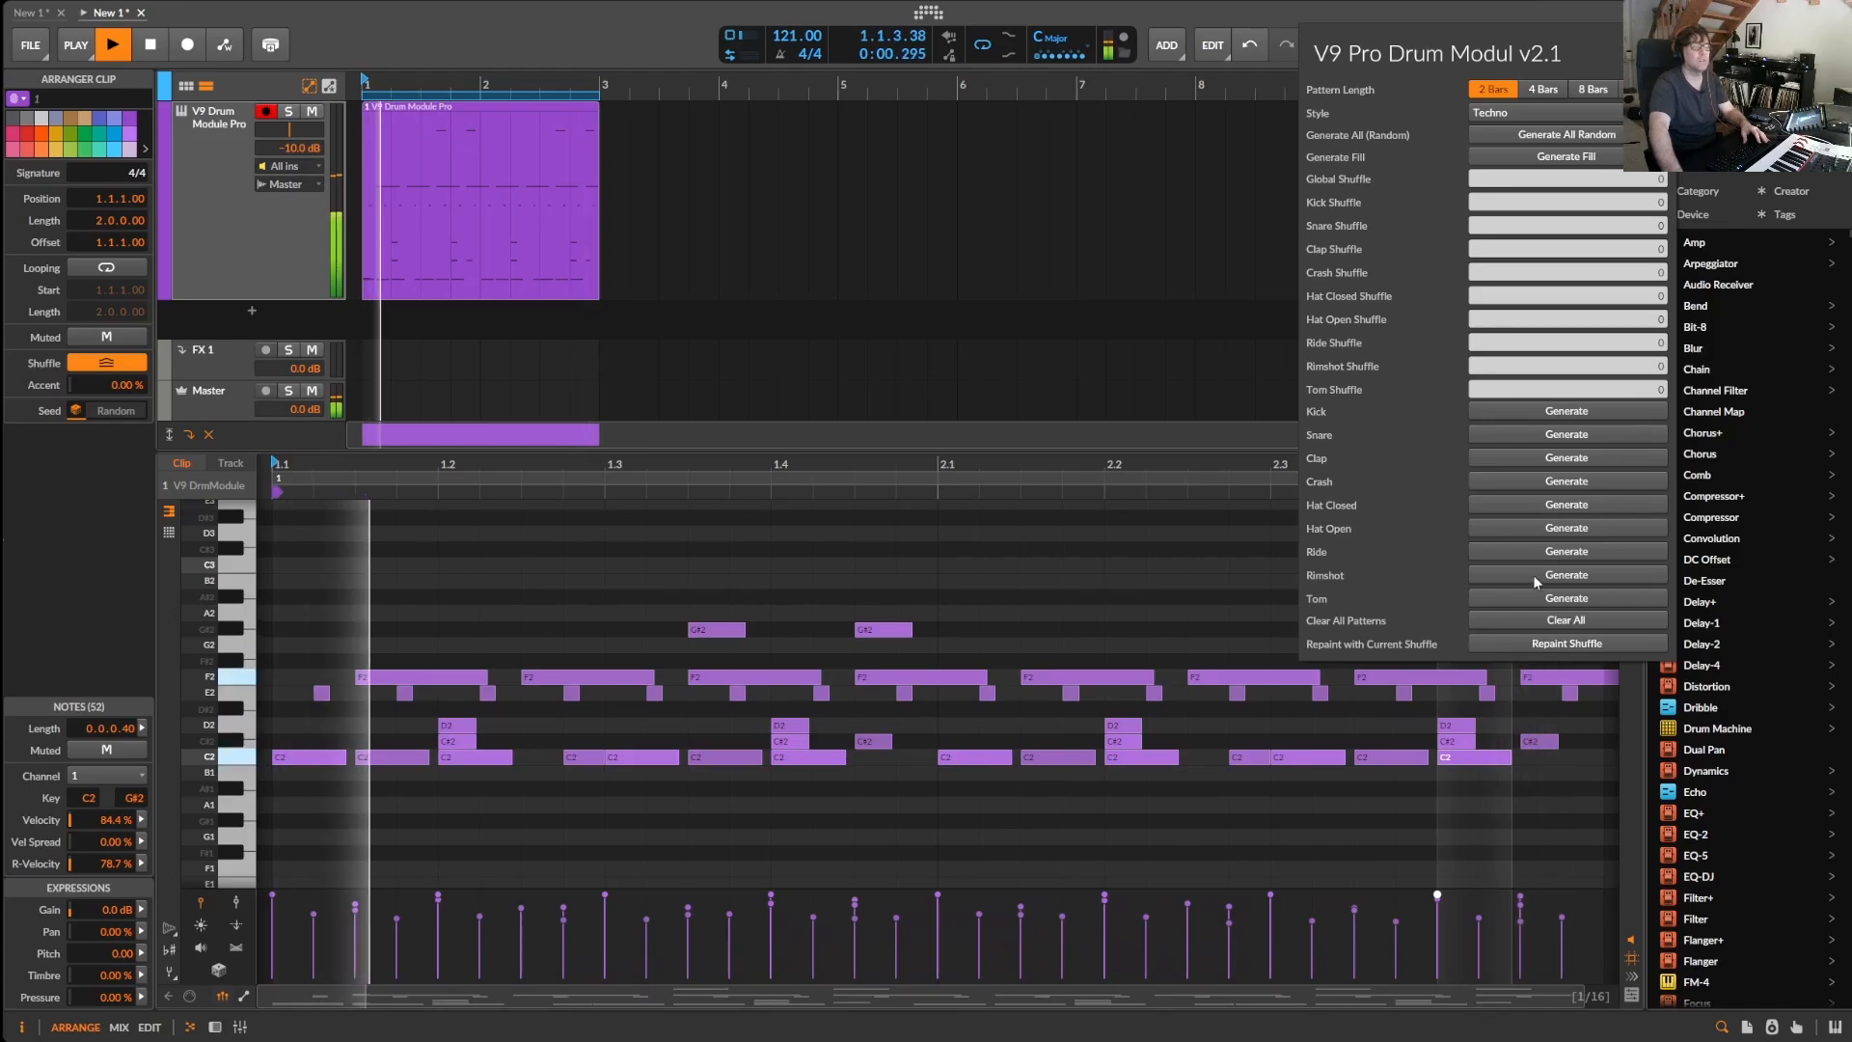
{"action": "left_click", "coordinate": [1548, 554]}
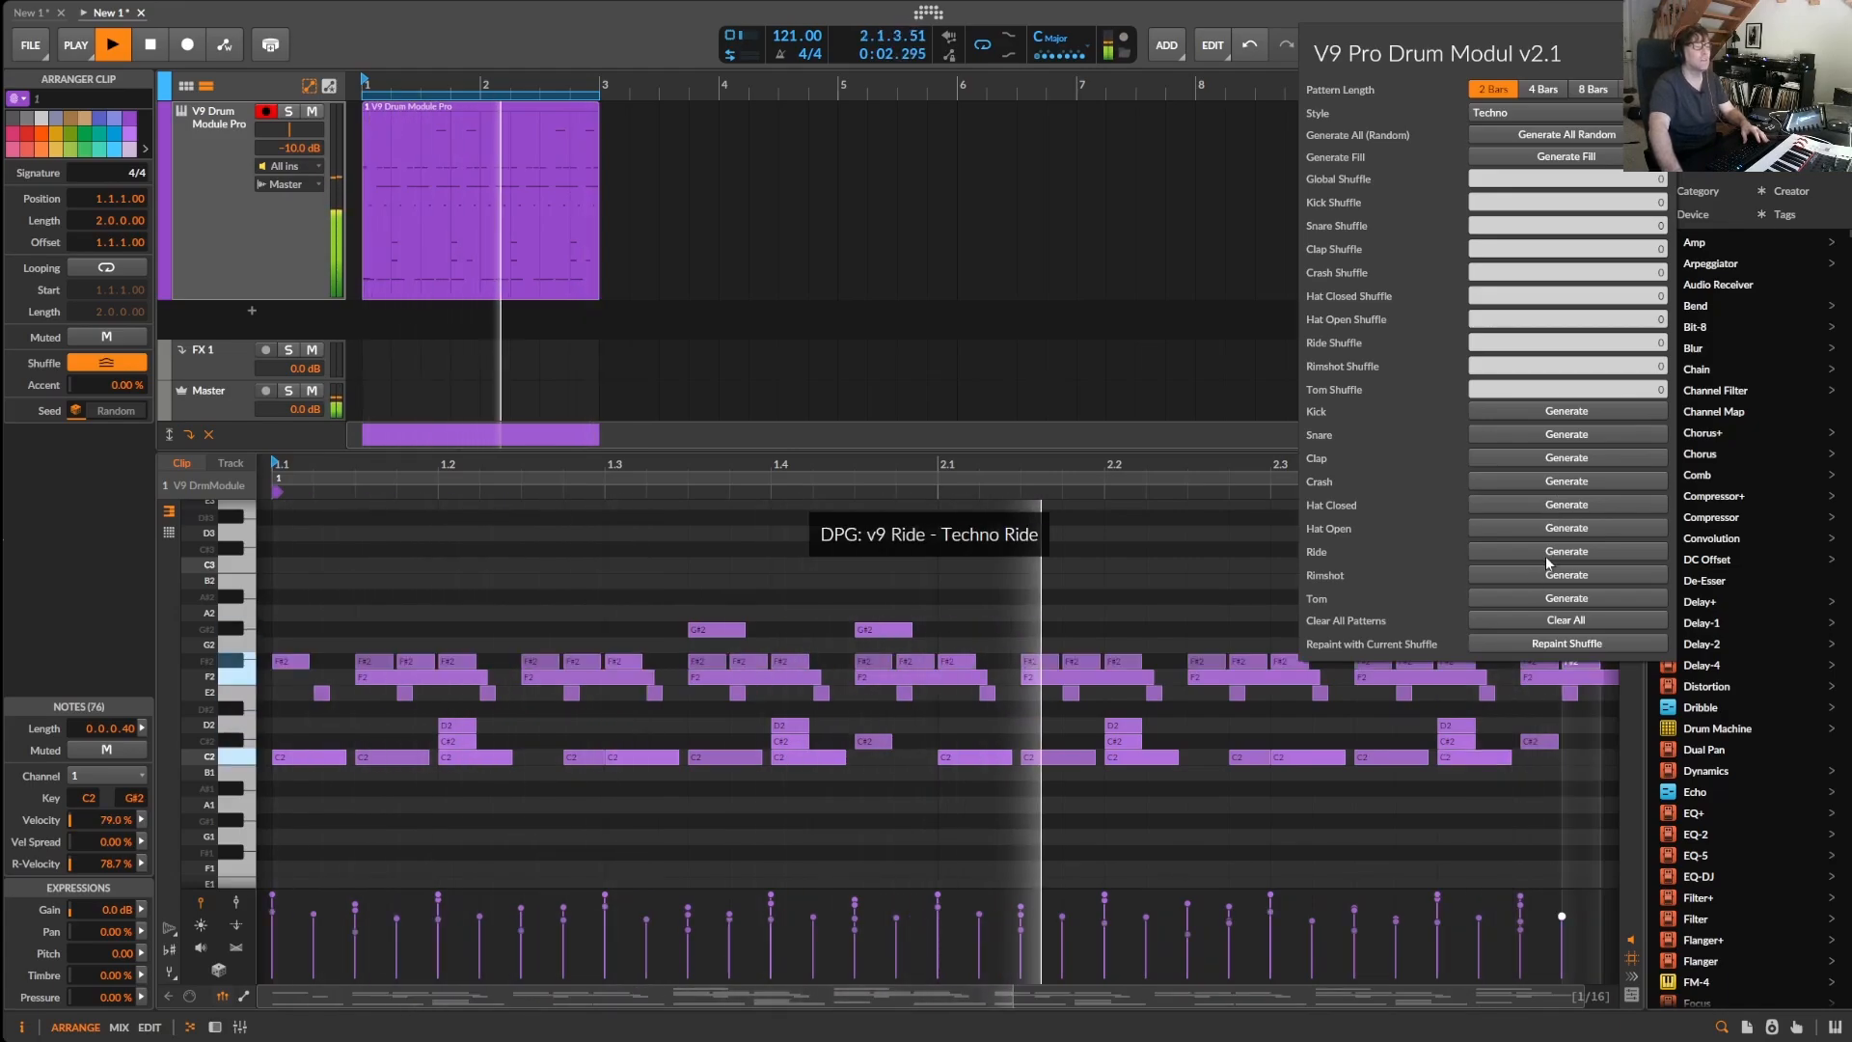
{"action": "left_click", "coordinate": [1551, 411]}
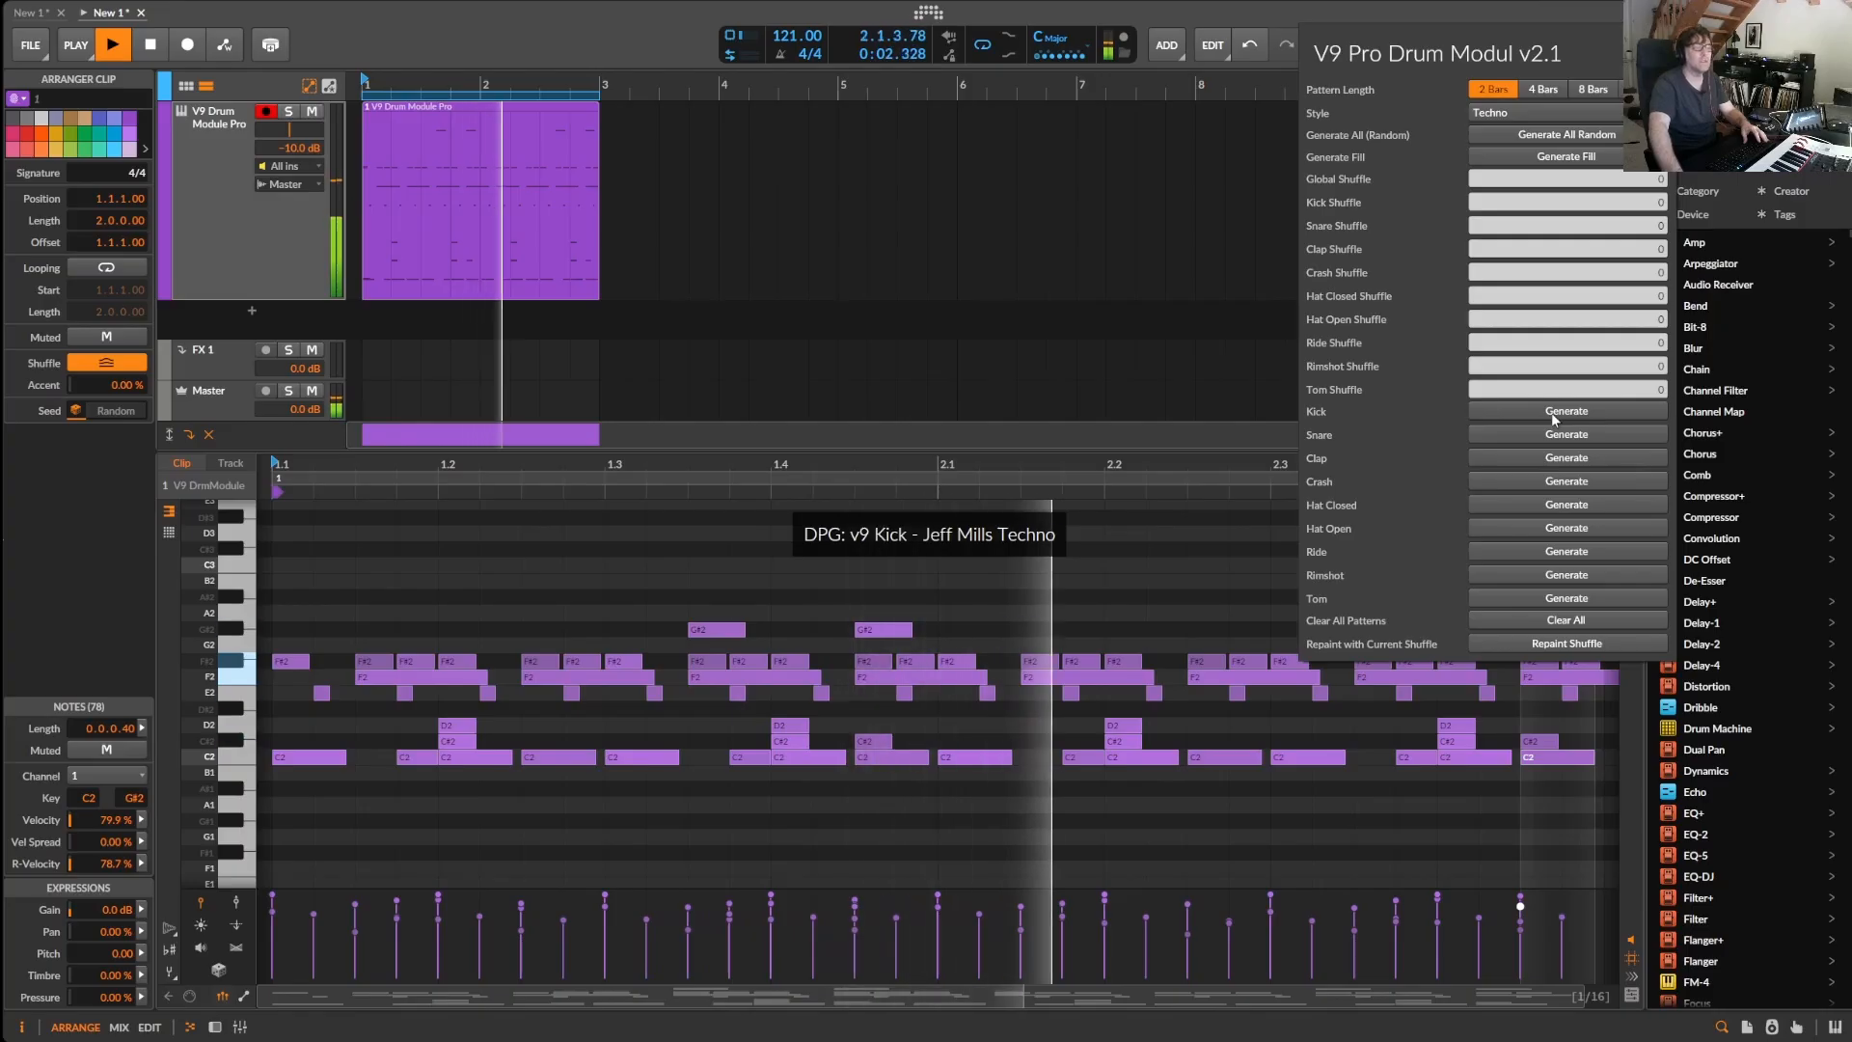
- Generate new Techno tom, rimshot, snare and clap patterns, regenerating the rimshot once more, and stop playback
{"action": "left_click", "coordinate": [1555, 598]}
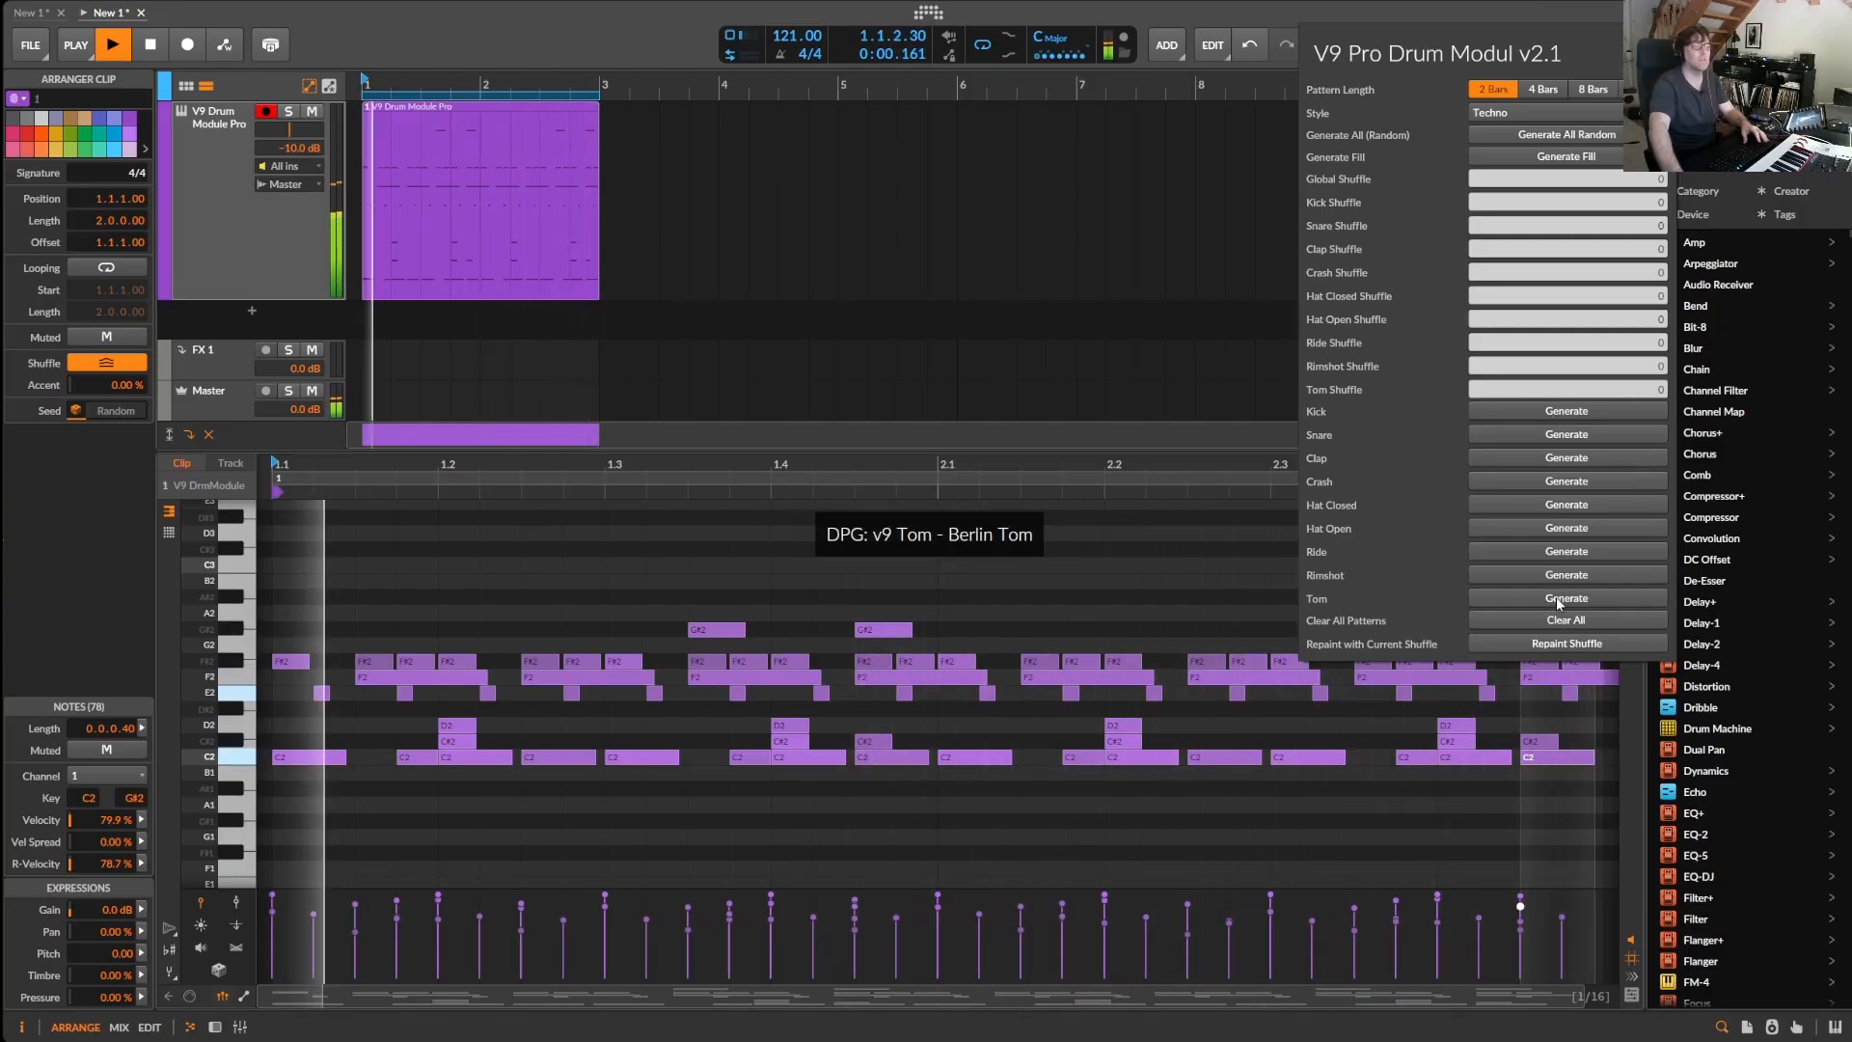
{"action": "left_click", "coordinate": [1561, 575]}
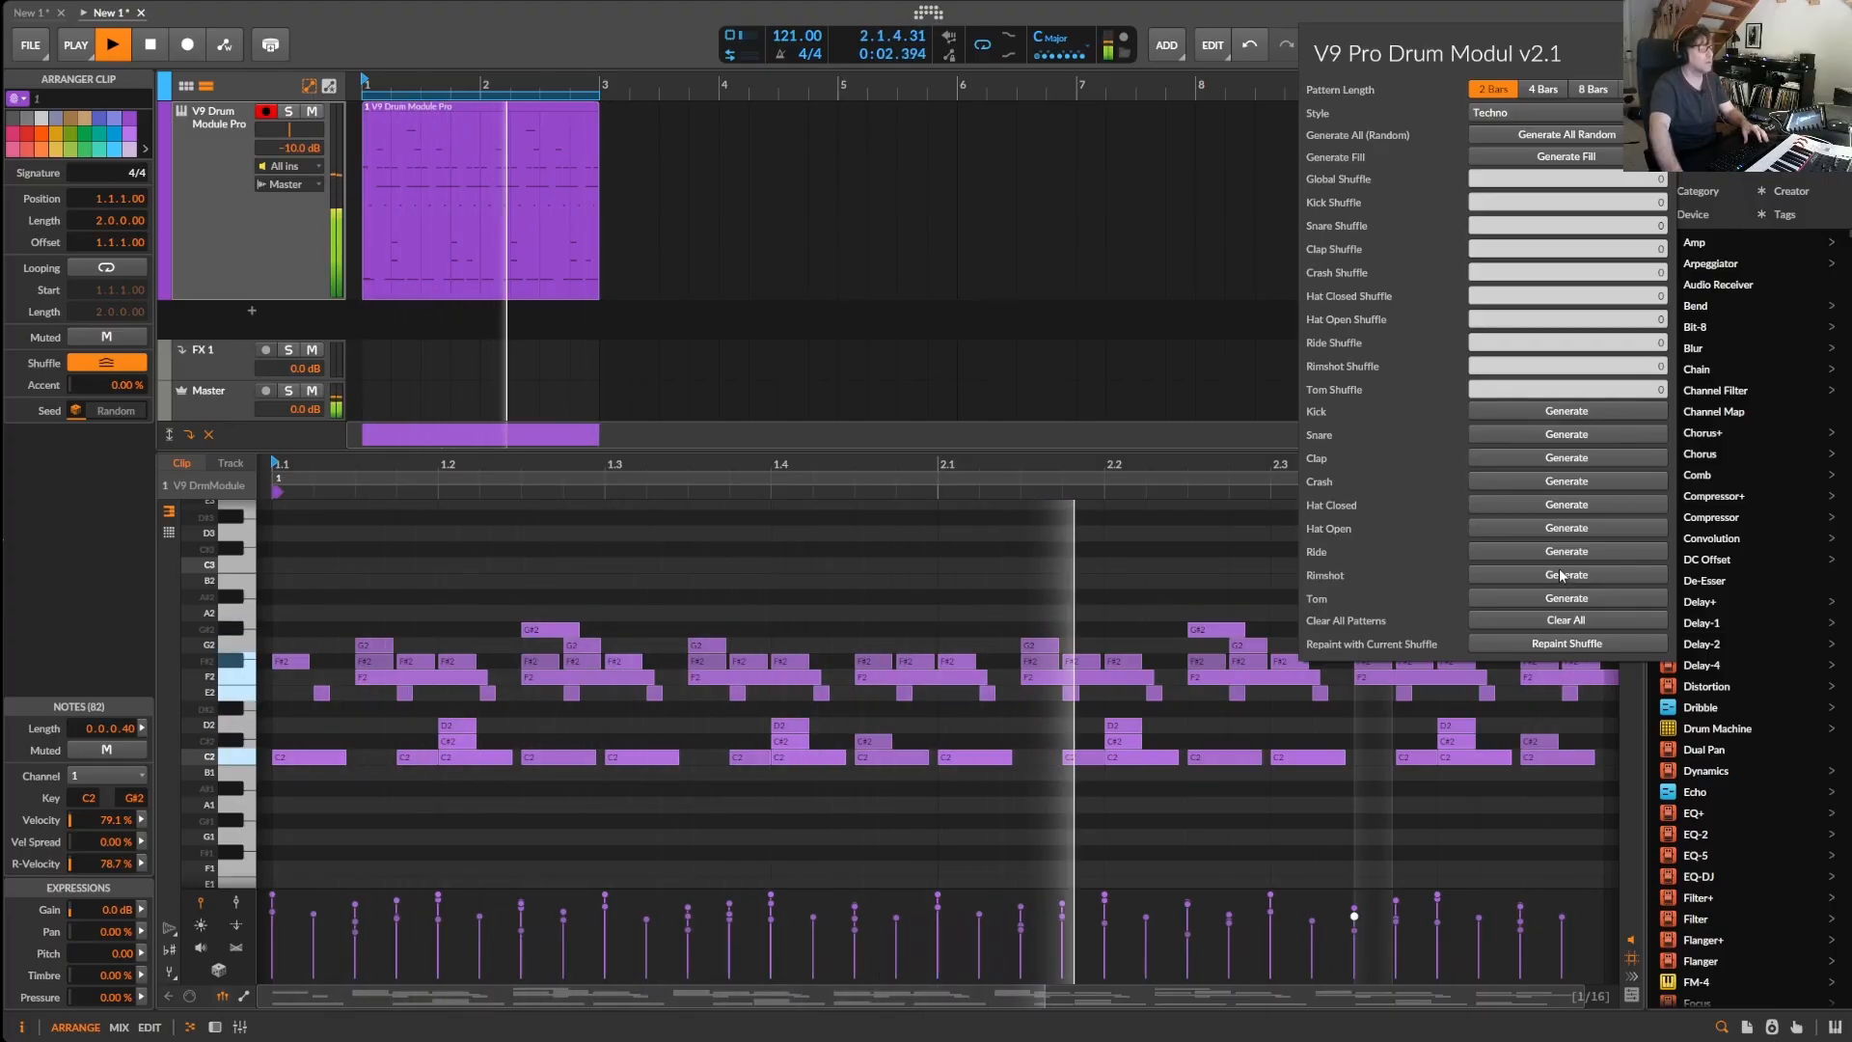
{"action": "left_click", "coordinate": [1561, 575]}
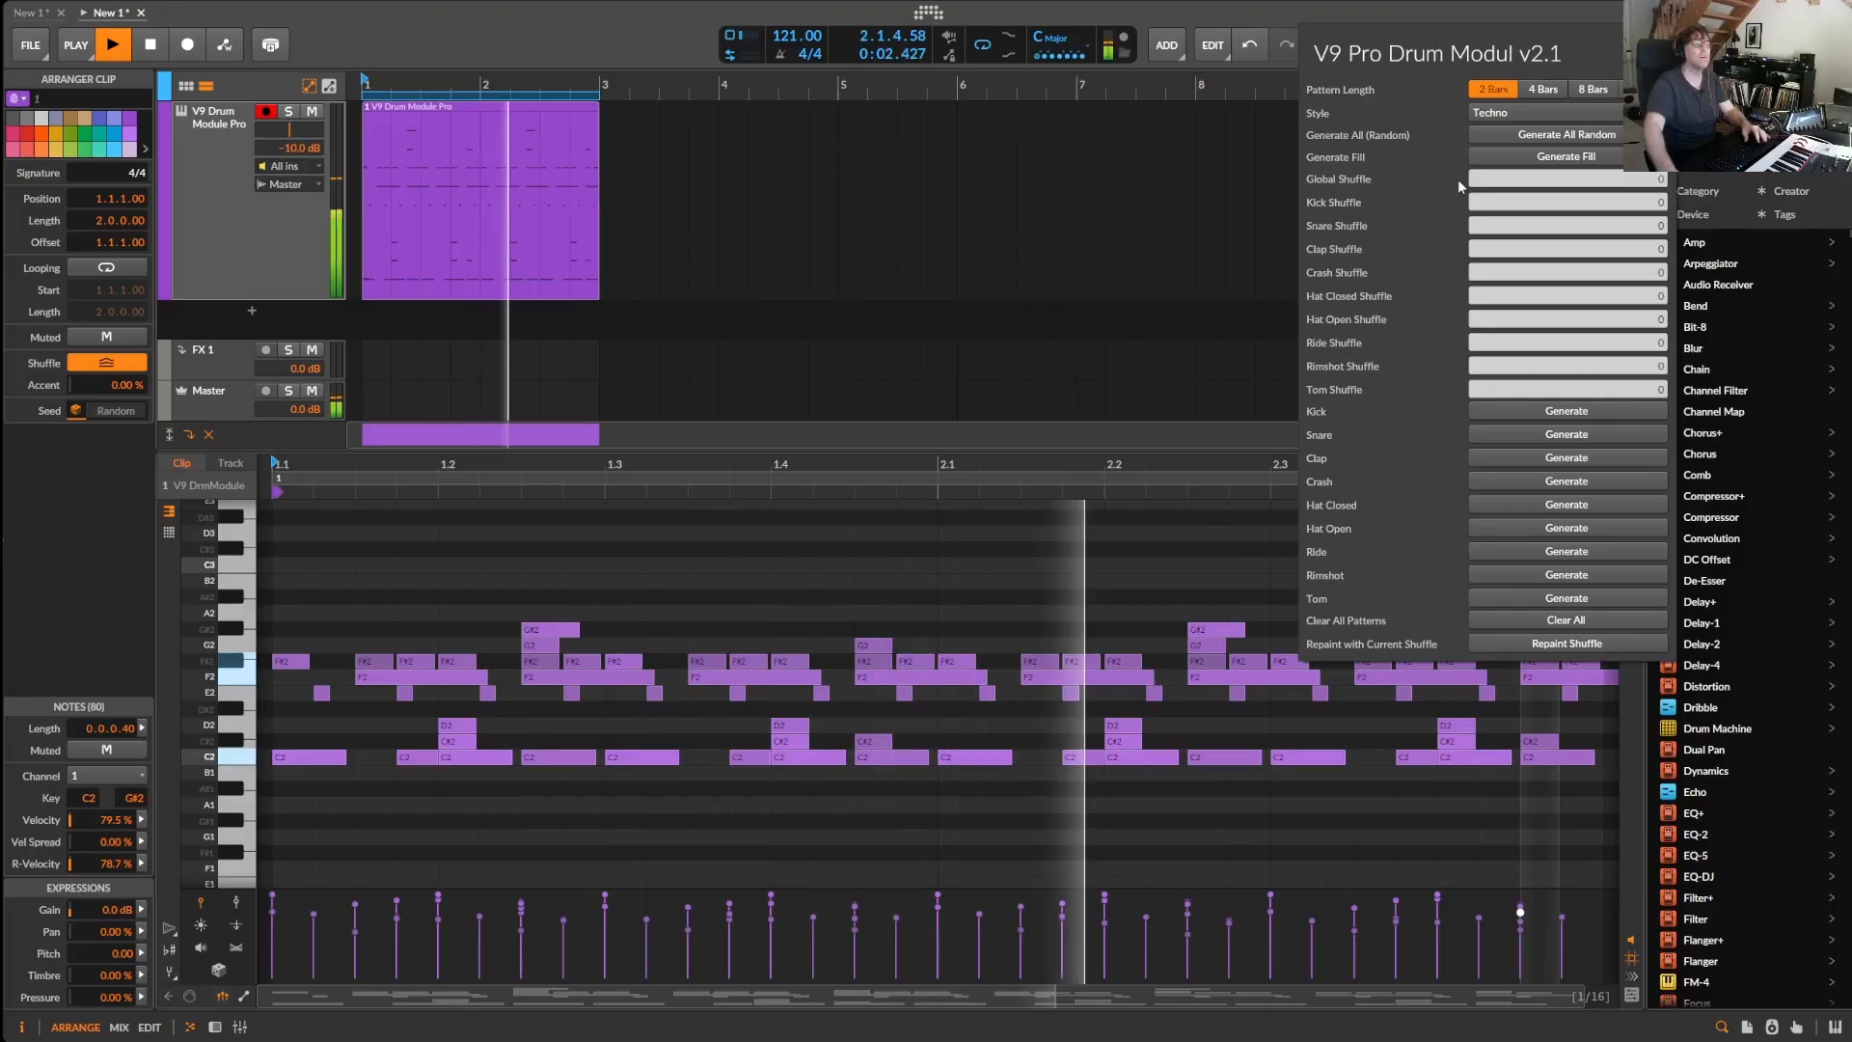
{"action": "left_click", "coordinate": [1545, 434]}
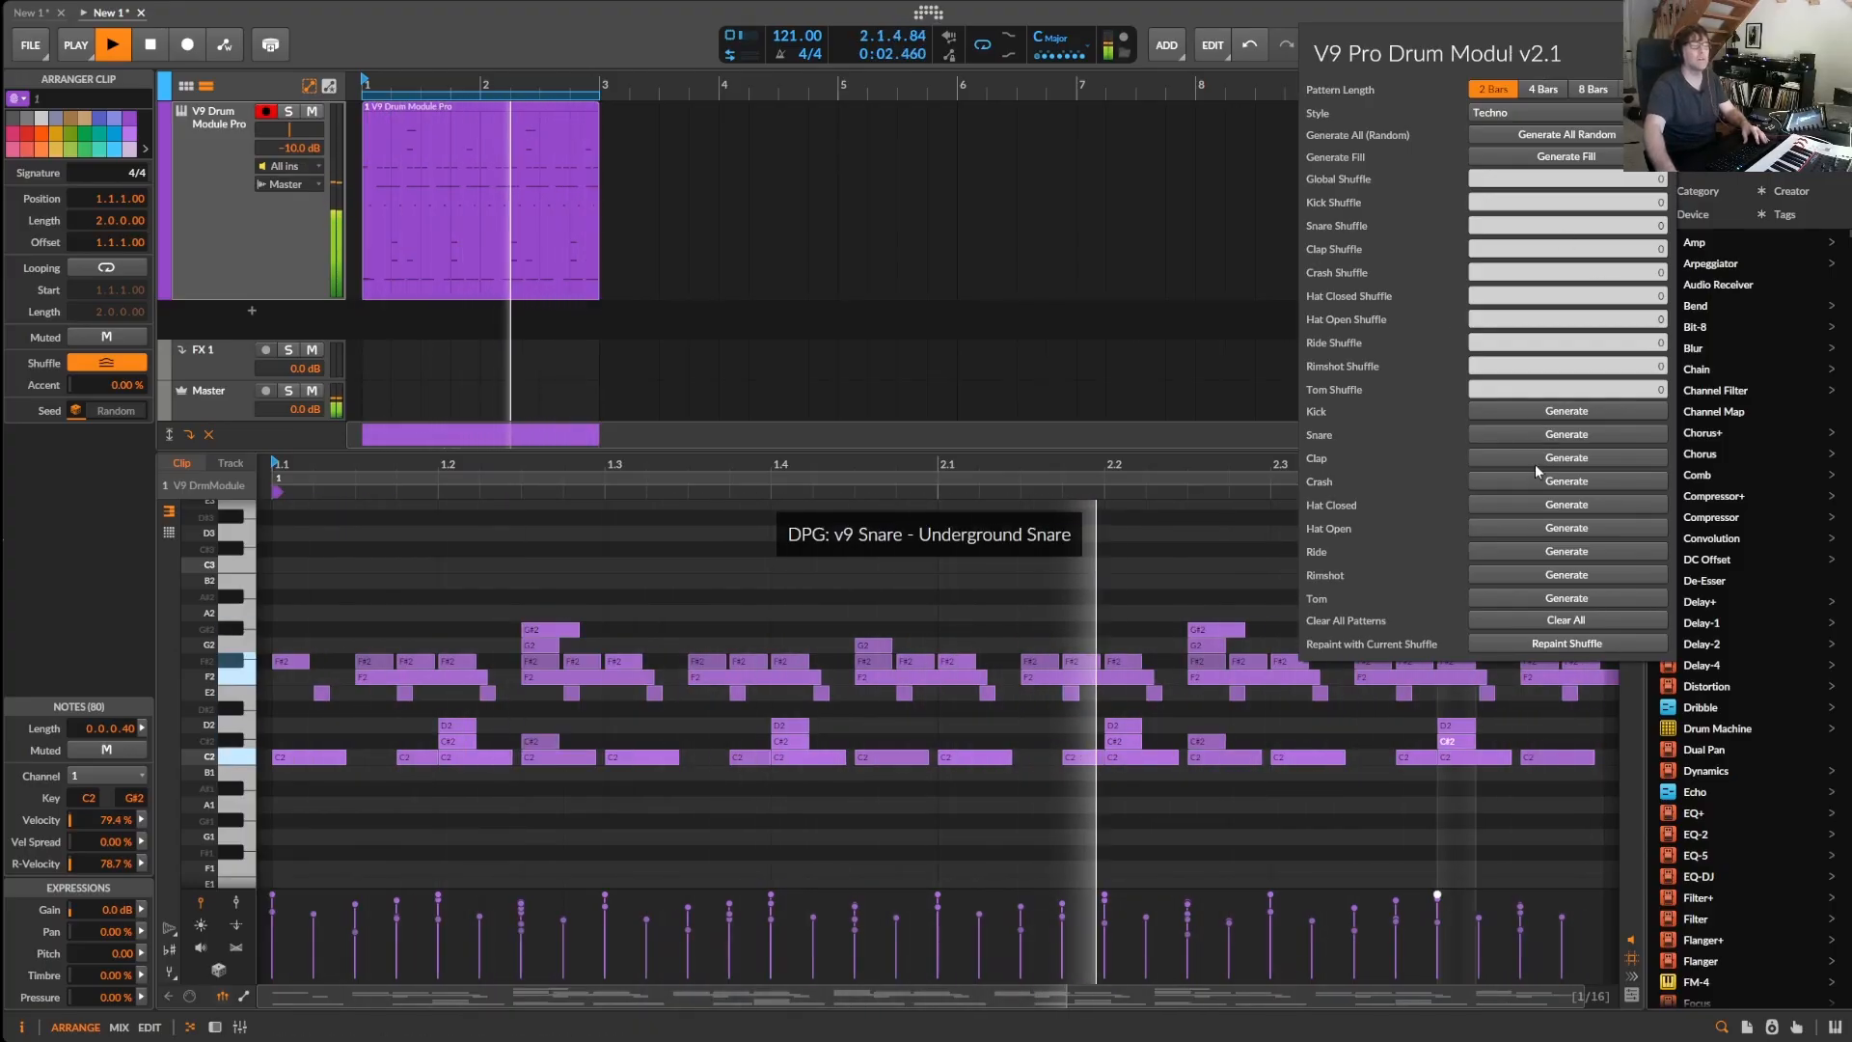
{"action": "left_click", "coordinate": [1535, 461]}
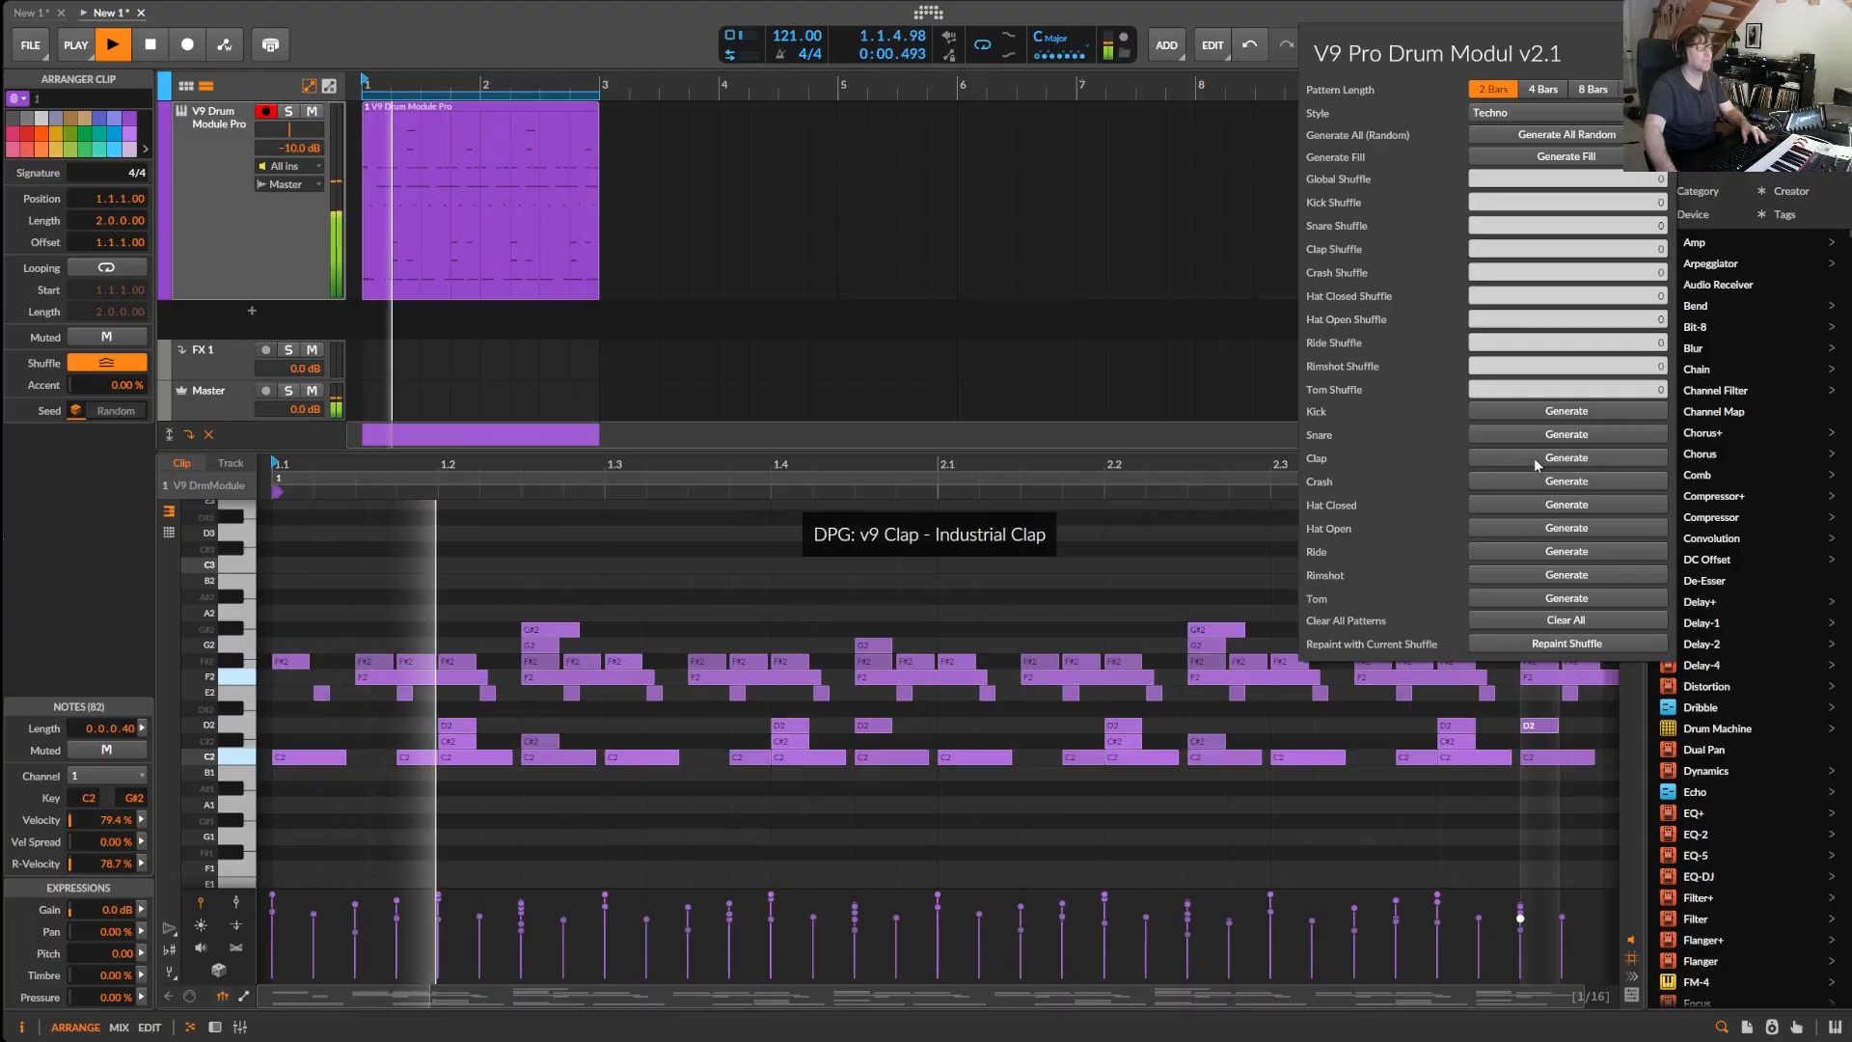
{"action": "key", "text": "space"}
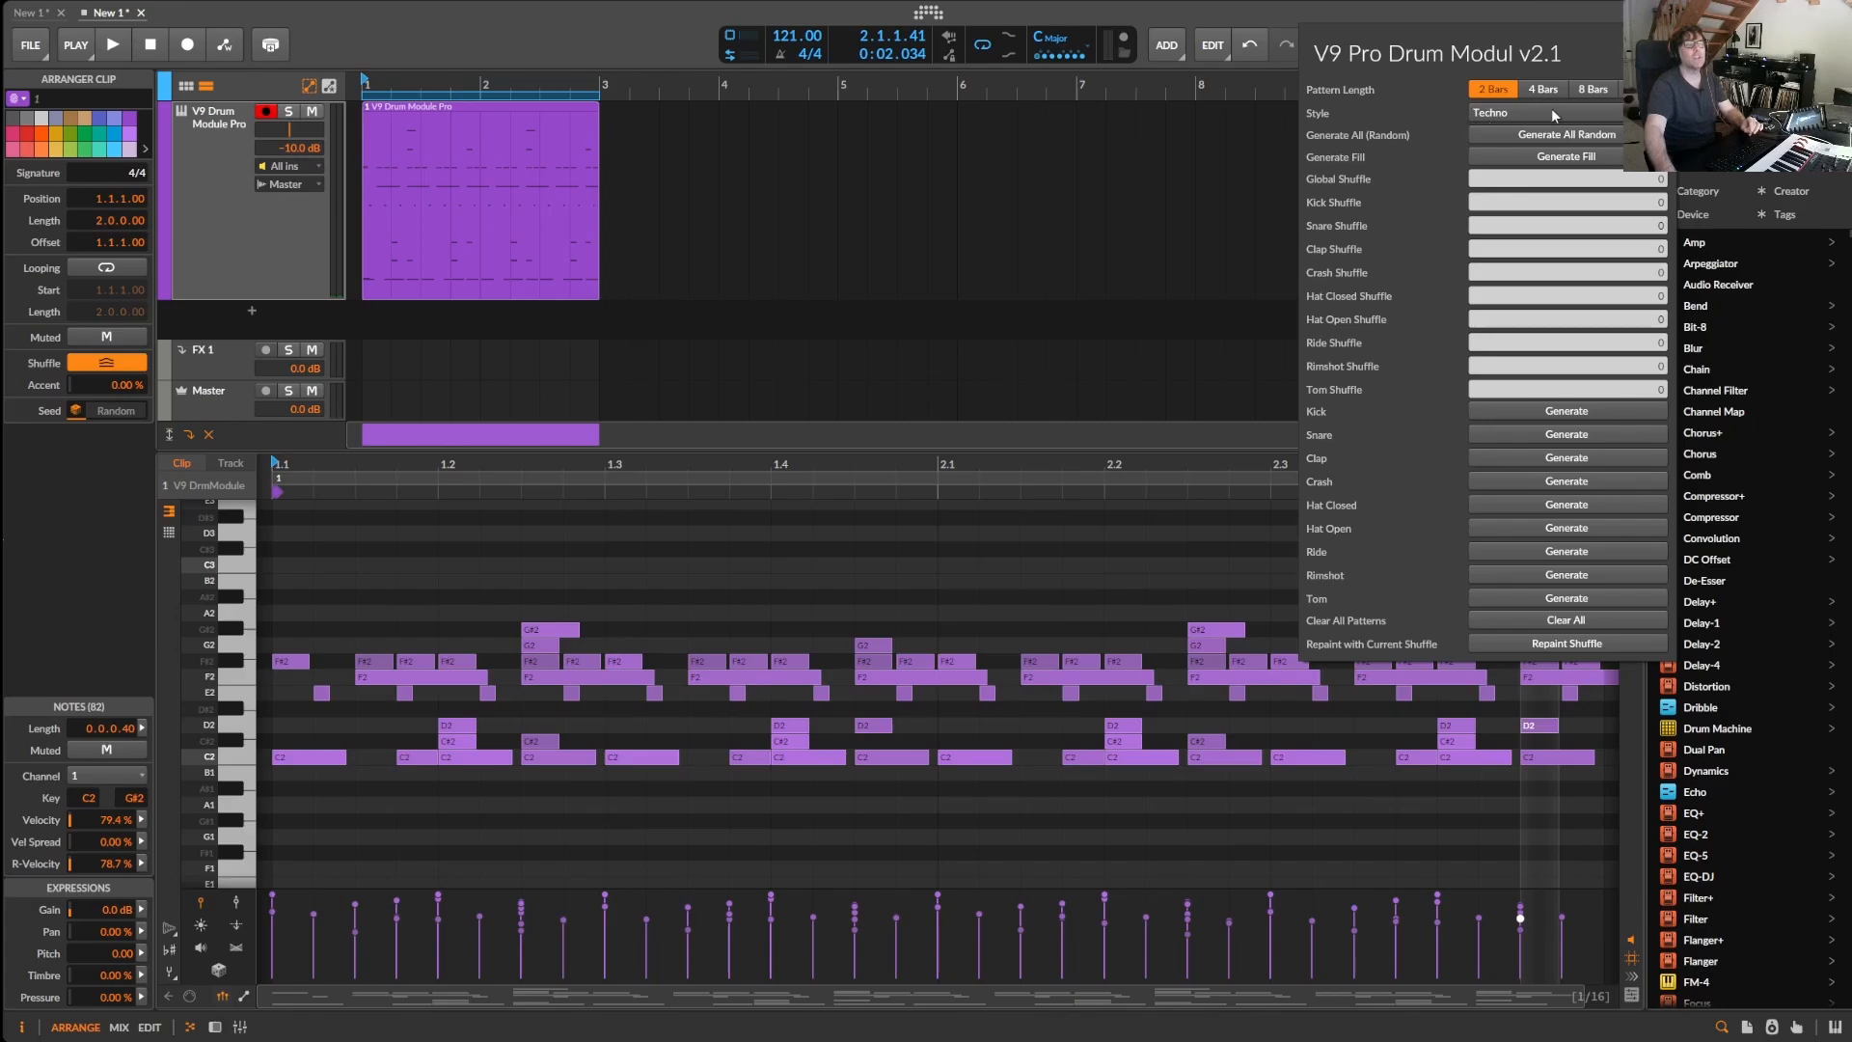
- Switch the style to Breakbeat, generate kick and snare patterns, and play the clip briefly to hear them
{"action": "left_click", "coordinate": [1491, 114]}
{"action": "left_click", "coordinate": [1547, 273]}
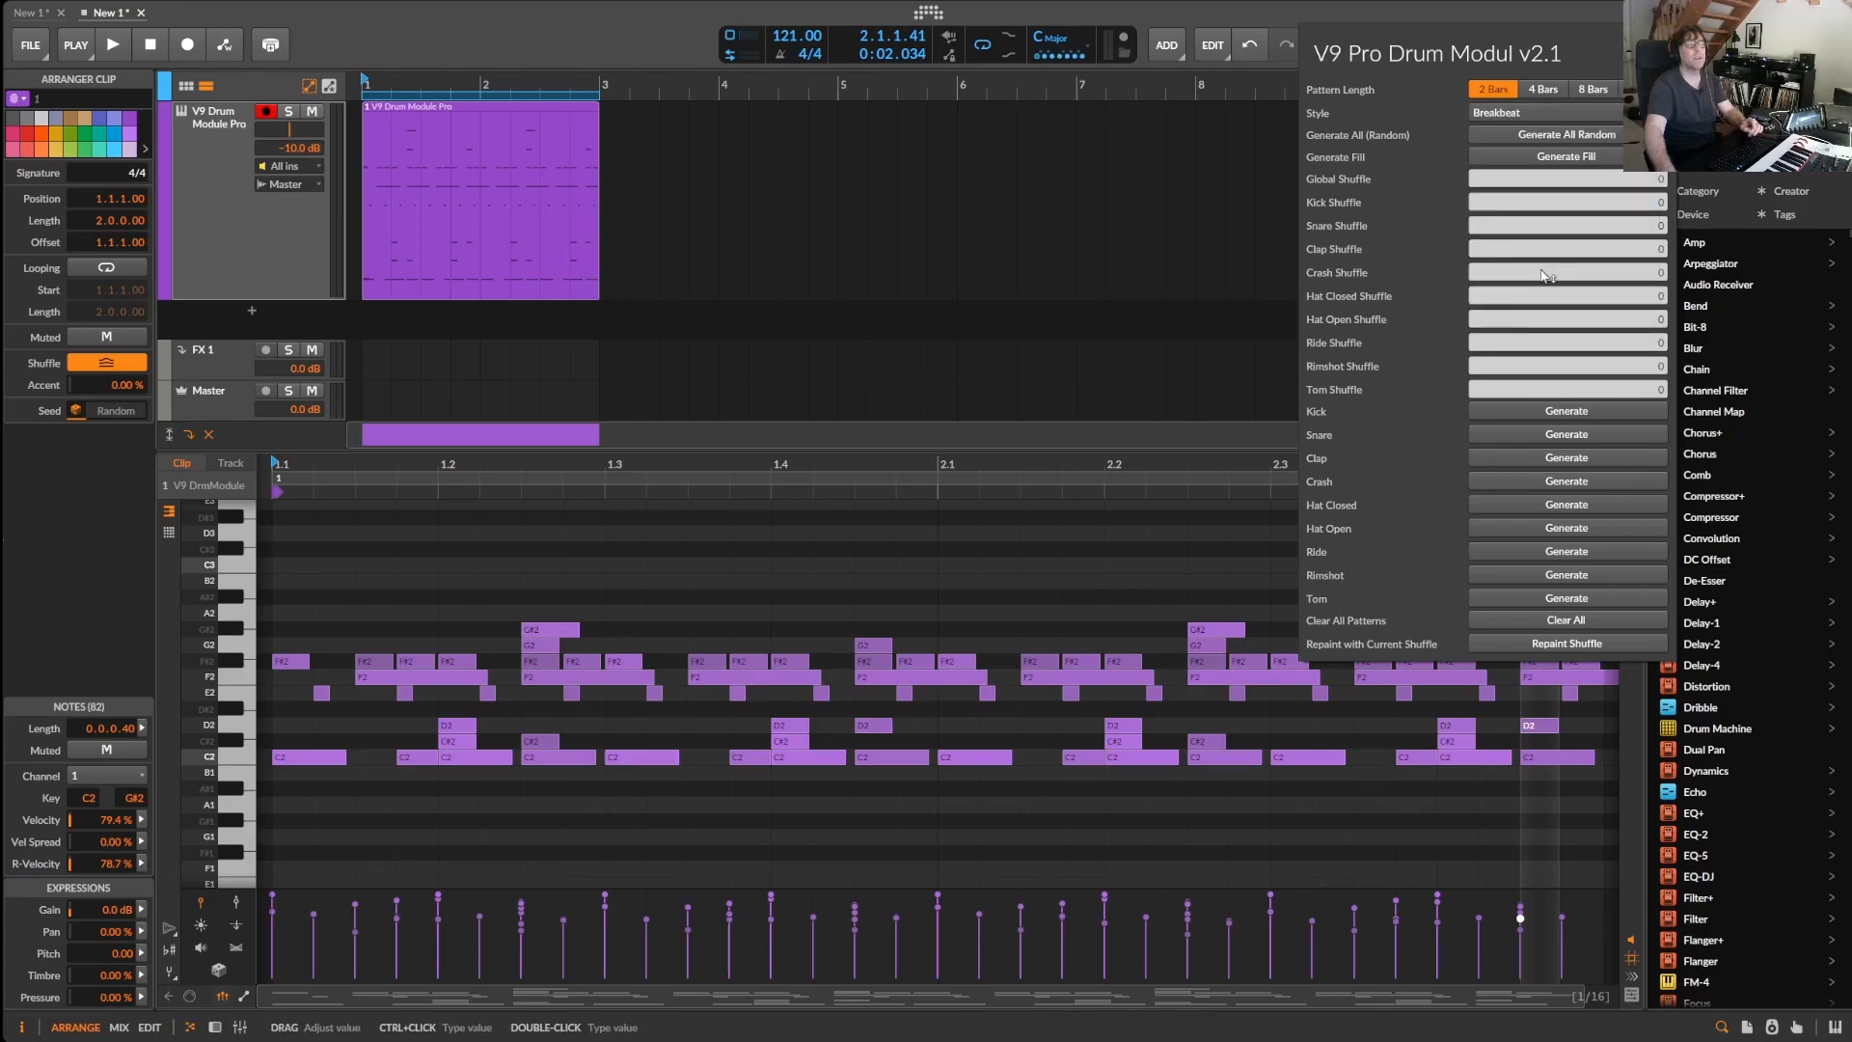
{"action": "left_click", "coordinate": [1554, 420]}
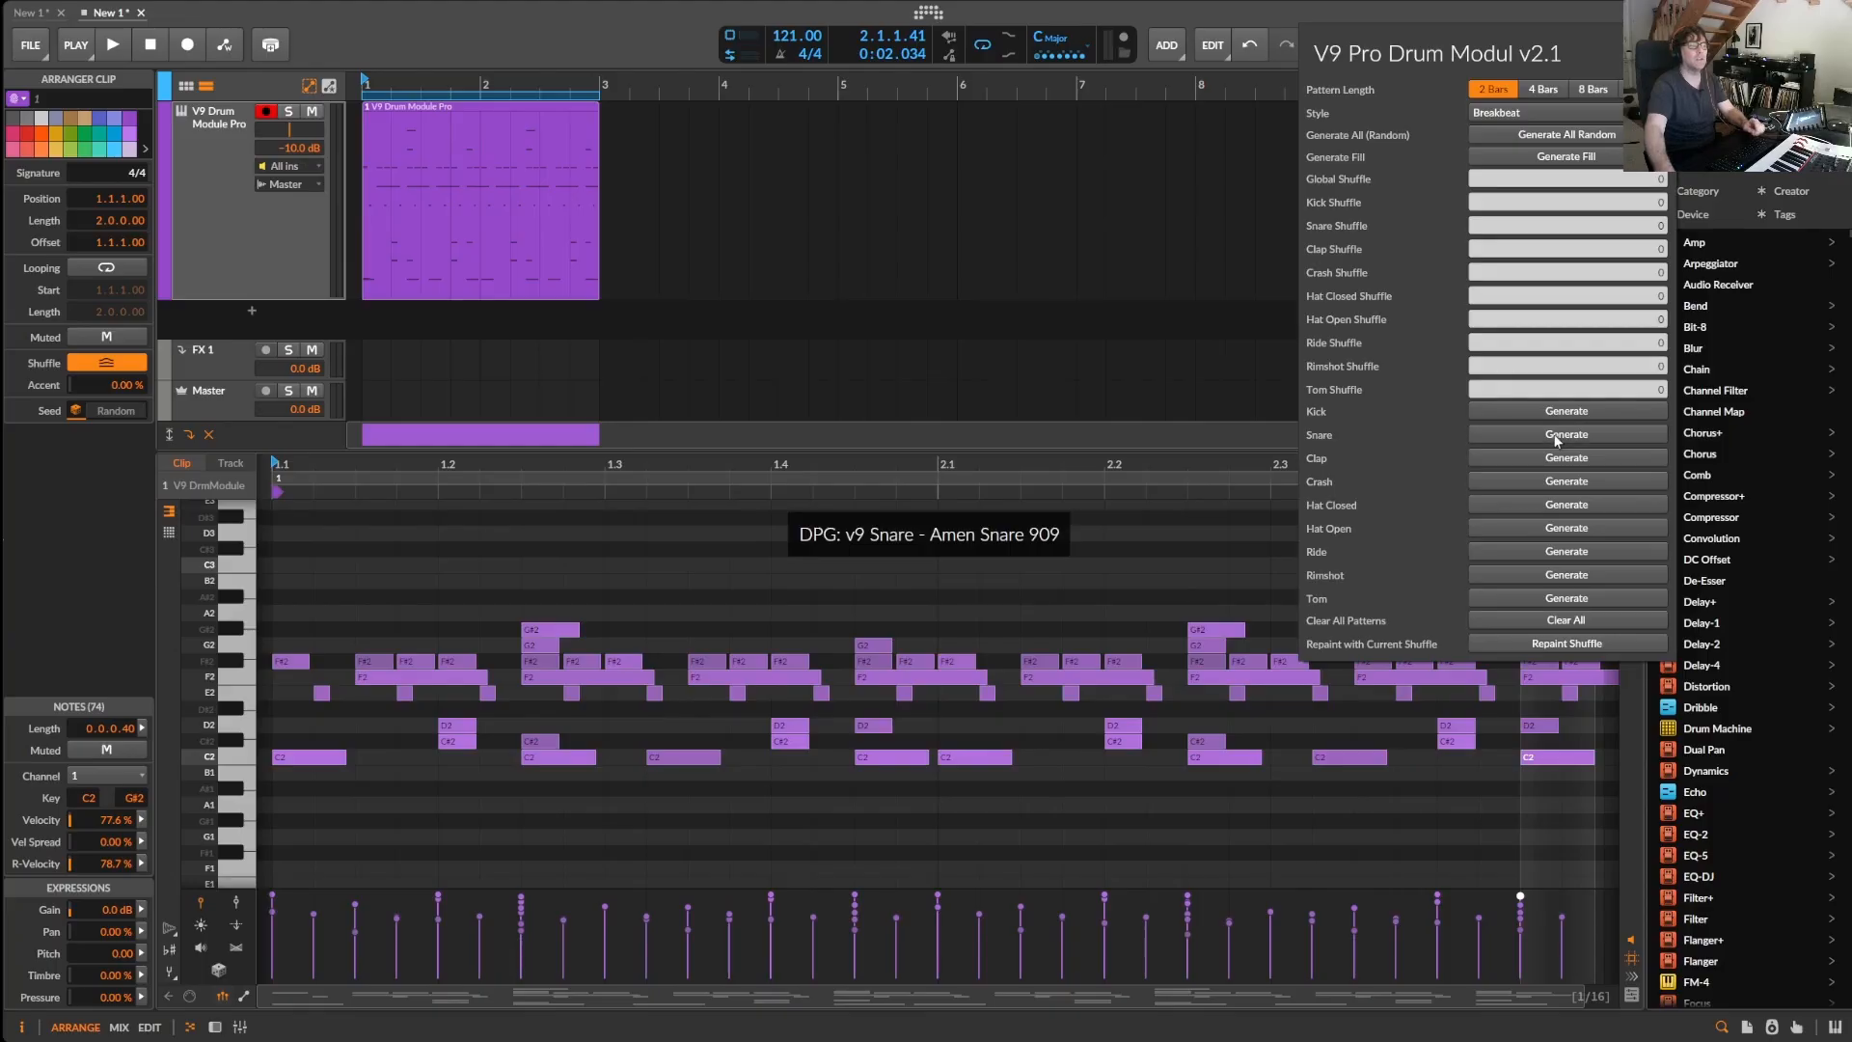
{"action": "key", "text": "space"}
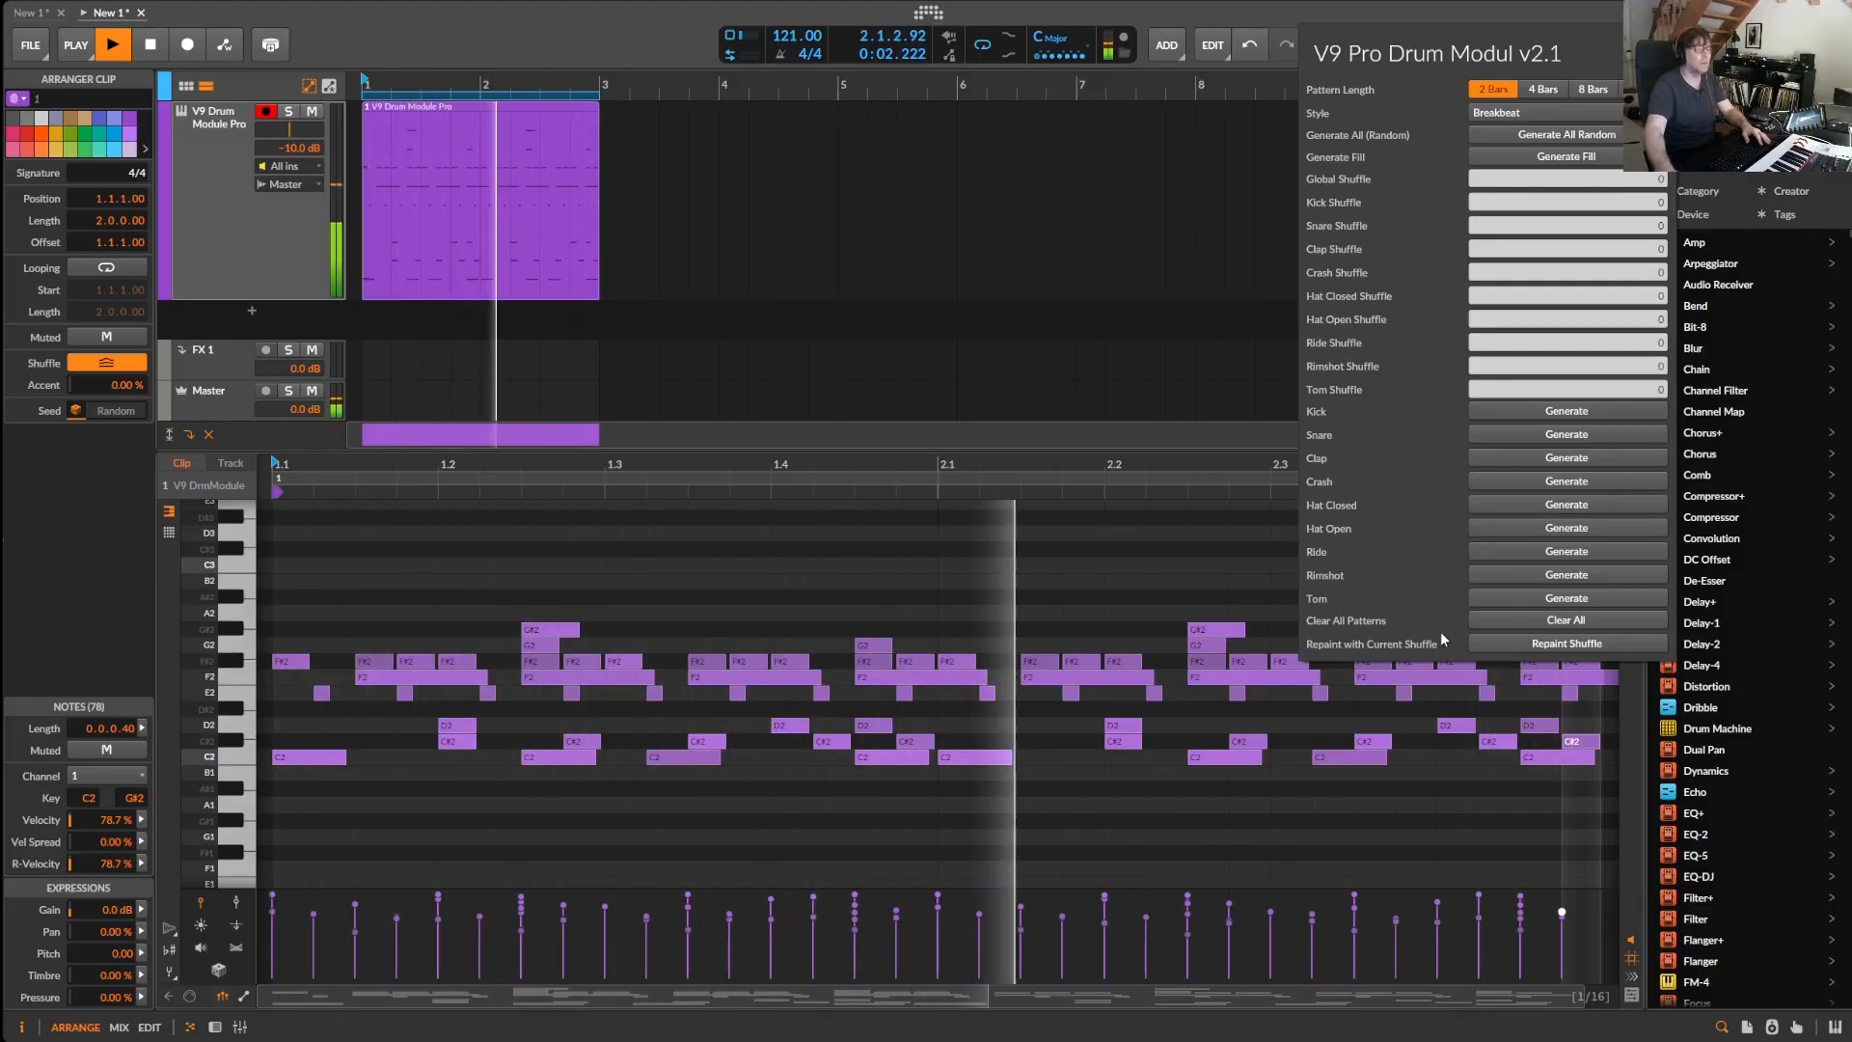
{"action": "key", "text": "space"}
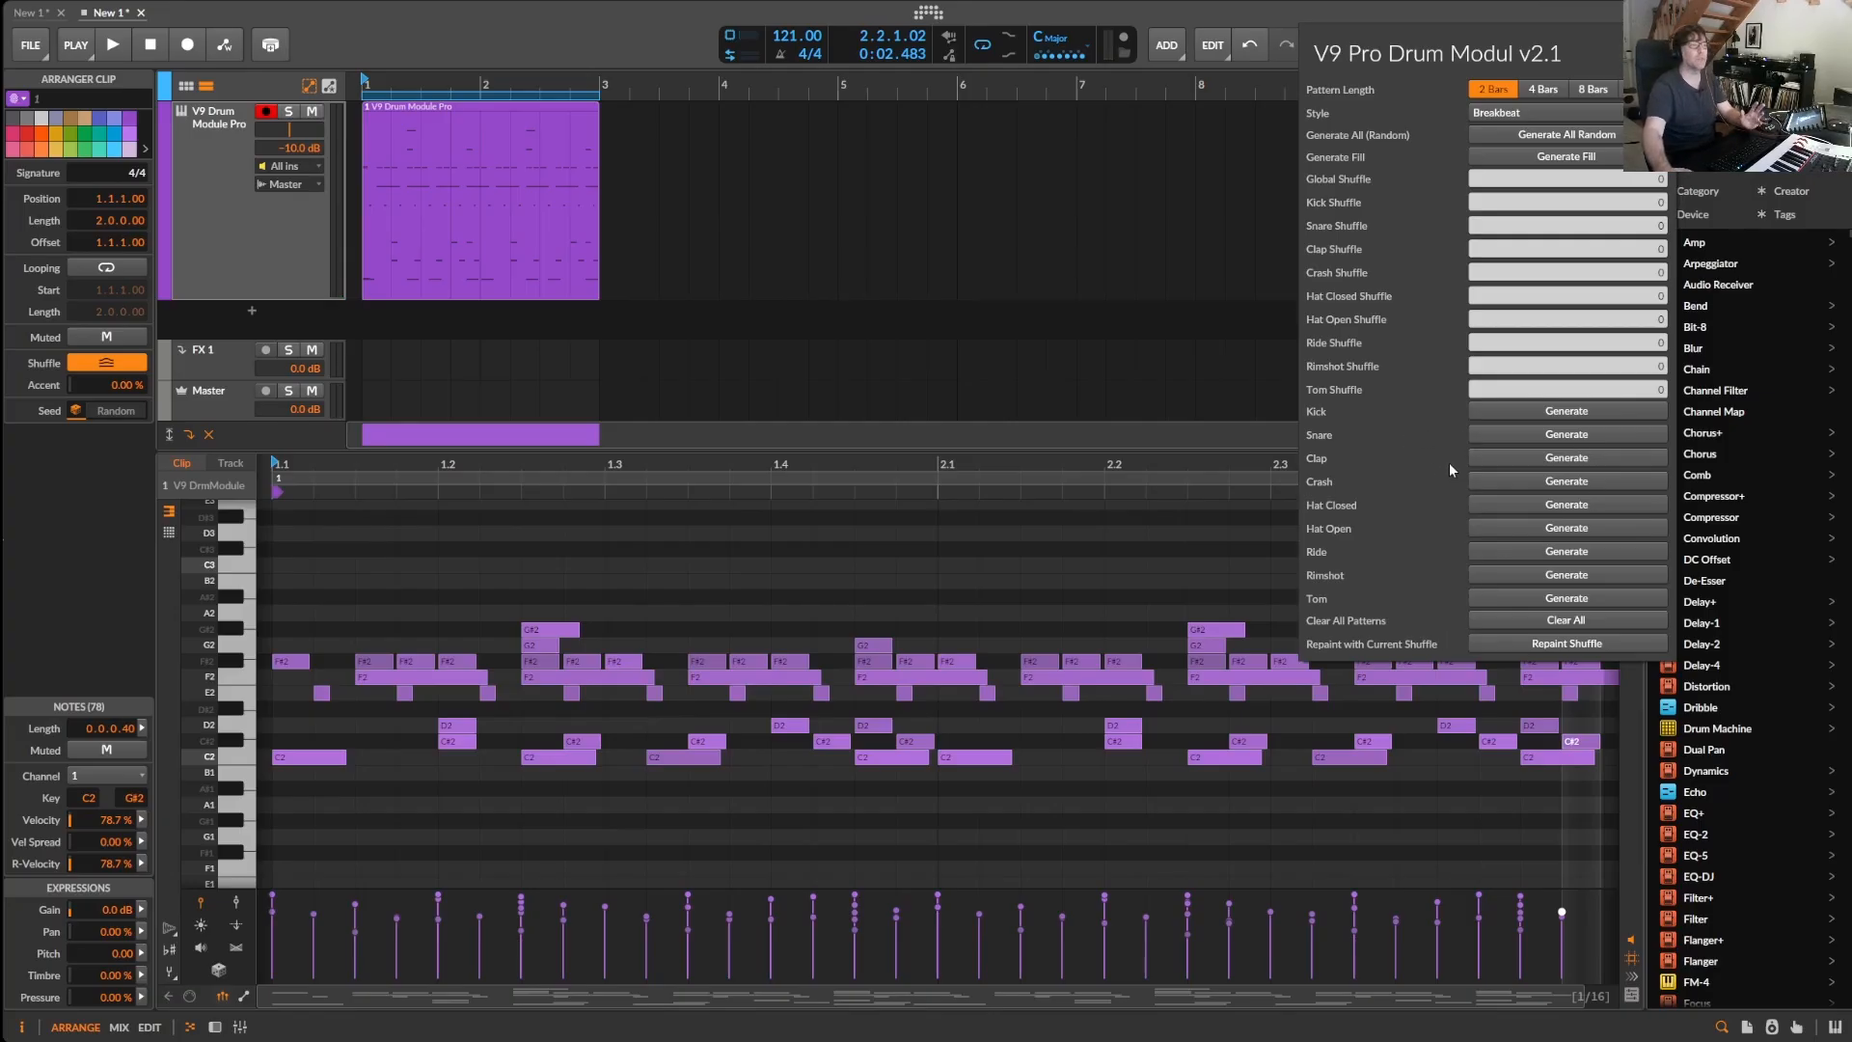
- Generate Breakbeat closed hat, open hat, ride, rimshot and tom patterns, and start playback
{"action": "left_click", "coordinate": [1561, 506]}
{"action": "left_click", "coordinate": [1532, 550]}
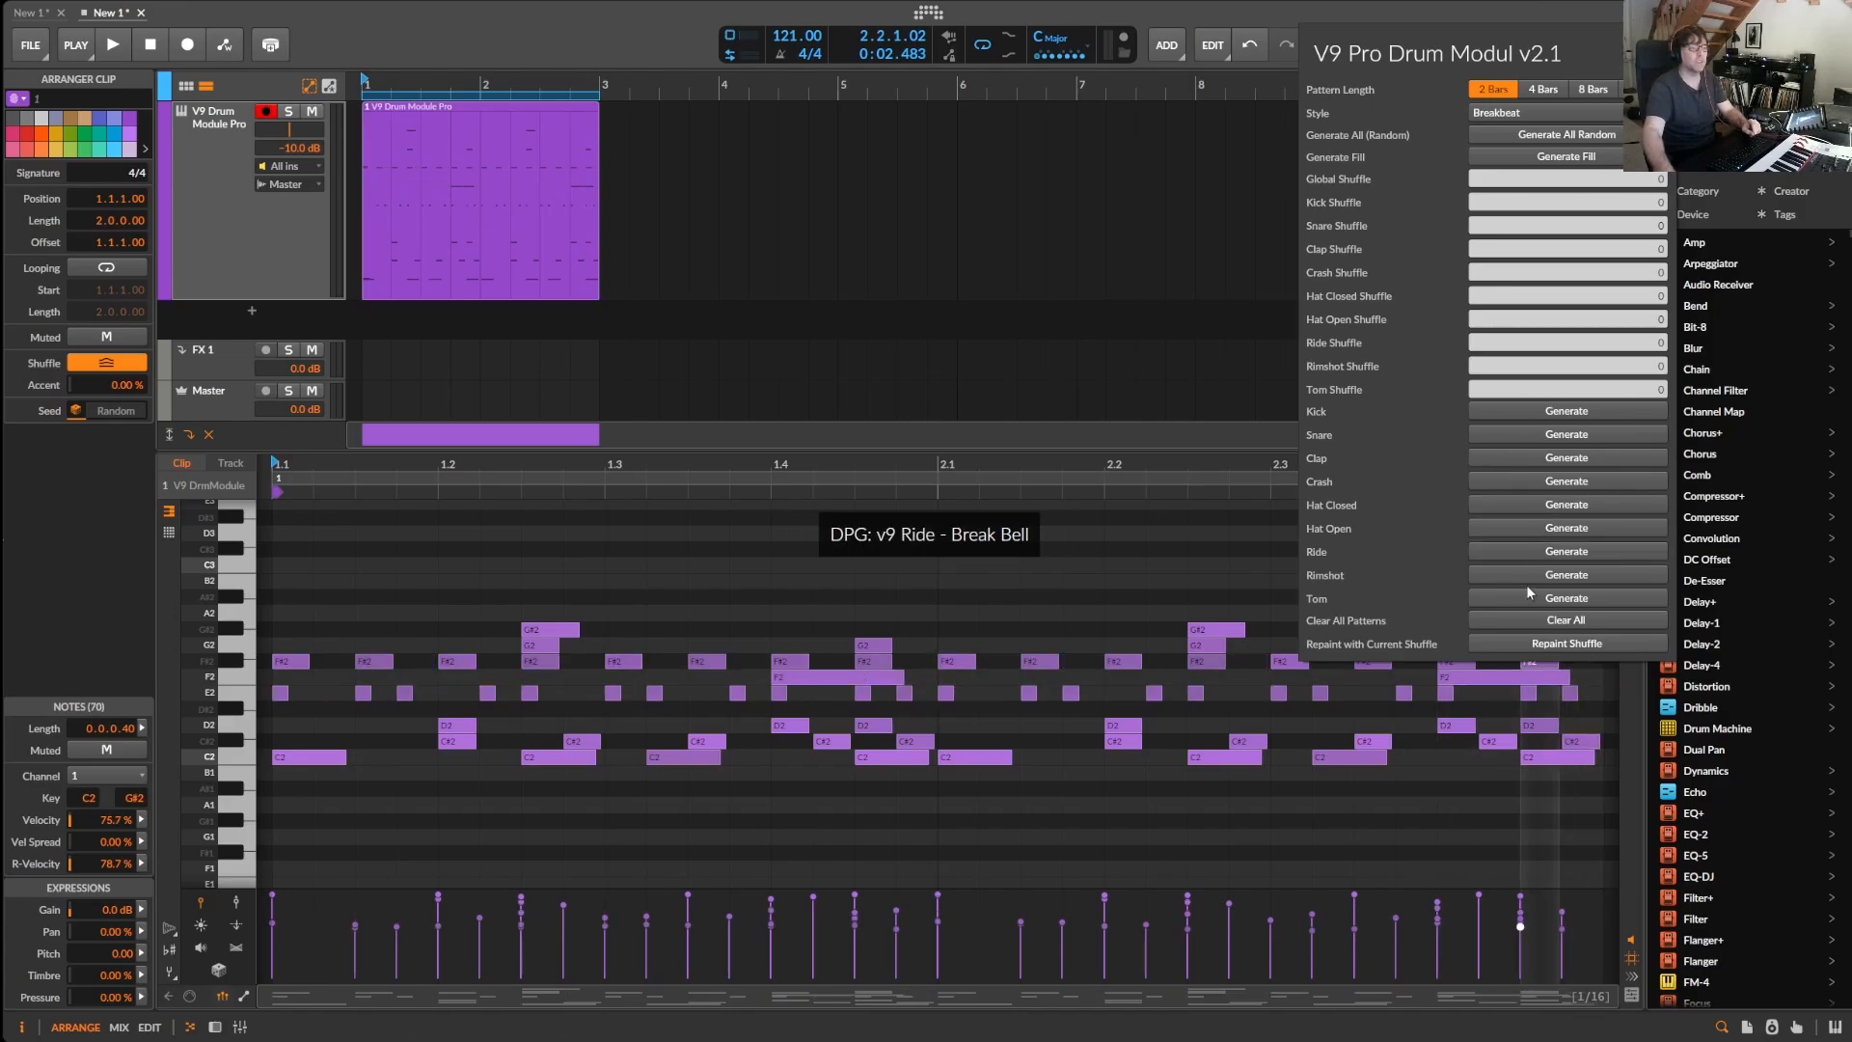
{"action": "left_click", "coordinate": [1529, 576]}
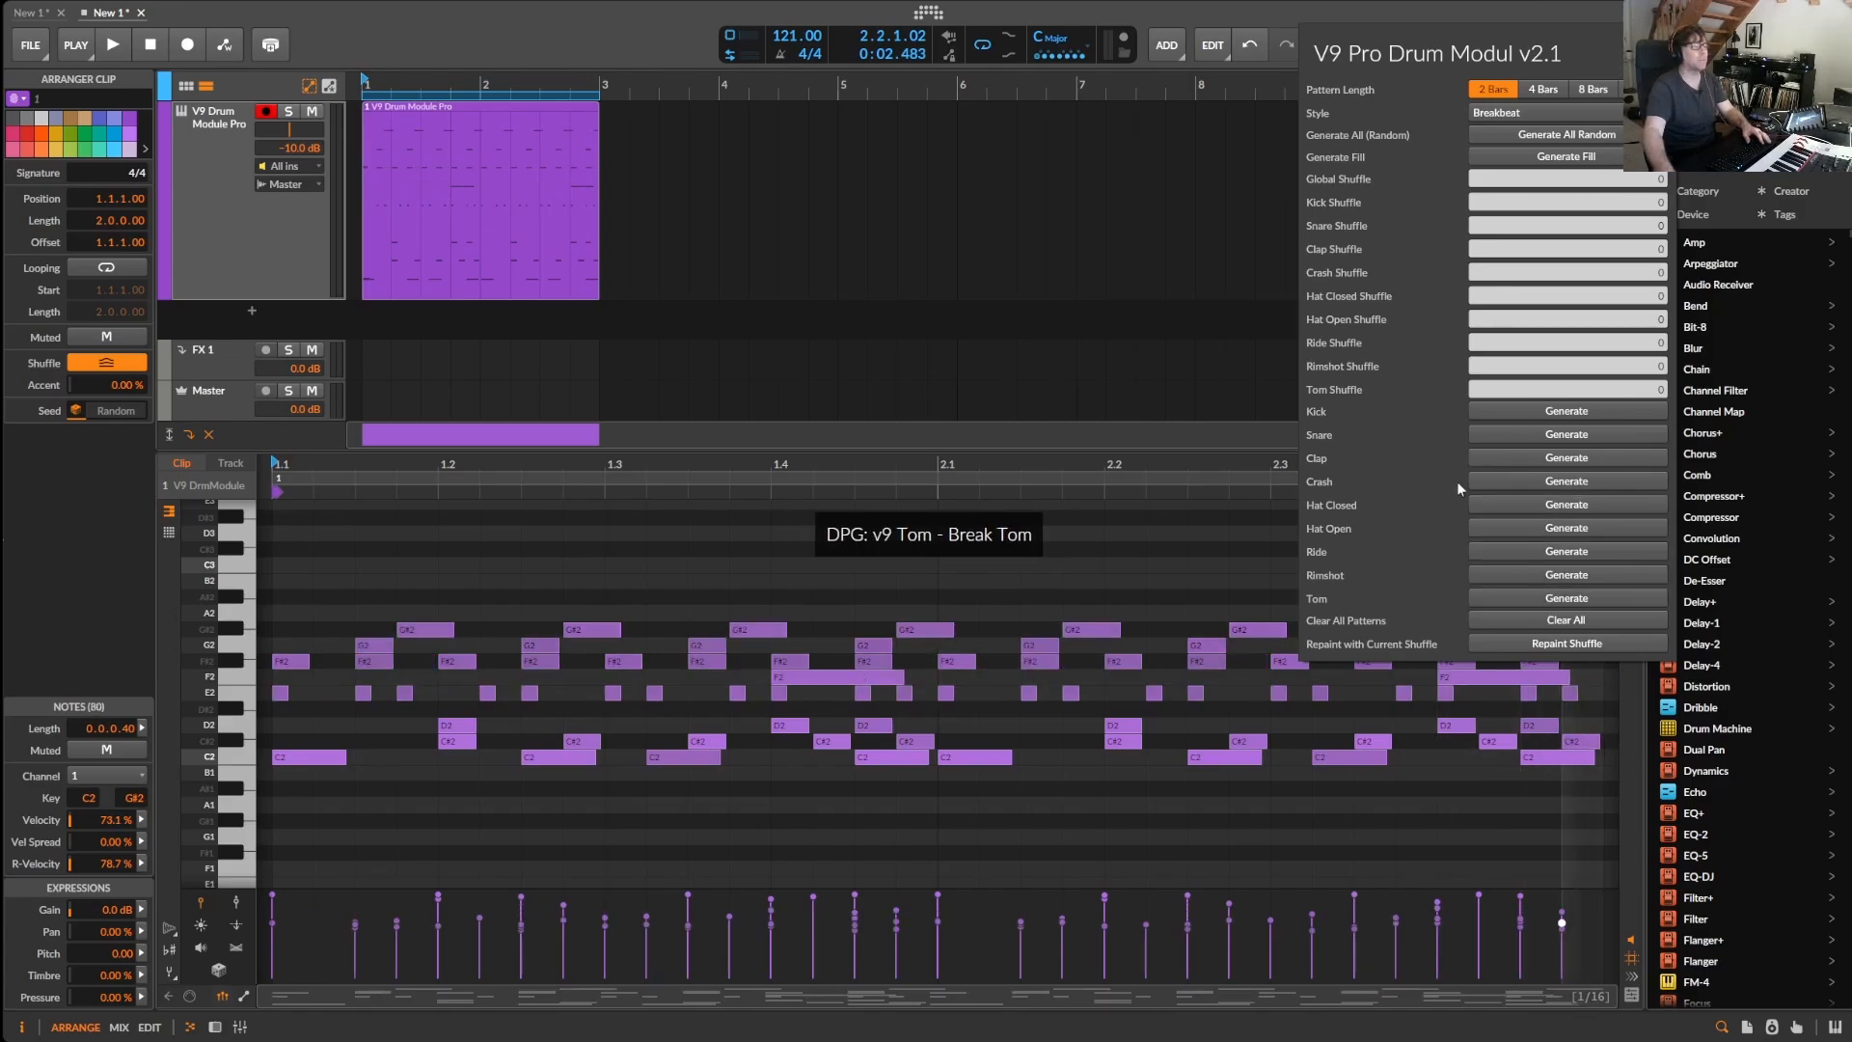
{"action": "key", "text": "space"}
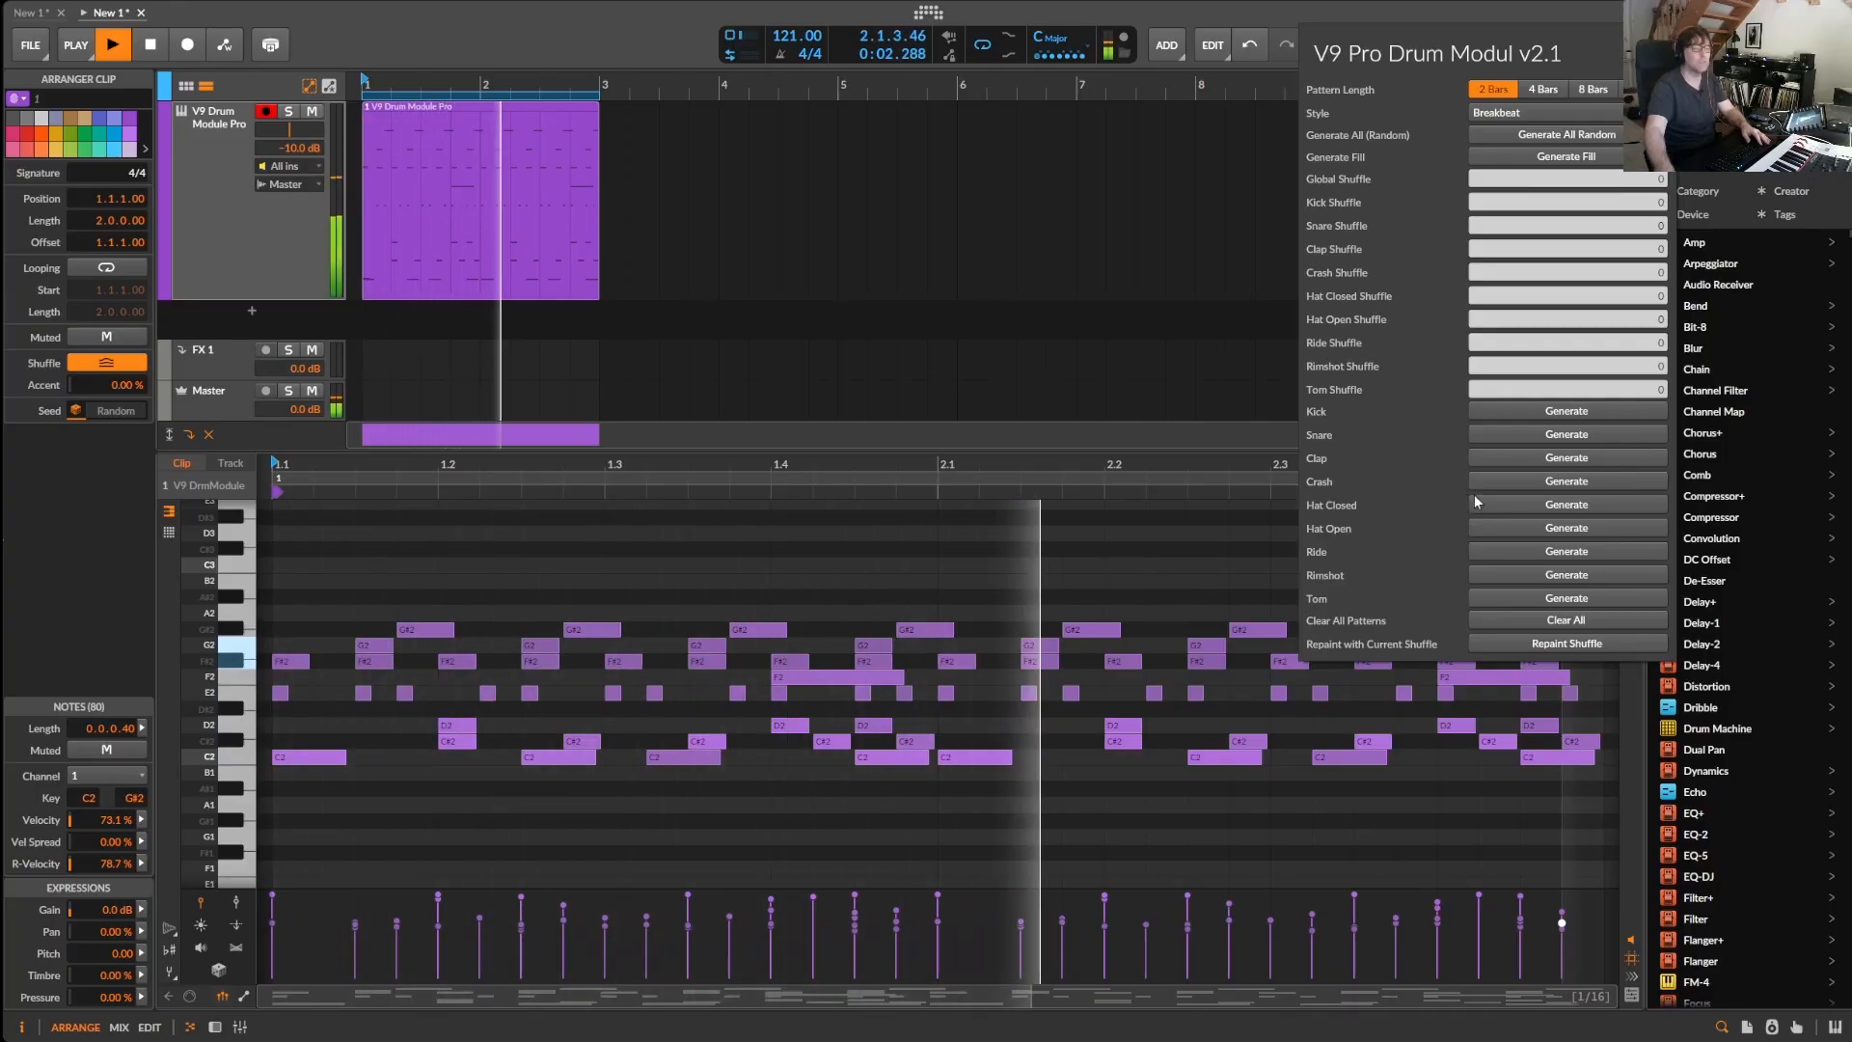
- Regenerate the Breakbeat ride and tom patterns several times during playback for other variations, and stop playback
{"action": "left_click", "coordinate": [1565, 553]}
{"action": "left_click", "coordinate": [1562, 554]}
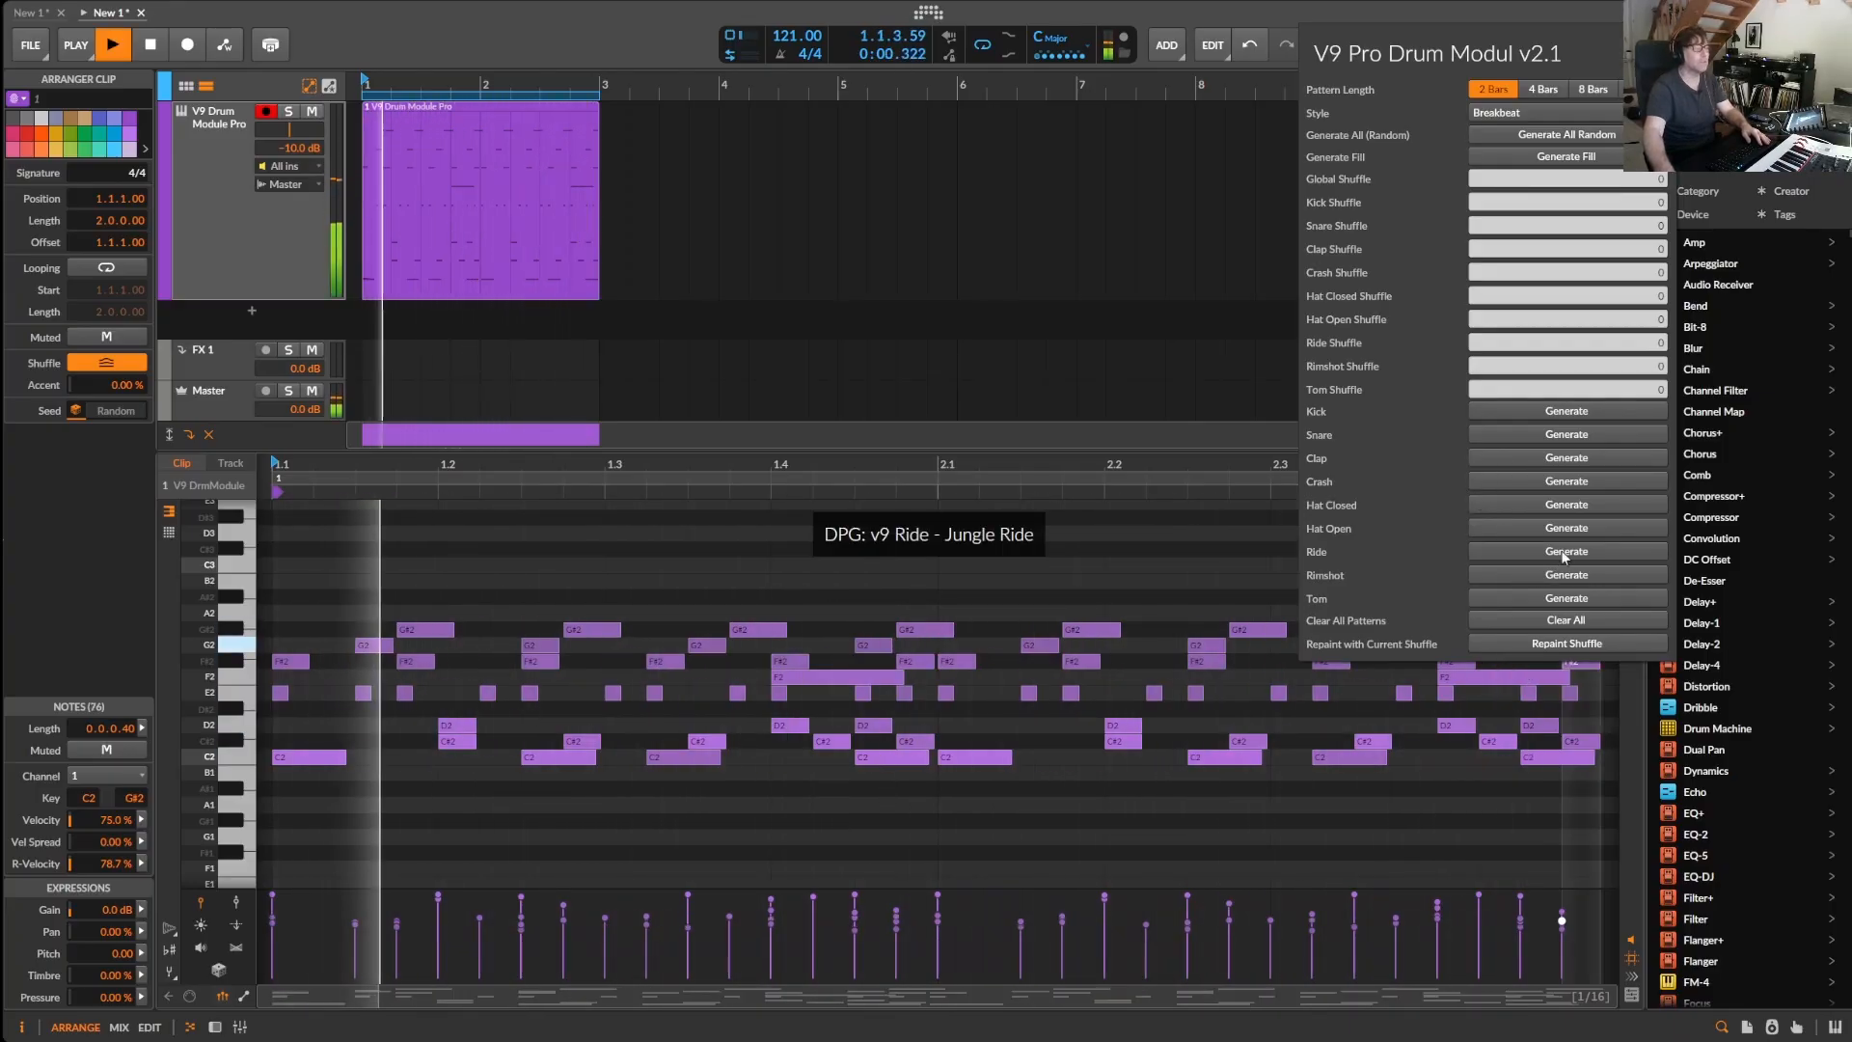
{"action": "left_click", "coordinate": [1559, 553]}
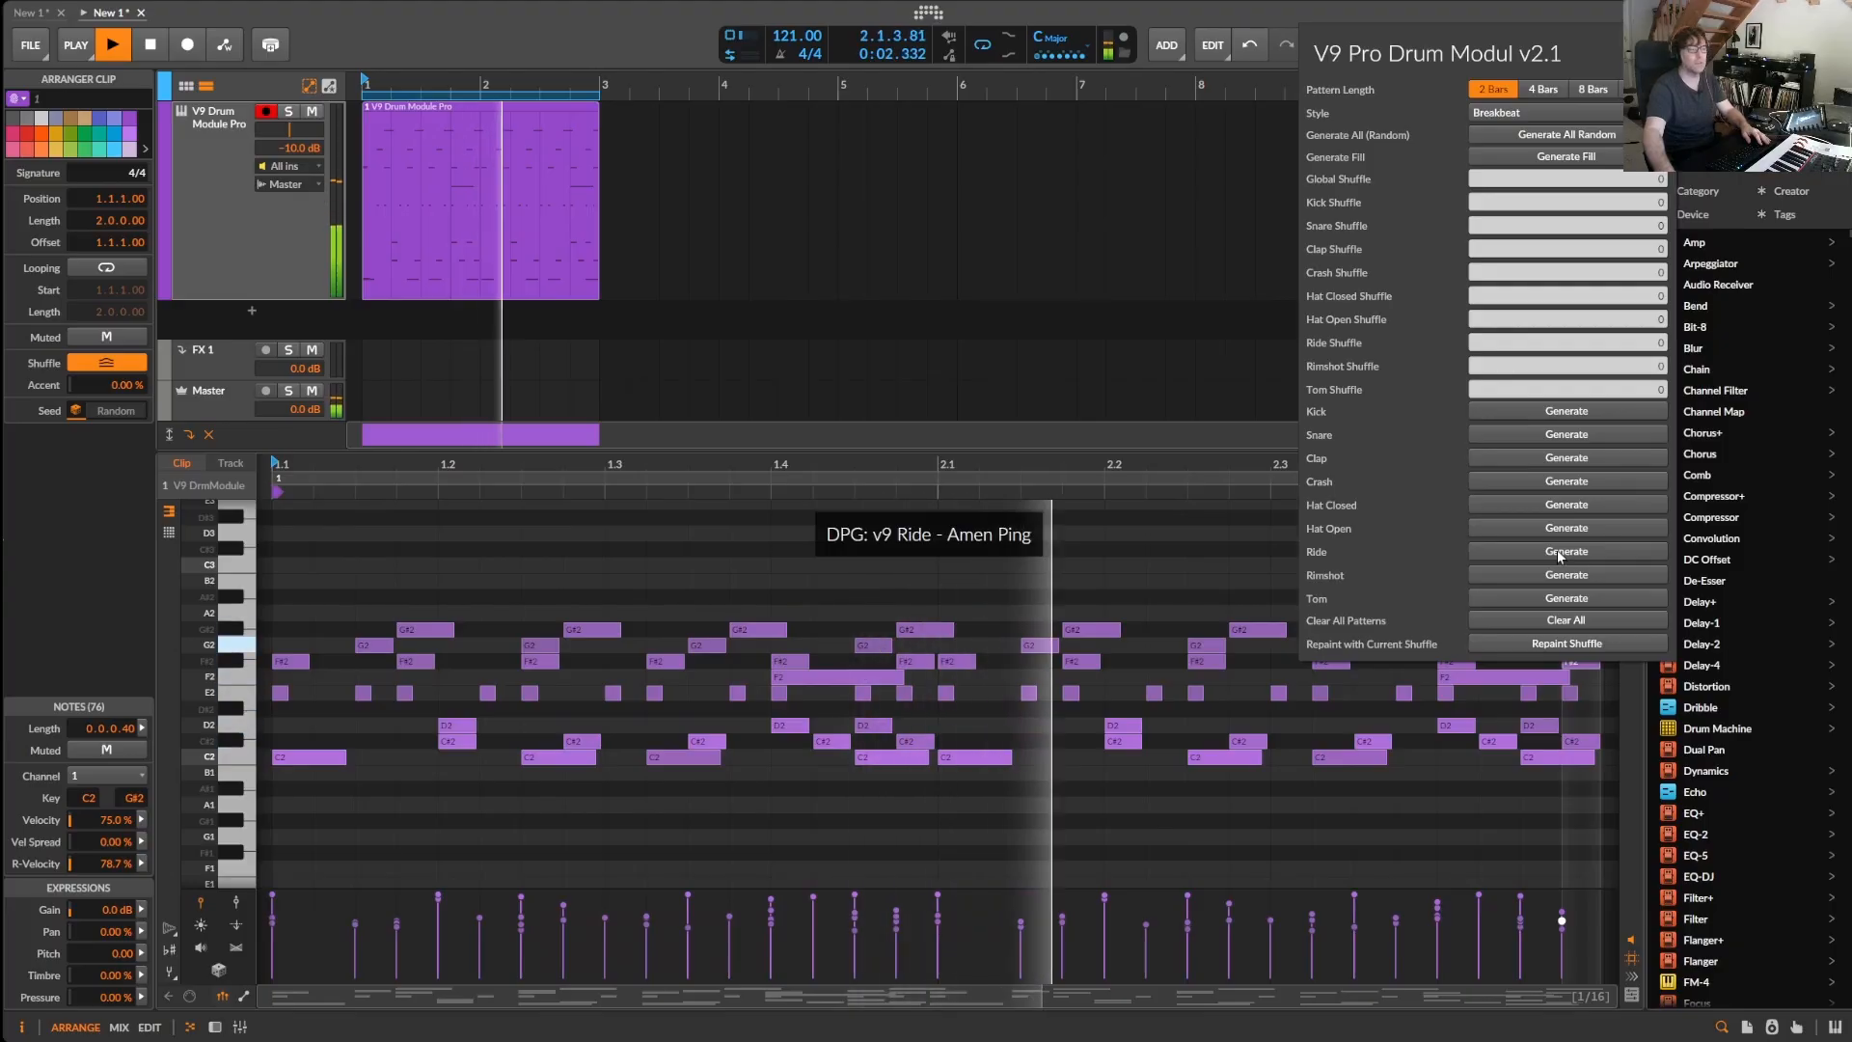
{"action": "left_click", "coordinate": [1565, 599]}
{"action": "left_click", "coordinate": [1560, 598]}
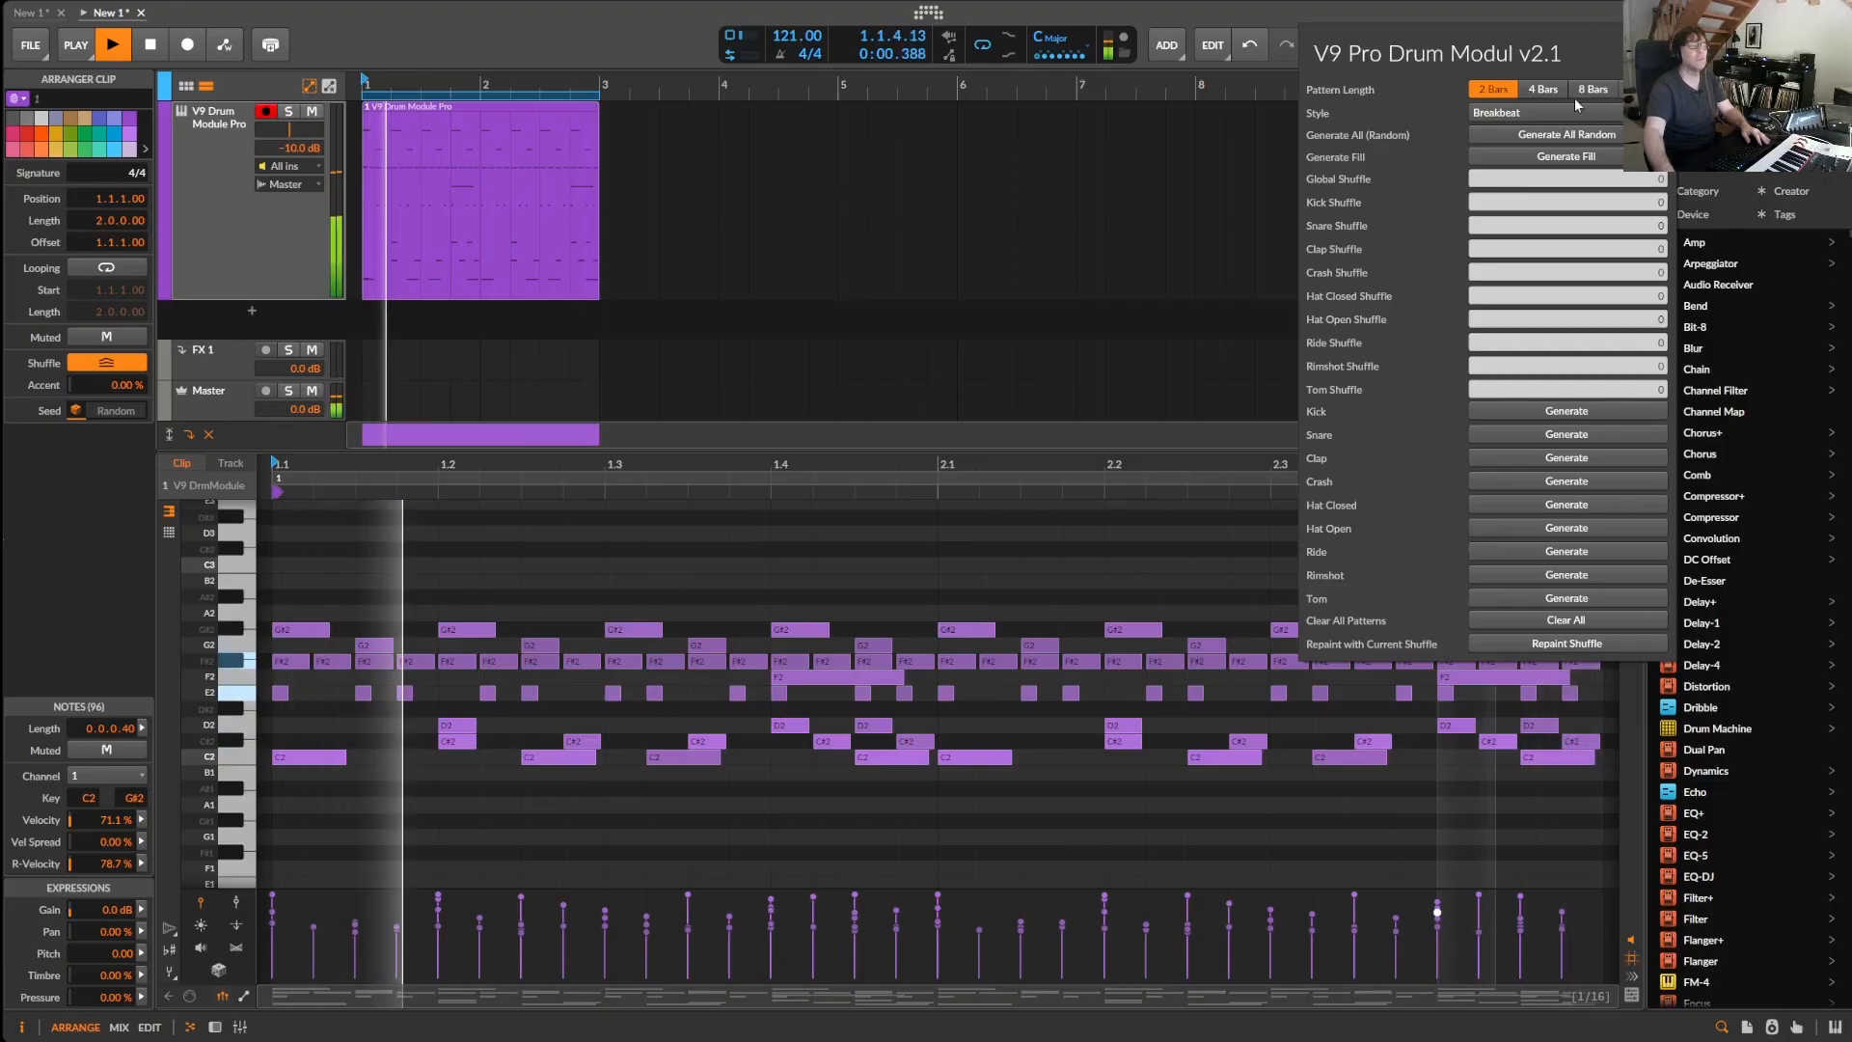
{"action": "key", "text": "space"}
- Switch the style to Trance, clear all patterns, generate new kick and snare patterns and start playback
{"action": "left_click", "coordinate": [1520, 111]}
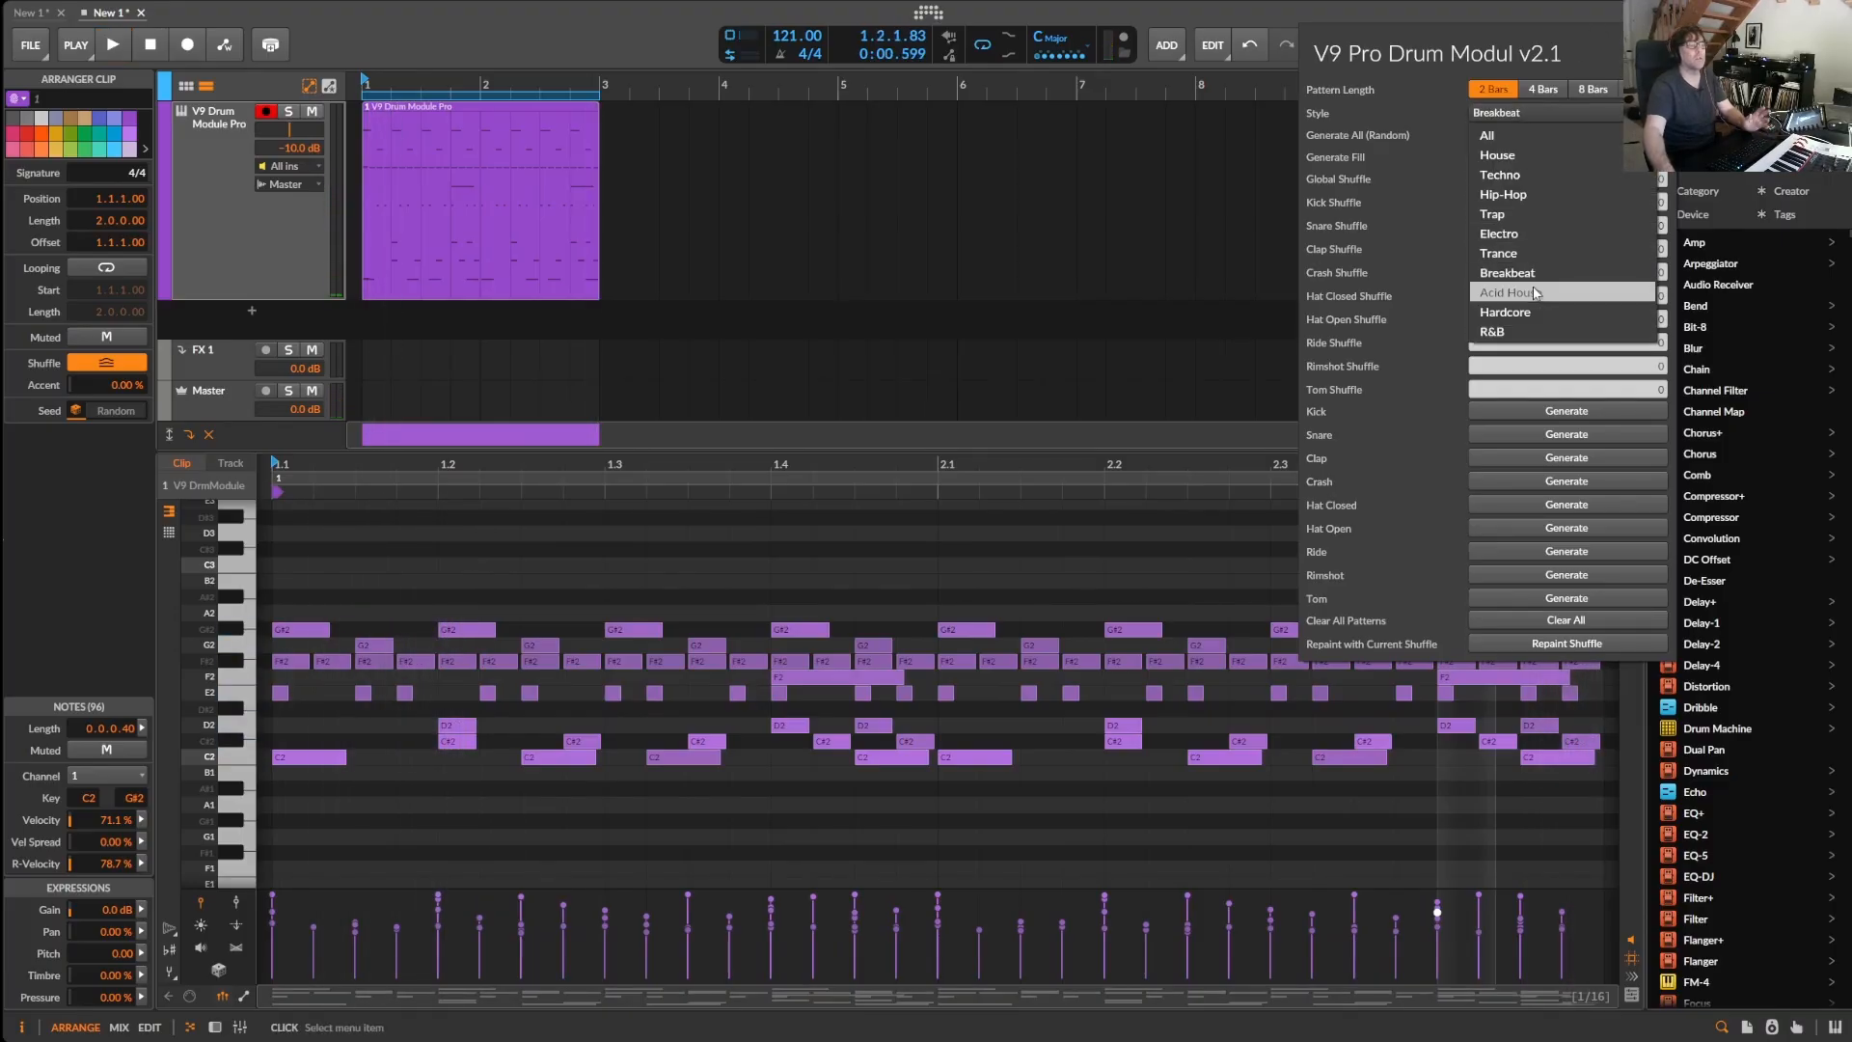
{"action": "left_click", "coordinate": [1537, 252]}
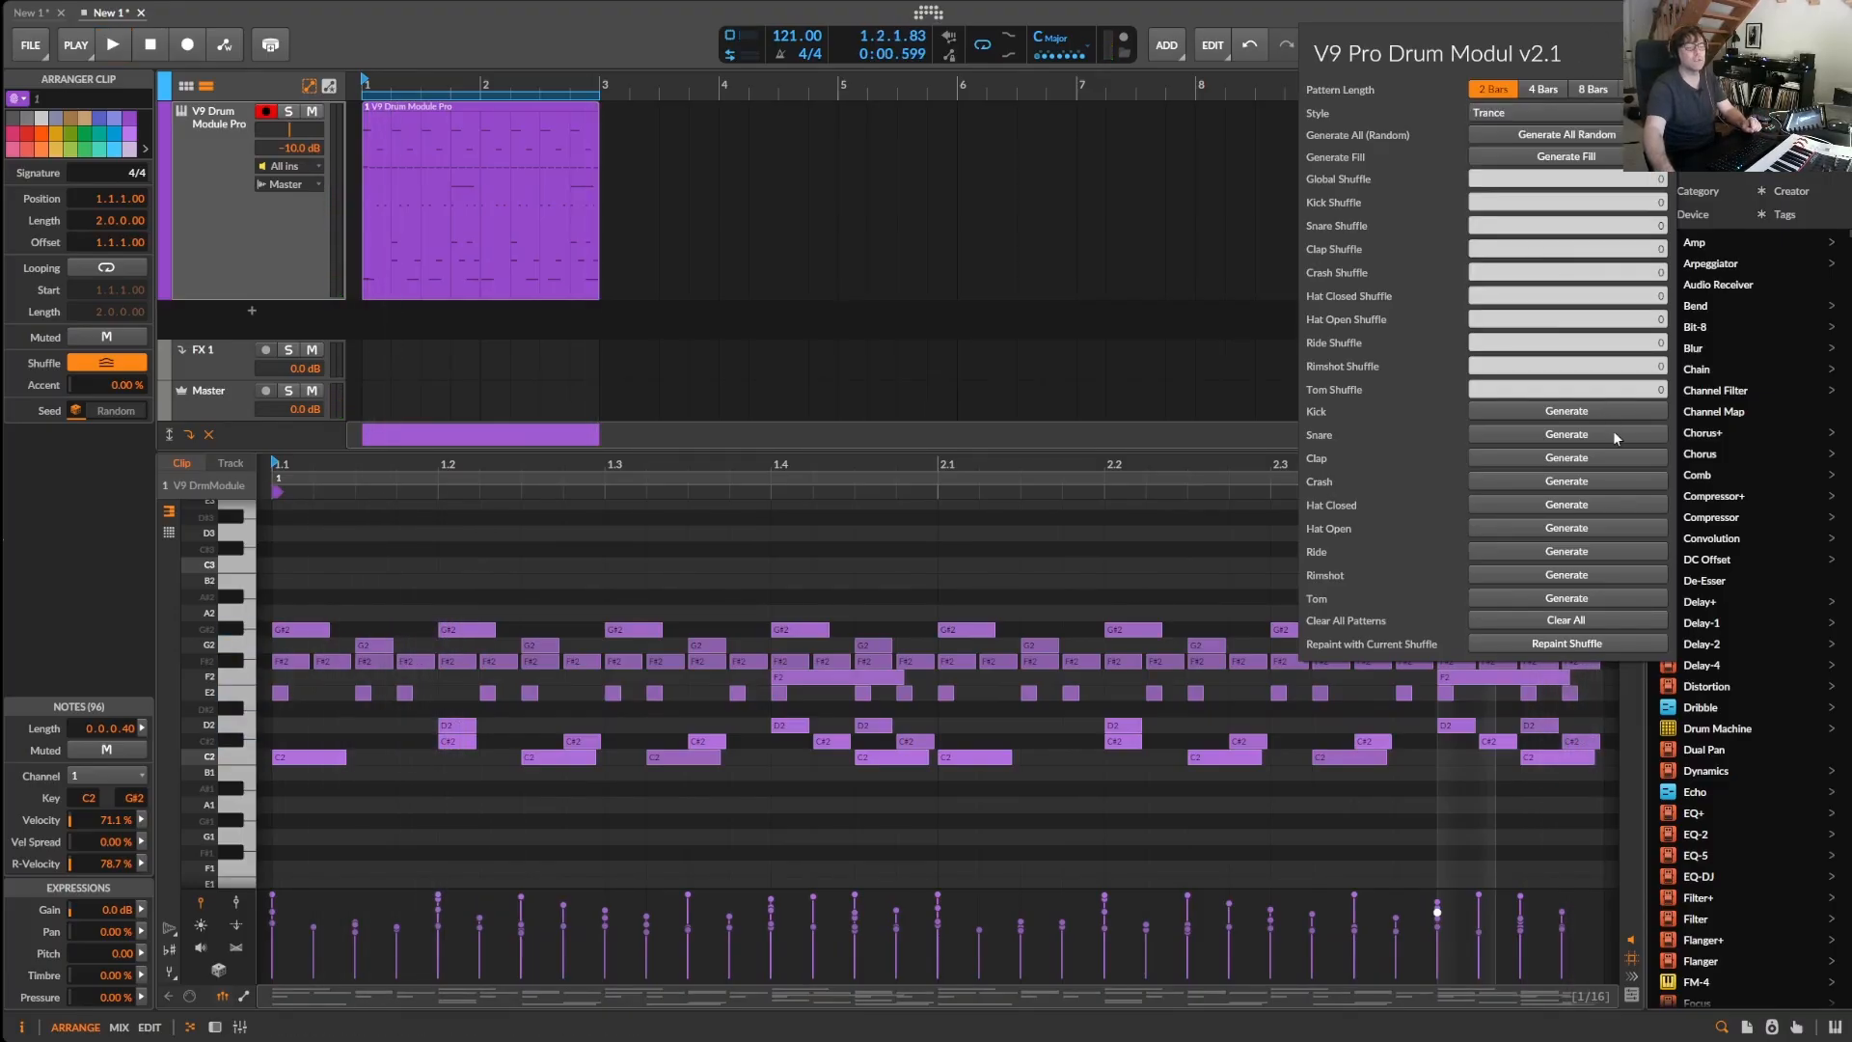
{"action": "left_click", "coordinate": [1548, 619]}
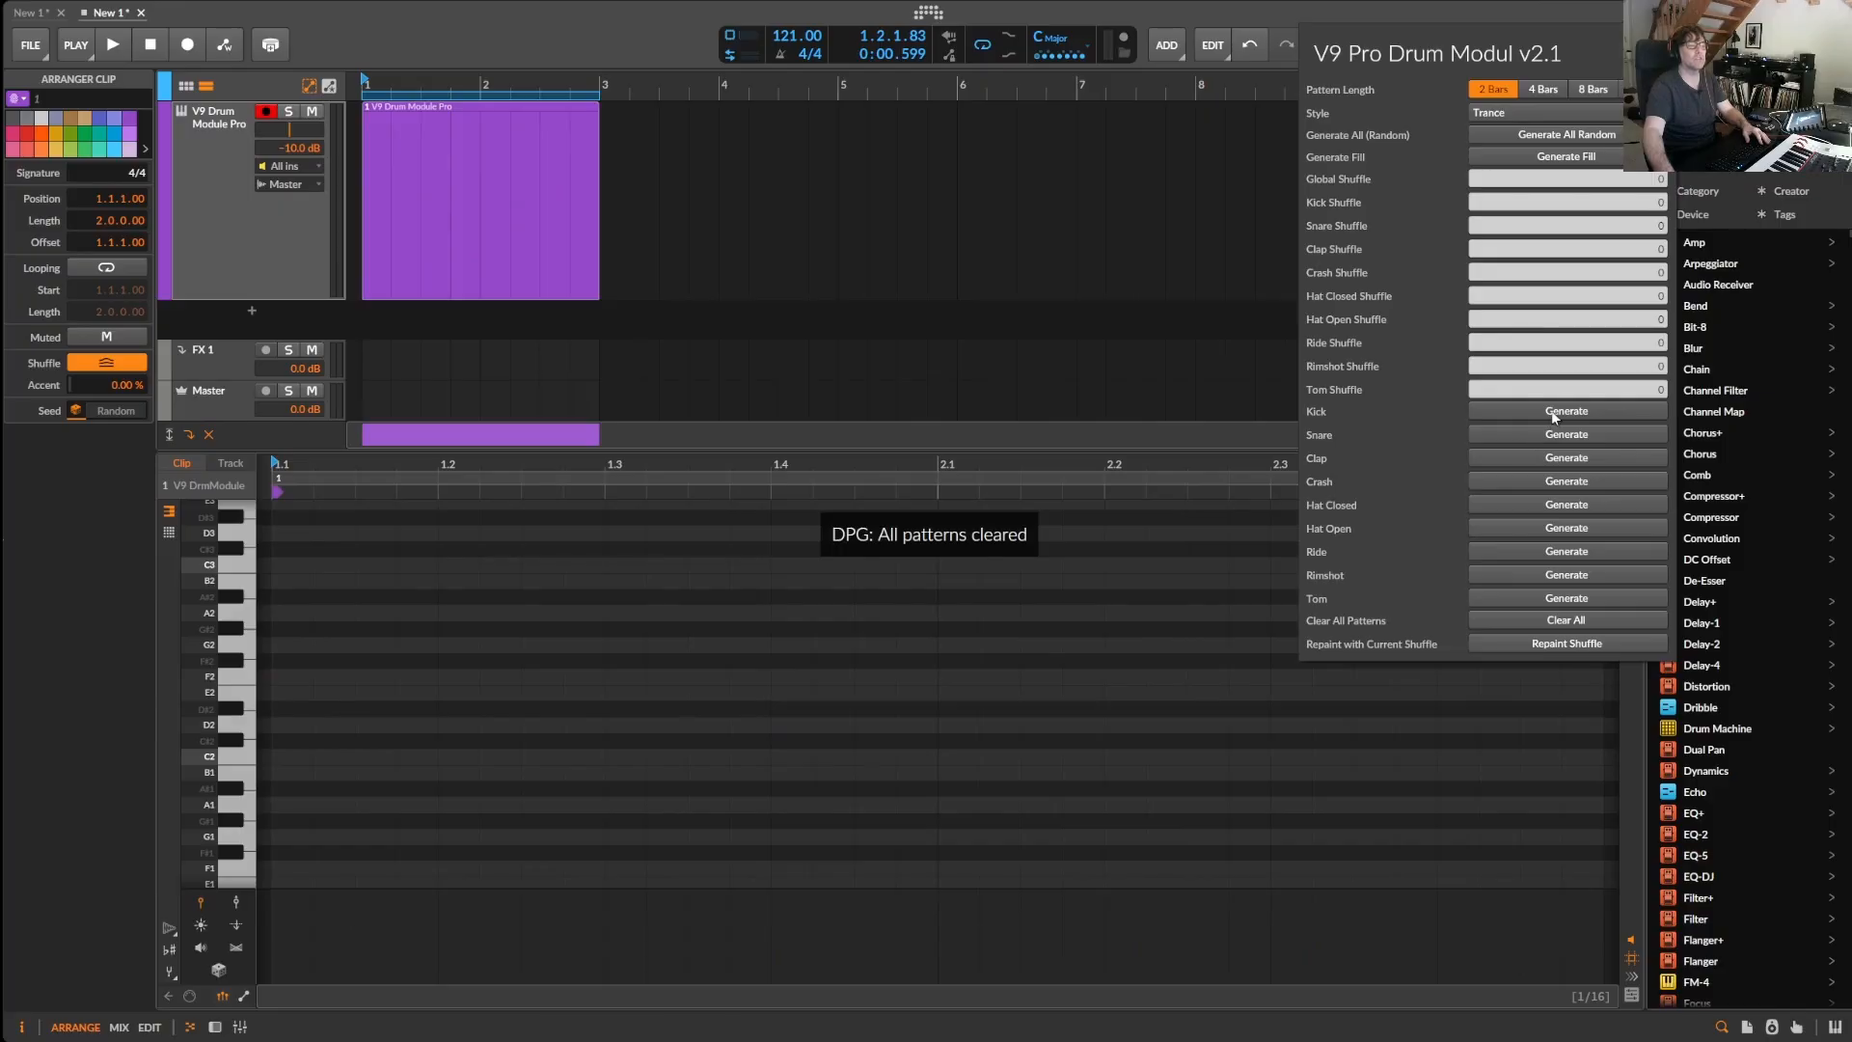
{"action": "left_click", "coordinate": [1563, 436]}
{"action": "key", "text": "space"}
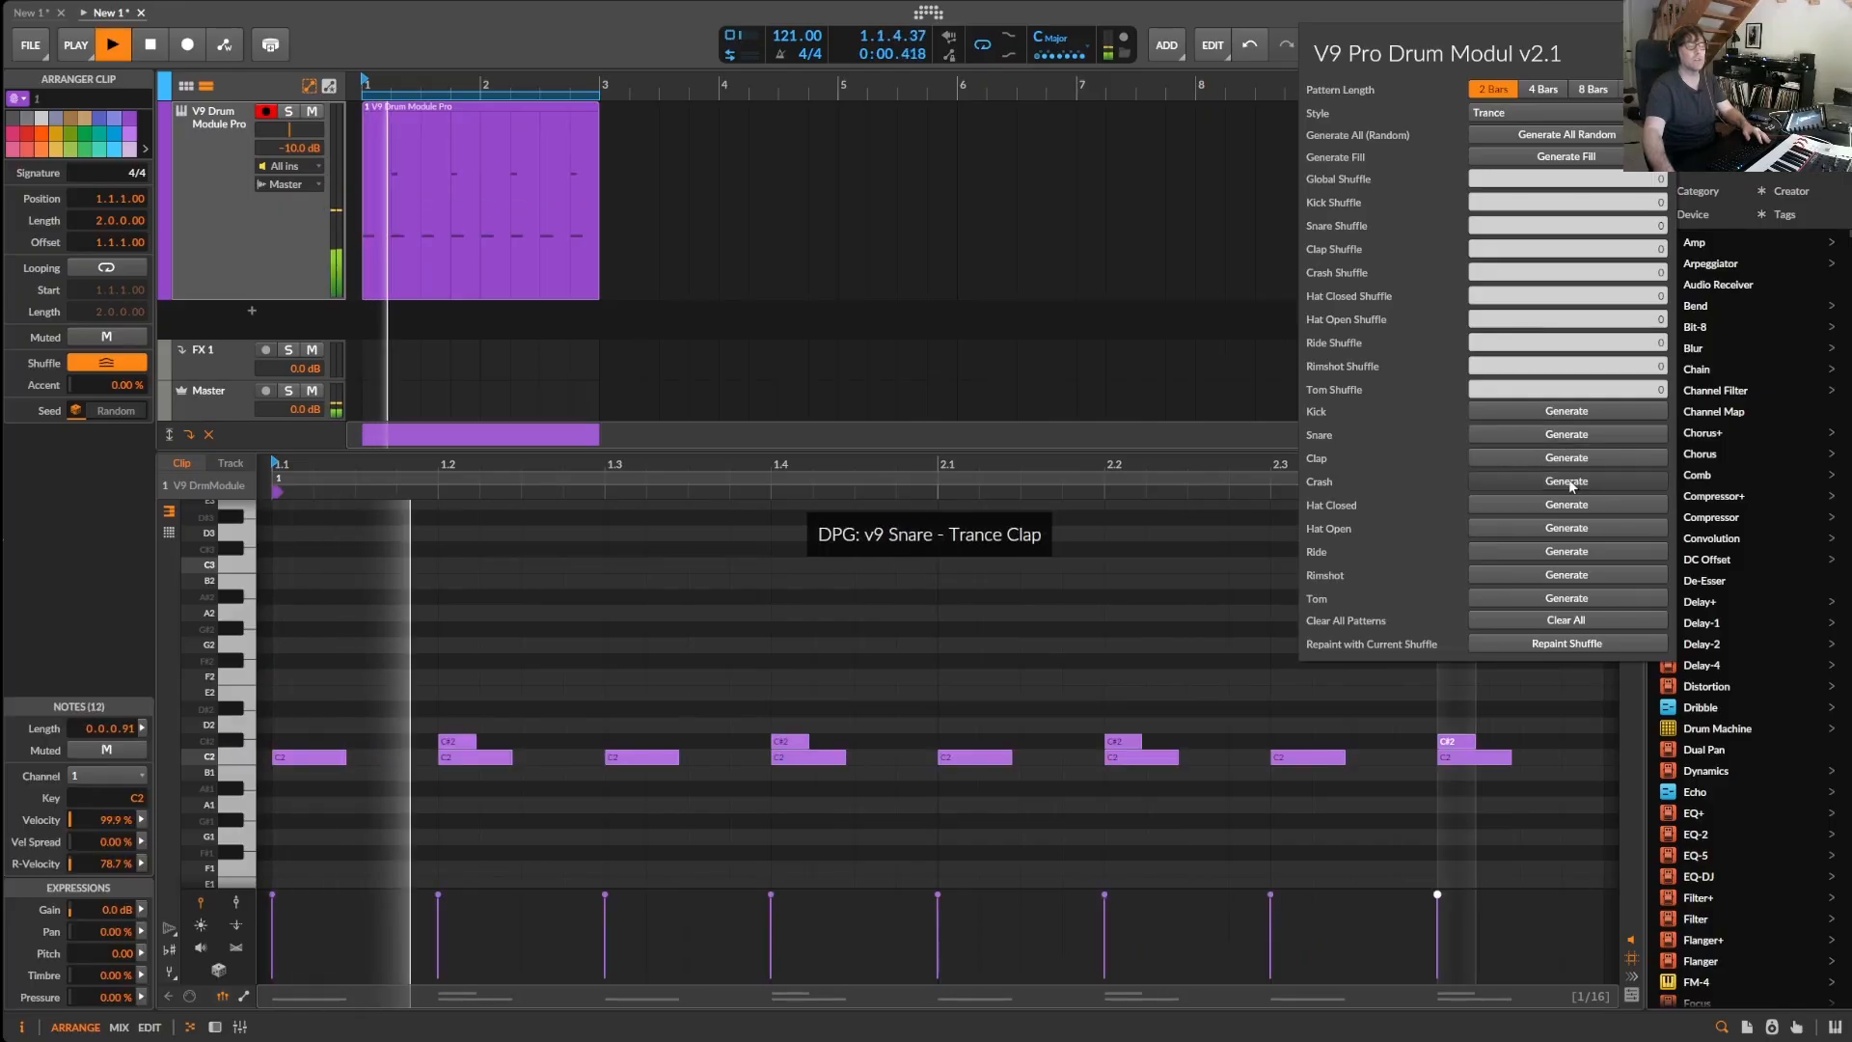
- Add Trance crash, closed hat, open hat, ride and rimshot patterns to the clip during playback
{"action": "left_click", "coordinate": [1567, 481]}
{"action": "left_click", "coordinate": [1566, 504]}
{"action": "left_click", "coordinate": [1566, 528]}
{"action": "left_click", "coordinate": [1573, 551]}
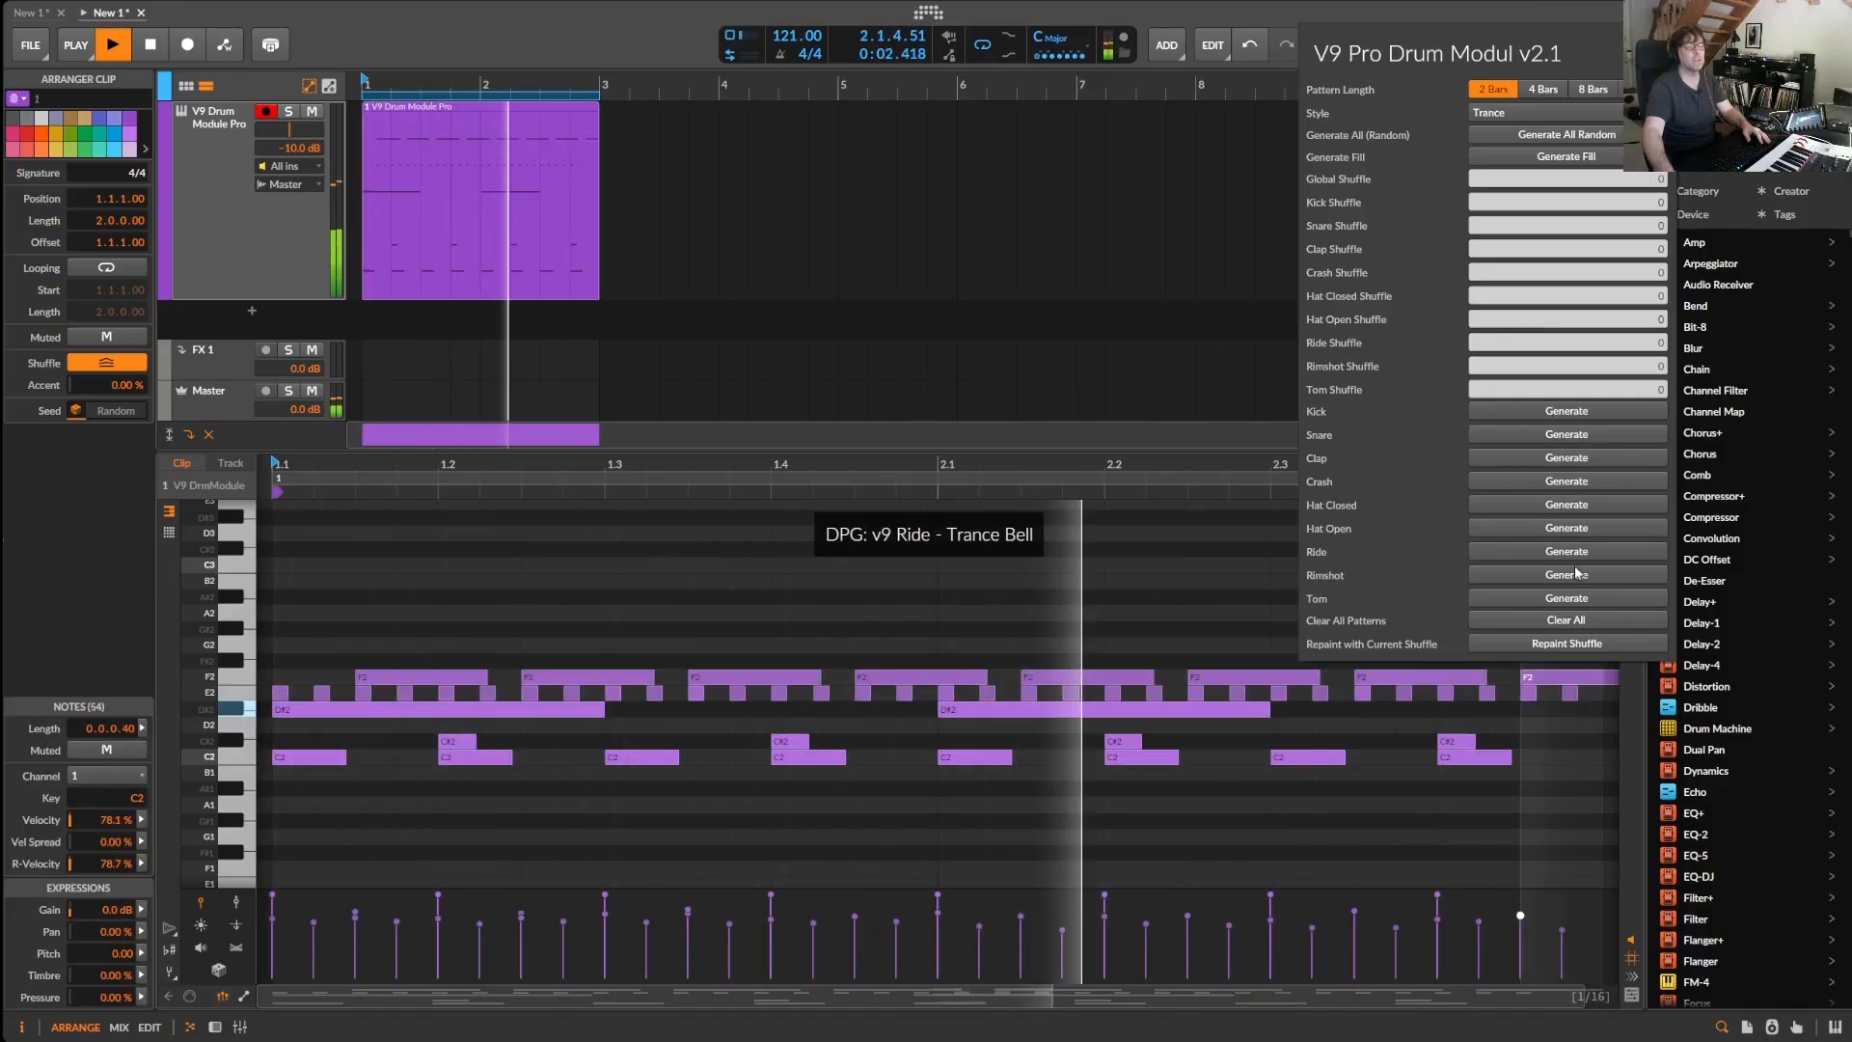
{"action": "left_click", "coordinate": [1573, 573]}
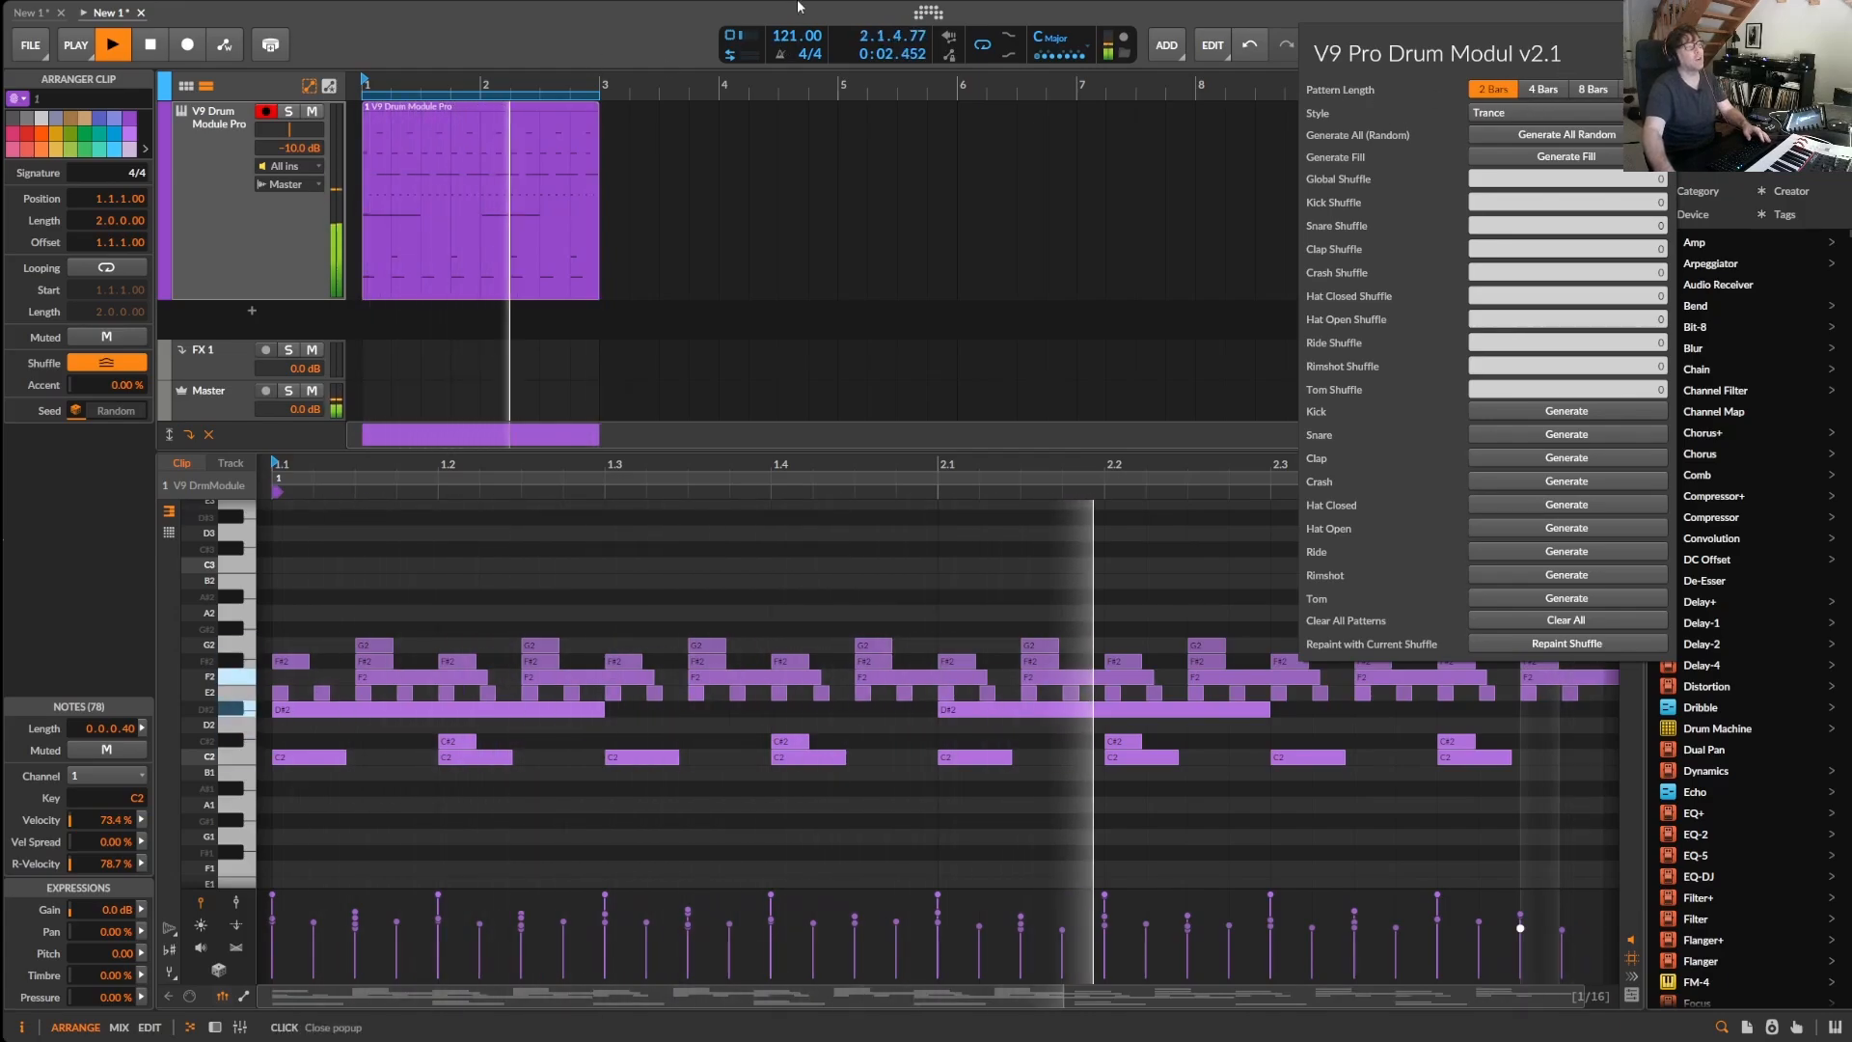
- Raise the project tempo to 153 BPM and reopen the drum pattern generator
{"action": "left_click", "coordinate": [796, 37]}
{"action": "left_click_drag", "start_coordinate": [793, 37], "coordinate": [793, 9]}
{"action": "left_click", "coordinate": [1667, 12]}
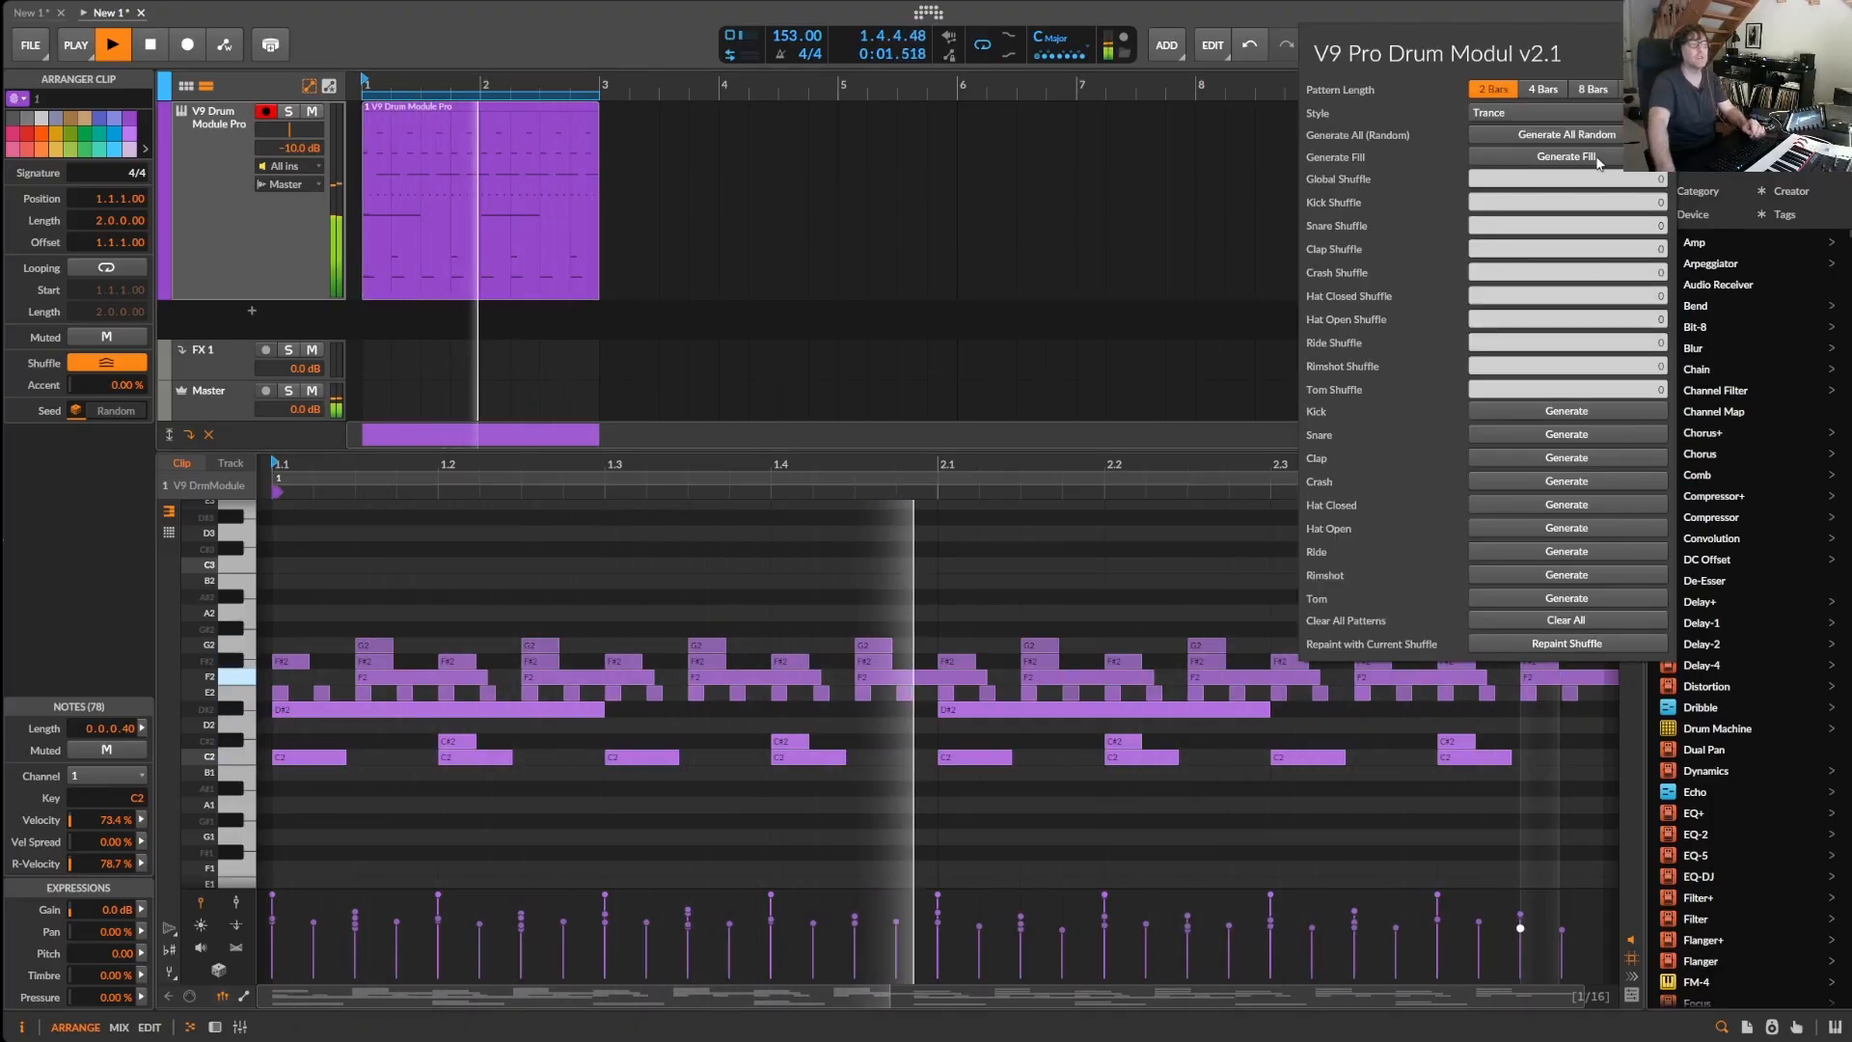
- Regenerate the Trance closed hat pattern twice during playback, plus new ride, clap, snare, tom and rimshot patterns
{"action": "left_click", "coordinate": [1539, 508]}
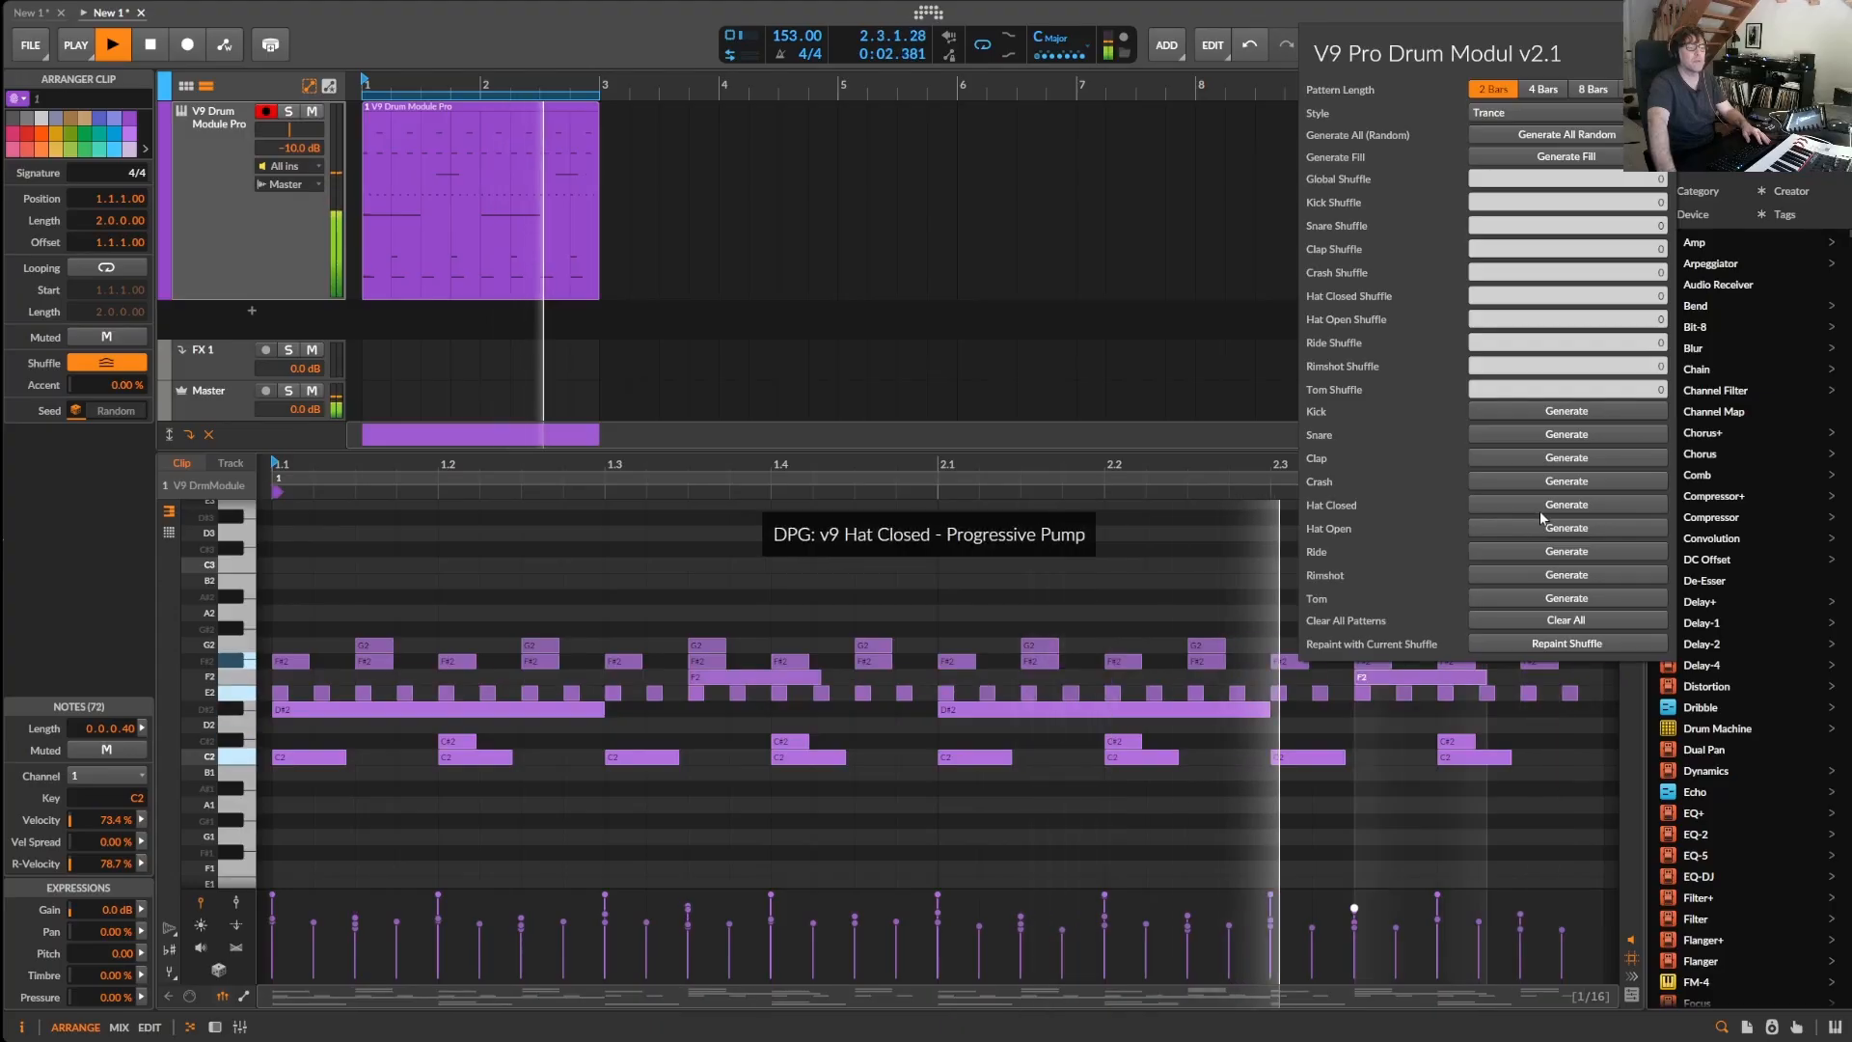
{"action": "left_click", "coordinate": [1555, 509]}
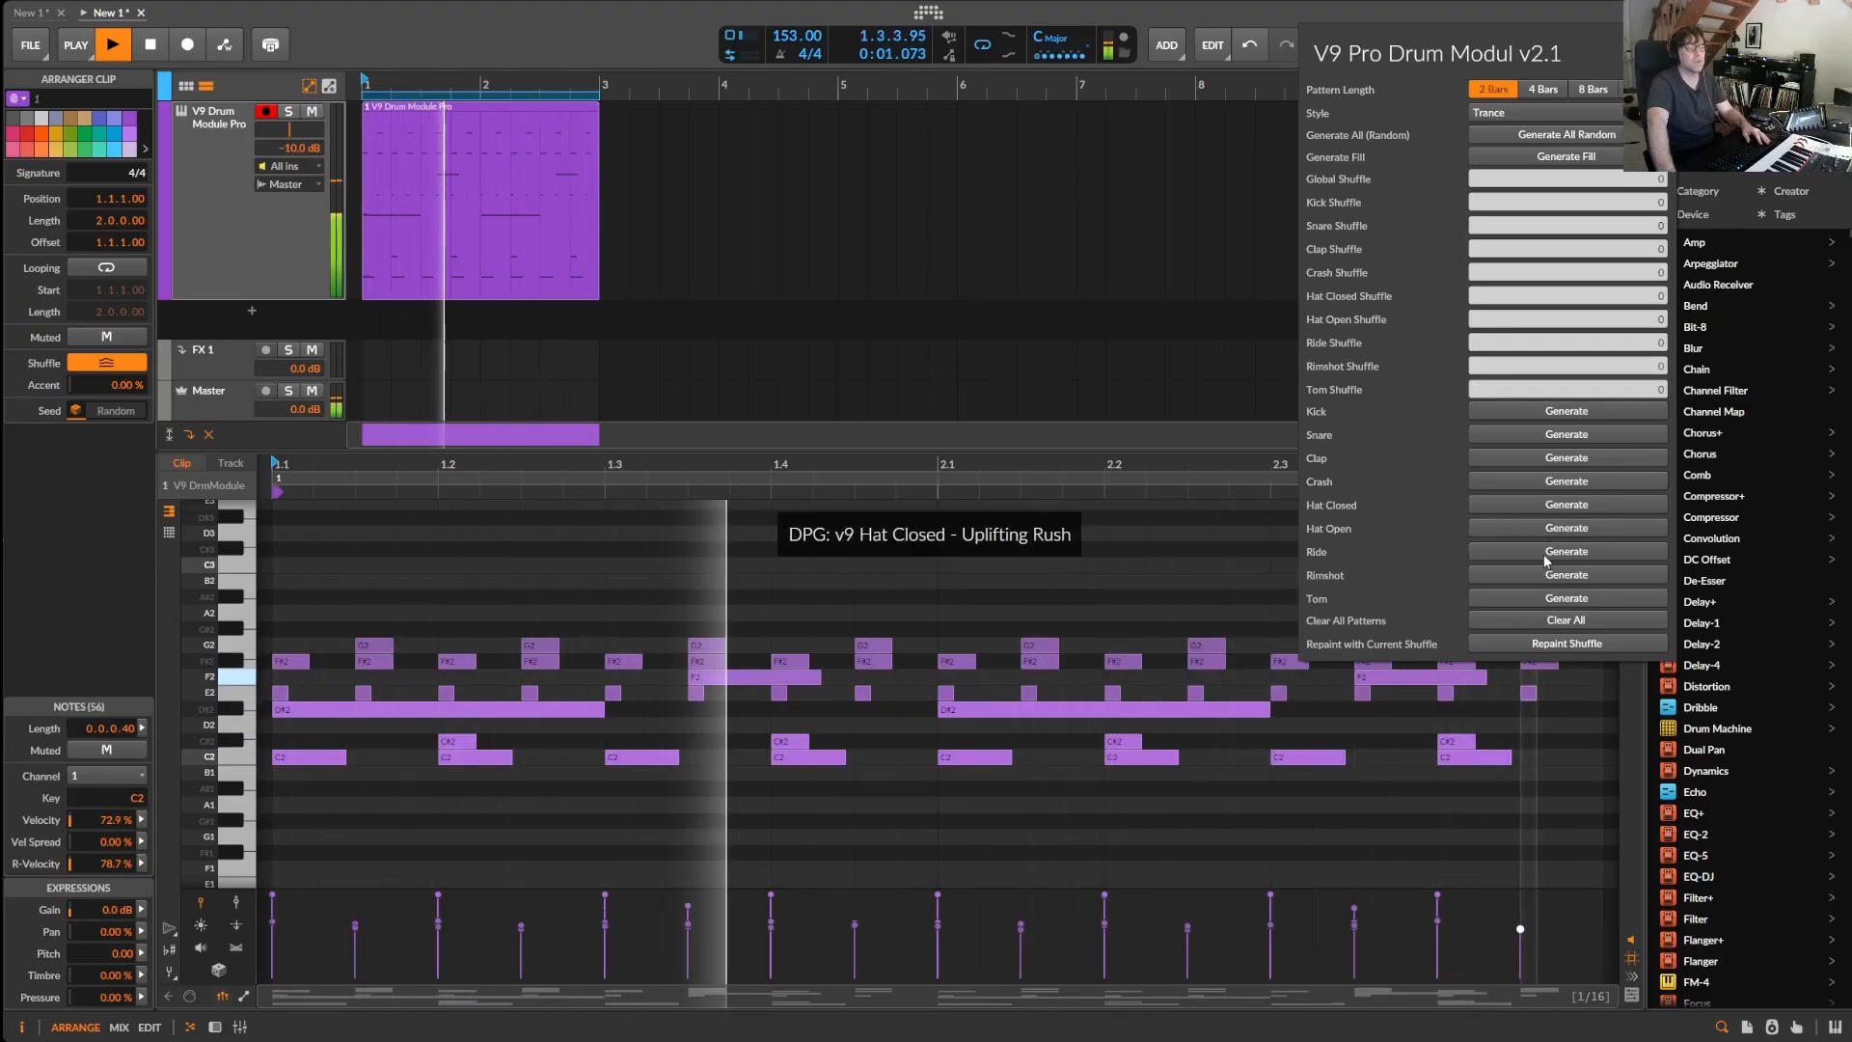
{"action": "left_click", "coordinate": [1562, 551]}
{"action": "left_click", "coordinate": [1550, 457]}
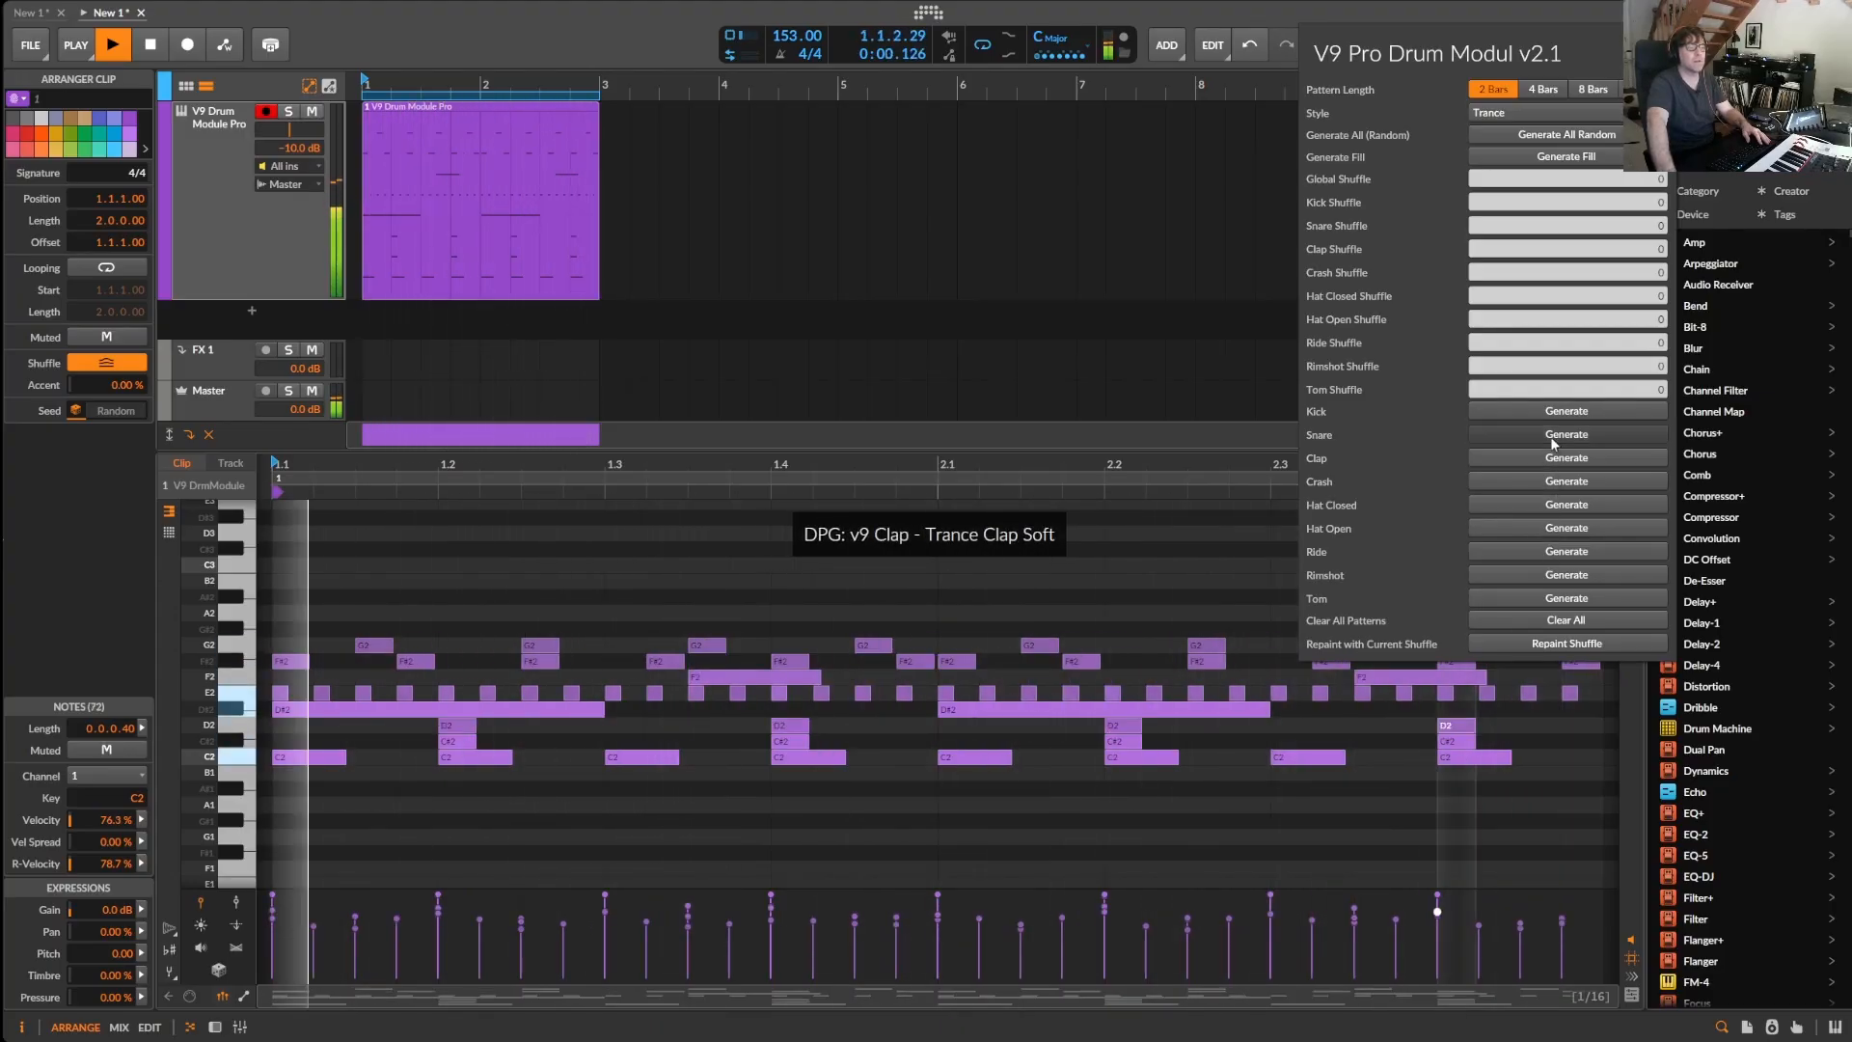
{"action": "left_click", "coordinate": [1549, 436]}
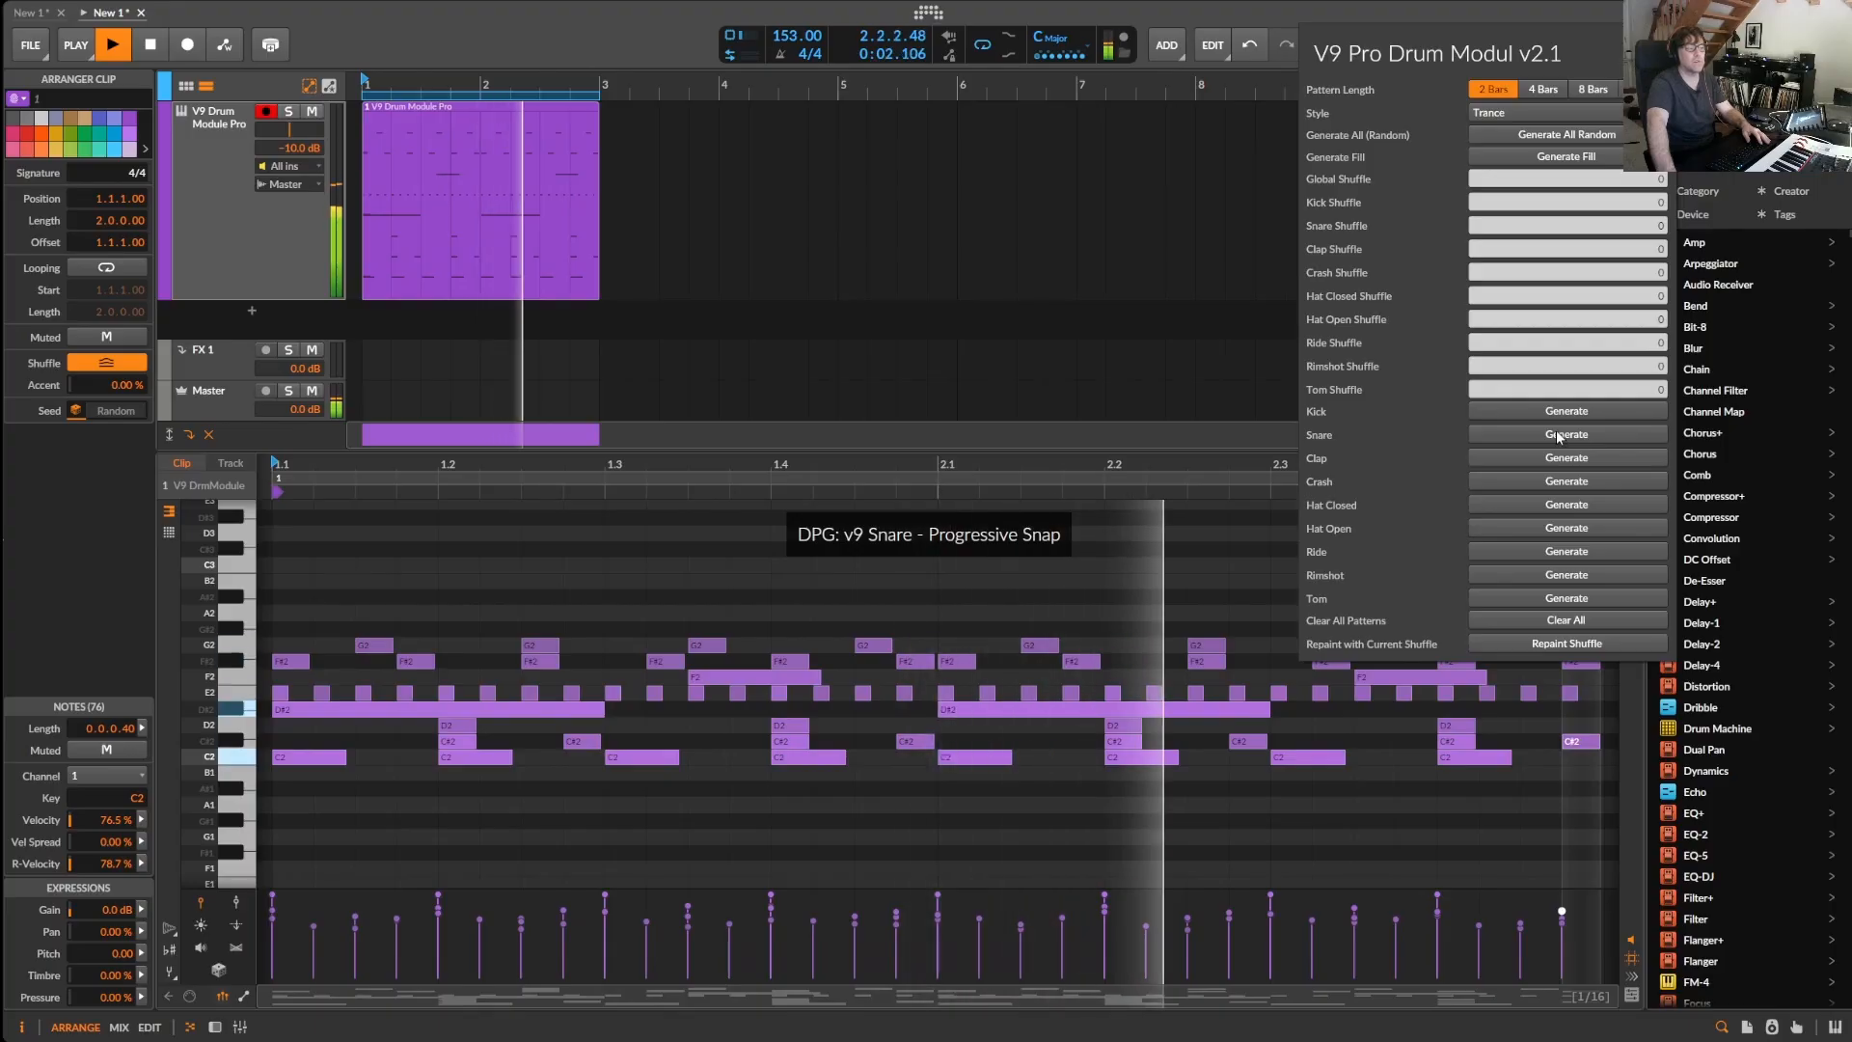
{"action": "left_click", "coordinate": [1570, 599]}
{"action": "left_click", "coordinate": [1572, 576]}
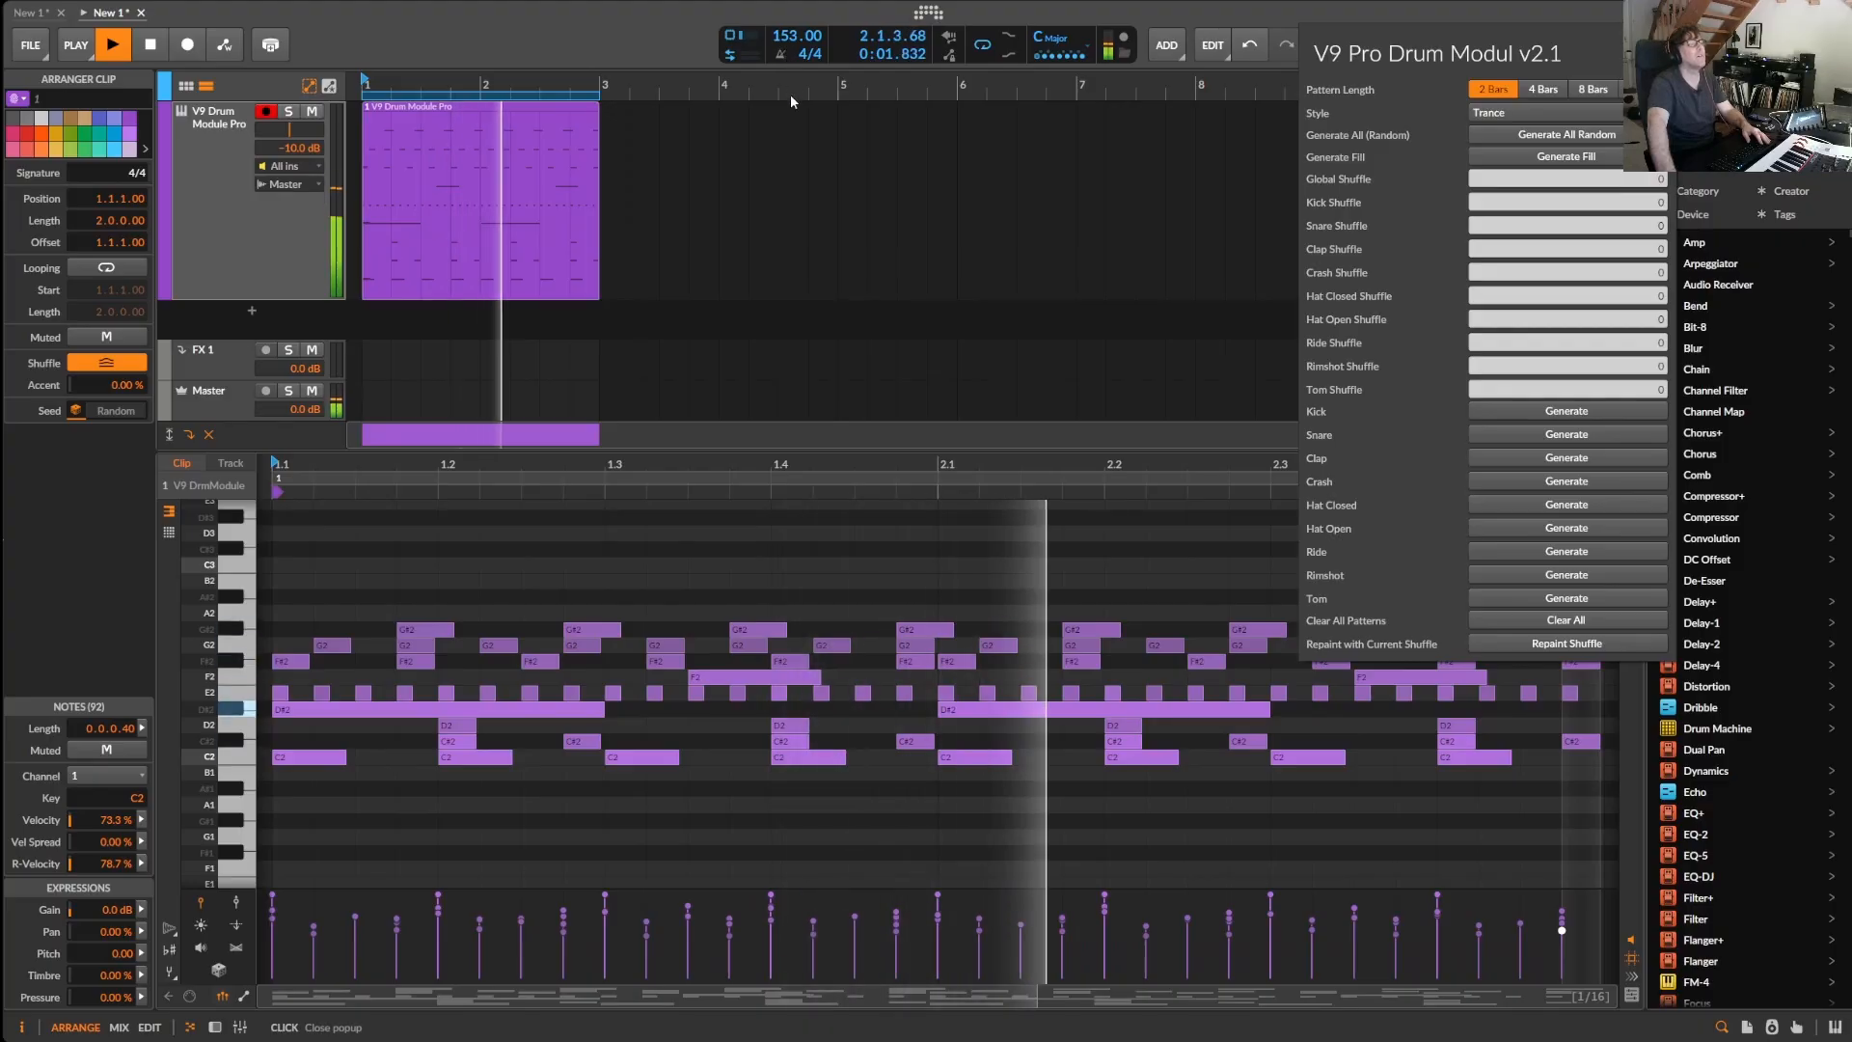
- Stop playback, lower the project tempo to 123 BPM and reopen the drum pattern generator
{"action": "left_click_drag", "start_coordinate": [786, 53], "coordinate": [786, 75]}
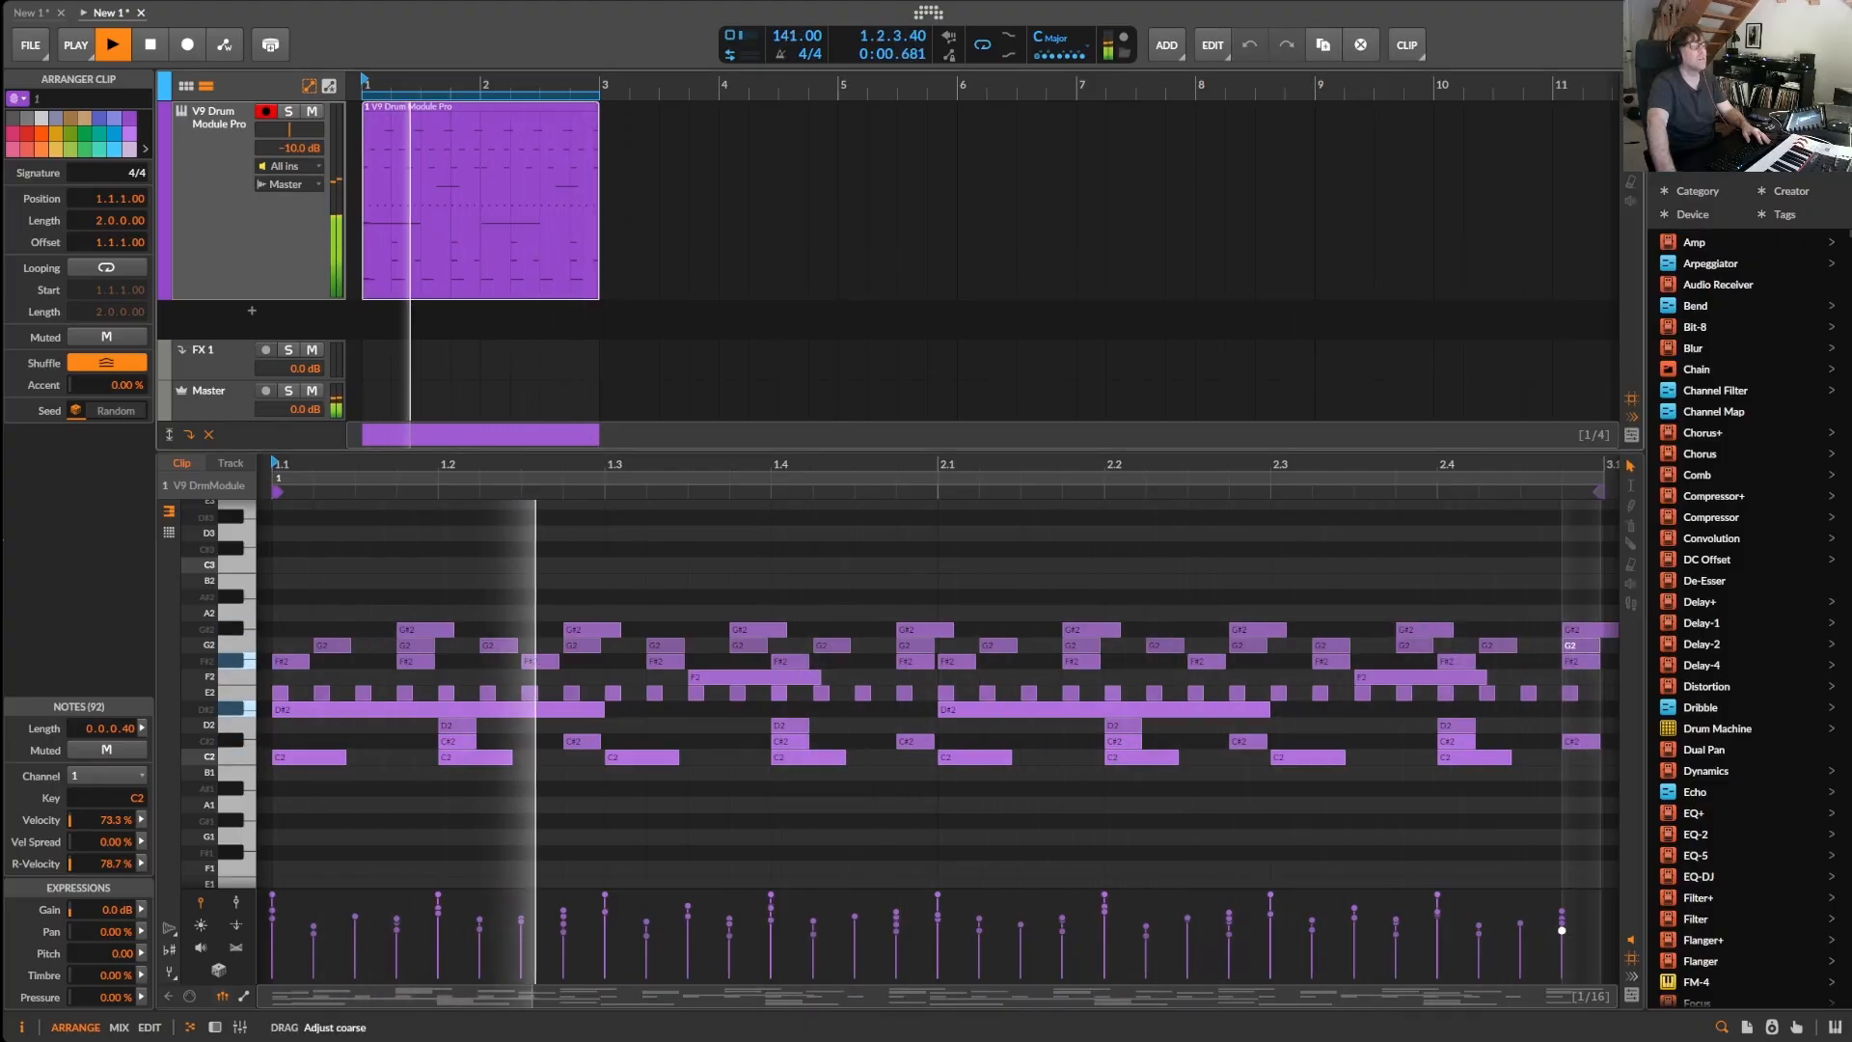
{"action": "key", "text": "space"}
{"action": "left_click", "coordinate": [1664, 13]}
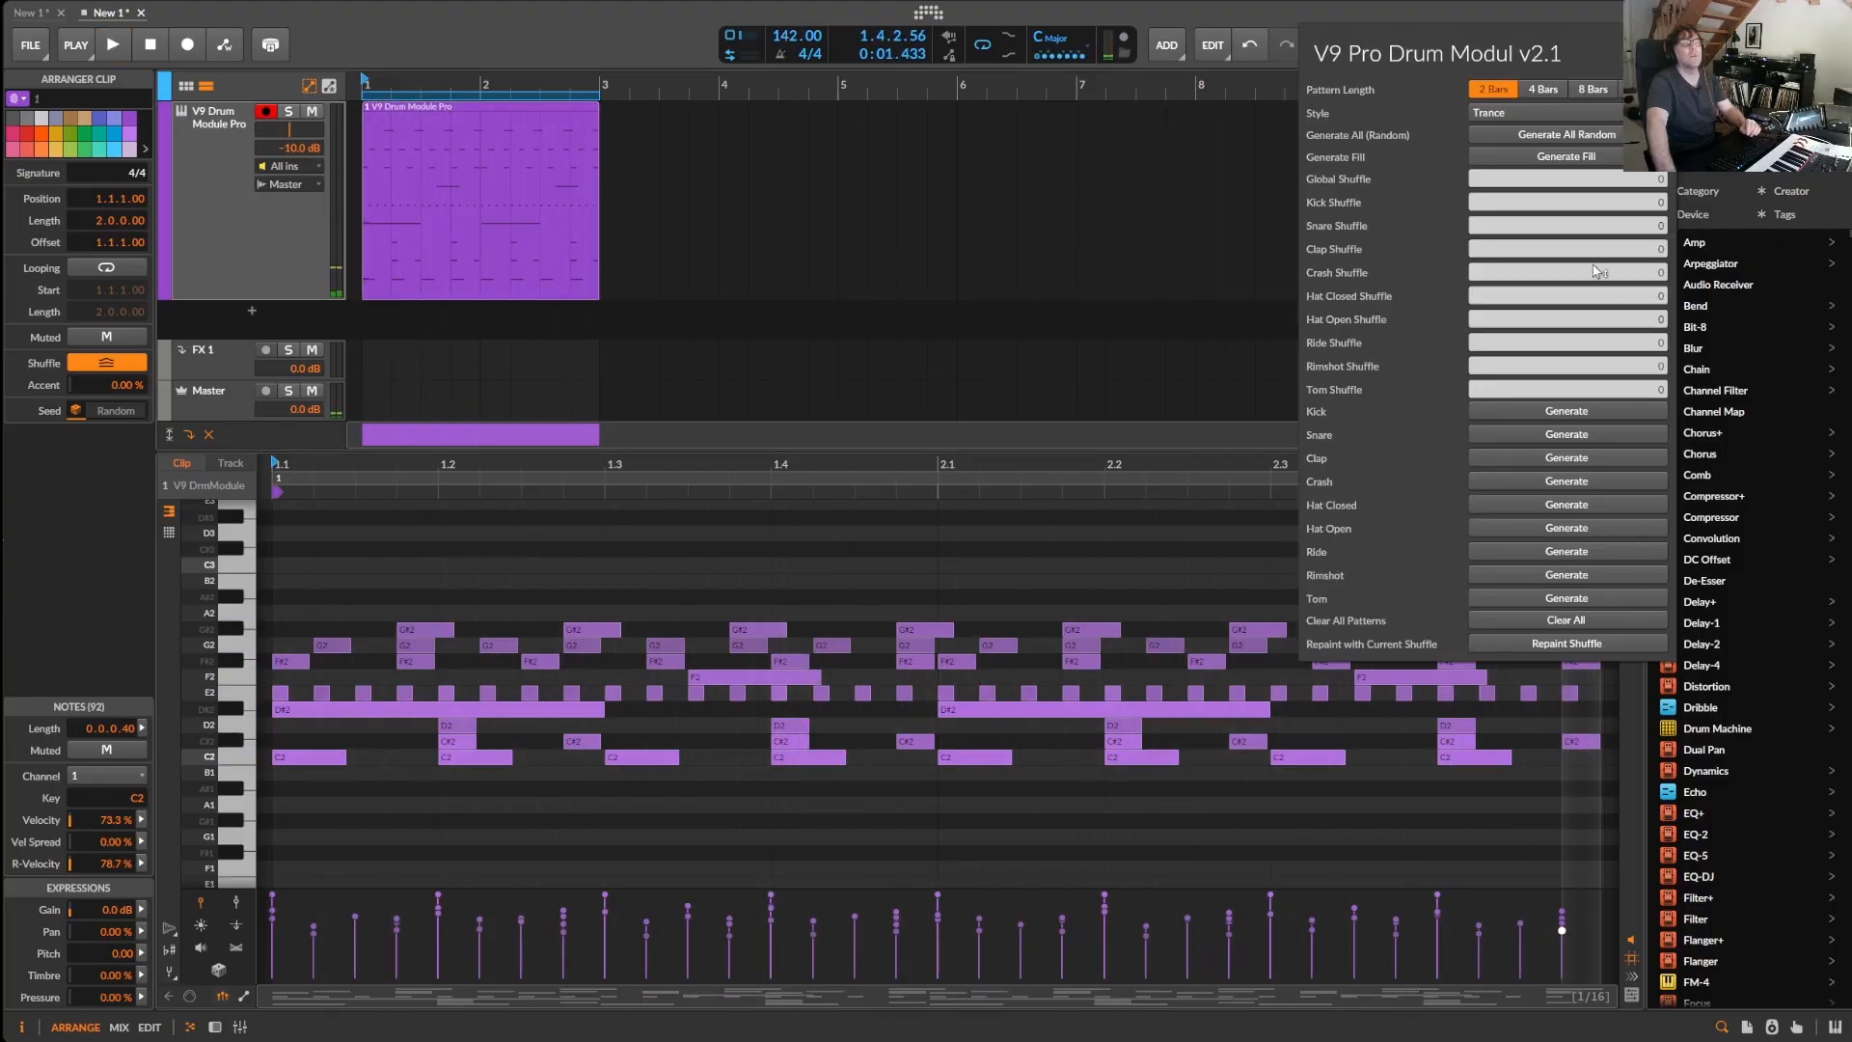
{"action": "double_click", "coordinate": [797, 39]}
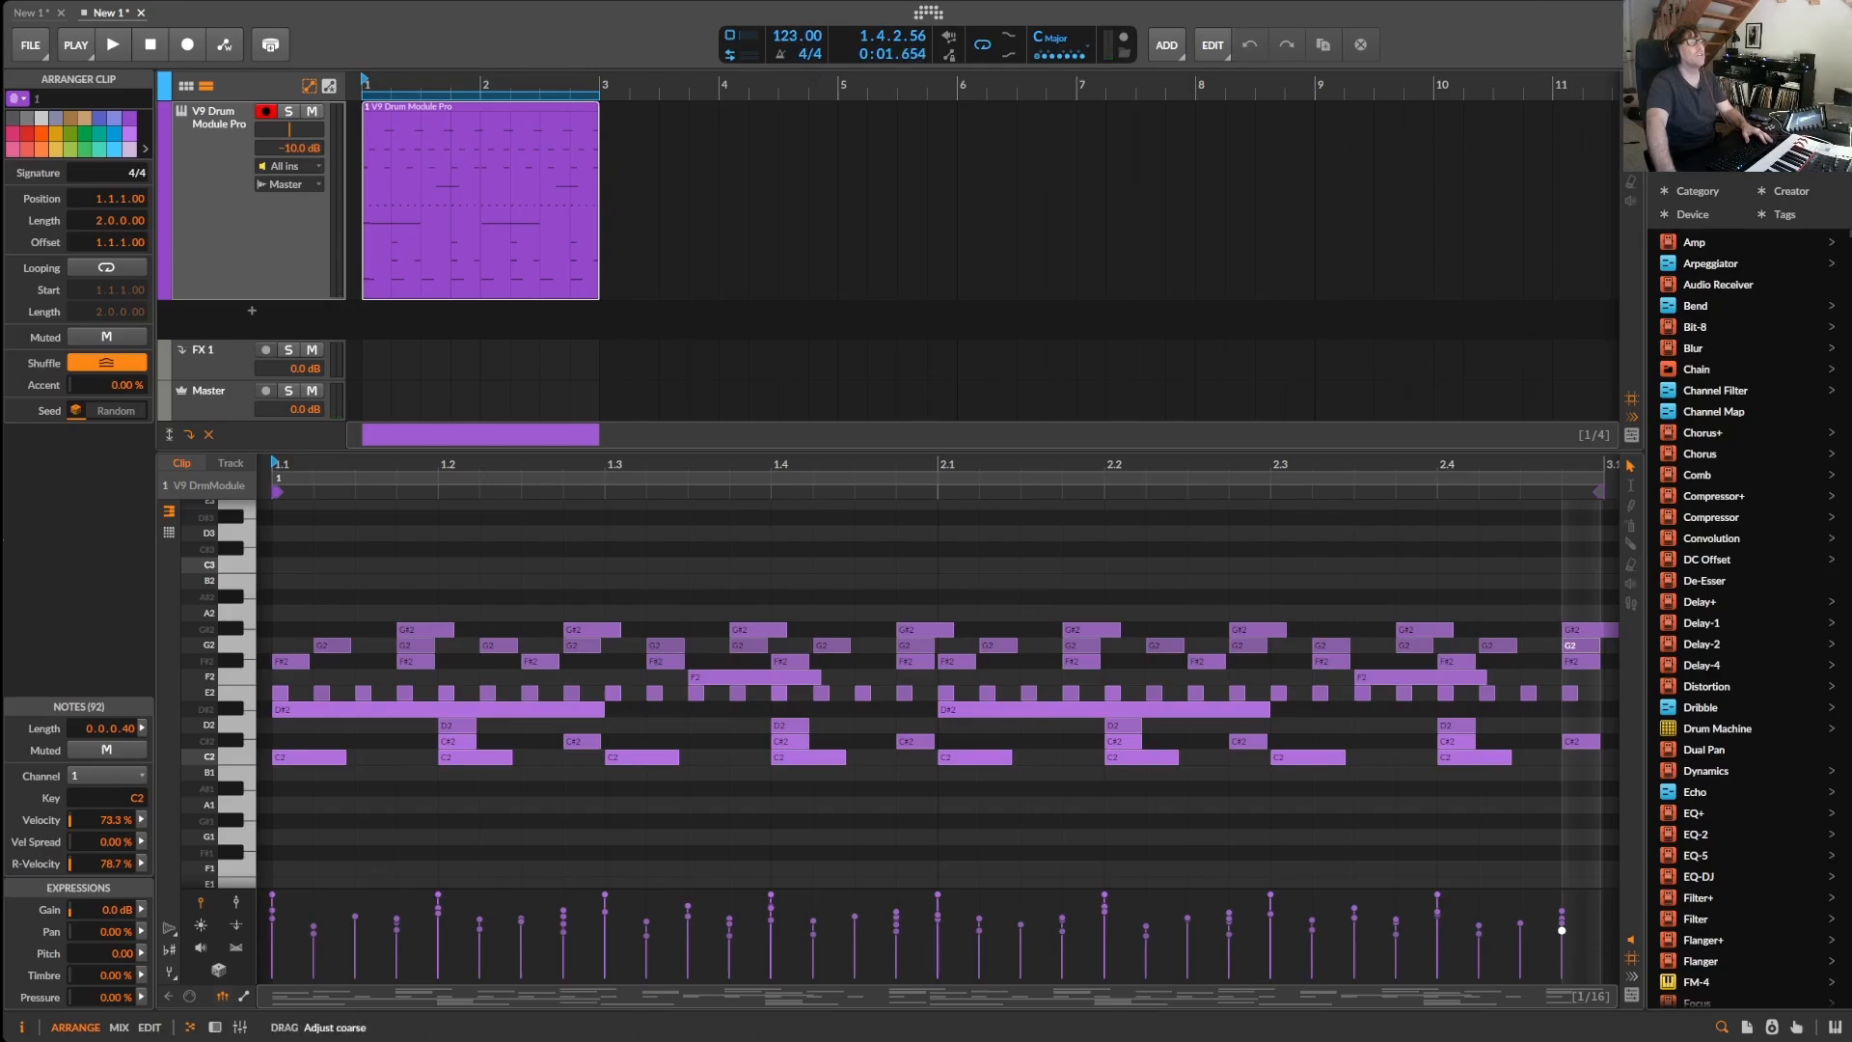
{"action": "left_click", "coordinate": [1663, 13]}
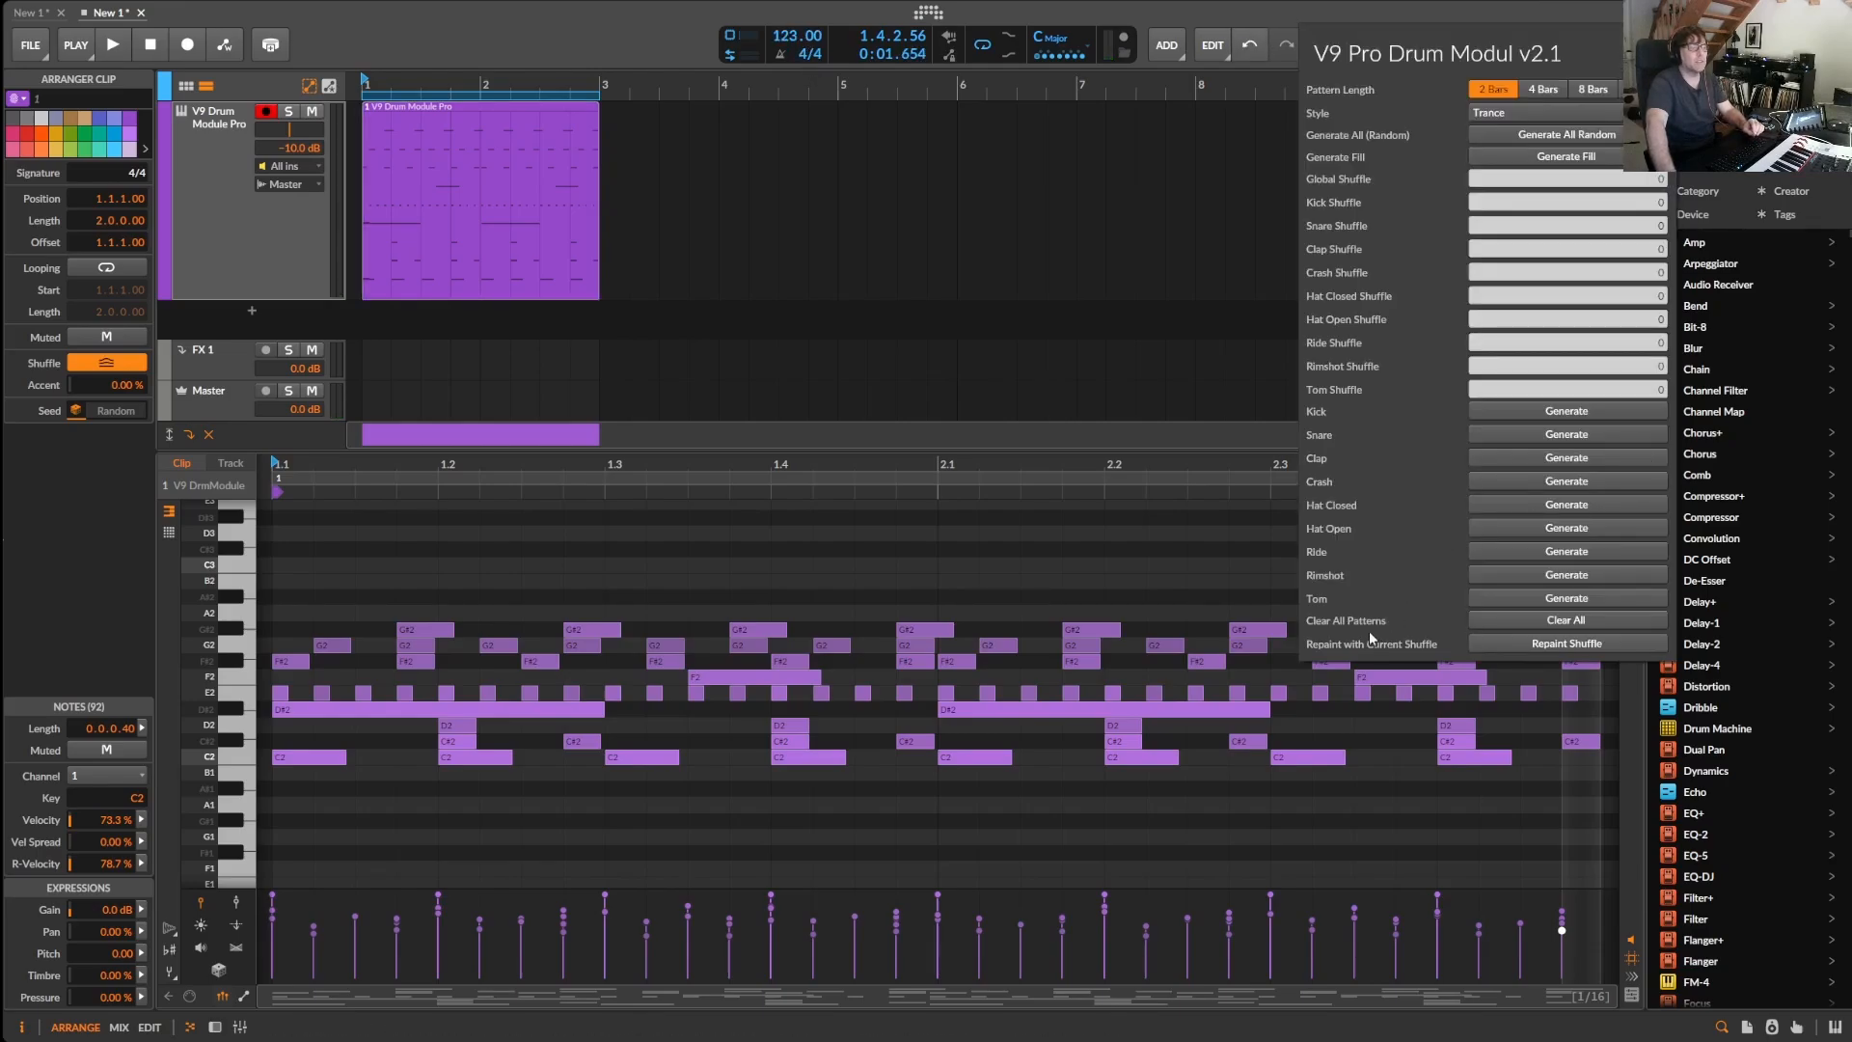
- Clear all generated patterns and switch the style to R&B
{"action": "left_click", "coordinate": [1559, 620]}
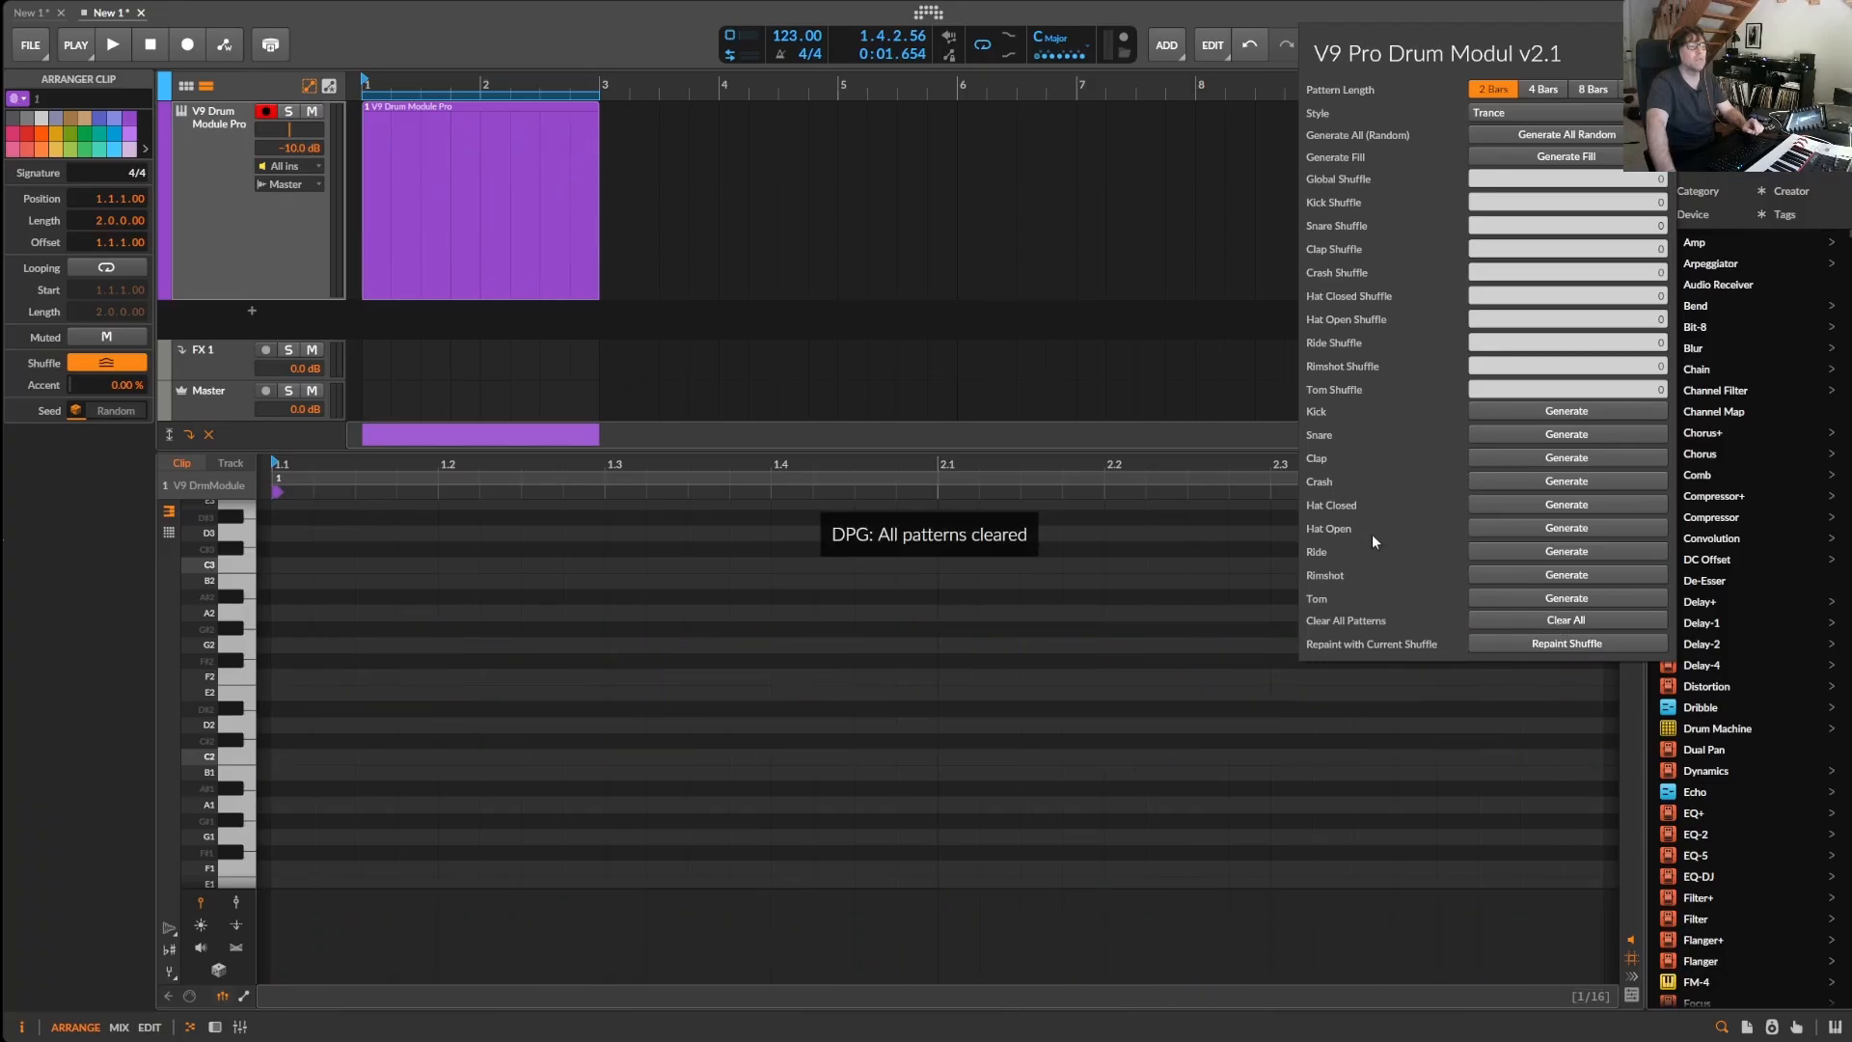
{"action": "left_click", "coordinate": [1561, 116]}
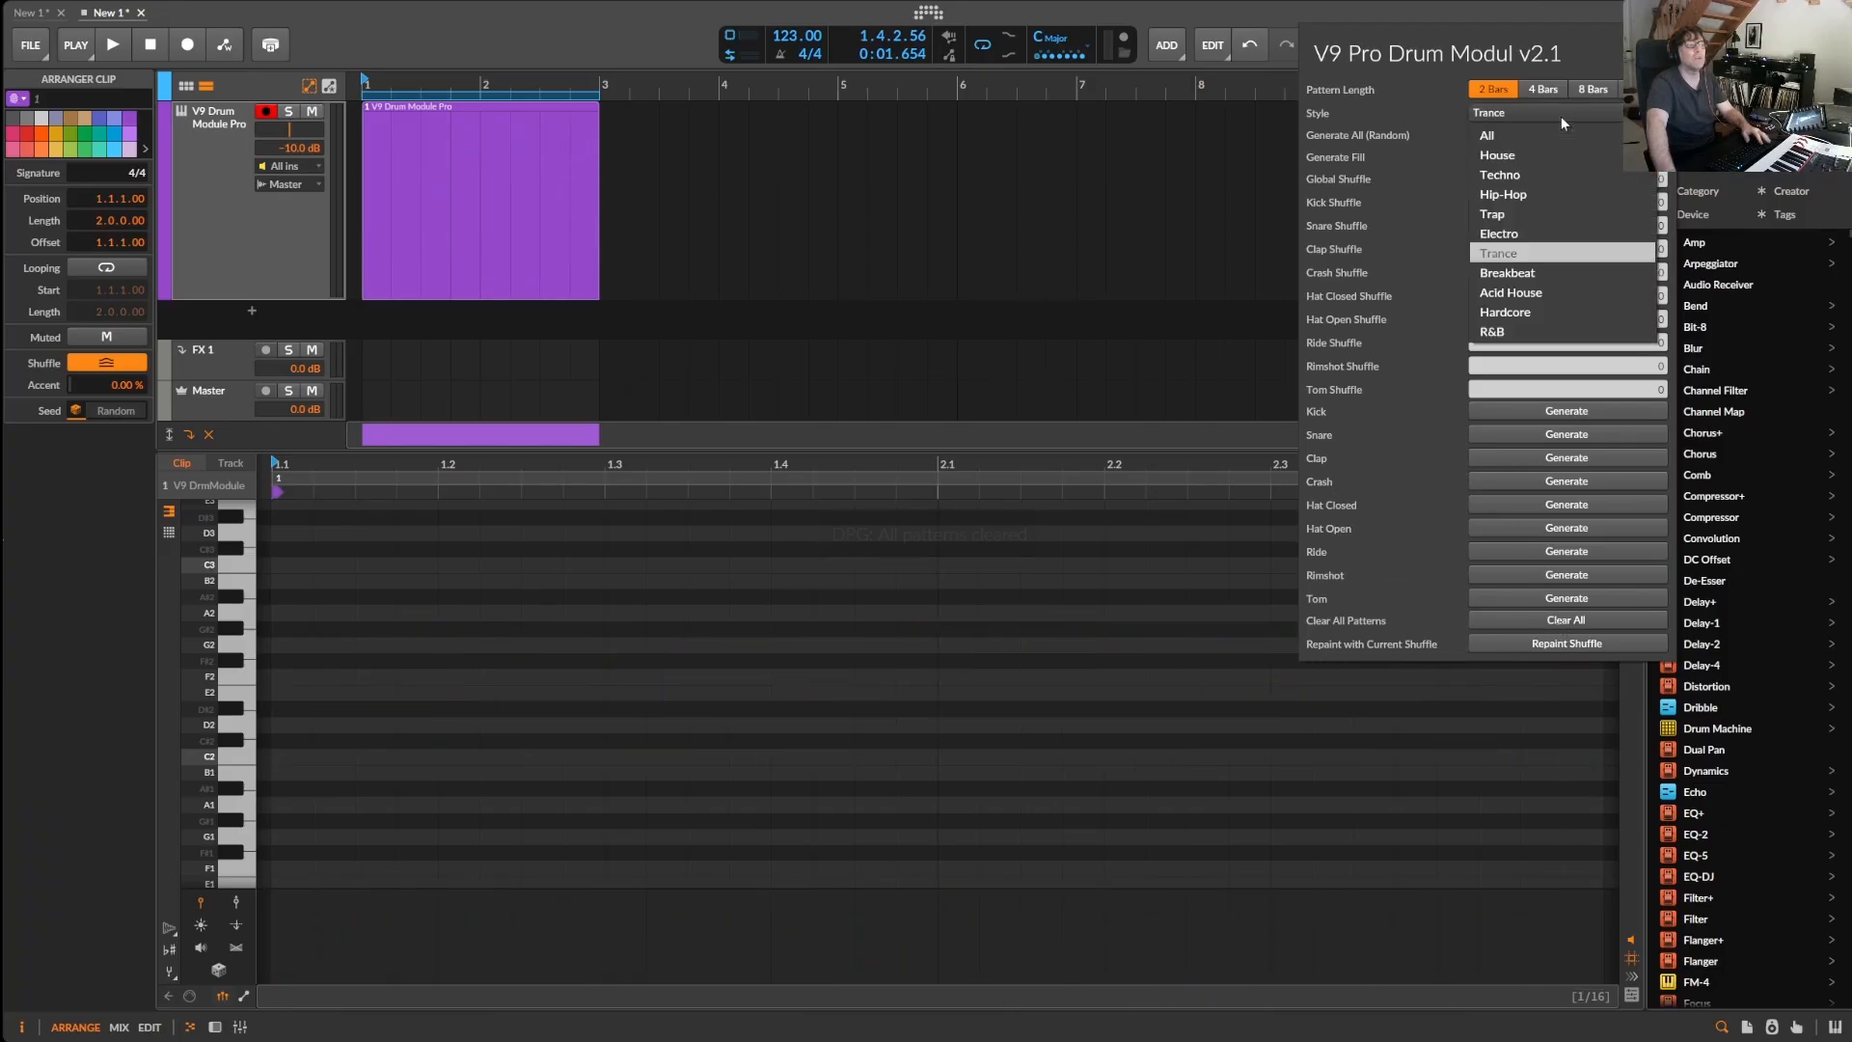
{"action": "left_click", "coordinate": [1543, 330]}
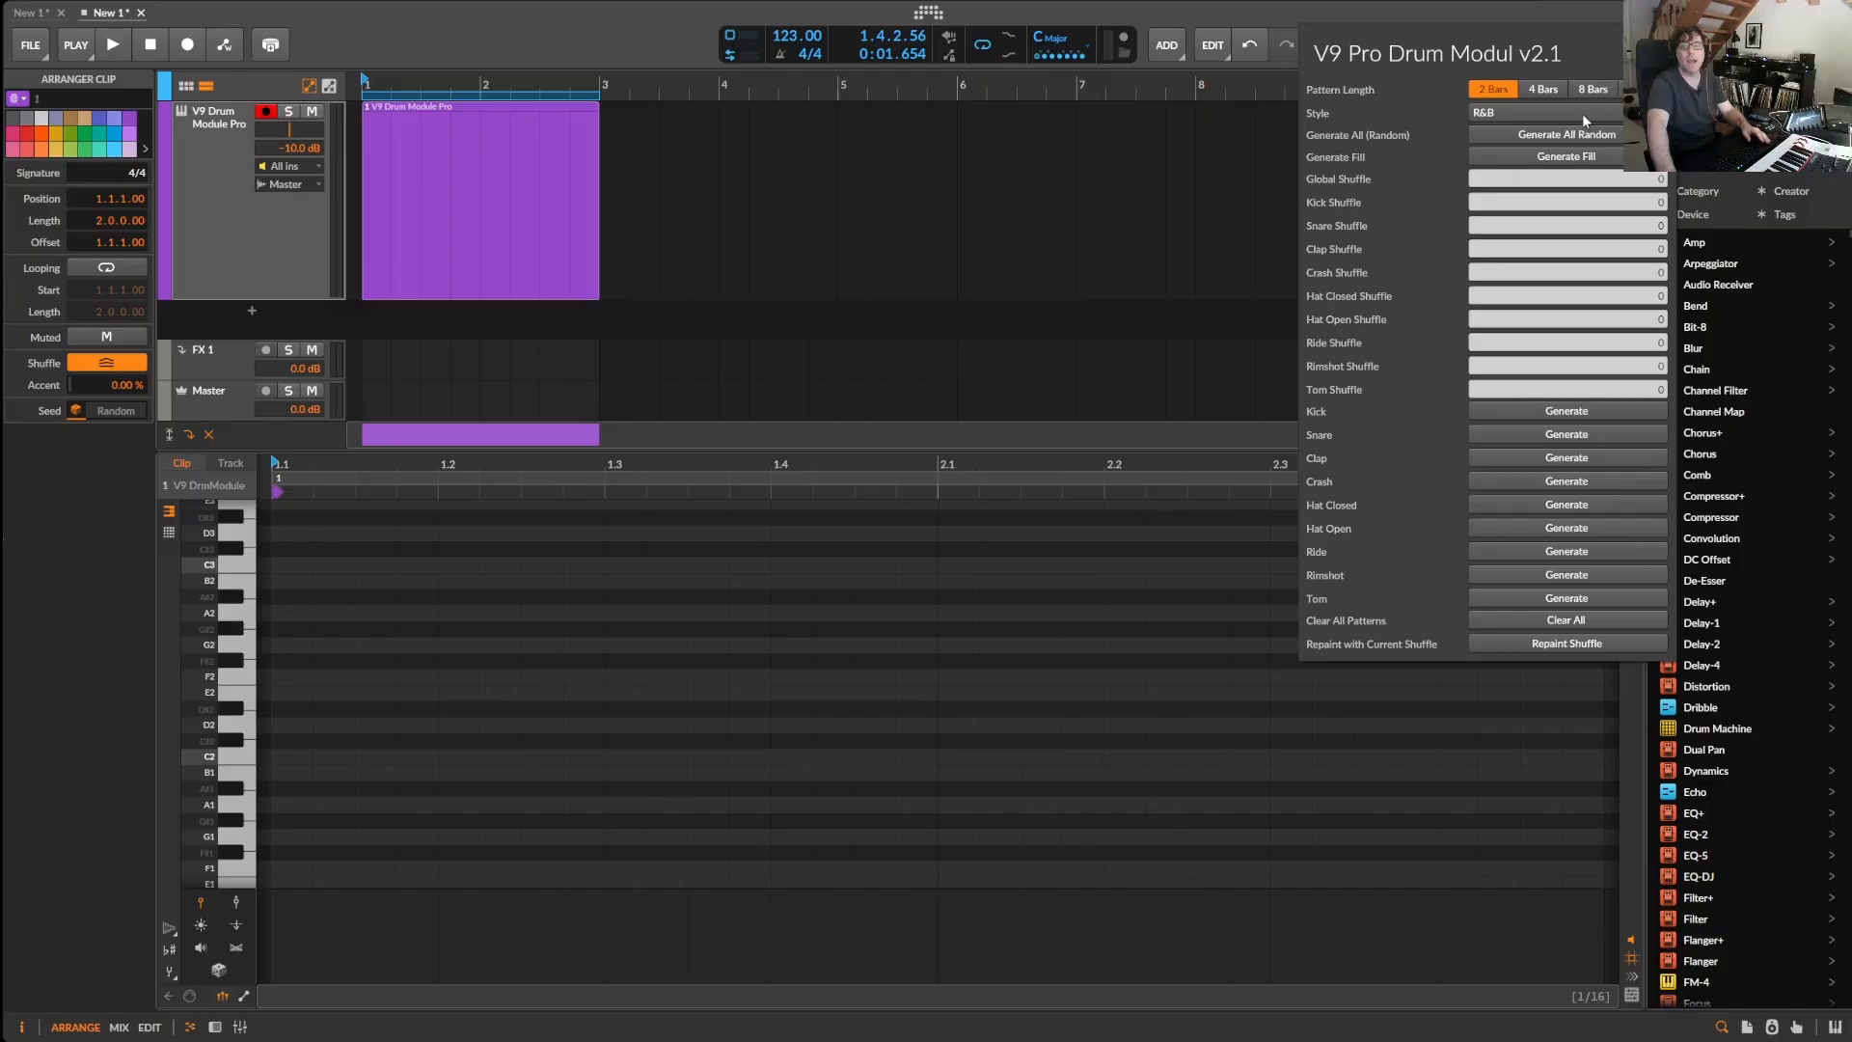
- Generate R&B kick, snare and clap patterns and start playback
{"action": "left_click", "coordinate": [1547, 411]}
{"action": "left_click", "coordinate": [1552, 434]}
{"action": "left_click", "coordinate": [1552, 457]}
{"action": "key", "text": "space"}
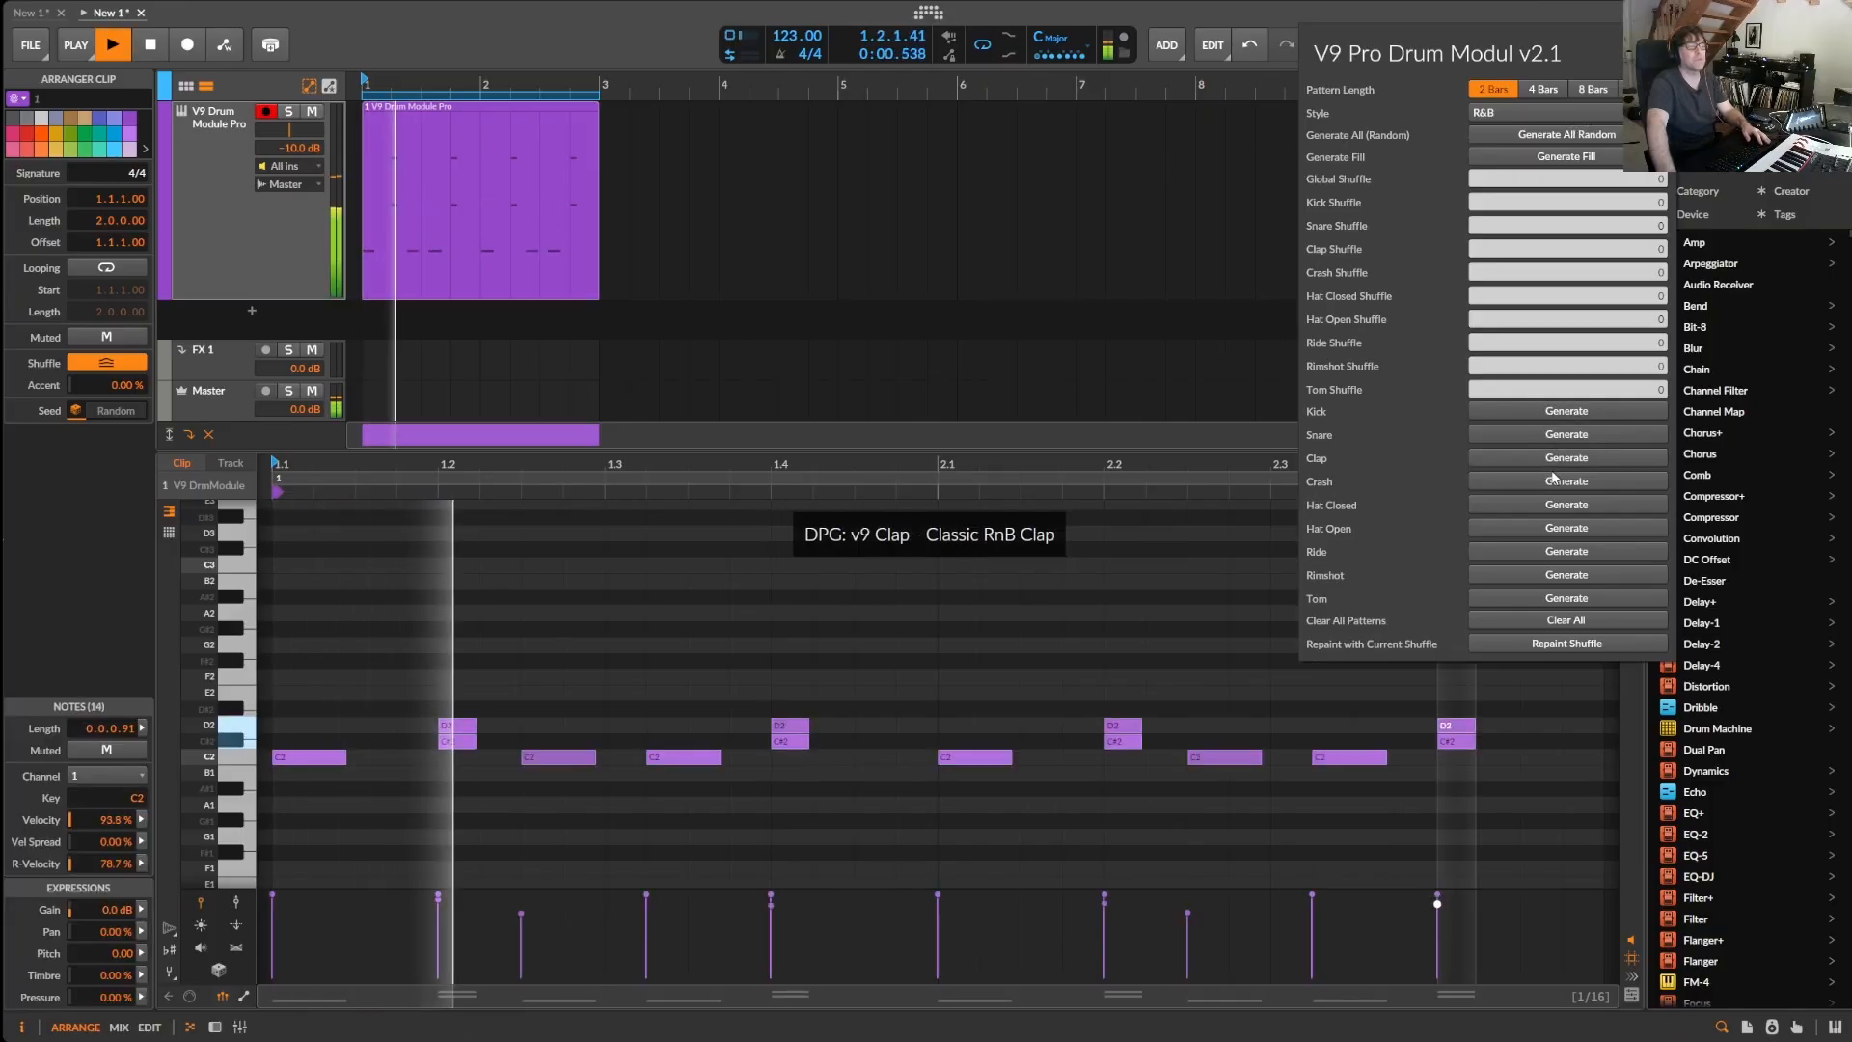
- Add R&B crash, closed hat, open hat, rimshot and tom patterns during playback, generating the crash twice
{"action": "left_click", "coordinate": [1556, 481]}
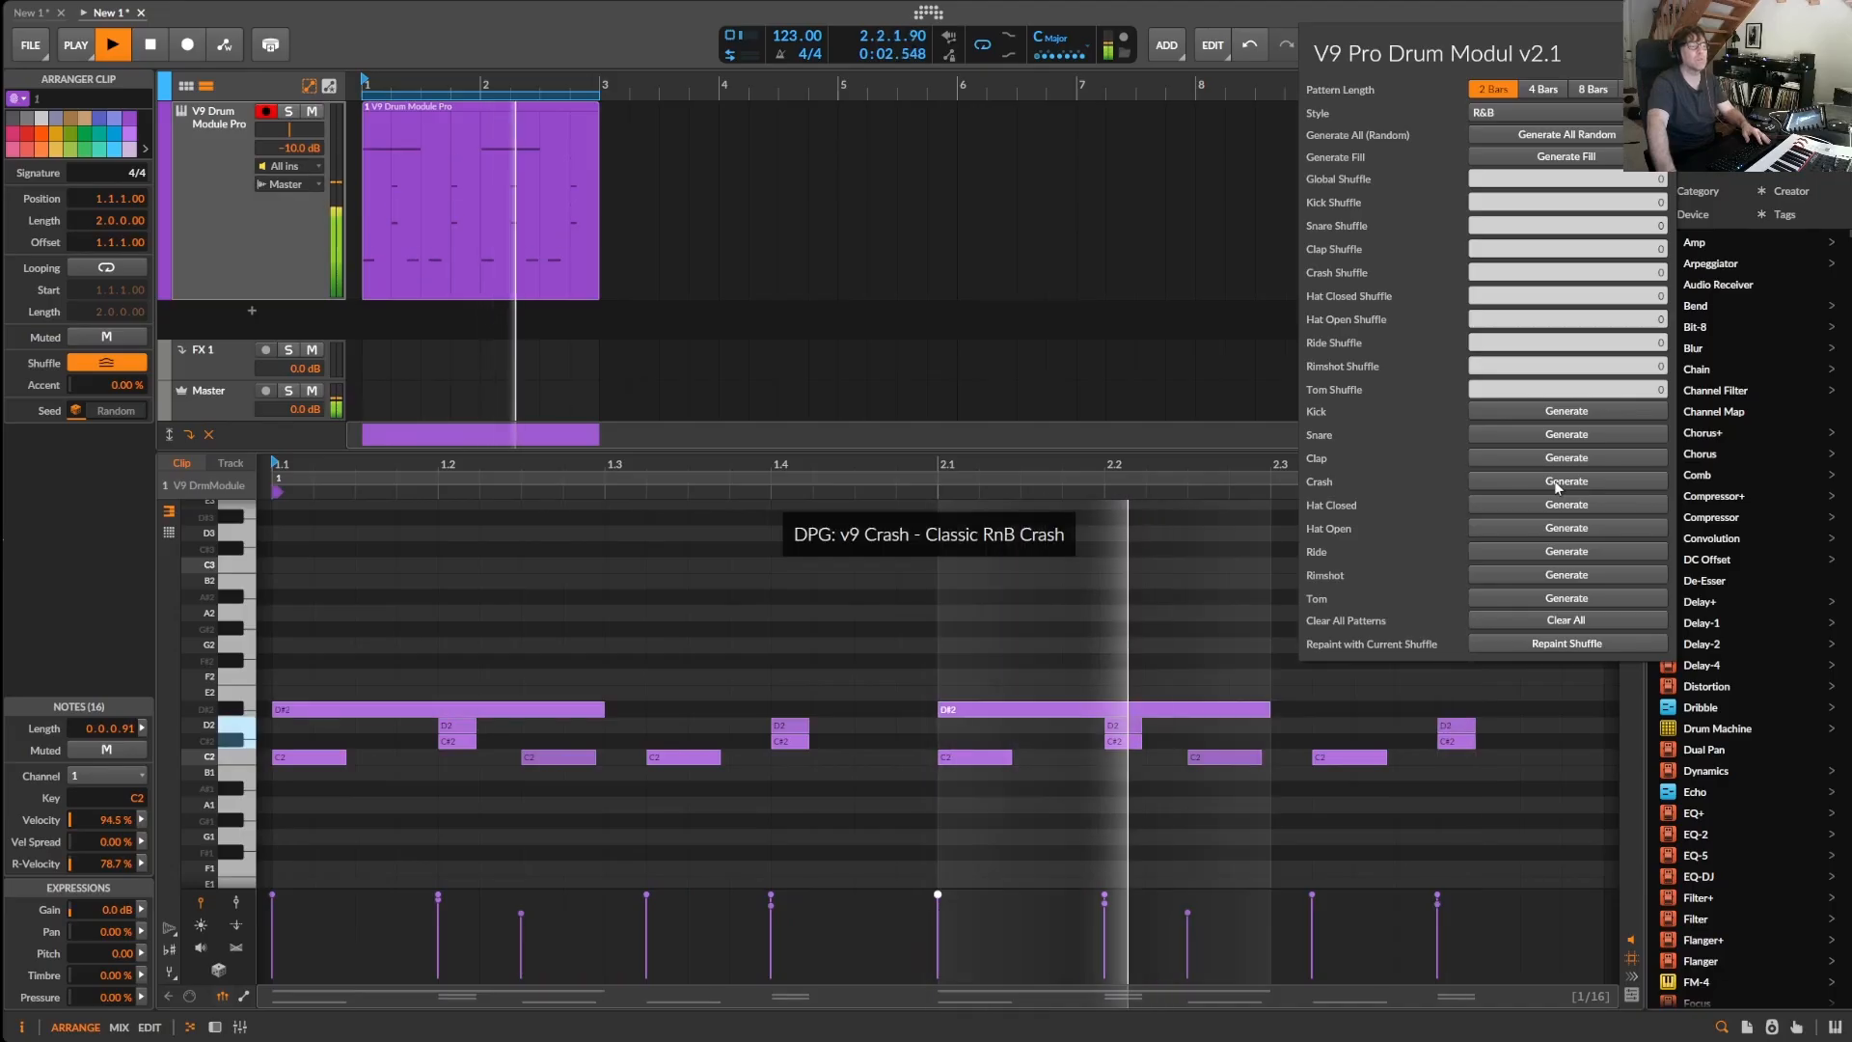
{"action": "left_click", "coordinate": [1557, 483]}
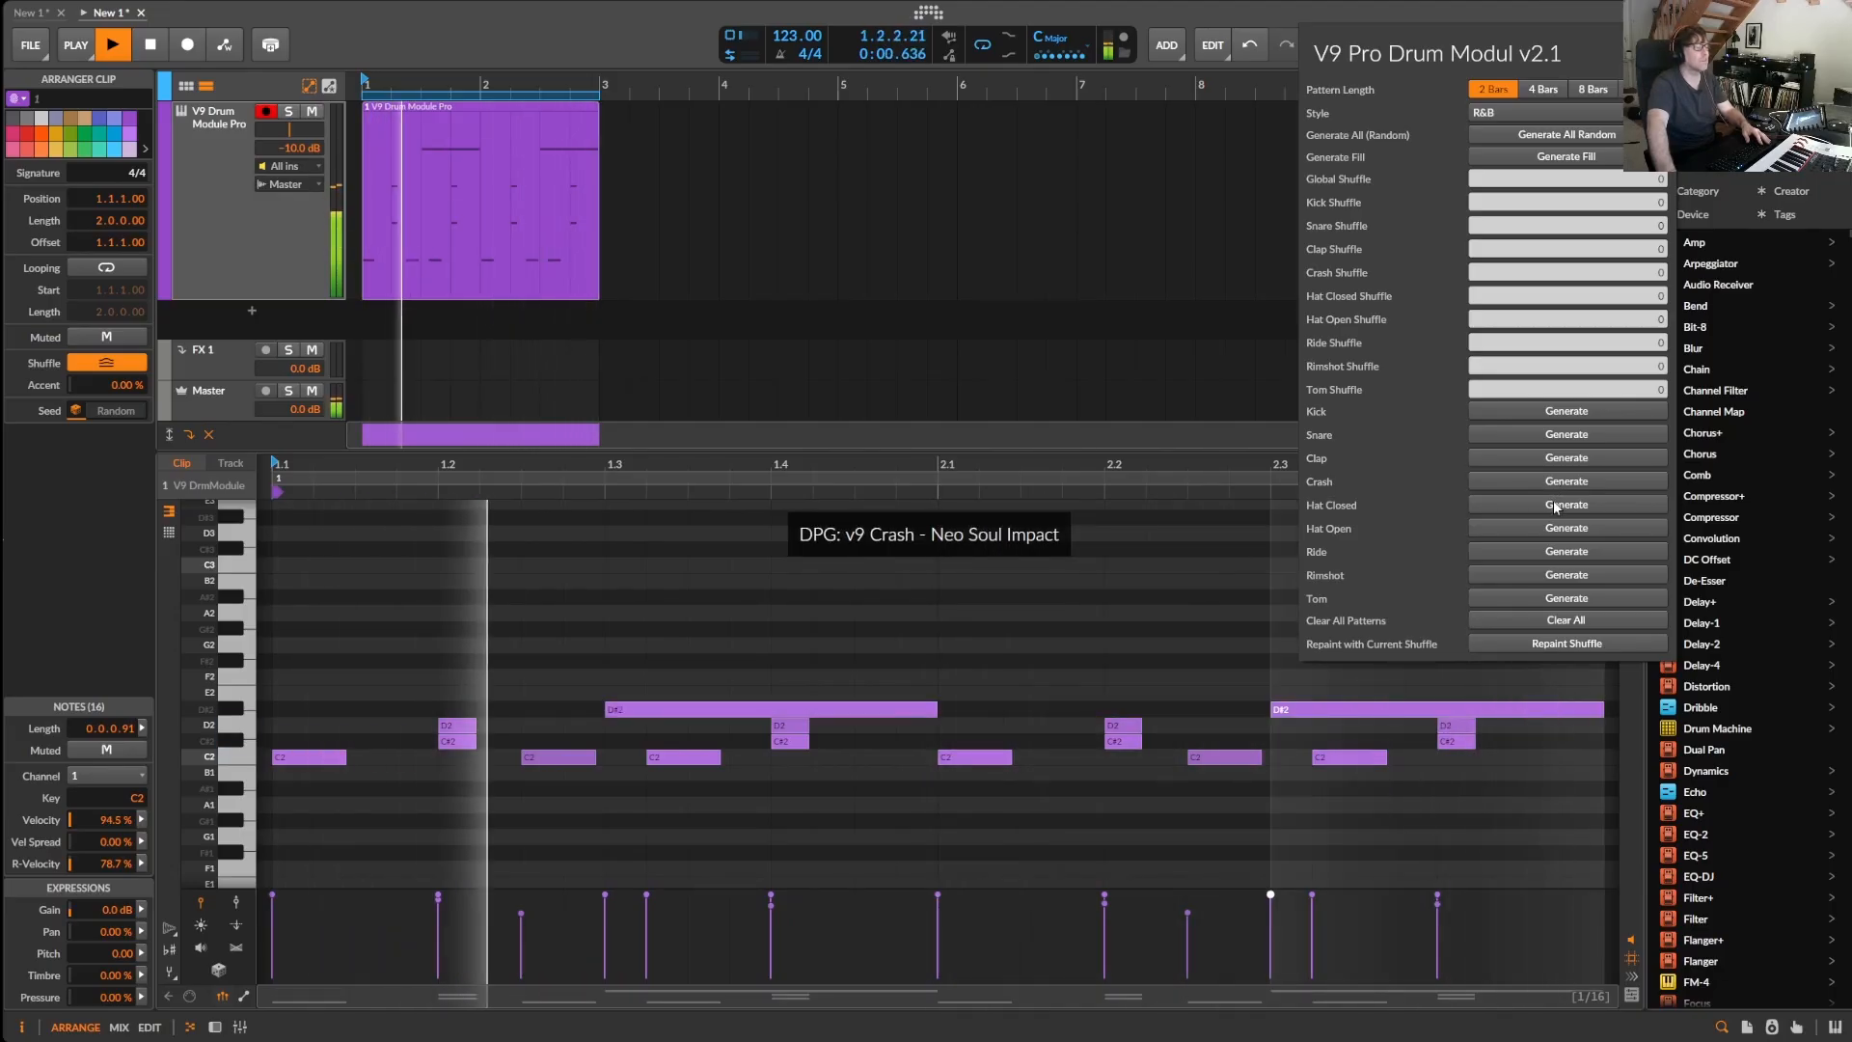
{"action": "left_click", "coordinate": [1555, 505]}
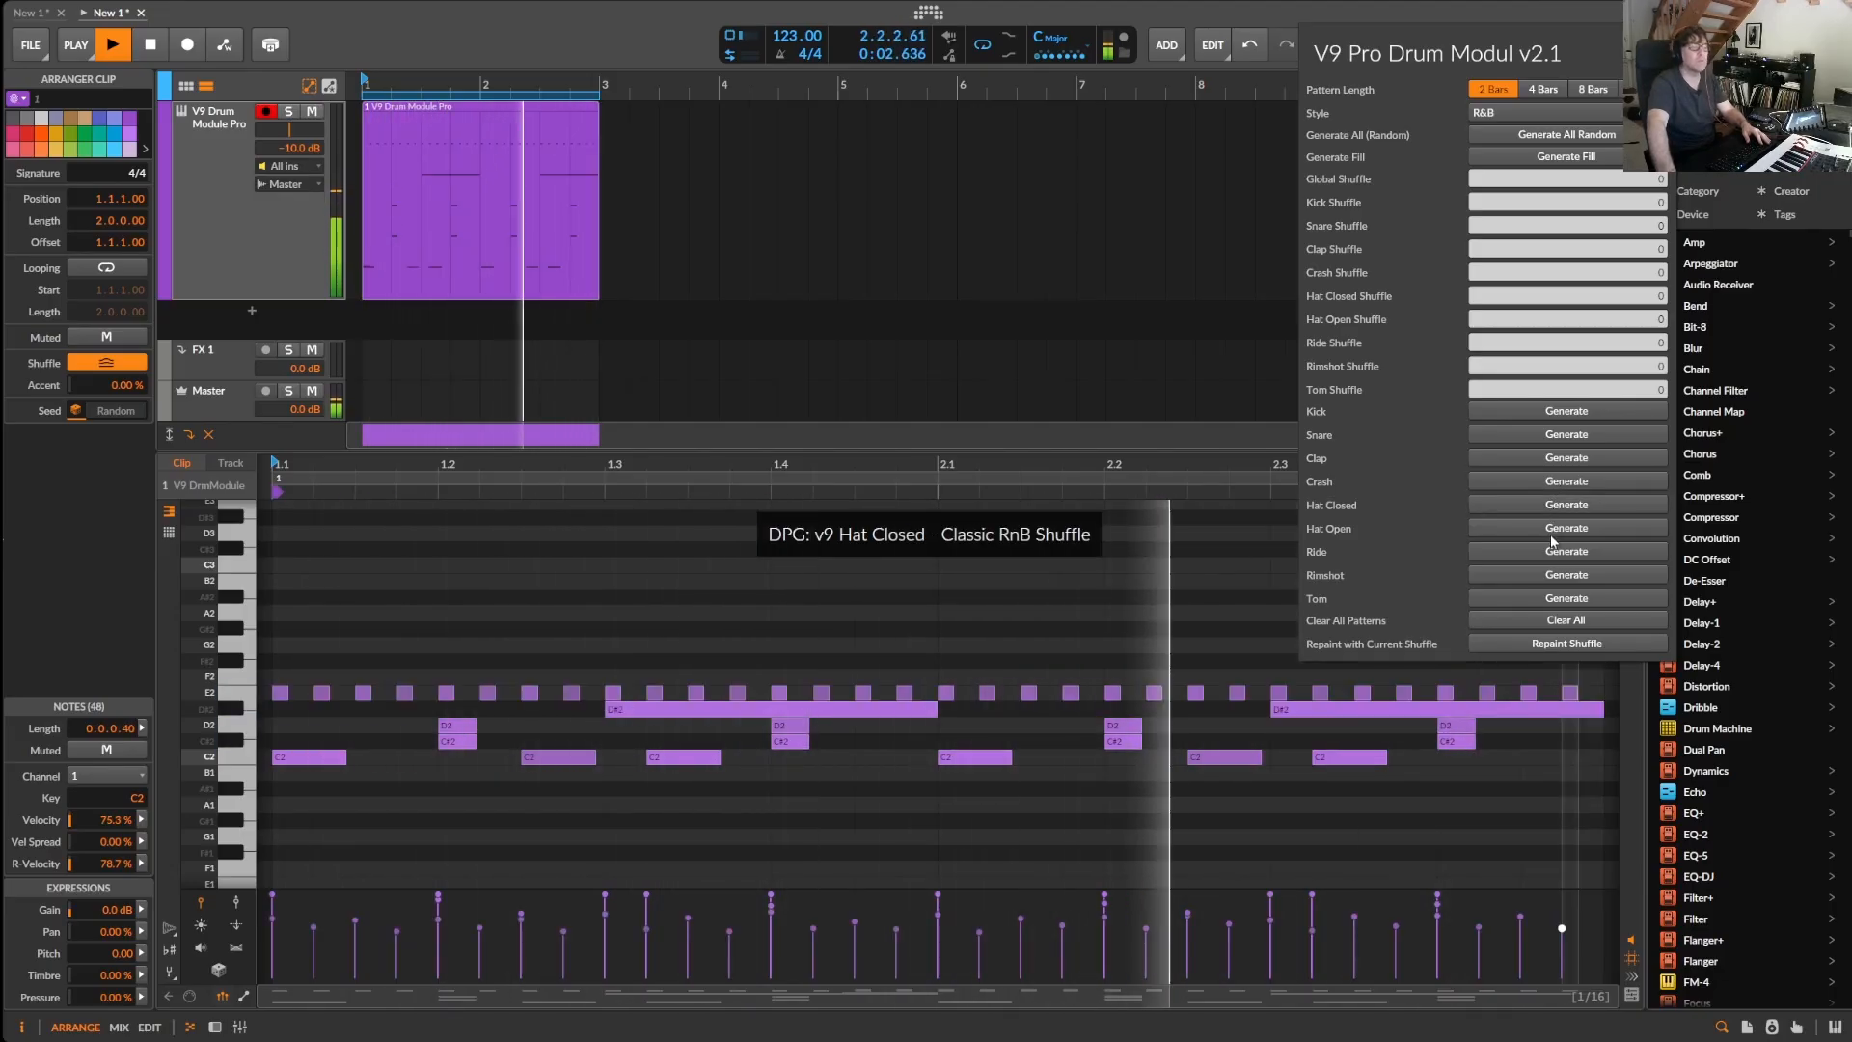
{"action": "left_click", "coordinate": [1551, 529]}
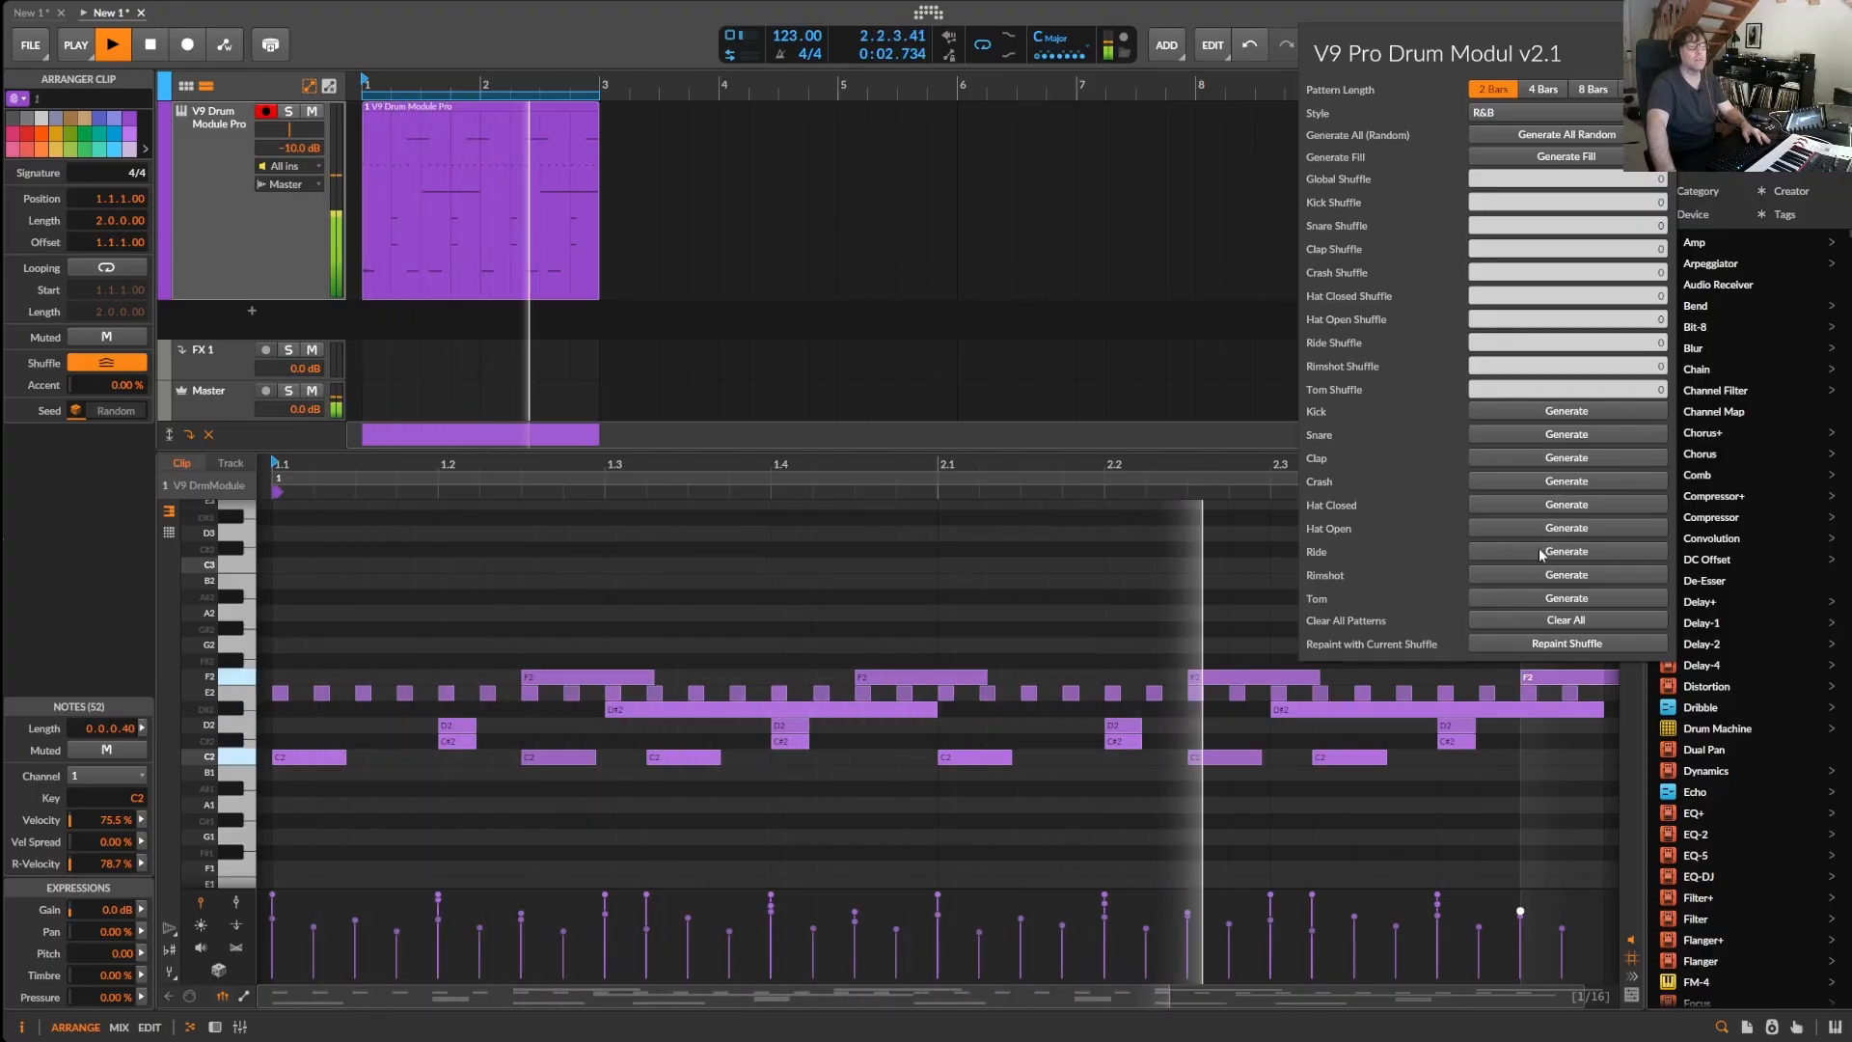
{"action": "left_click", "coordinate": [1538, 576]}
{"action": "left_click", "coordinate": [1540, 598]}
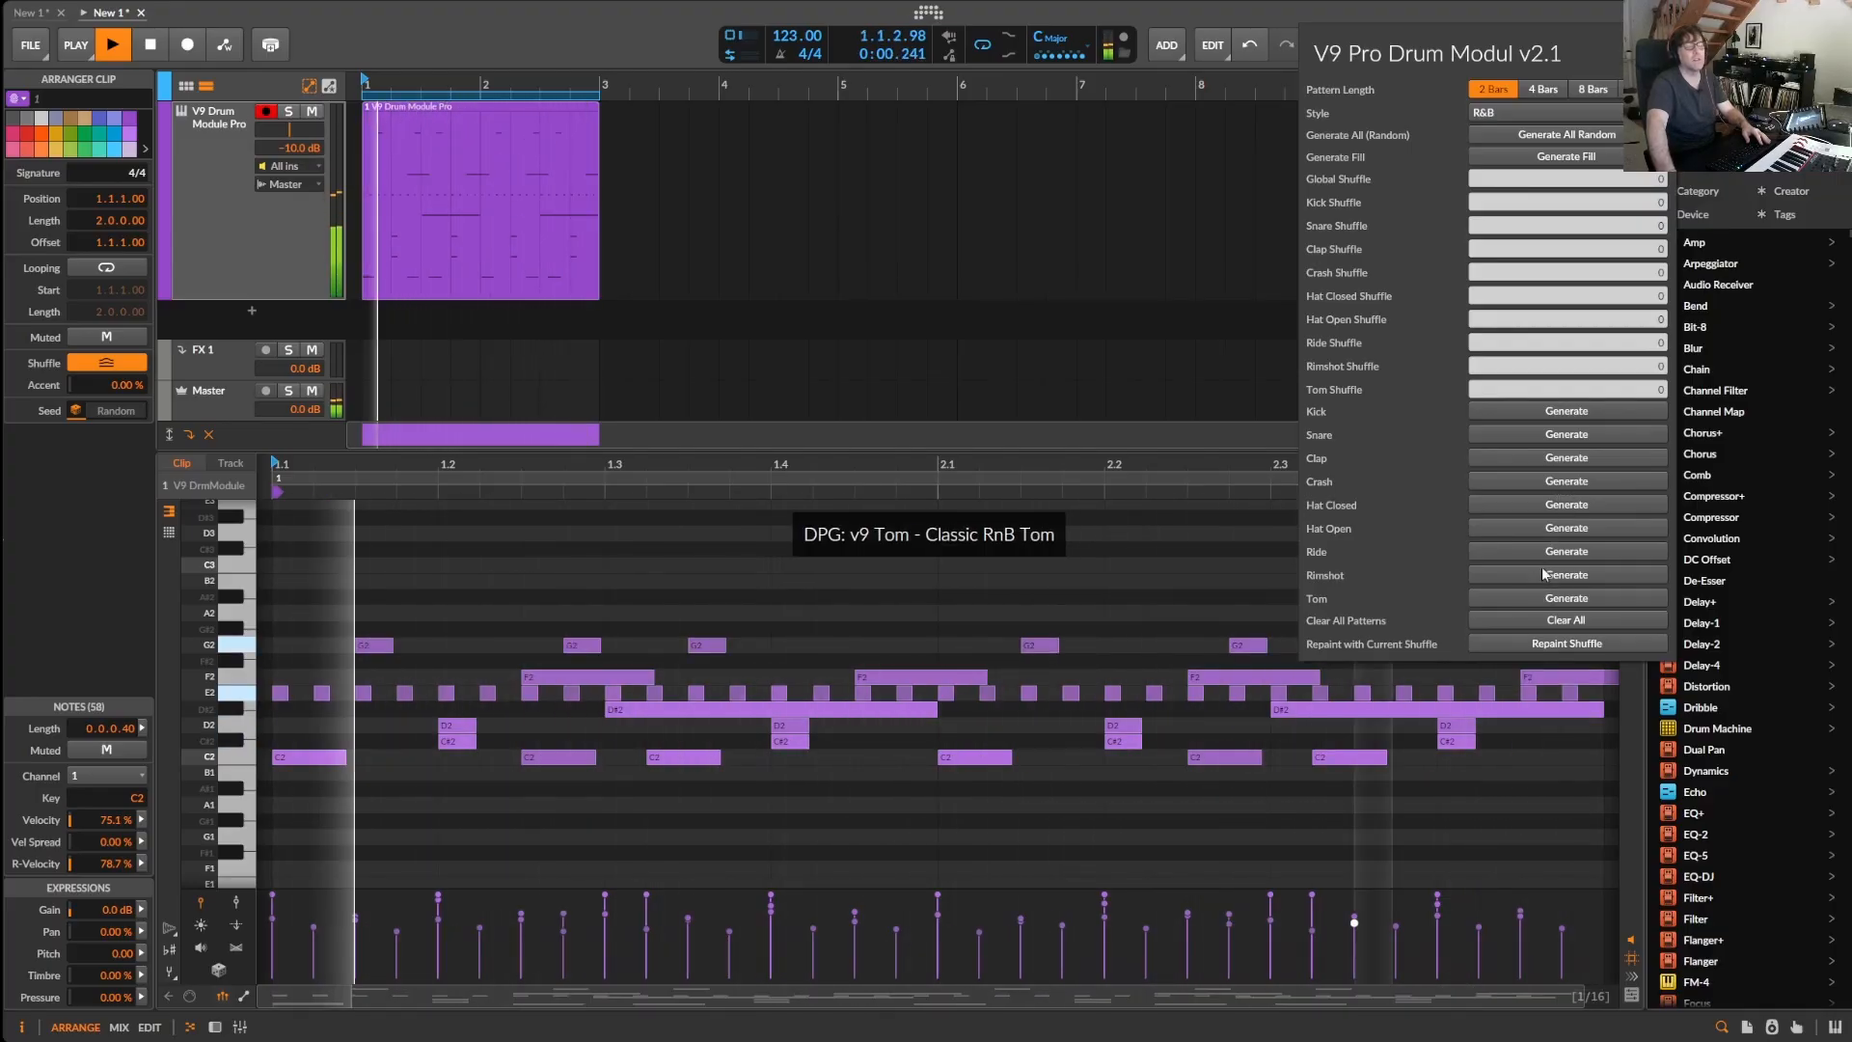
- Close the generator, show the V9 Drum Module Pro device and mute its crash channel
{"action": "left_click", "coordinate": [1312, 23]}
{"action": "double_click", "coordinate": [220, 116]}
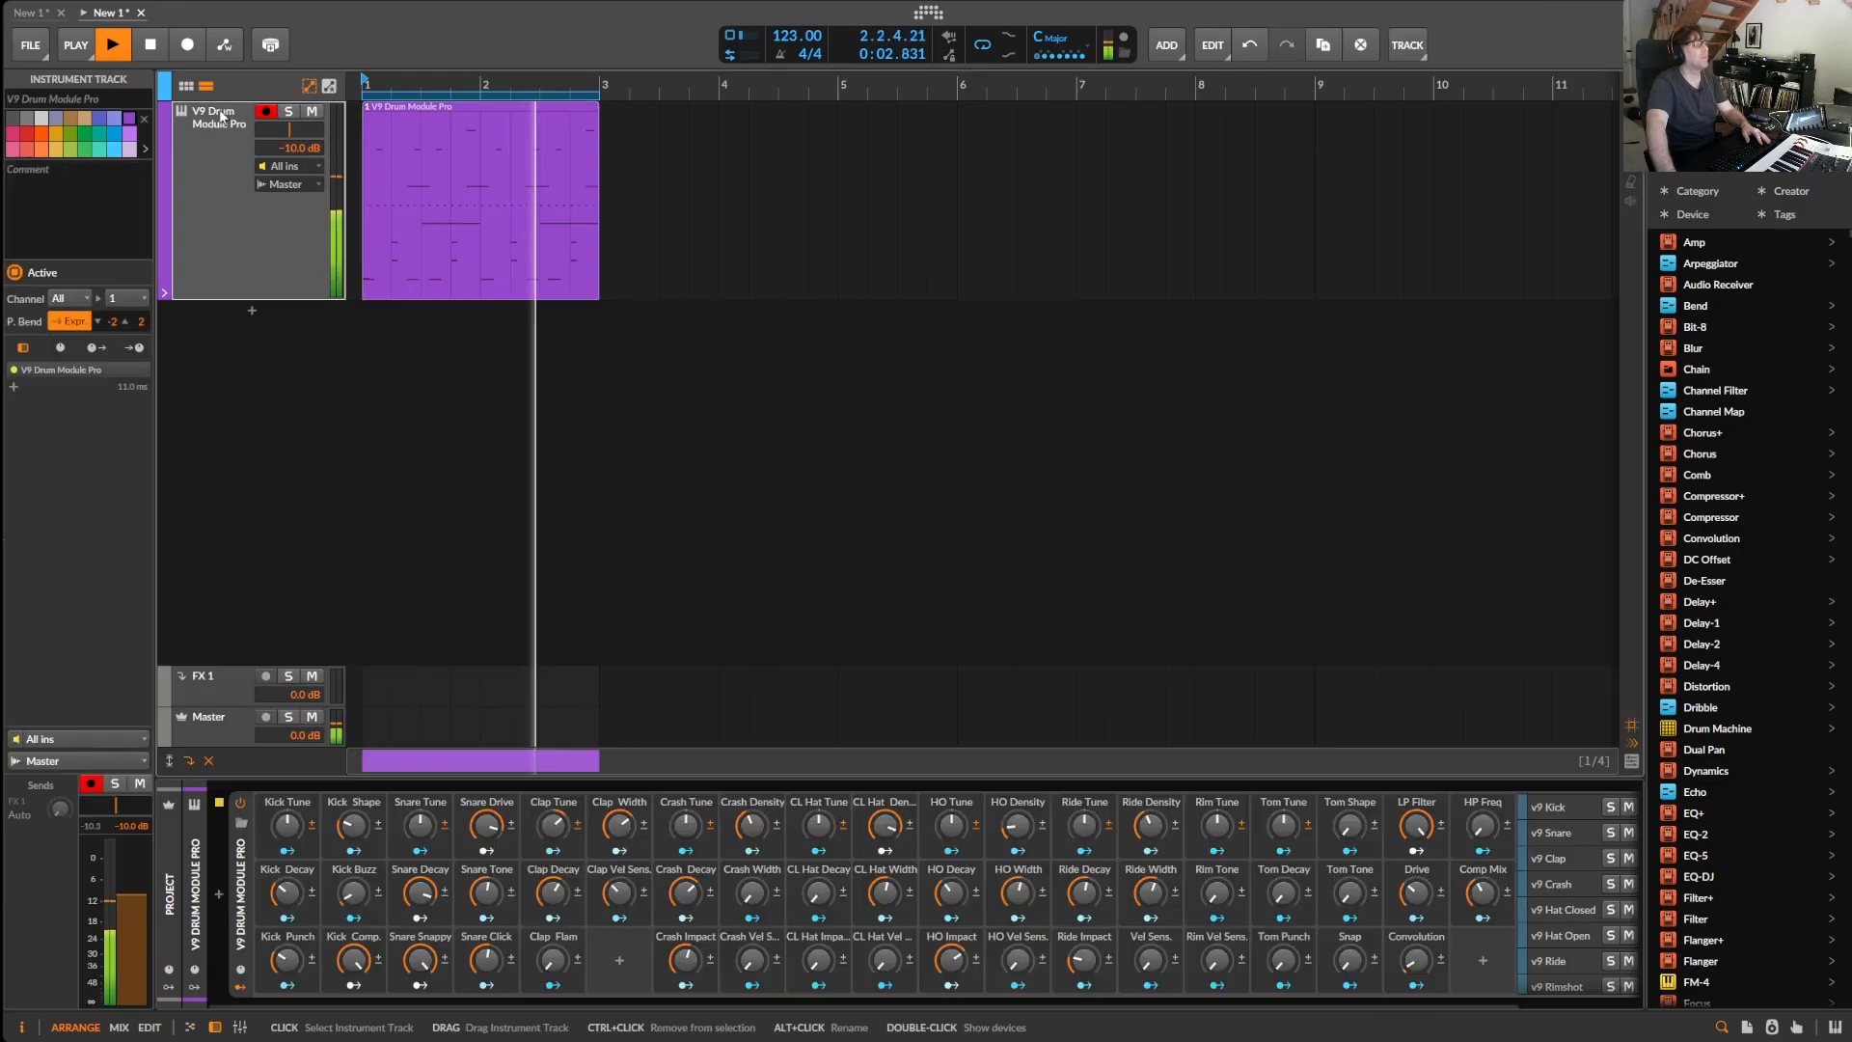
{"action": "left_click", "coordinate": [1628, 888]}
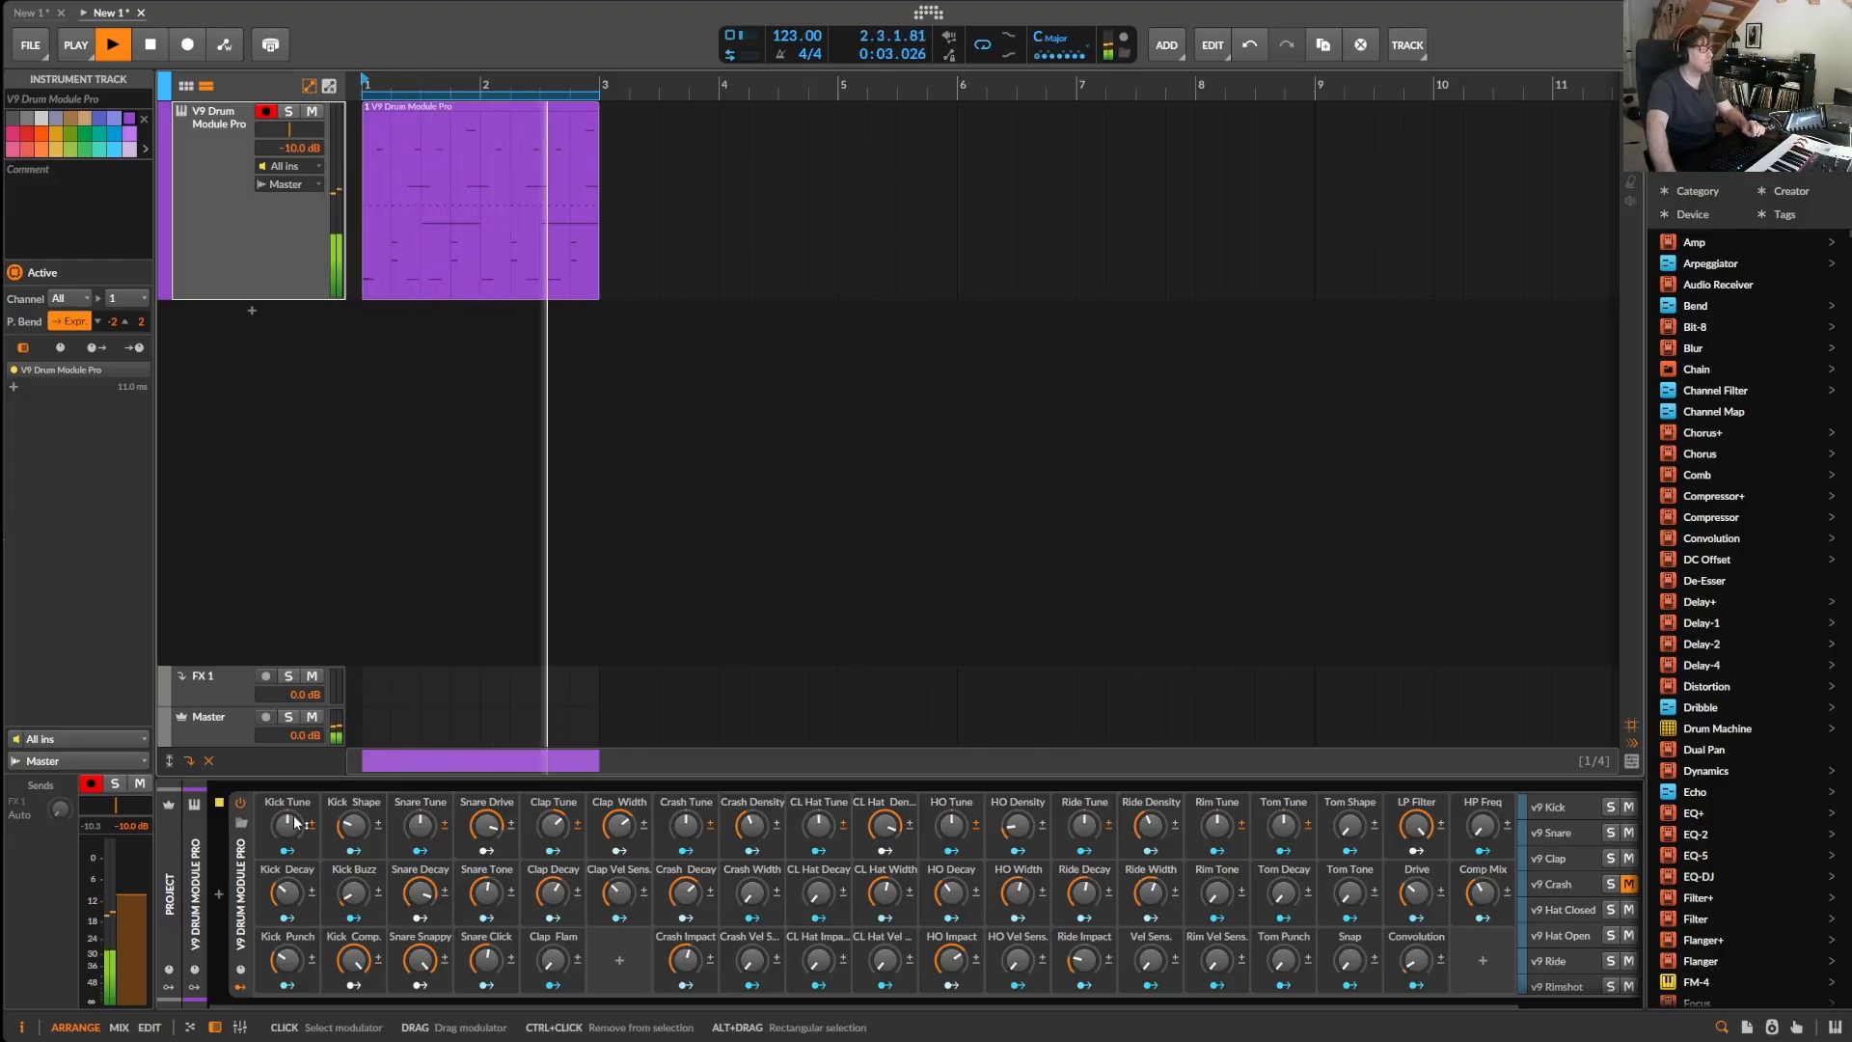
- Lower the Kick Tune, and raise Drive to about 51.6 % and Kick Punch to about 86 %
{"action": "mouse_move", "coordinate": [287, 825]}
{"action": "left_mouse_down"}
{"action": "mouse_move", "coordinate": [287, 776]}
{"action": "mouse_move", "coordinate": [287, 837]}
{"action": "left_mouse_up"}
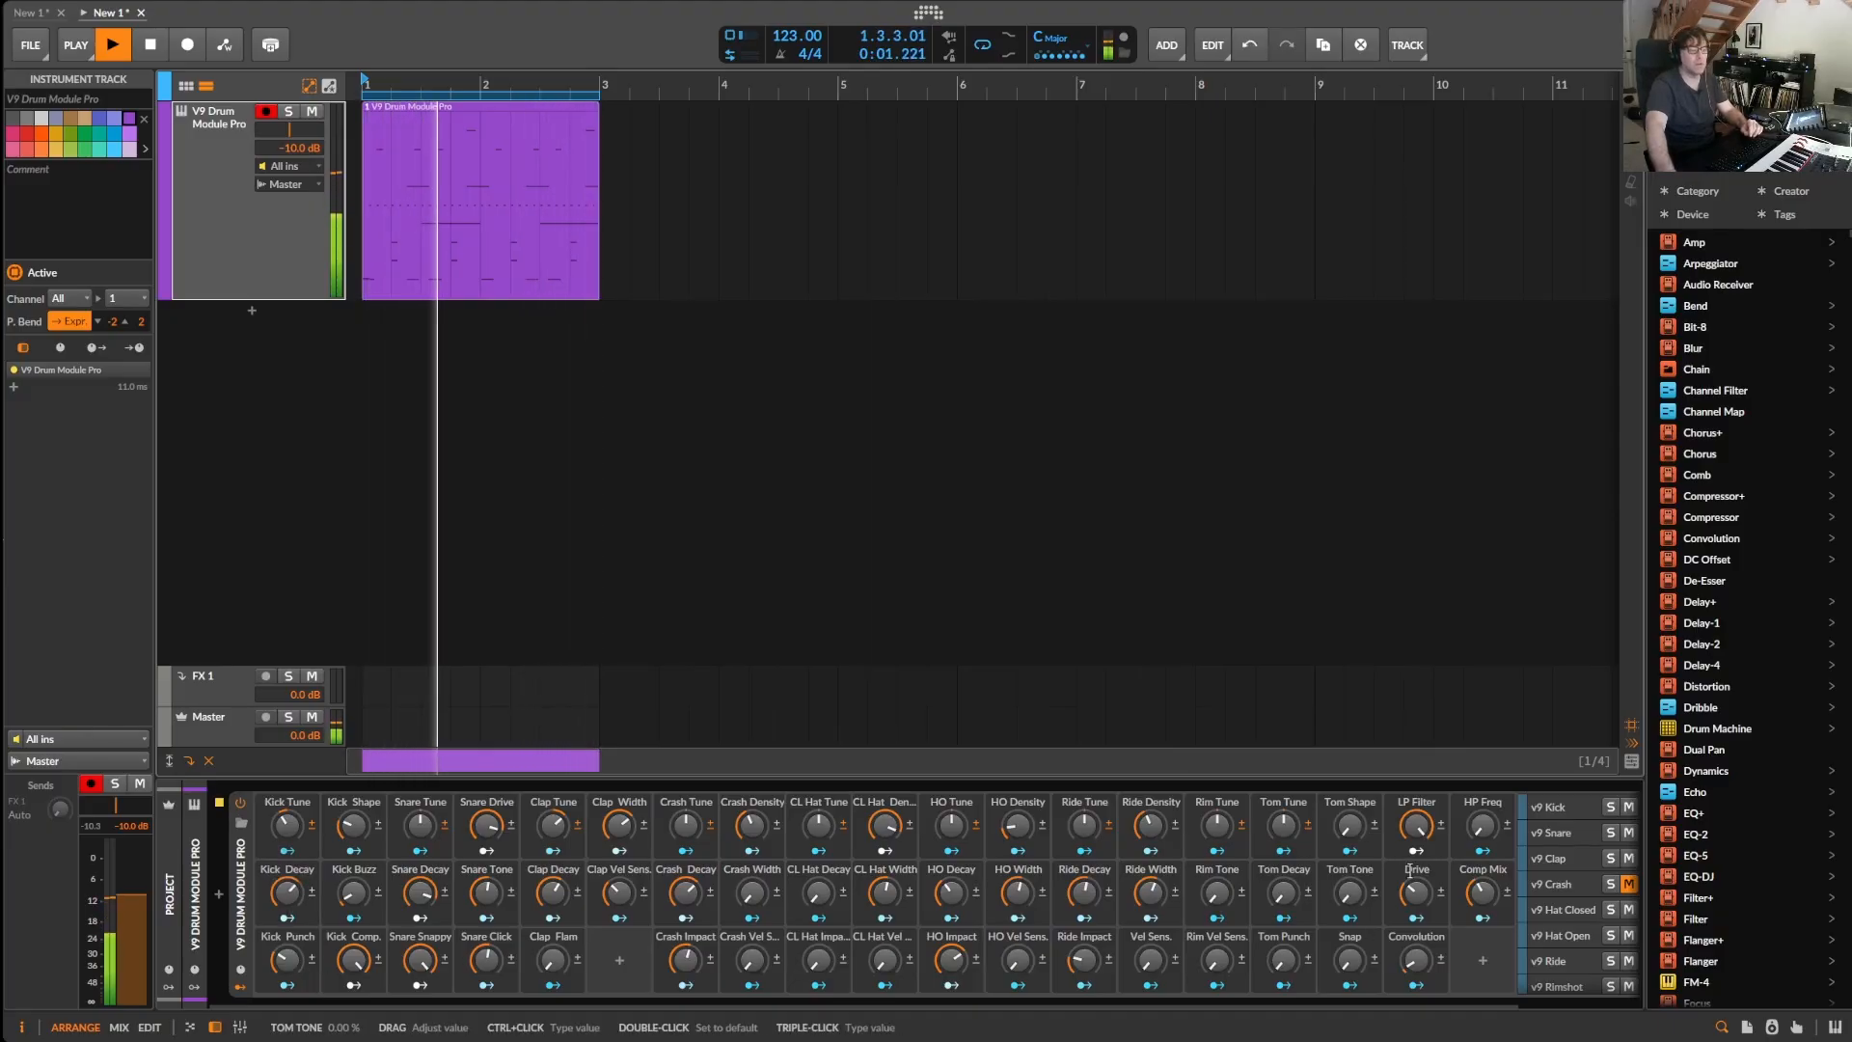
{"action": "left_click_drag", "start_coordinate": [1416, 892], "coordinate": [1416, 866]}
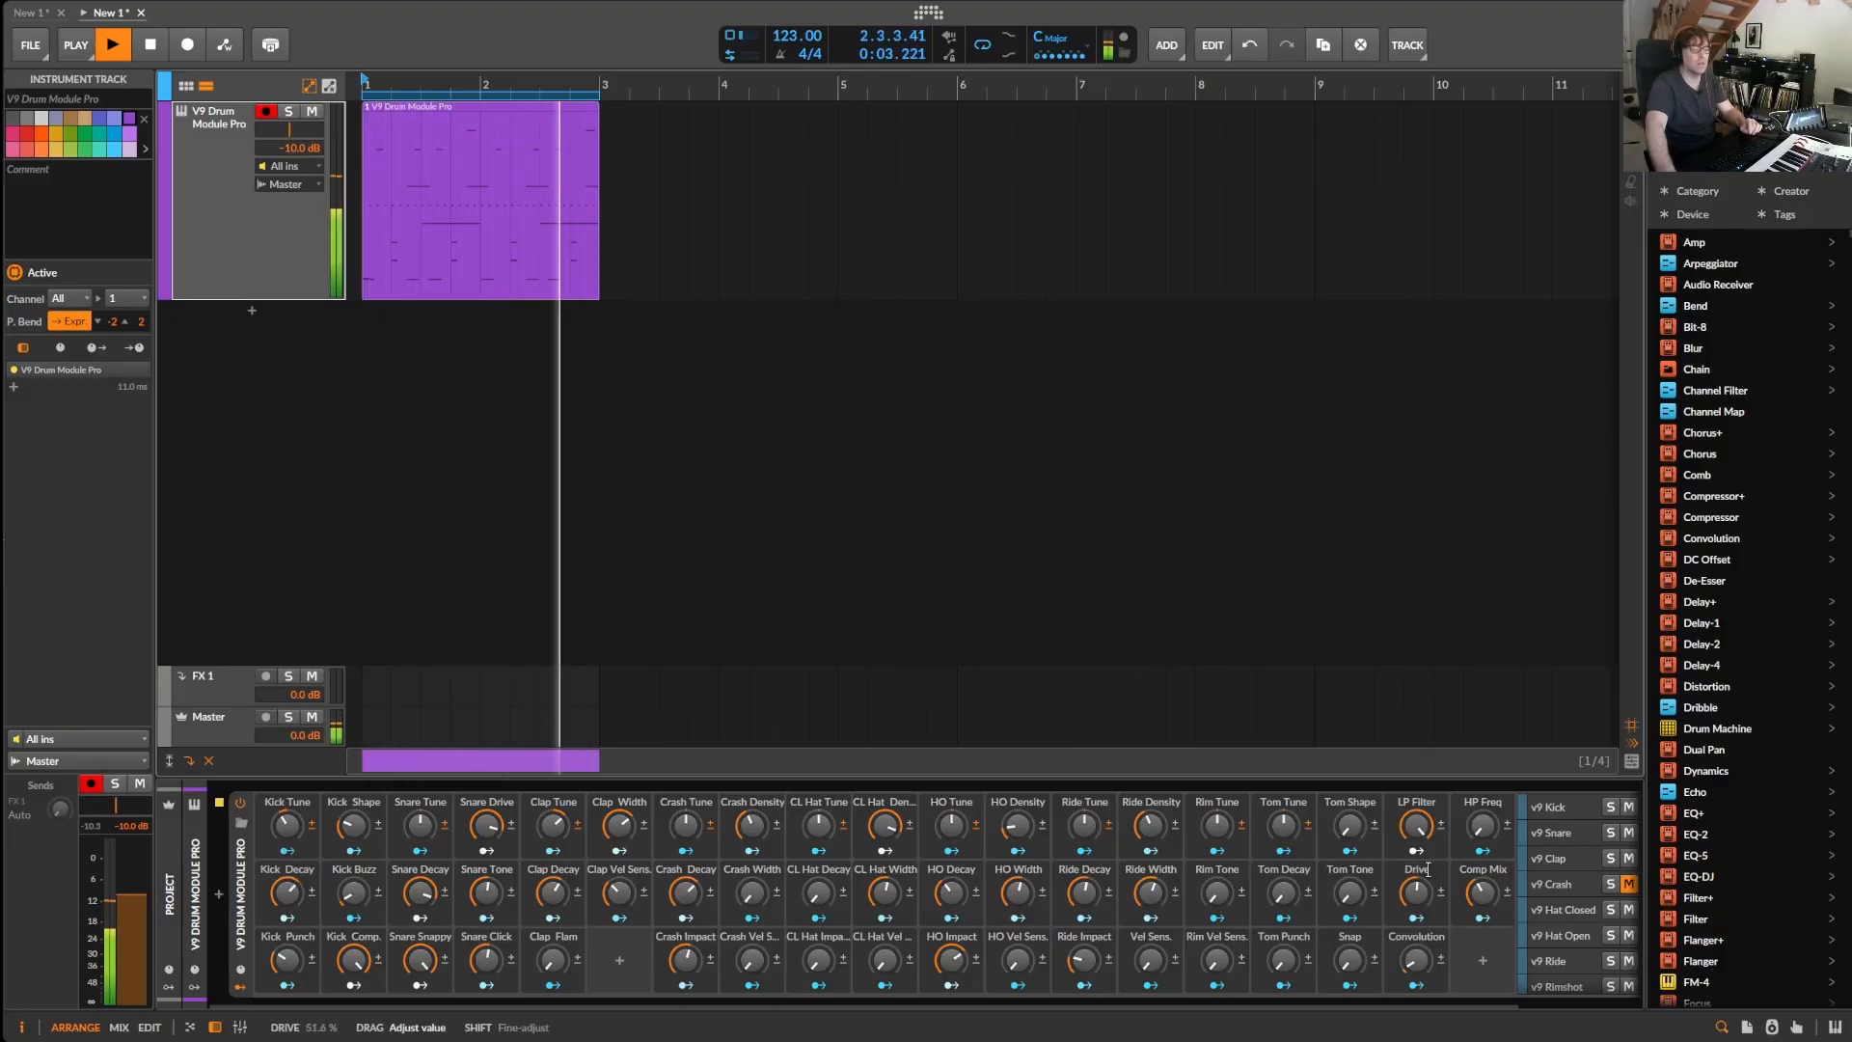
{"action": "left_click_drag", "start_coordinate": [287, 959], "coordinate": [286, 926]}
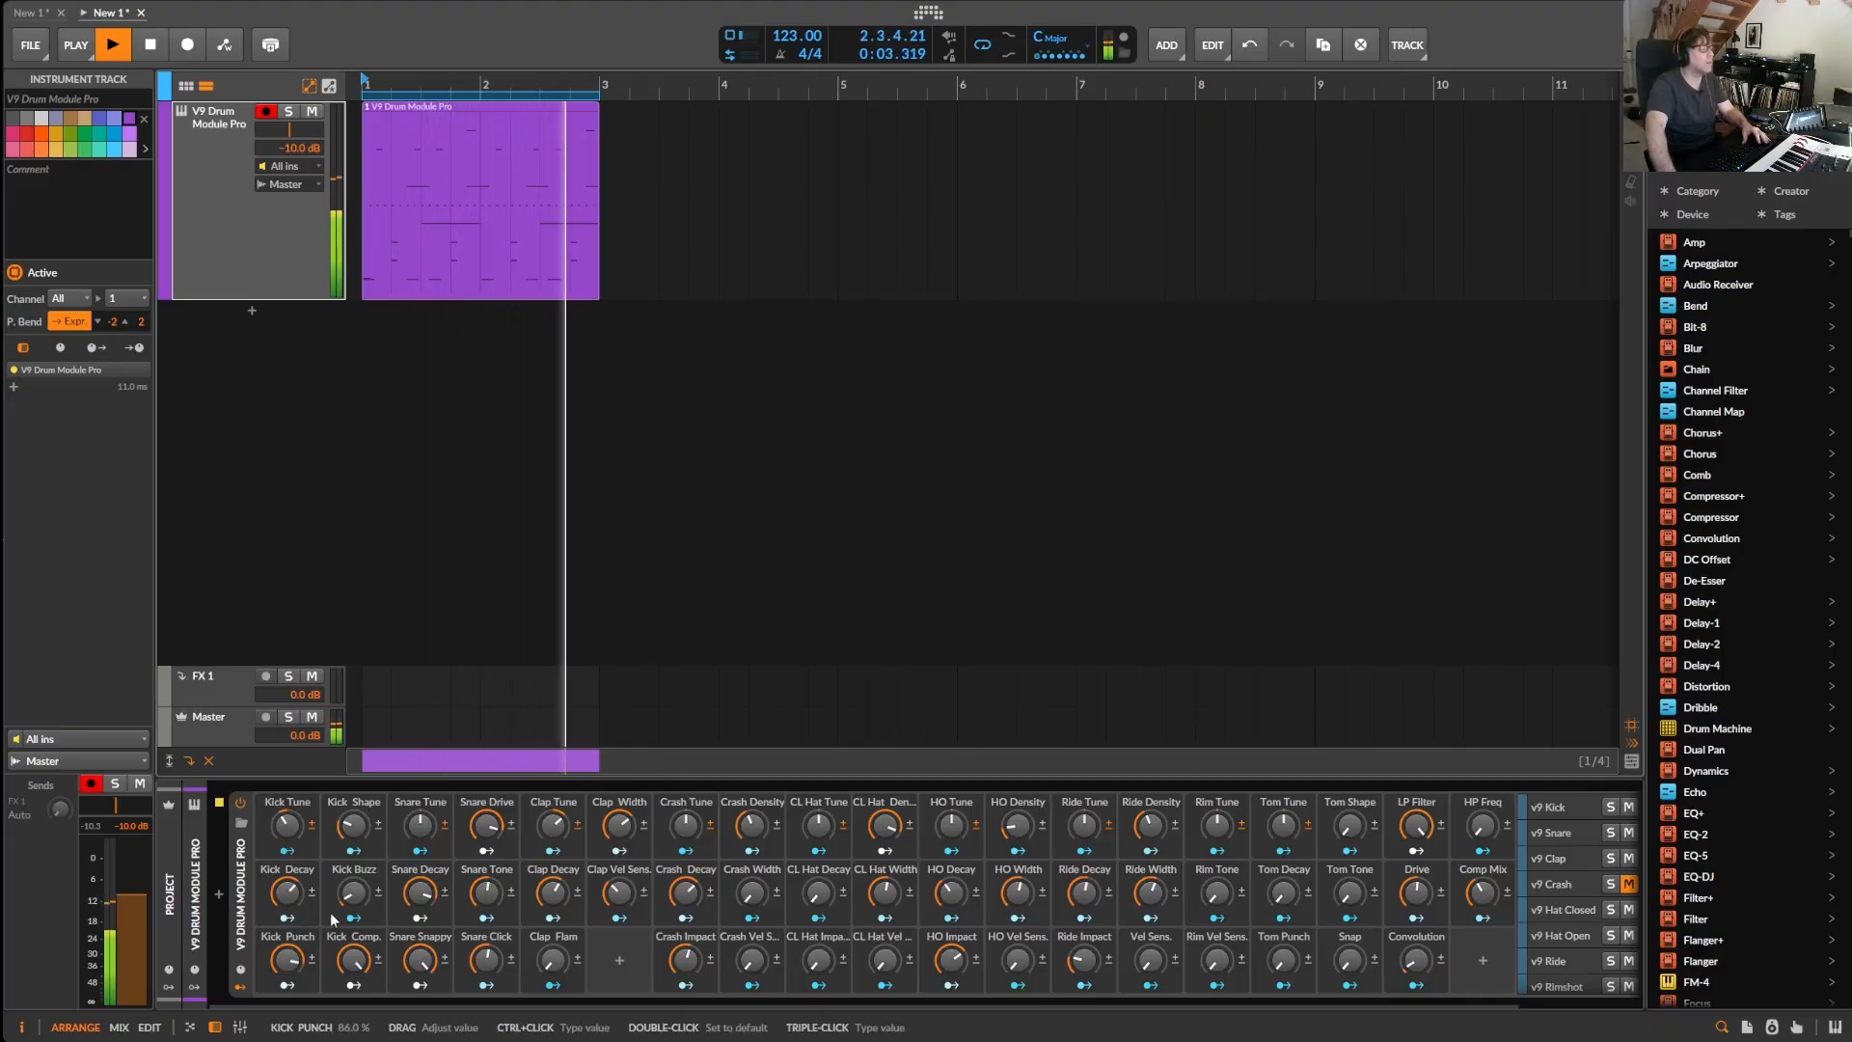
- Adjust Snare Tune to about 8 %, Kick Buzz to about 34.8 % and Snare Decay to about 95.6 %
{"action": "left_click_drag", "start_coordinate": [419, 826], "coordinate": [420, 773]}
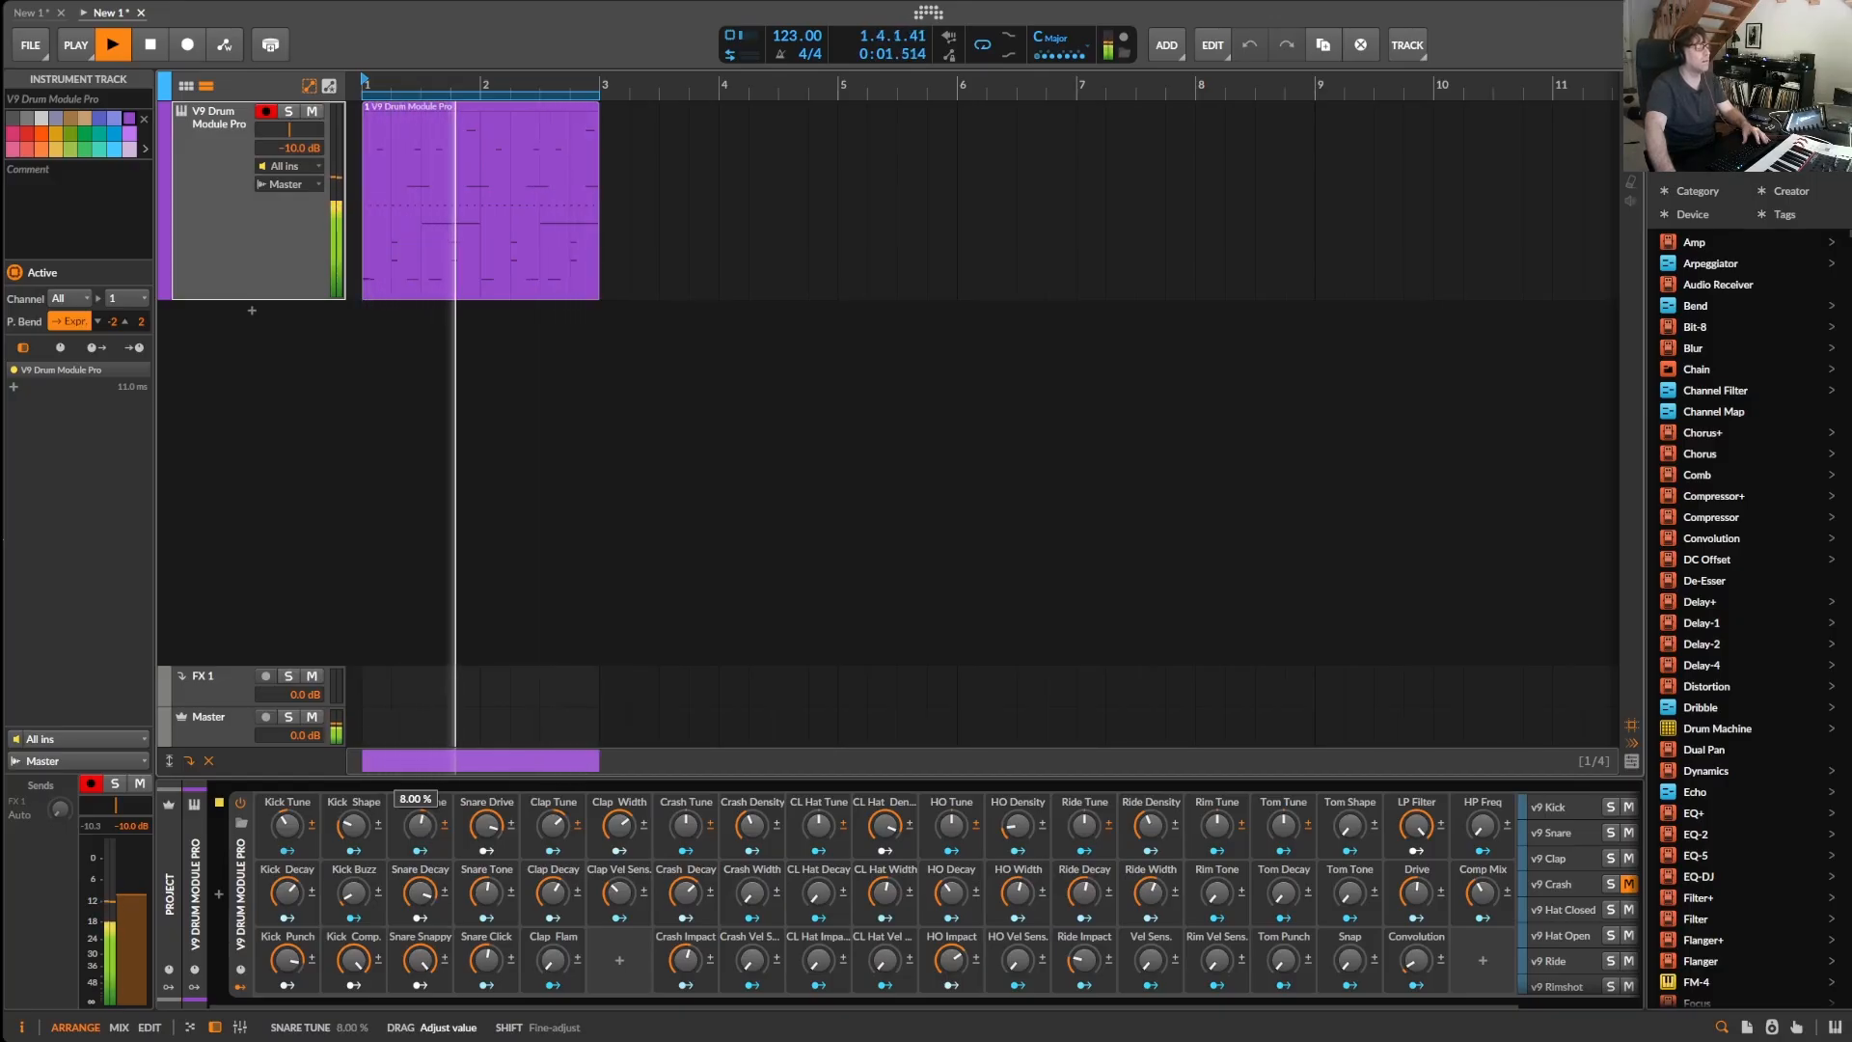
{"action": "left_click_drag", "start_coordinate": [355, 899], "coordinate": [355, 762]}
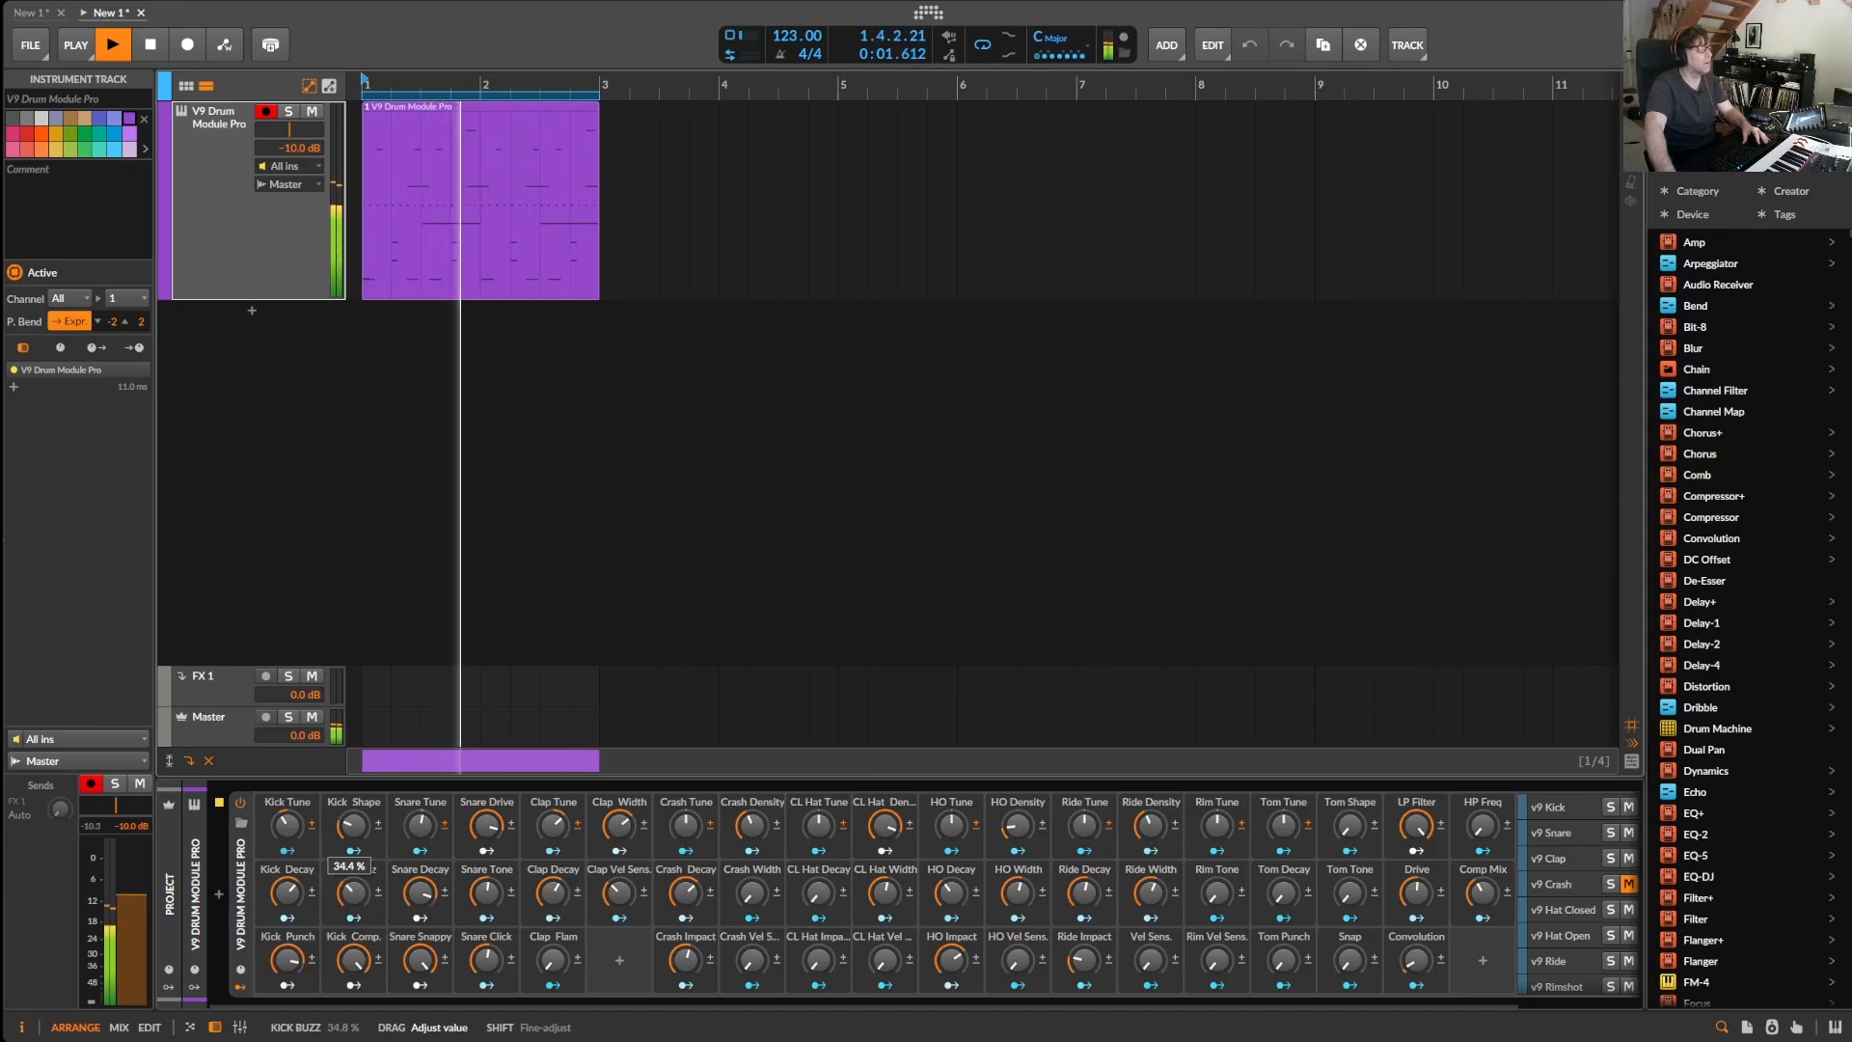
{"action": "left_click_drag", "start_coordinate": [355, 893], "coordinate": [421, 897]}
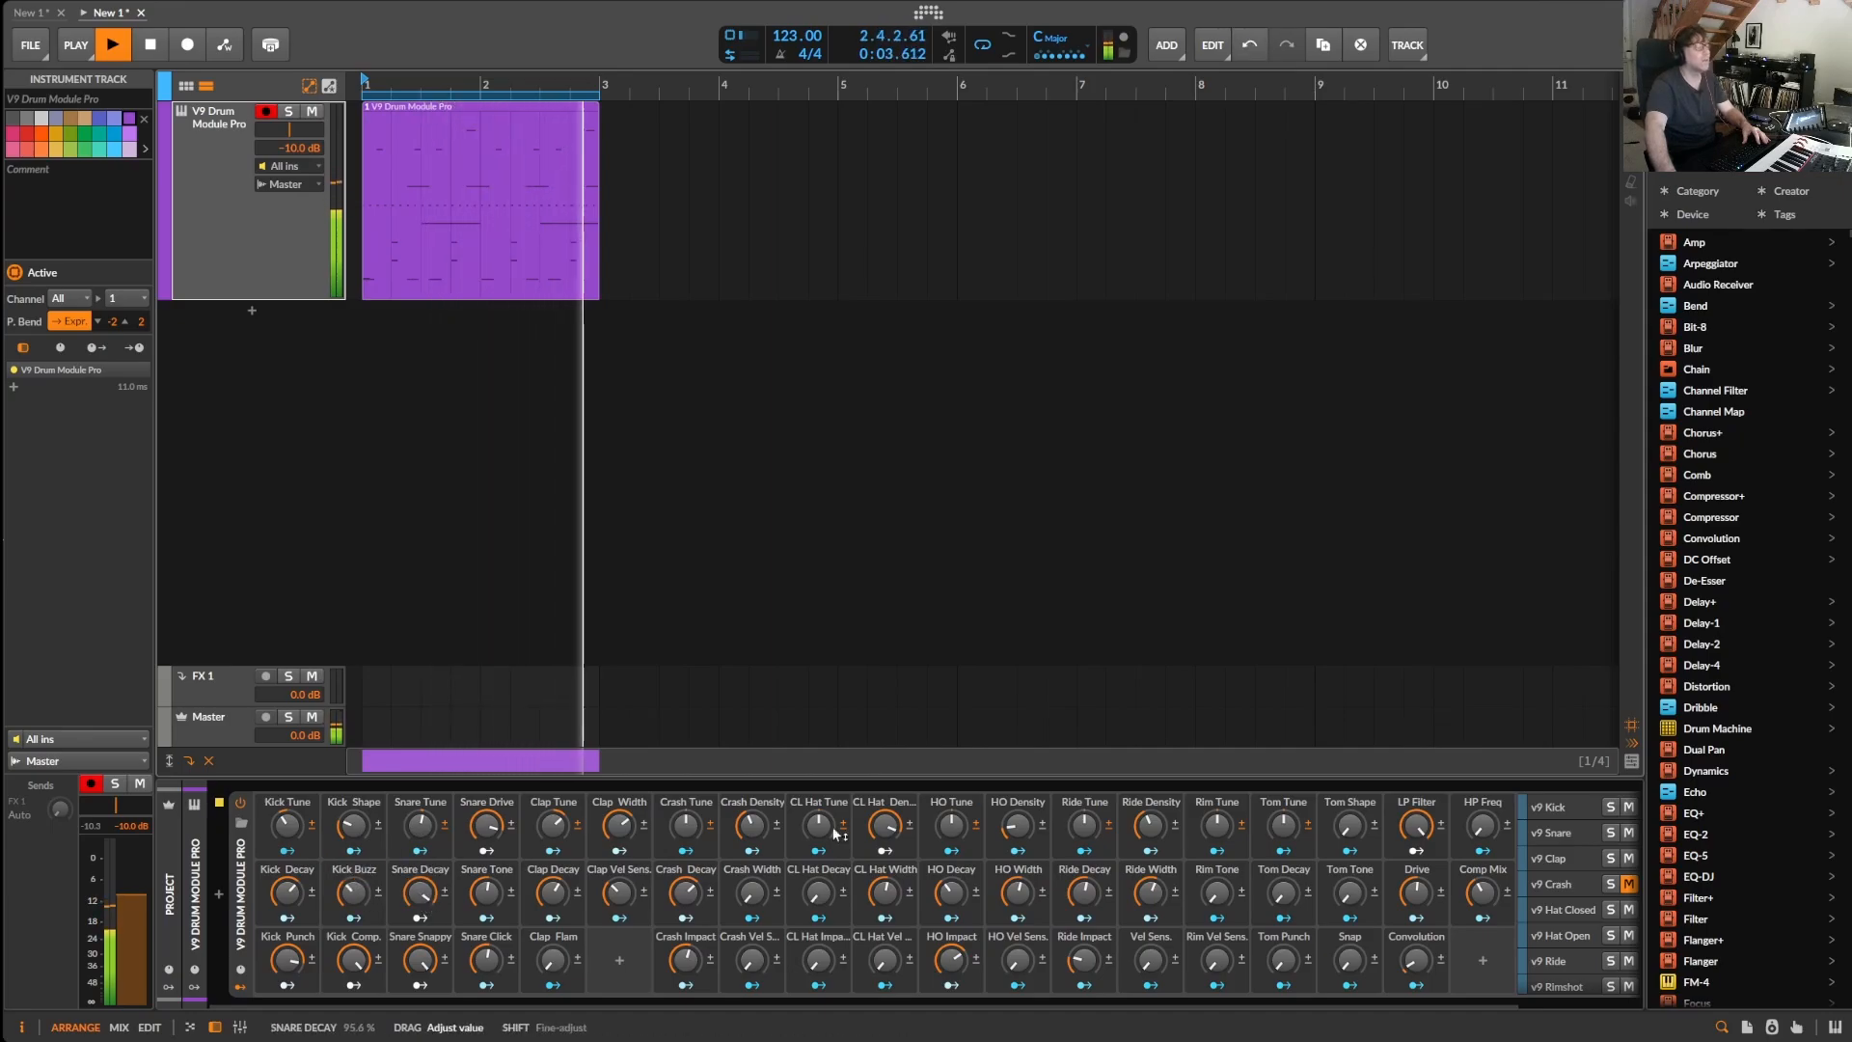
- Generate a new R&B closed hat pattern and open the clip in the note editor
{"action": "left_click", "coordinate": [1693, 44]}
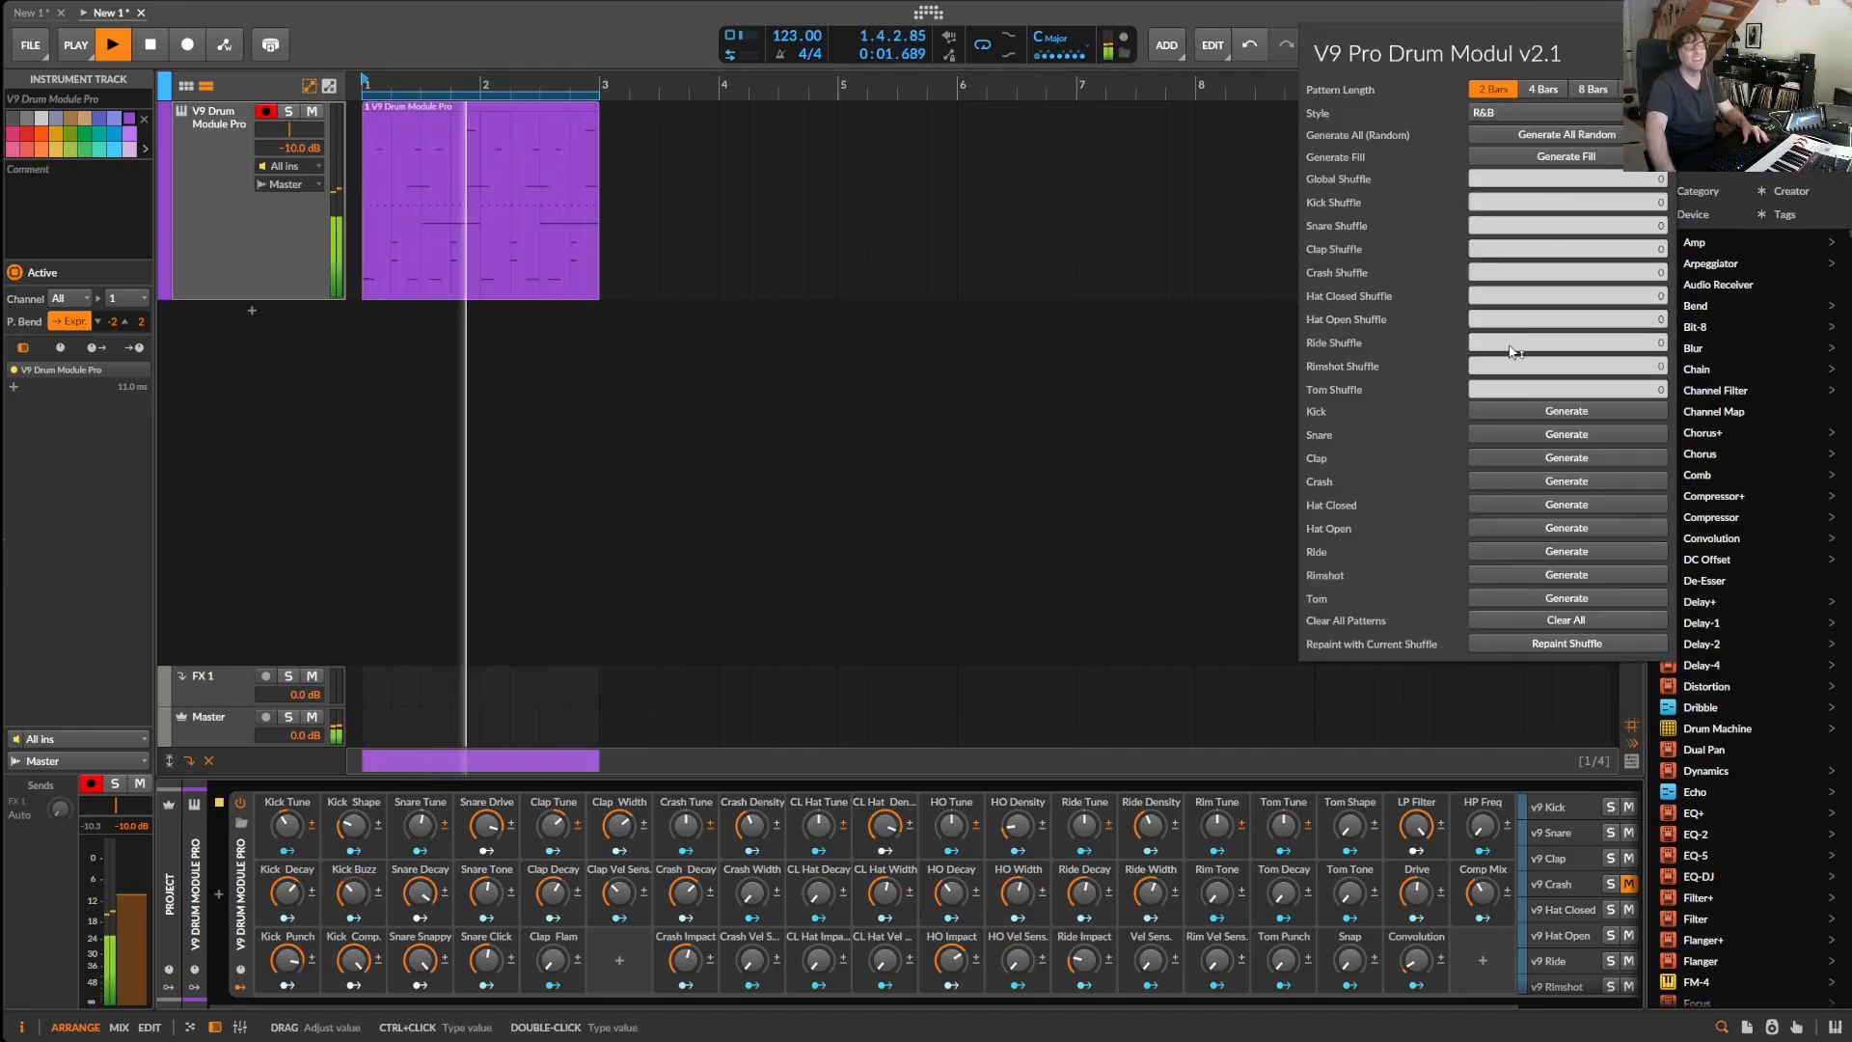
{"action": "left_click", "coordinate": [1565, 506]}
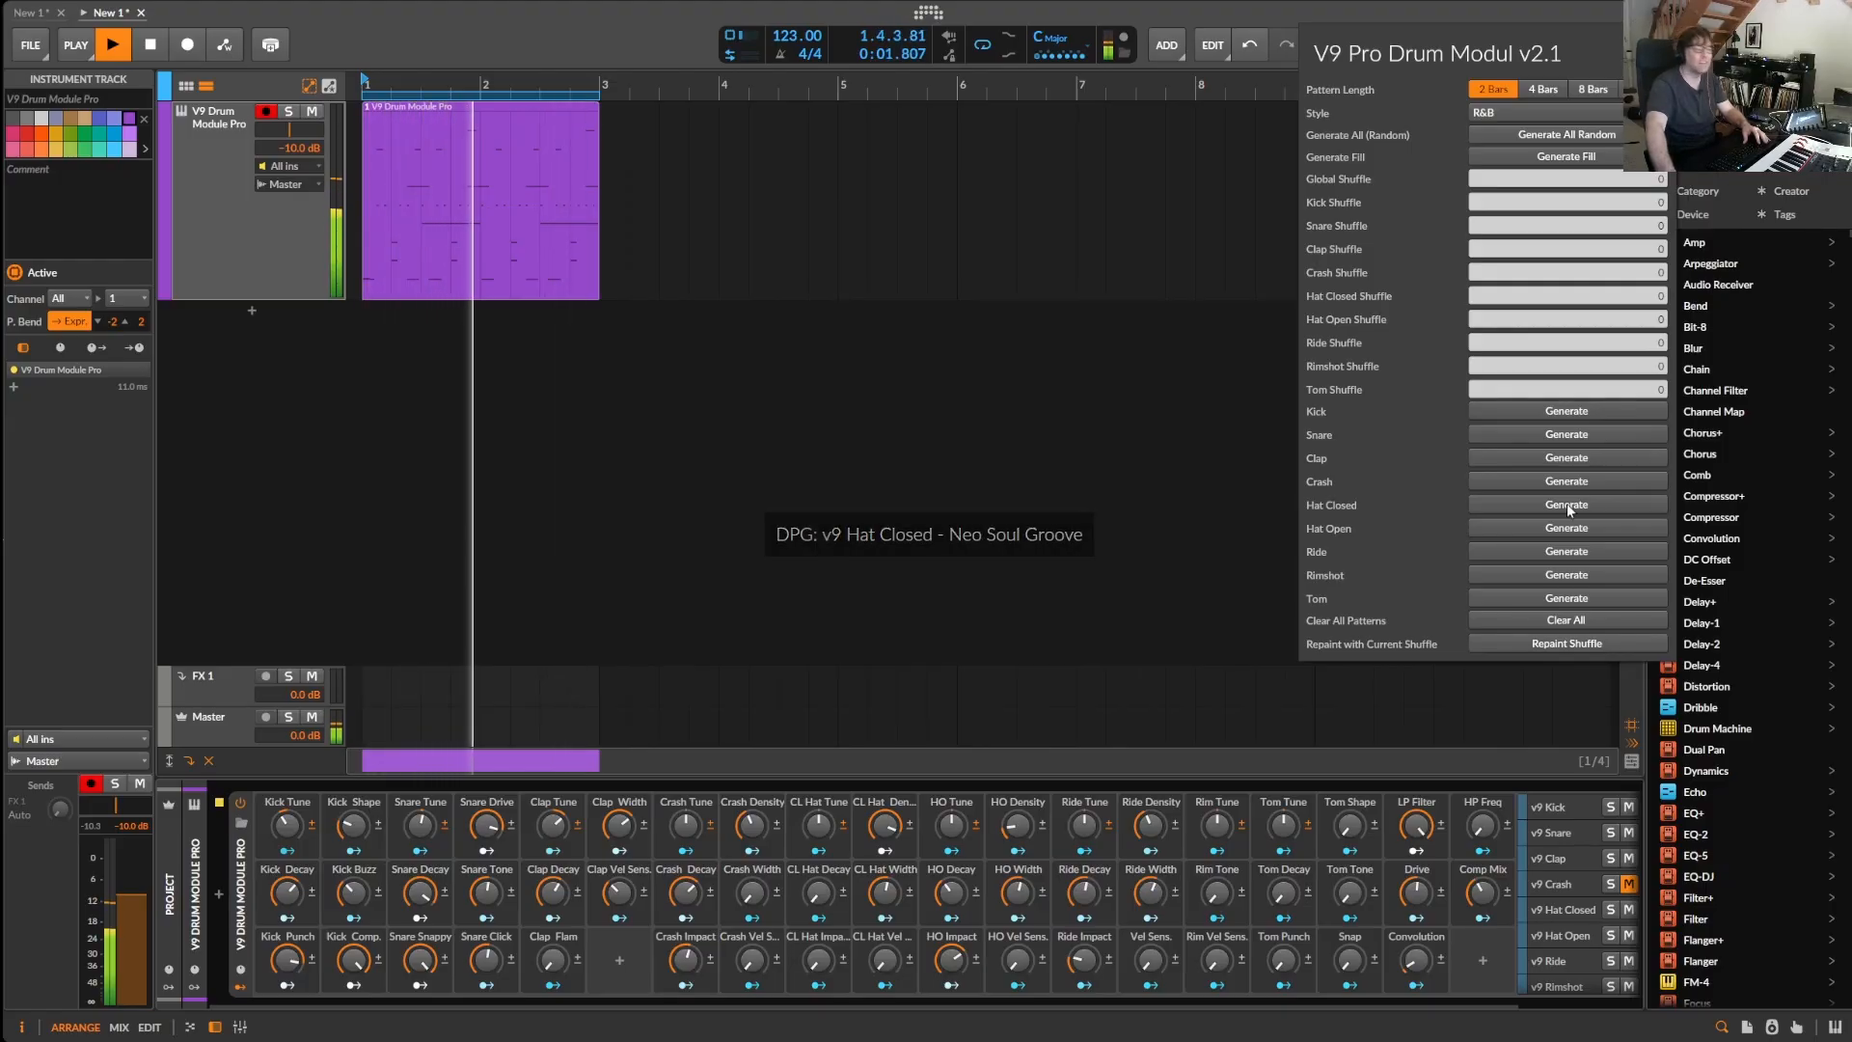
{"action": "double_click", "coordinate": [459, 107]}
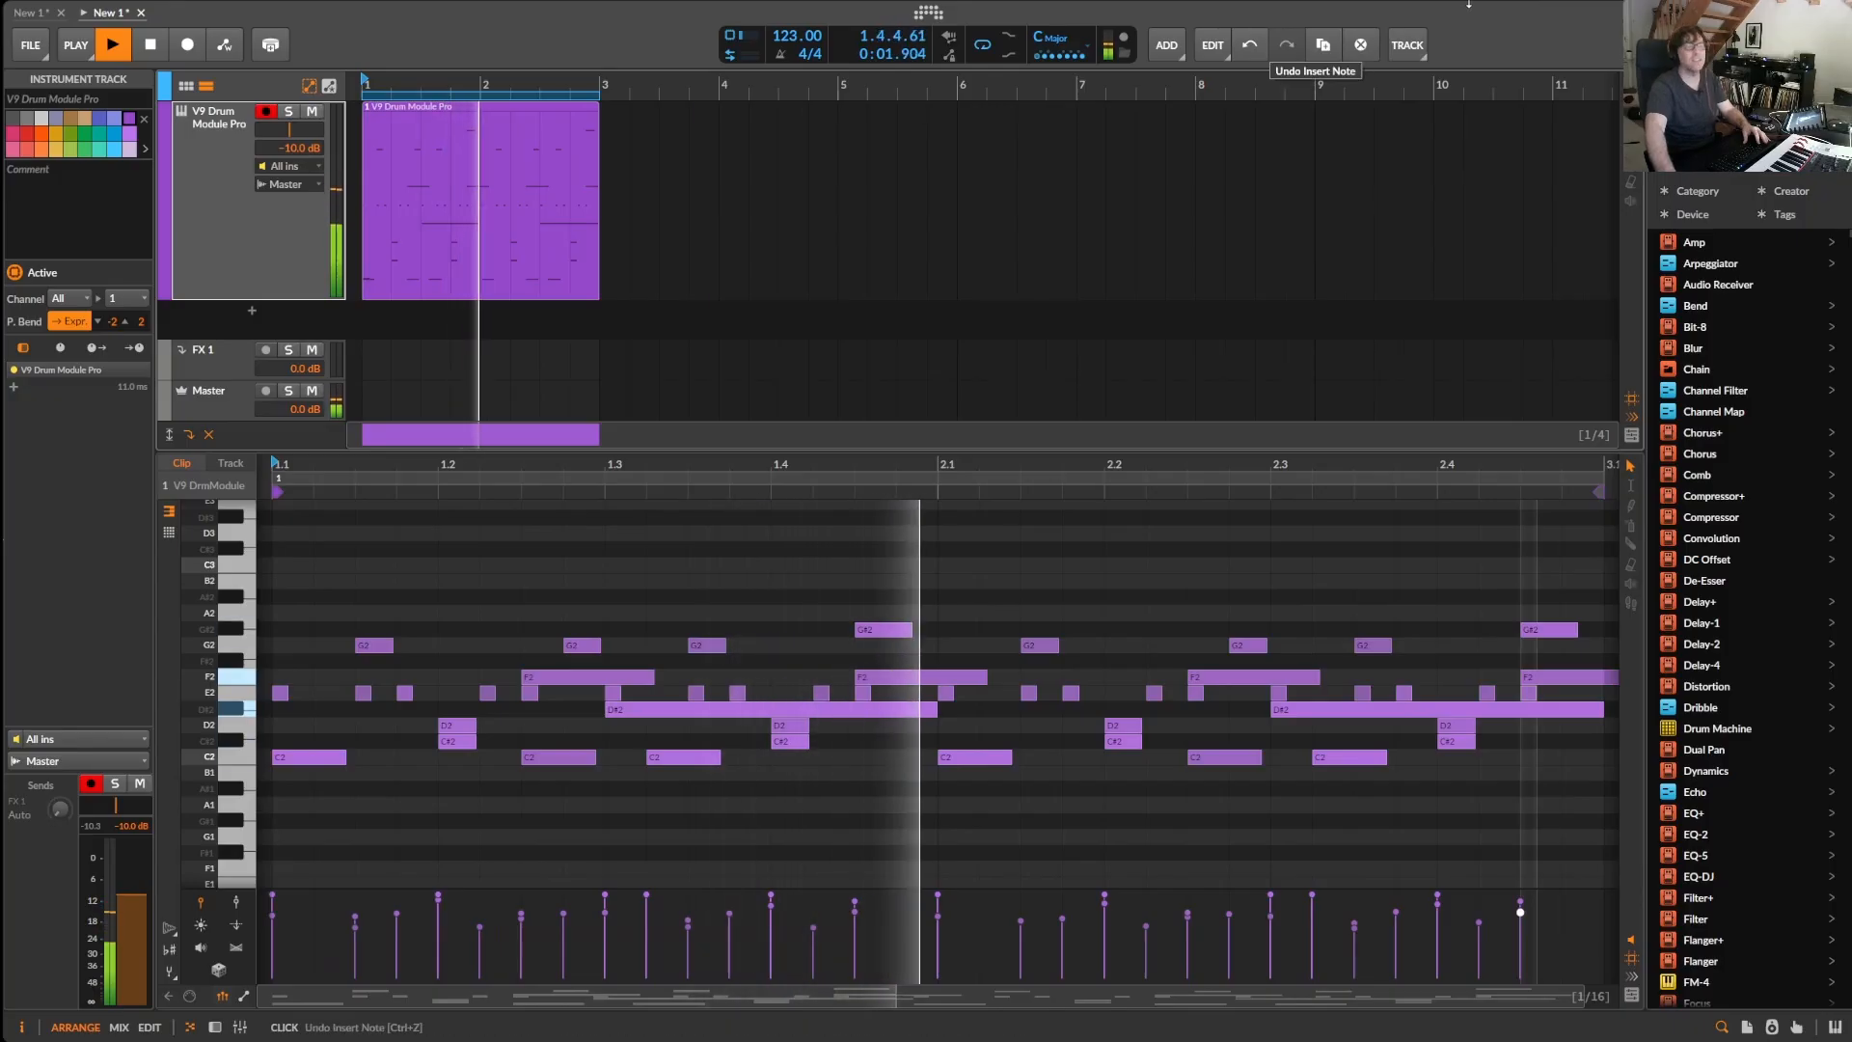
- Regenerate the R&B kick pattern three times during playback and generate a new snare pattern
{"action": "left_click", "coordinate": [1695, 44]}
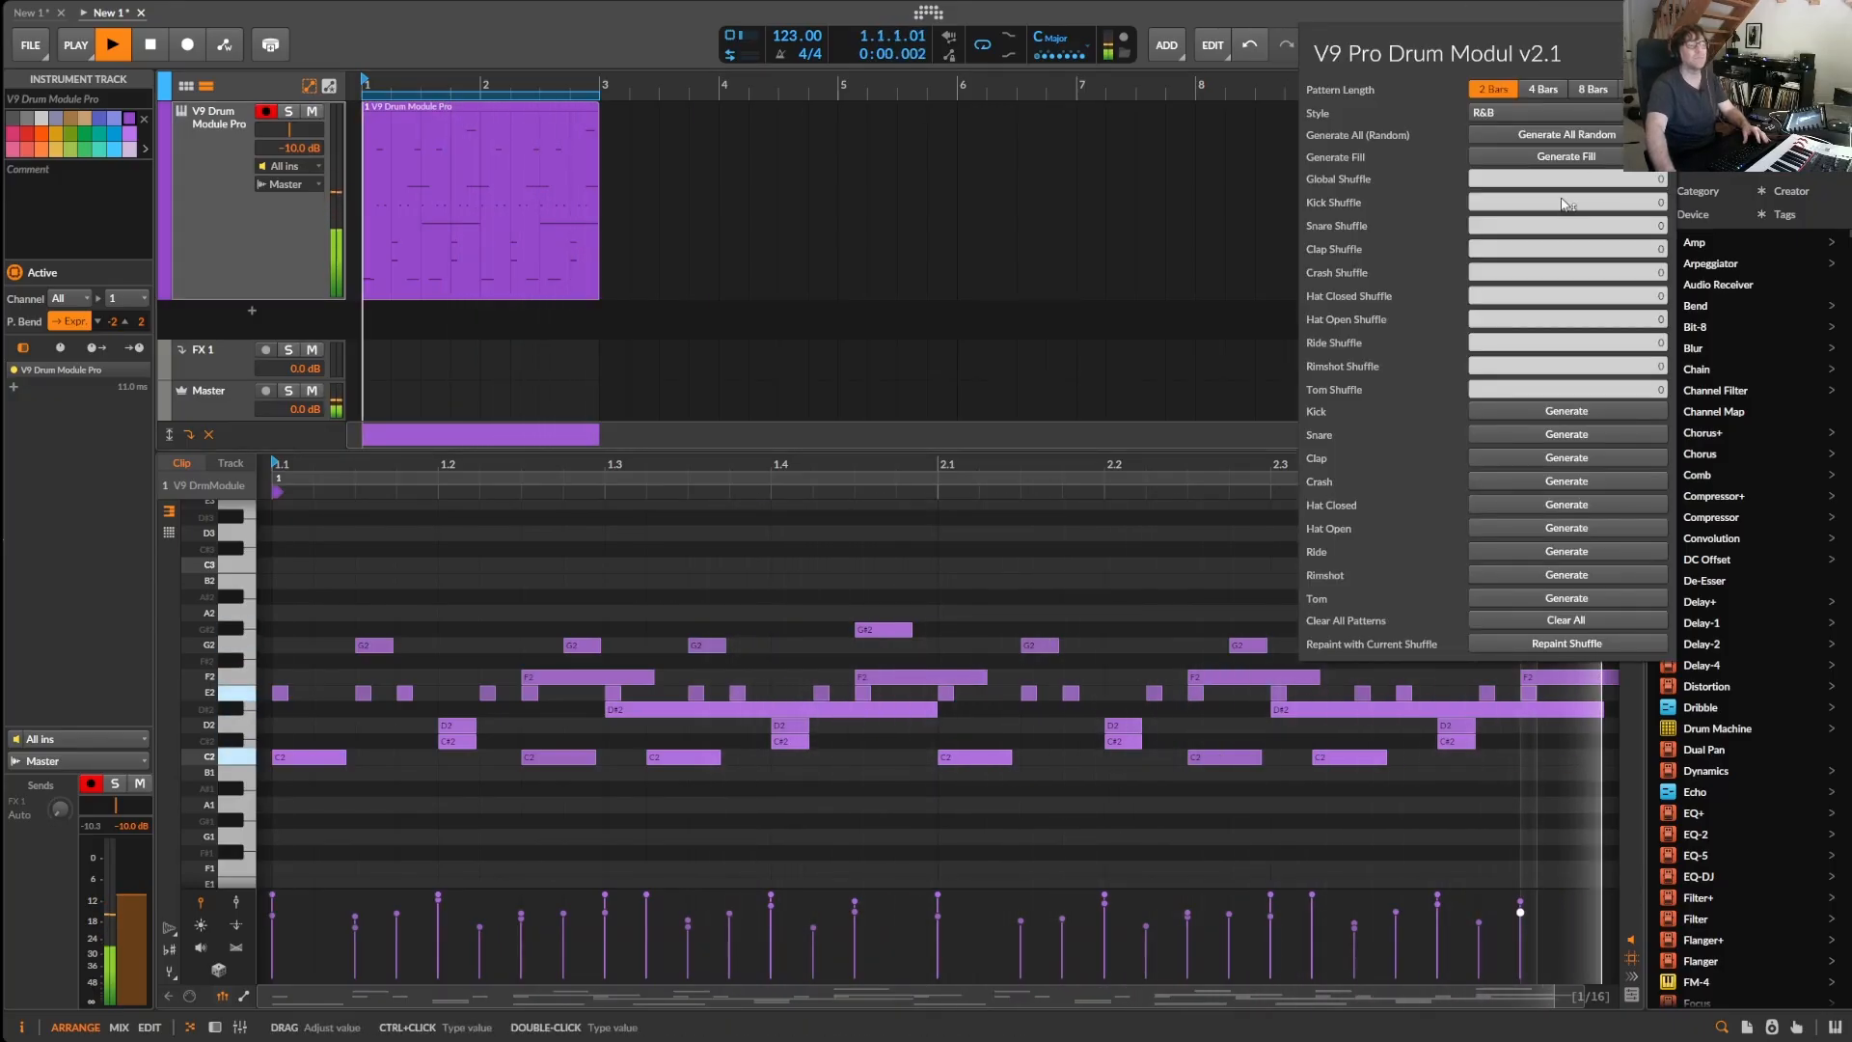
{"action": "left_click", "coordinate": [1571, 413]}
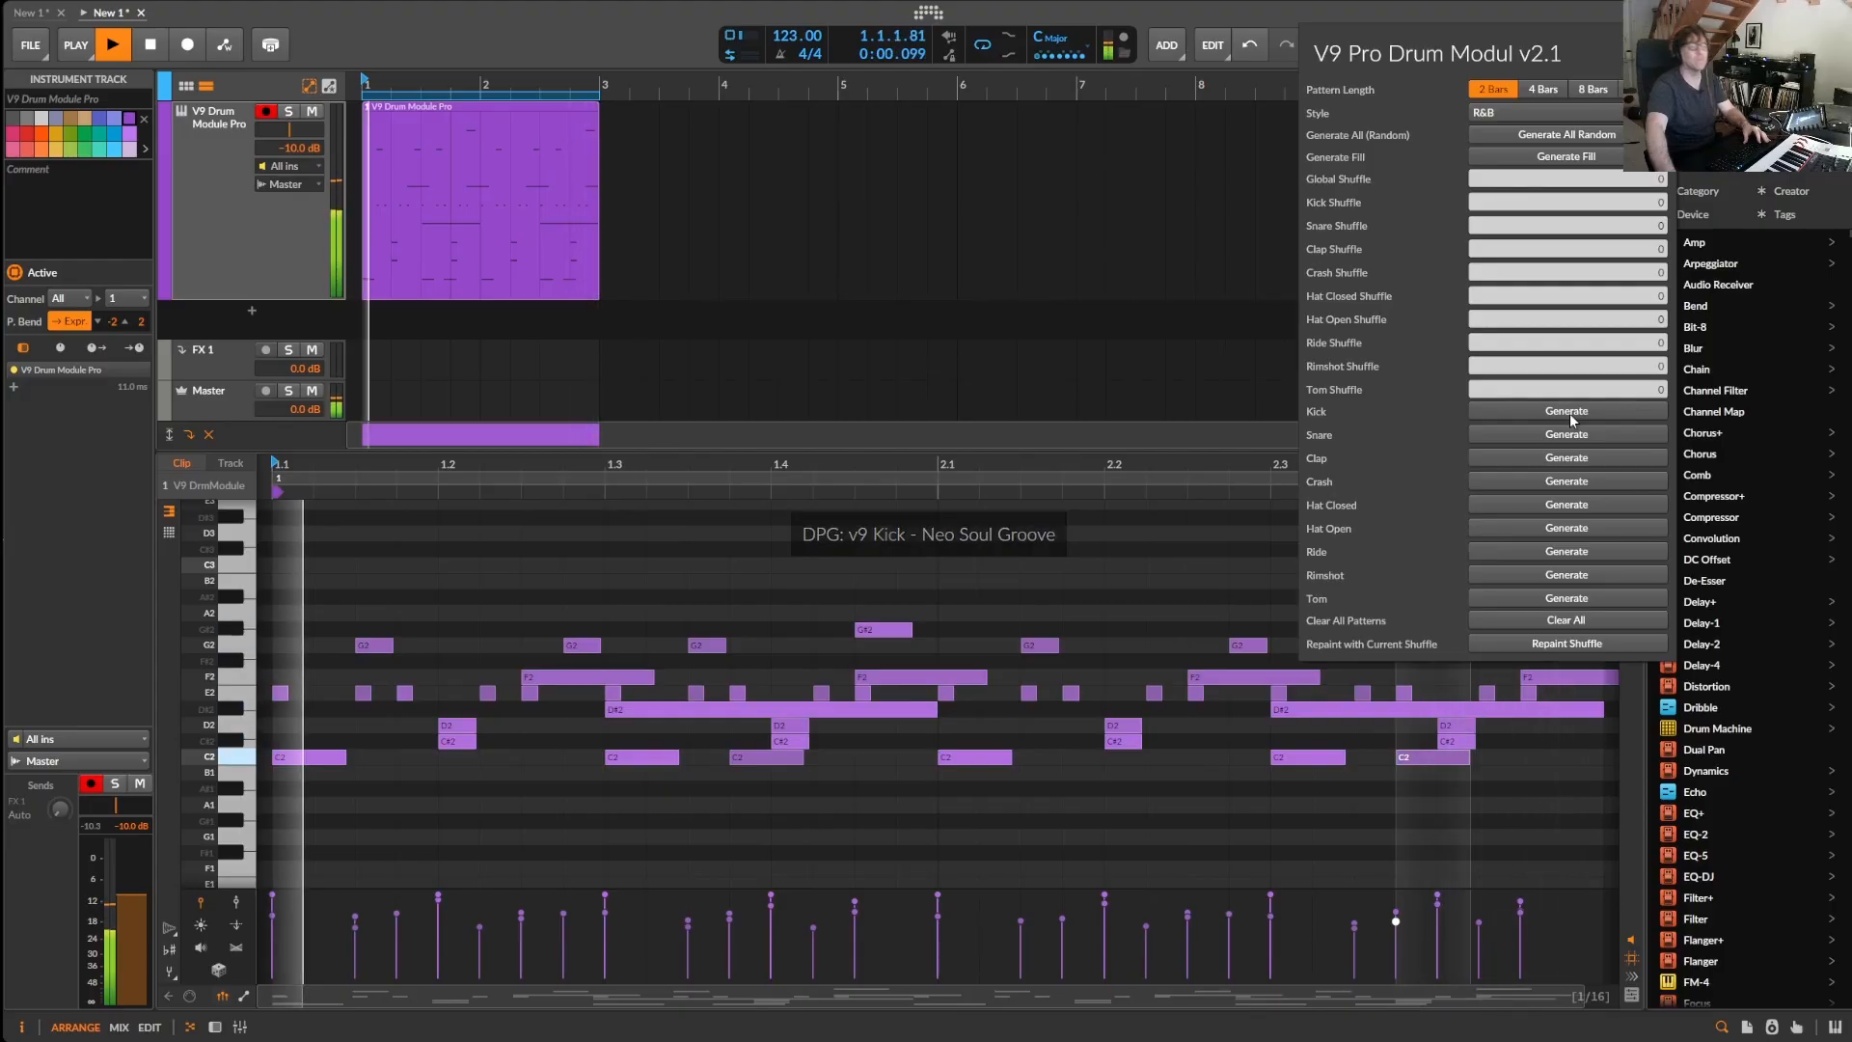
{"action": "left_click", "coordinate": [1569, 412]}
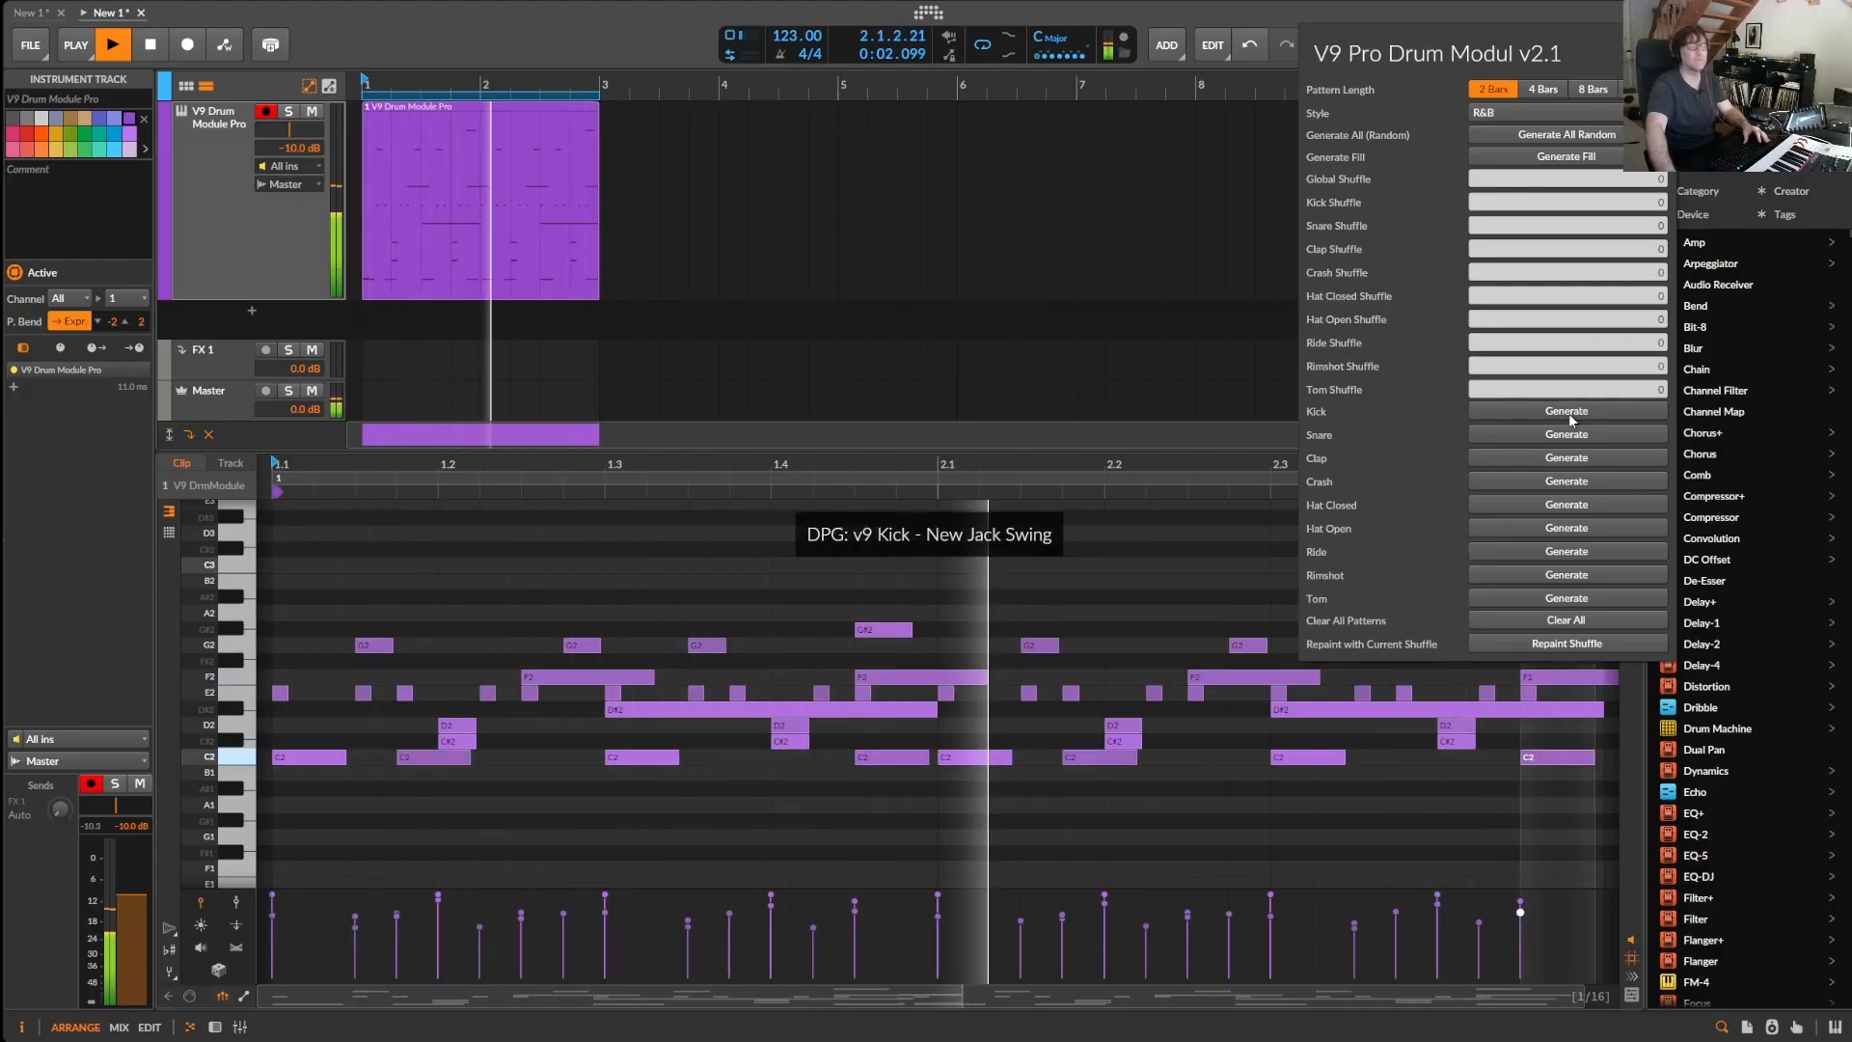
{"action": "left_click", "coordinate": [1568, 413]}
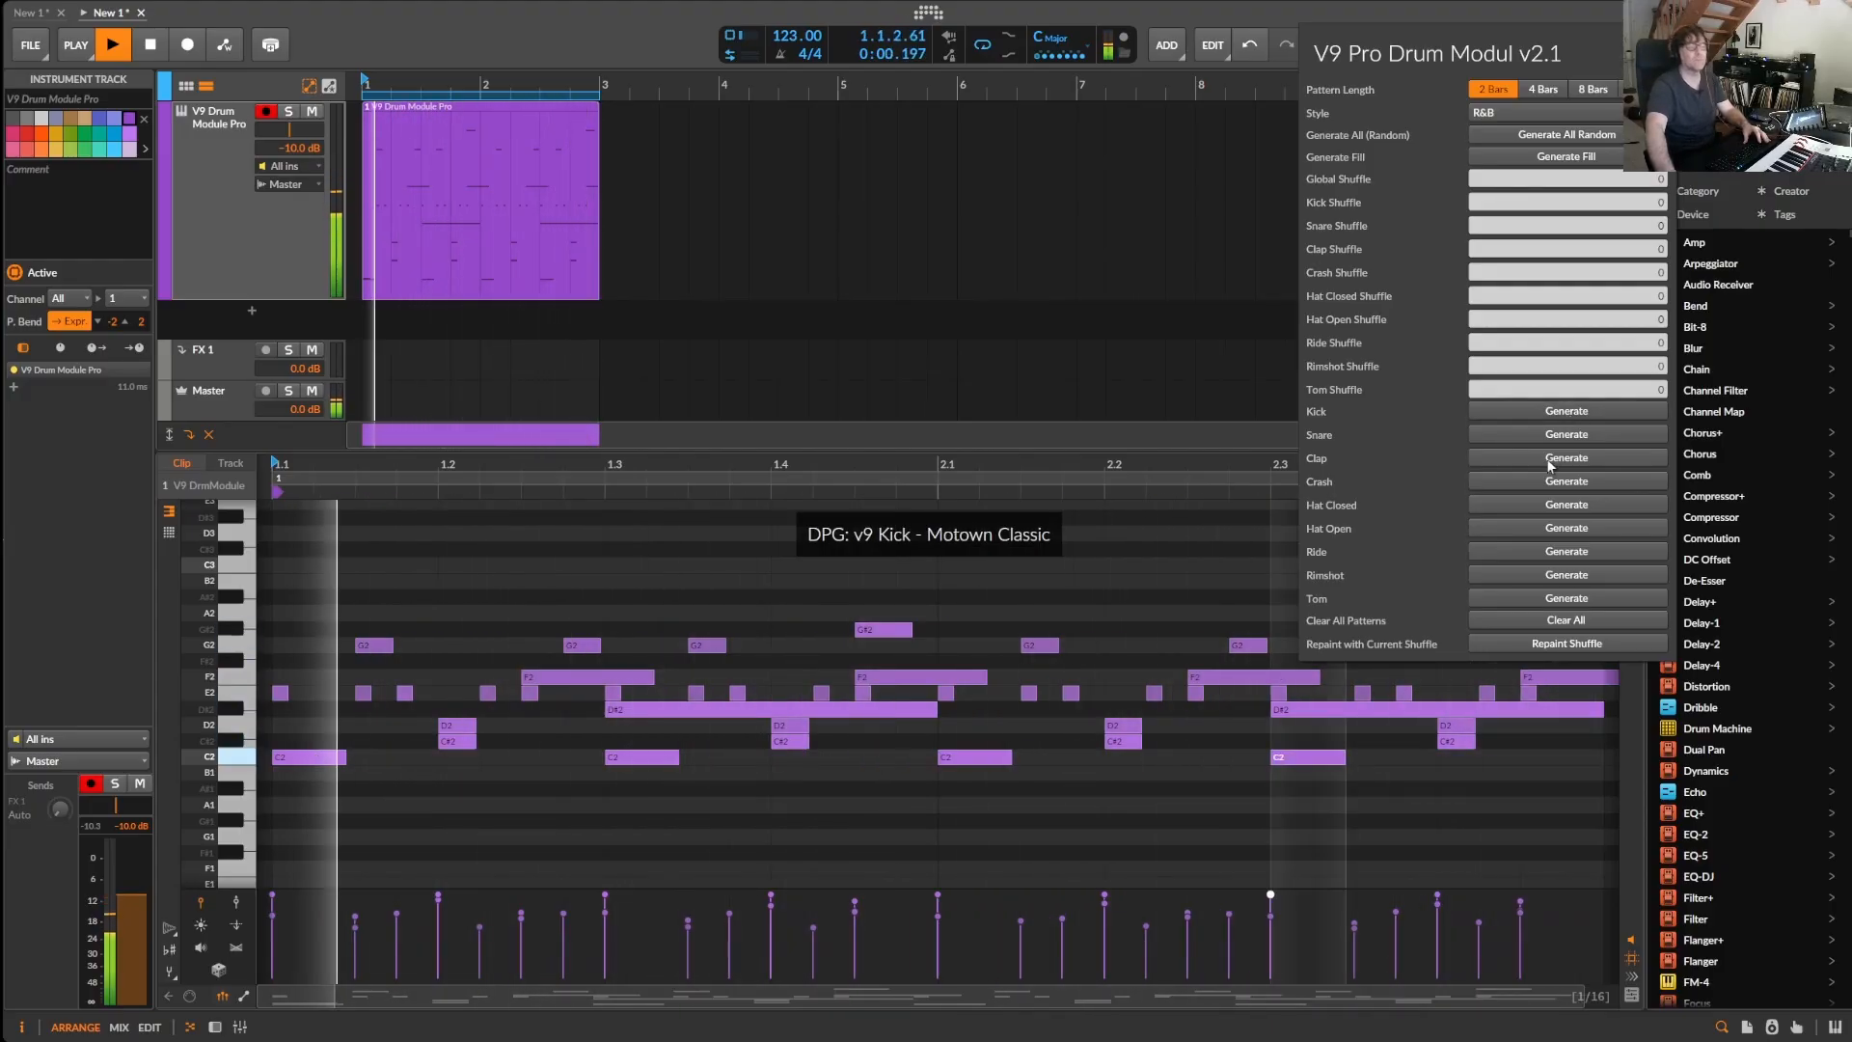
{"action": "left_click", "coordinate": [1555, 436]}
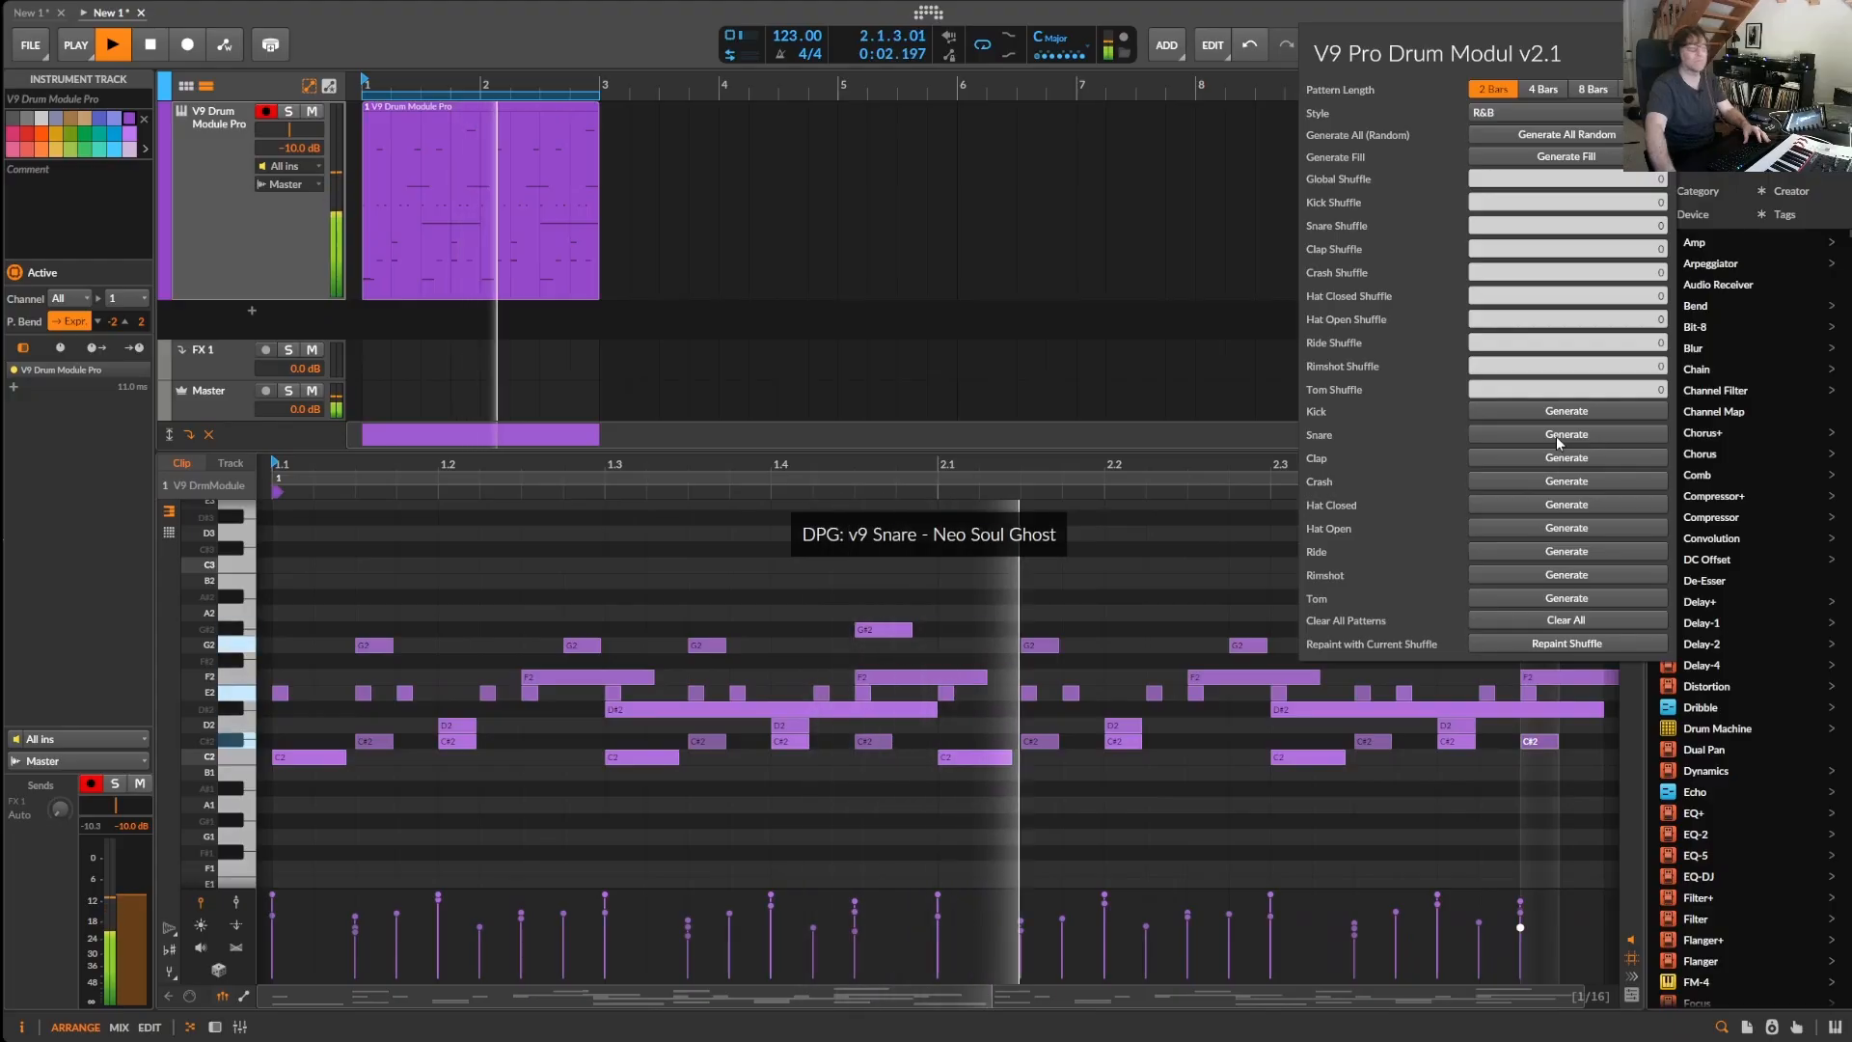
- Regenerate the R&B snare pattern twice and generate a new clap pattern
{"action": "left_click", "coordinate": [1555, 436]}
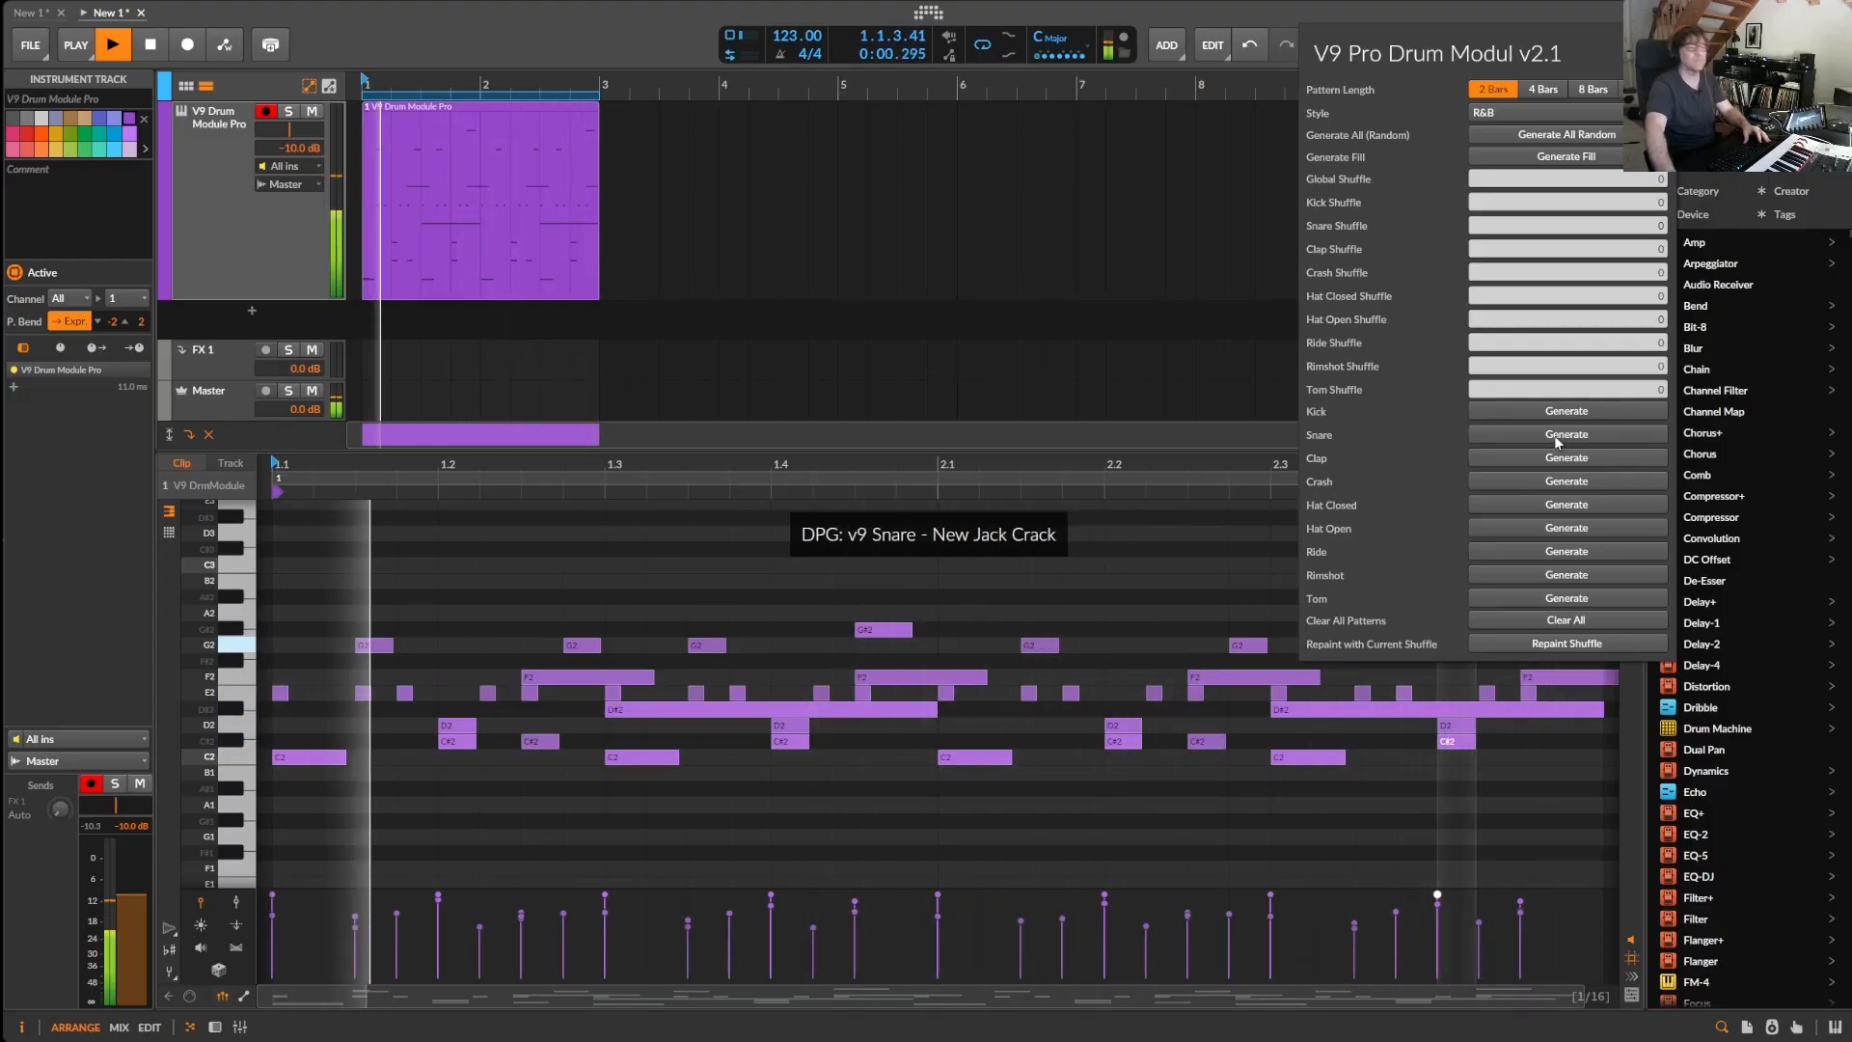
{"action": "left_click", "coordinate": [1554, 436]}
{"action": "left_click", "coordinate": [1546, 457]}
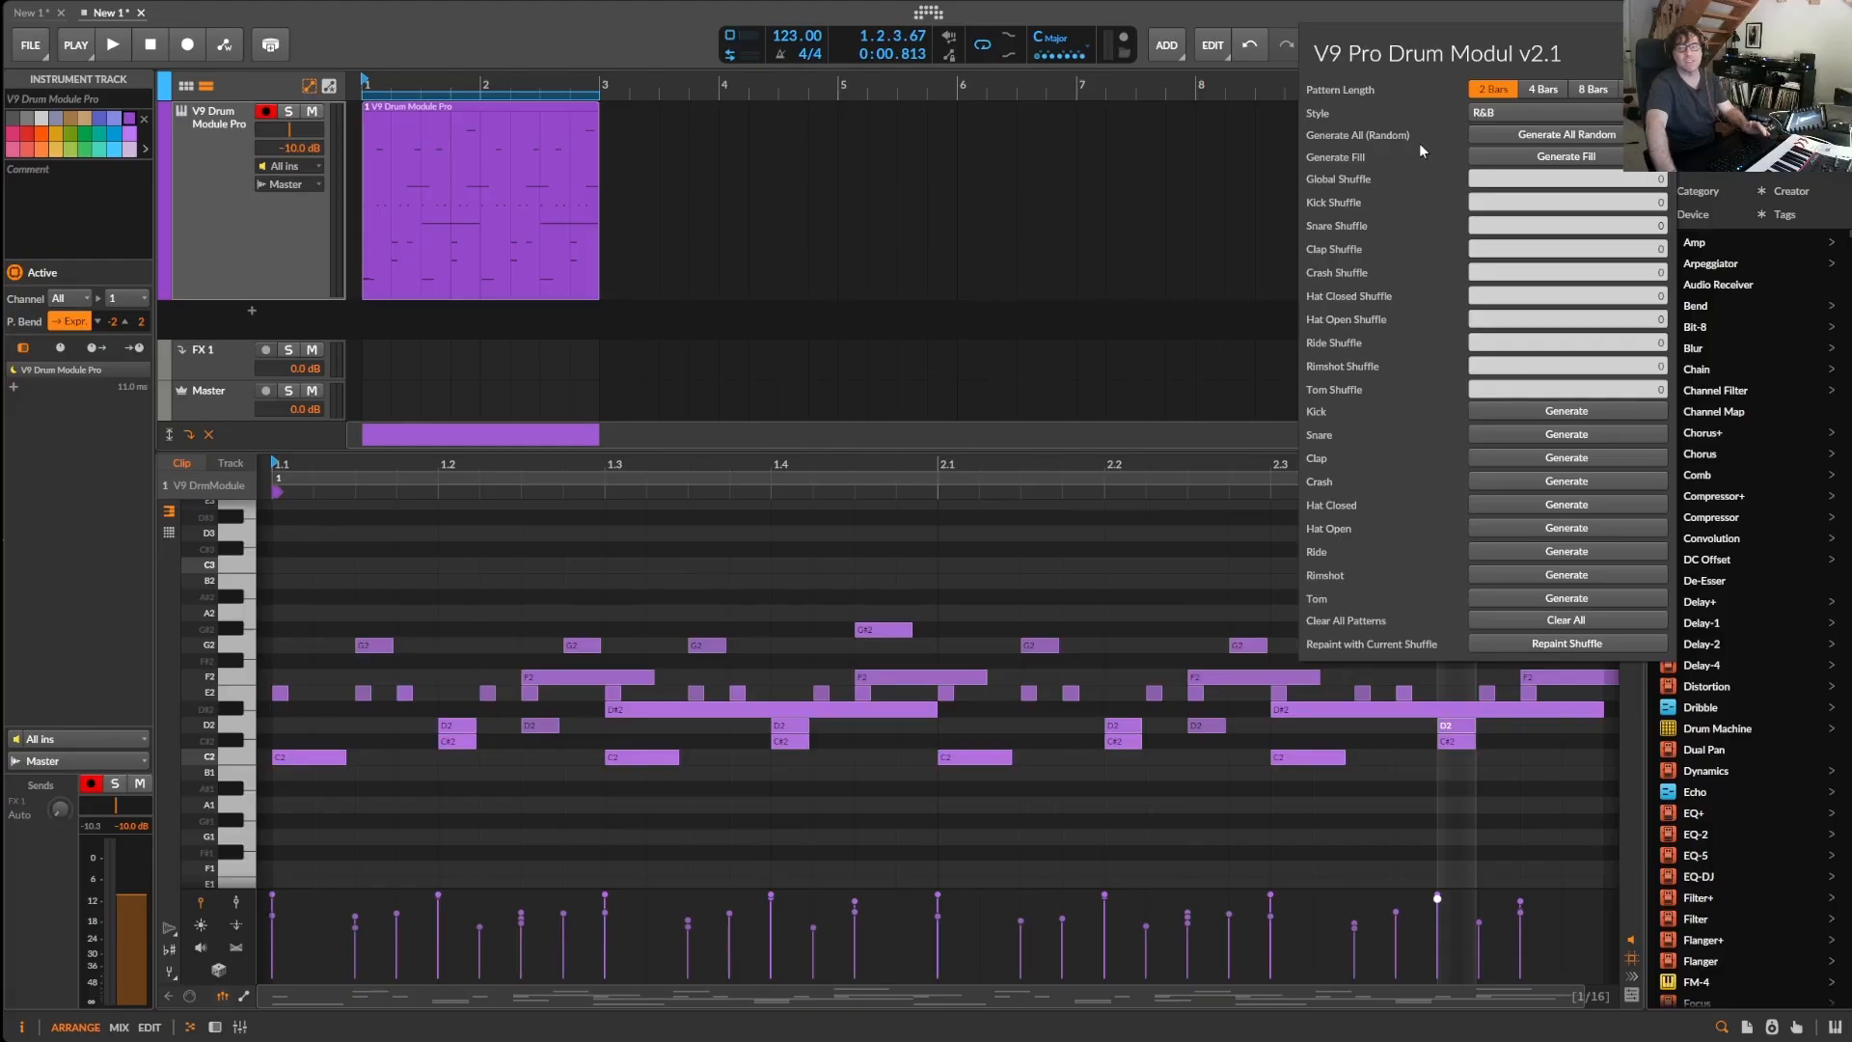
- Start playback, generate a new R&B kick pattern and regenerate the snare pattern four times
{"action": "key", "text": "space"}
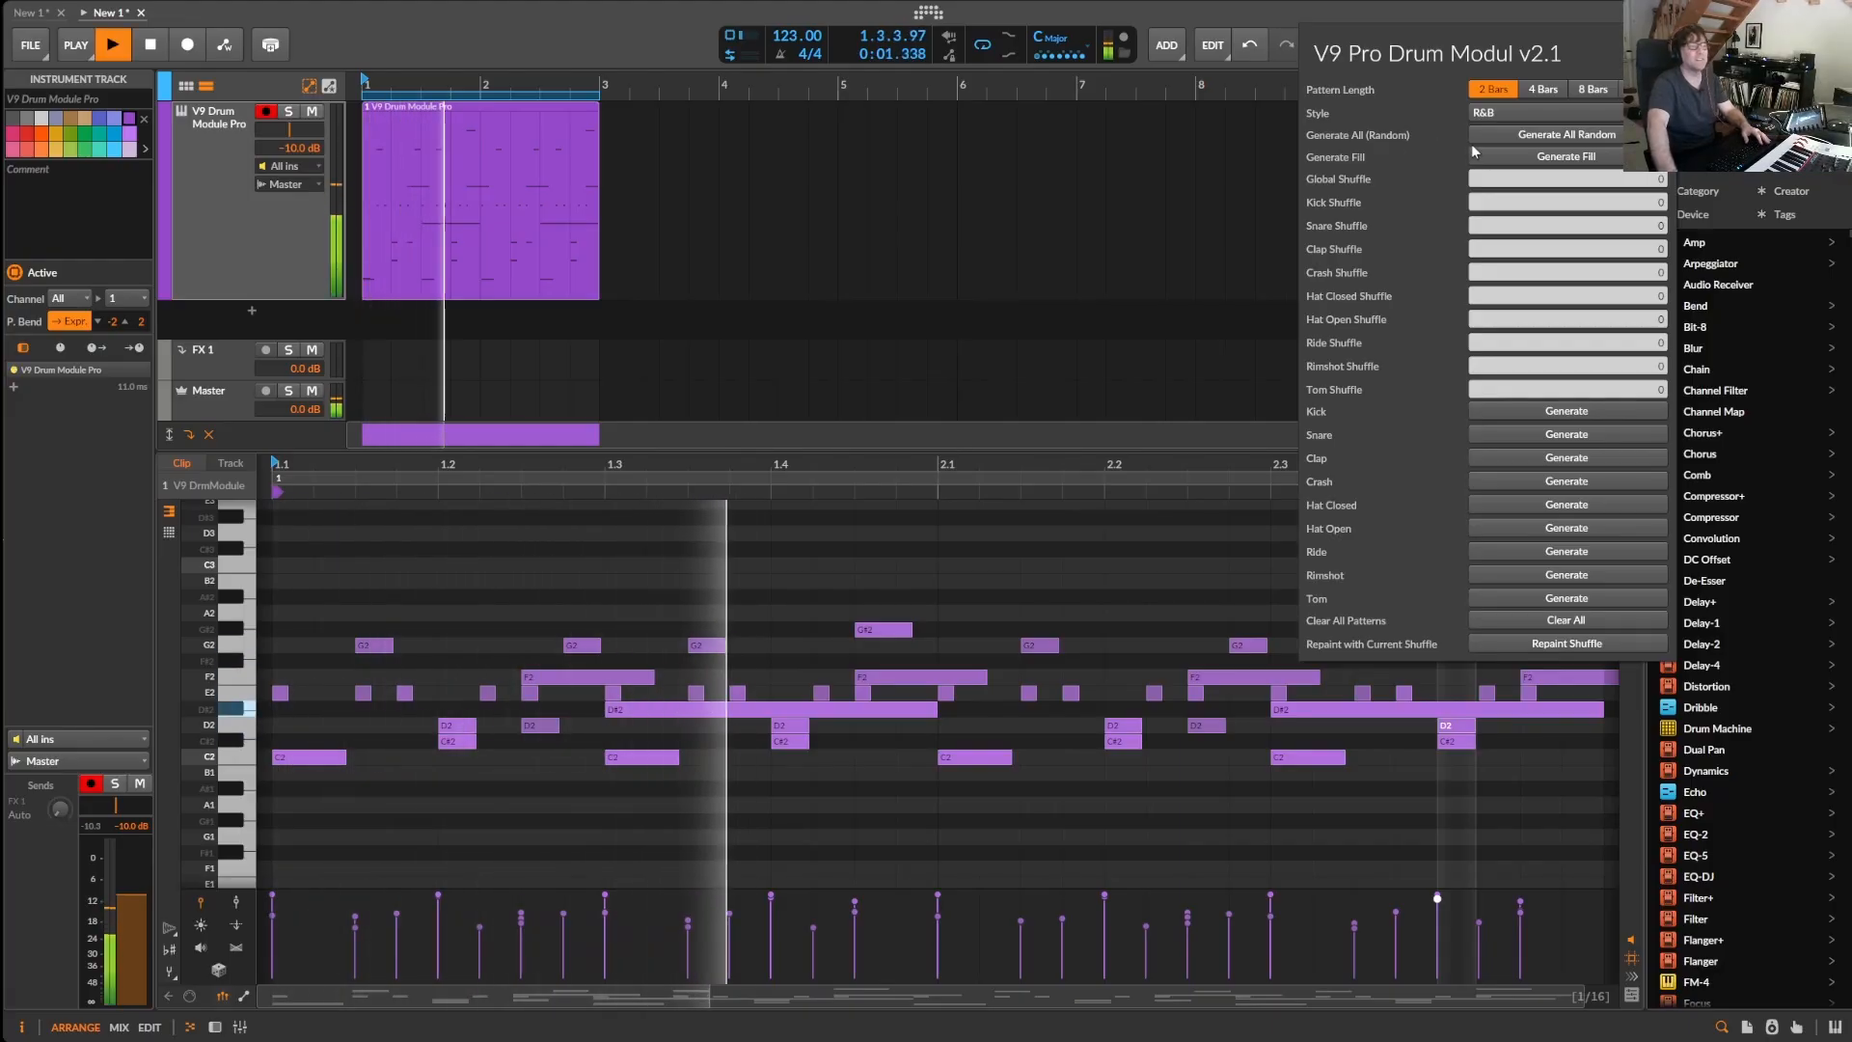
{"action": "left_click", "coordinate": [1572, 412]}
{"action": "left_click", "coordinate": [1572, 435]}
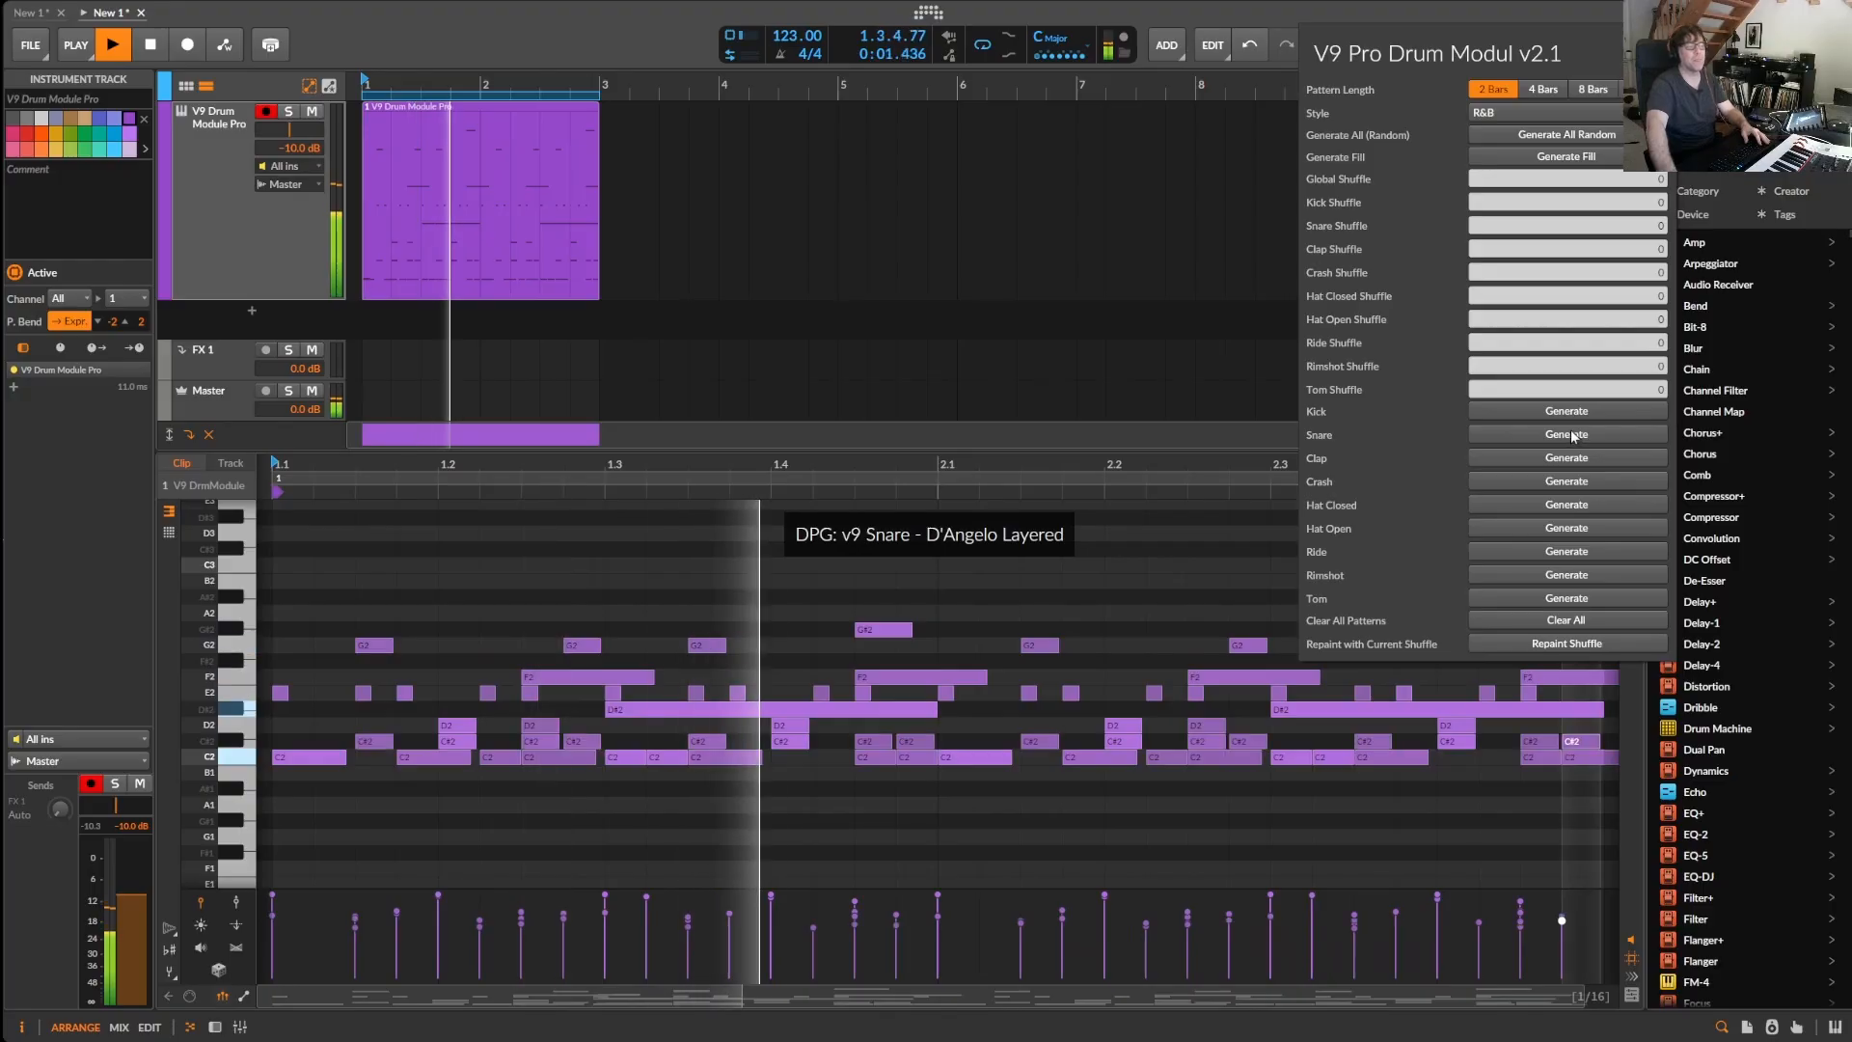
{"action": "left_click", "coordinate": [1572, 434]}
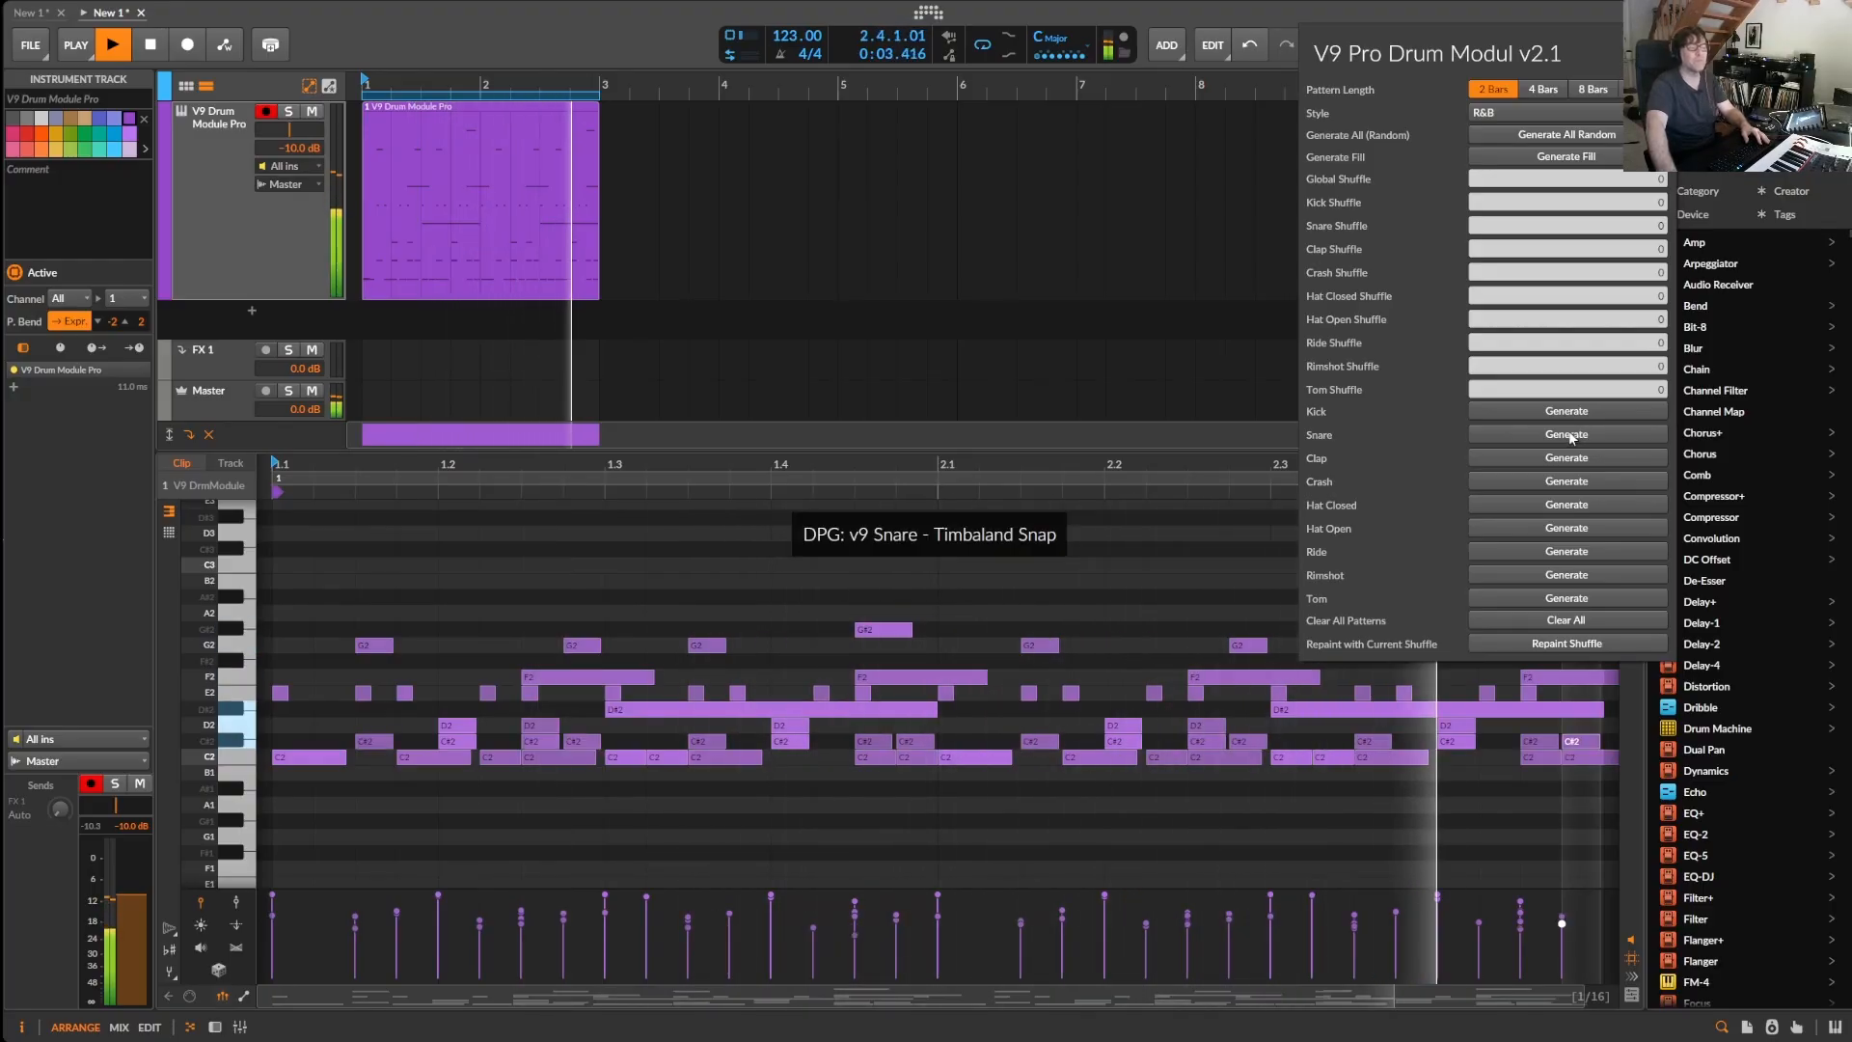
{"action": "left_click", "coordinate": [1572, 435]}
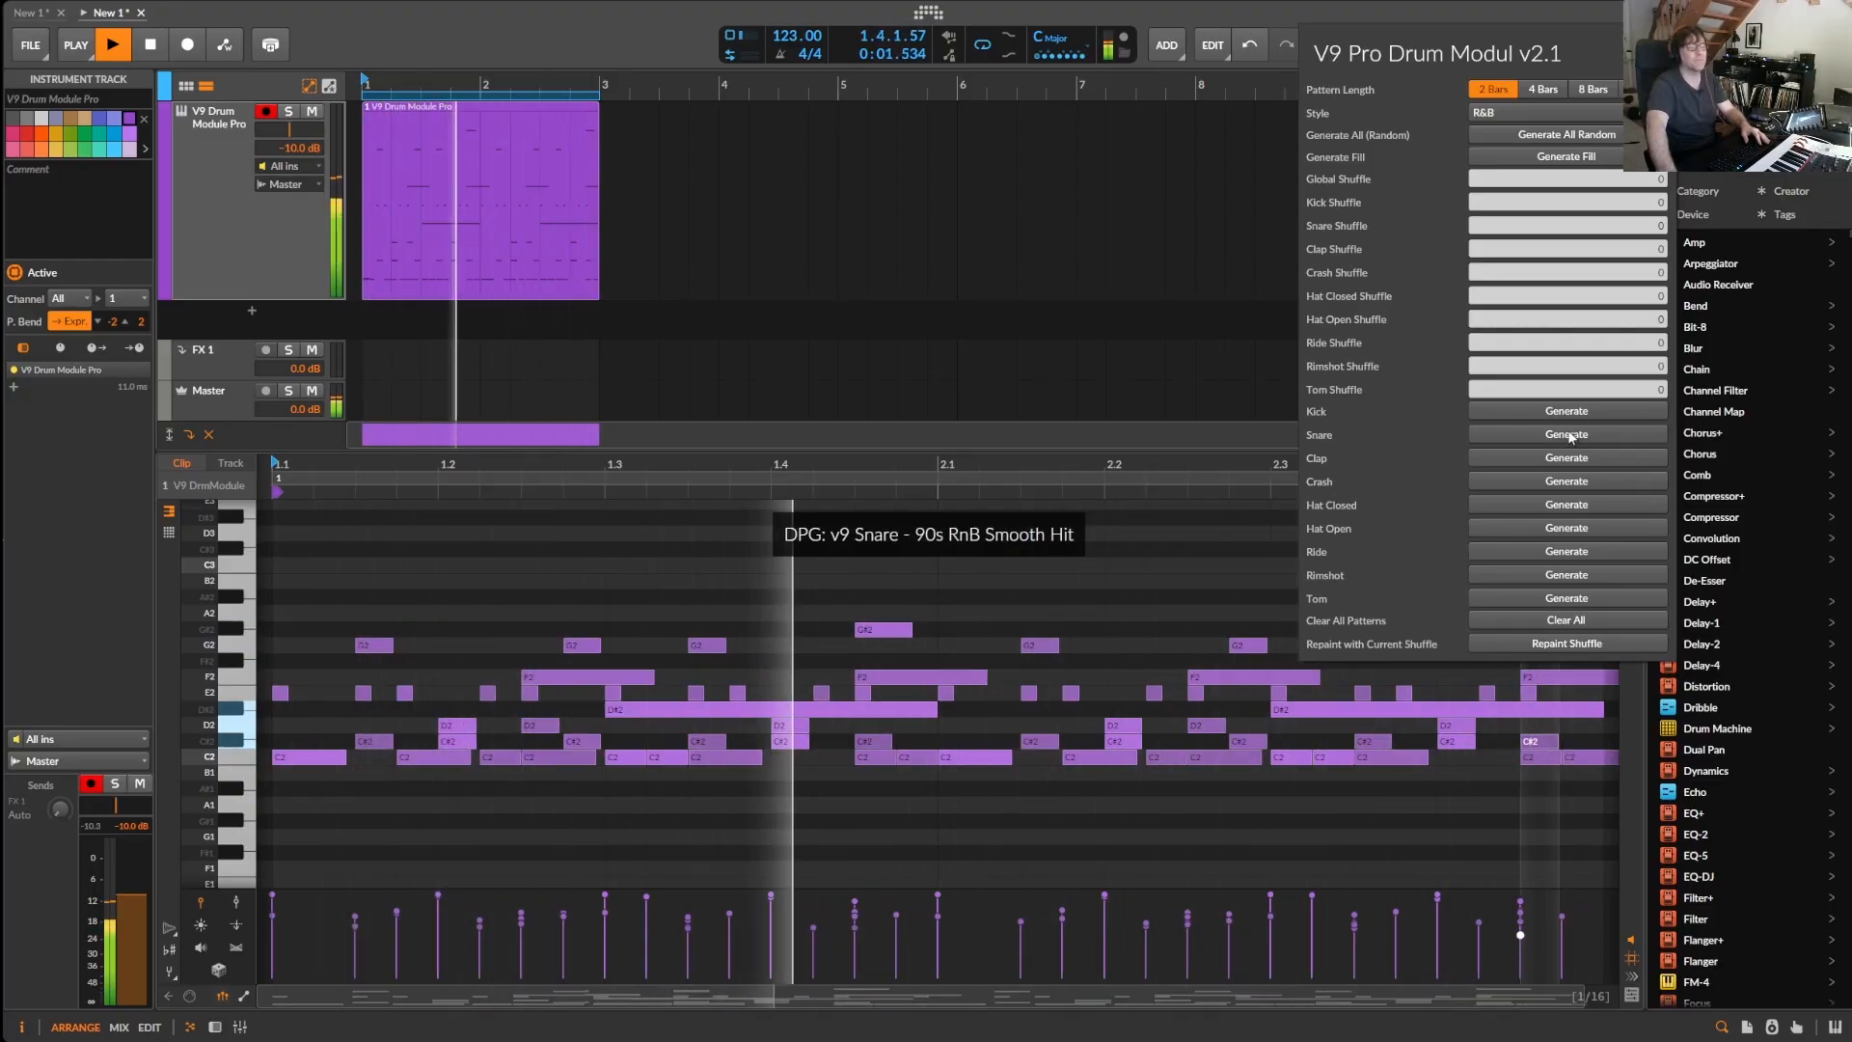
{"action": "left_click", "coordinate": [1572, 435]}
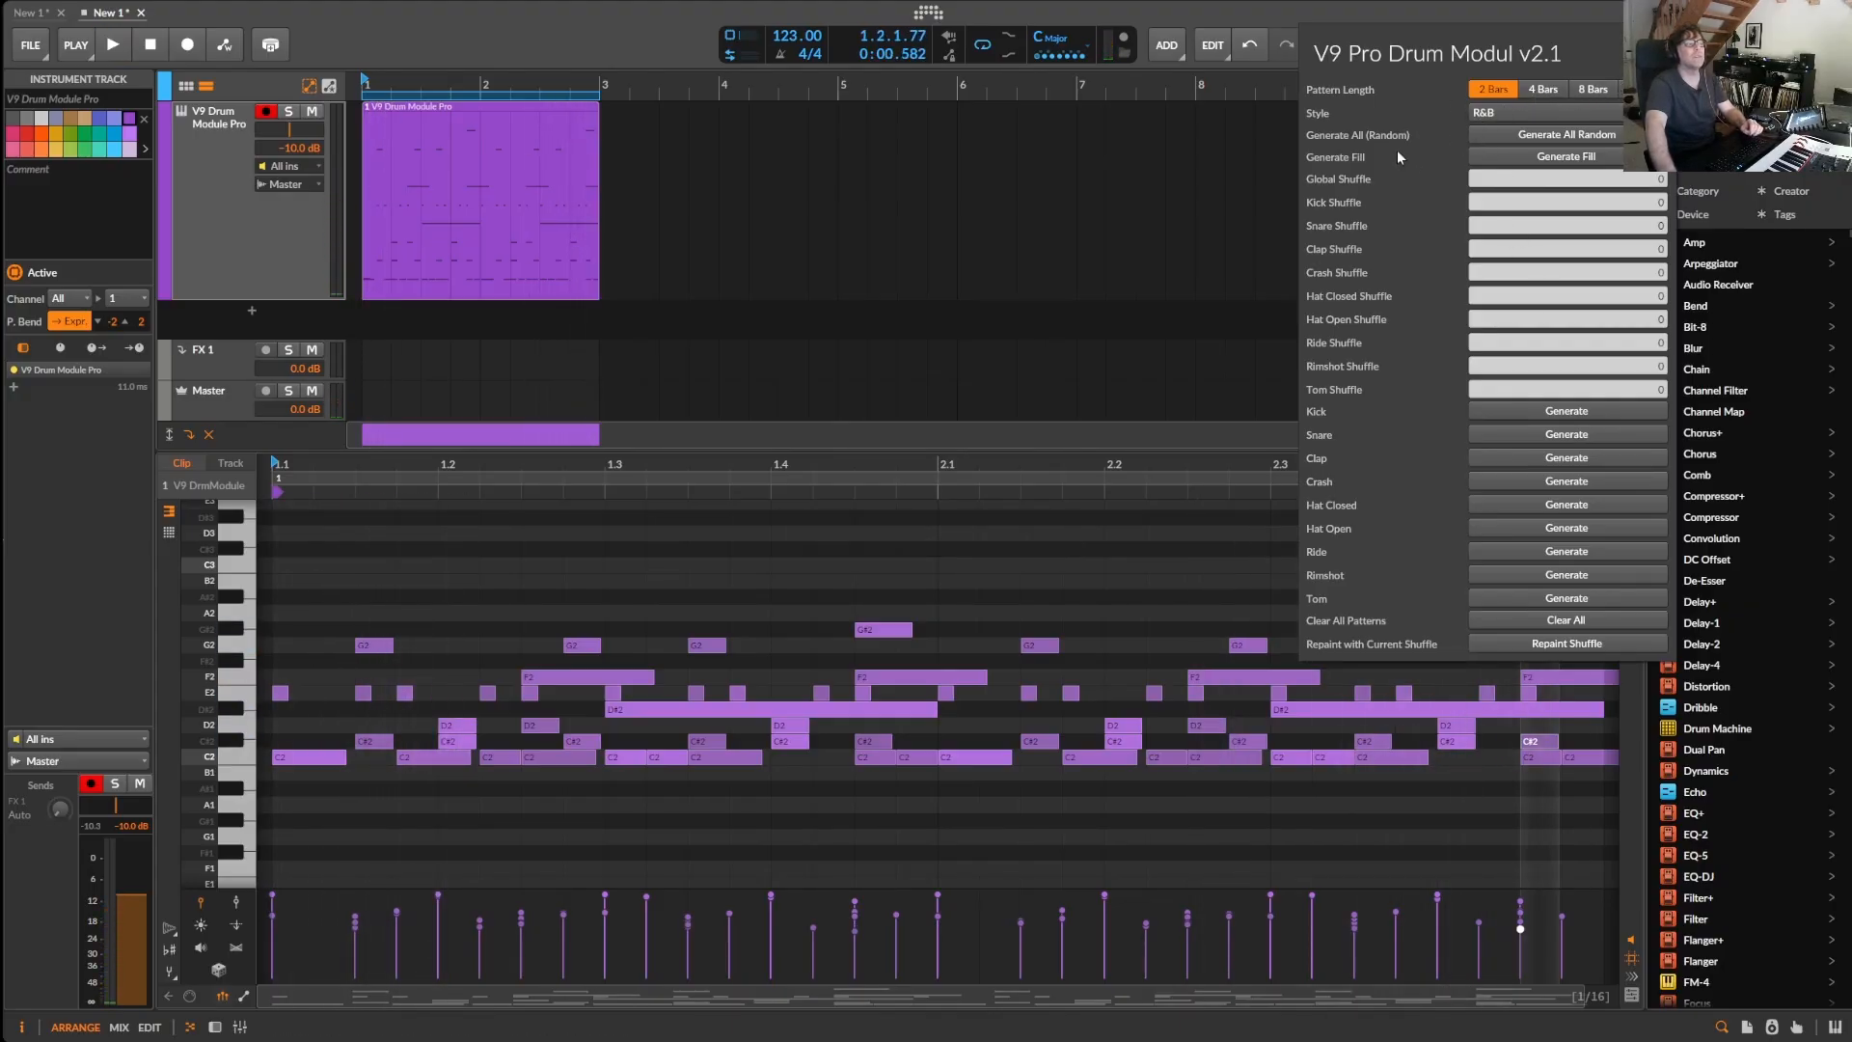
- Switch the style to Trap with an 8-bar pattern length and clear all existing patterns
{"action": "left_click", "coordinate": [1567, 112]}
{"action": "left_click", "coordinate": [1539, 217]}
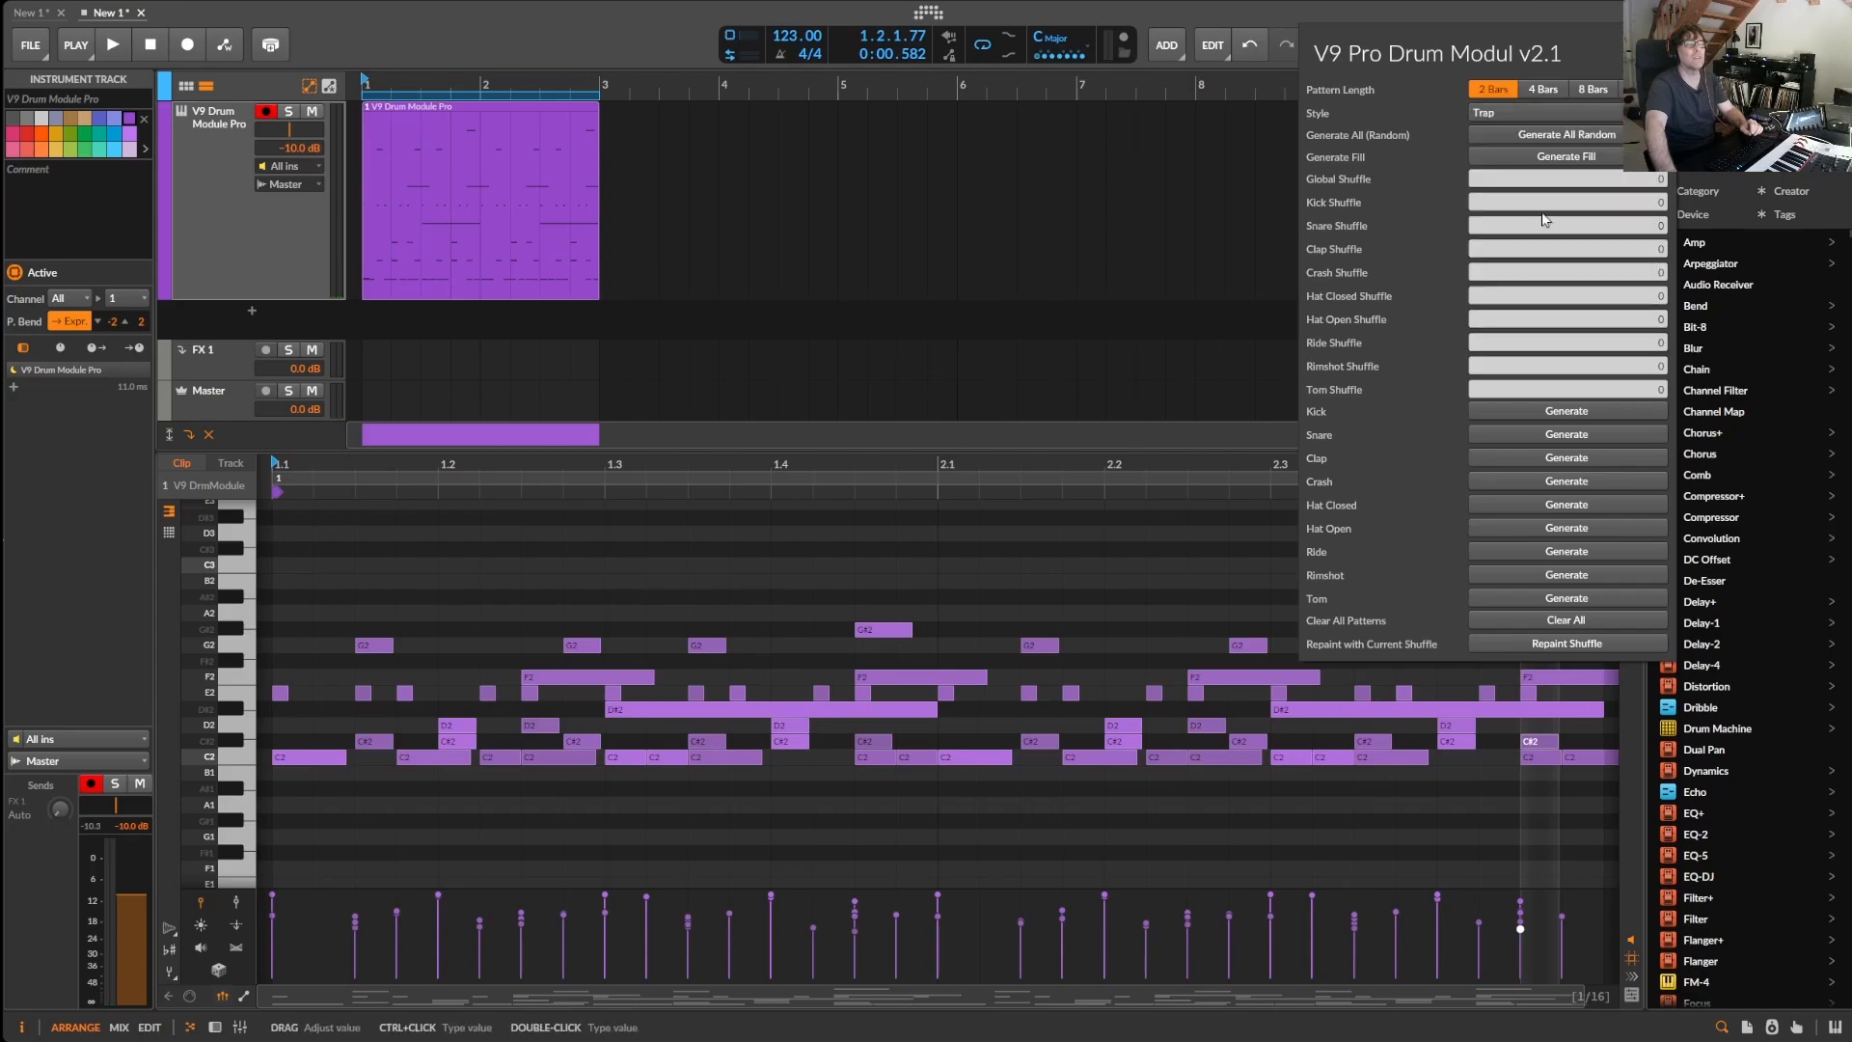
{"action": "left_click", "coordinate": [1600, 90]}
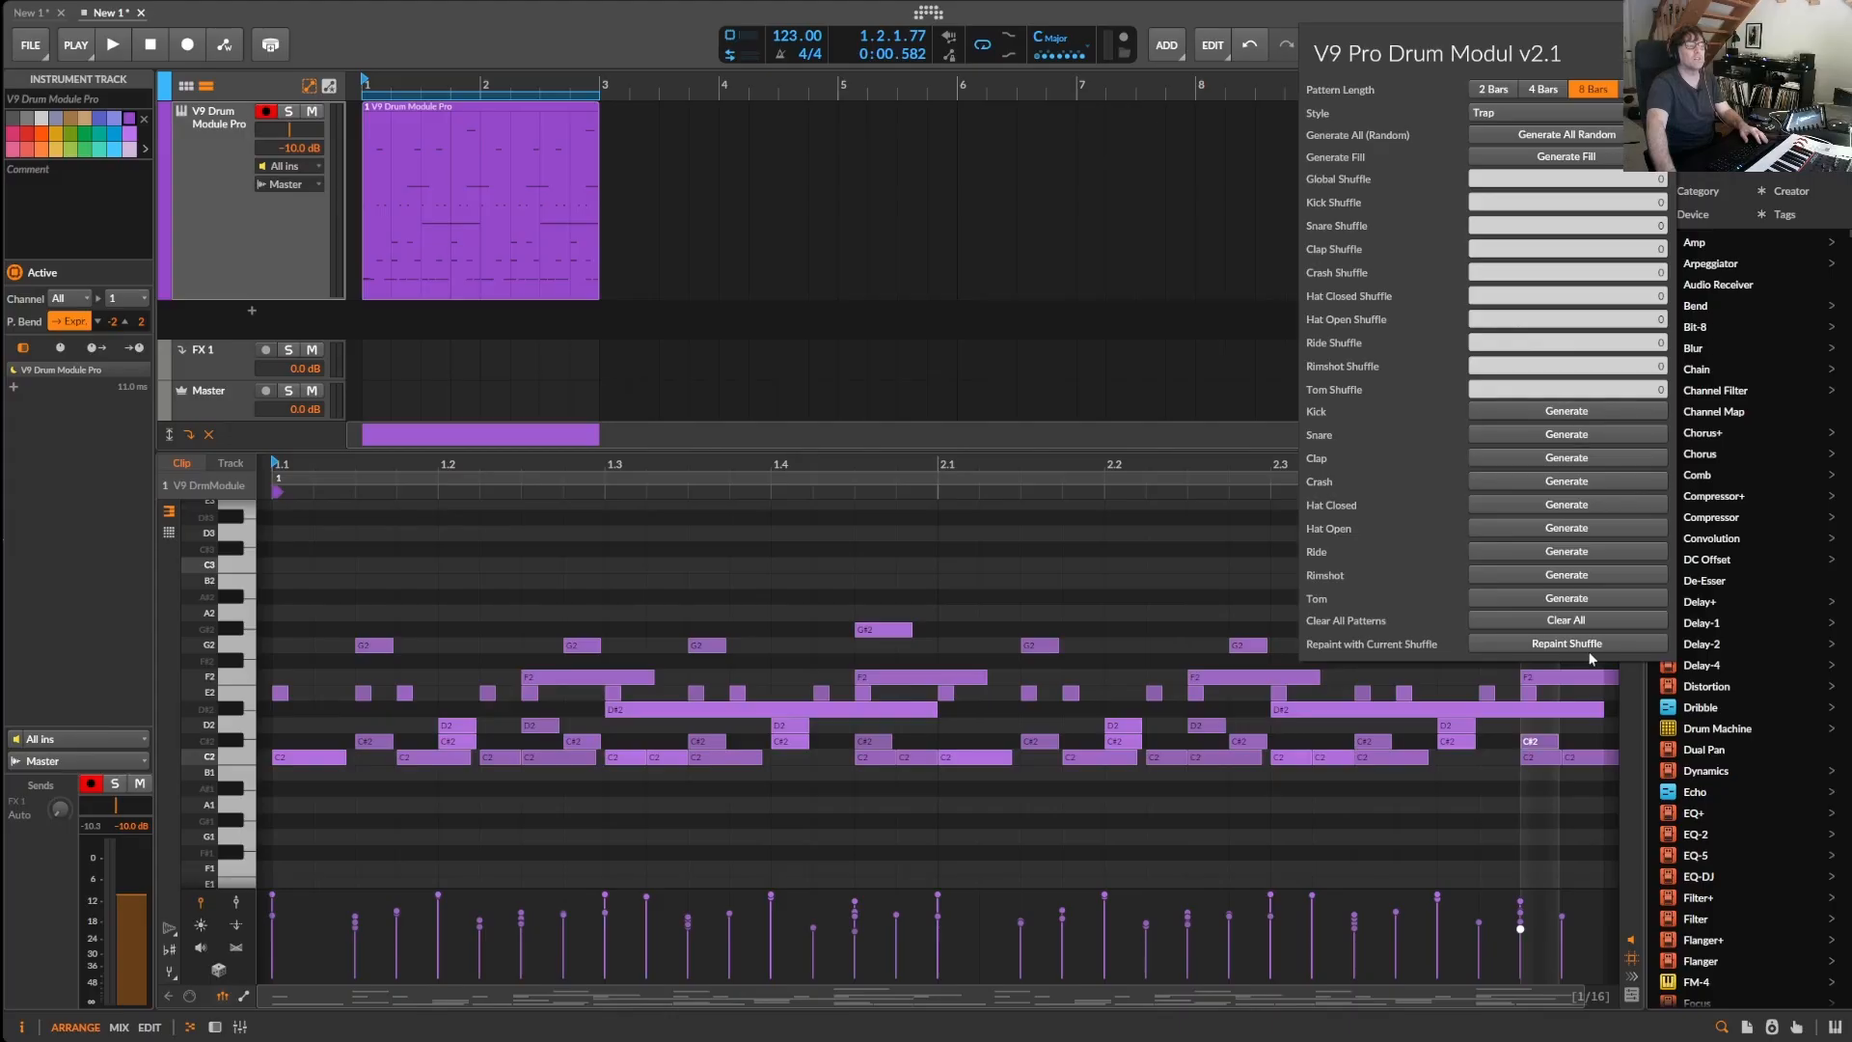
{"action": "left_click", "coordinate": [1601, 621]}
- Generate Trap kick, snare, clap and crash patterns and start playback
{"action": "left_click", "coordinate": [1574, 409]}
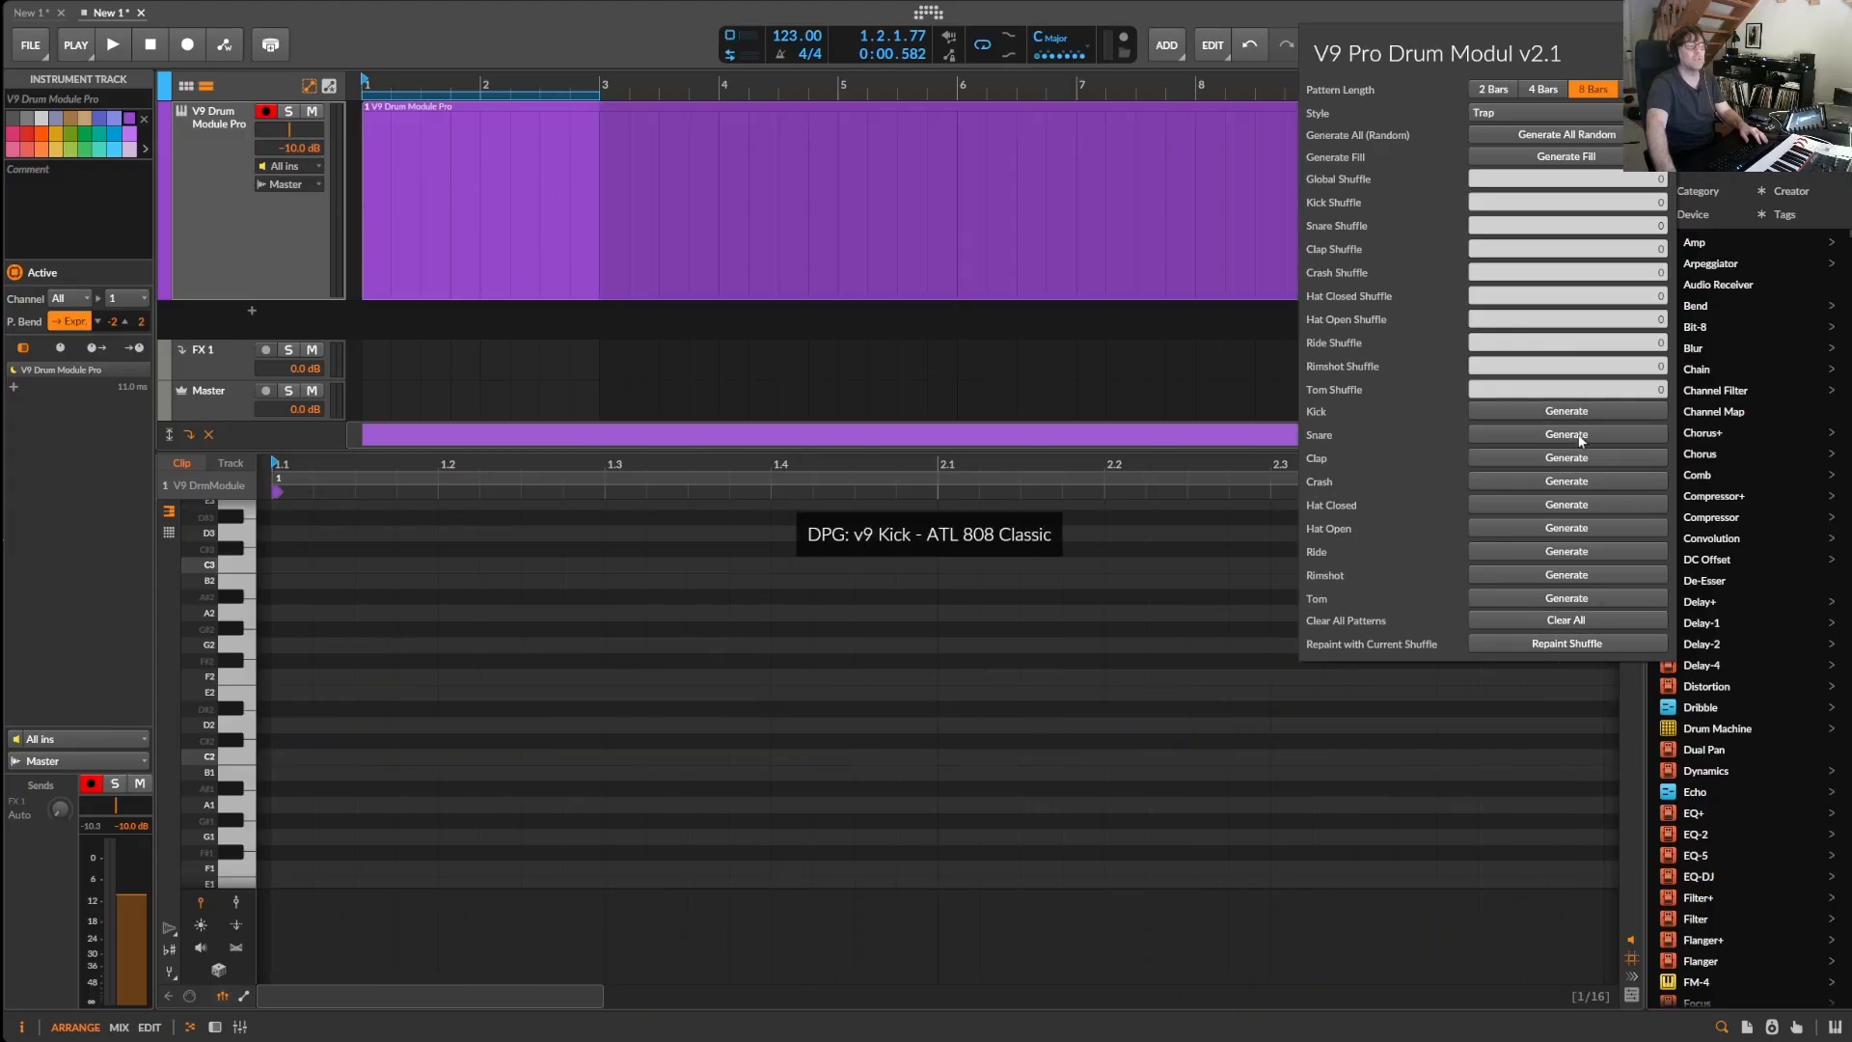
{"action": "left_click", "coordinate": [1580, 436]}
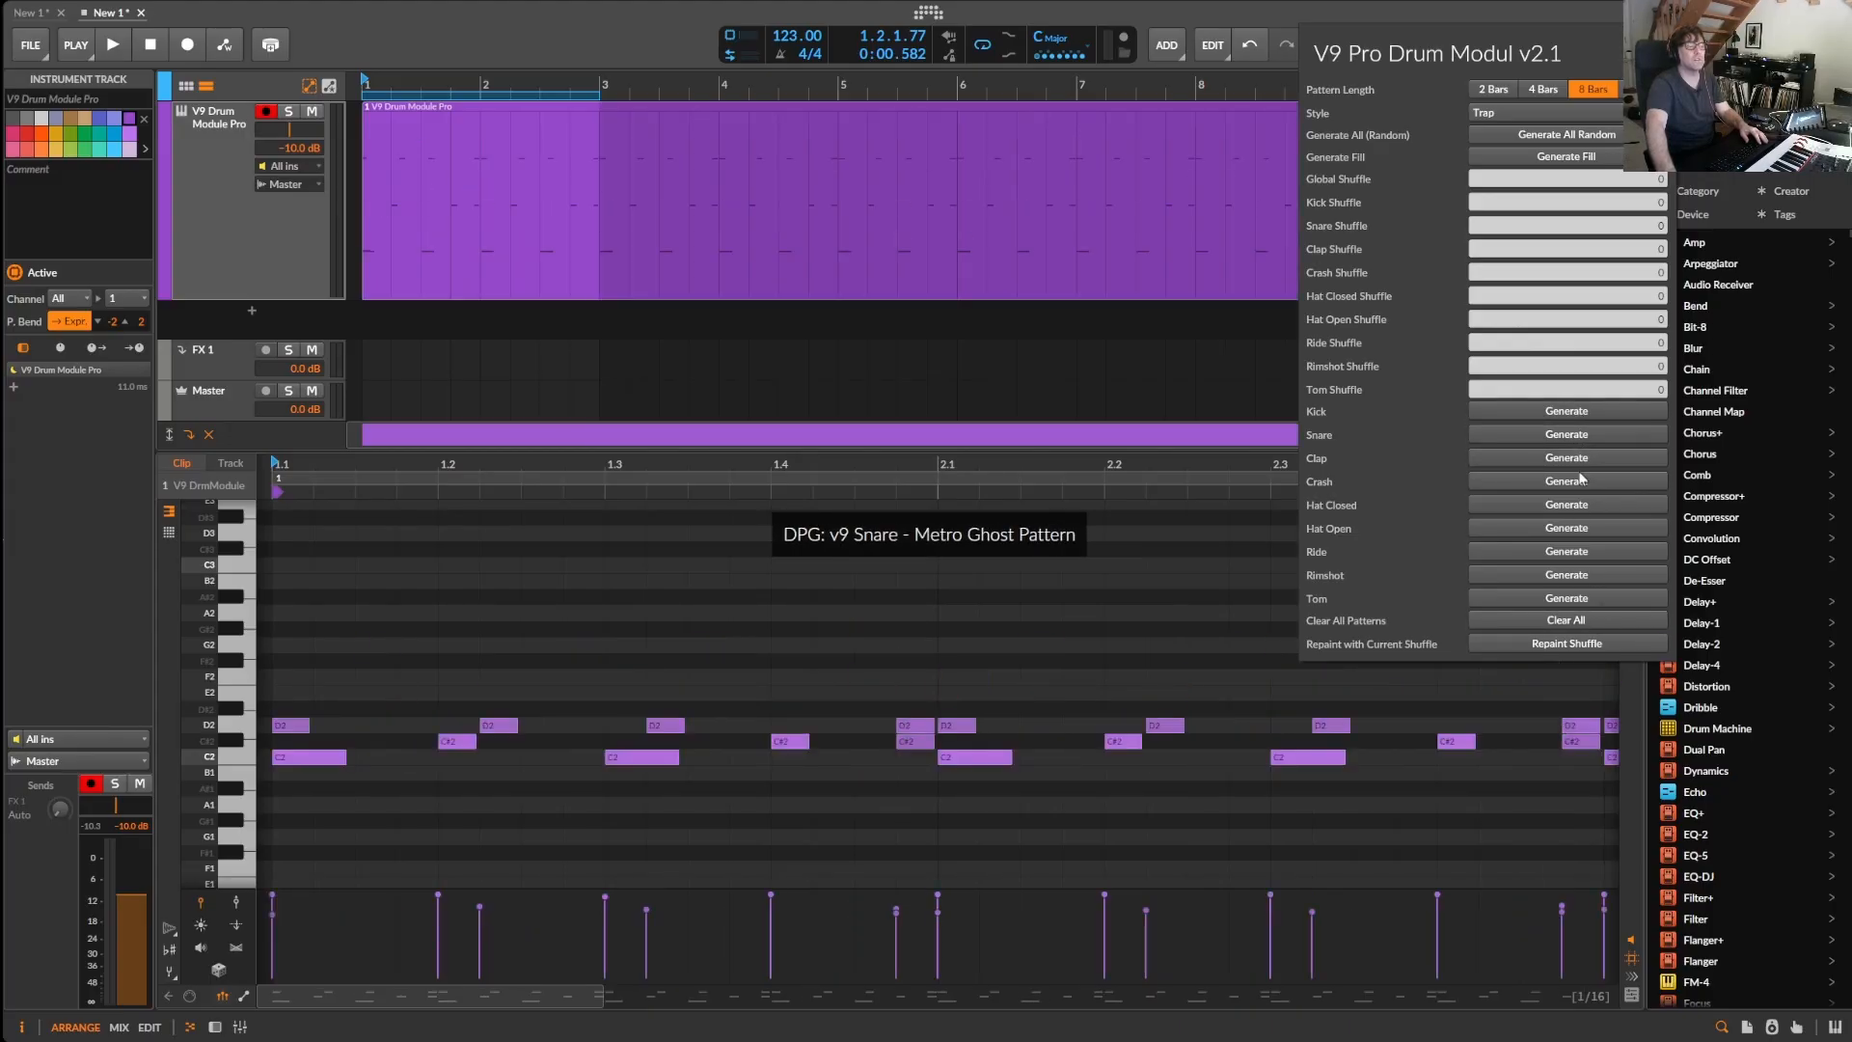
{"action": "key", "text": "space"}
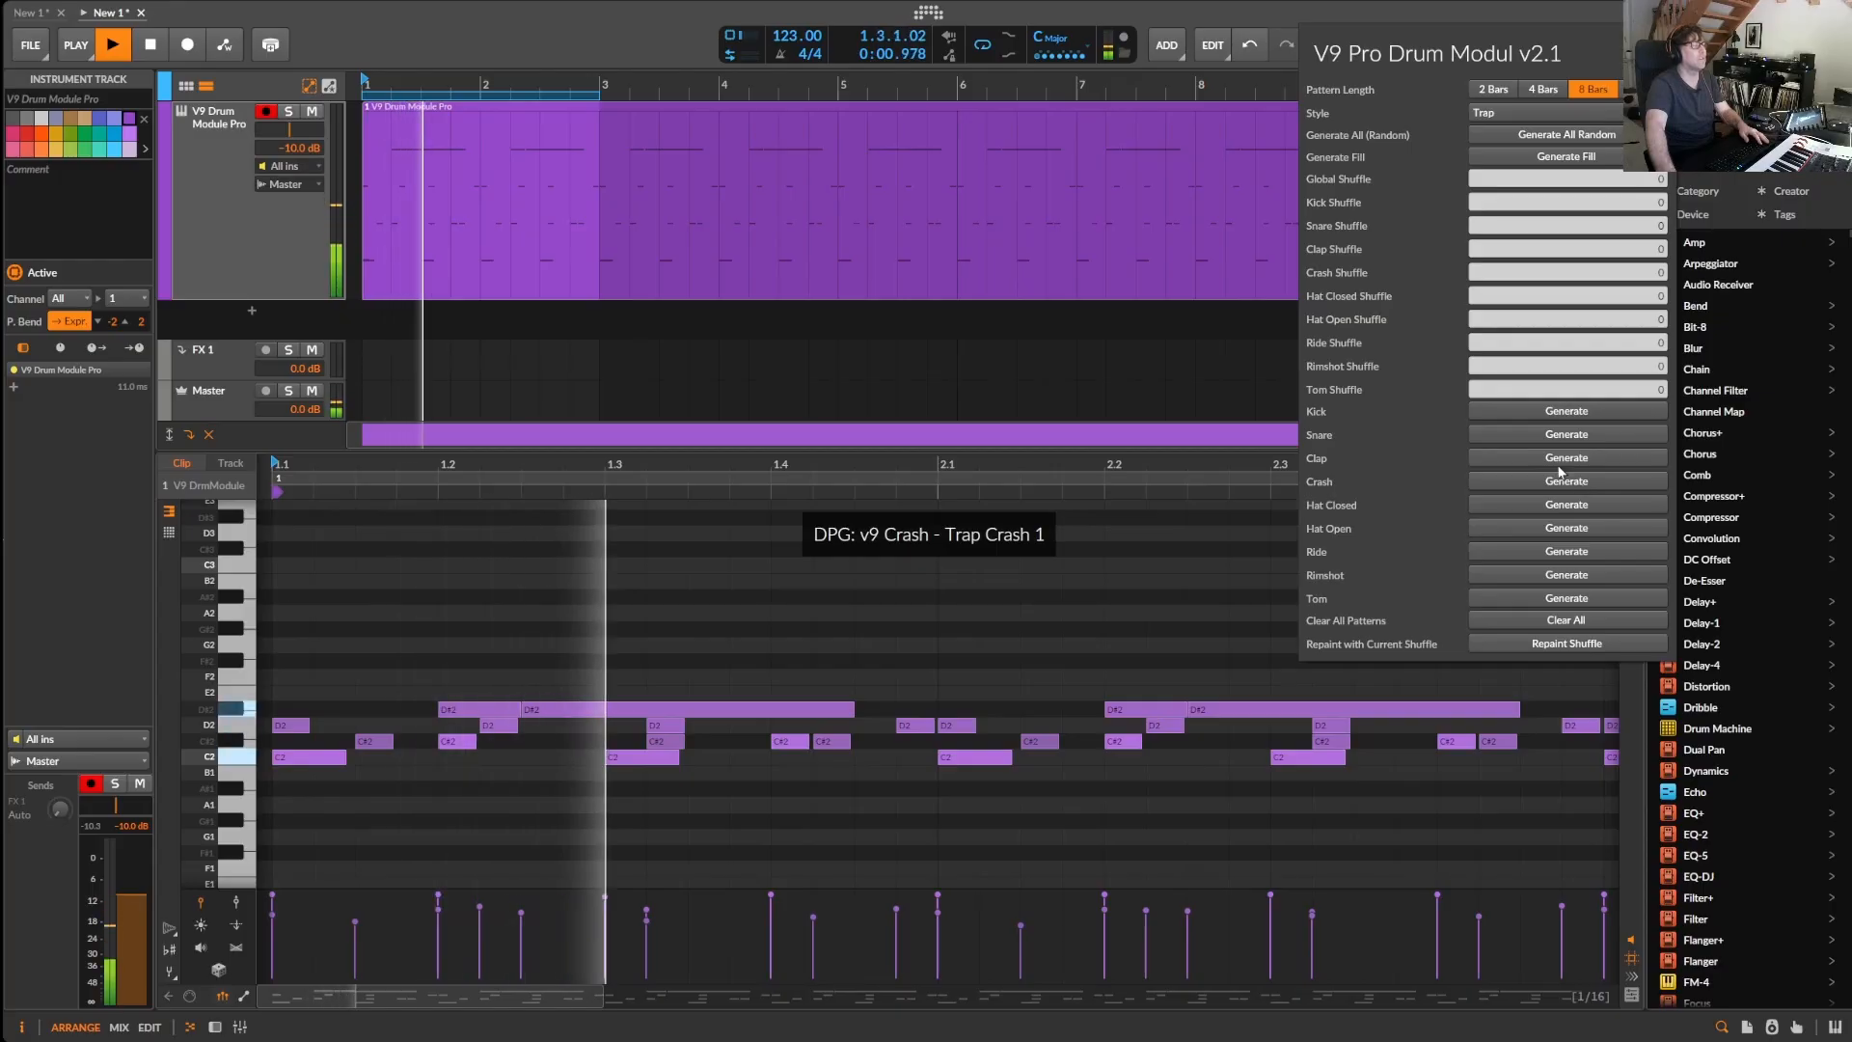
- Lower the tempo to 103 BPM and set the arranger loop to the full eight-bar clip
{"action": "left_click", "coordinate": [791, 113]}
{"action": "left_click_drag", "start_coordinate": [794, 37], "coordinate": [795, 75]}
{"action": "key", "text": "space"}
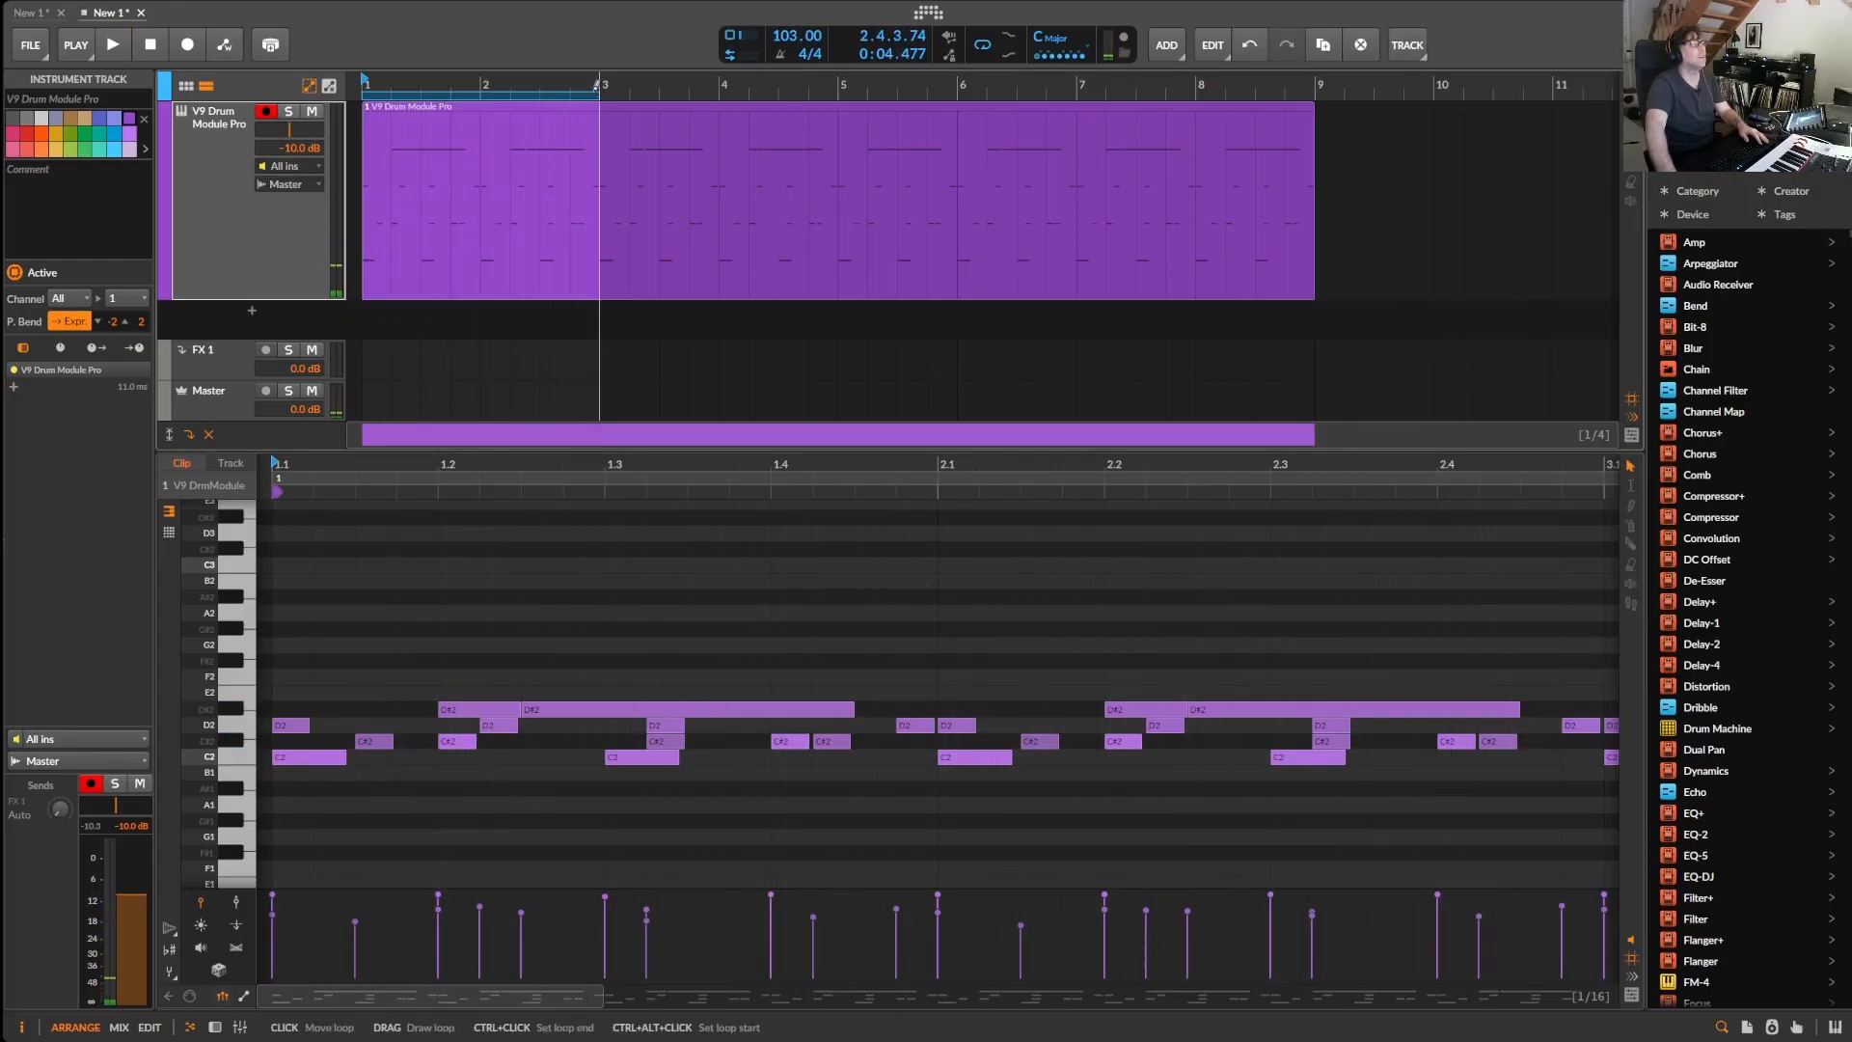
{"action": "left_click", "coordinate": [1293, 108]}
{"action": "key", "text": "ctrl+l"}
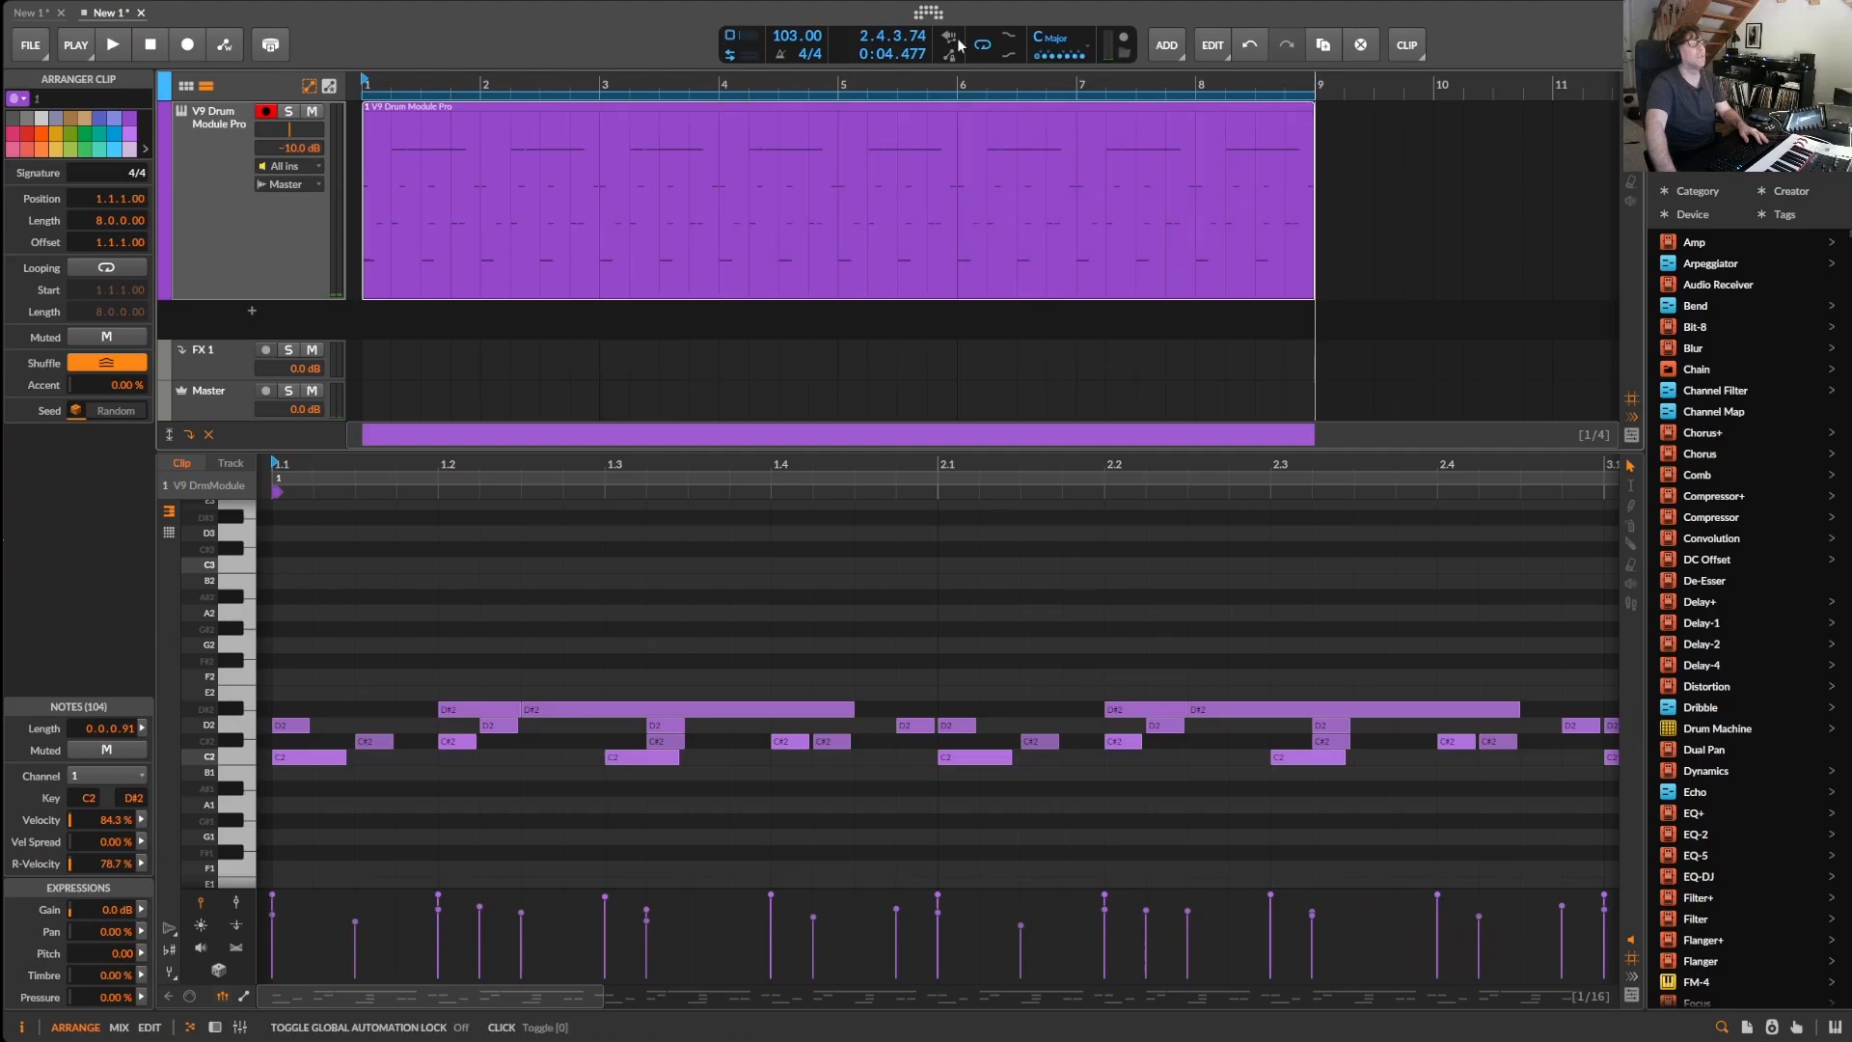
- Play the eight-bar loop and raise the tempo to 120 BPM
{"action": "key", "text": "space"}
{"action": "key", "text": "space"}
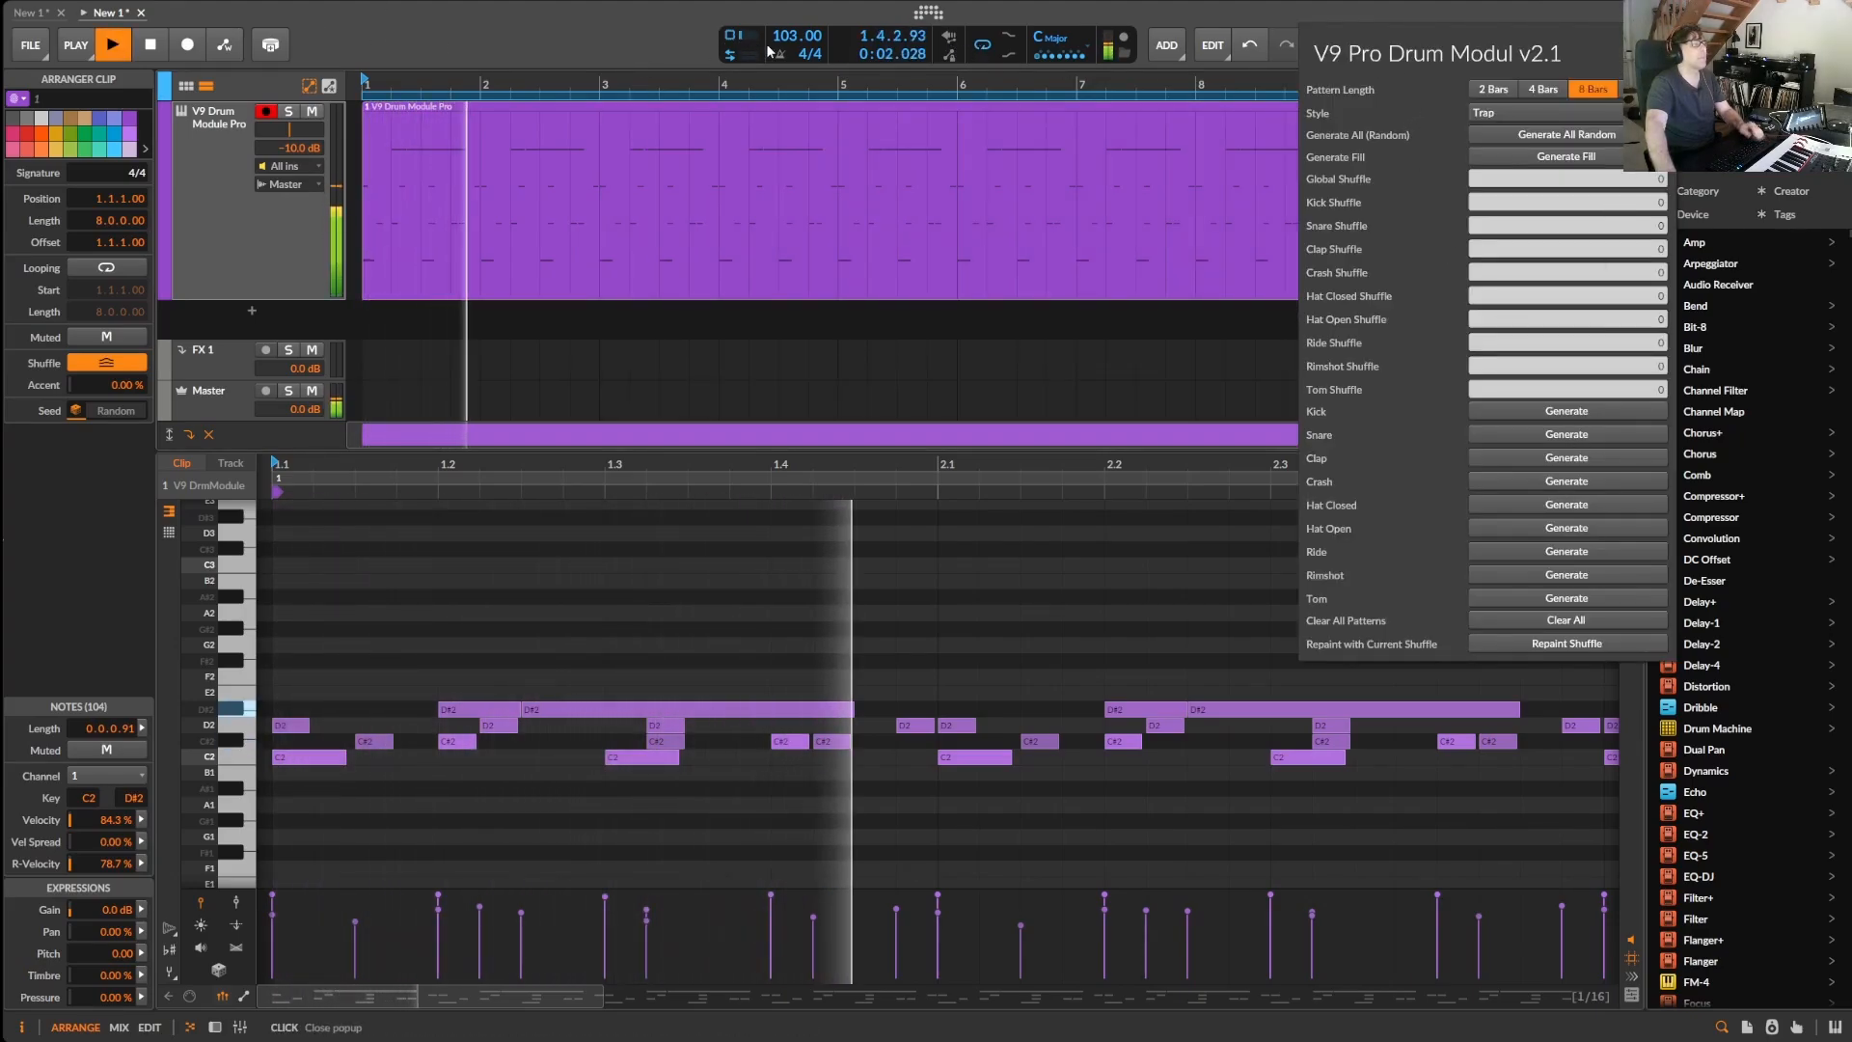
{"action": "mouse_move", "coordinate": [769, 51]}
{"action": "left_mouse_down"}
{"action": "mouse_move", "coordinate": [783, 30]}
{"action": "mouse_move", "coordinate": [787, 86]}
{"action": "mouse_move", "coordinate": [787, 65]}
{"action": "left_mouse_up"}
{"action": "key", "text": "space"}
- Generate a new Trap snare pattern and add closed and open hat patterns
{"action": "left_click", "coordinate": [1666, 12]}
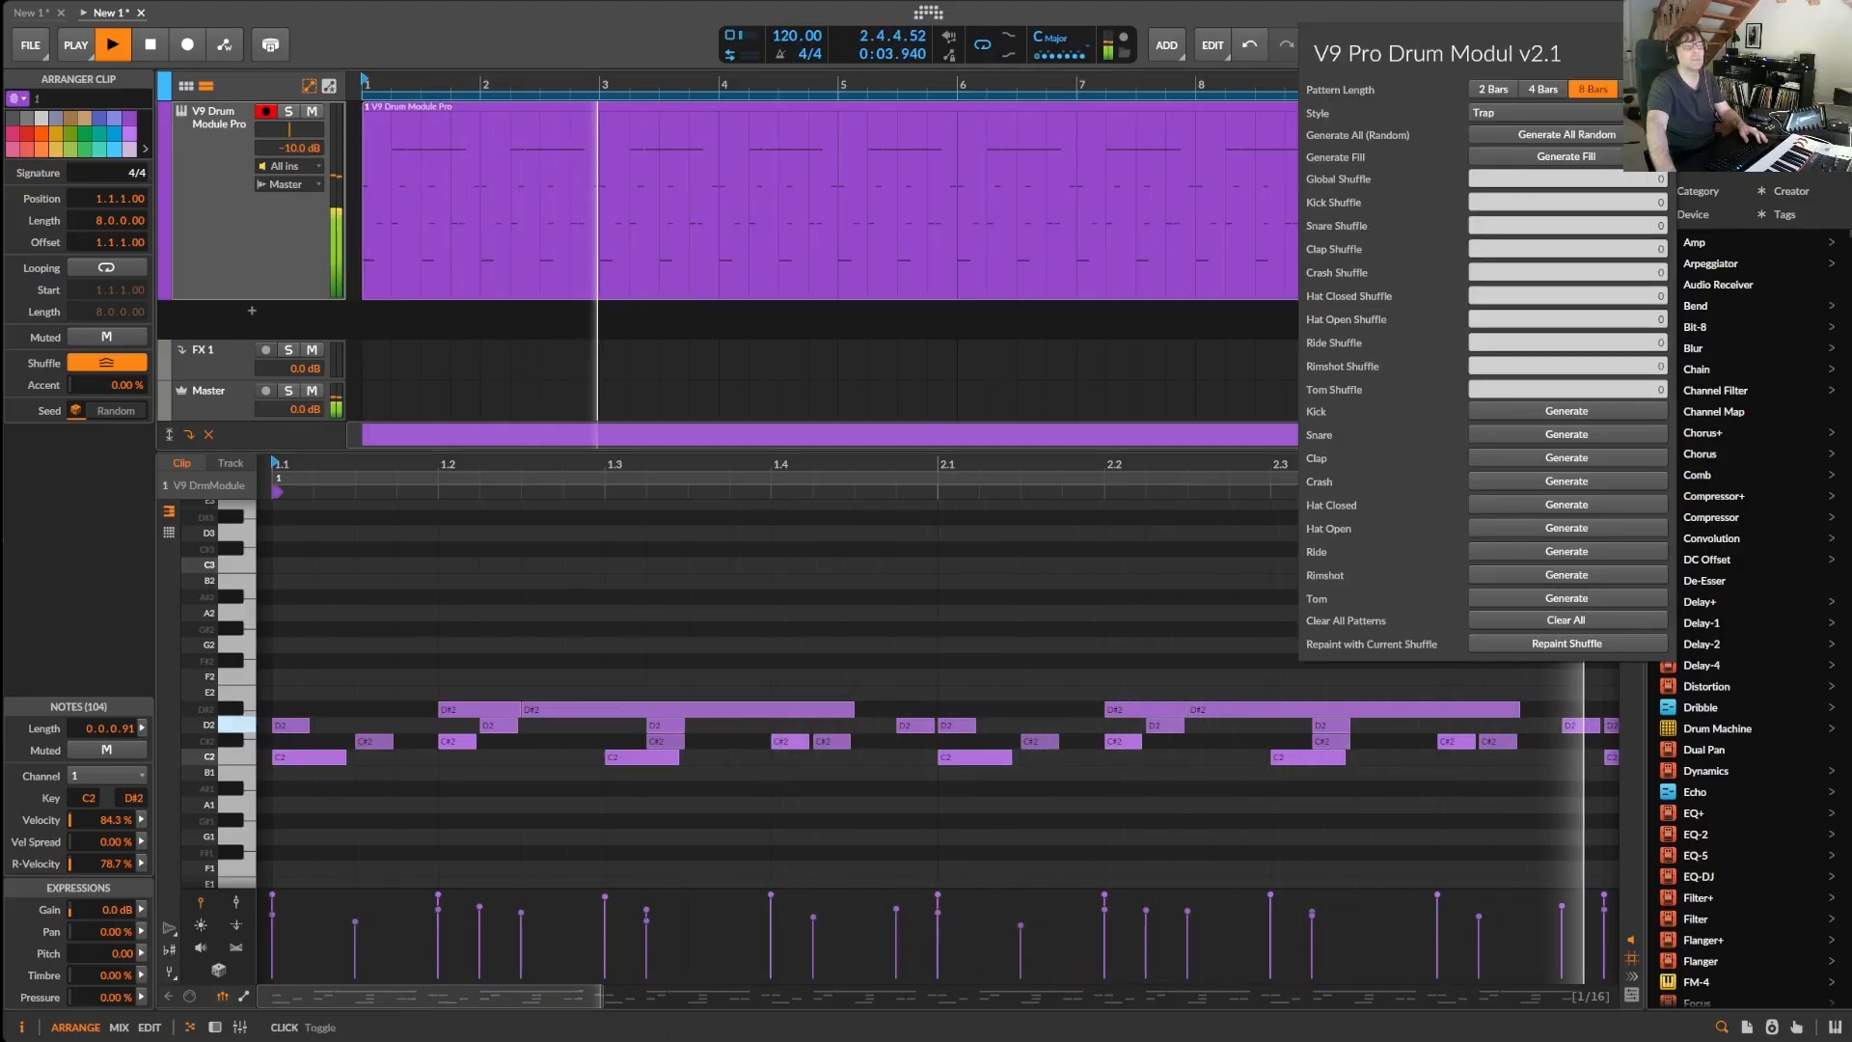
{"action": "left_click", "coordinate": [1535, 438]}
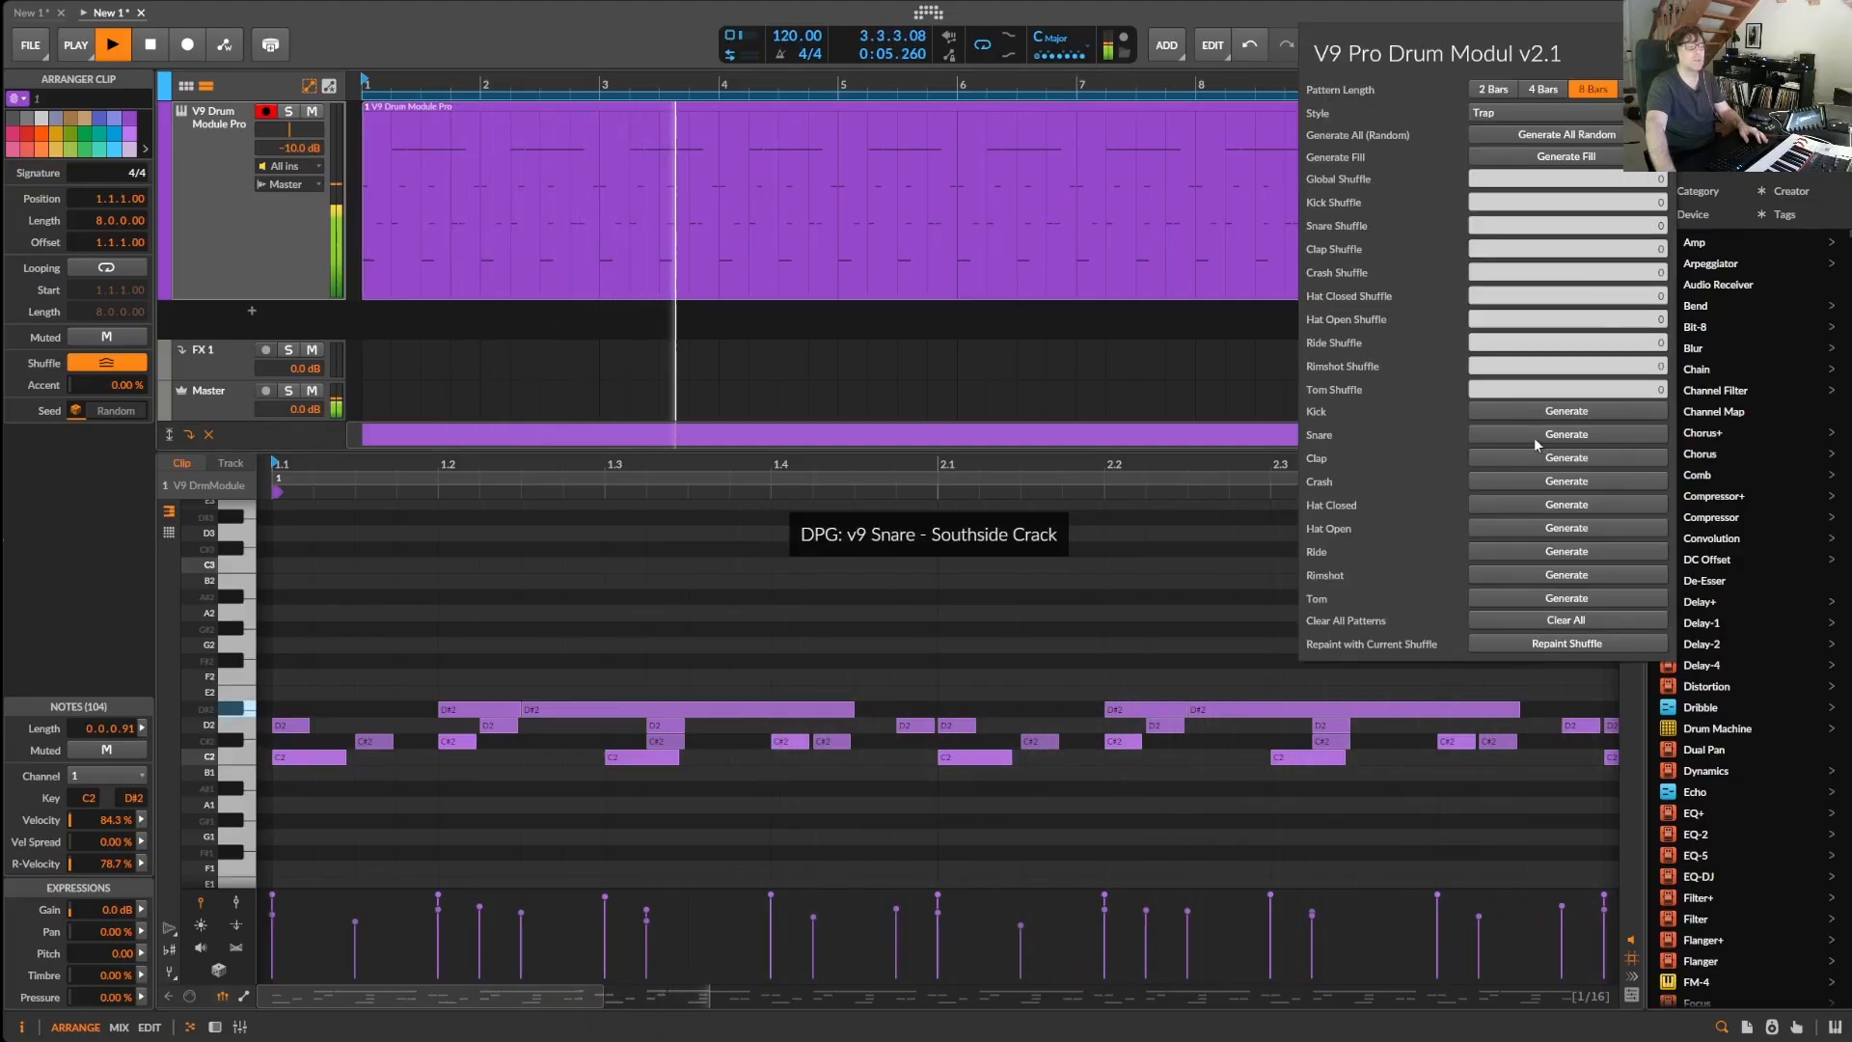
{"action": "left_click", "coordinate": [1531, 529]}
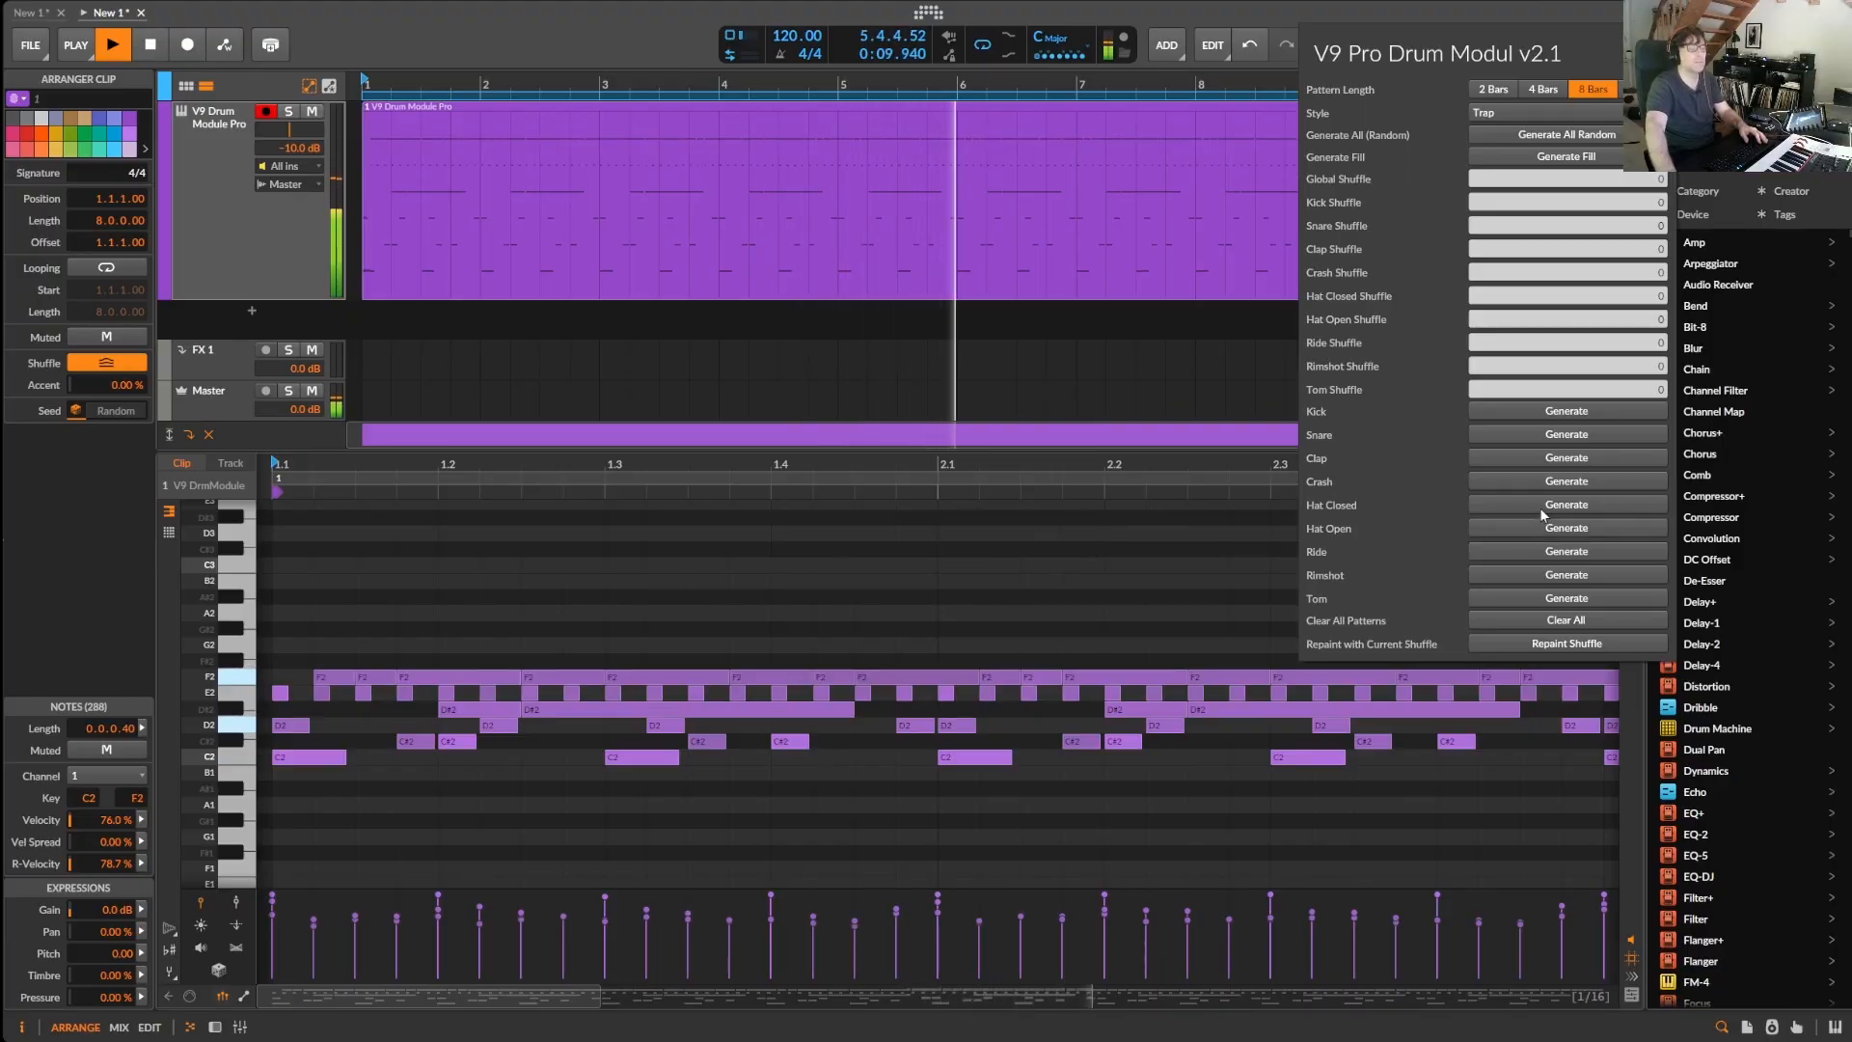
- Show the drum module's device controls, set CL Hat Decay to 0 %, raise CL Hat Width and lower HO Decay
{"action": "double_click", "coordinate": [212, 121]}
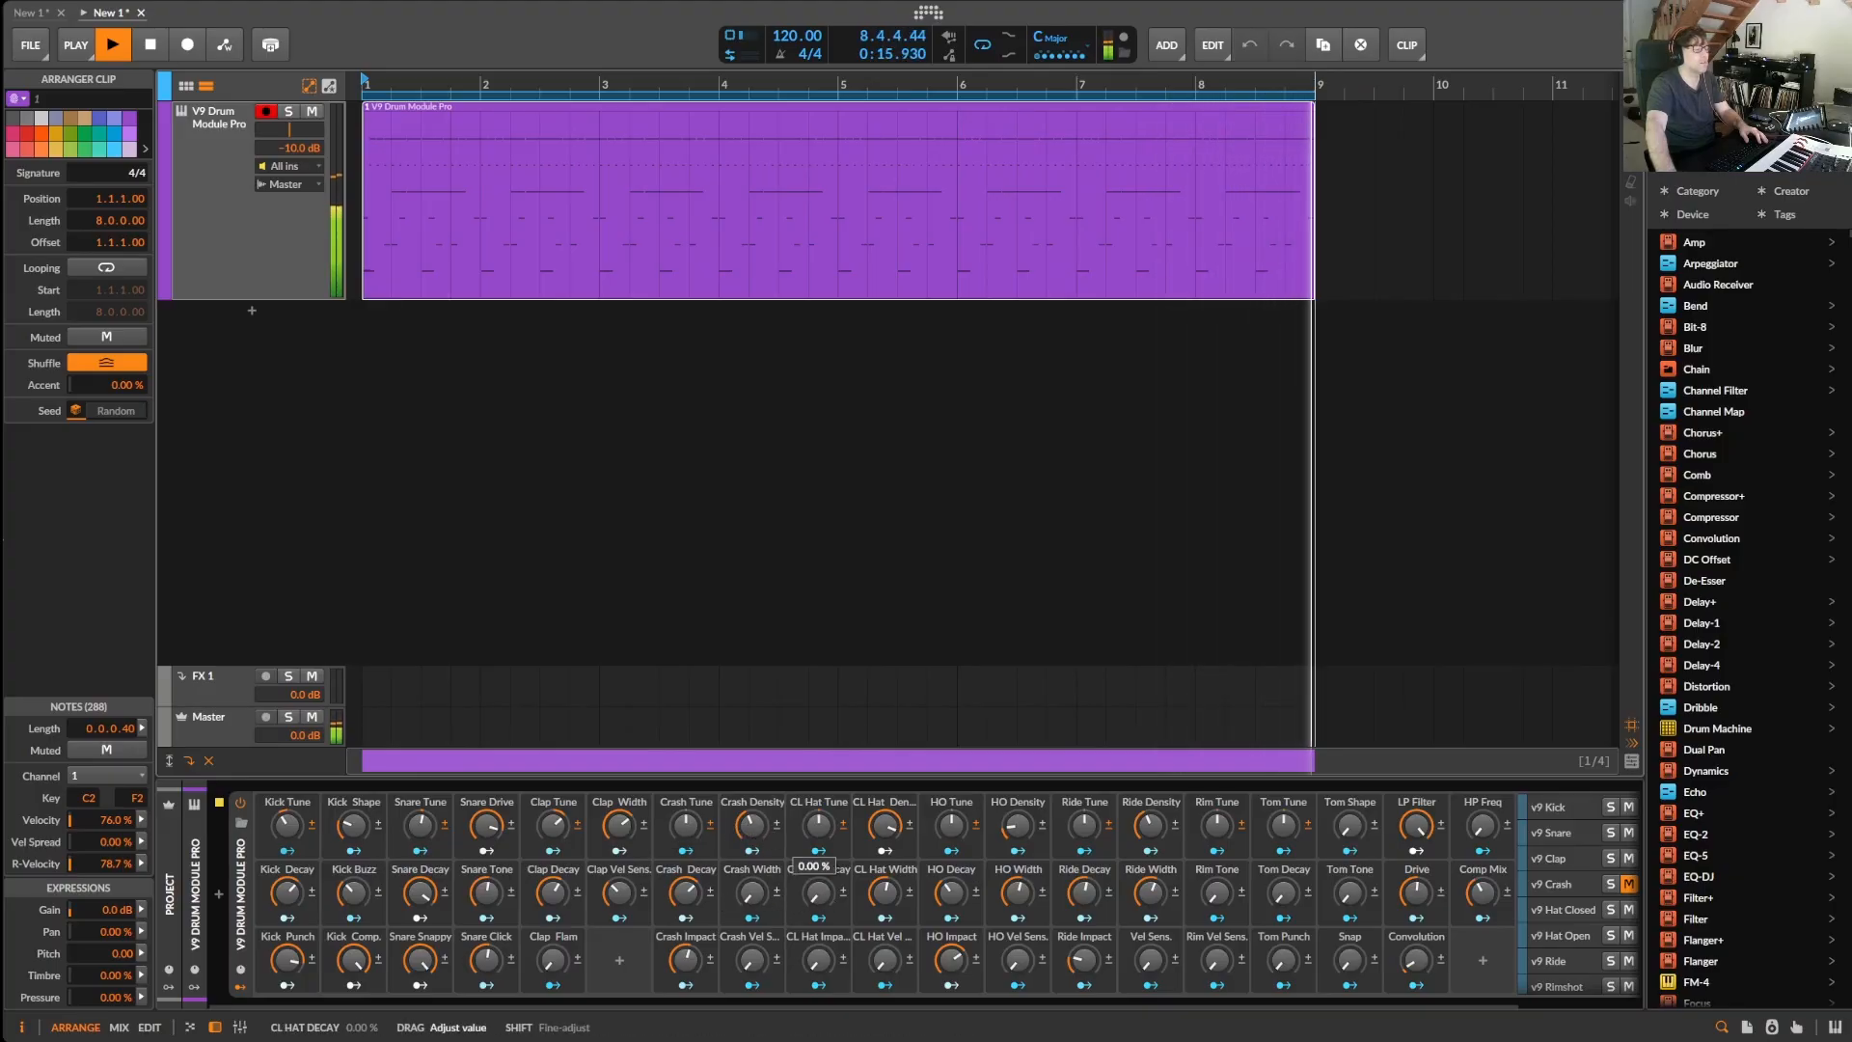
{"action": "left_click_drag", "start_coordinate": [893, 892], "coordinate": [955, 969]}
{"action": "mouse_move", "coordinate": [950, 892]}
{"action": "left_mouse_down"}
{"action": "mouse_move", "coordinate": [950, 834]}
{"action": "mouse_move", "coordinate": [950, 875]}
{"action": "left_mouse_up"}
- Regenerate the Trap closed and open hat patterns and generate a ride pattern
{"action": "left_click", "coordinate": [1667, 13]}
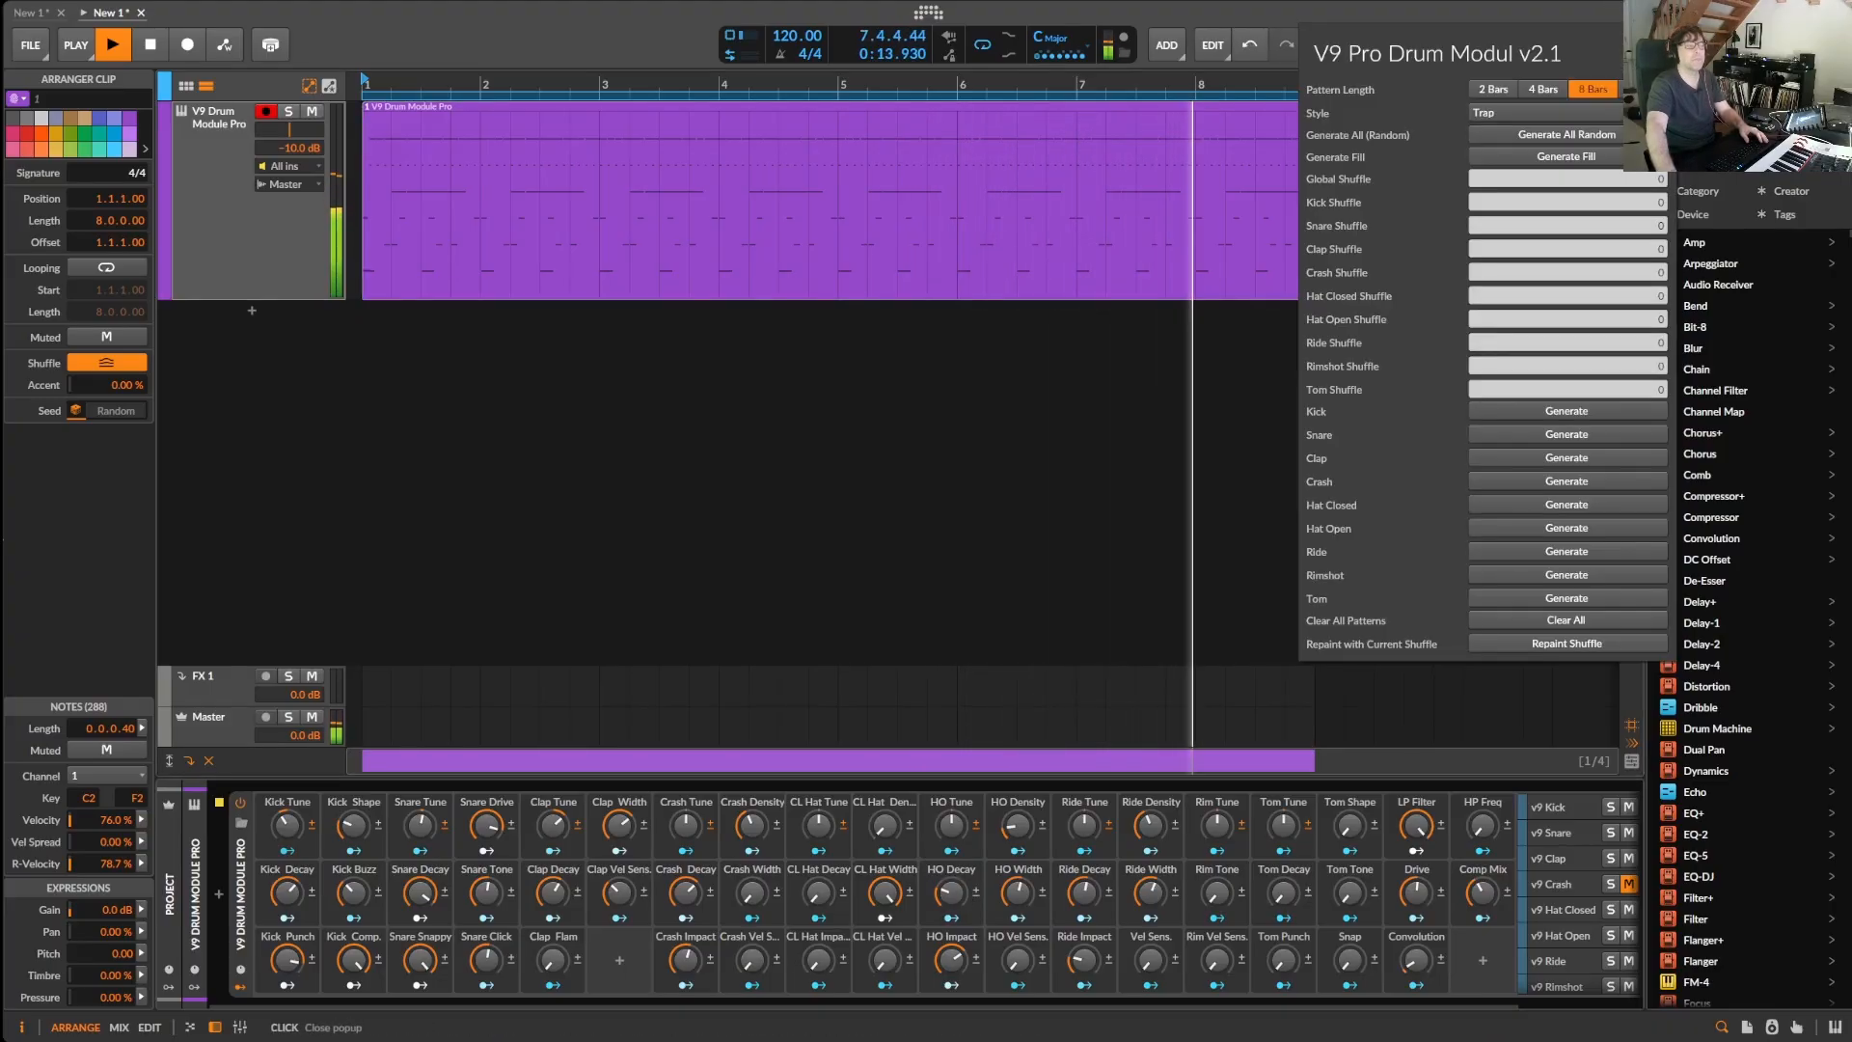
{"action": "left_click", "coordinate": [1540, 502]}
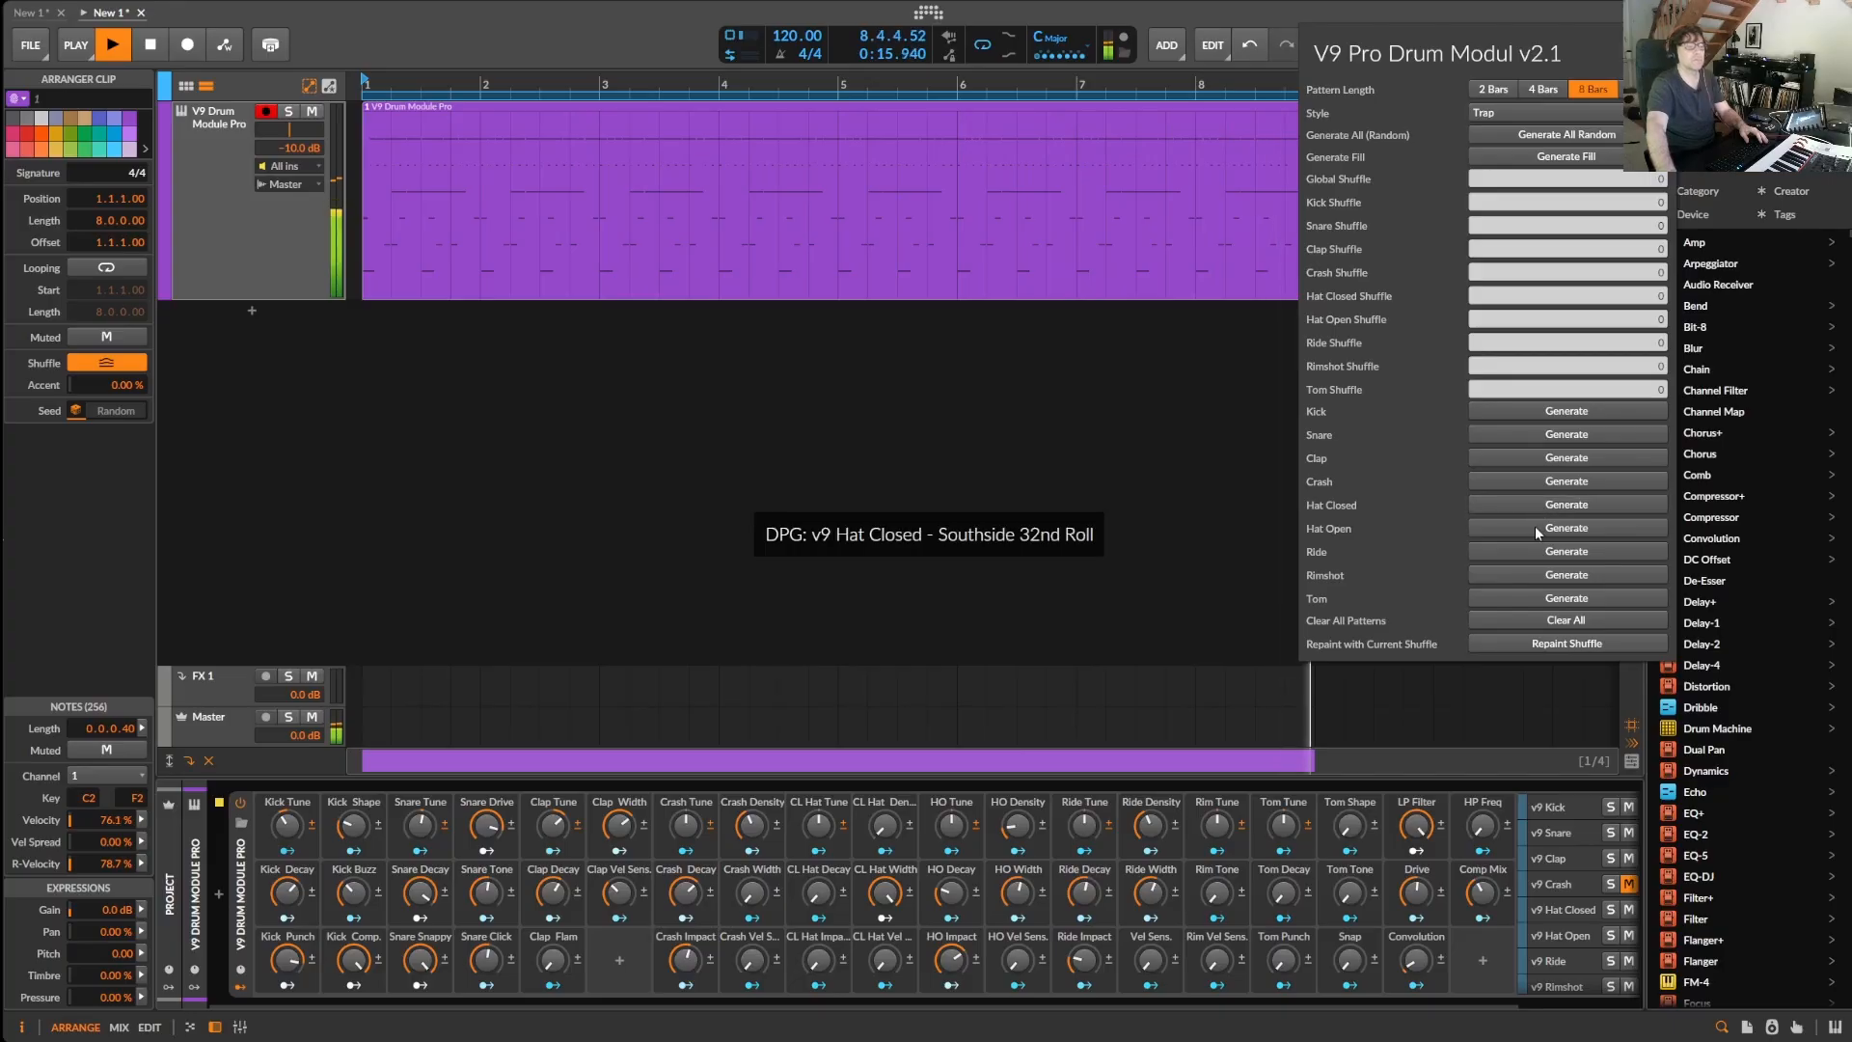
{"action": "left_click", "coordinate": [1536, 527]}
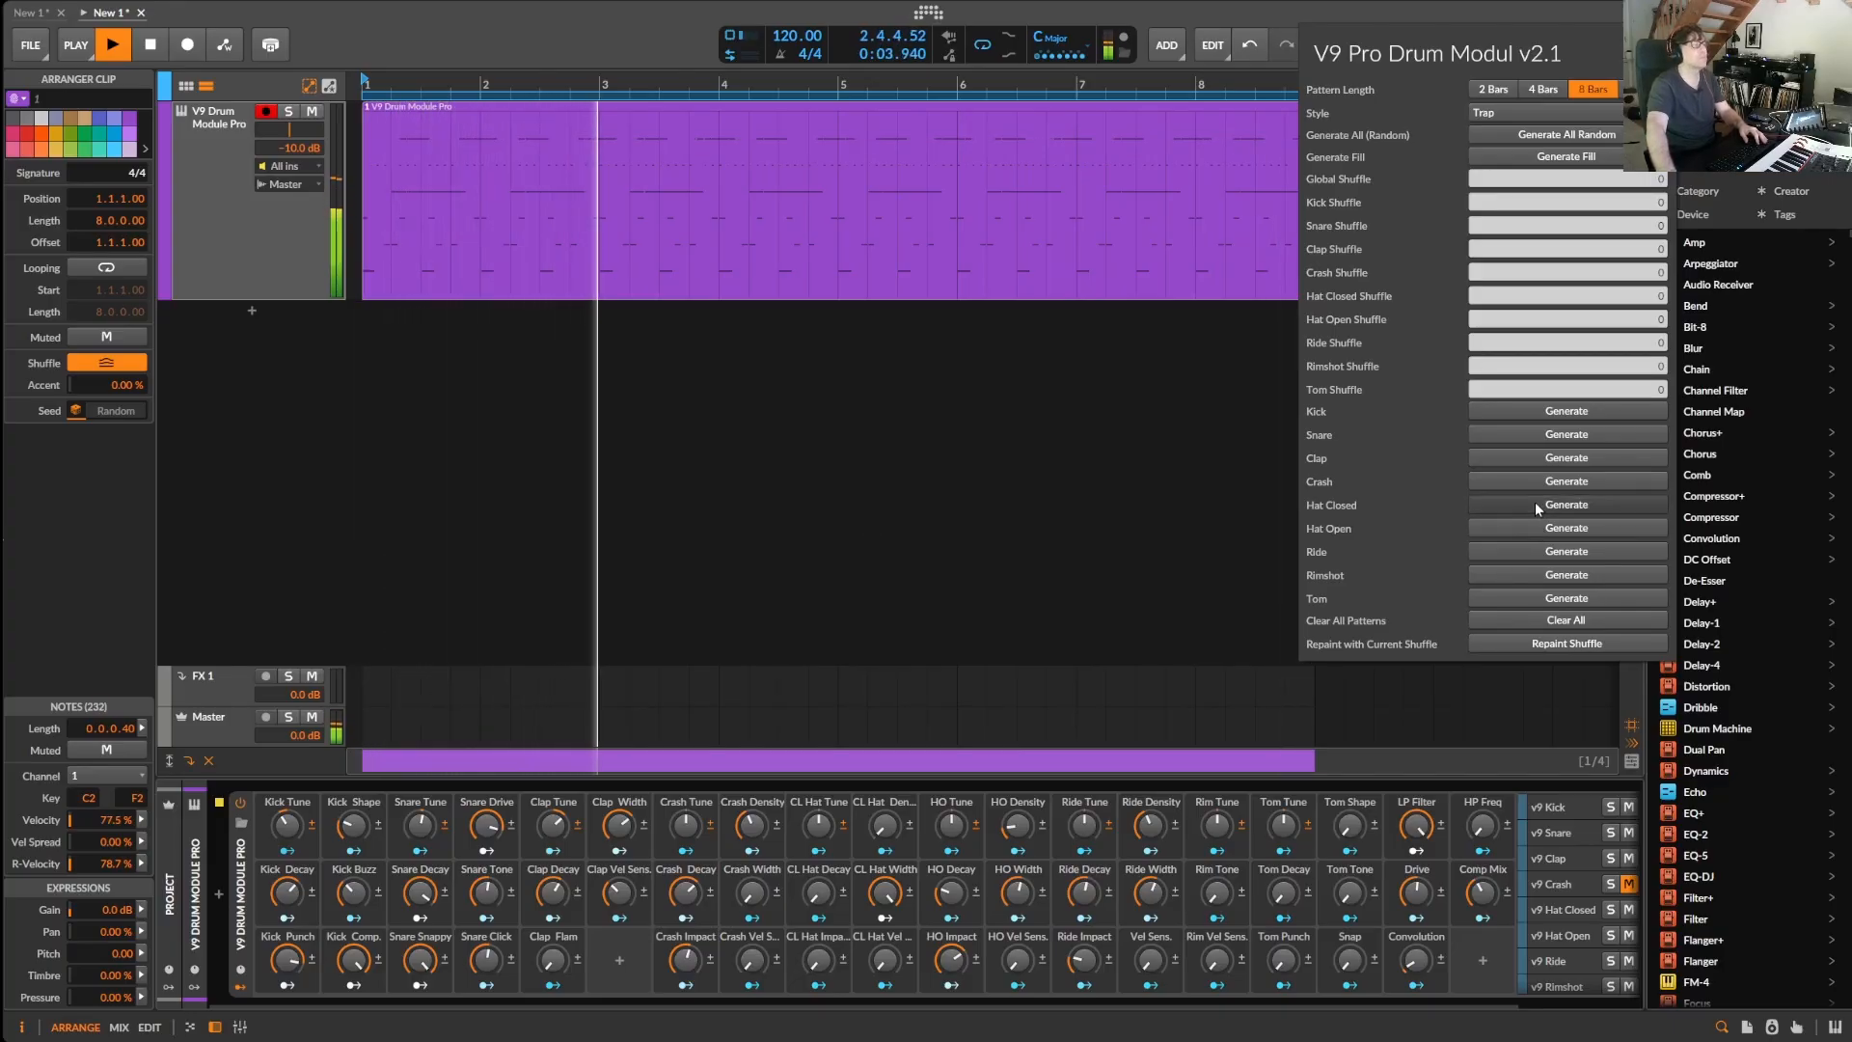
{"action": "left_click", "coordinate": [1536, 502]}
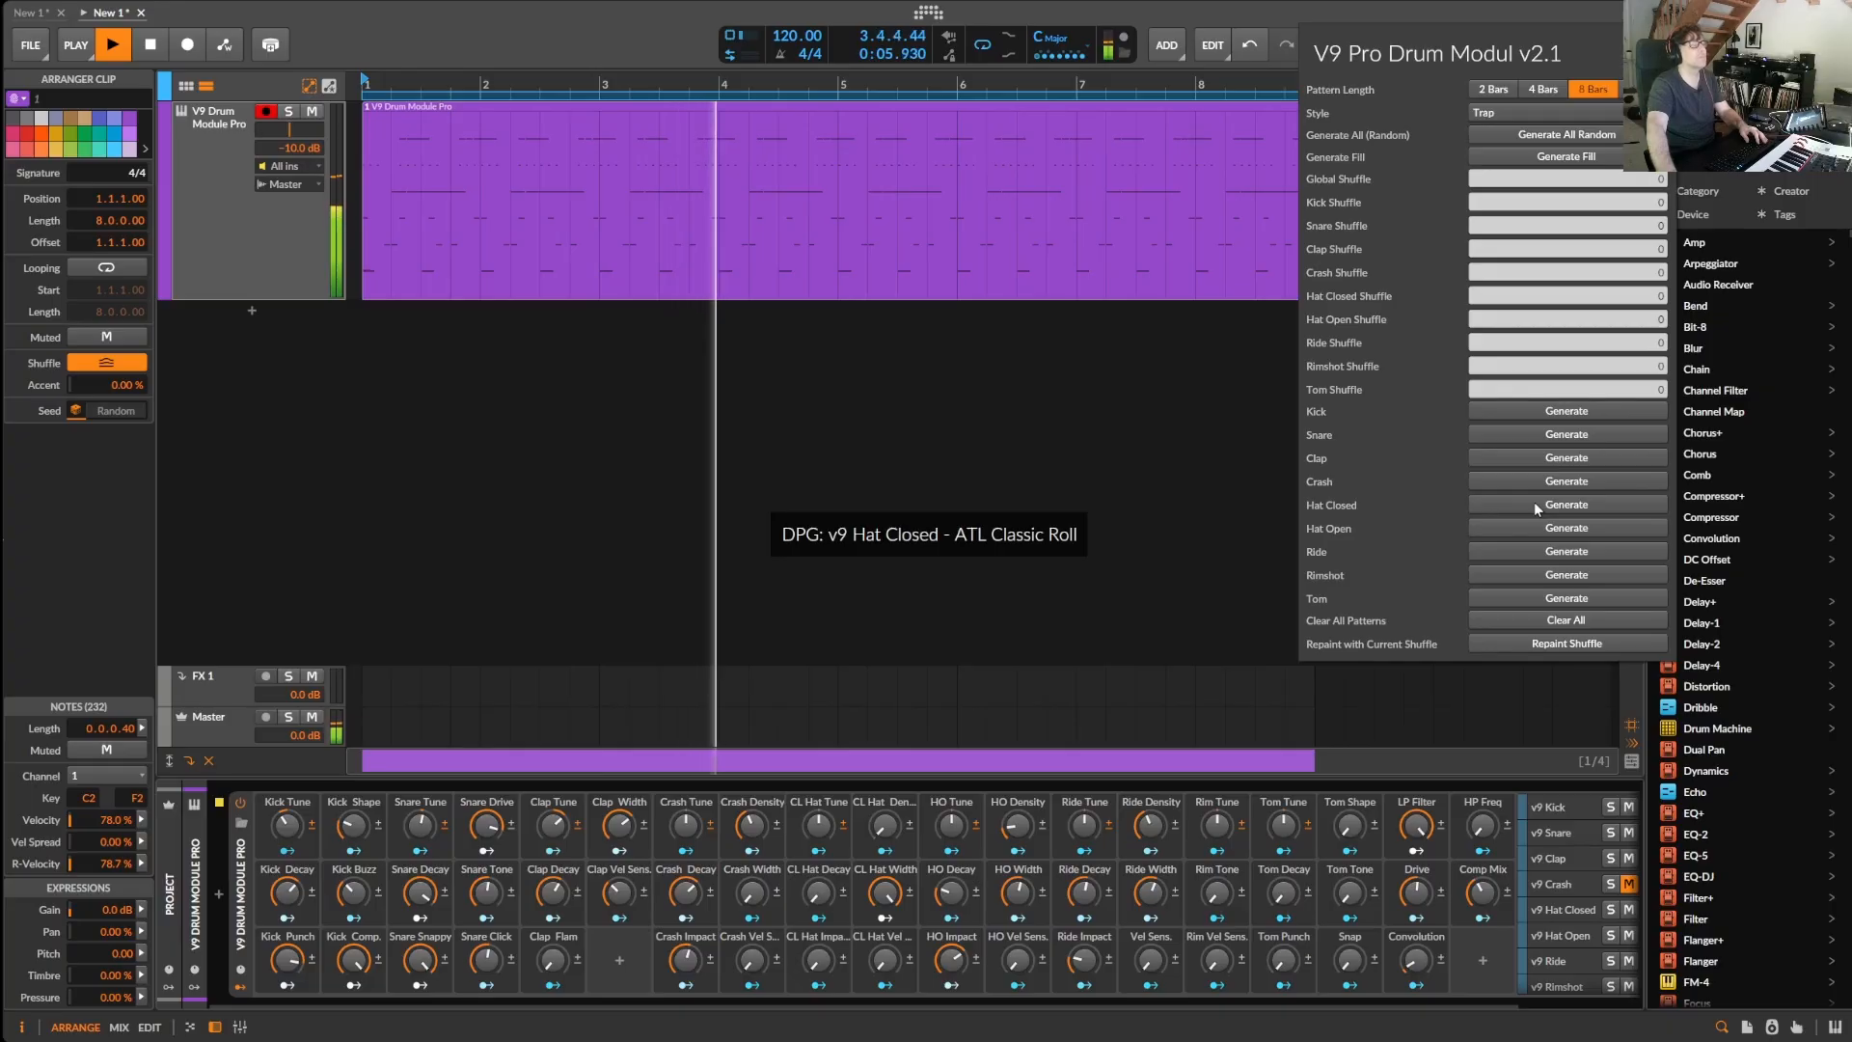
{"action": "left_click", "coordinate": [1534, 502]}
{"action": "left_click", "coordinate": [1537, 550]}
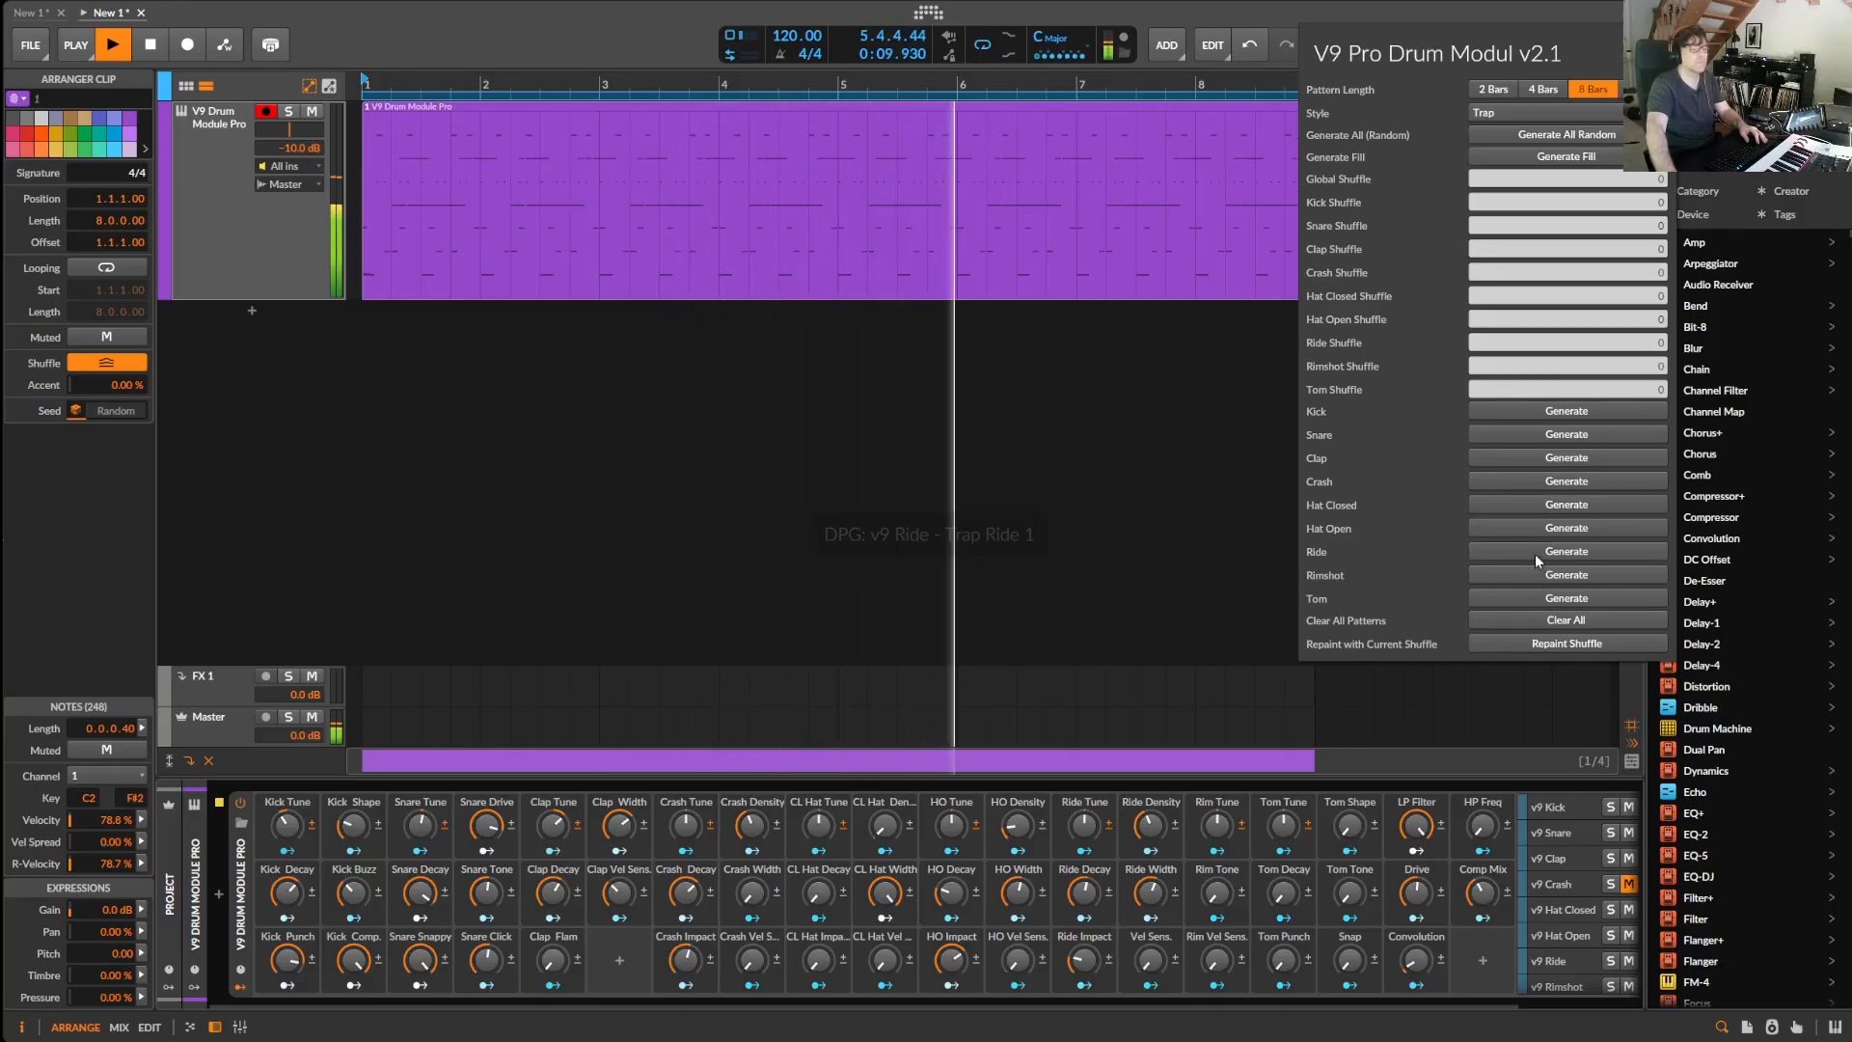
- Generate a new Trap snare pattern and regenerate the kick pattern twice
{"action": "left_click", "coordinate": [1540, 436]}
{"action": "left_click", "coordinate": [1548, 410]}
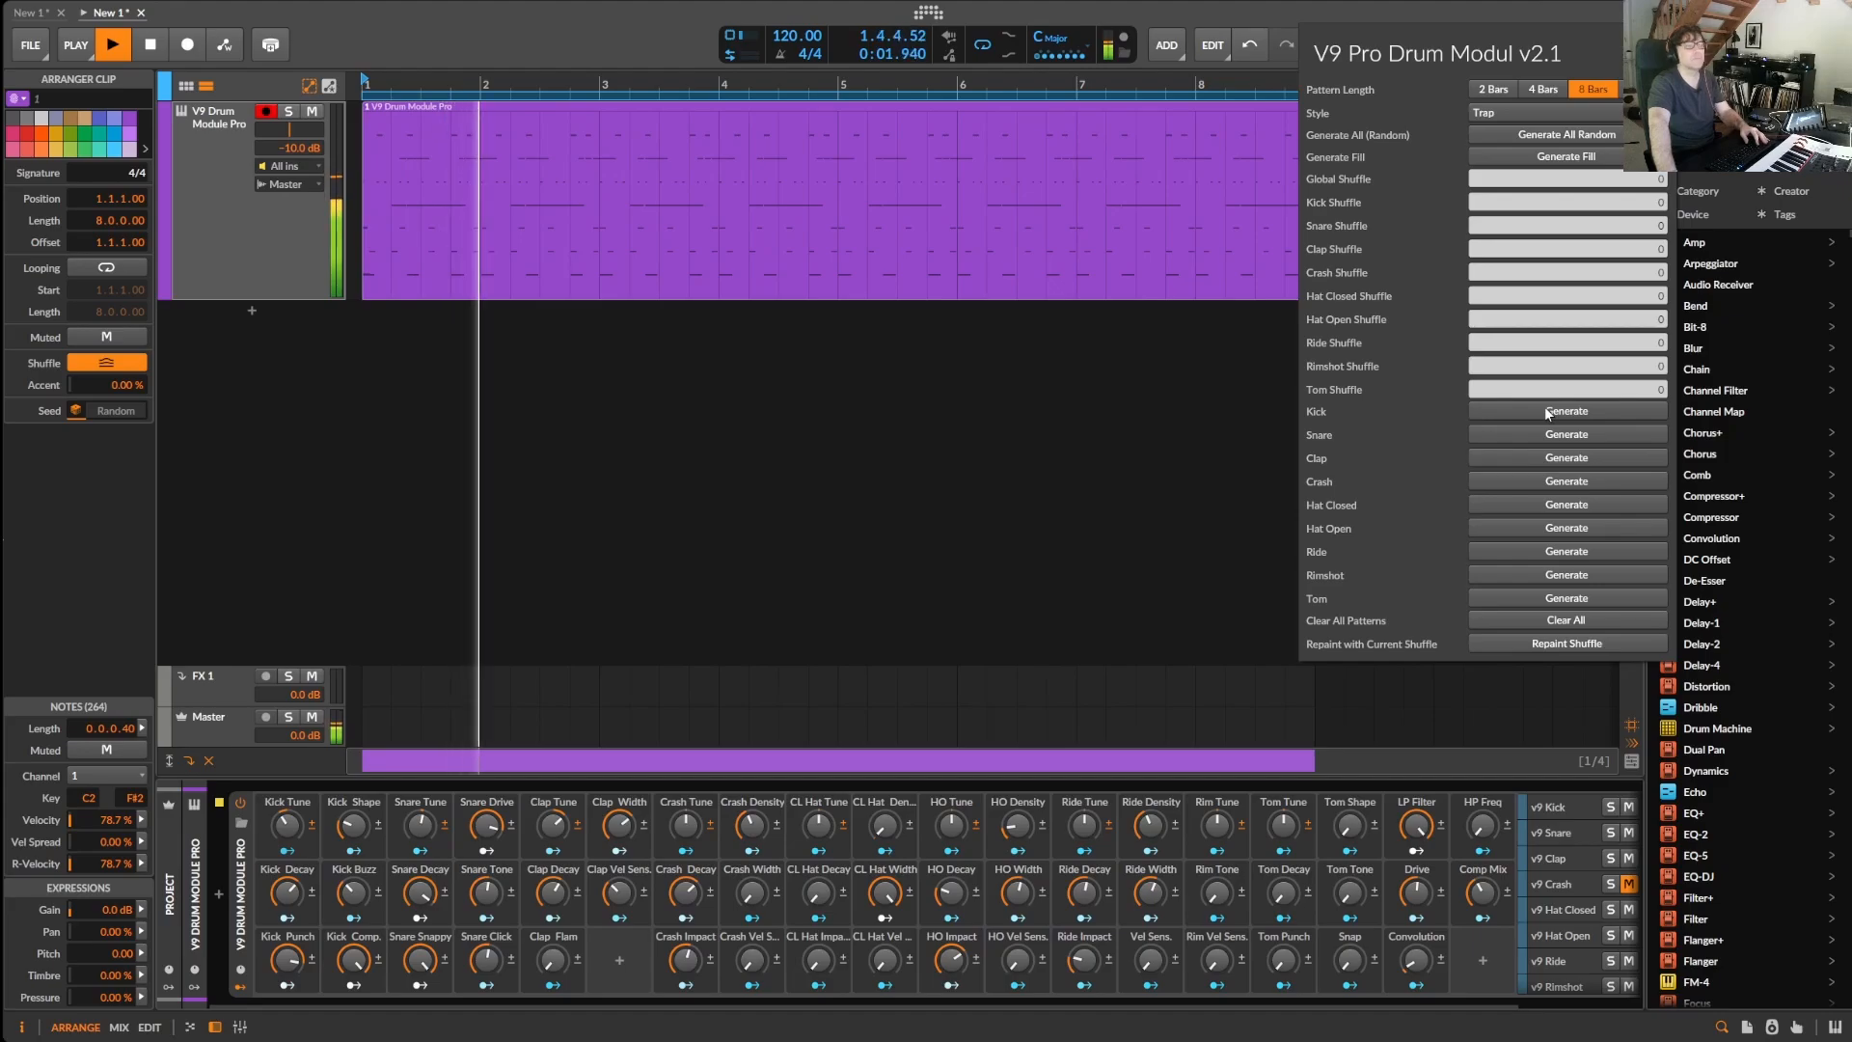
{"action": "left_click", "coordinate": [1548, 411]}
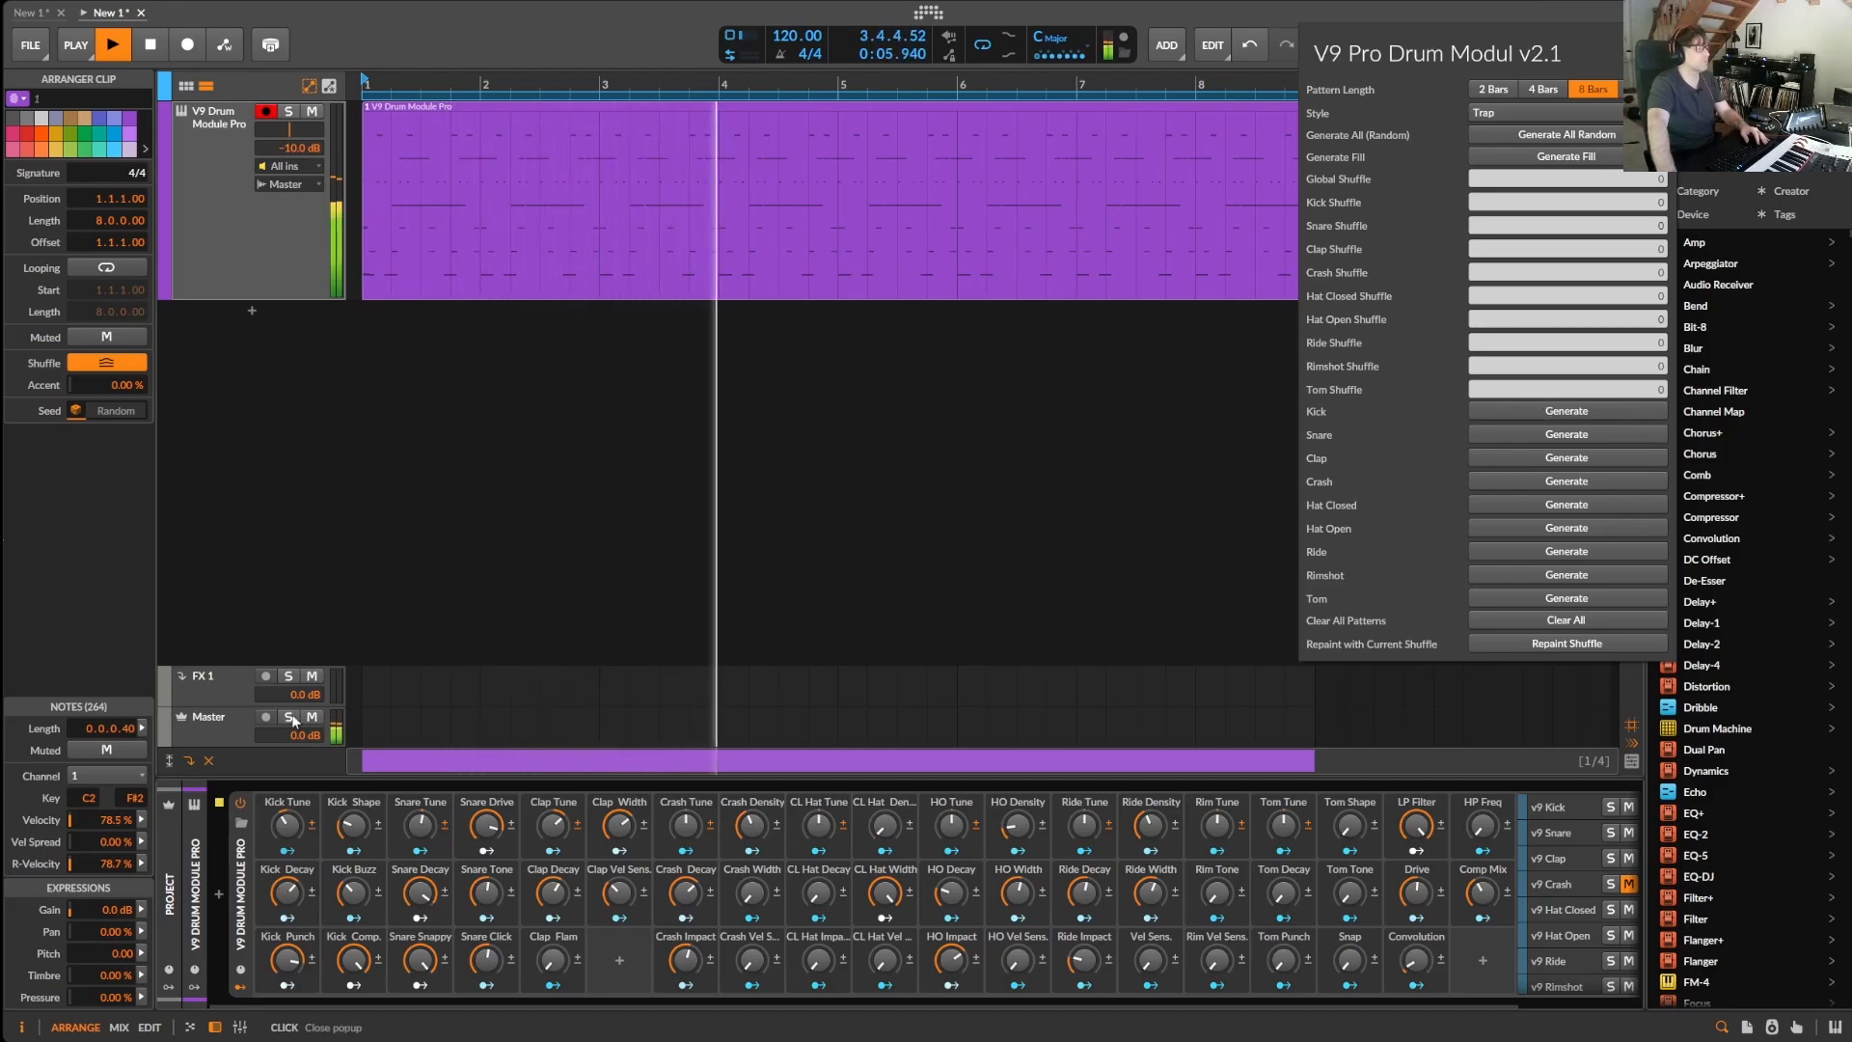
- Raise Kick Tune and Kick Shape, lower Snare Tune, and set Snare Decay to about 50 % and Snare Tone to about 81 %
{"action": "left_click", "coordinate": [295, 812]}
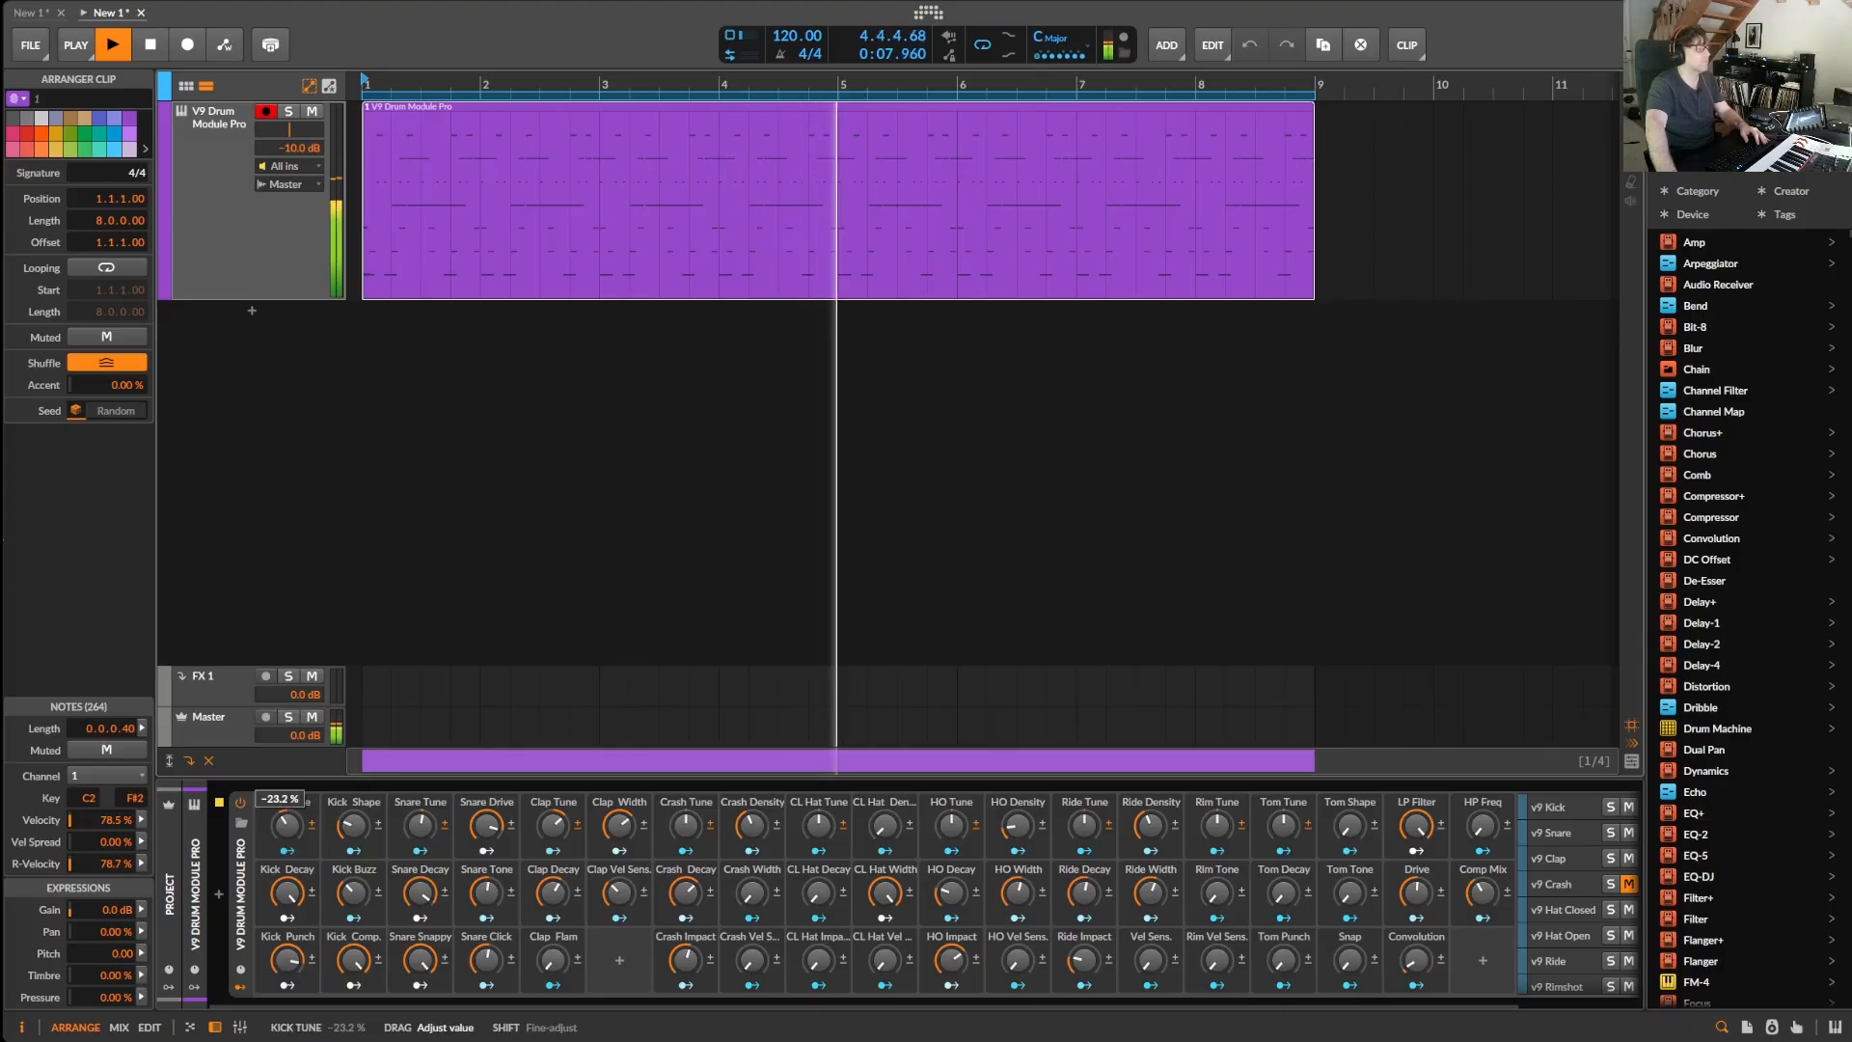
{"action": "left_click_drag", "start_coordinate": [293, 811], "coordinate": [354, 723]}
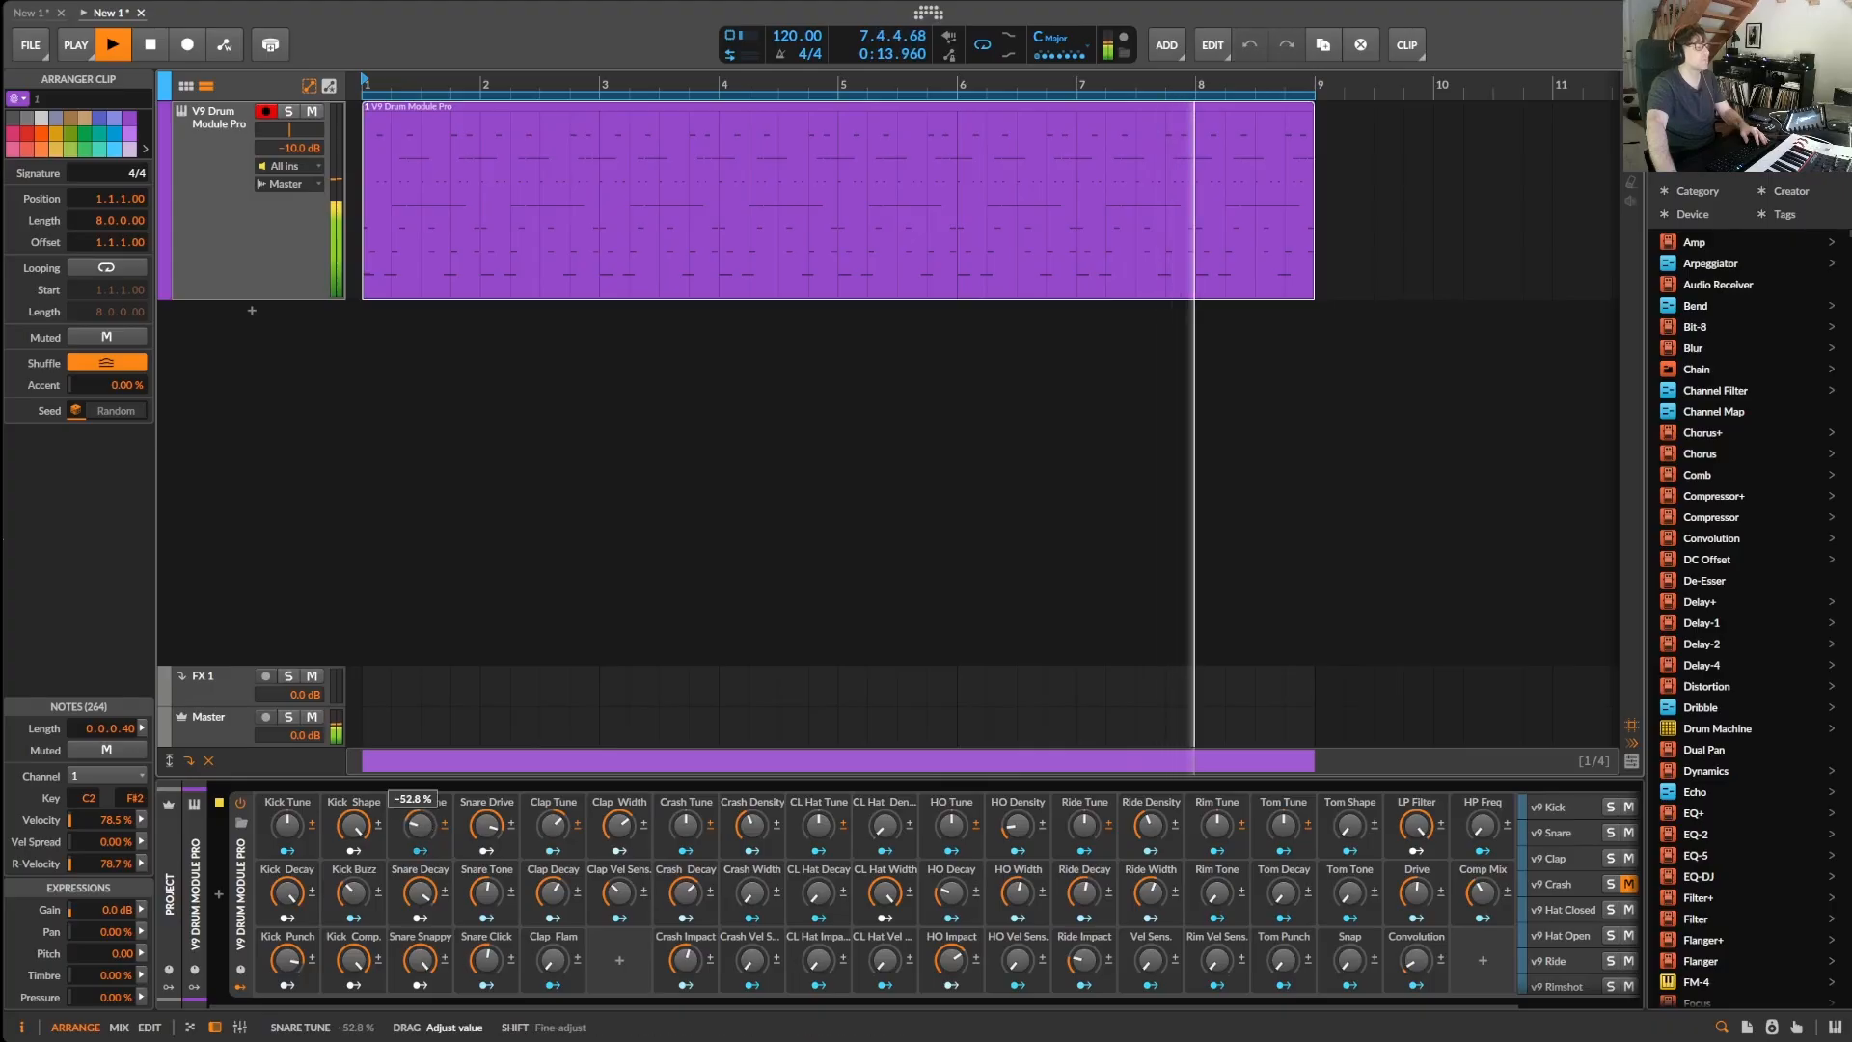
{"action": "left_click_drag", "start_coordinate": [421, 822], "coordinate": [422, 861]}
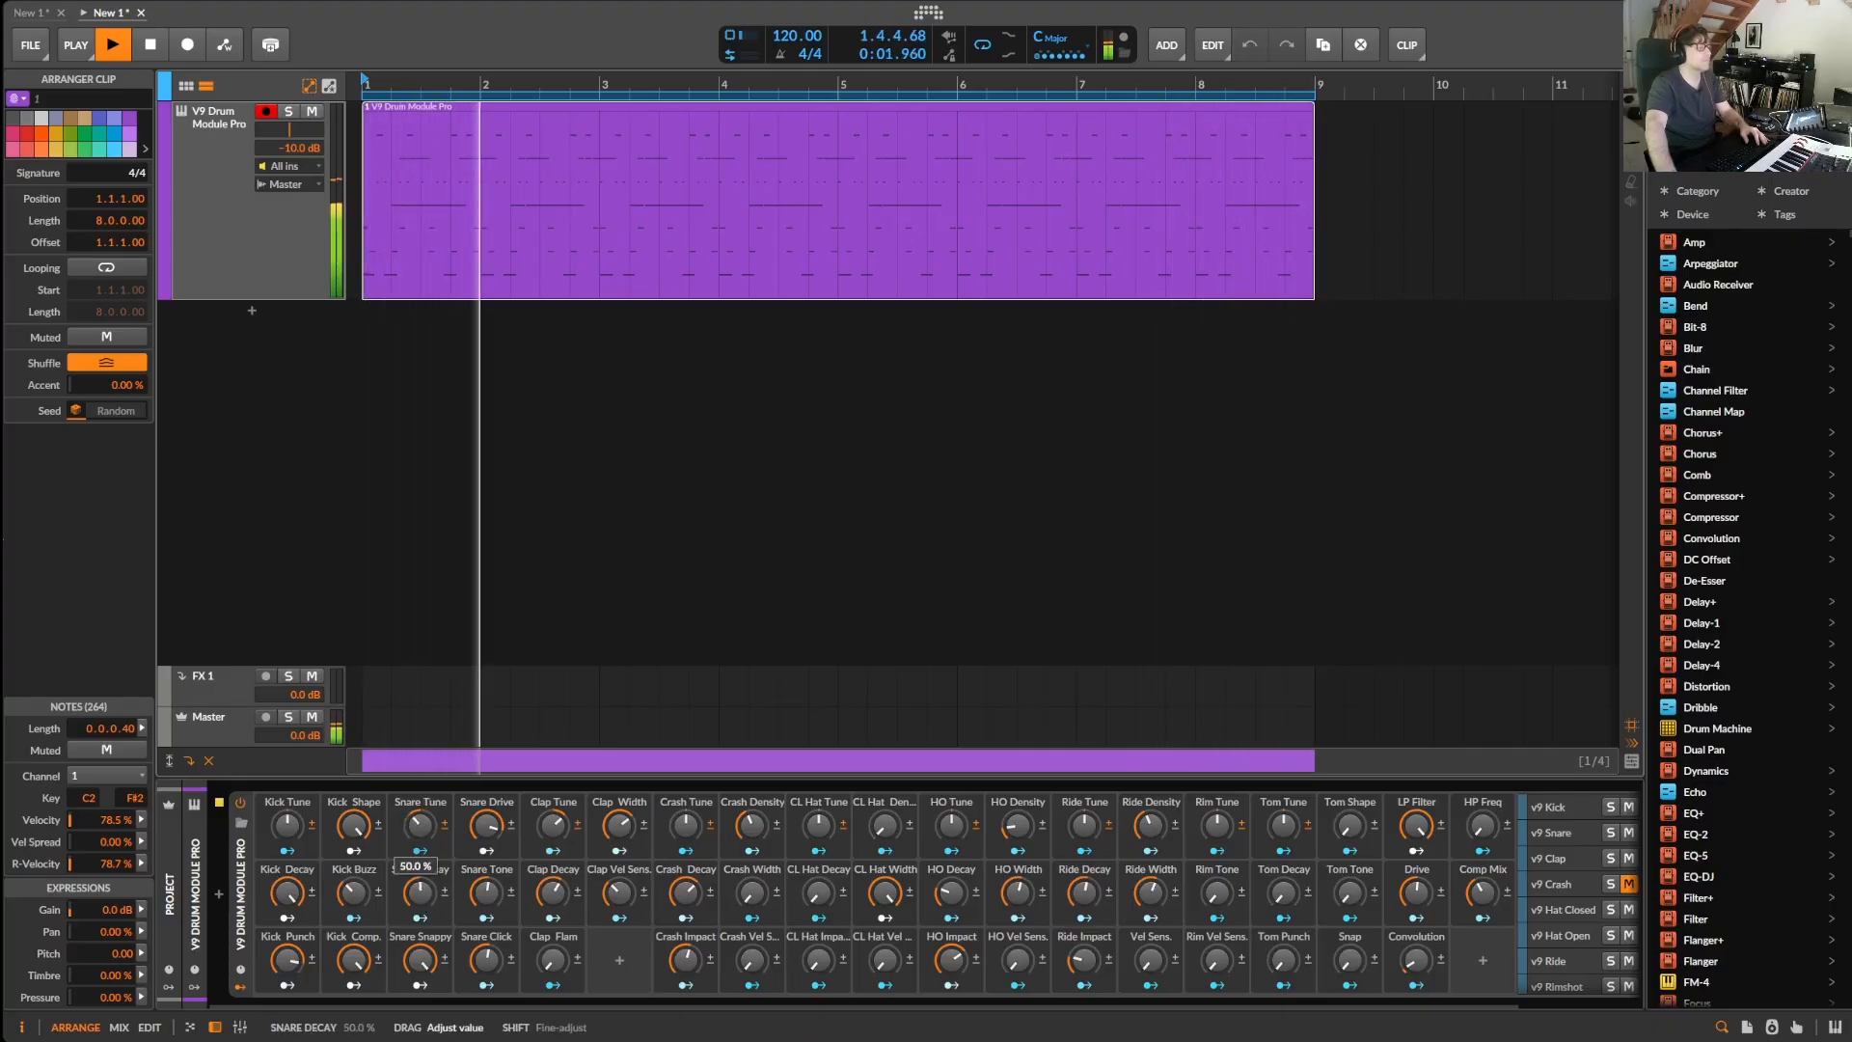
{"action": "left_click_drag", "start_coordinate": [419, 893], "coordinate": [486, 888]}
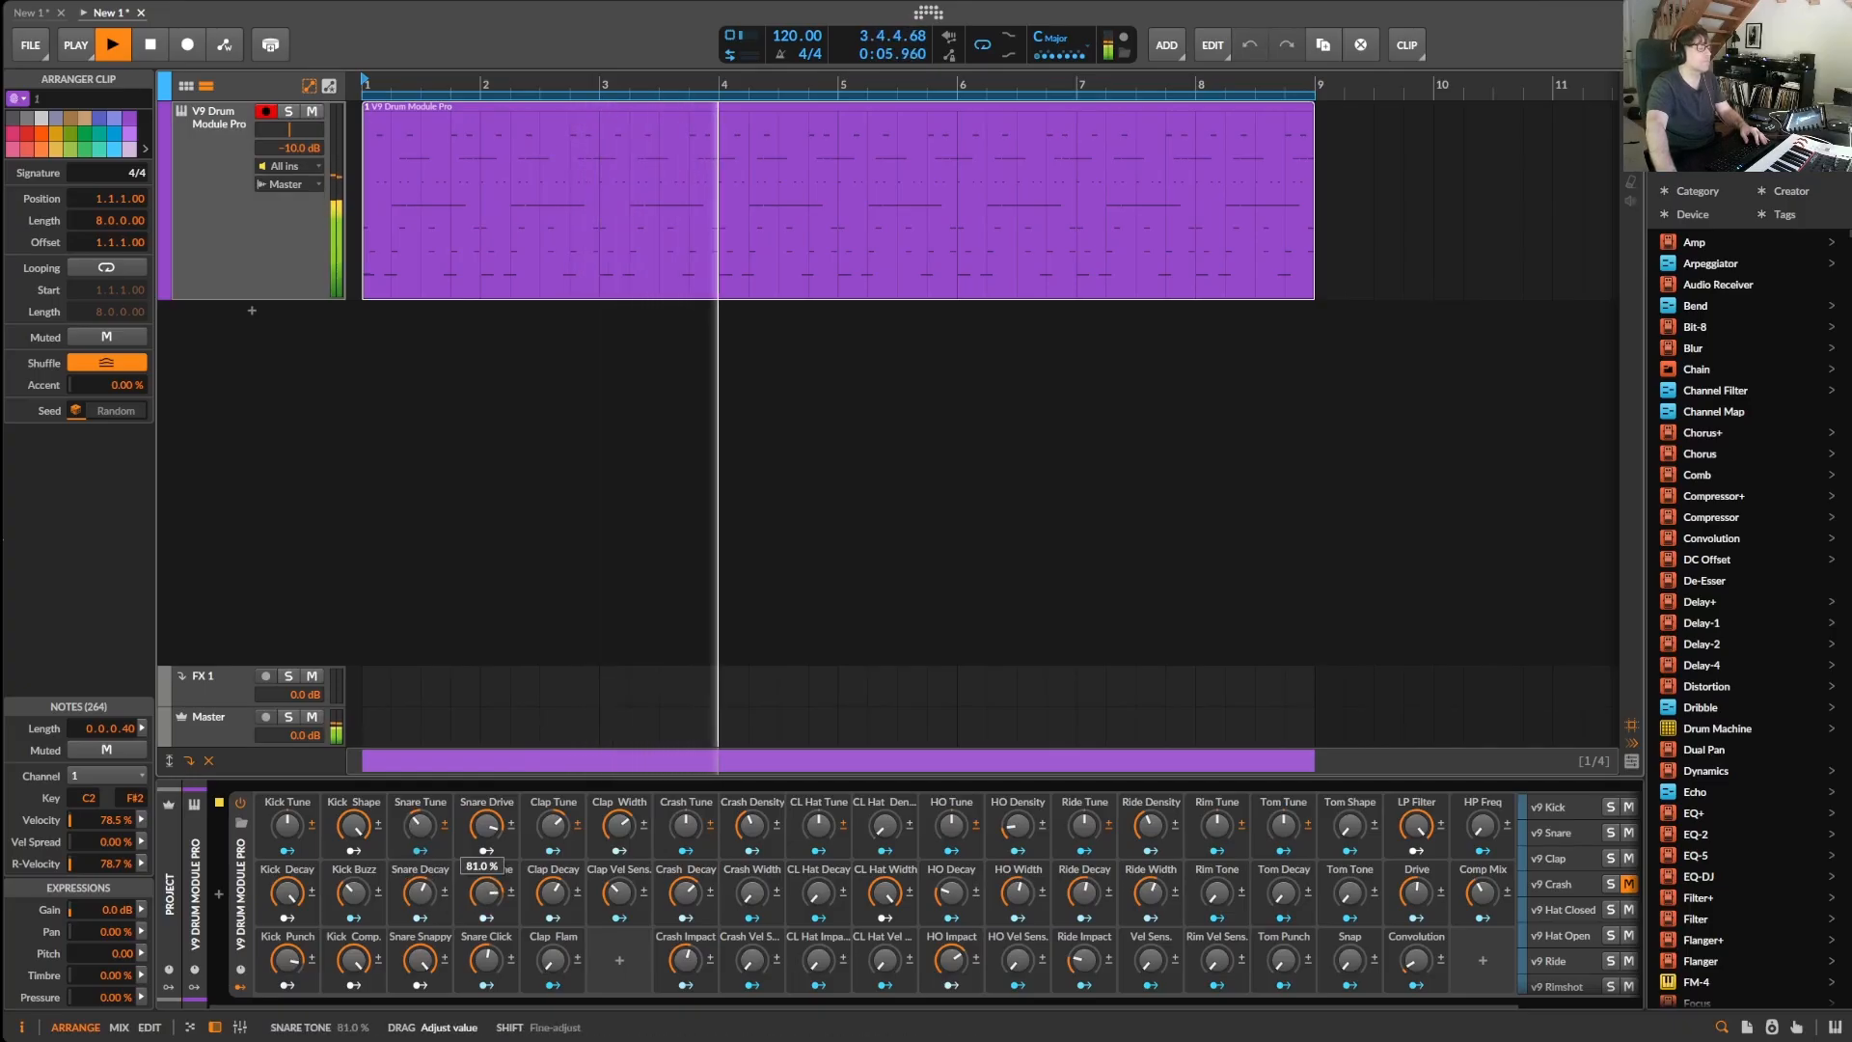
- Set Snare Click to 100 % and adjust Clap Decay, Kick Punch and Clap Flam
{"action": "left_click_drag", "start_coordinate": [553, 892], "coordinate": [555, 943]}
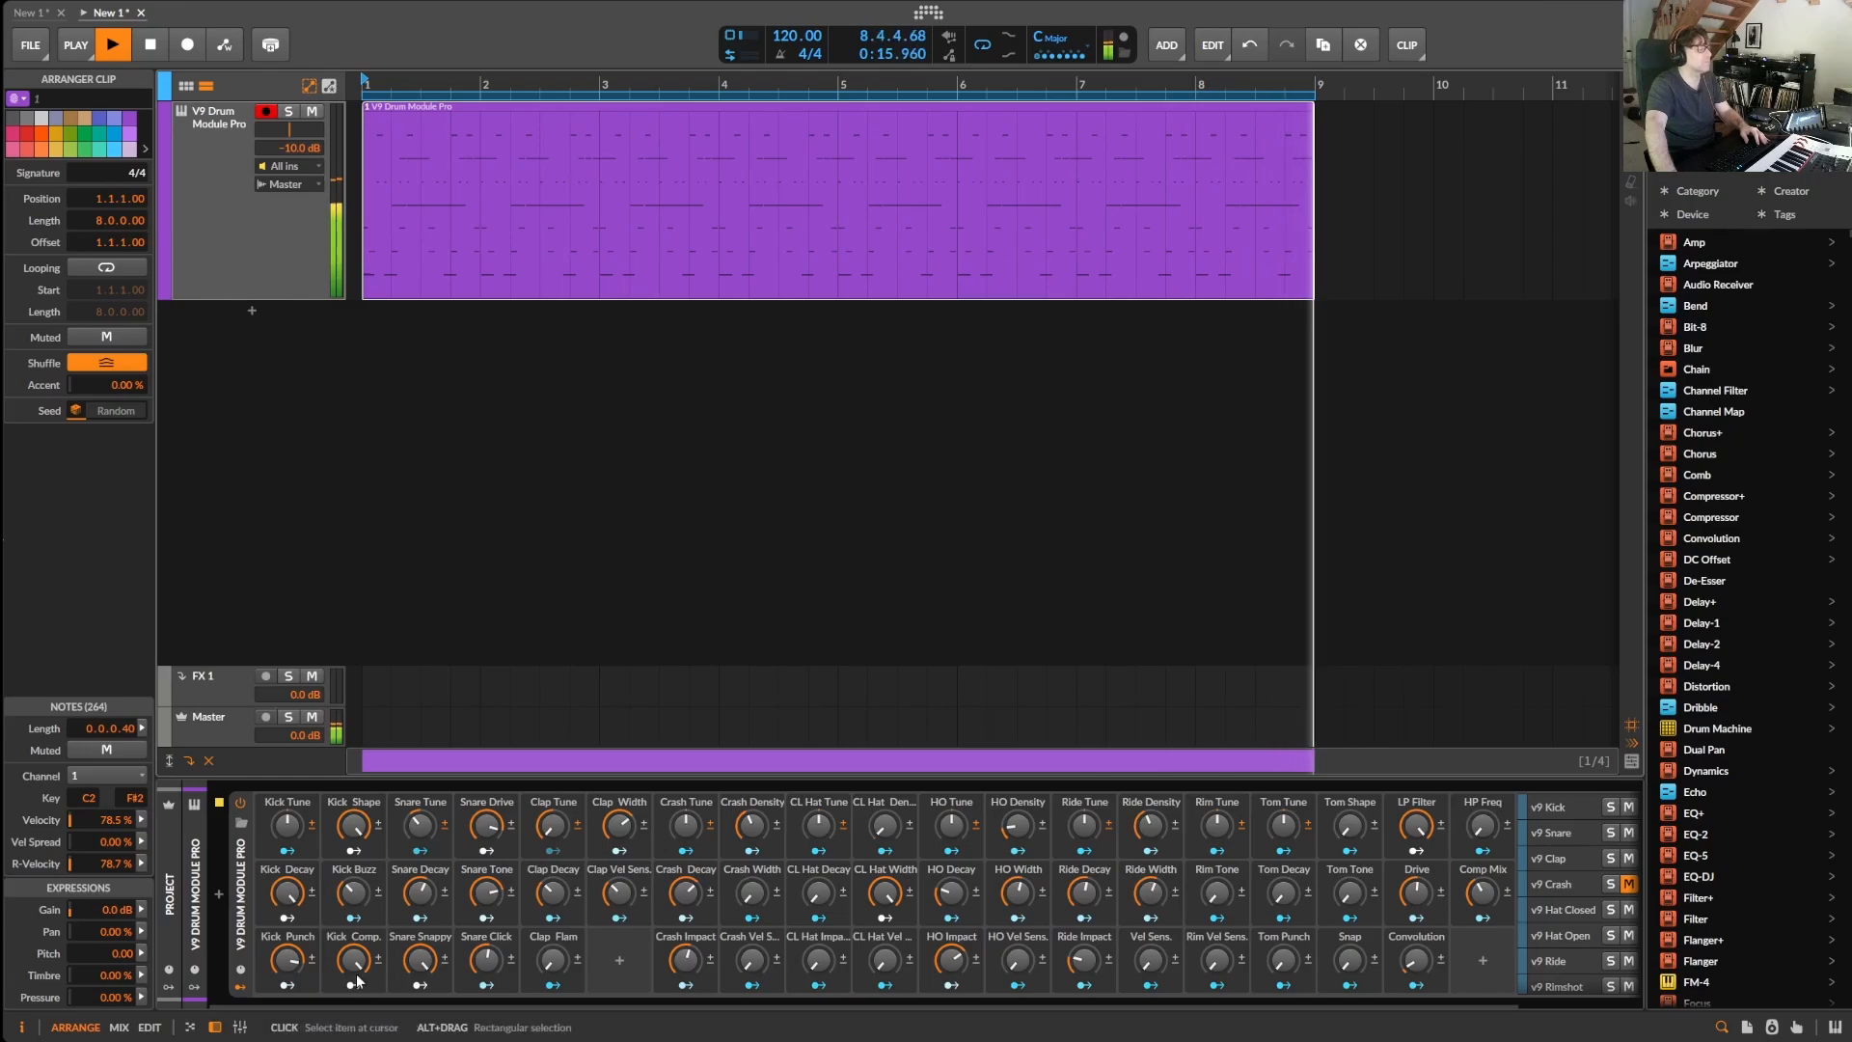
{"action": "left_click_drag", "start_coordinate": [288, 963], "coordinate": [287, 955]}
{"action": "left_click_drag", "start_coordinate": [477, 963], "coordinate": [478, 907]}
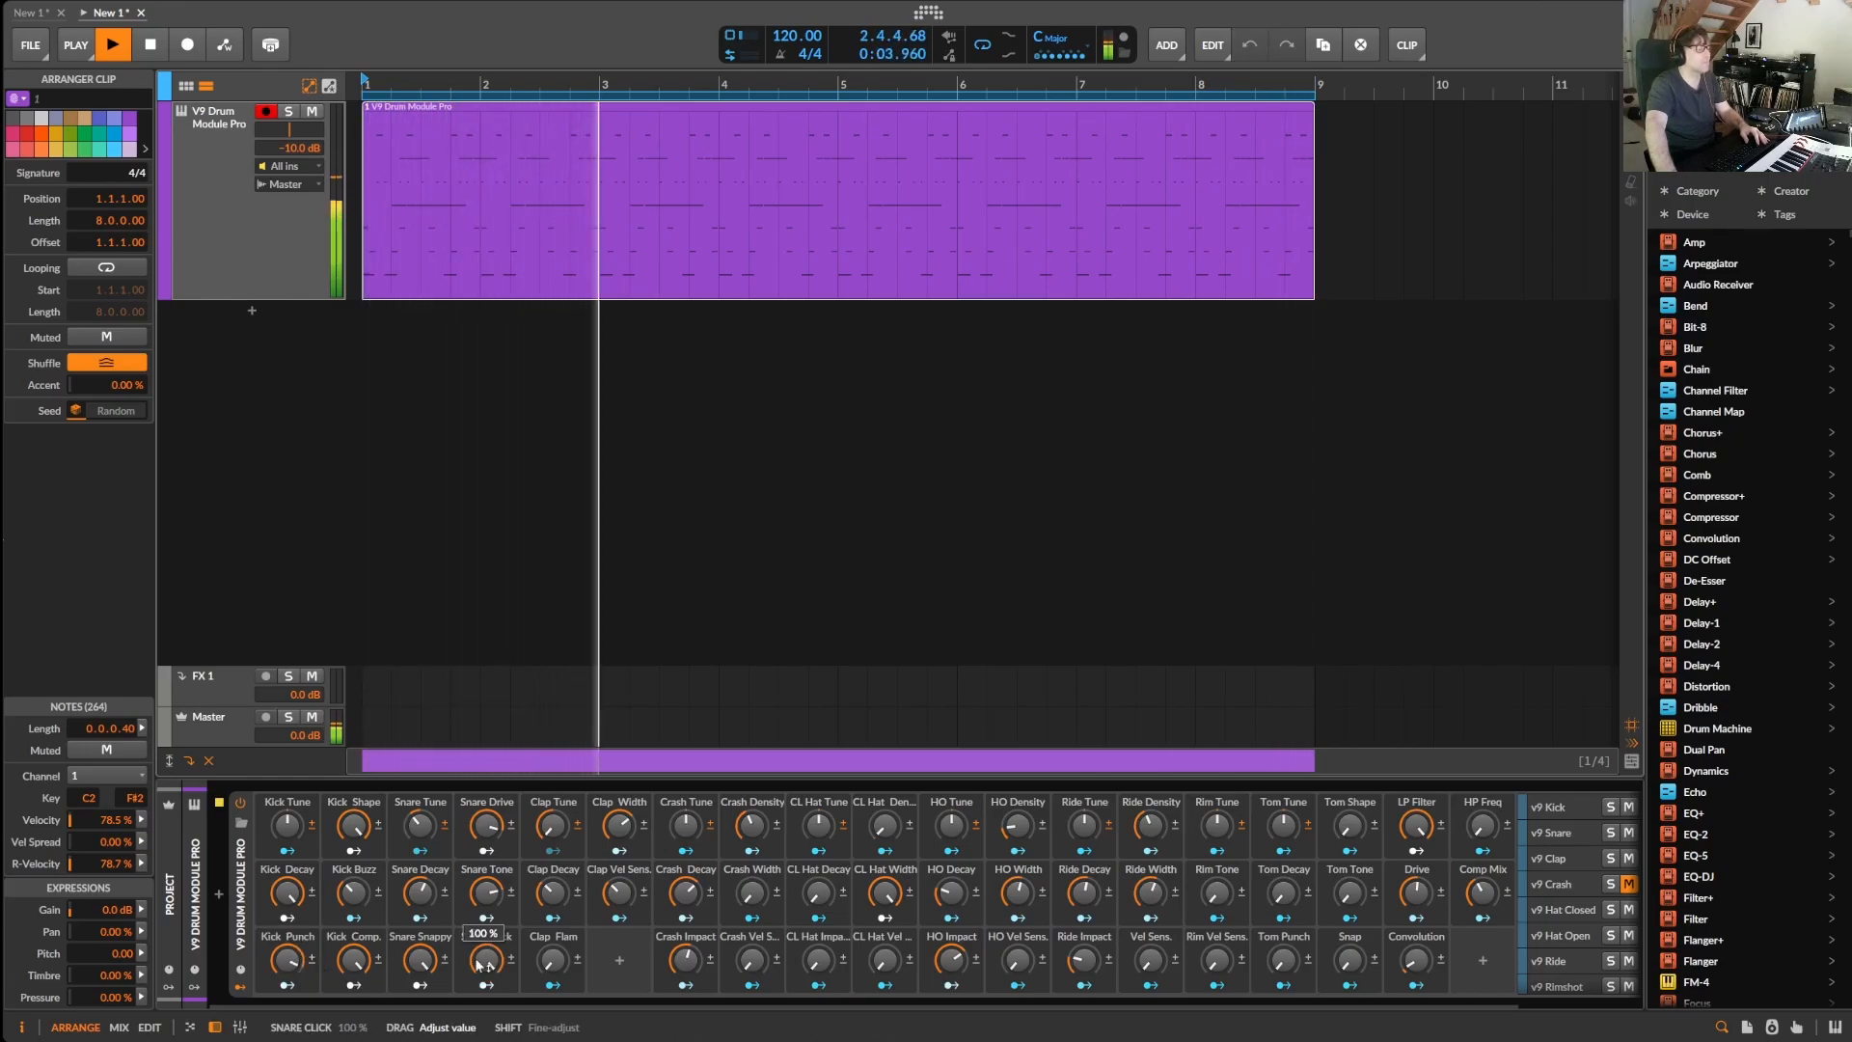
{"action": "left_click_drag", "start_coordinate": [552, 960], "coordinate": [551, 982]}
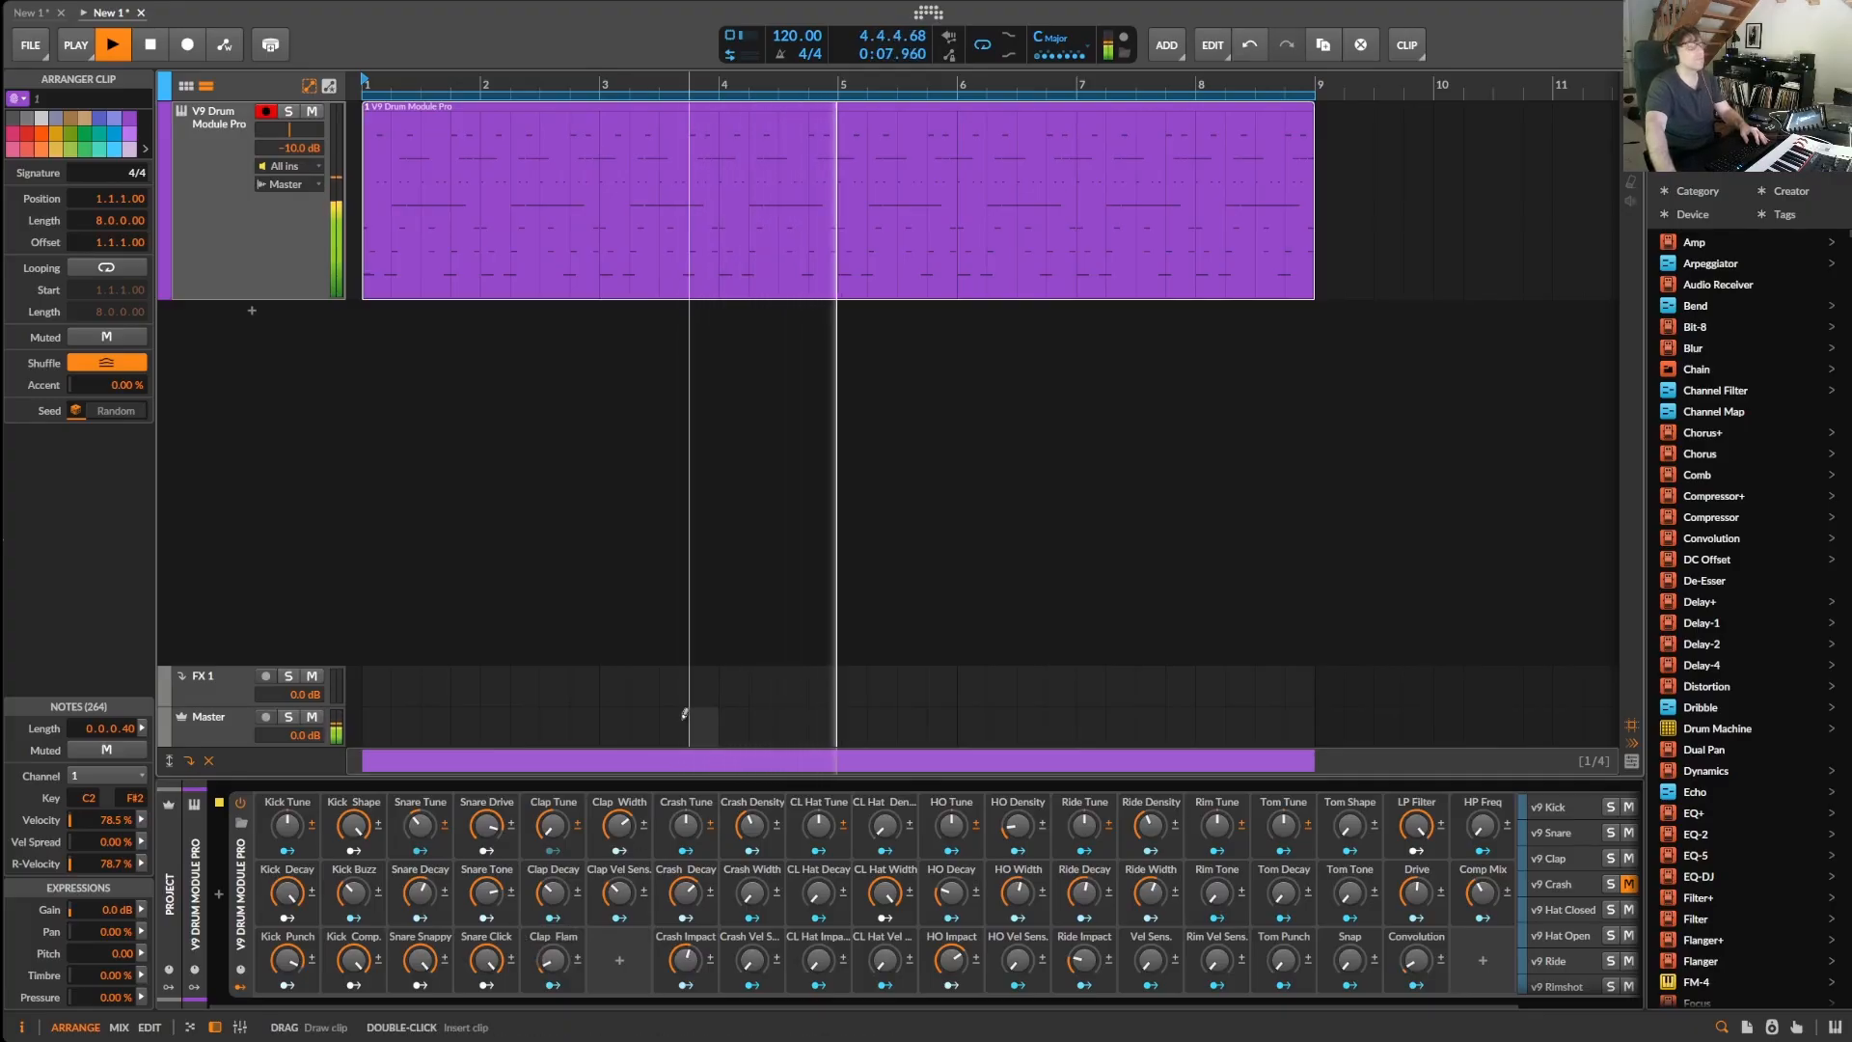
- Generate another Trap kick pattern for the eight-bar clip during playback
{"action": "left_click", "coordinate": [1666, 13]}
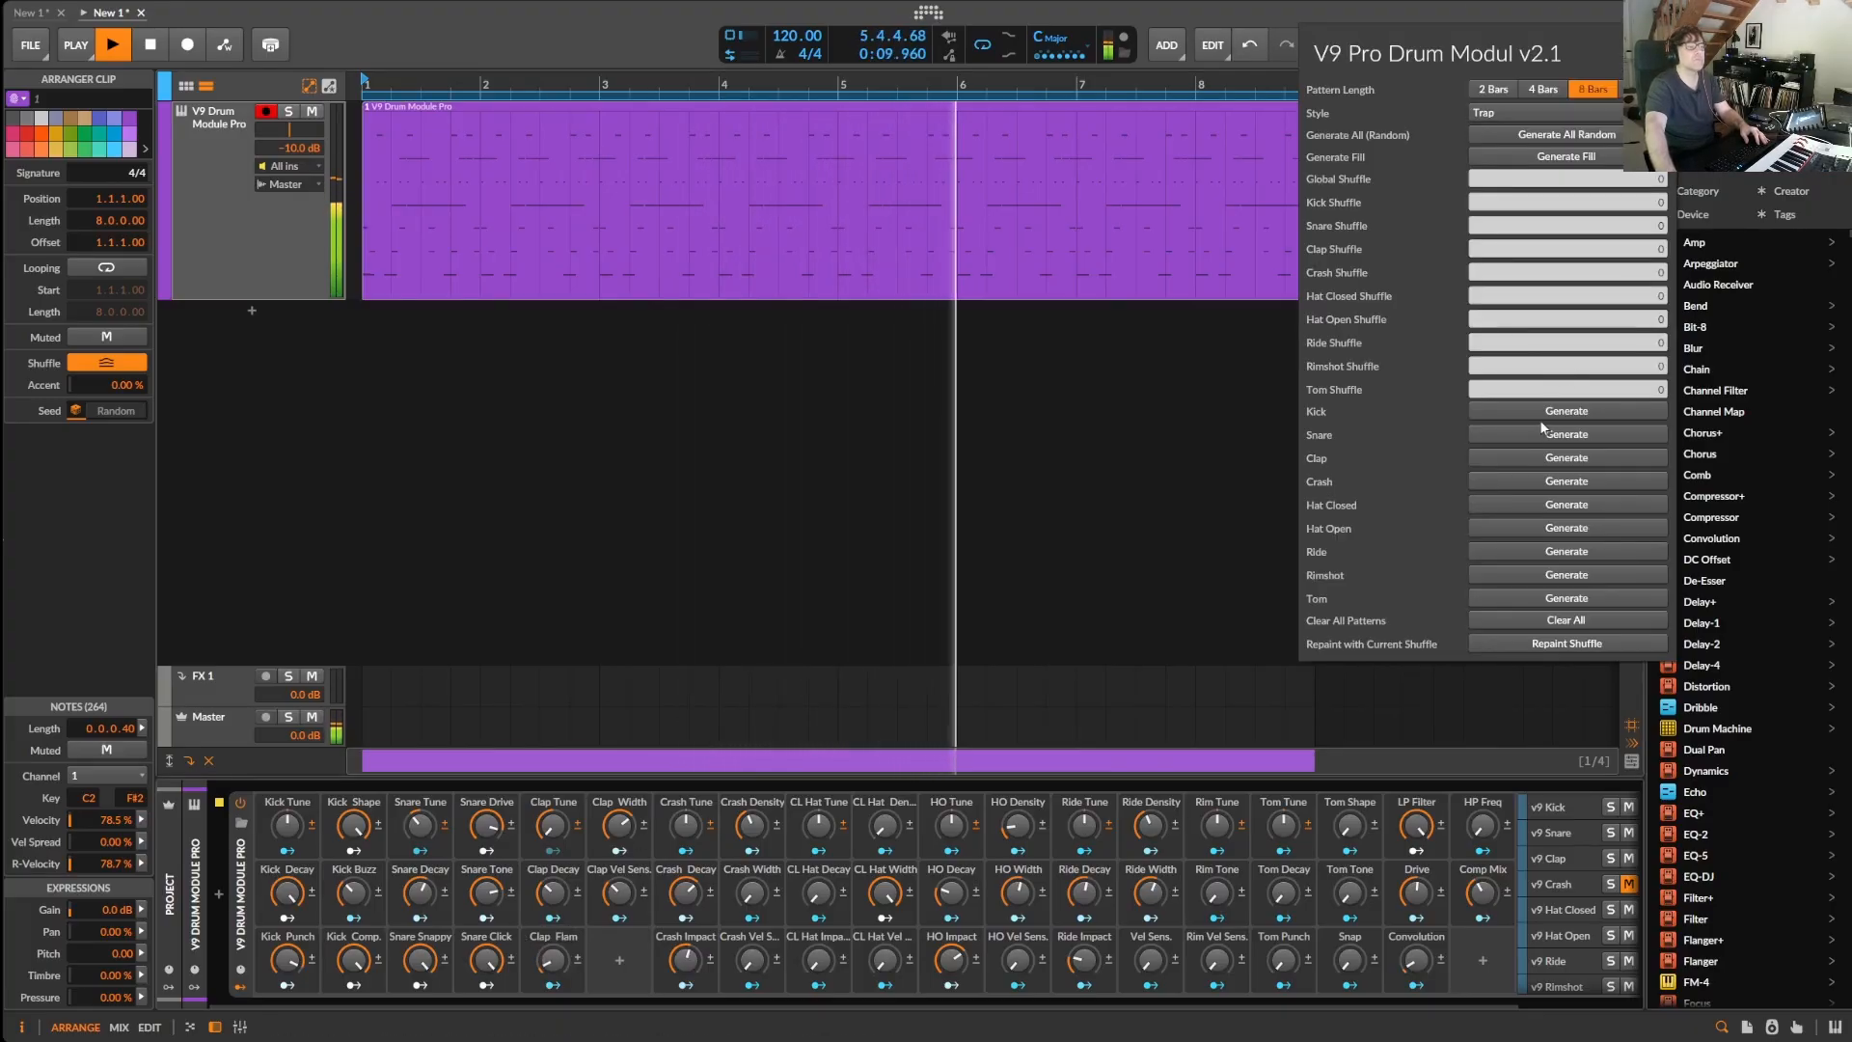
{"action": "left_click", "coordinate": [1511, 411]}
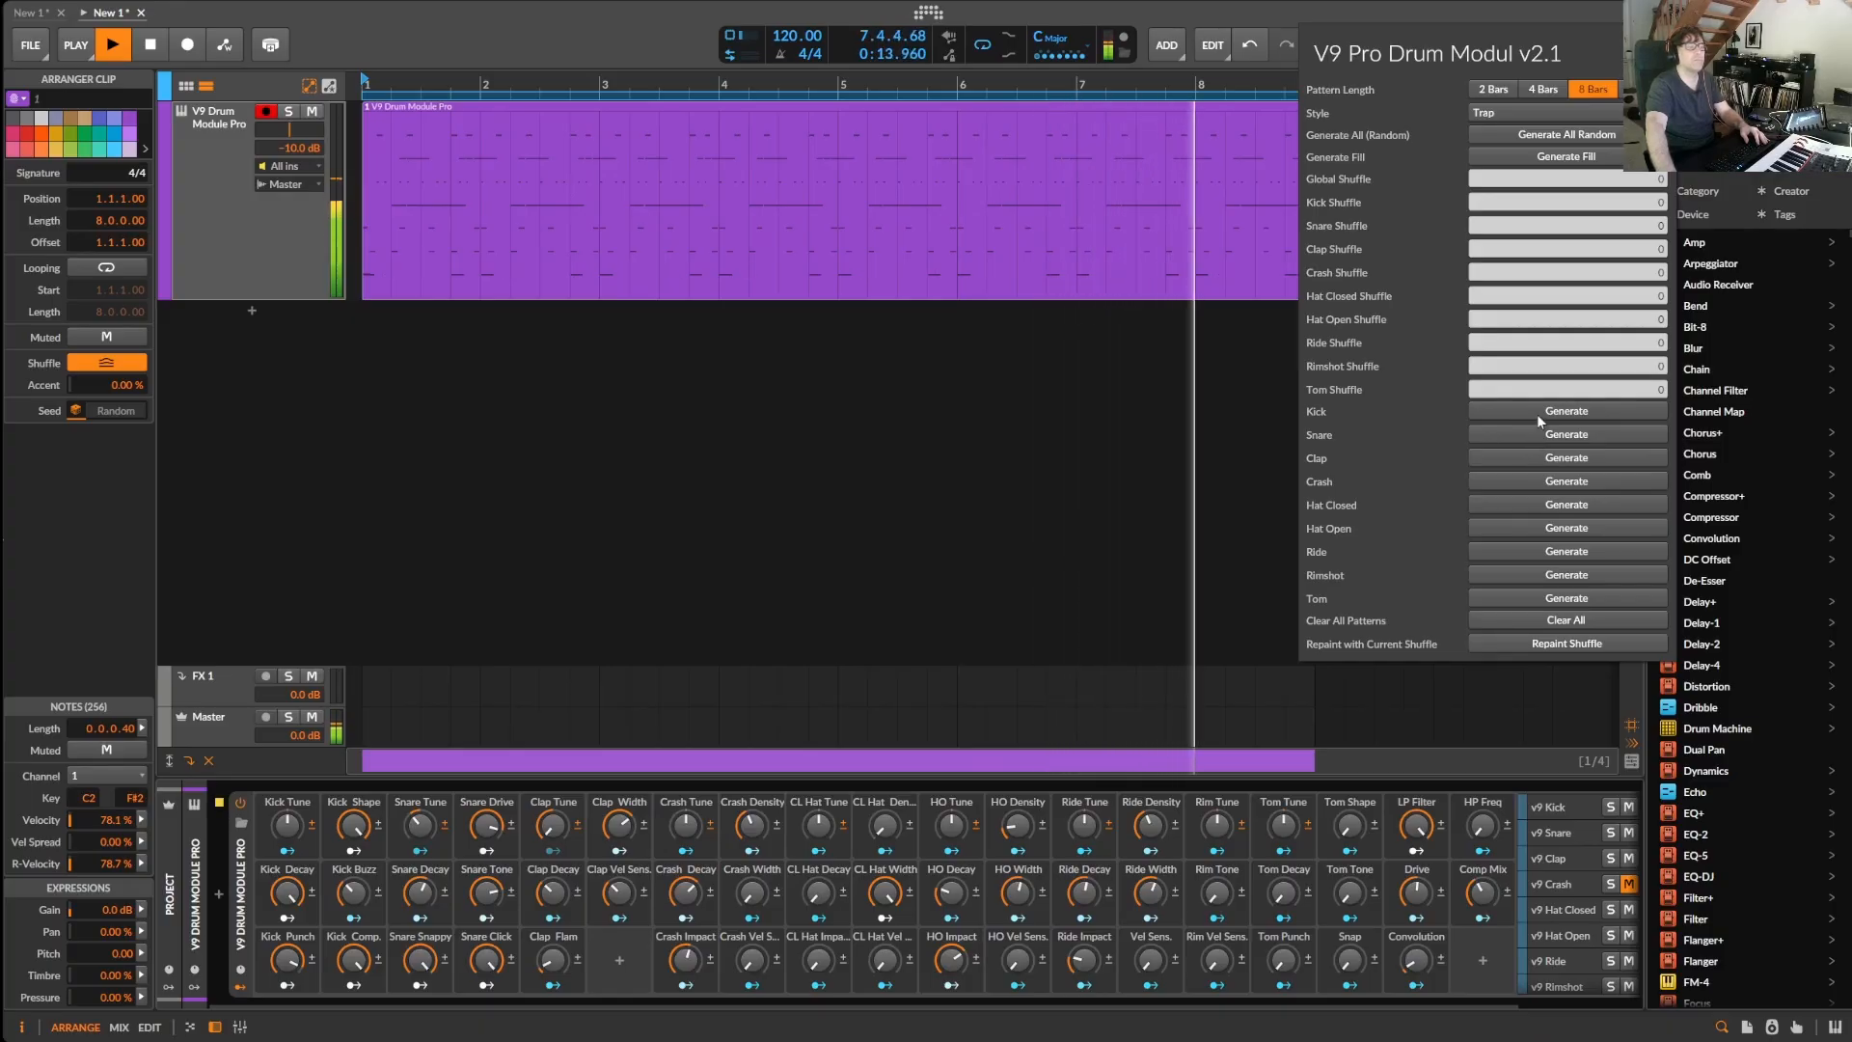
- Generate new Trap kick, snare and clap patterns for the eight-bar clip, and regenerate the snare once more
{"action": "left_click", "coordinate": [1537, 412]}
{"action": "left_click", "coordinate": [1537, 436]}
{"action": "left_click", "coordinate": [1541, 457]}
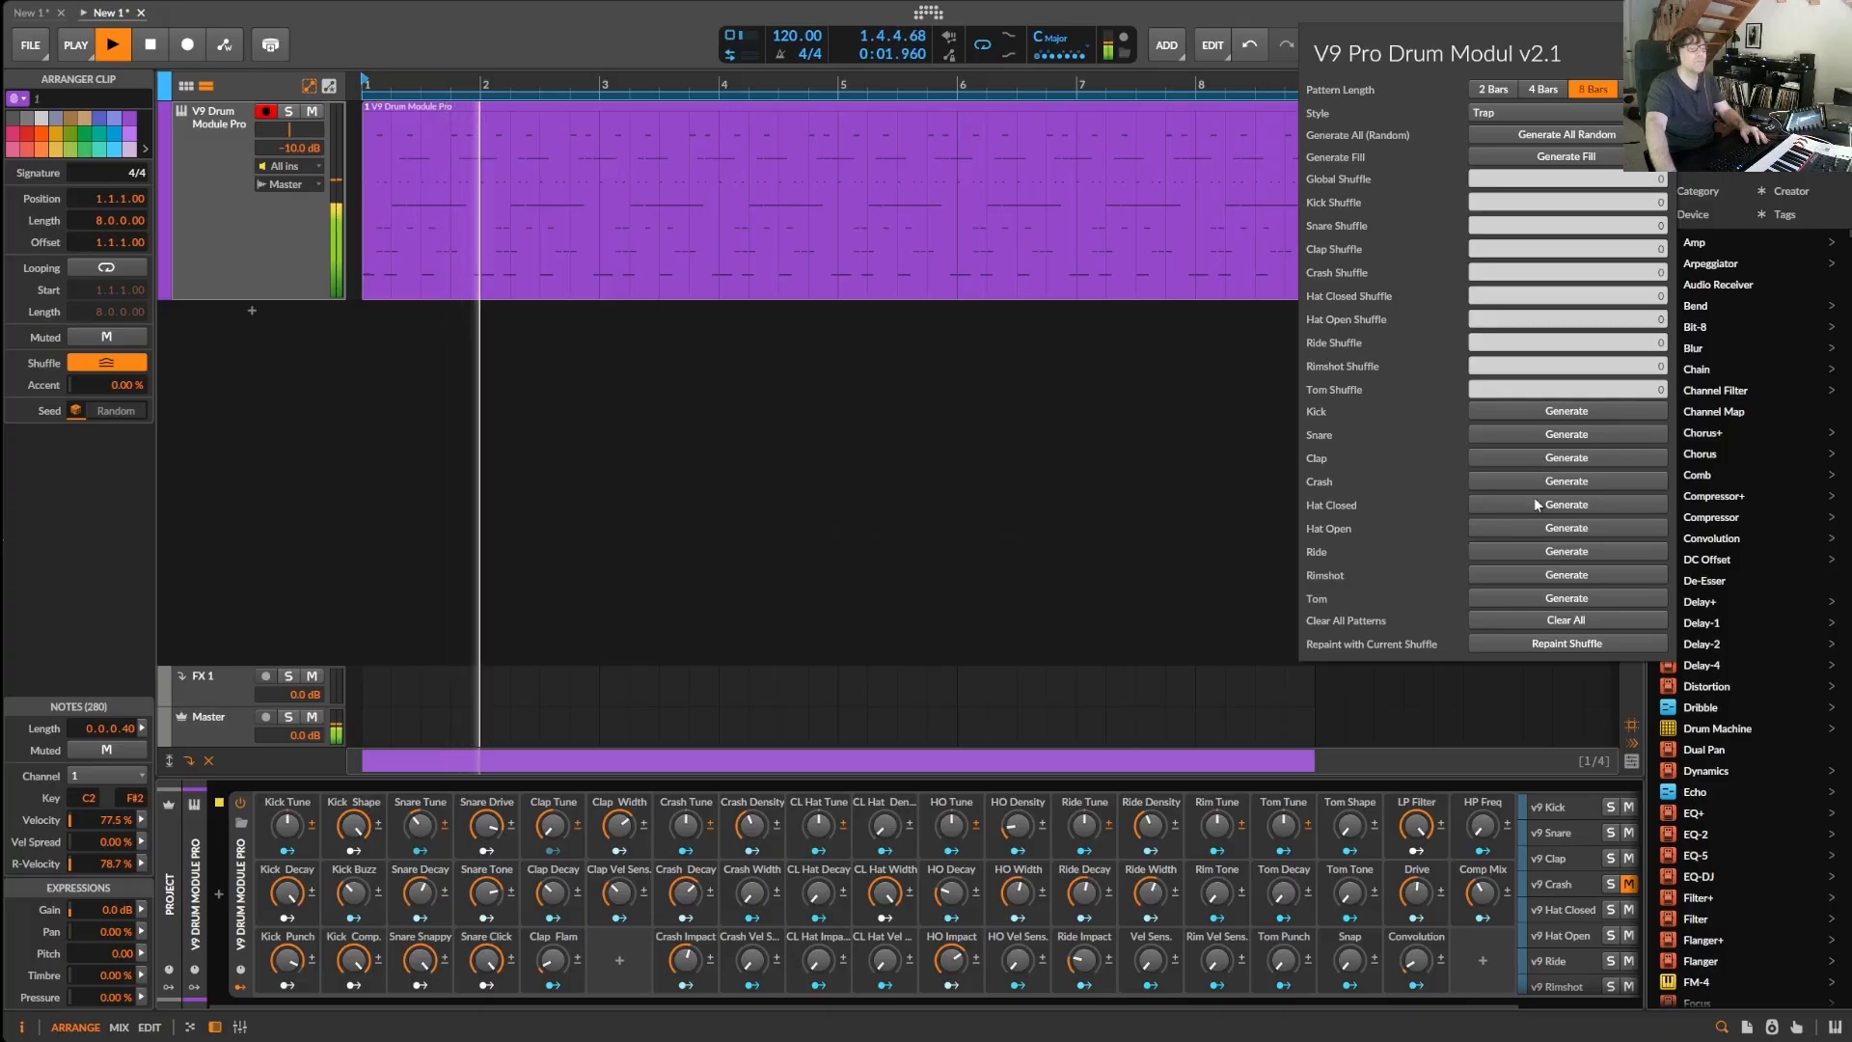
{"action": "left_click", "coordinate": [1547, 438]}
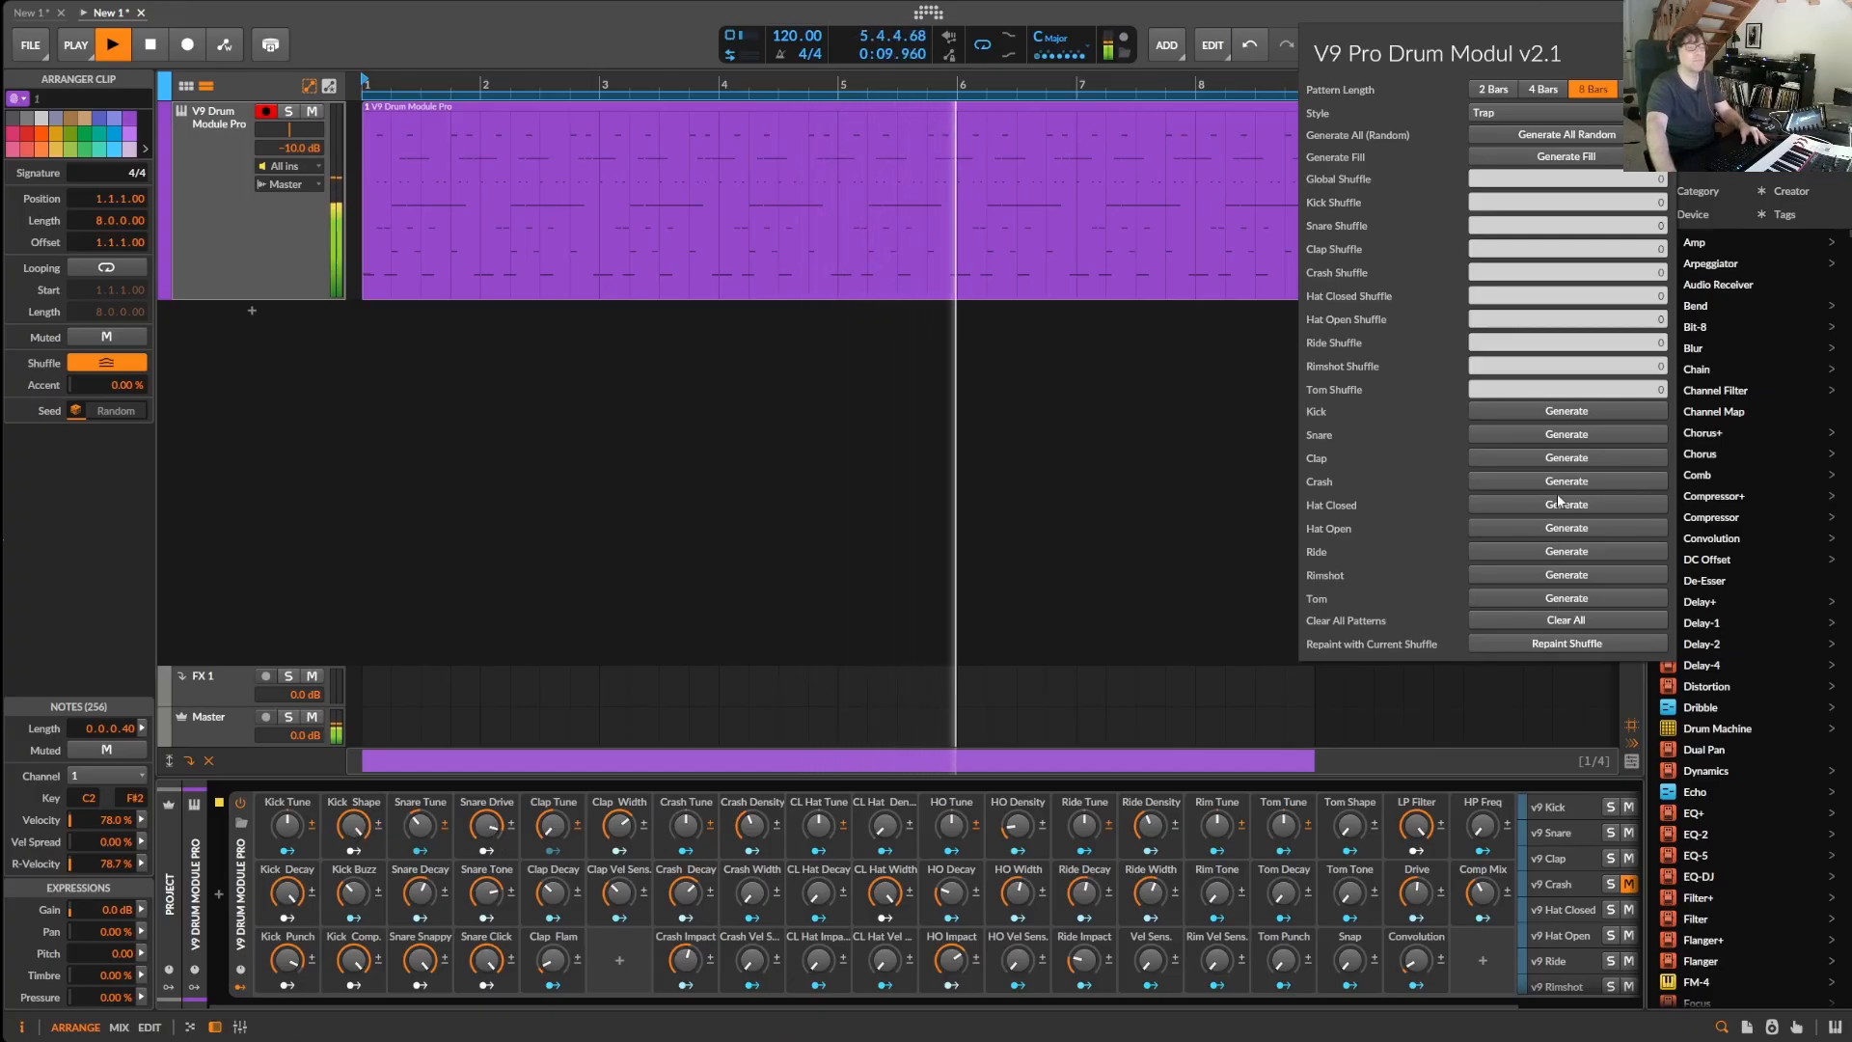
- Try lower and higher Kick Tune settings while the Trap pattern plays, and stop playback
{"action": "left_click_drag", "start_coordinate": [290, 829], "coordinate": [289, 950]}
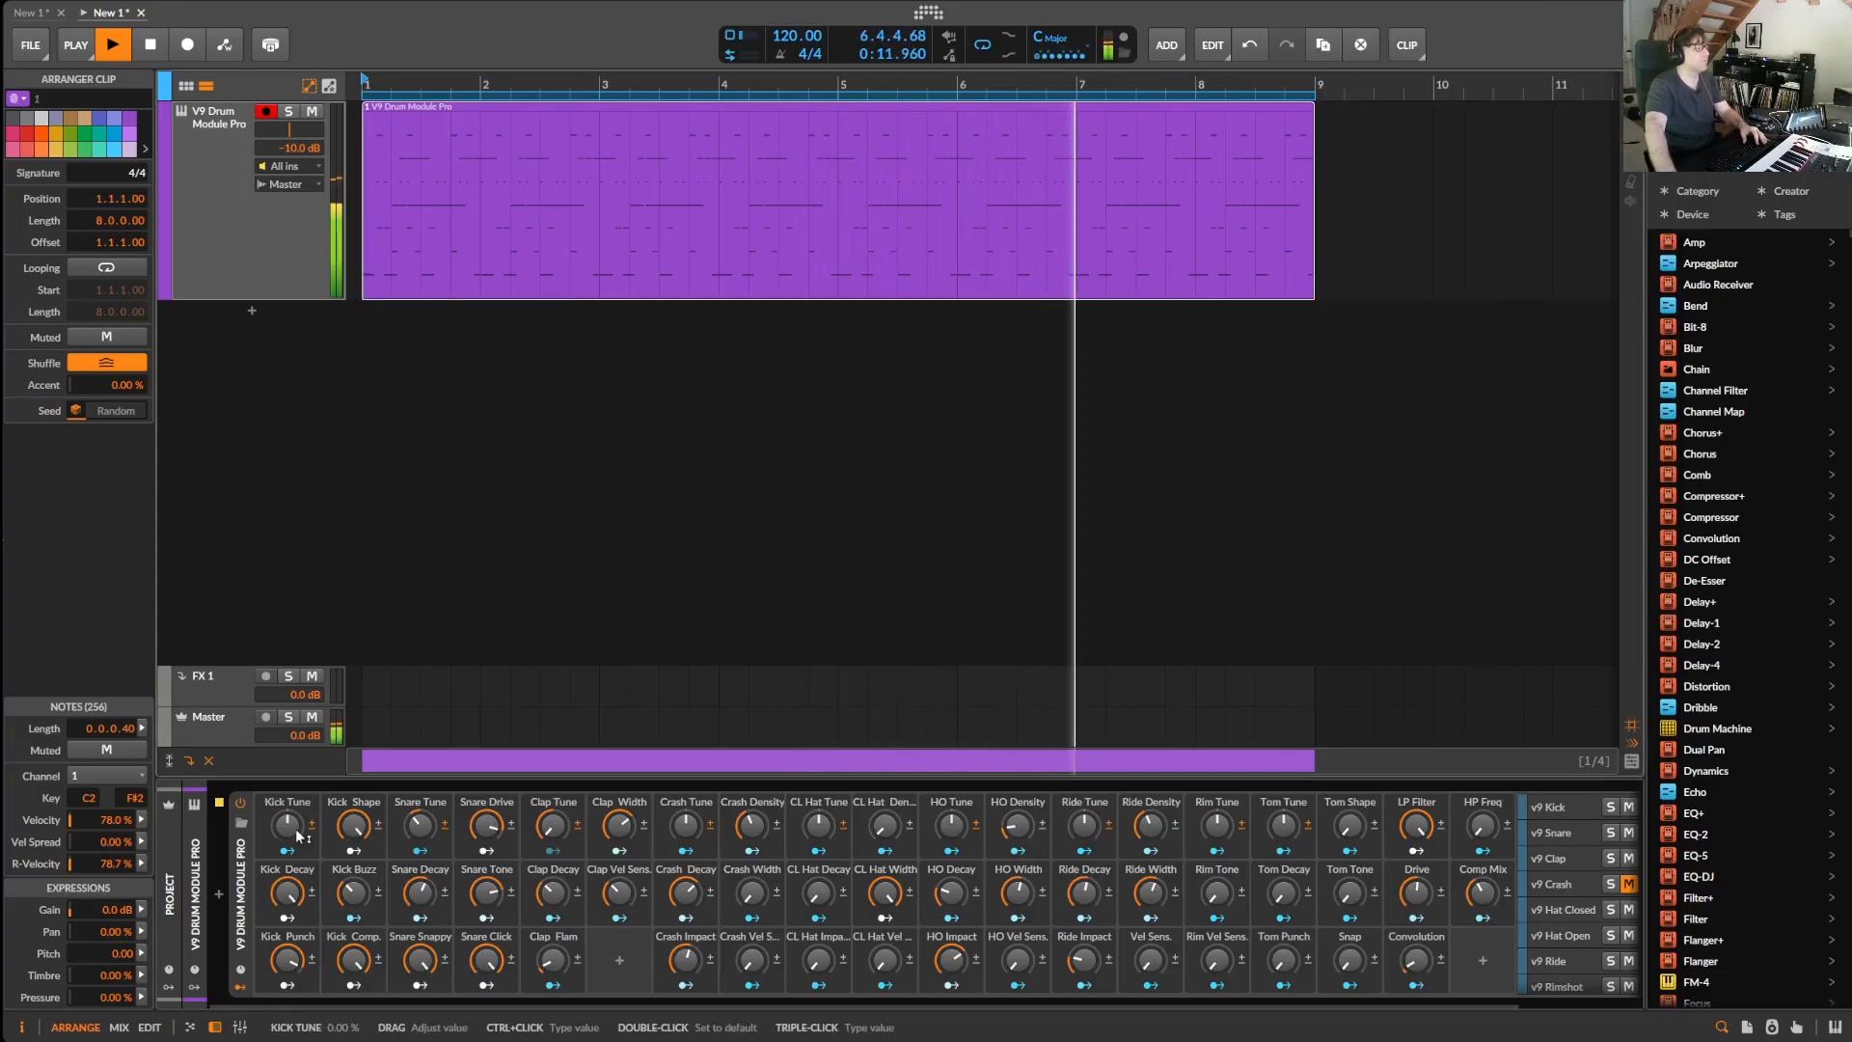
{"action": "left_click_drag", "start_coordinate": [286, 826], "coordinate": [286, 560]}
{"action": "key", "text": "space"}
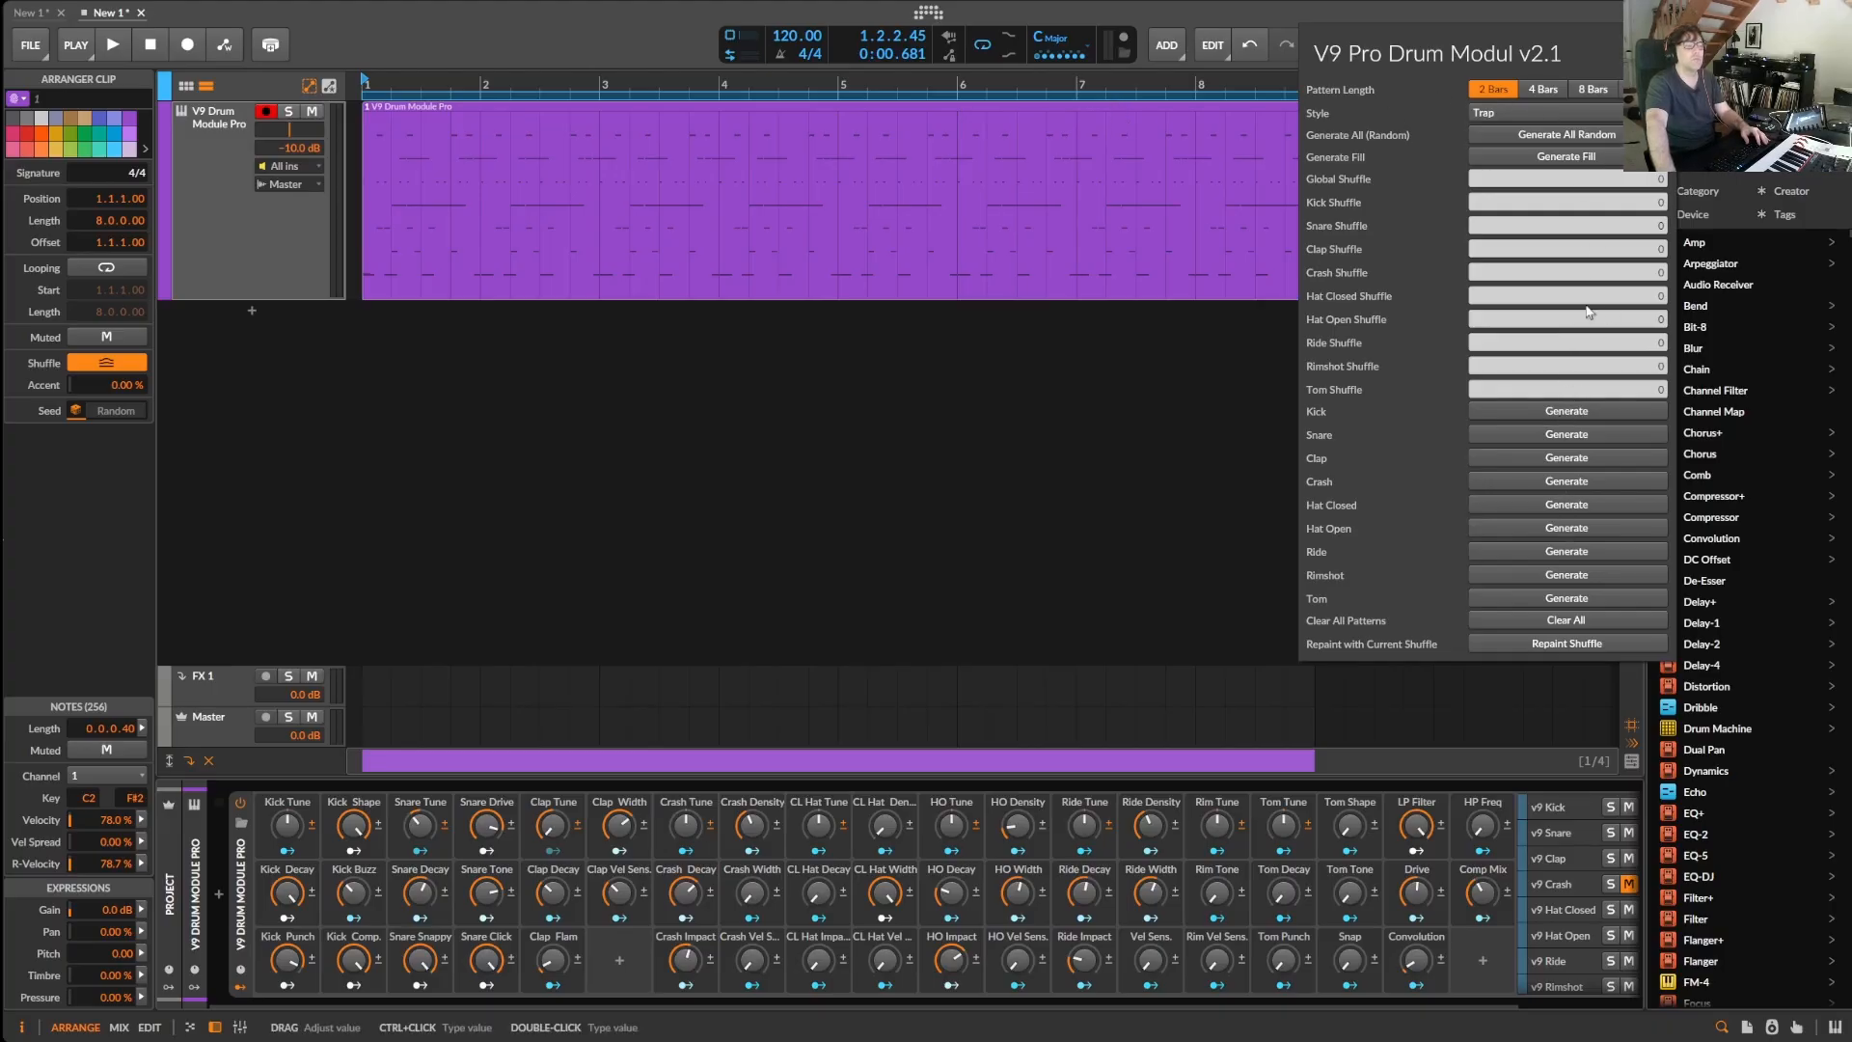
- Set the style to Breakbeat and generate all random patterns for two bars
{"action": "left_click", "coordinate": [1543, 114]}
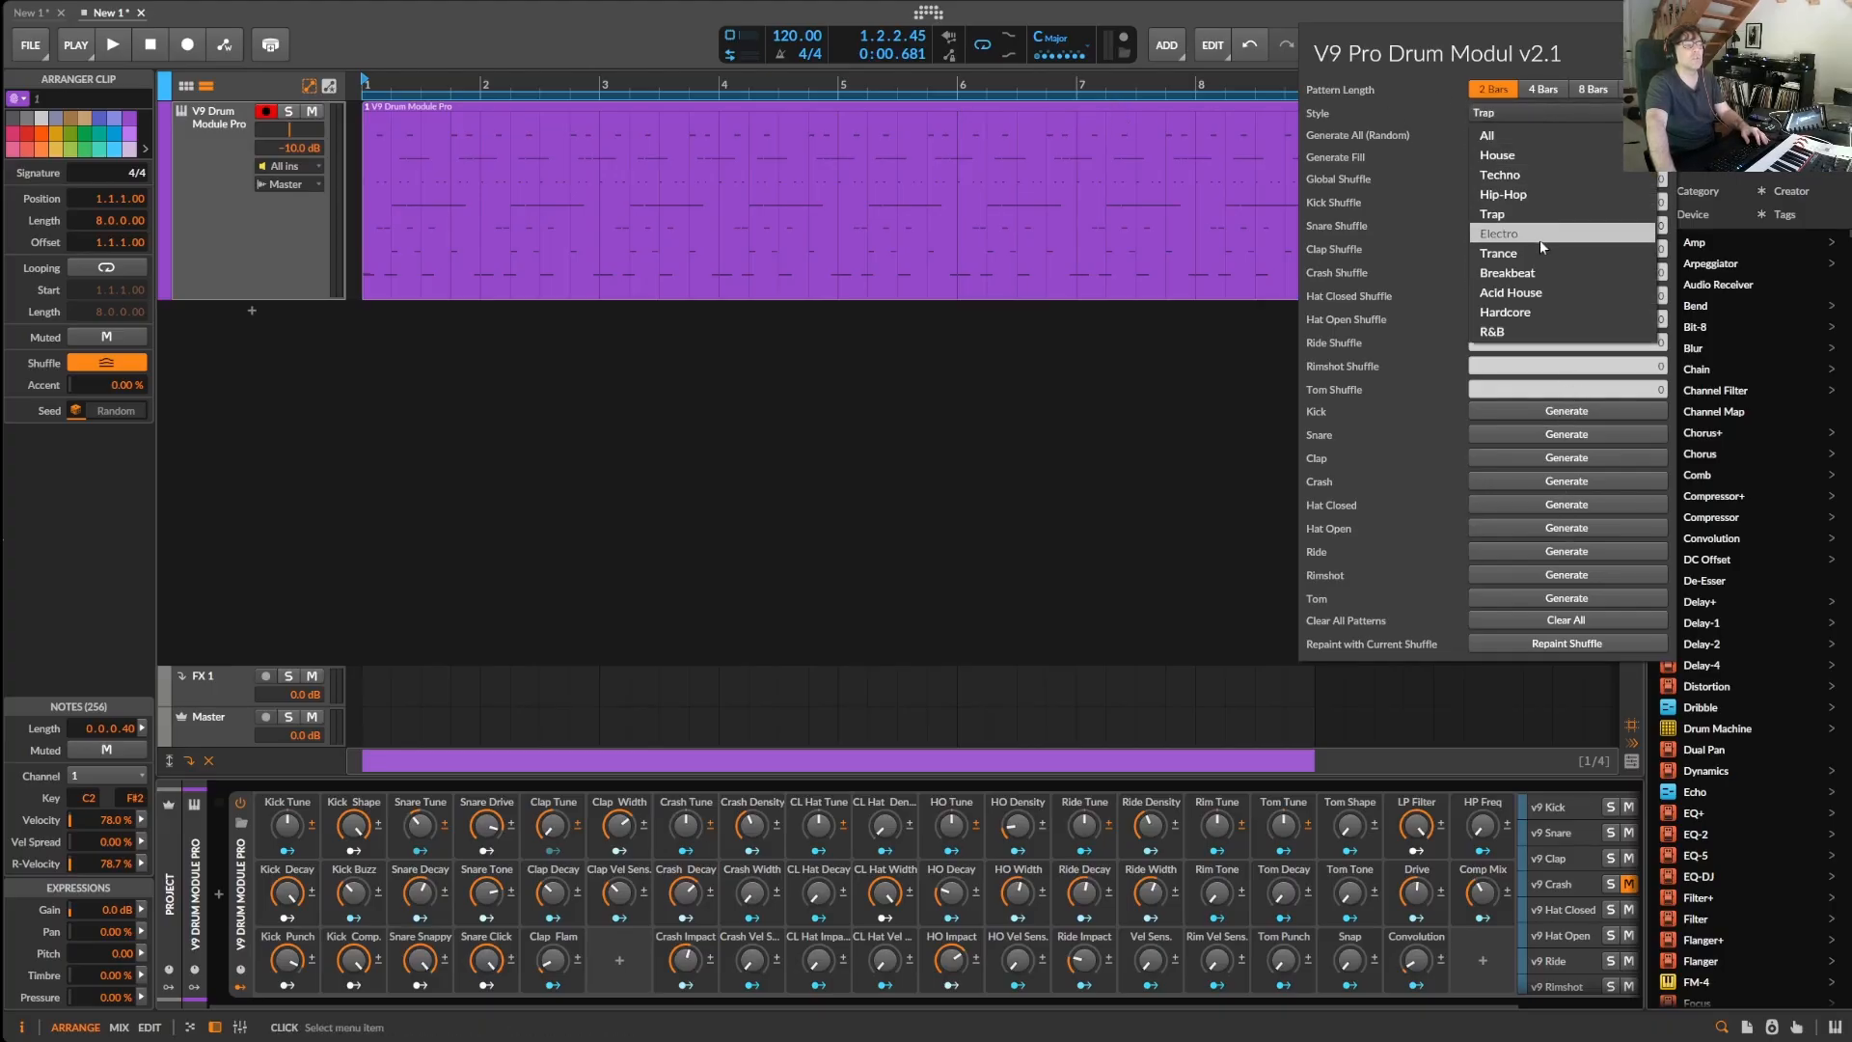
{"action": "left_click", "coordinate": [1544, 274]}
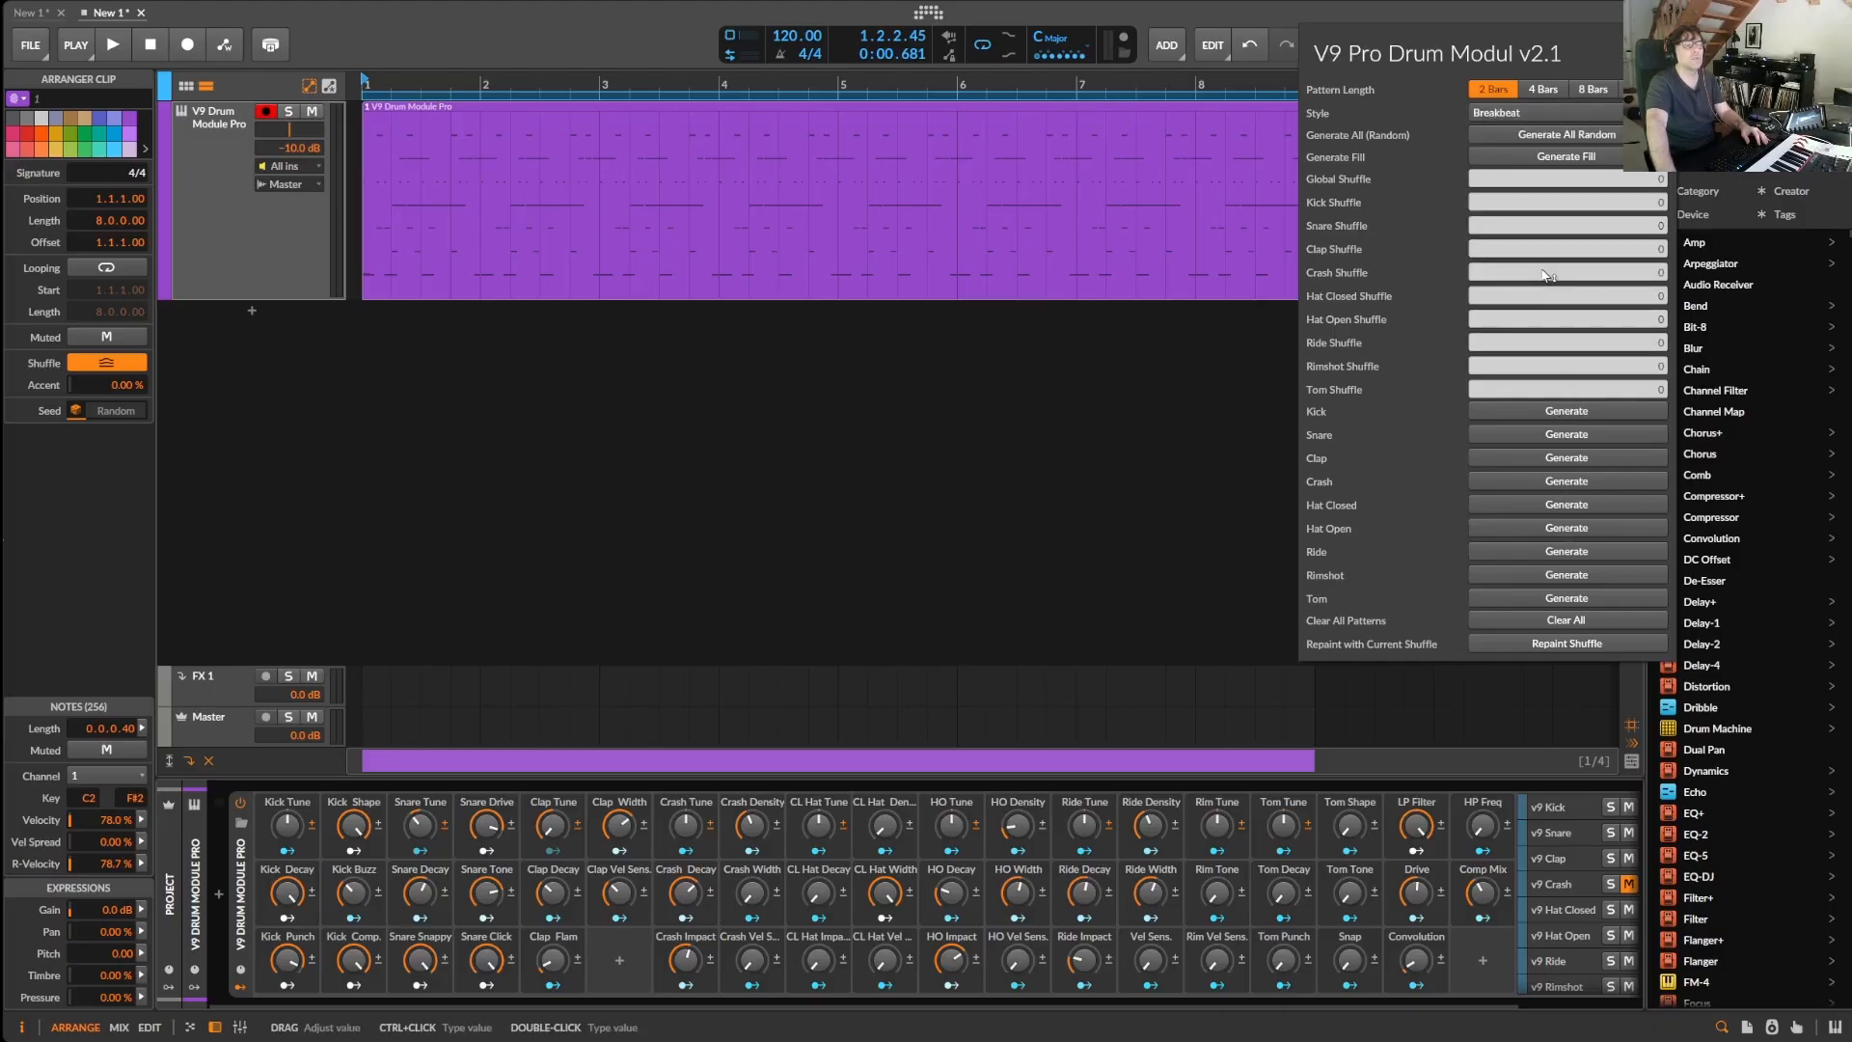
{"action": "left_click", "coordinate": [1576, 135]}
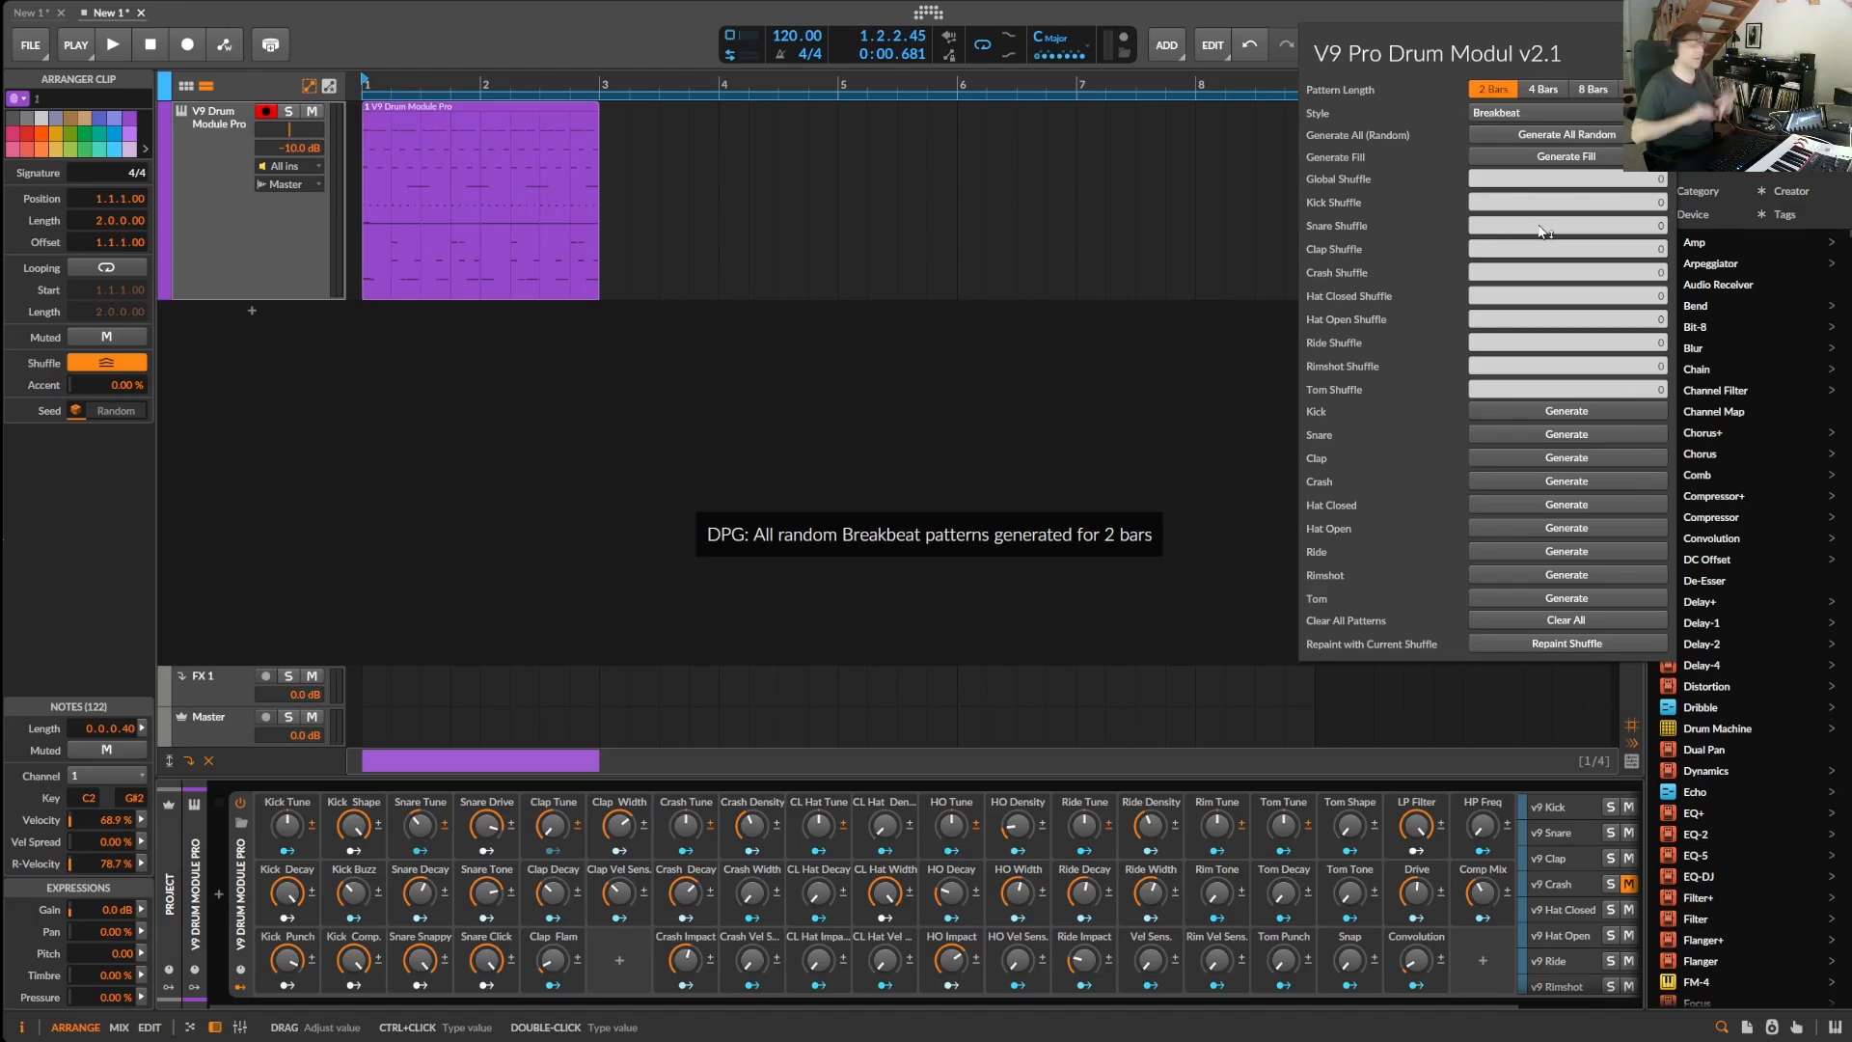
- Lower Kick Punch and adjust Drive while the Breakbeat pattern plays, and stop playback
{"action": "key", "text": "space"}
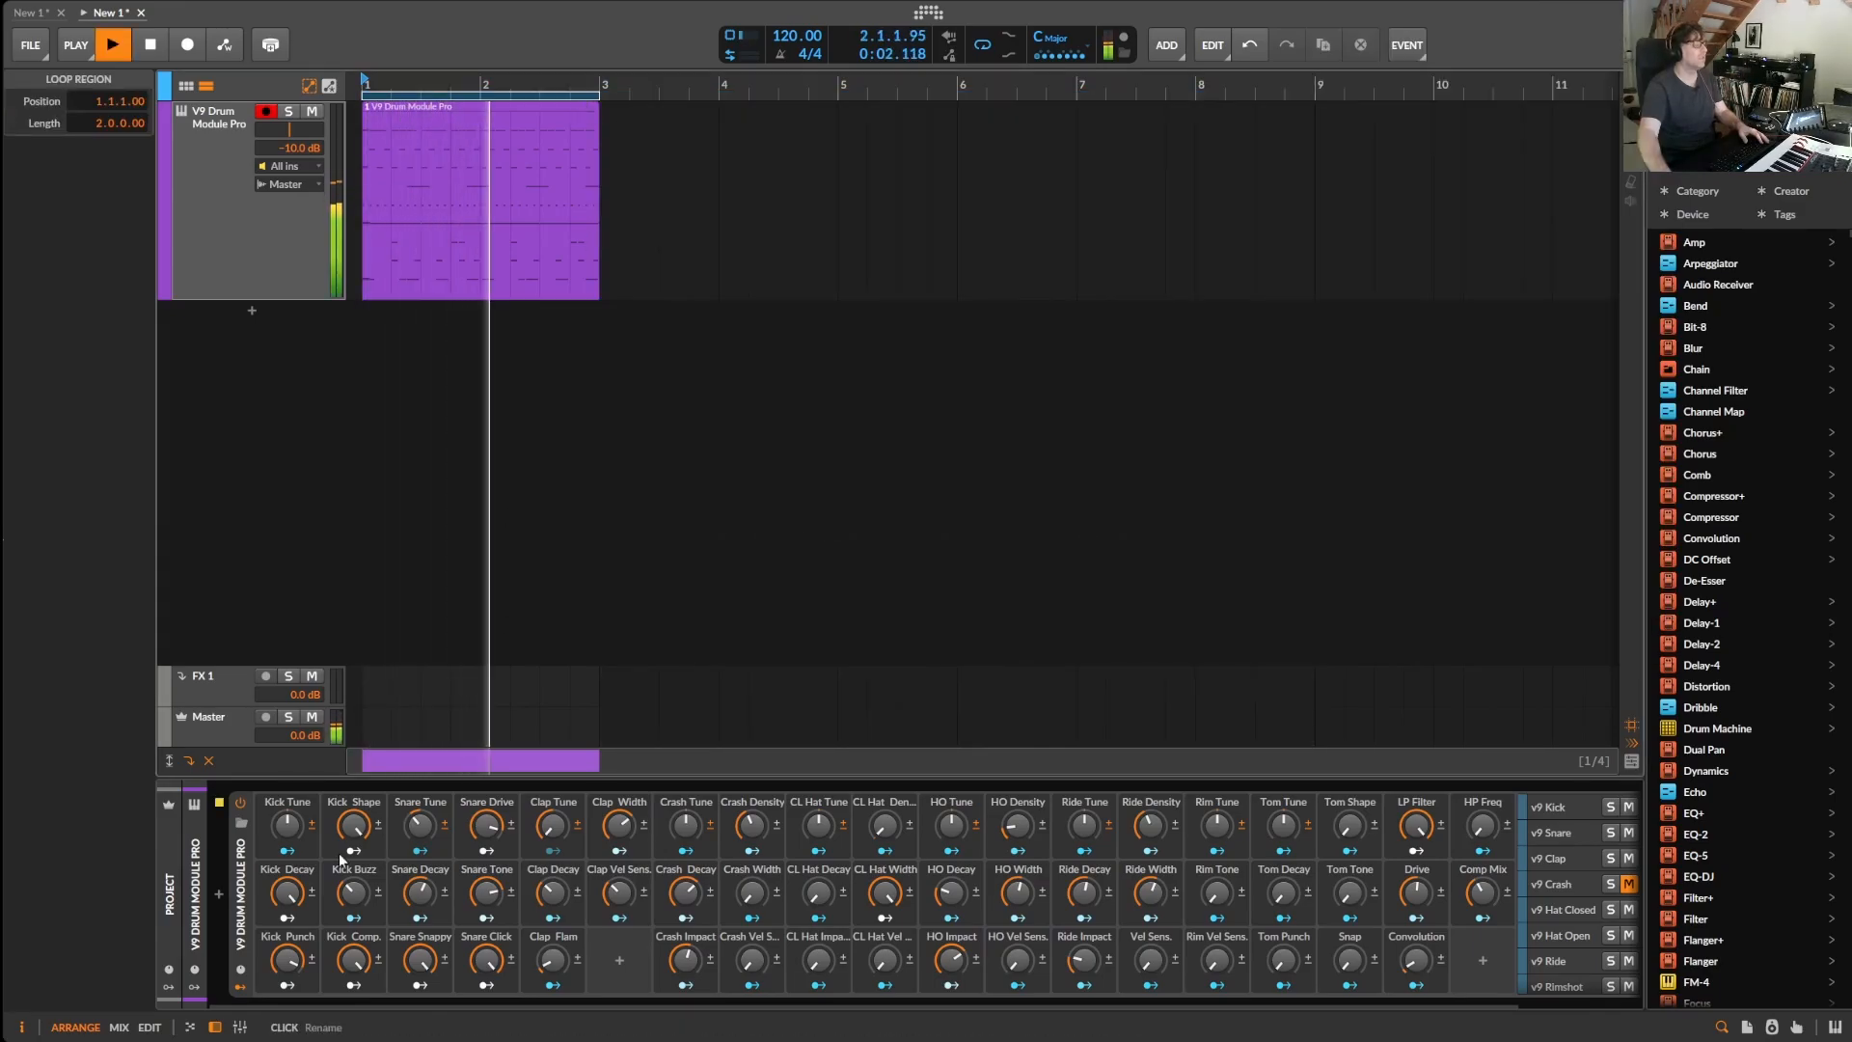
{"action": "left_click_drag", "start_coordinate": [286, 899], "coordinate": [286, 1013]}
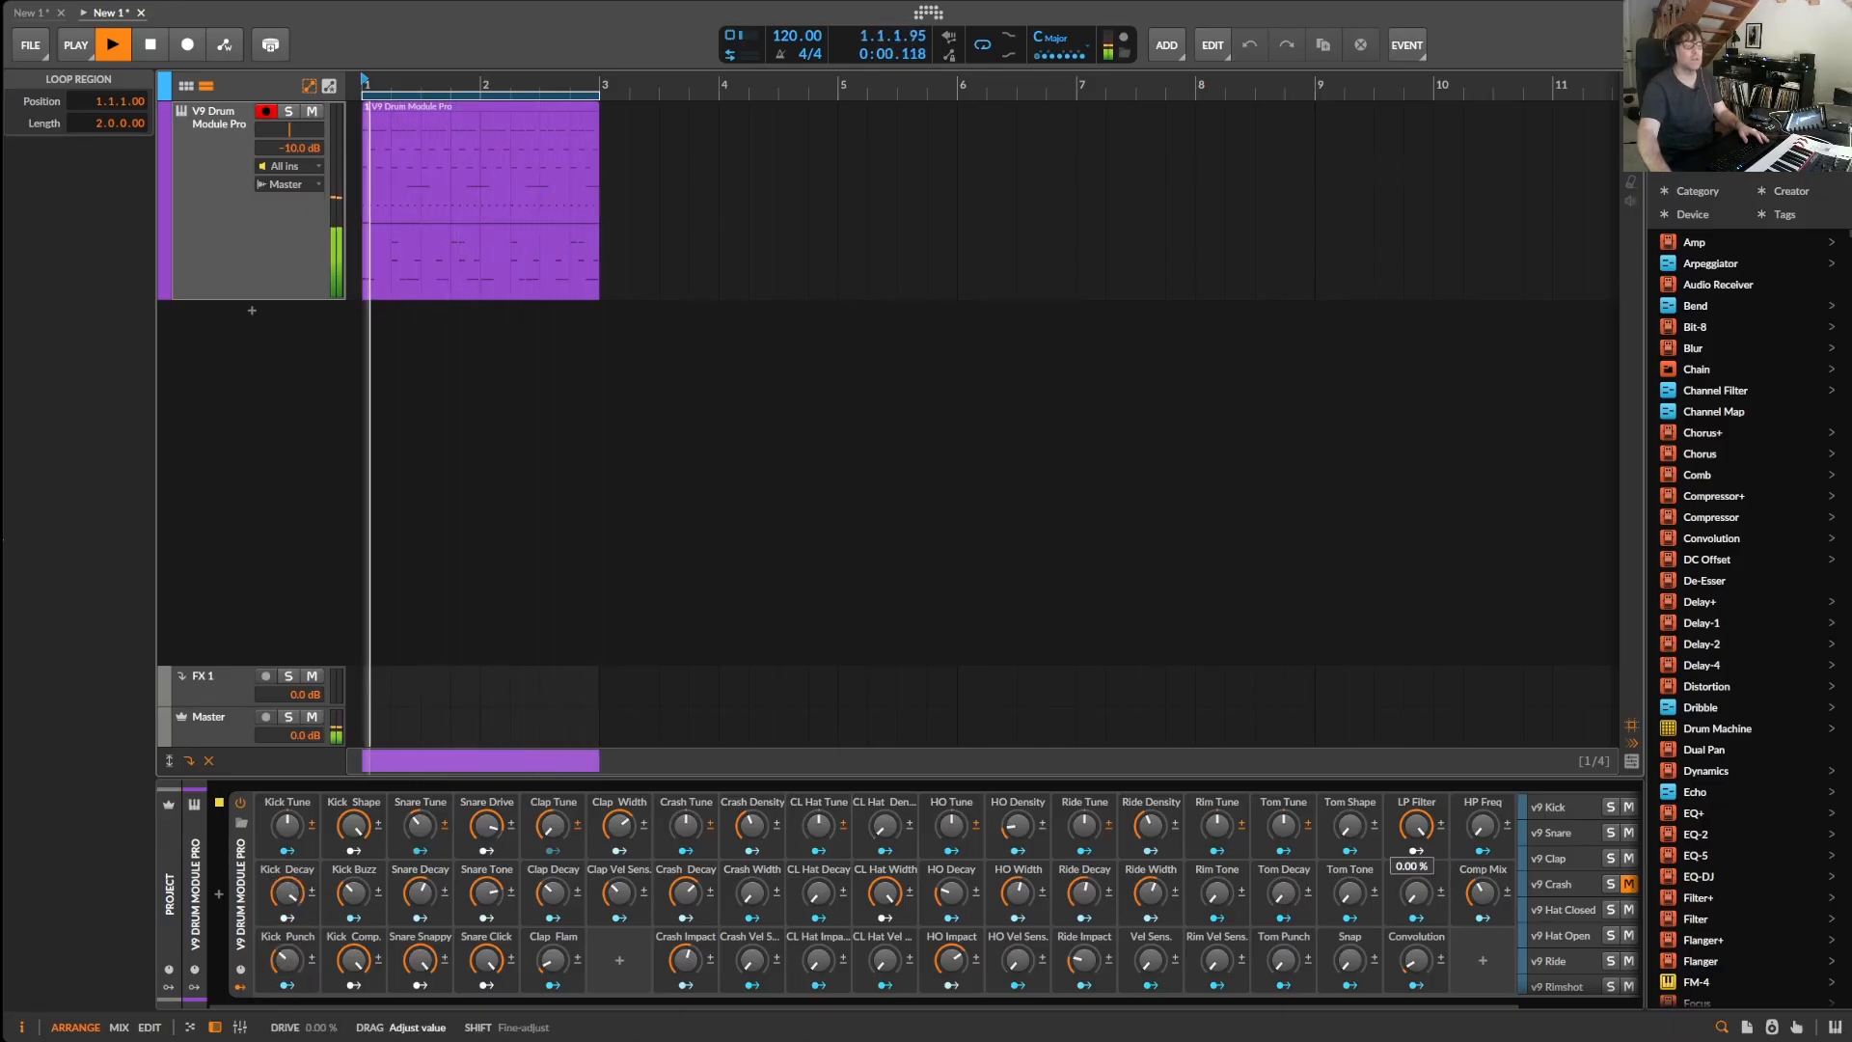
{"action": "key", "text": "space"}
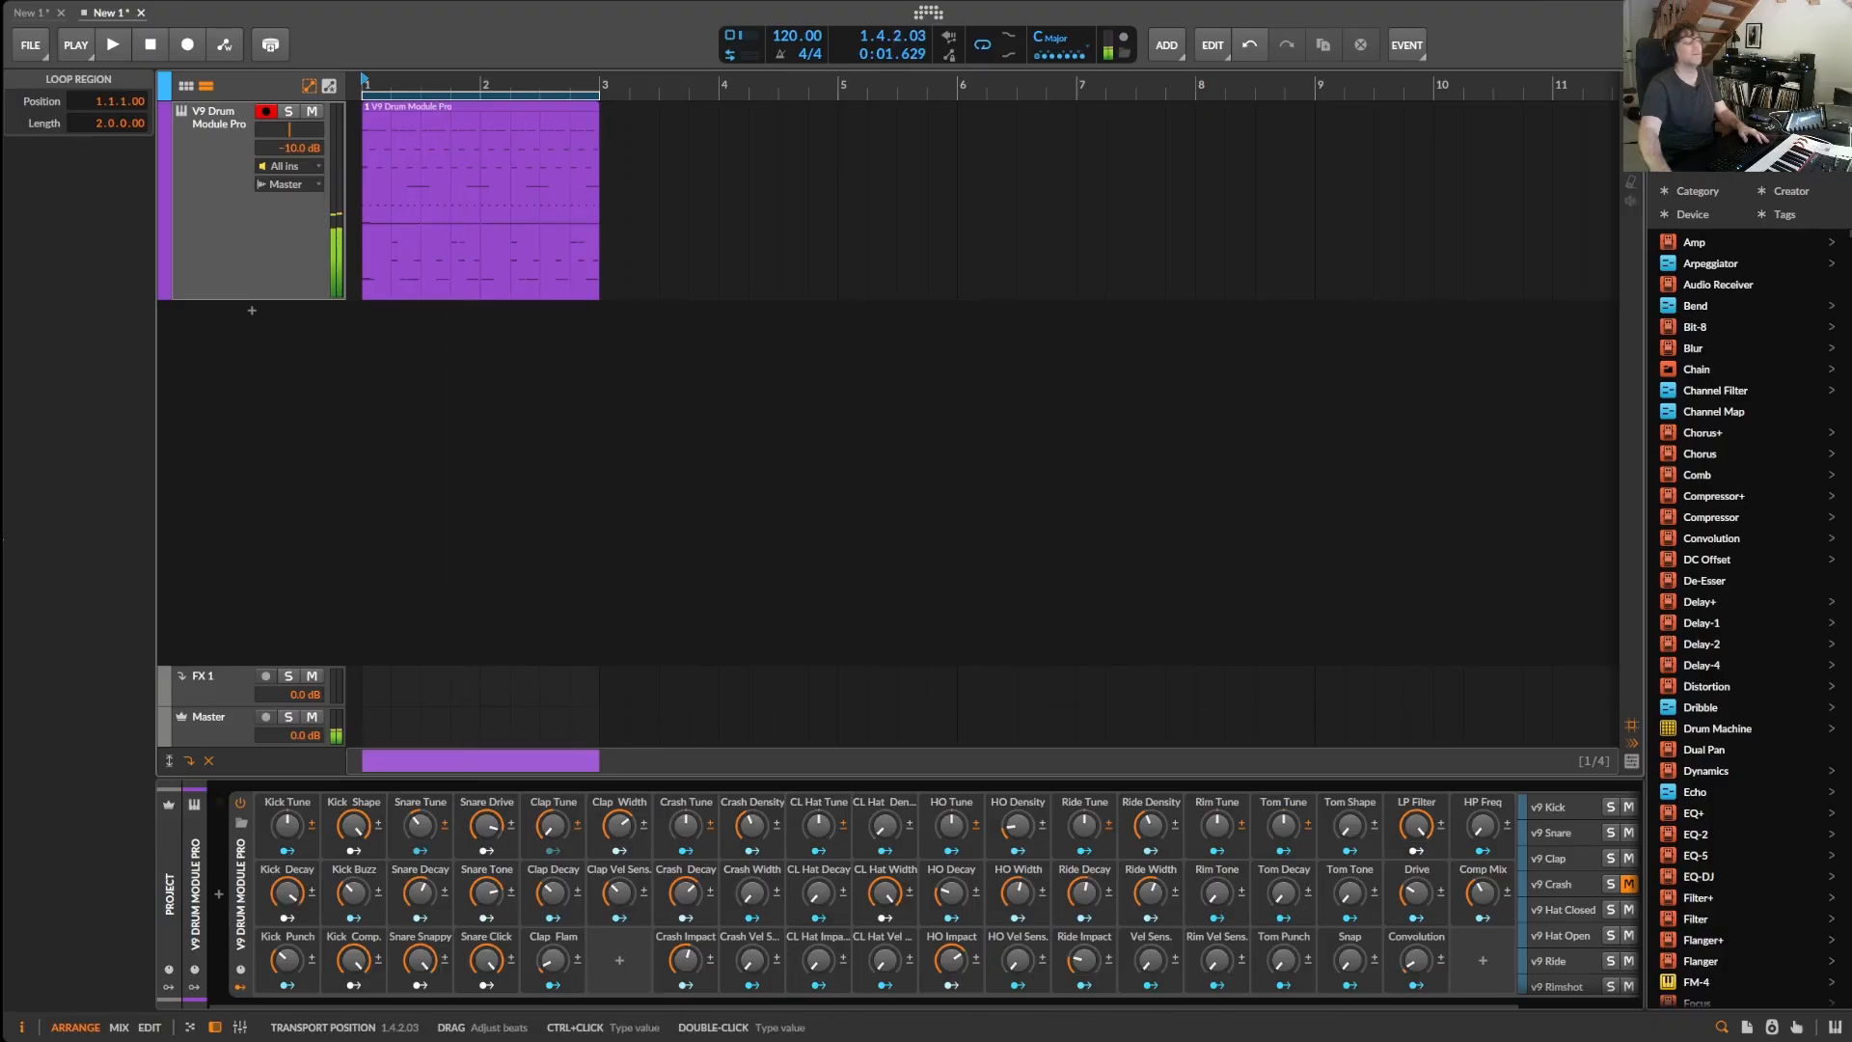
{"action": "key", "text": "space"}
{"action": "left_click", "coordinate": [1666, 12]}
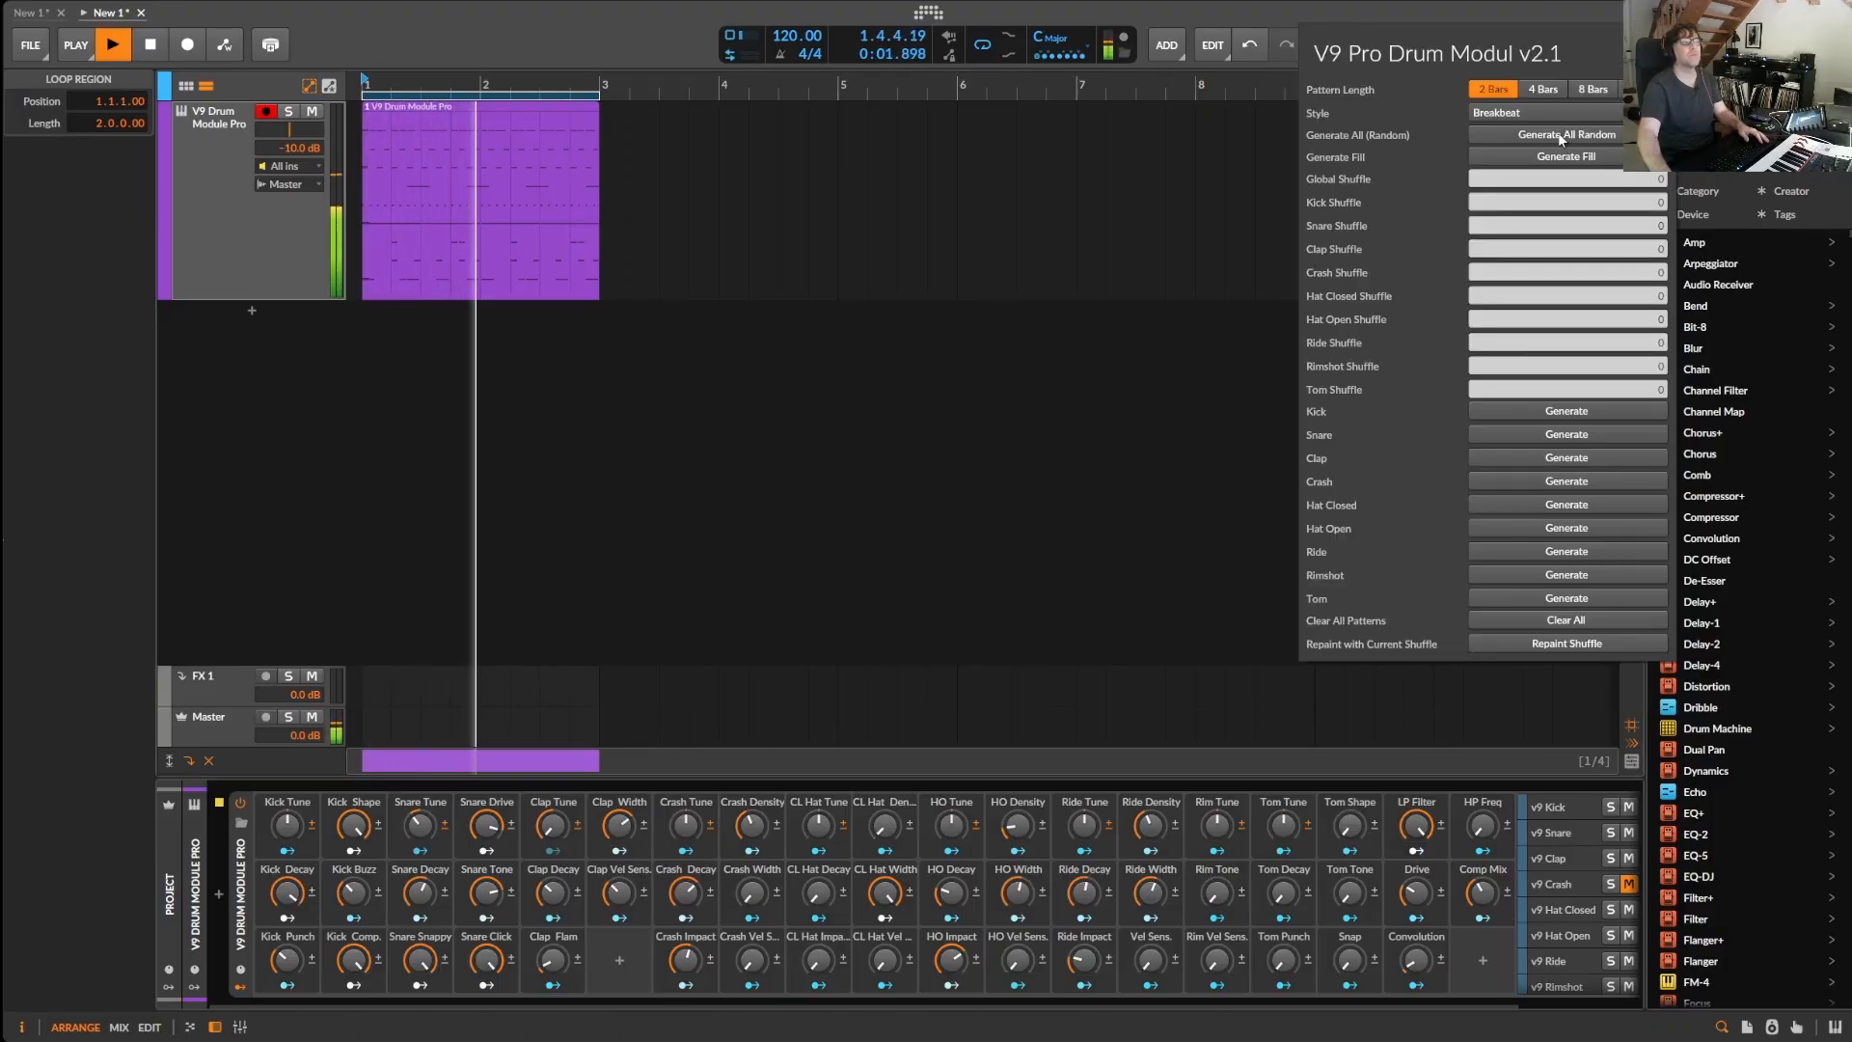
{"action": "key", "text": "space"}
- Set the style to All, generate all random patterns for the selected two-bar clip, and play them back
{"action": "left_click", "coordinate": [1534, 113]}
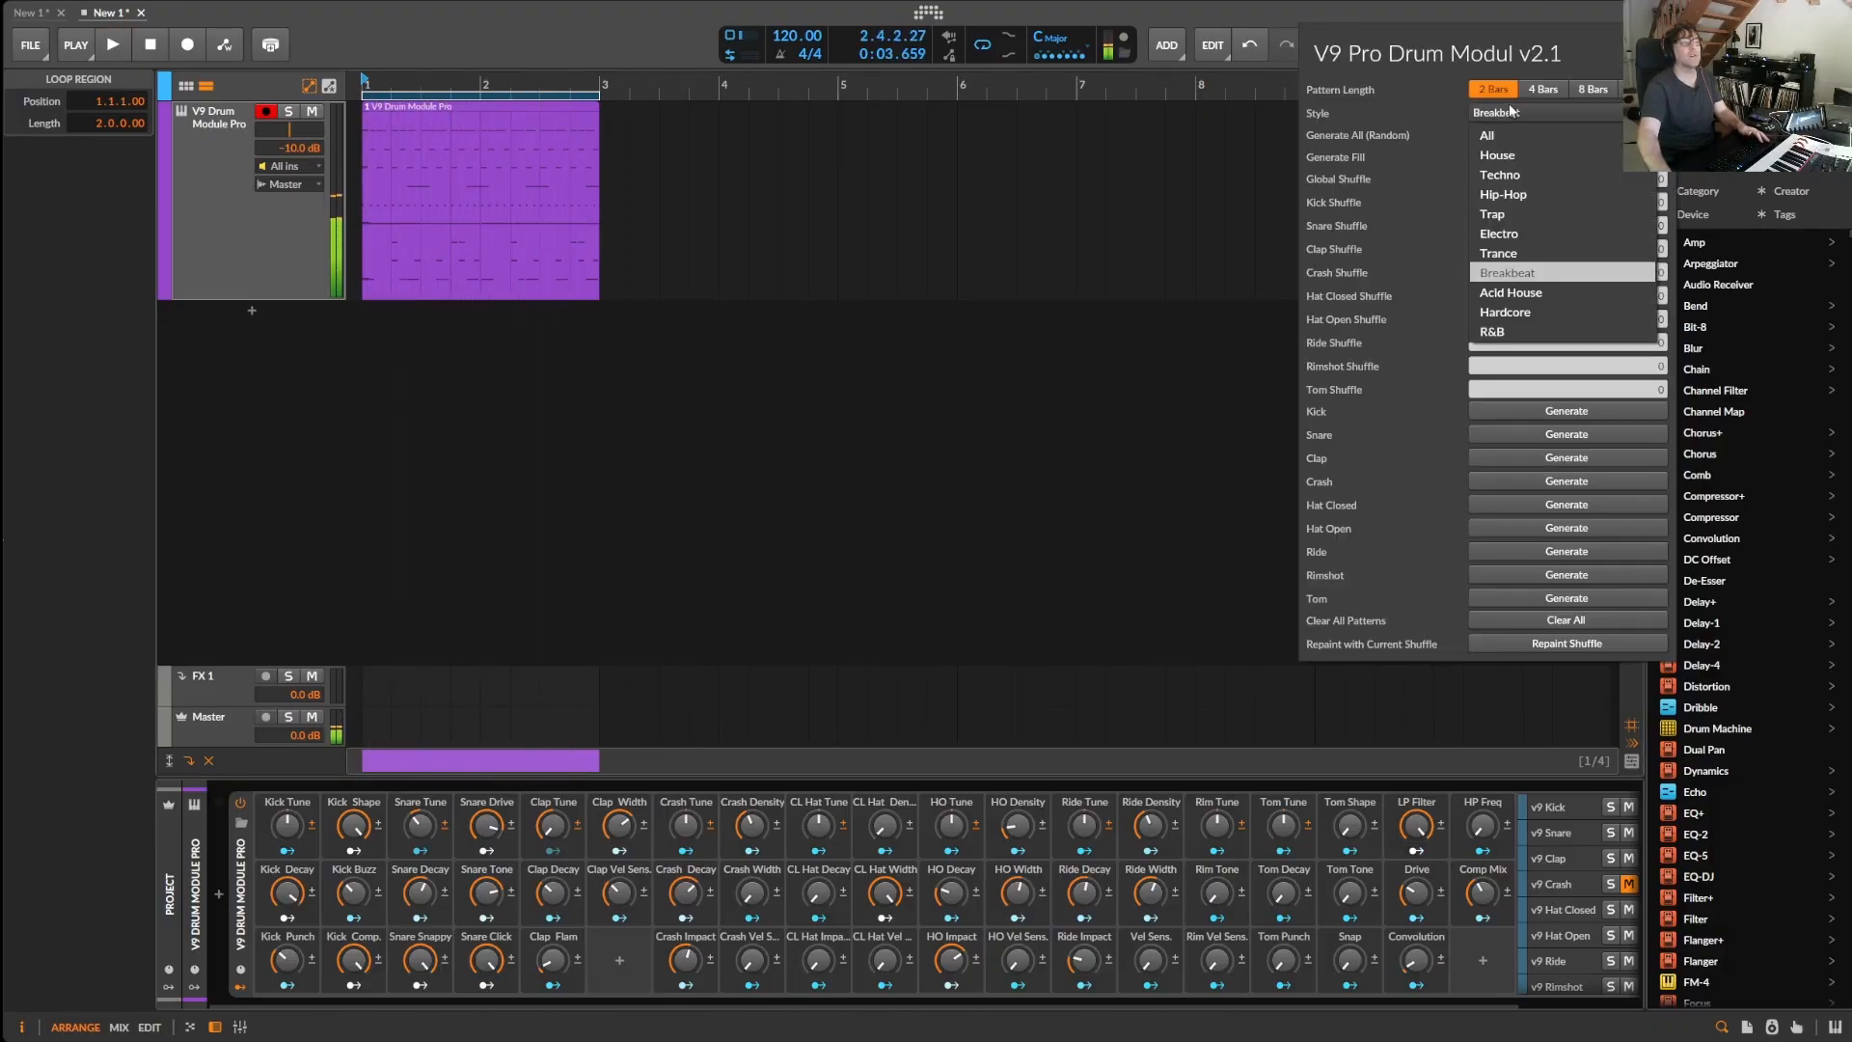
{"action": "left_click", "coordinate": [1501, 134]}
{"action": "left_click", "coordinate": [1581, 136]}
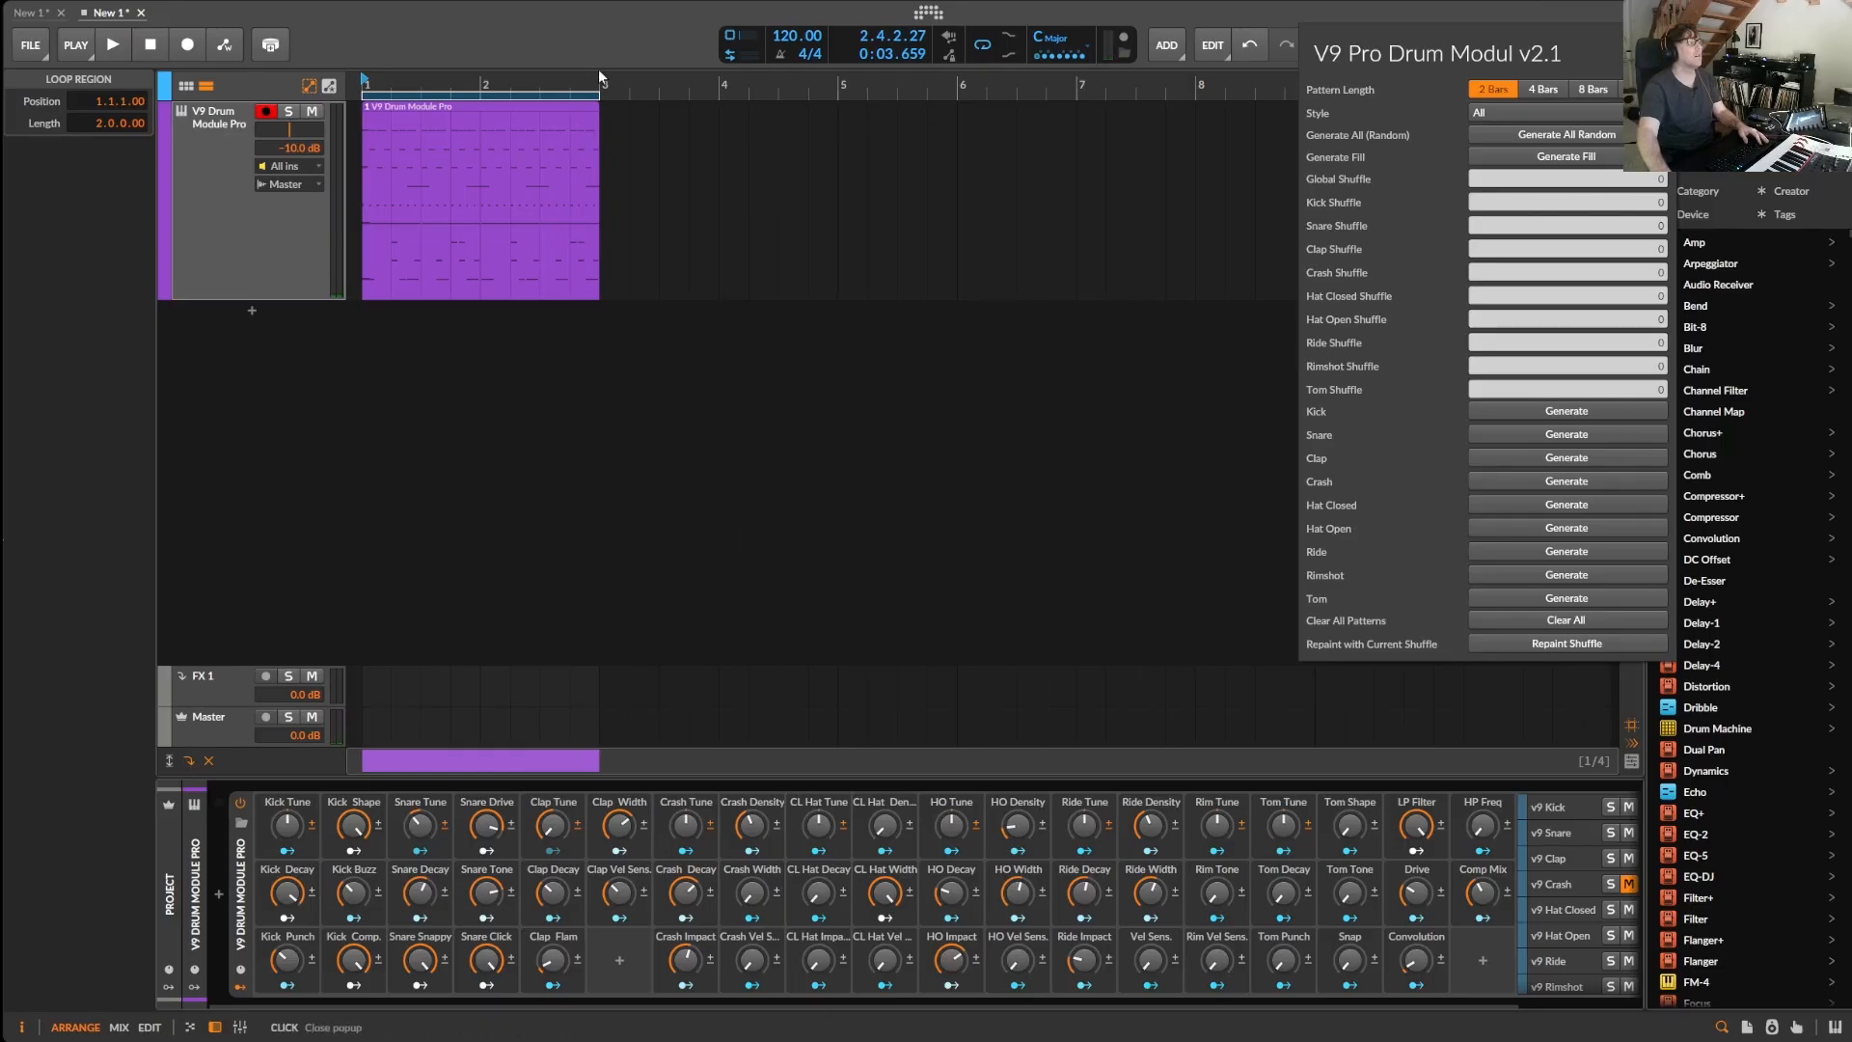
{"action": "left_click", "coordinate": [499, 103]}
{"action": "left_click", "coordinate": [502, 105]}
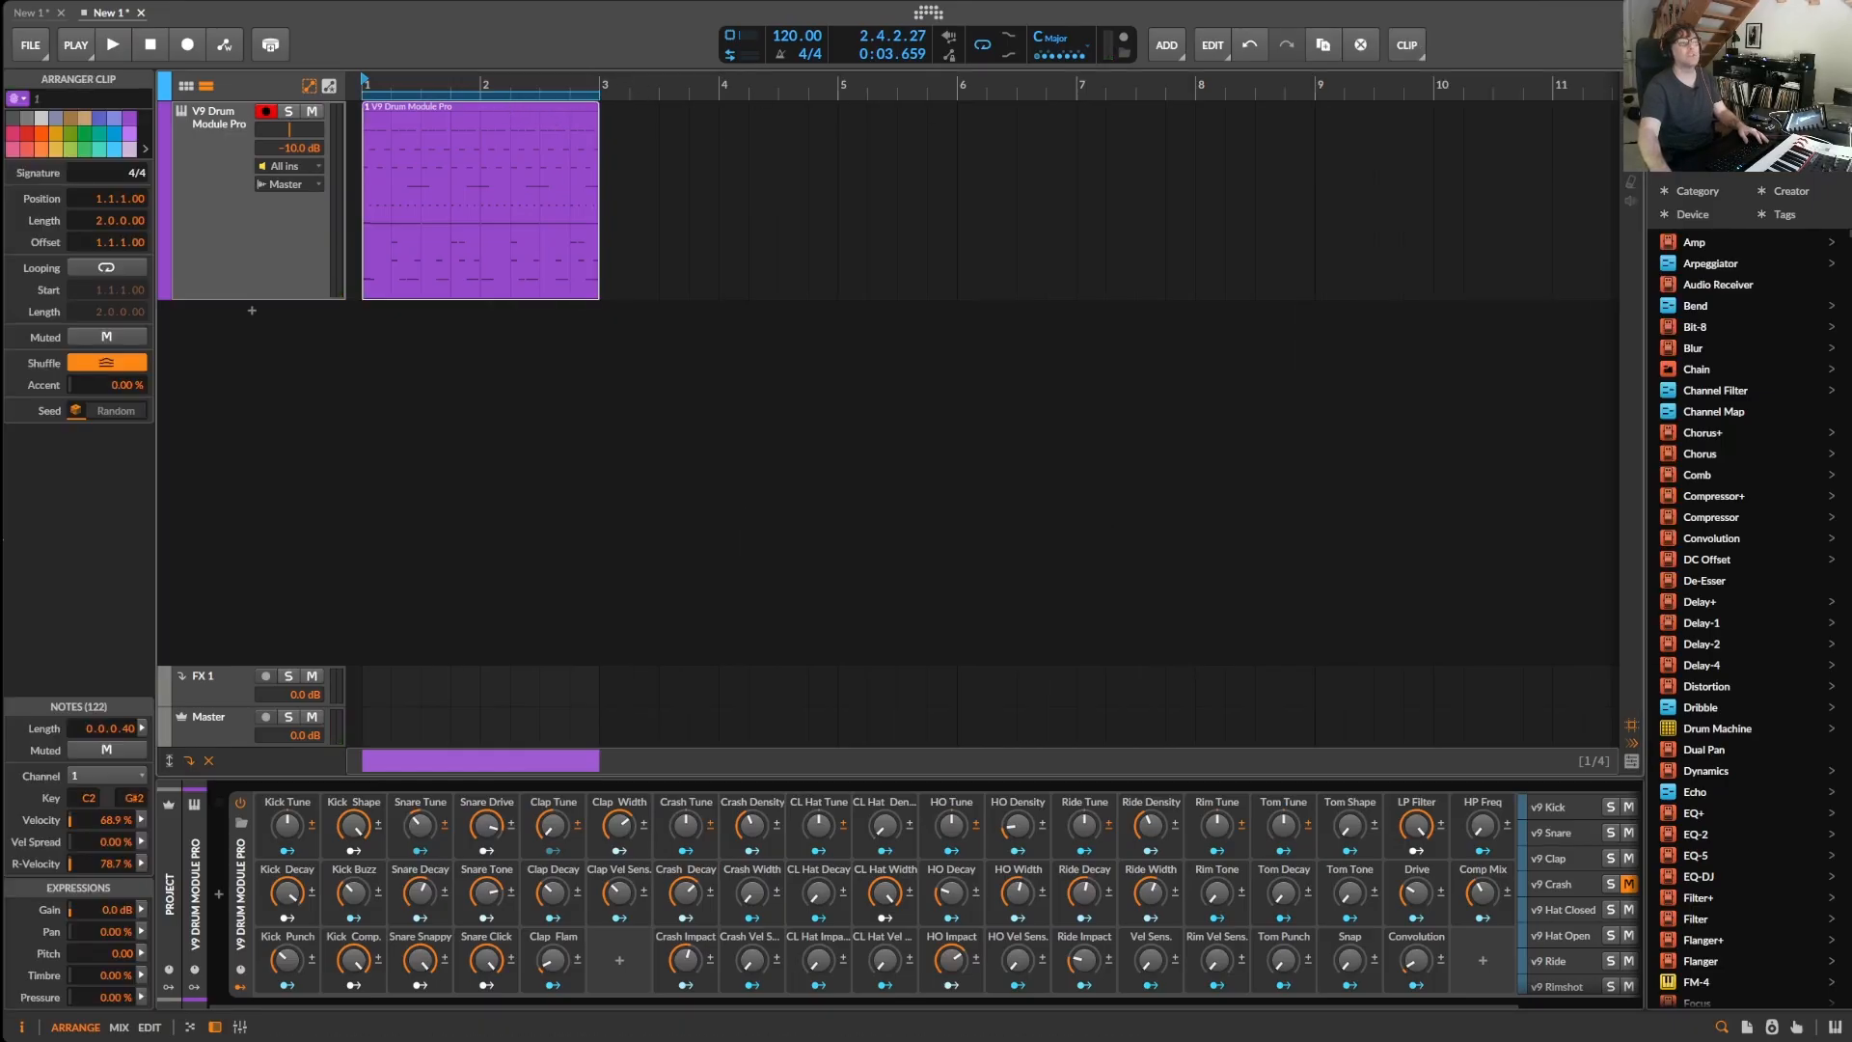
{"action": "left_click", "coordinate": [1666, 13]}
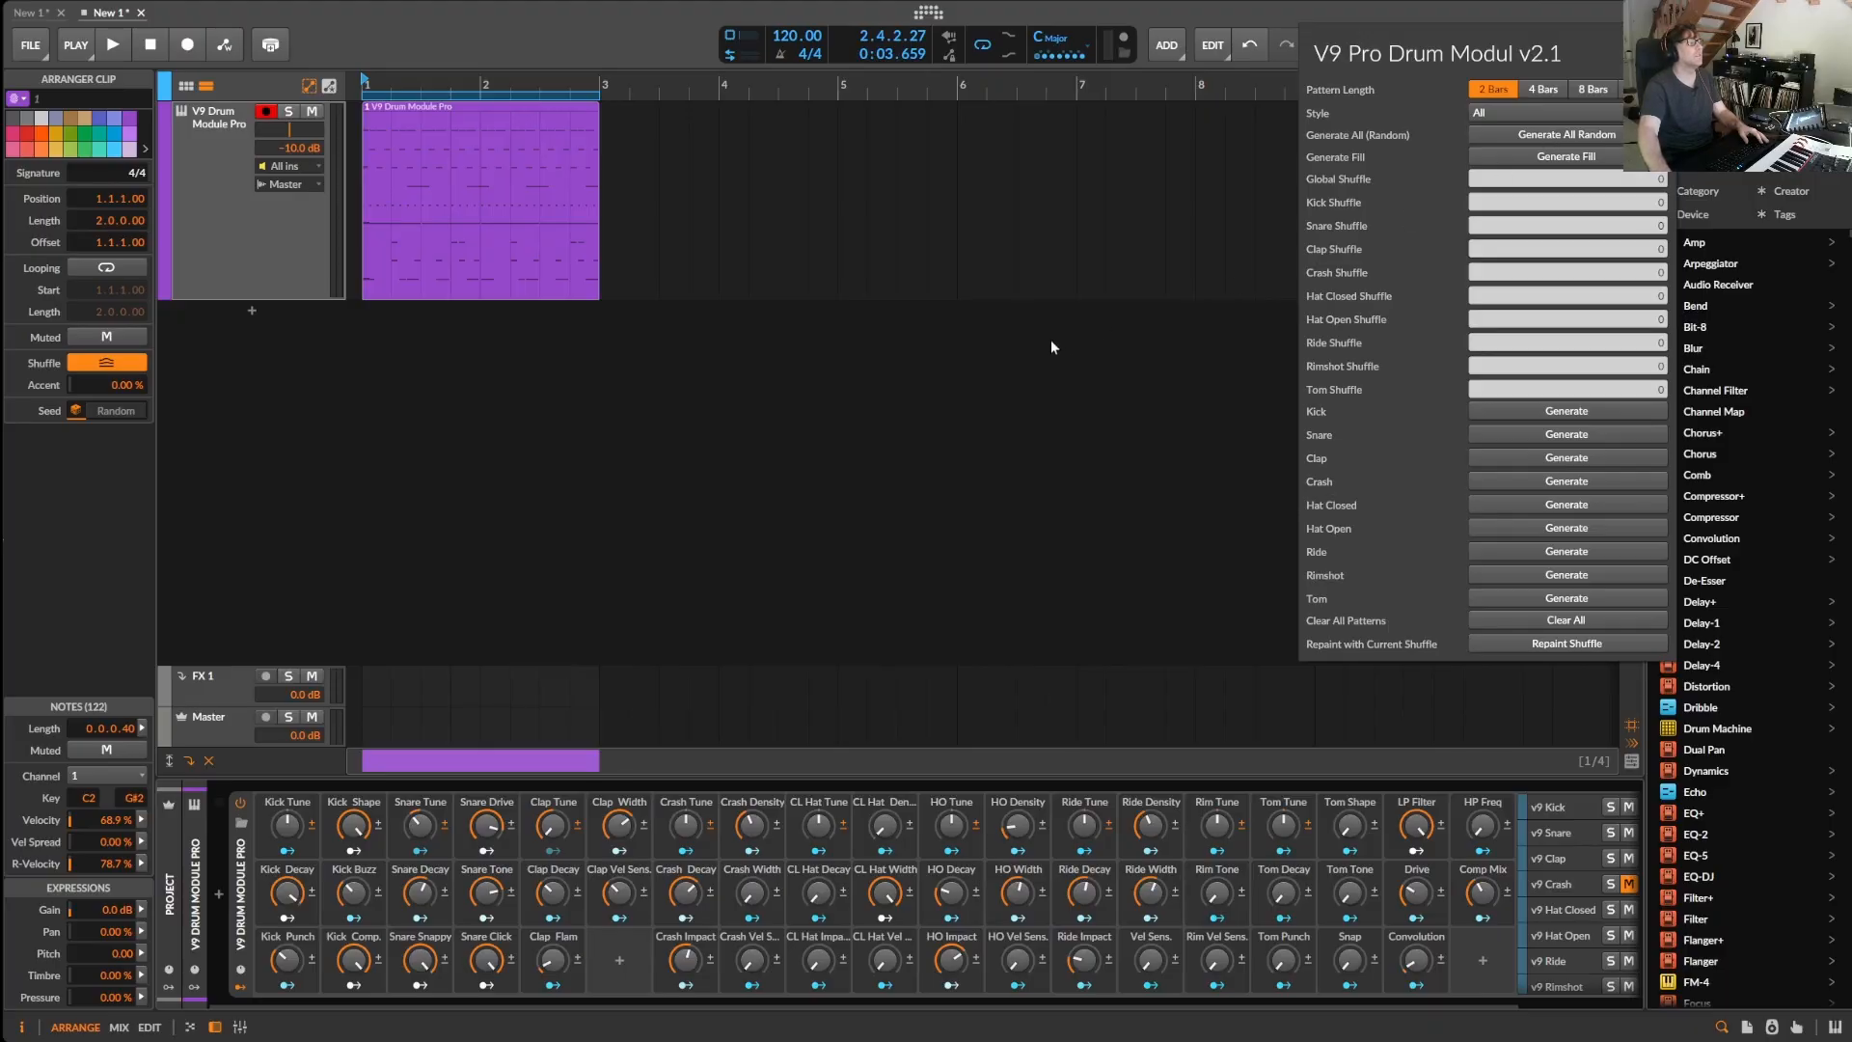
{"action": "key", "text": "space"}
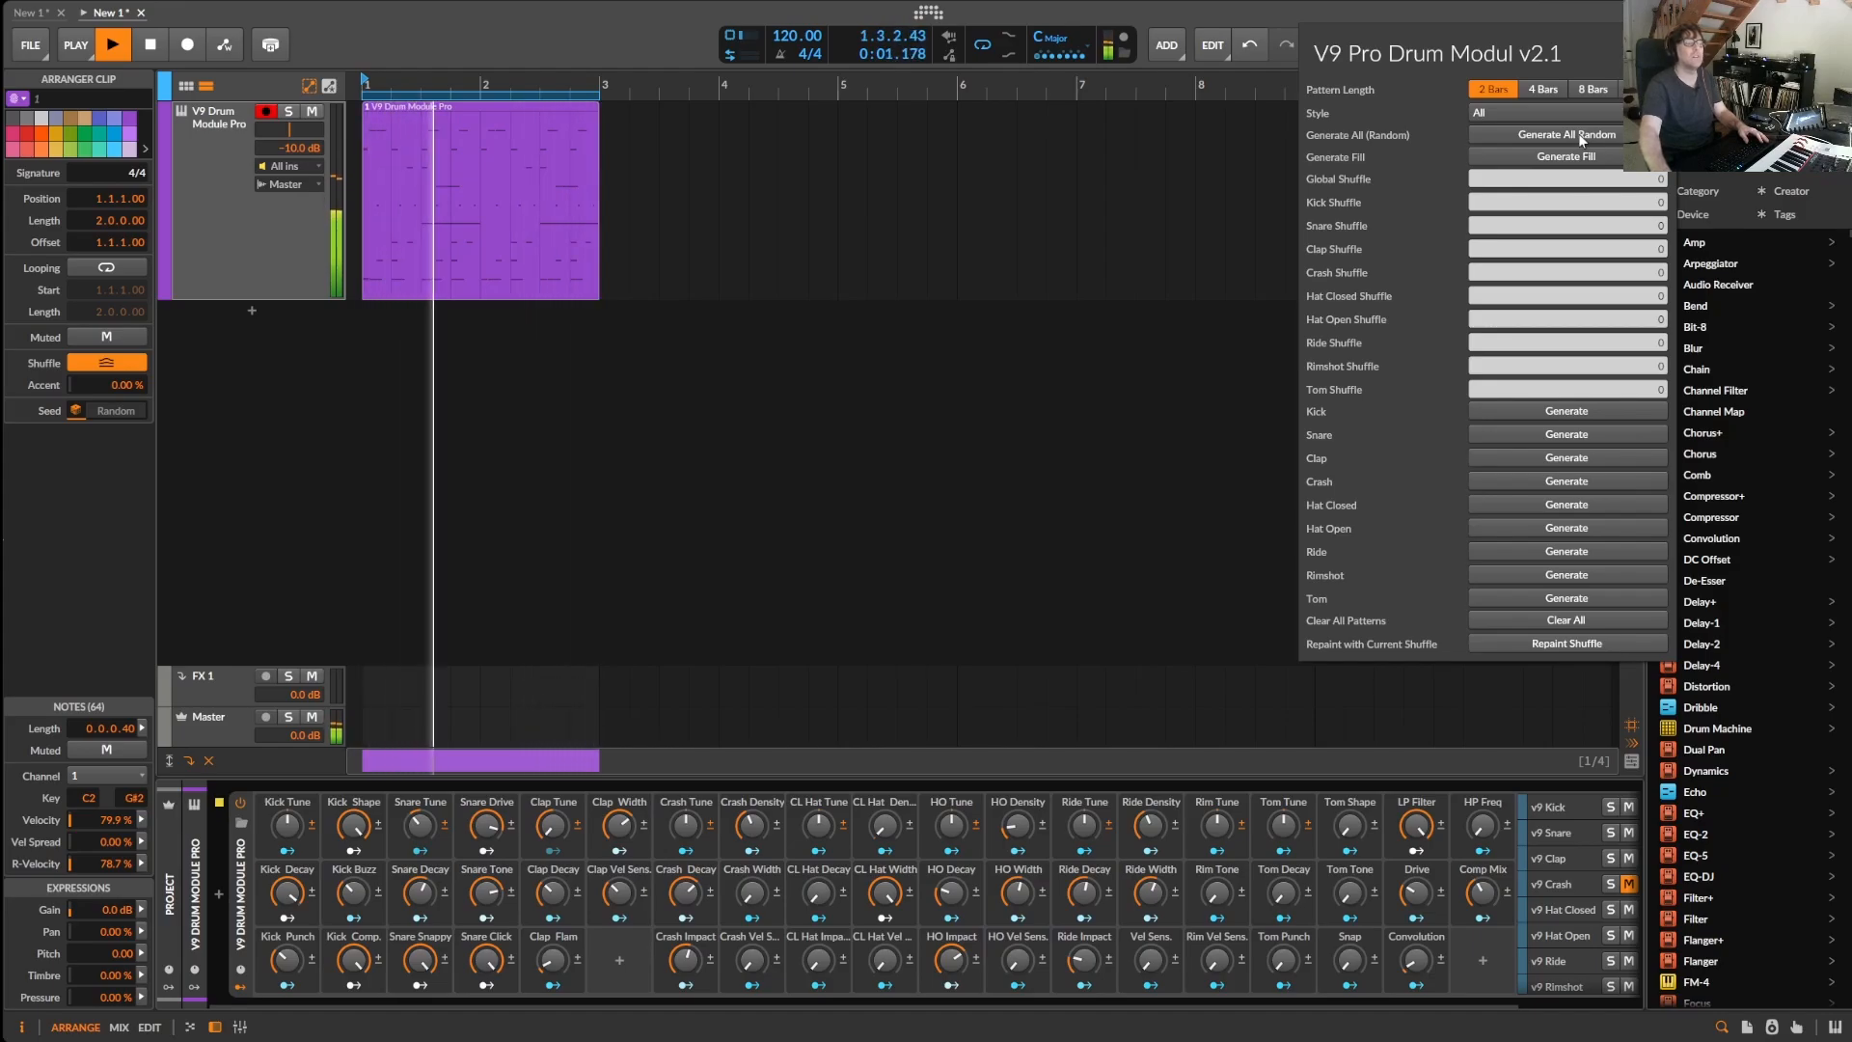
{"action": "key", "text": "space"}
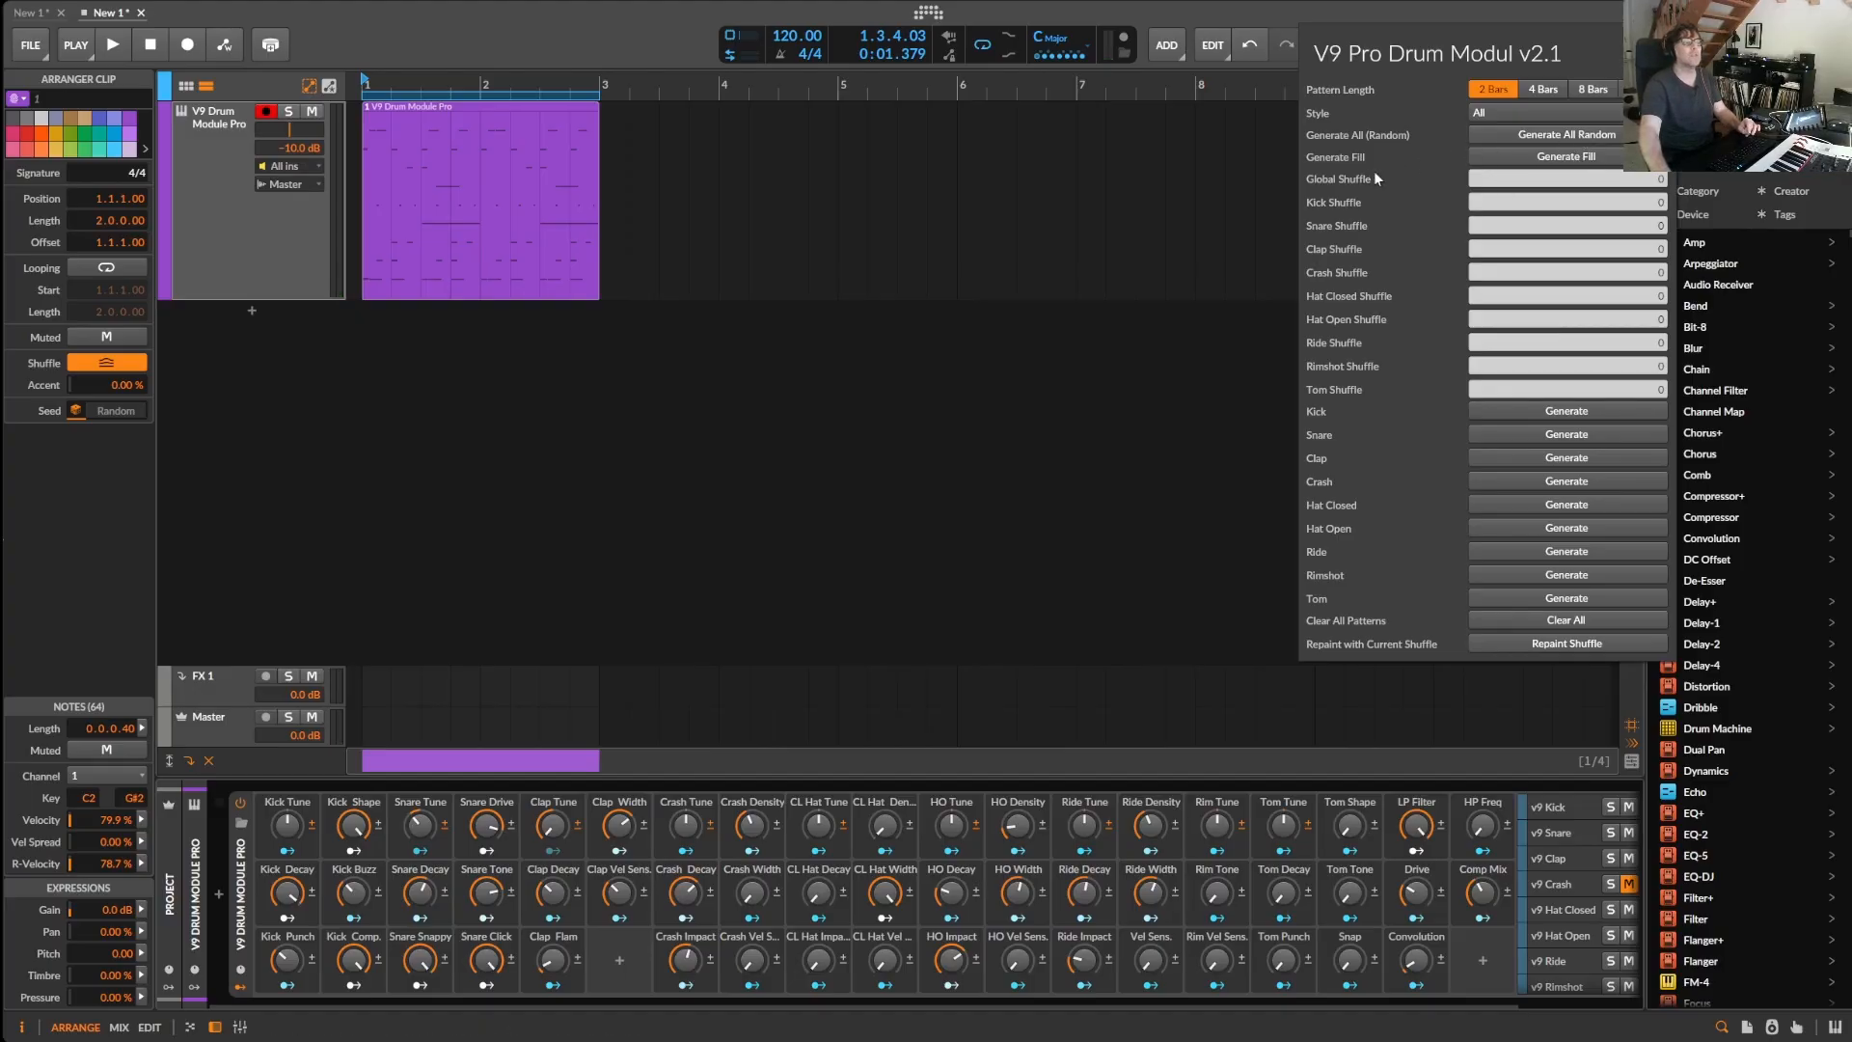
- Generate several alternative fills at the end of the two-bar clip during playback, and stop playback
{"action": "left_click", "coordinate": [1580, 161]}
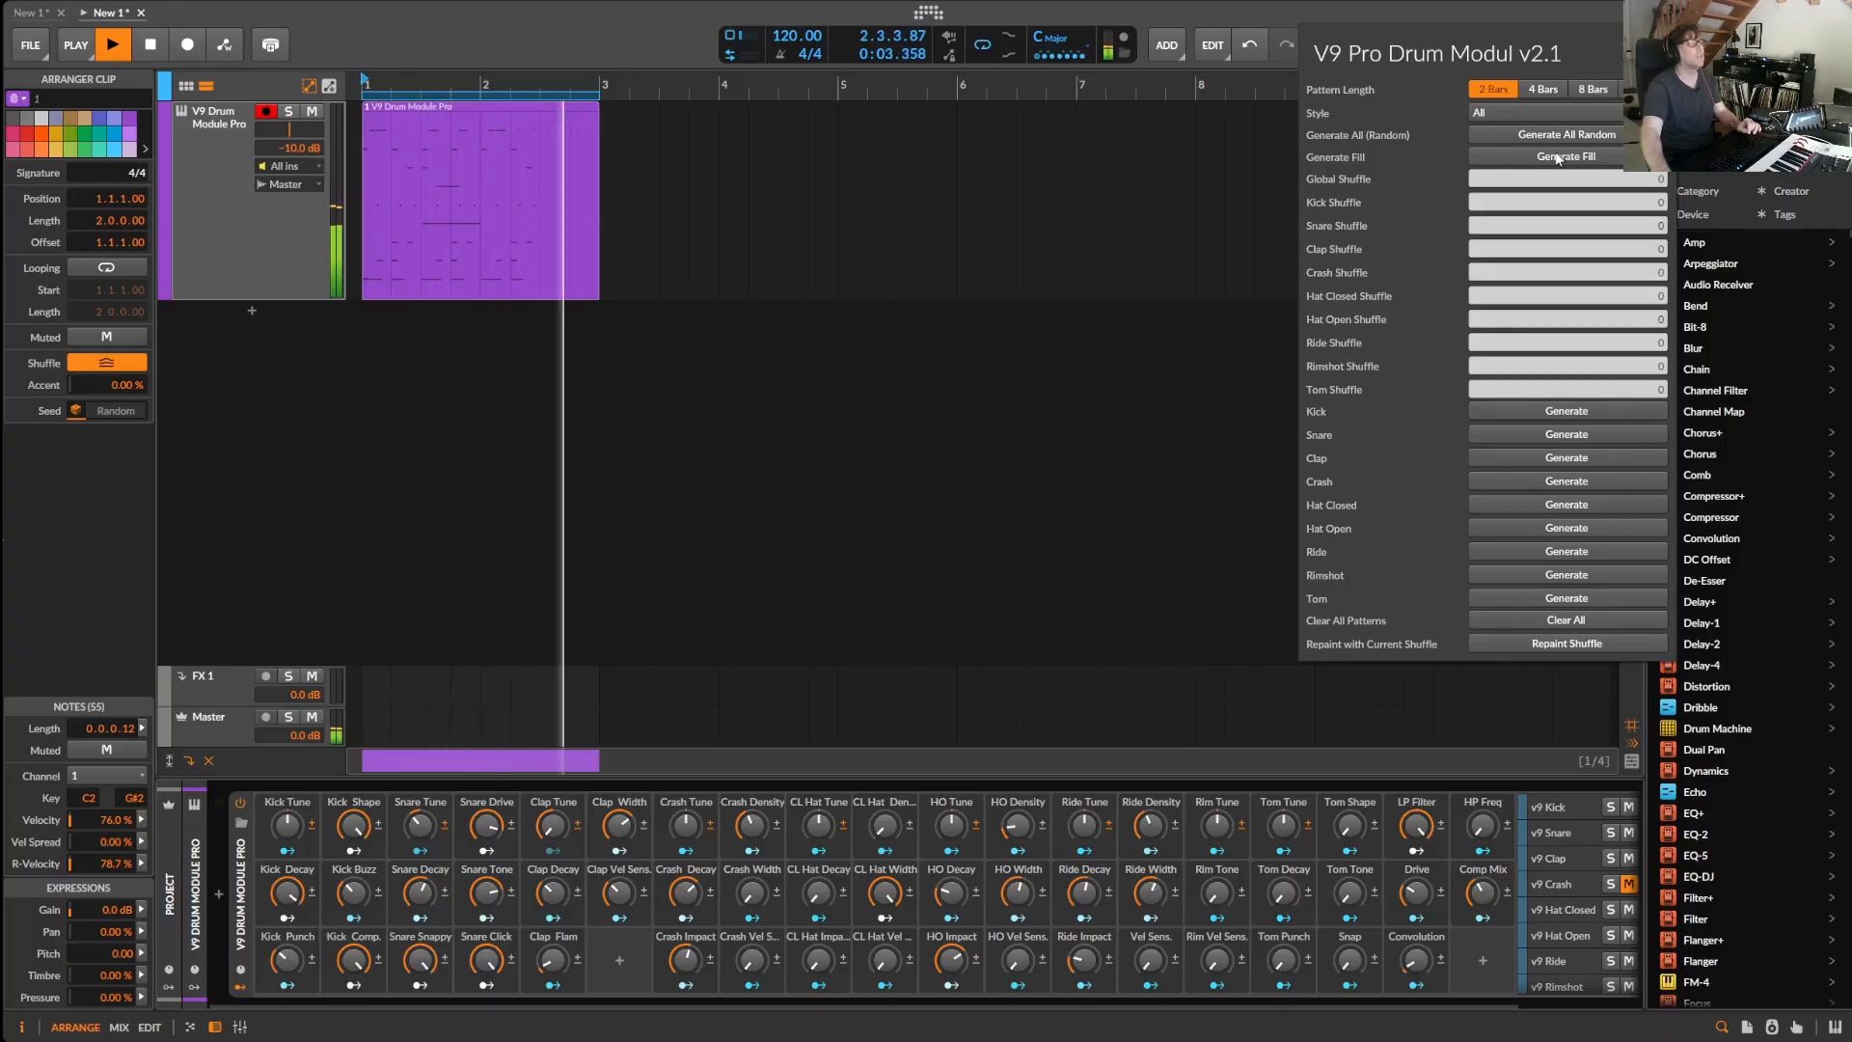
{"action": "left_click", "coordinate": [1563, 159]}
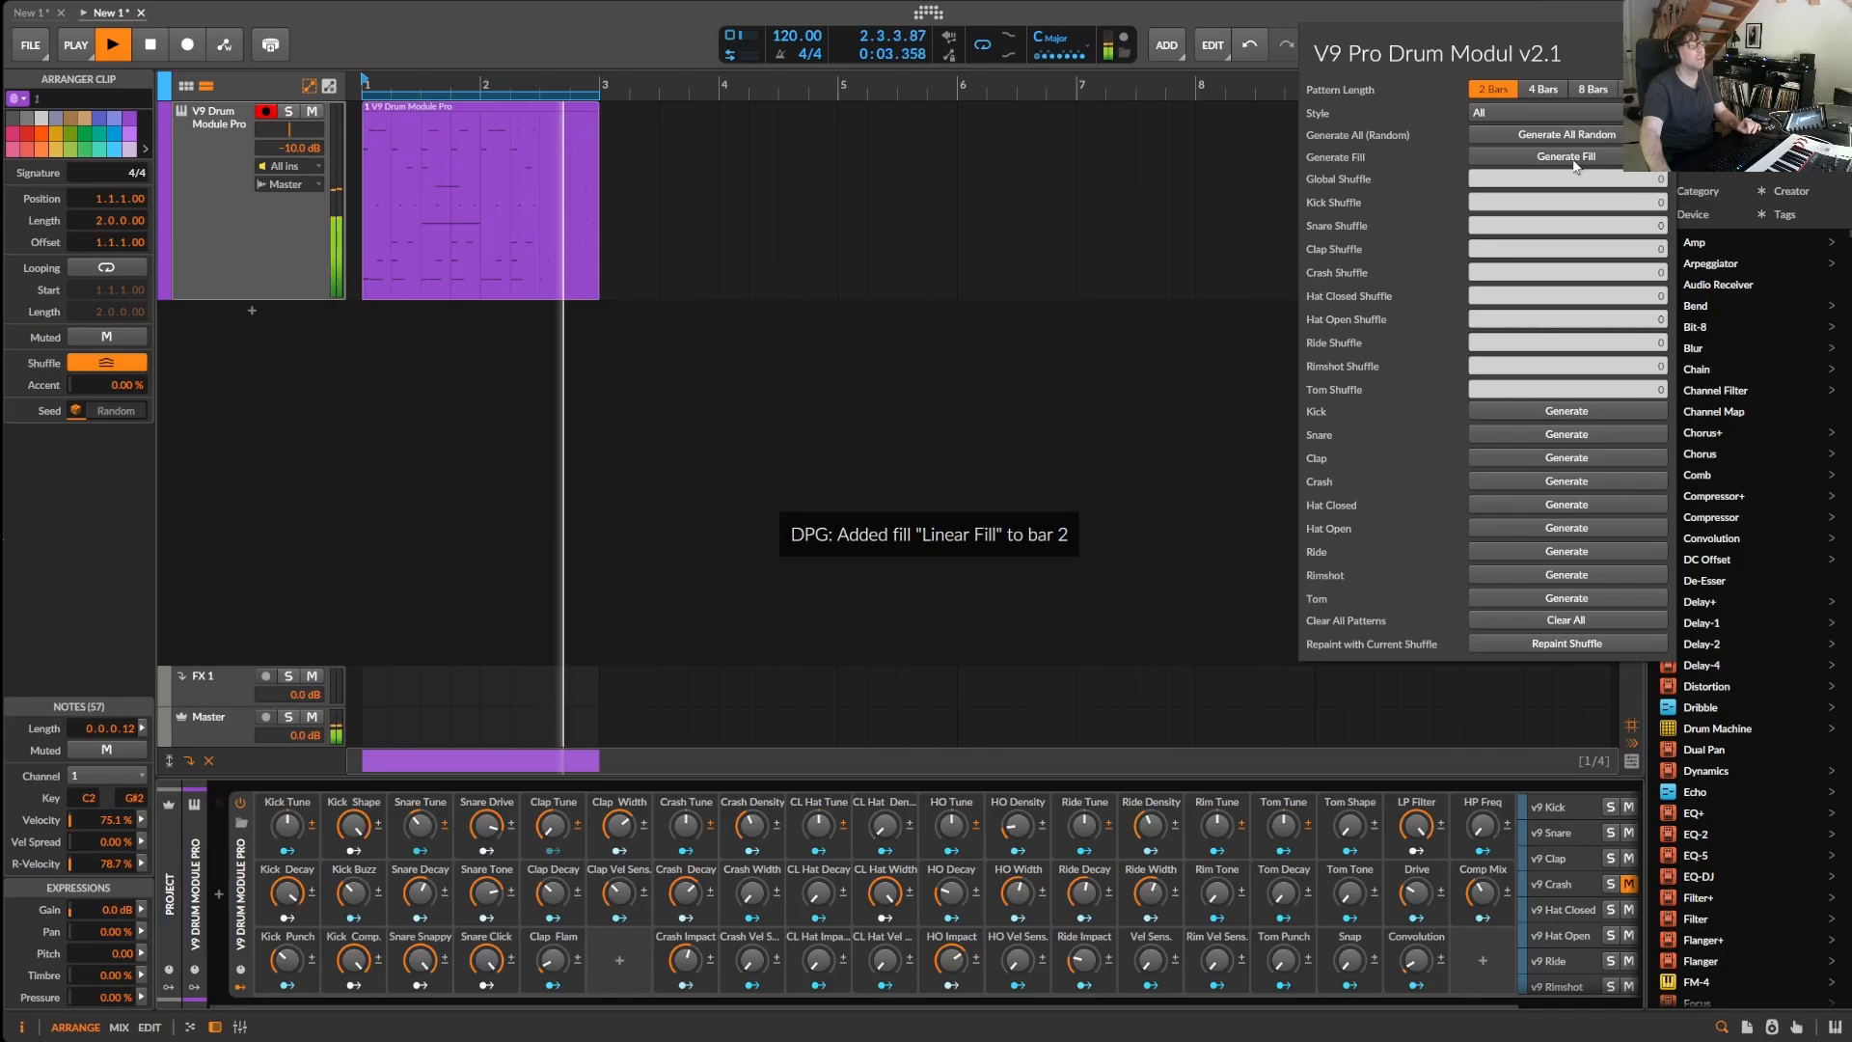
{"action": "left_click", "coordinate": [1572, 161]}
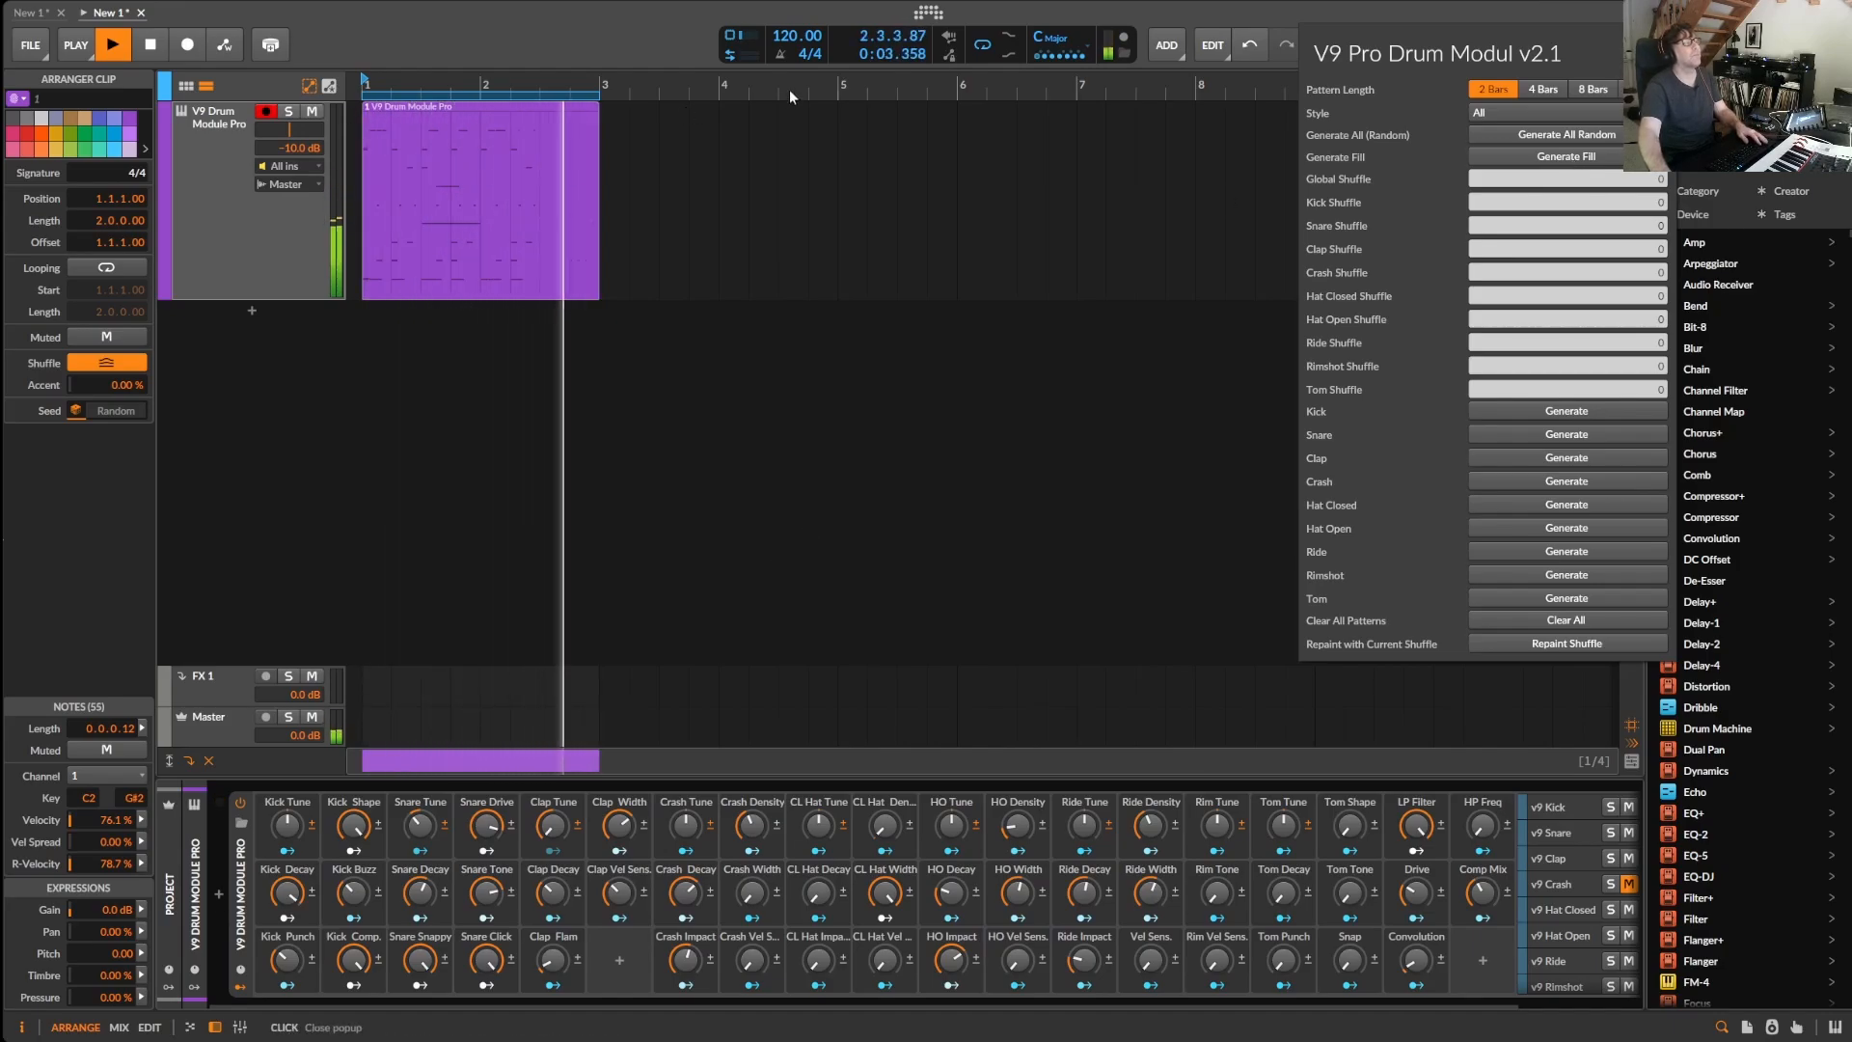
{"action": "key", "text": "space"}
- Set the arranger loop to one bar starting at 2.1.1.00 and play it
{"action": "left_click", "coordinate": [373, 96]}
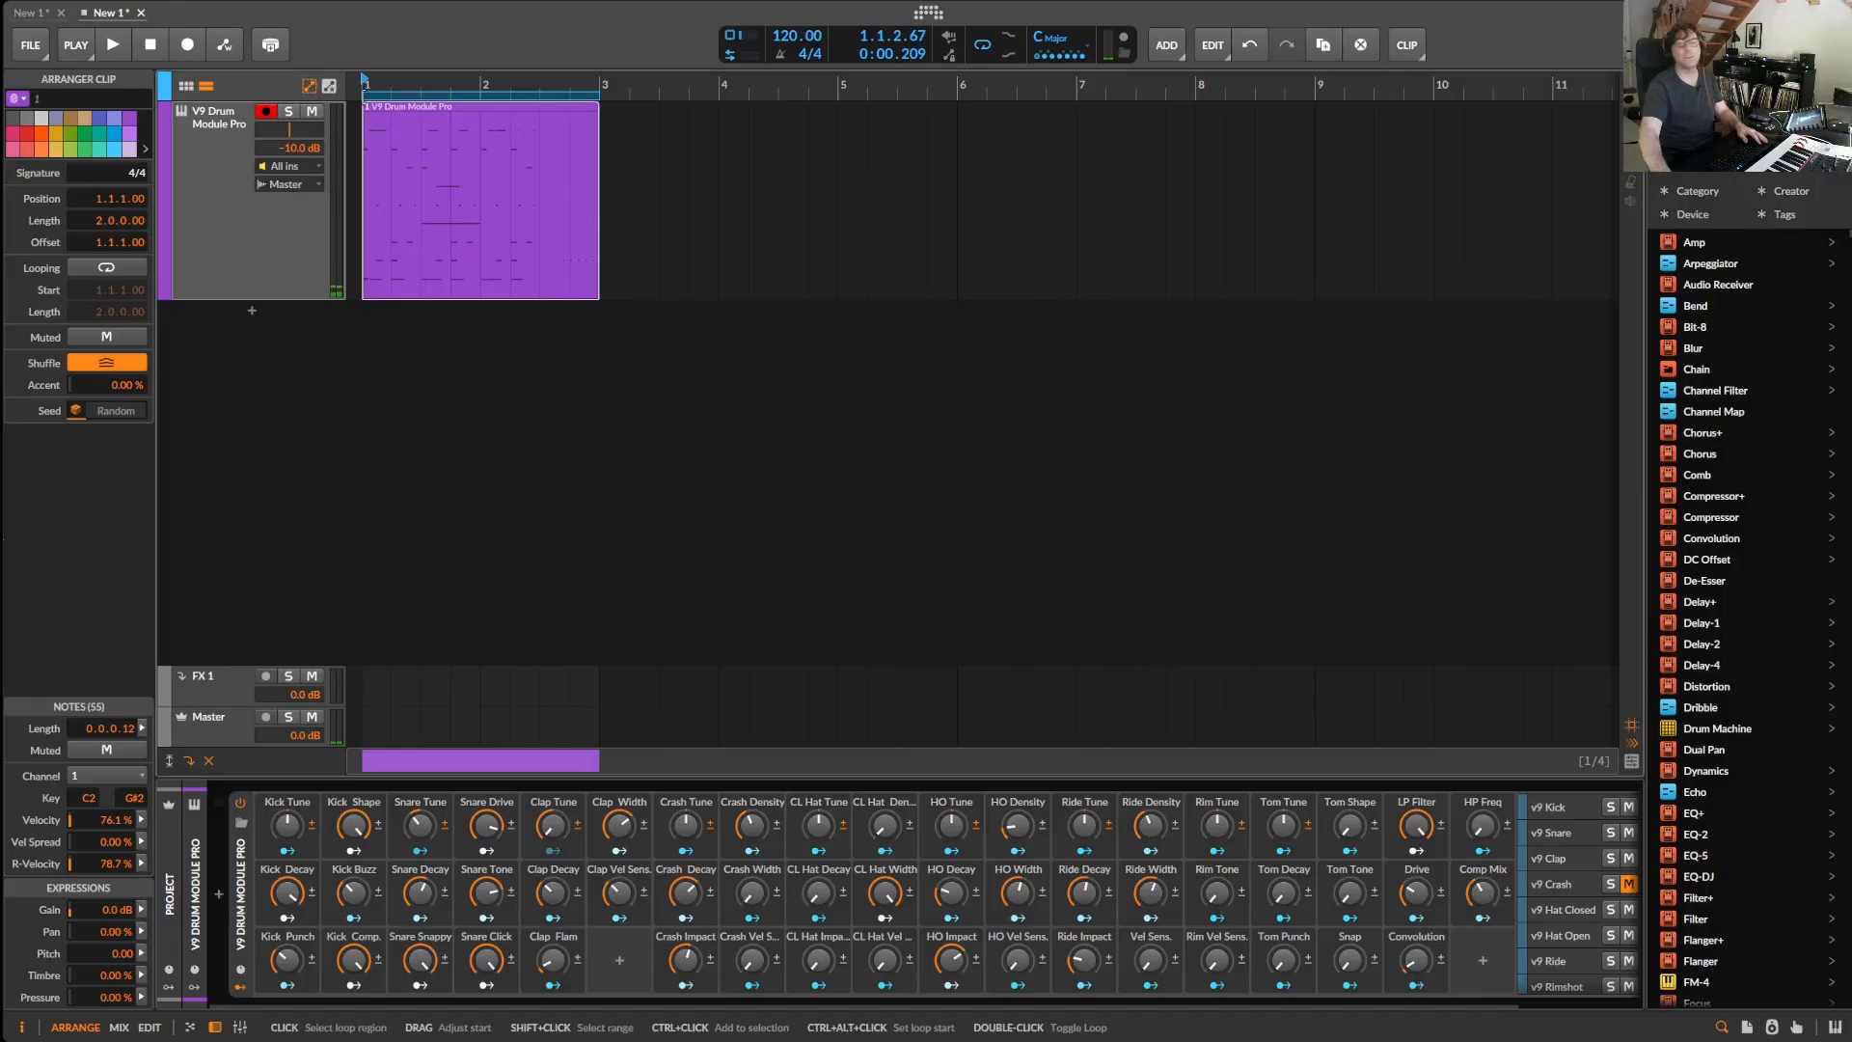
{"action": "left_click_drag", "start_coordinate": [366, 94], "coordinate": [485, 96]}
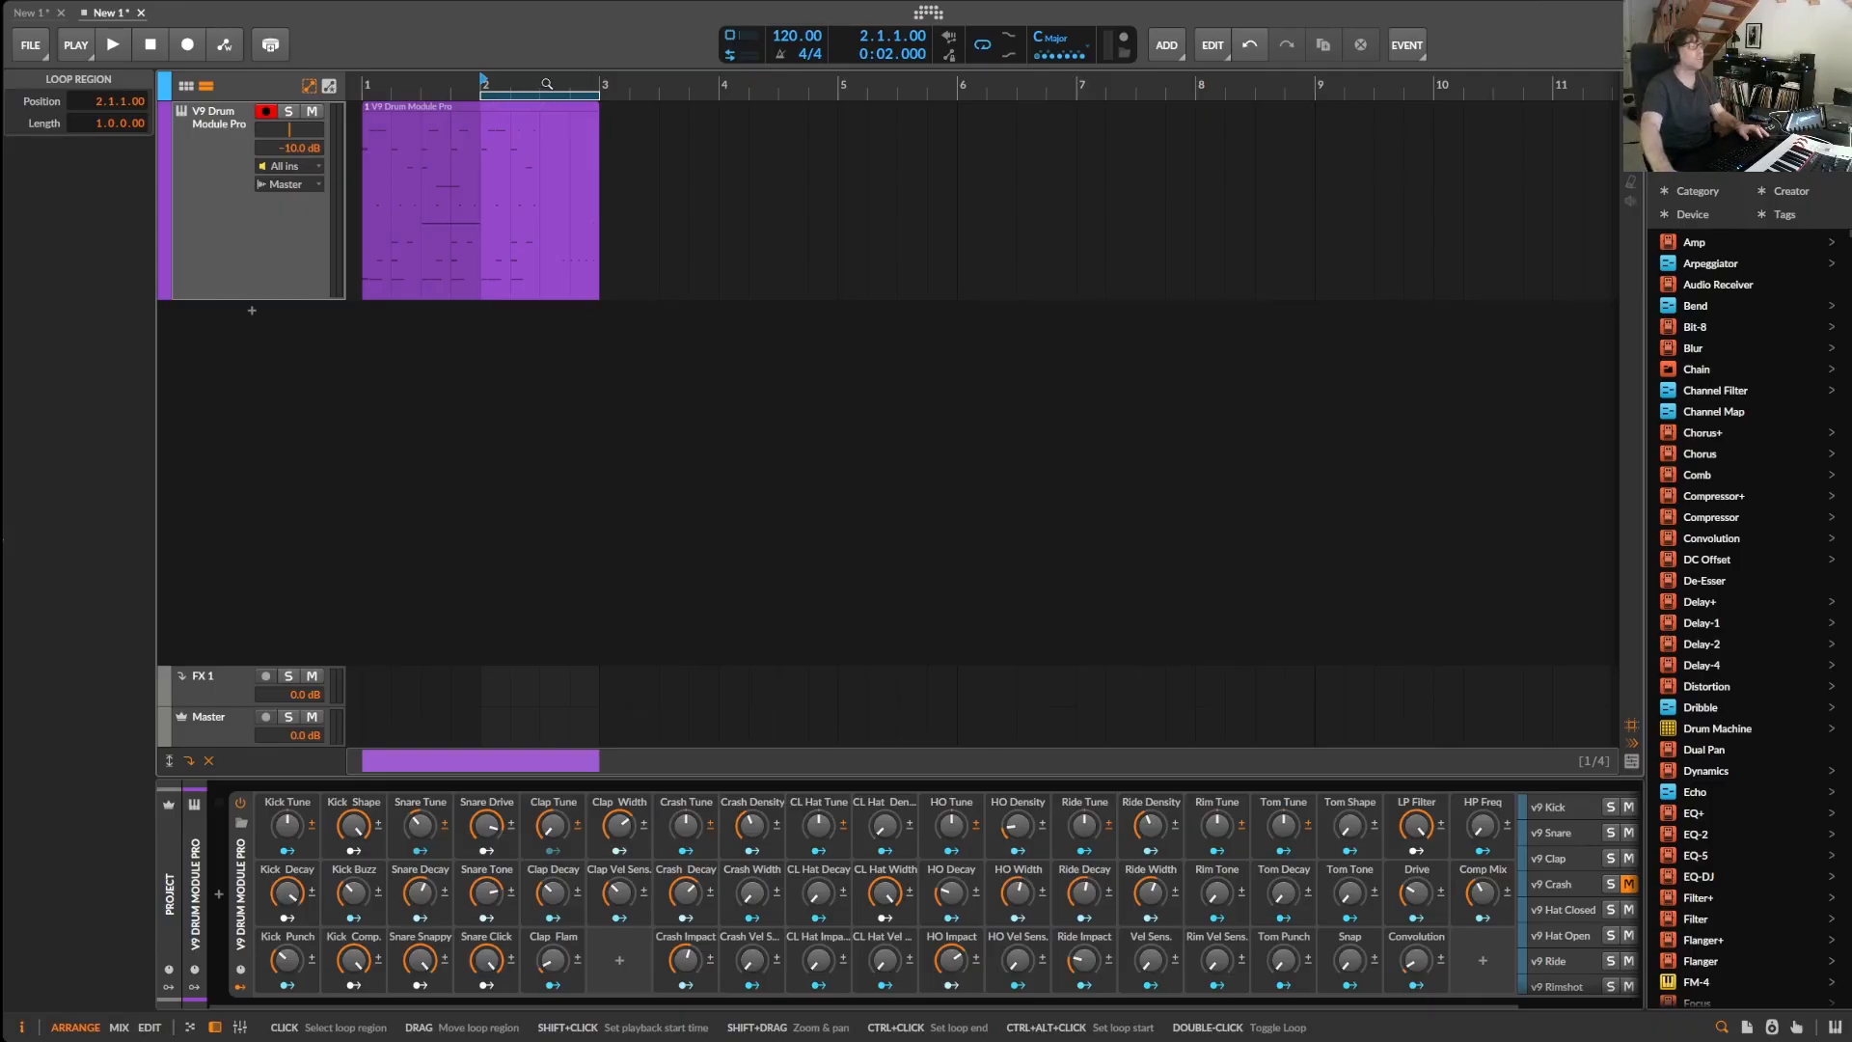
{"action": "key", "text": "space"}
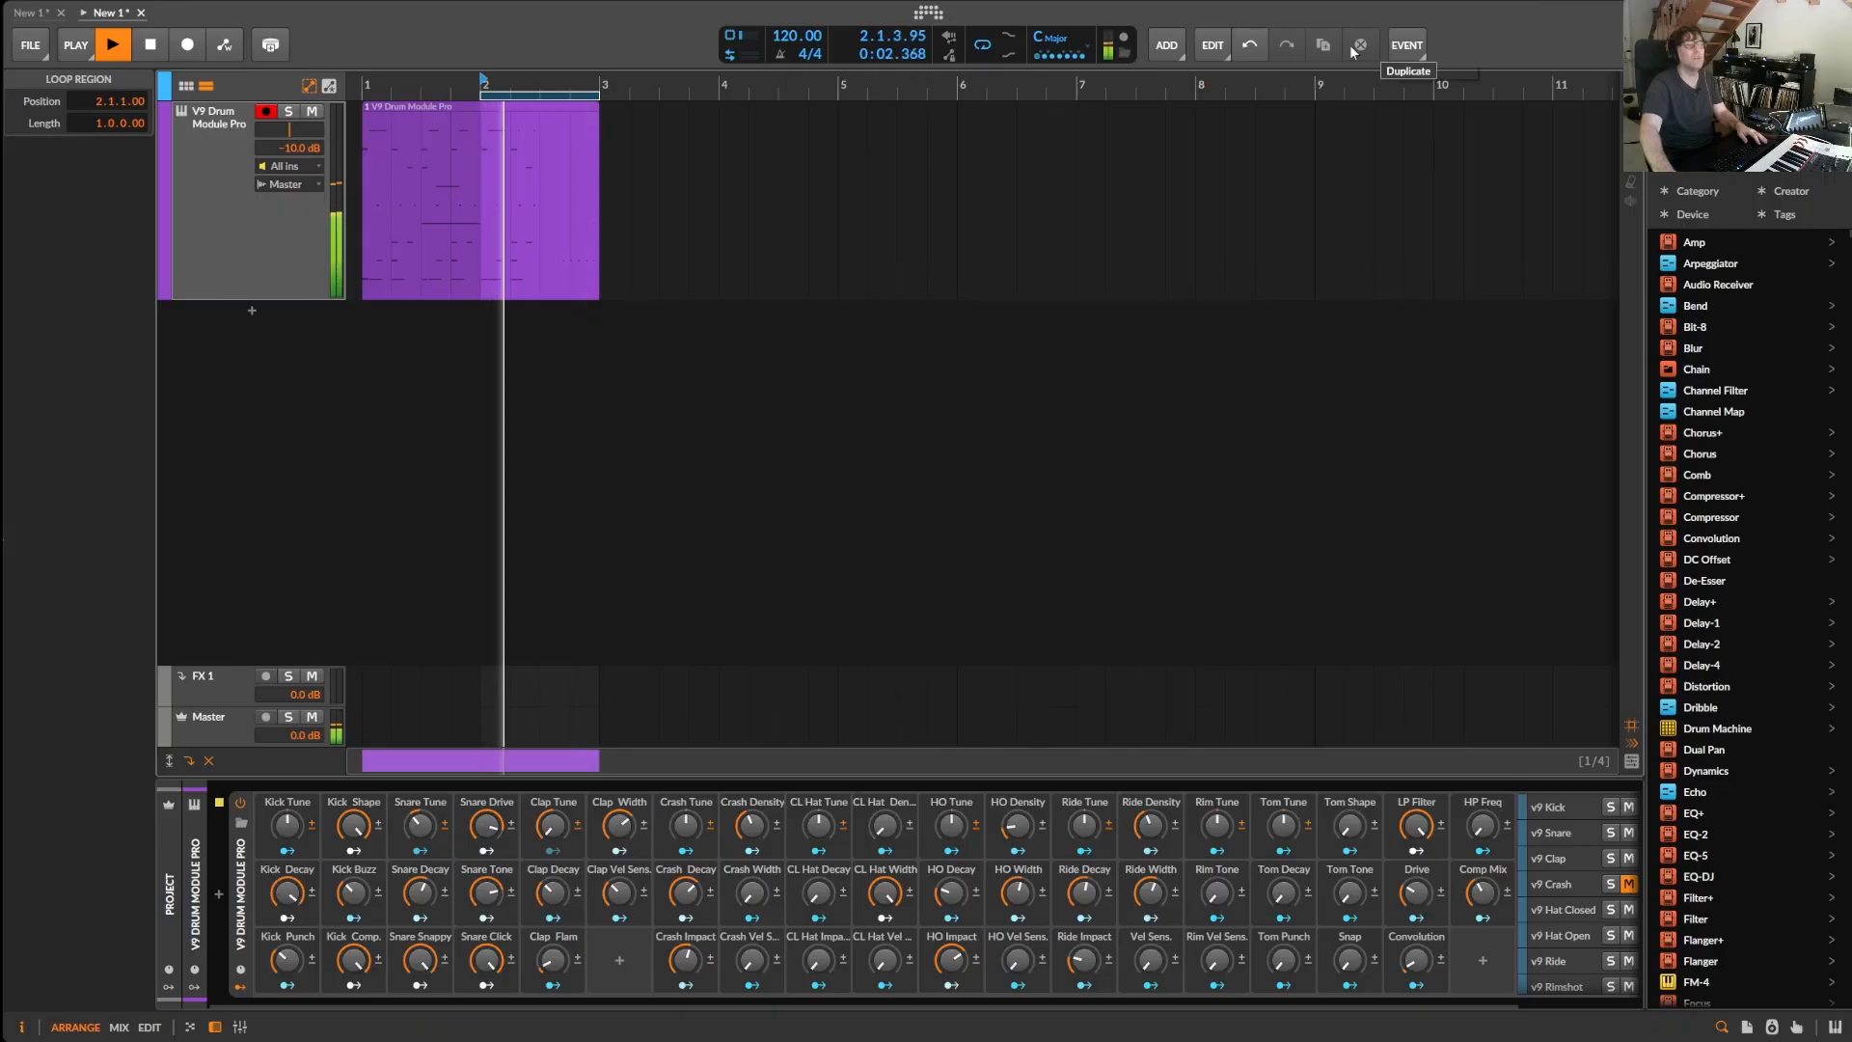
- Select the two-bar drum clip again as the fill target and set the playback start to bar 1
{"action": "left_click", "coordinate": [1666, 13]}
{"action": "left_click", "coordinate": [1605, 159]}
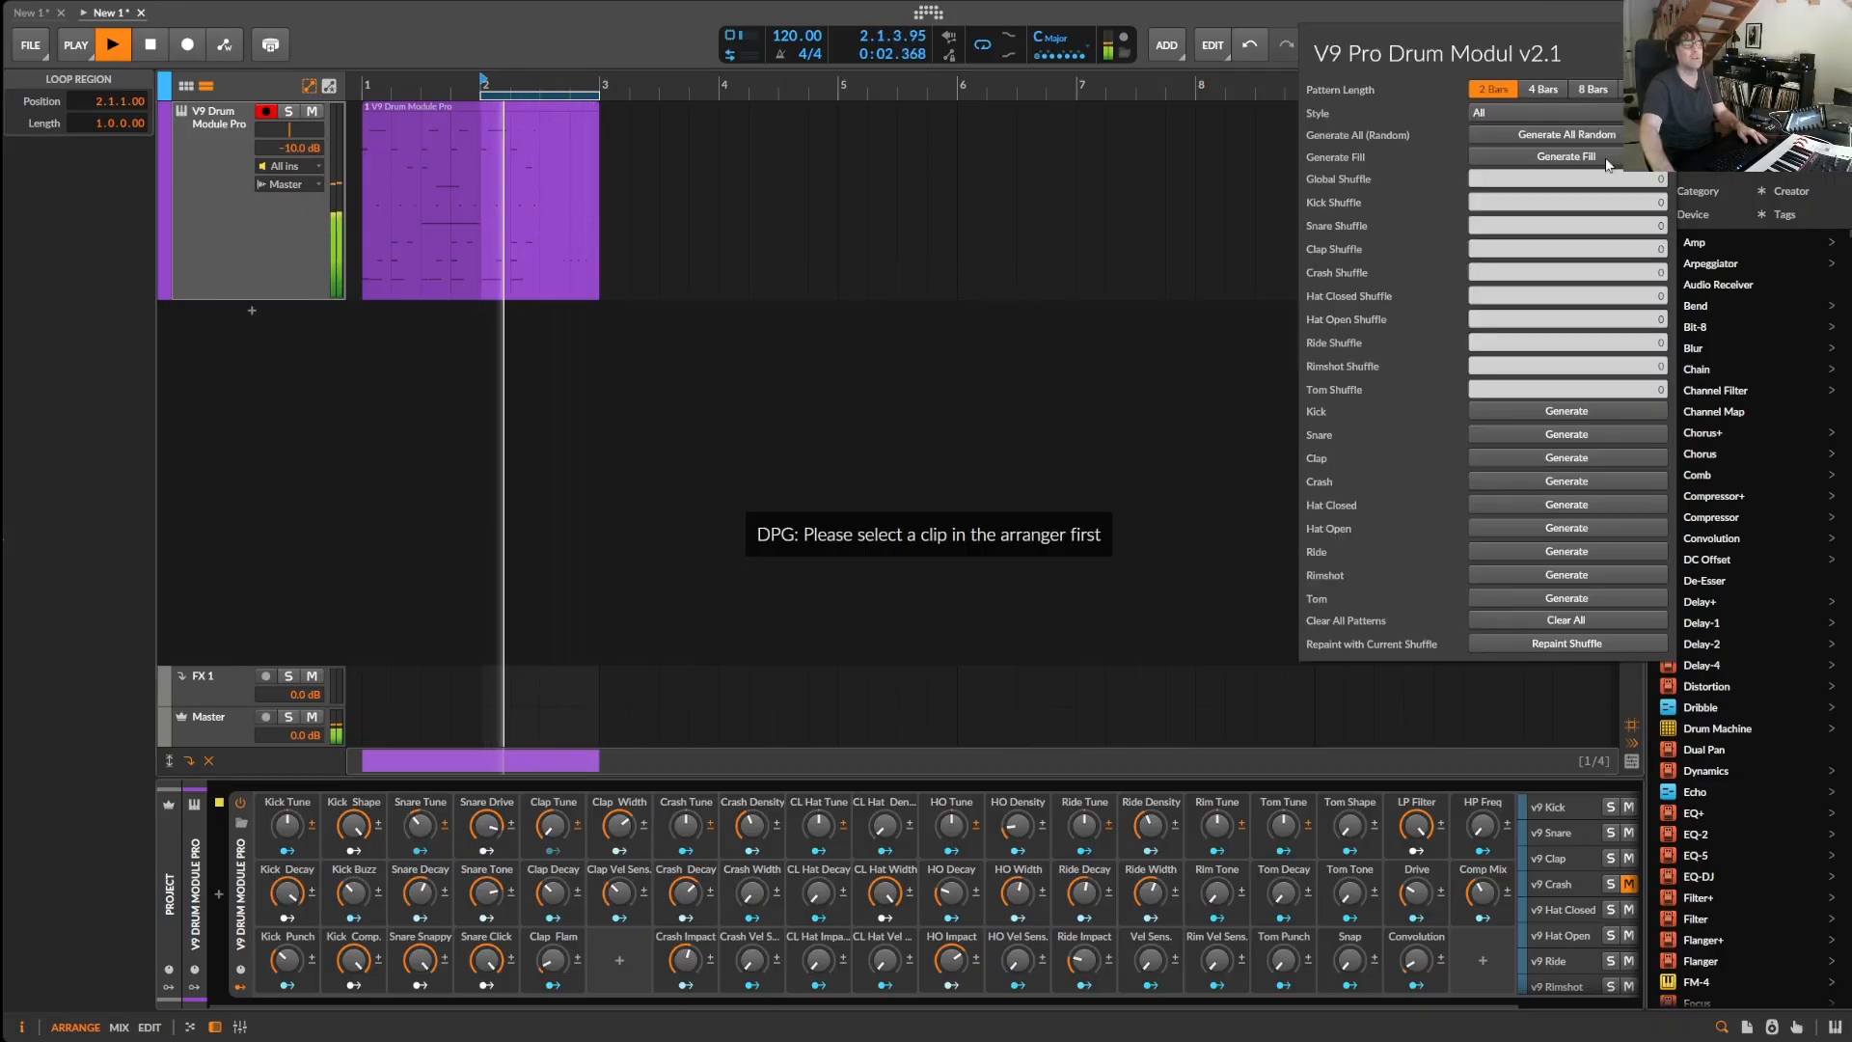
{"action": "left_click", "coordinate": [558, 104]}
{"action": "left_click", "coordinate": [392, 102]}
{"action": "left_click", "coordinate": [365, 83]}
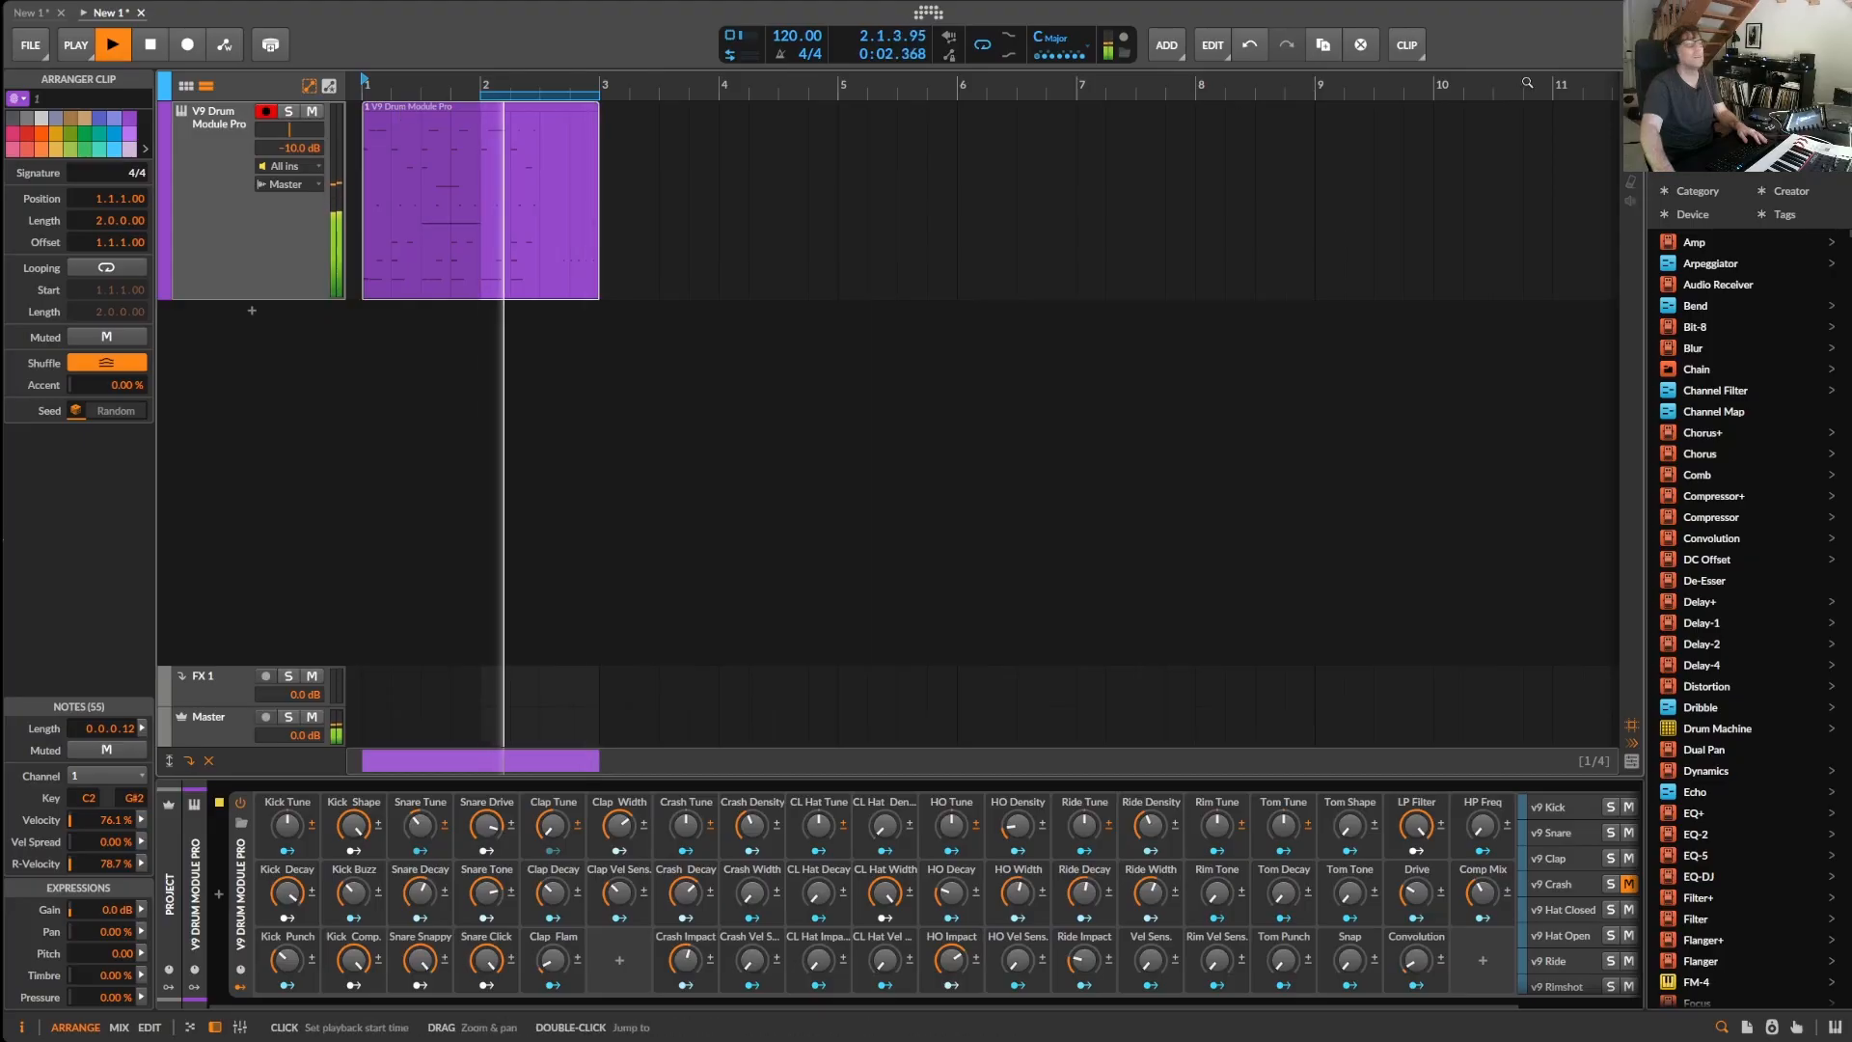
{"action": "left_click", "coordinate": [1666, 12]}
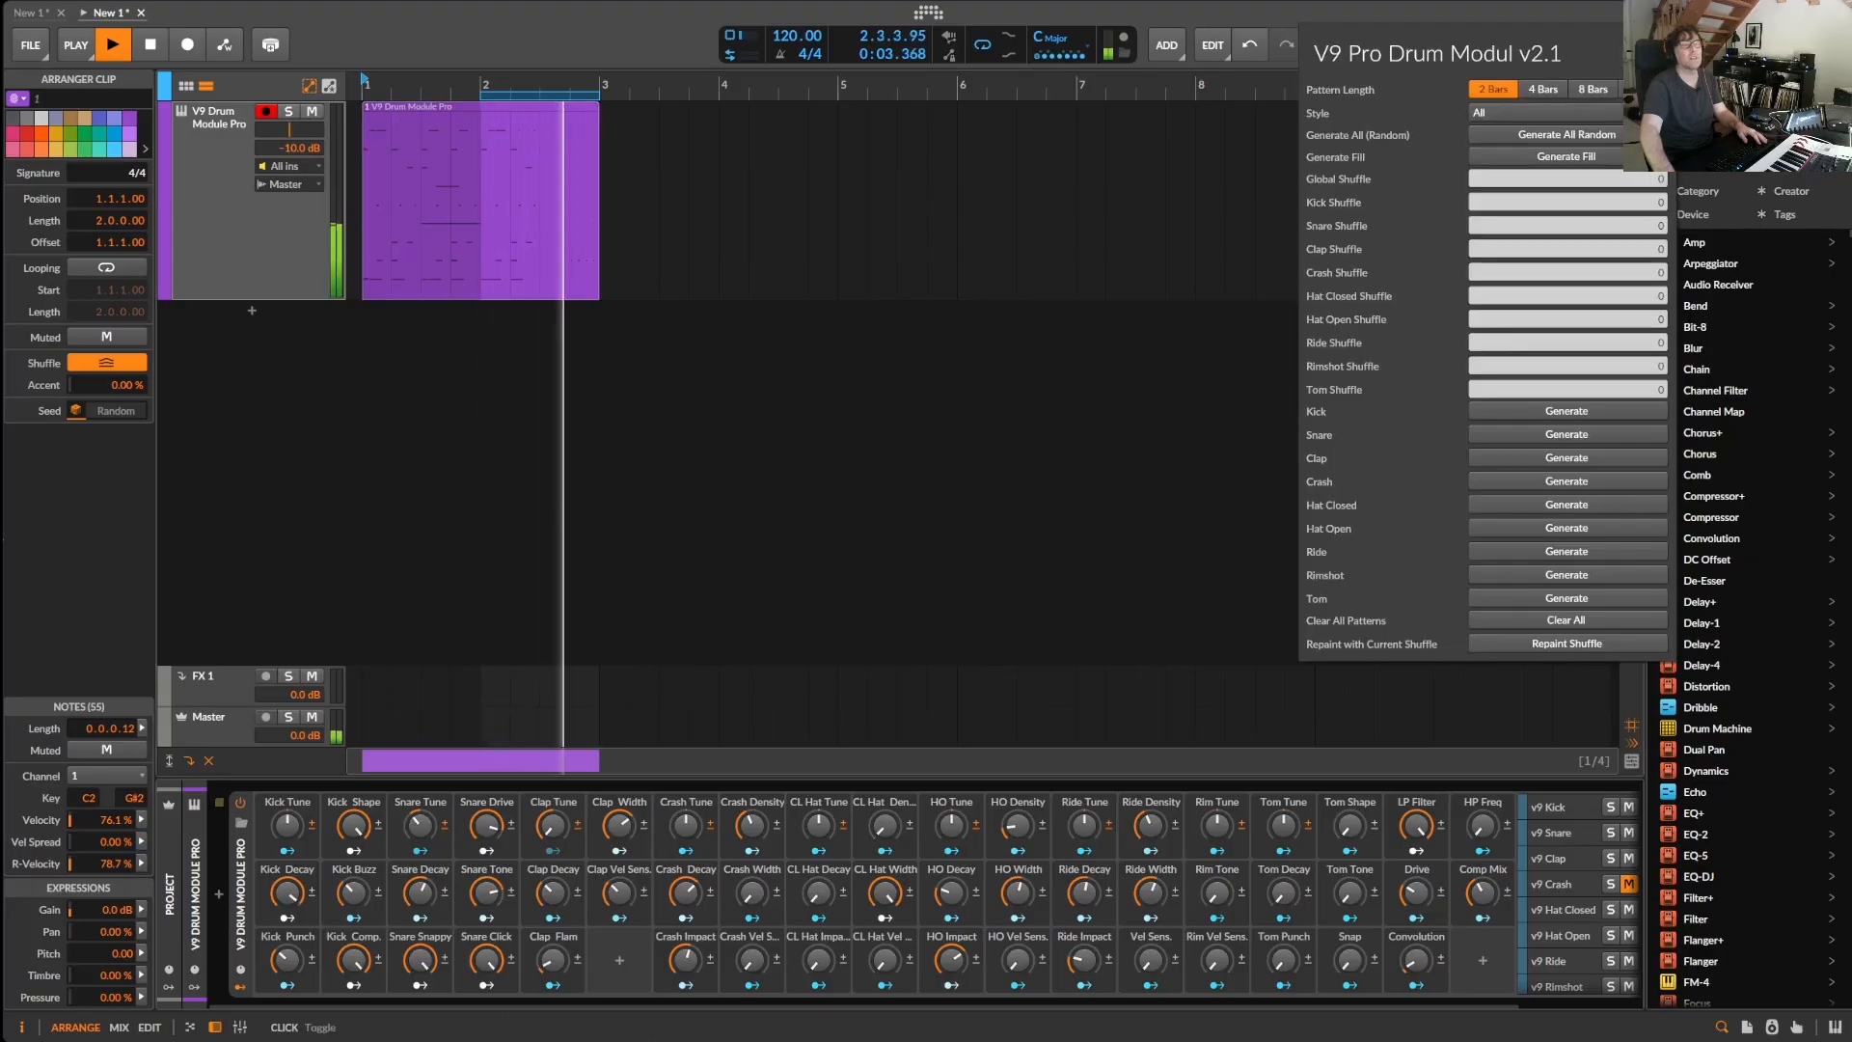
- Repeatedly generate new random fills for bar 2 while the one-bar loop plays, and stop playback
{"action": "left_click", "coordinate": [1525, 157]}
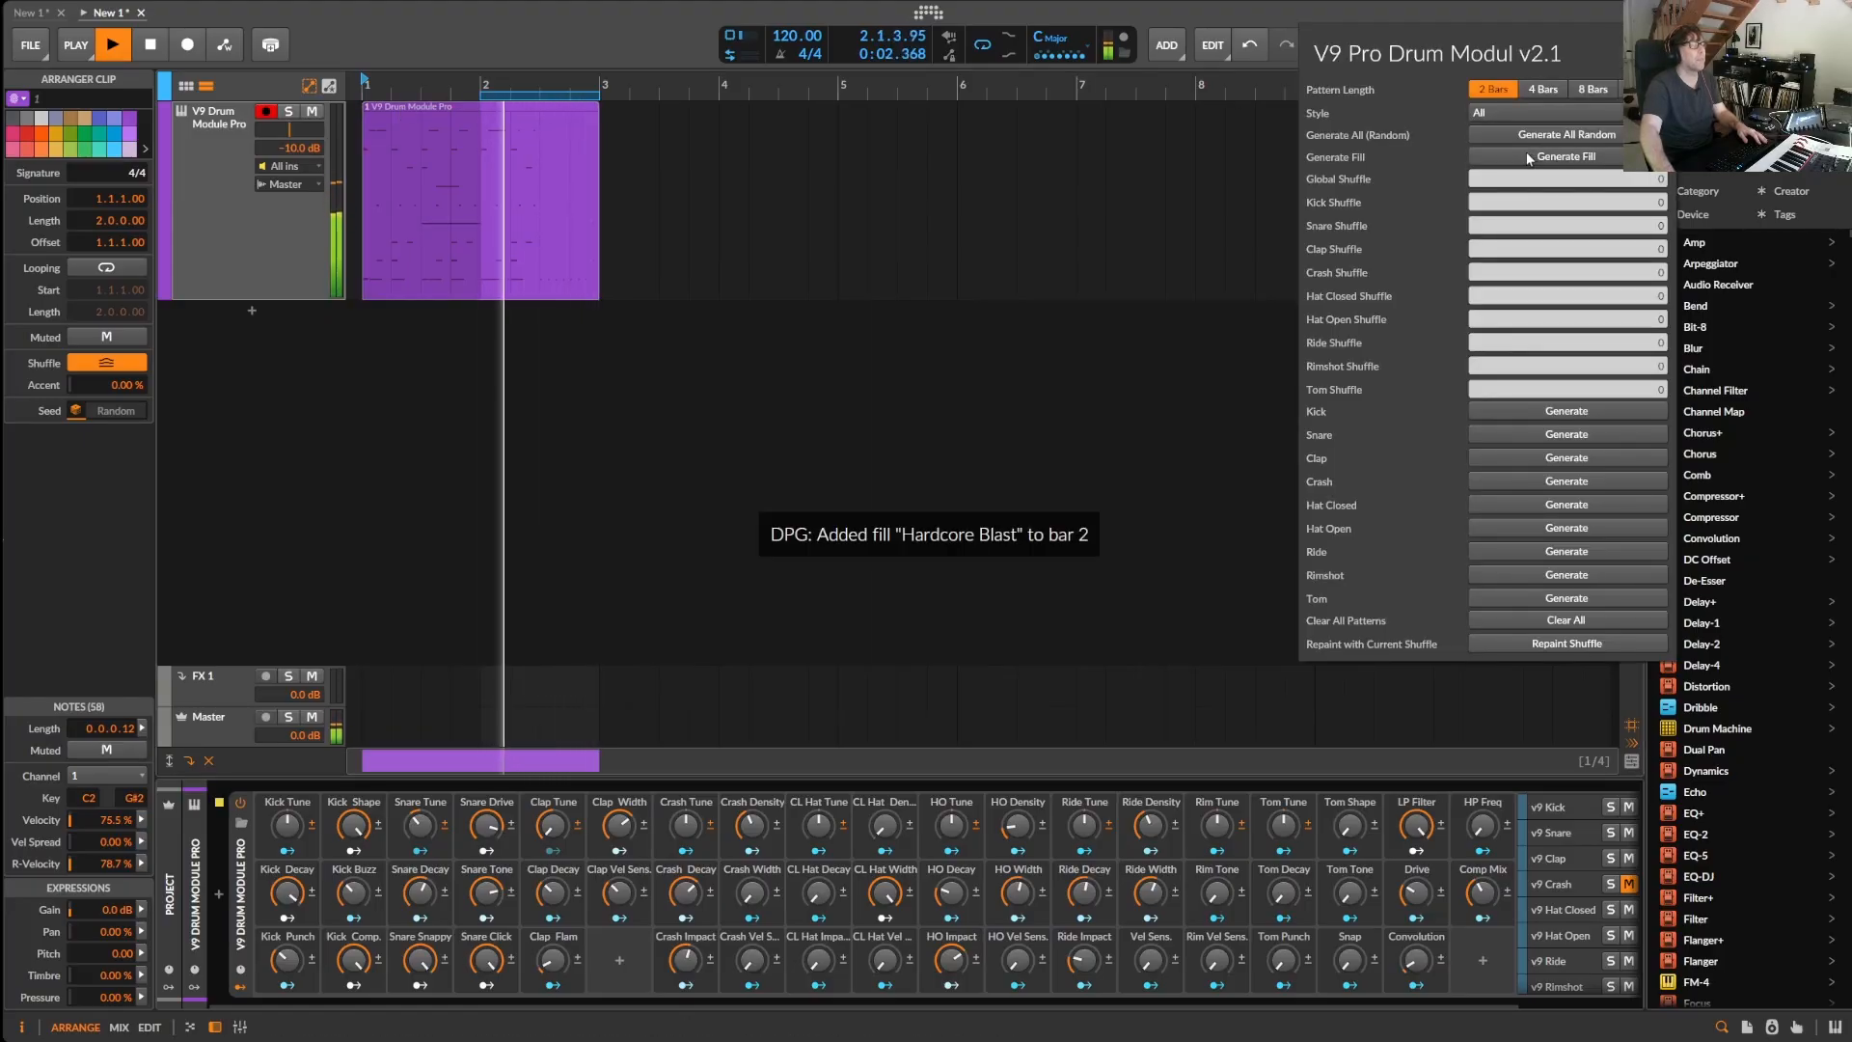
{"action": "left_click", "coordinate": [1528, 157]}
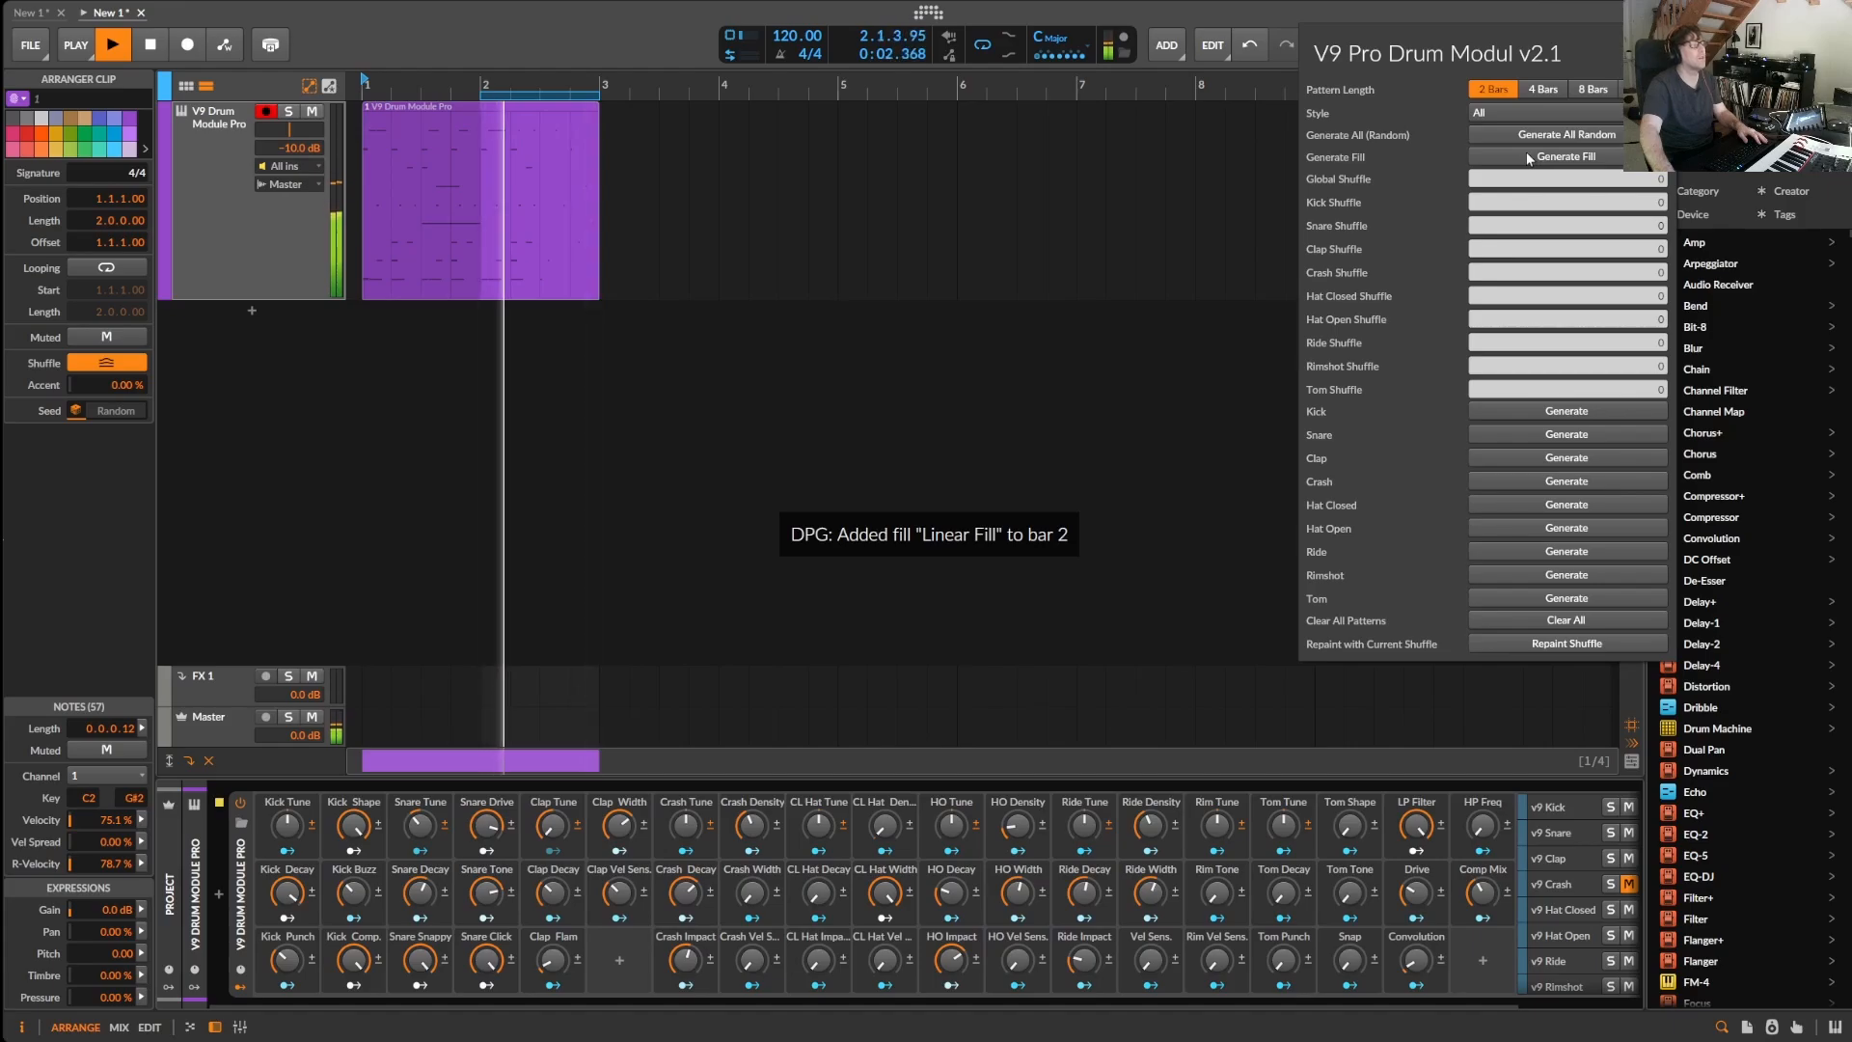
{"action": "left_click", "coordinate": [1526, 154]}
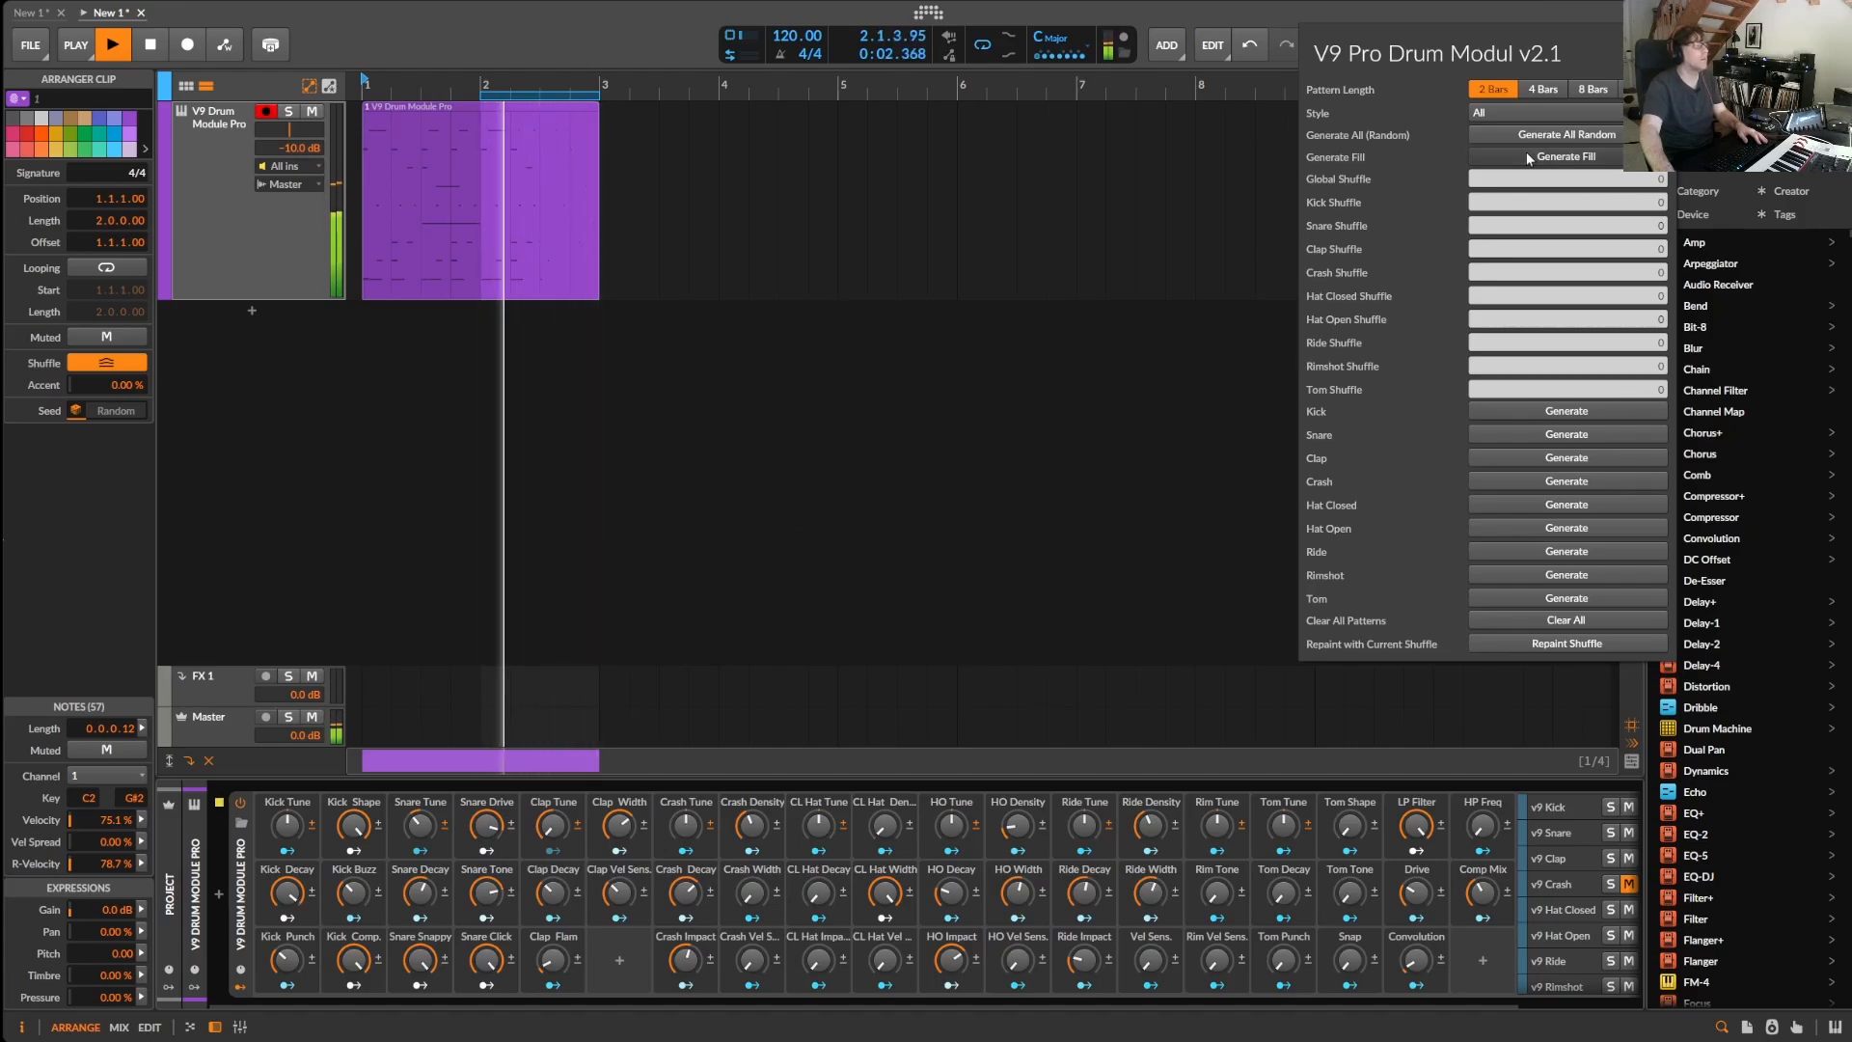
{"action": "left_click", "coordinate": [1526, 155]}
{"action": "left_click", "coordinate": [1526, 154]}
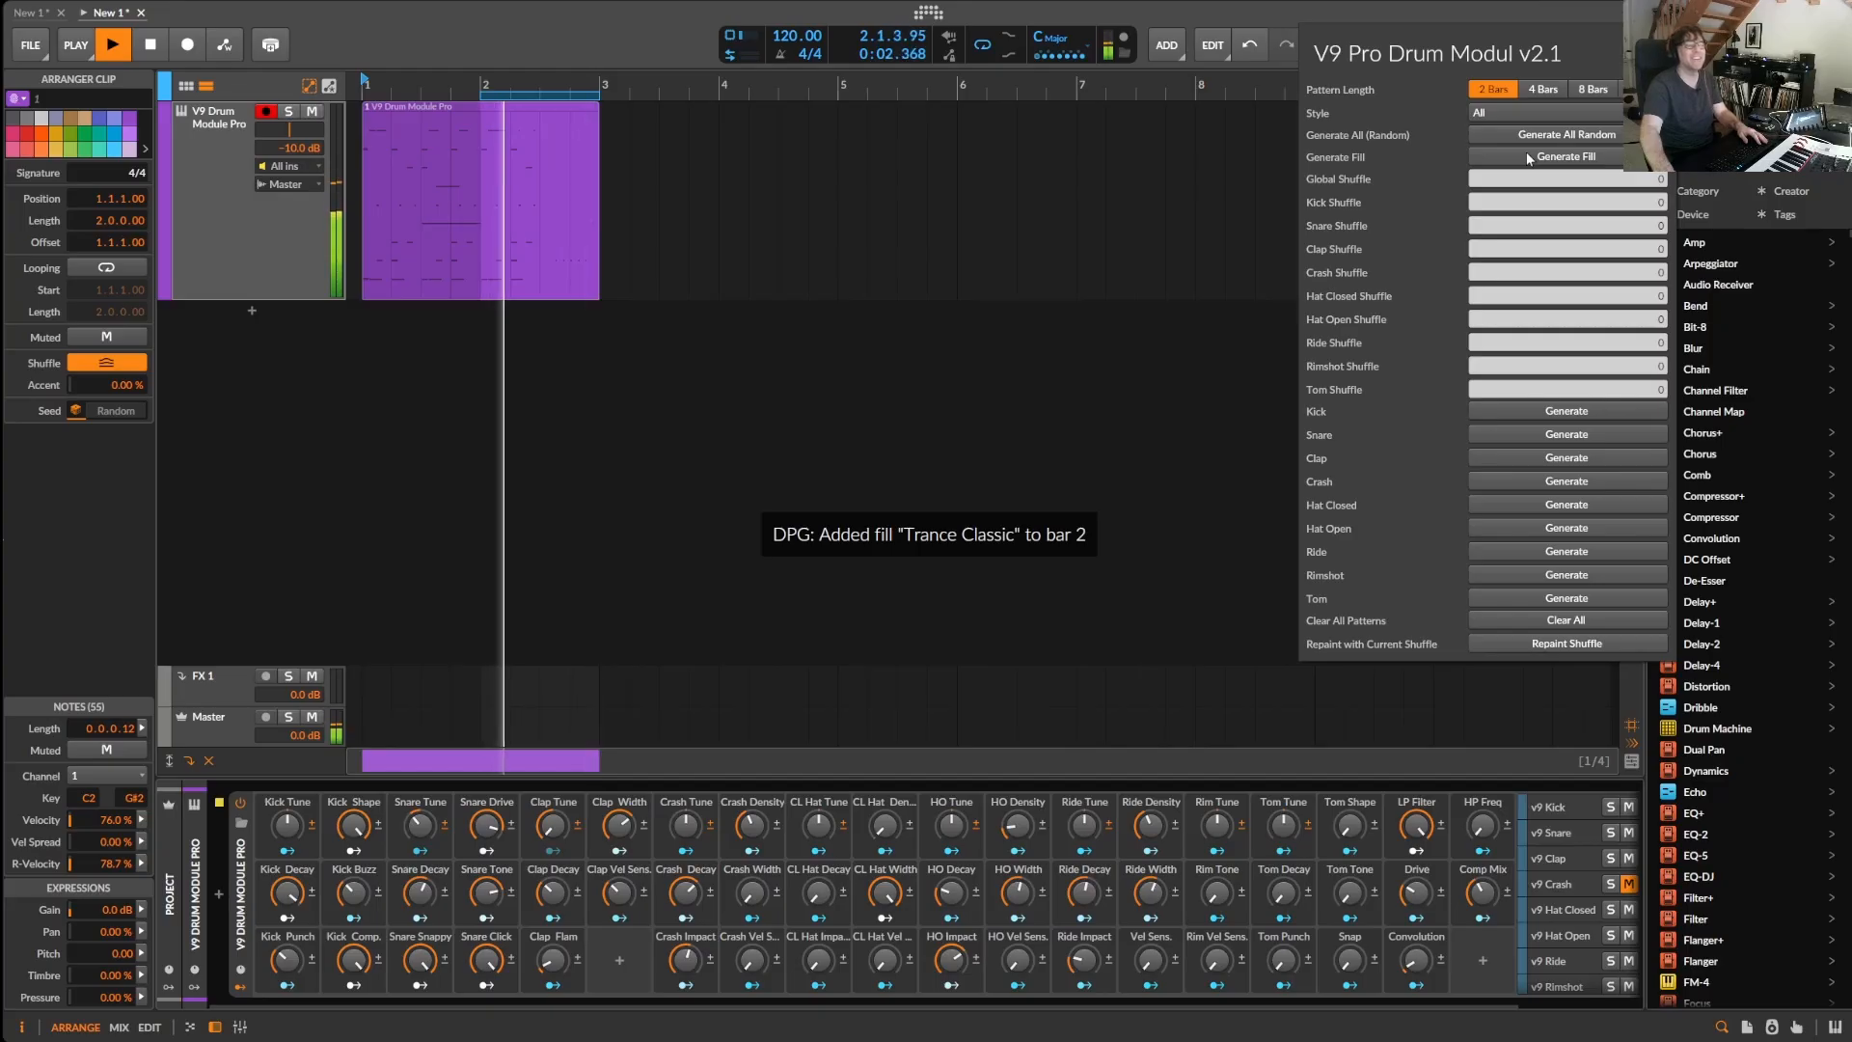
{"action": "left_click", "coordinate": [1526, 155]}
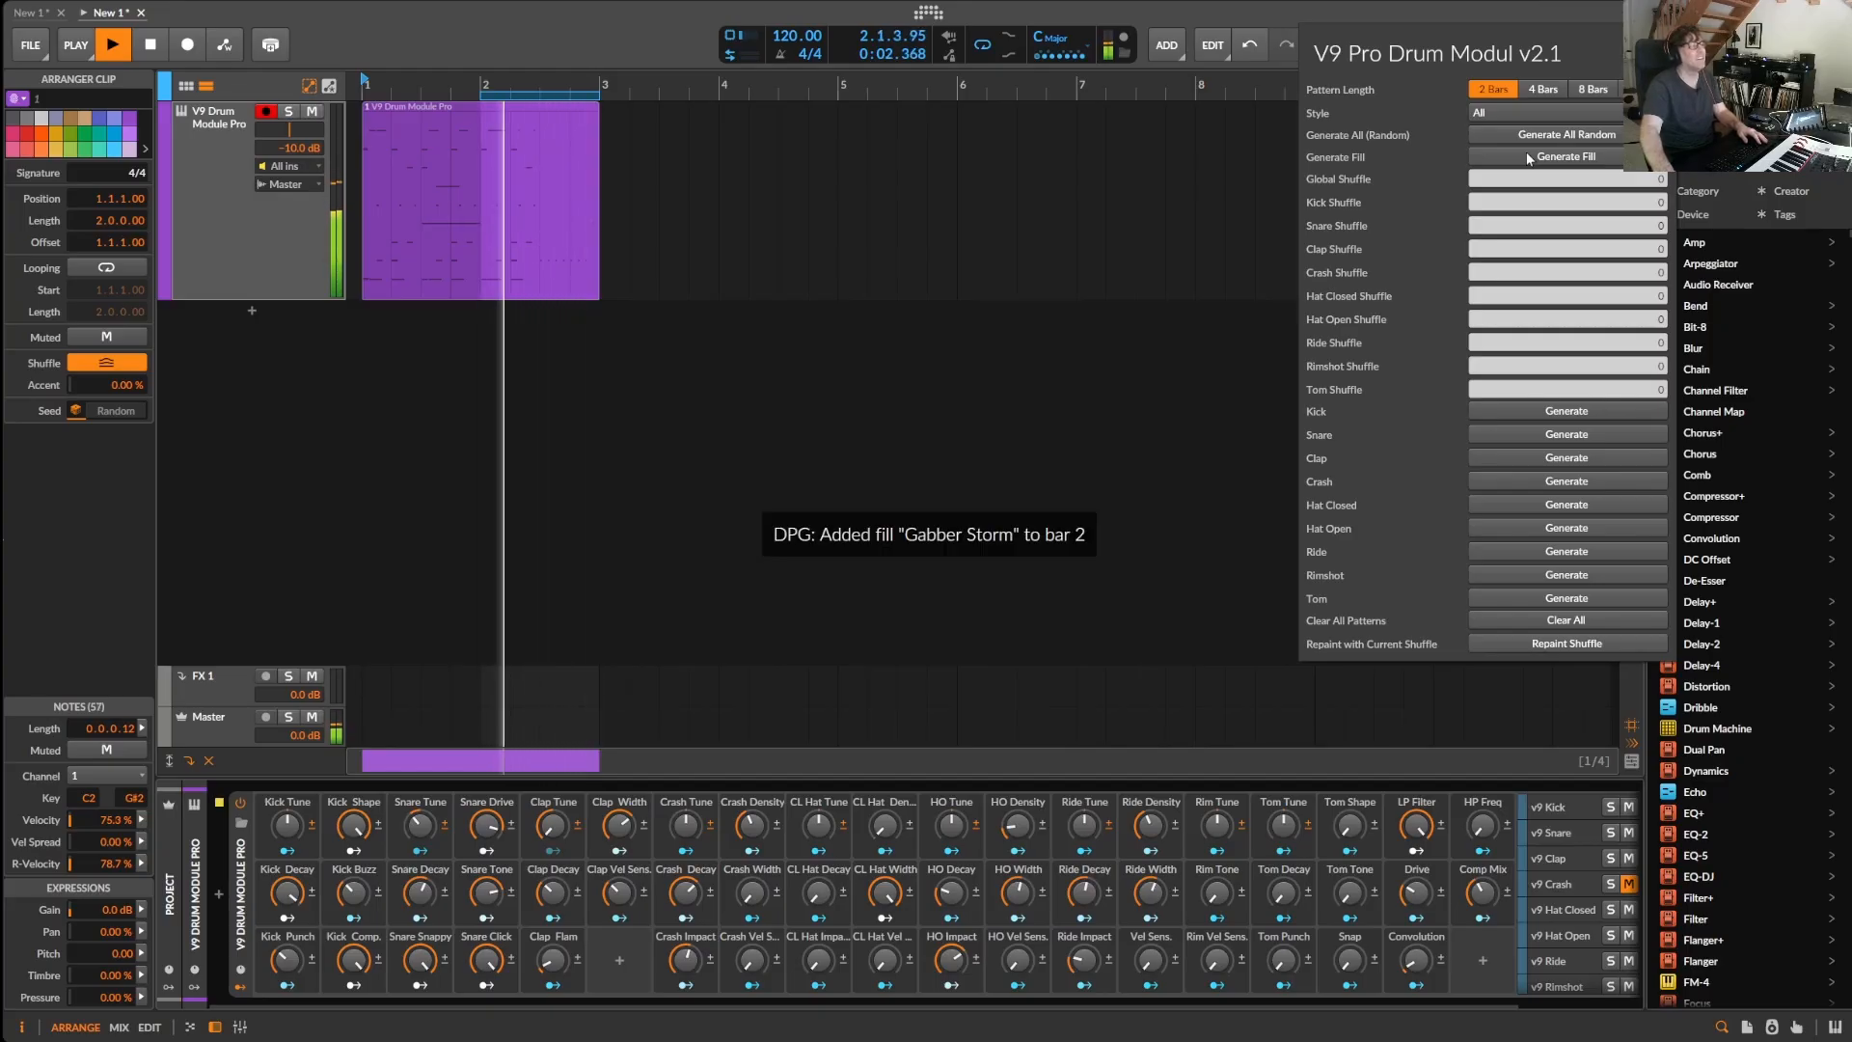
{"action": "left_click", "coordinate": [1526, 154]}
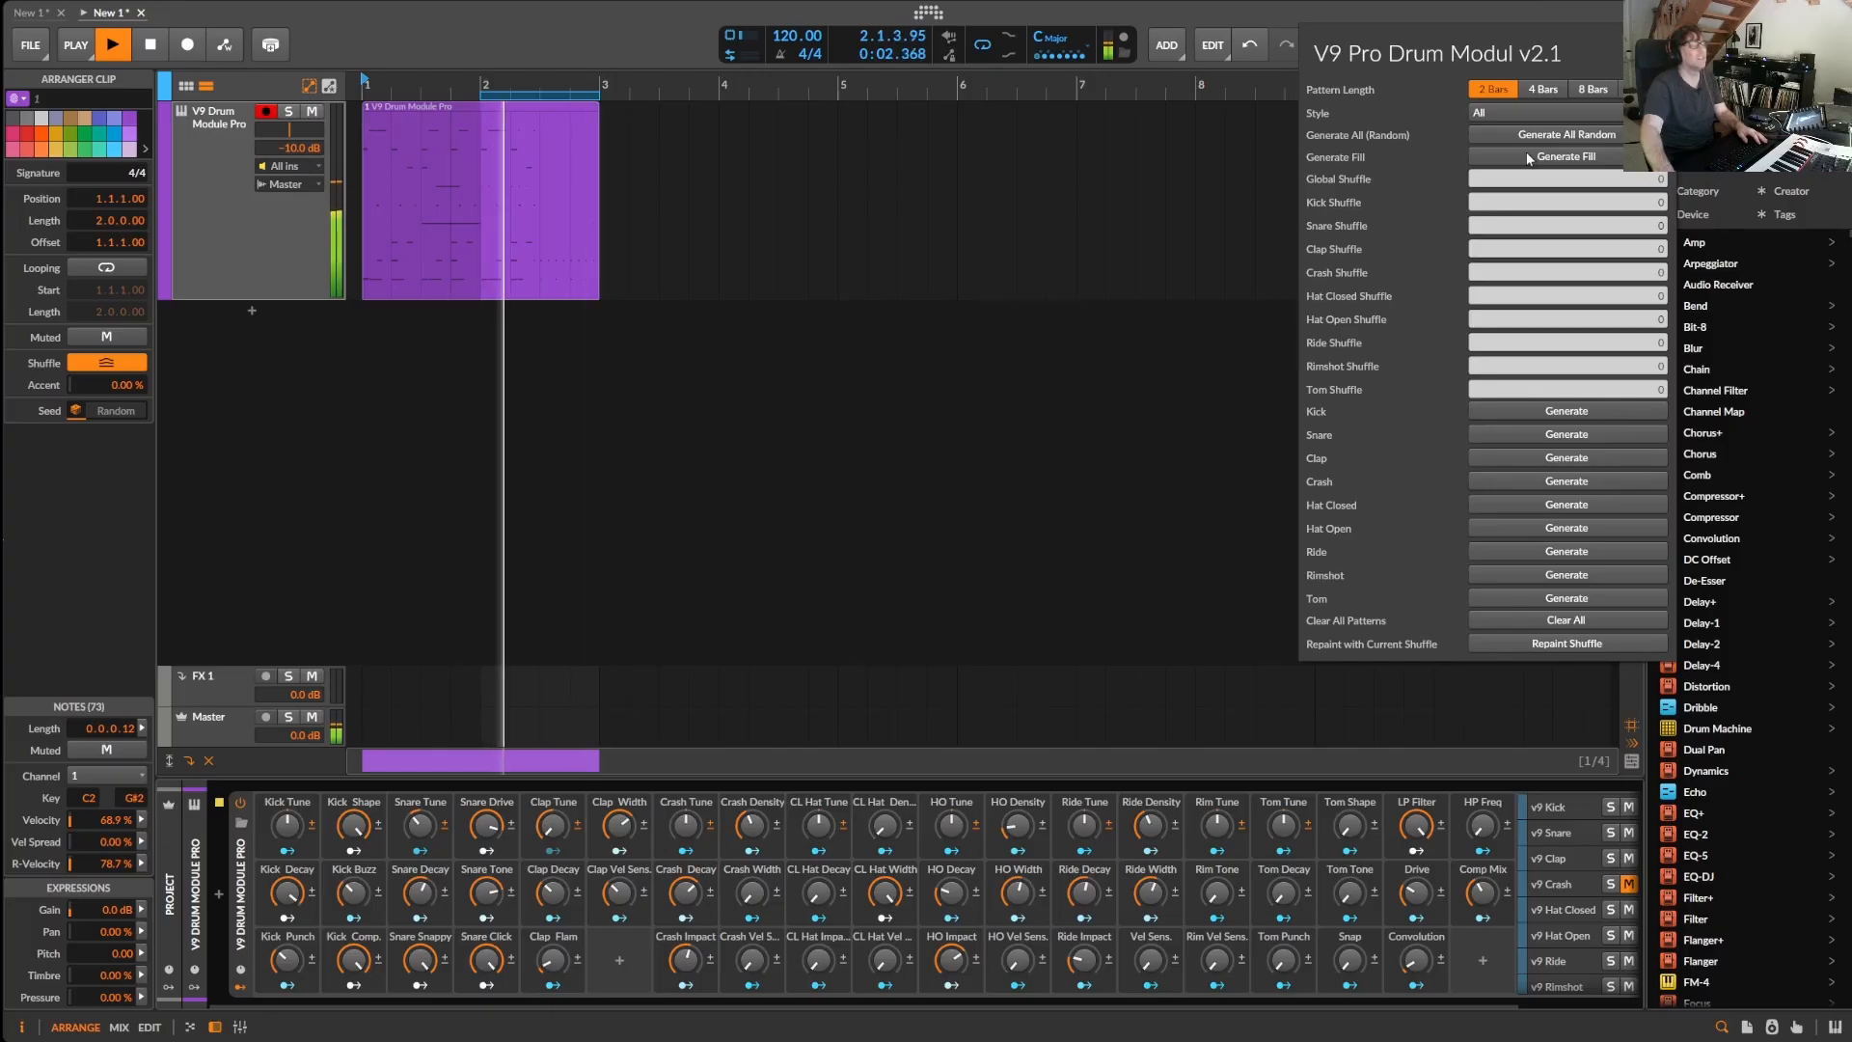
{"action": "left_click", "coordinate": [1526, 154]}
{"action": "left_click", "coordinate": [1526, 155]}
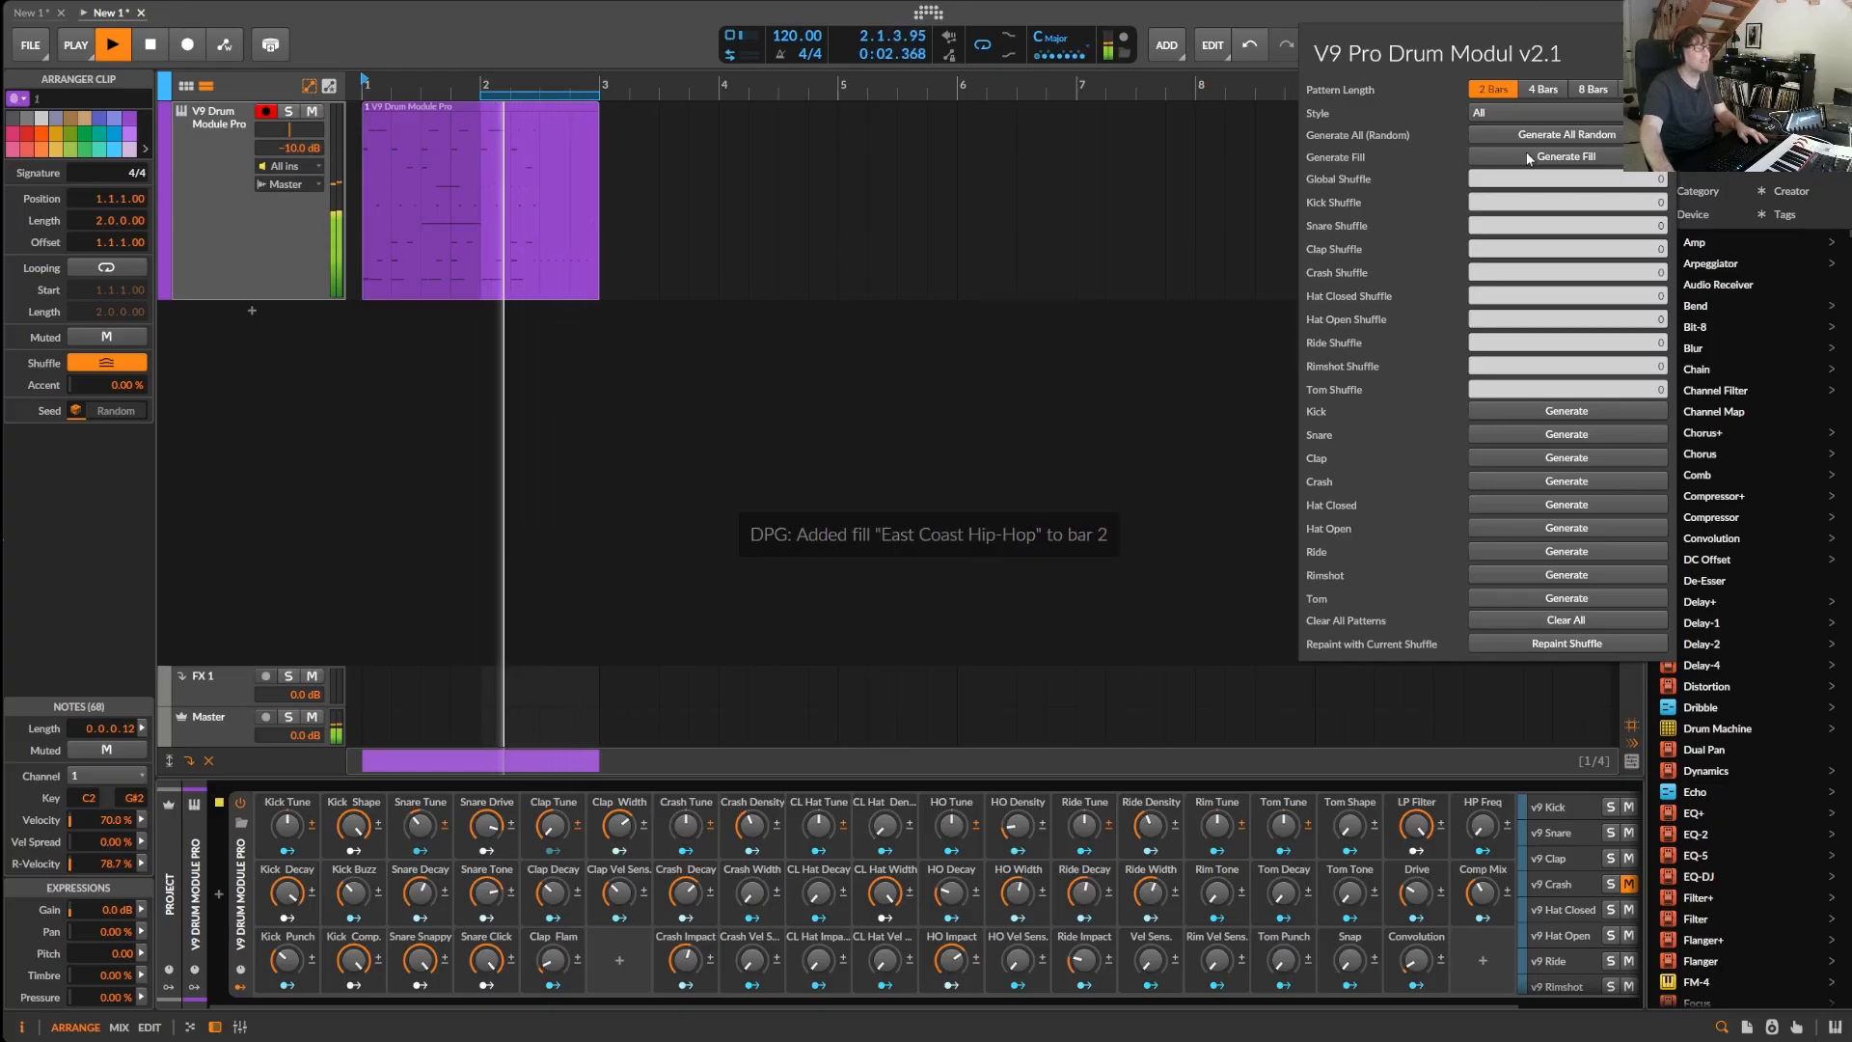
{"action": "left_click", "coordinate": [1526, 155]}
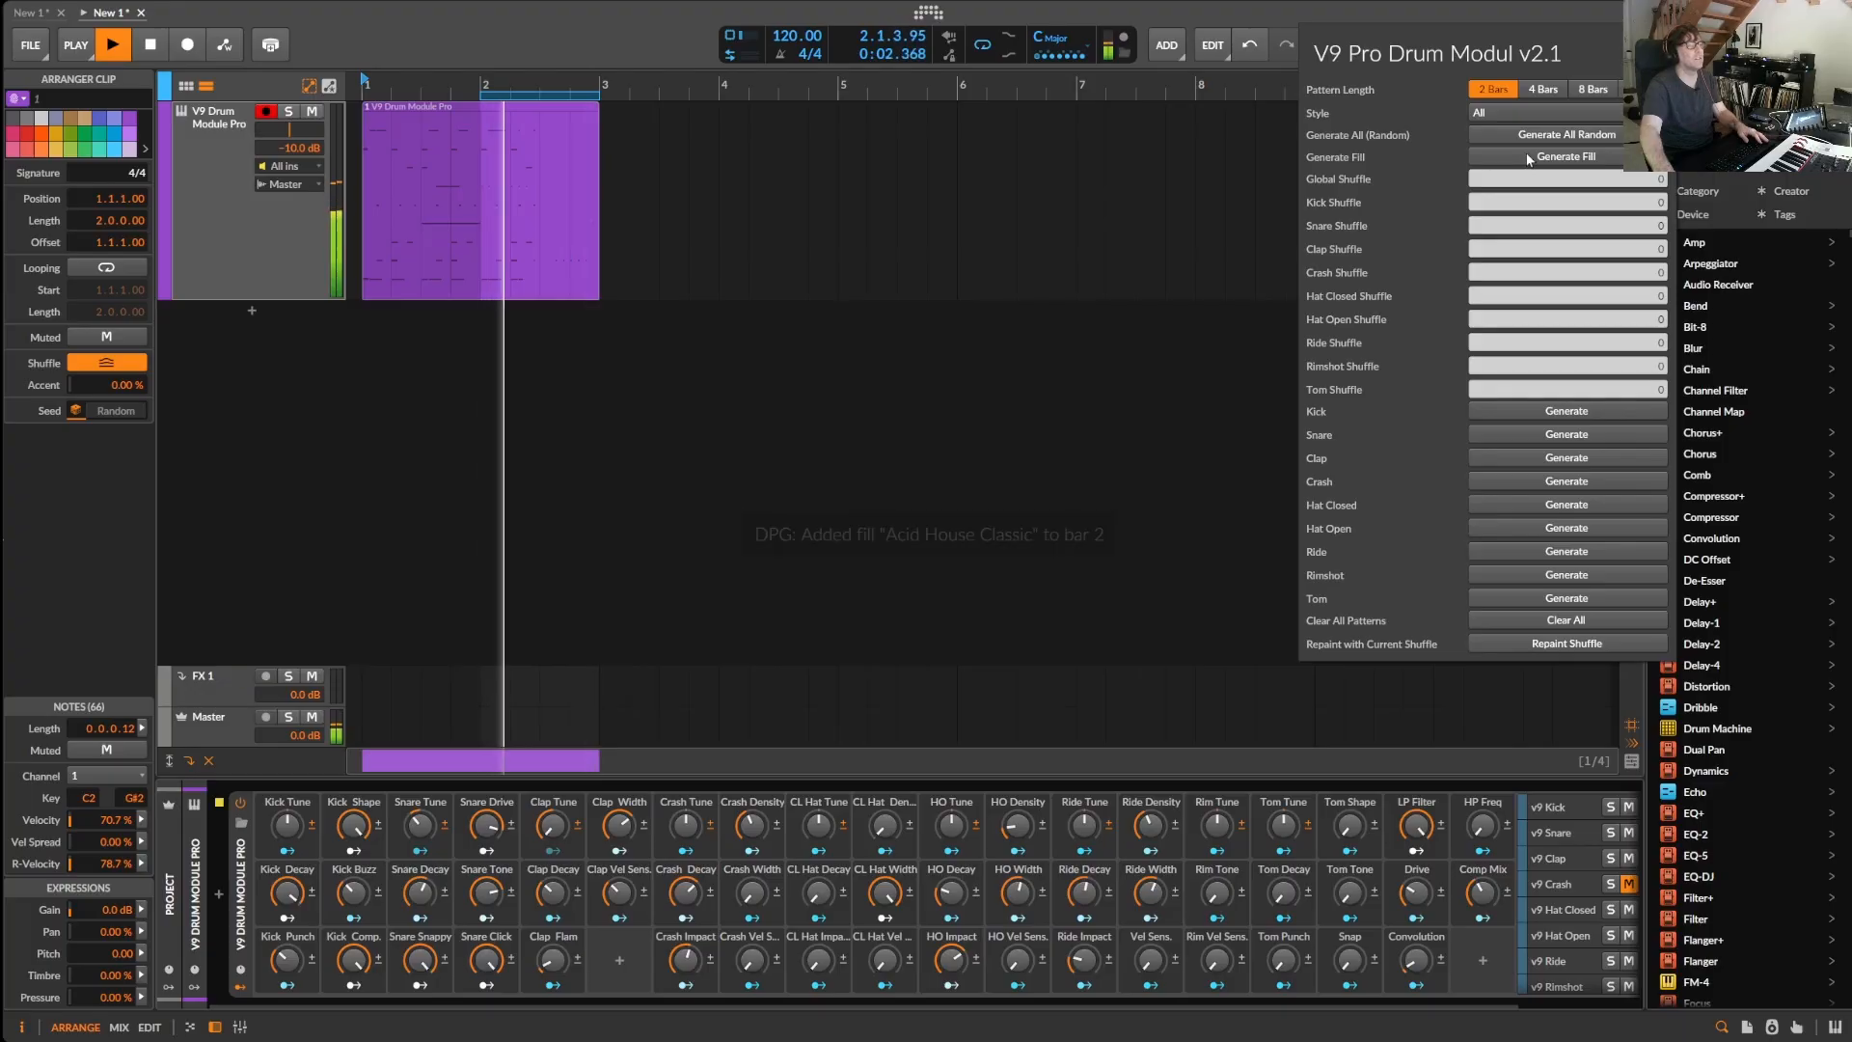
{"action": "left_click", "coordinate": [1527, 157]}
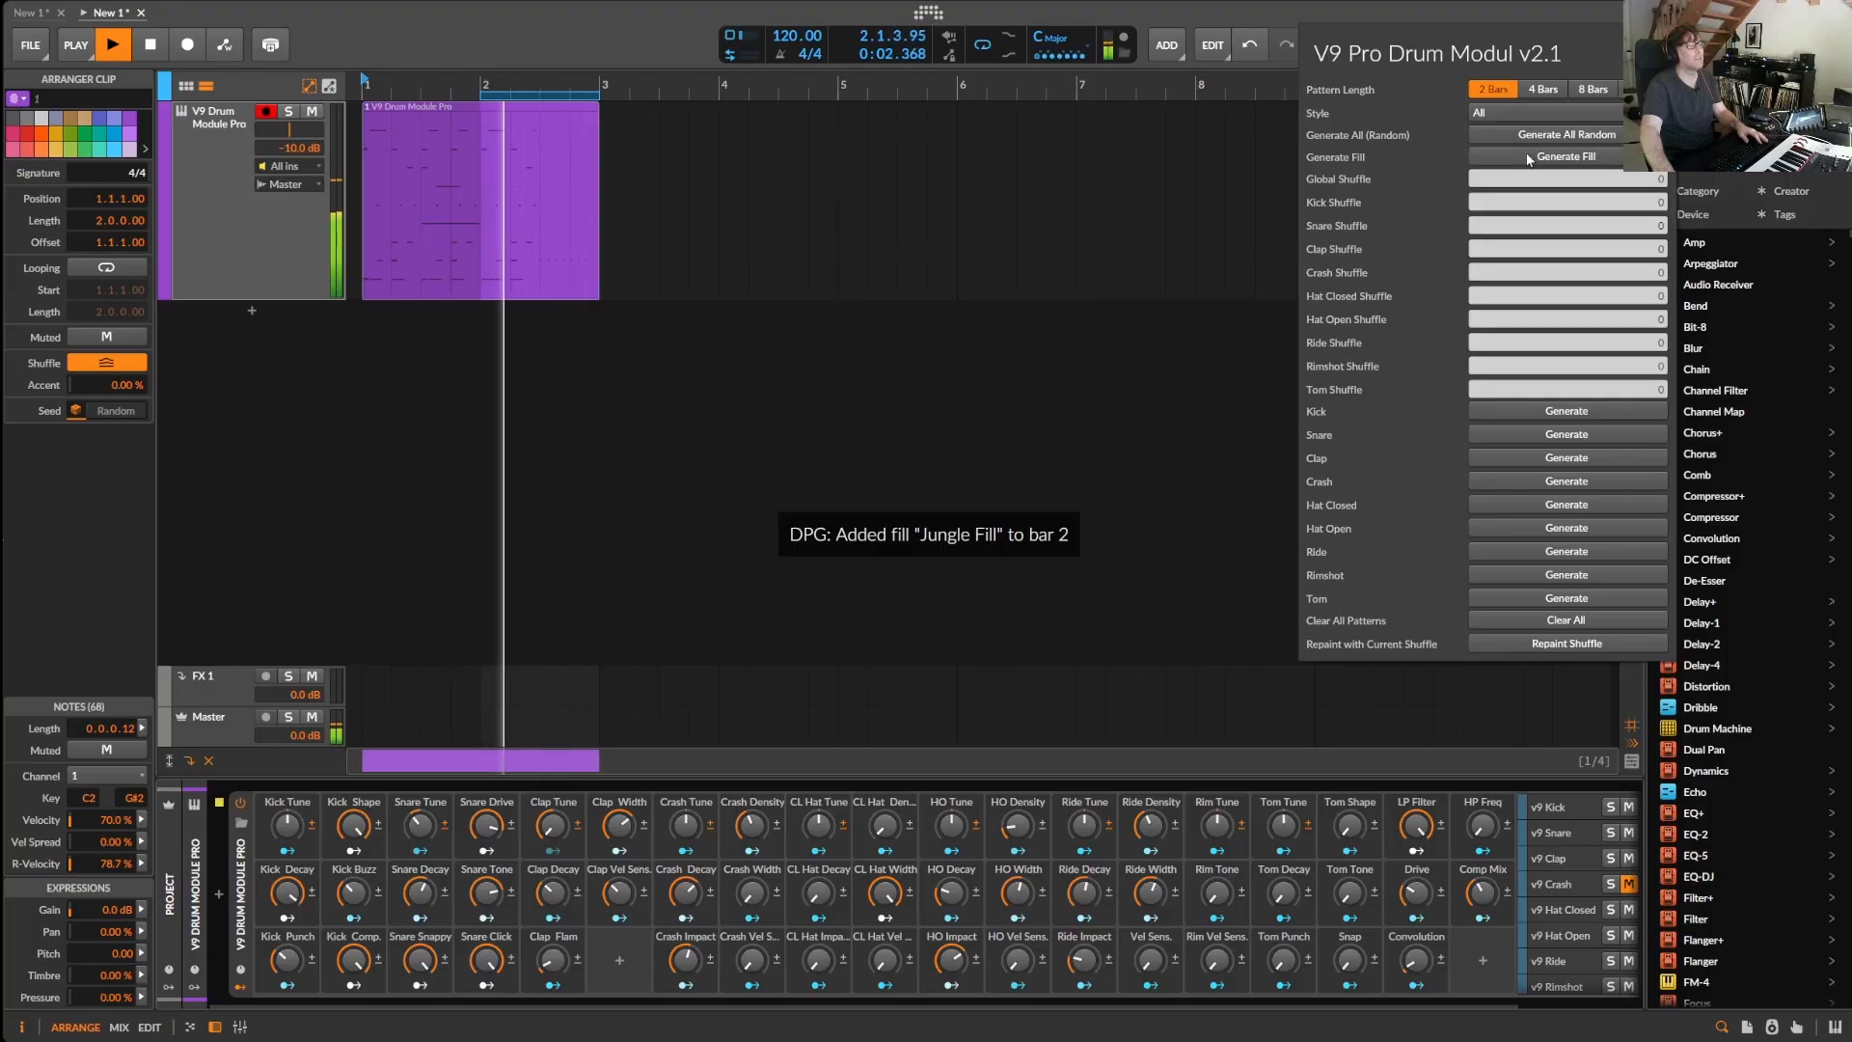
{"action": "left_click", "coordinate": [1528, 157]}
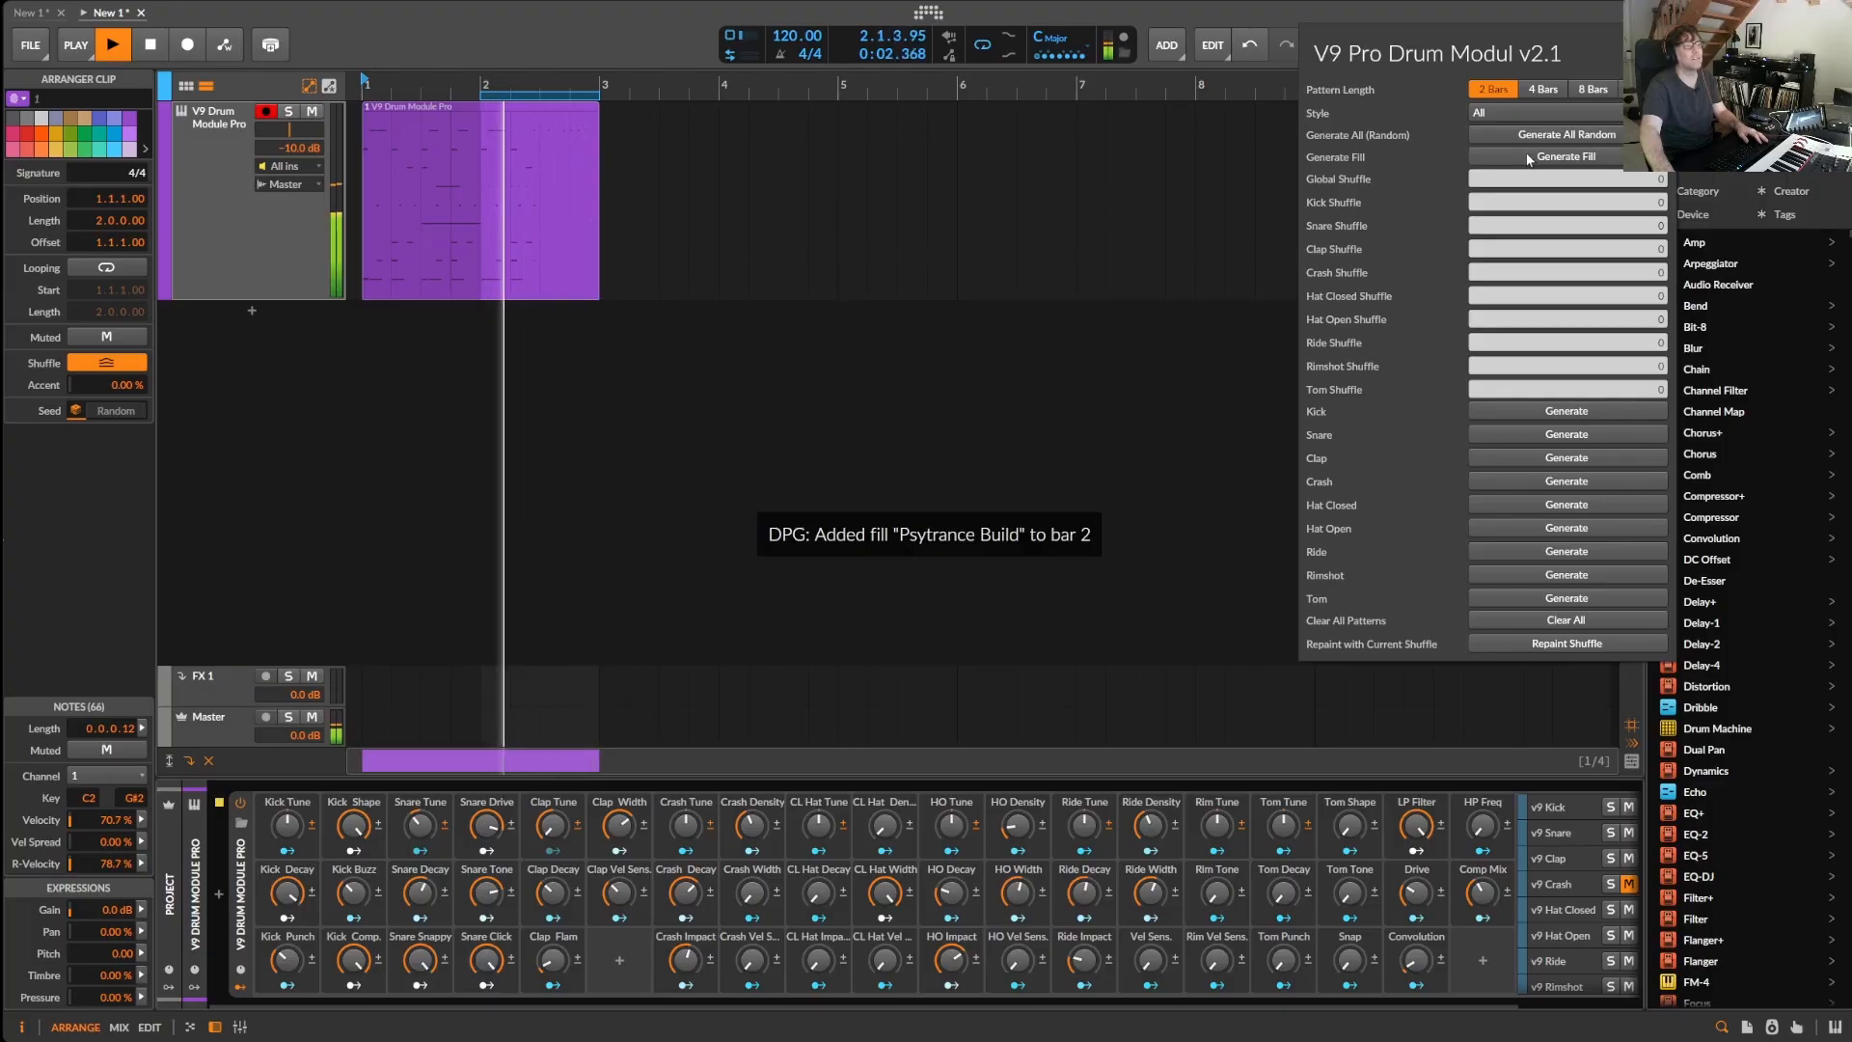
{"action": "key", "text": "space"}
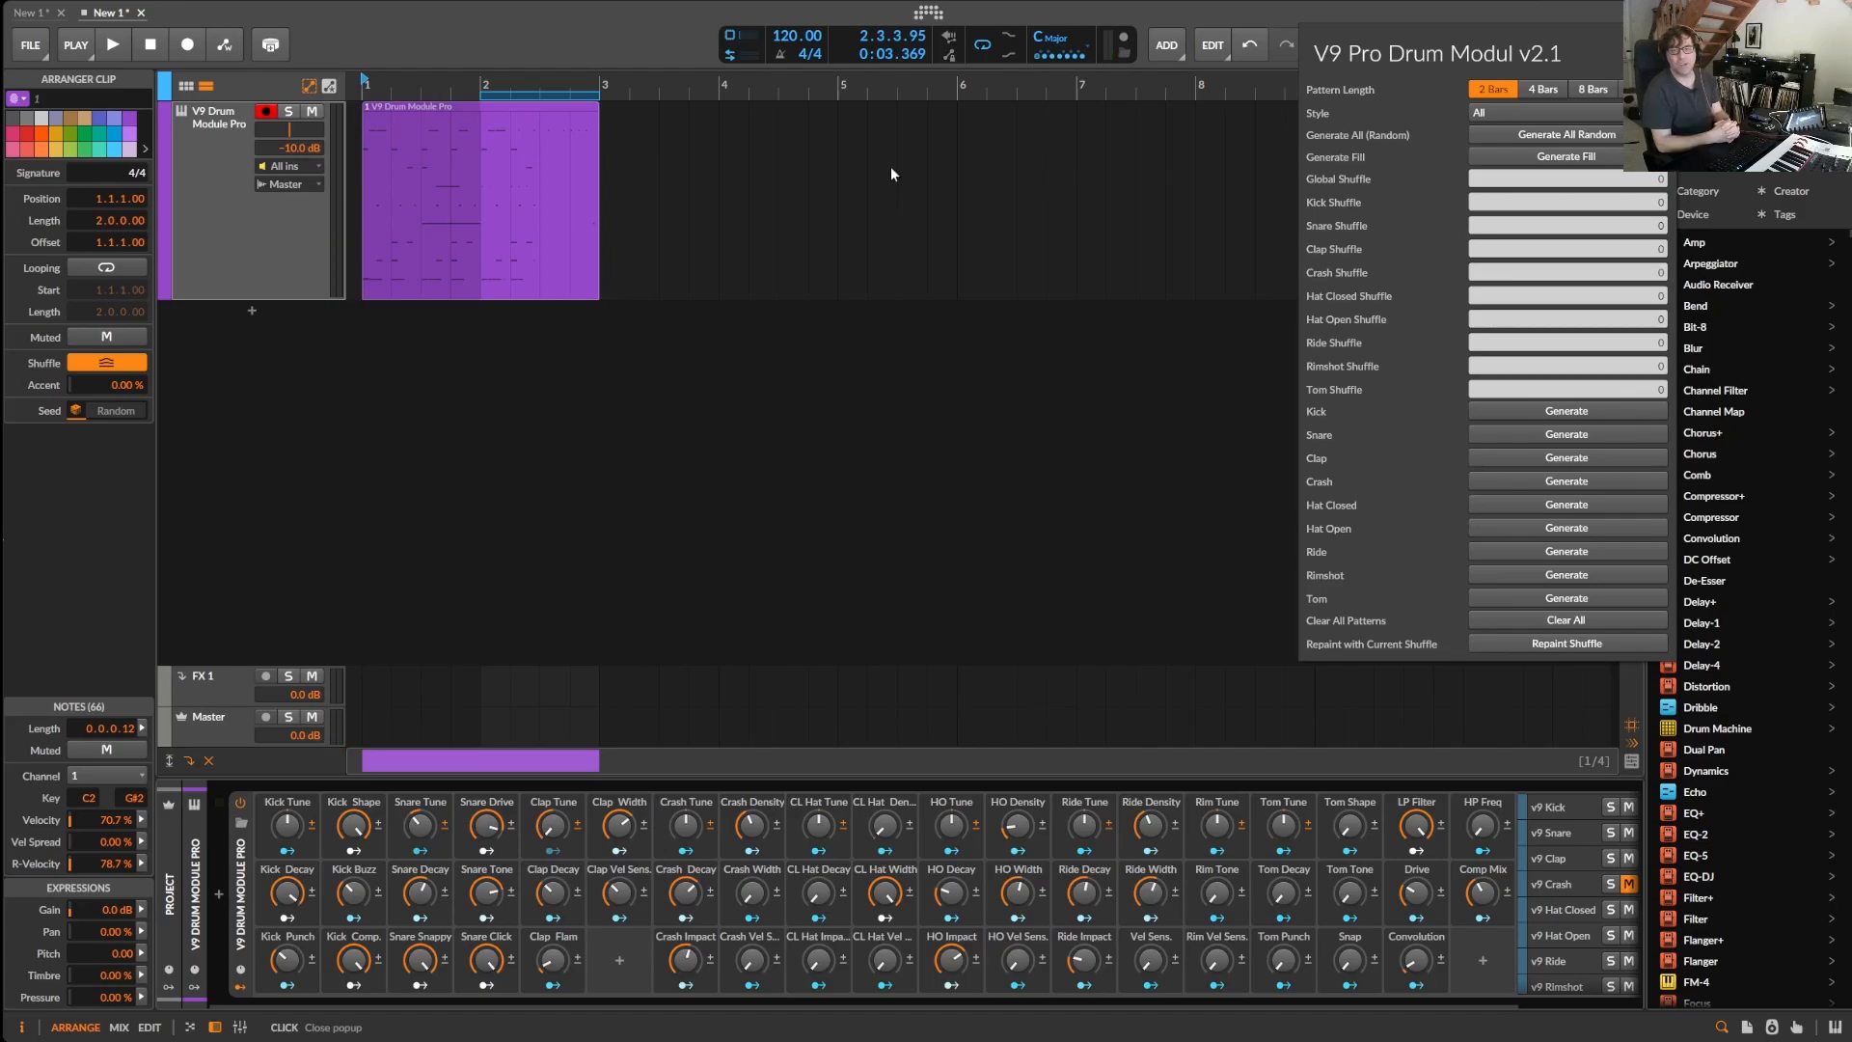